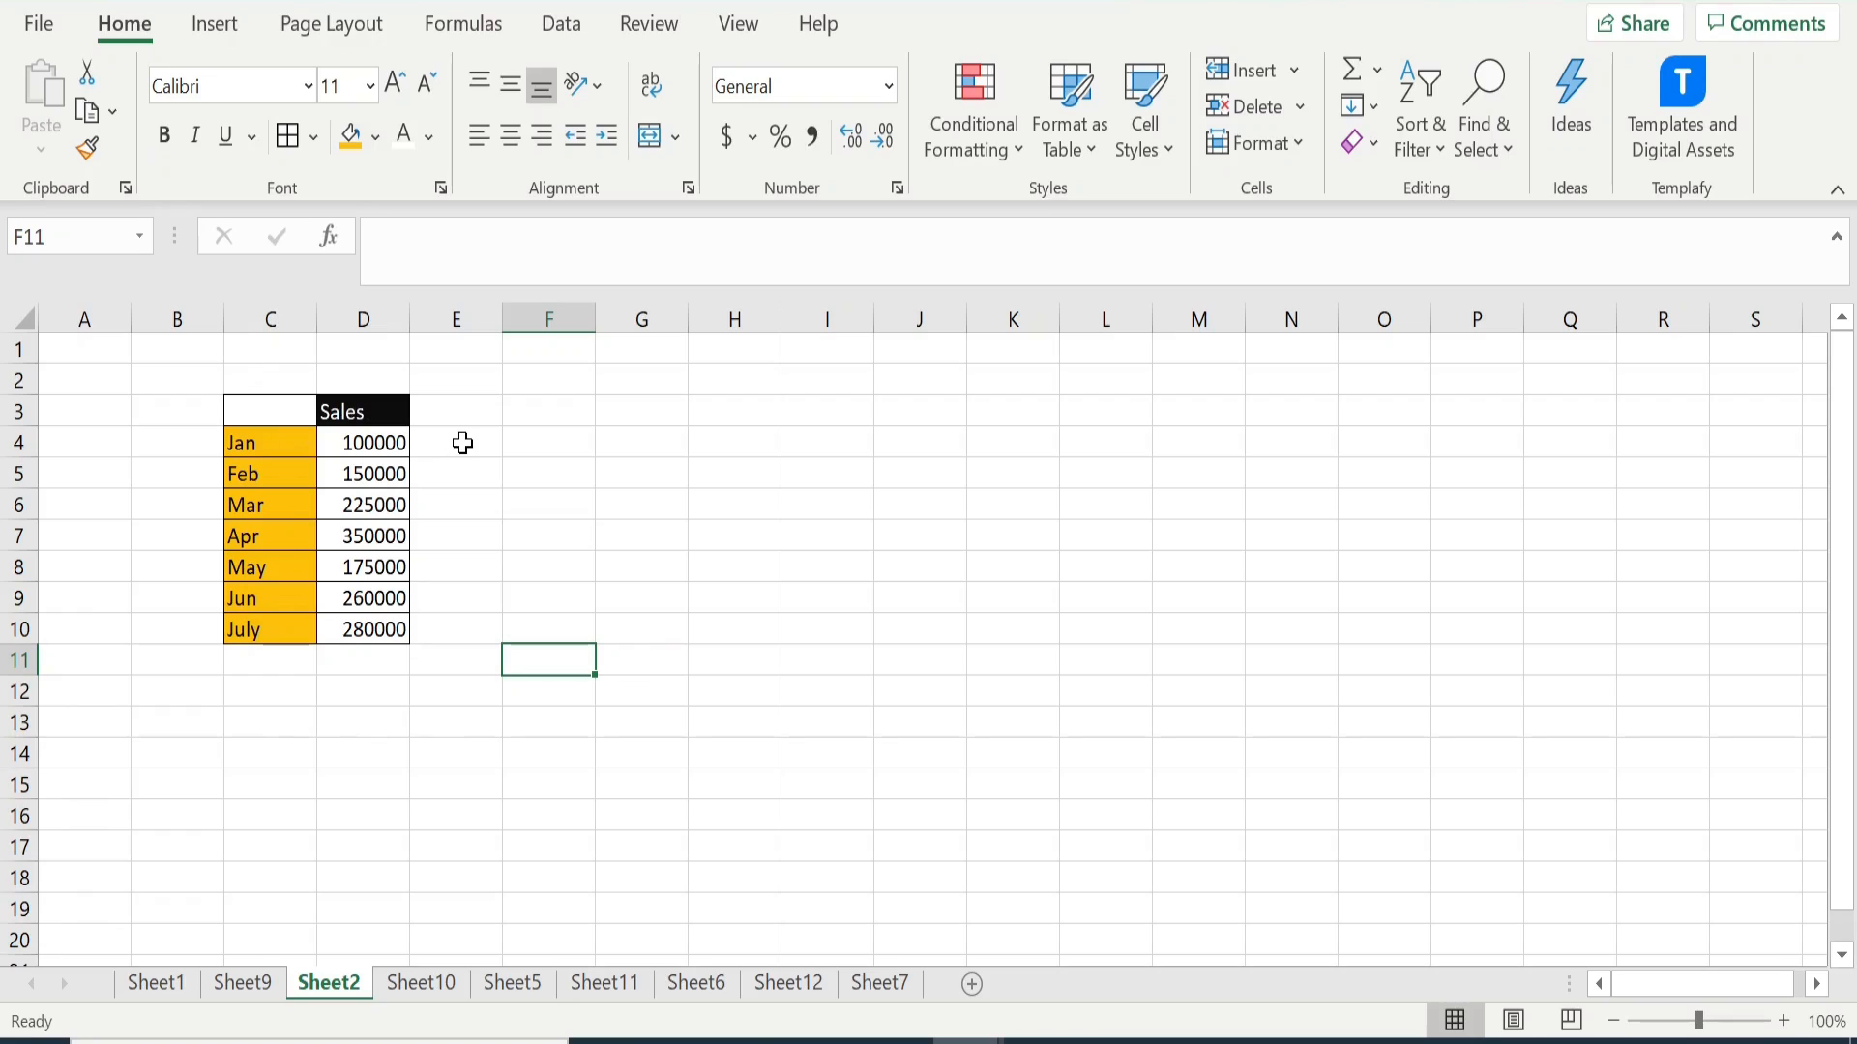
left_click(379, 412)
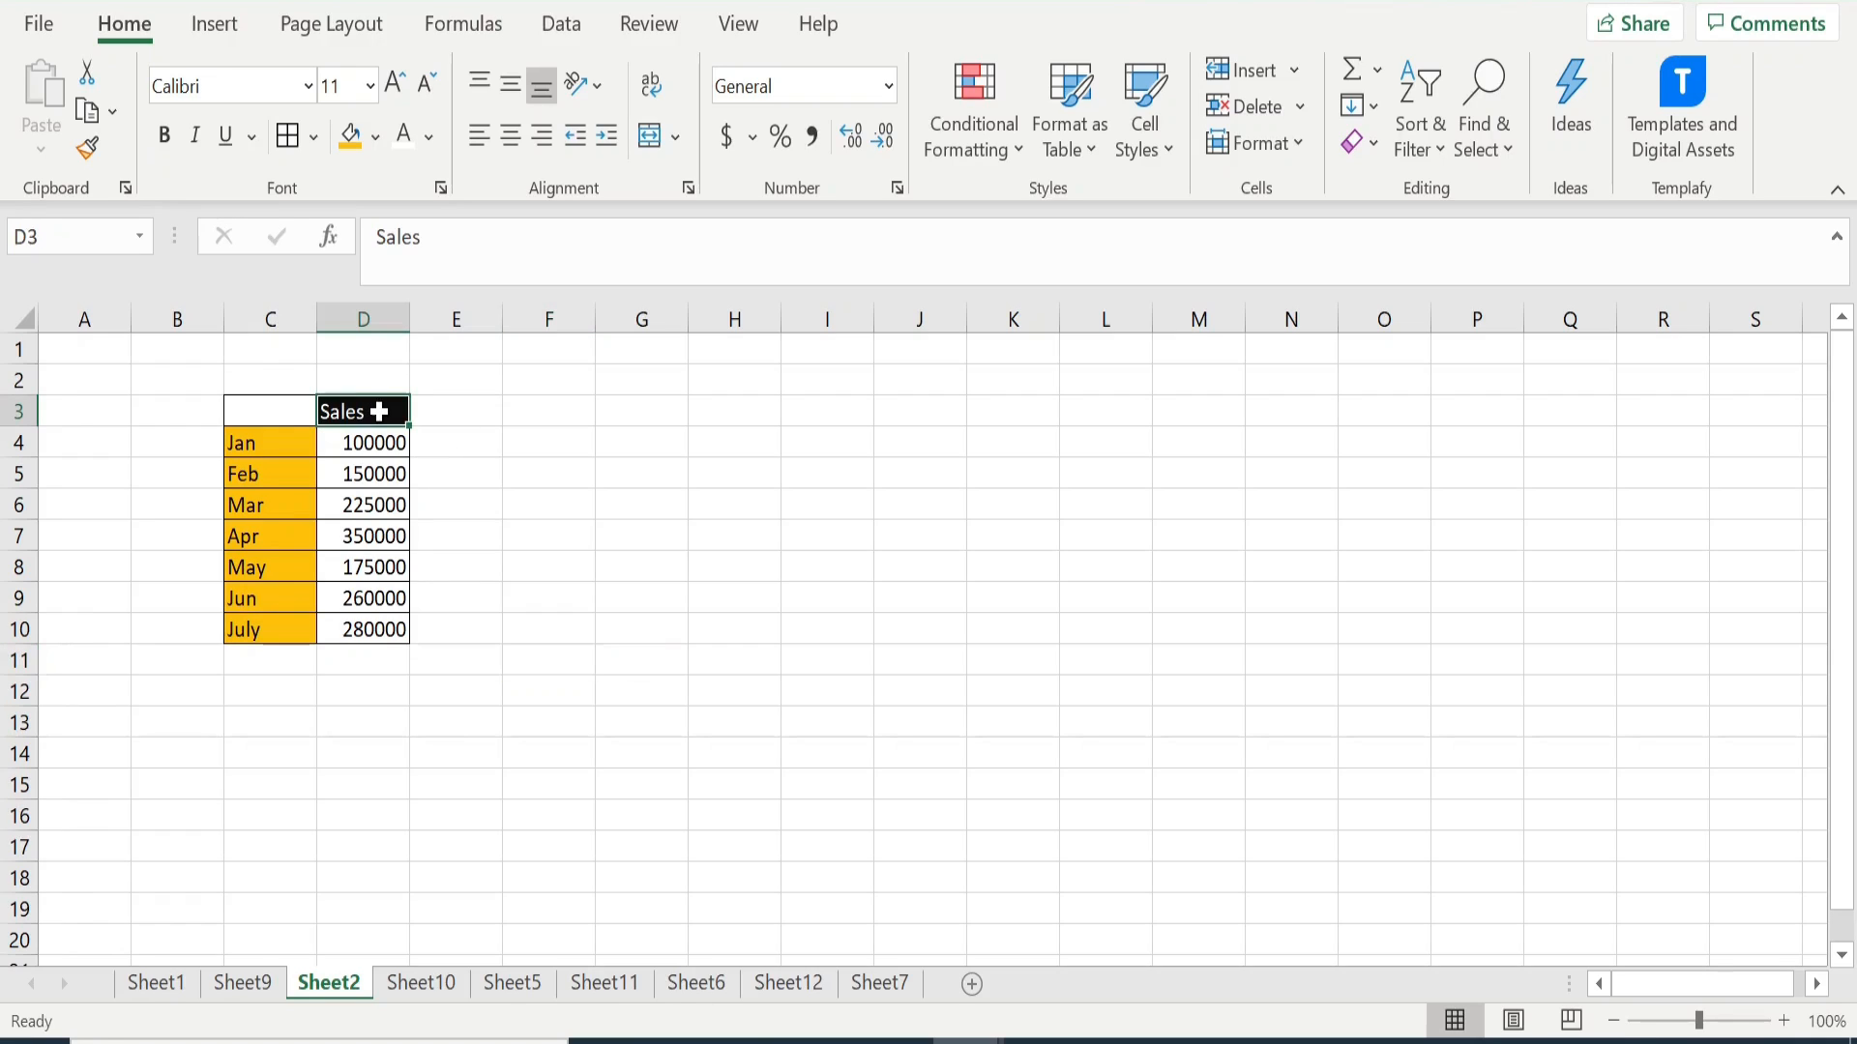
left_click(278, 444)
left_click(256, 633)
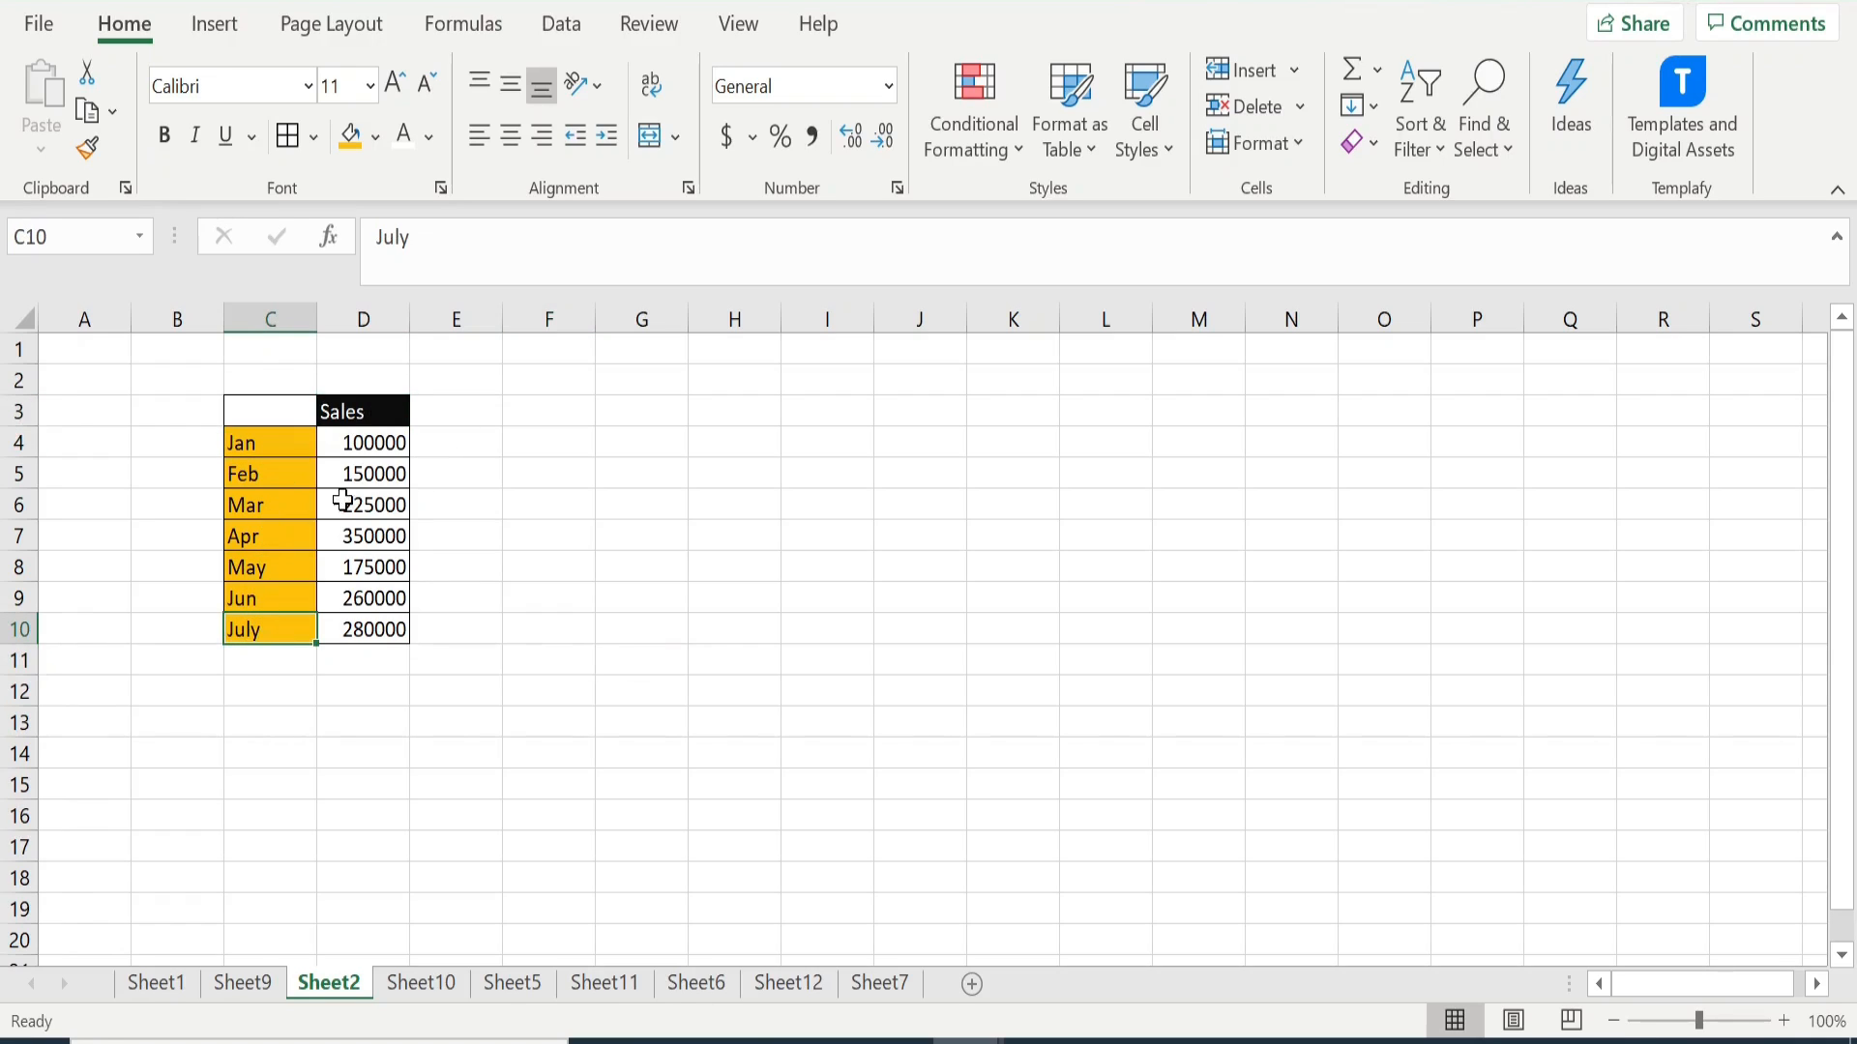
left_click_drag(377, 441, 375, 630)
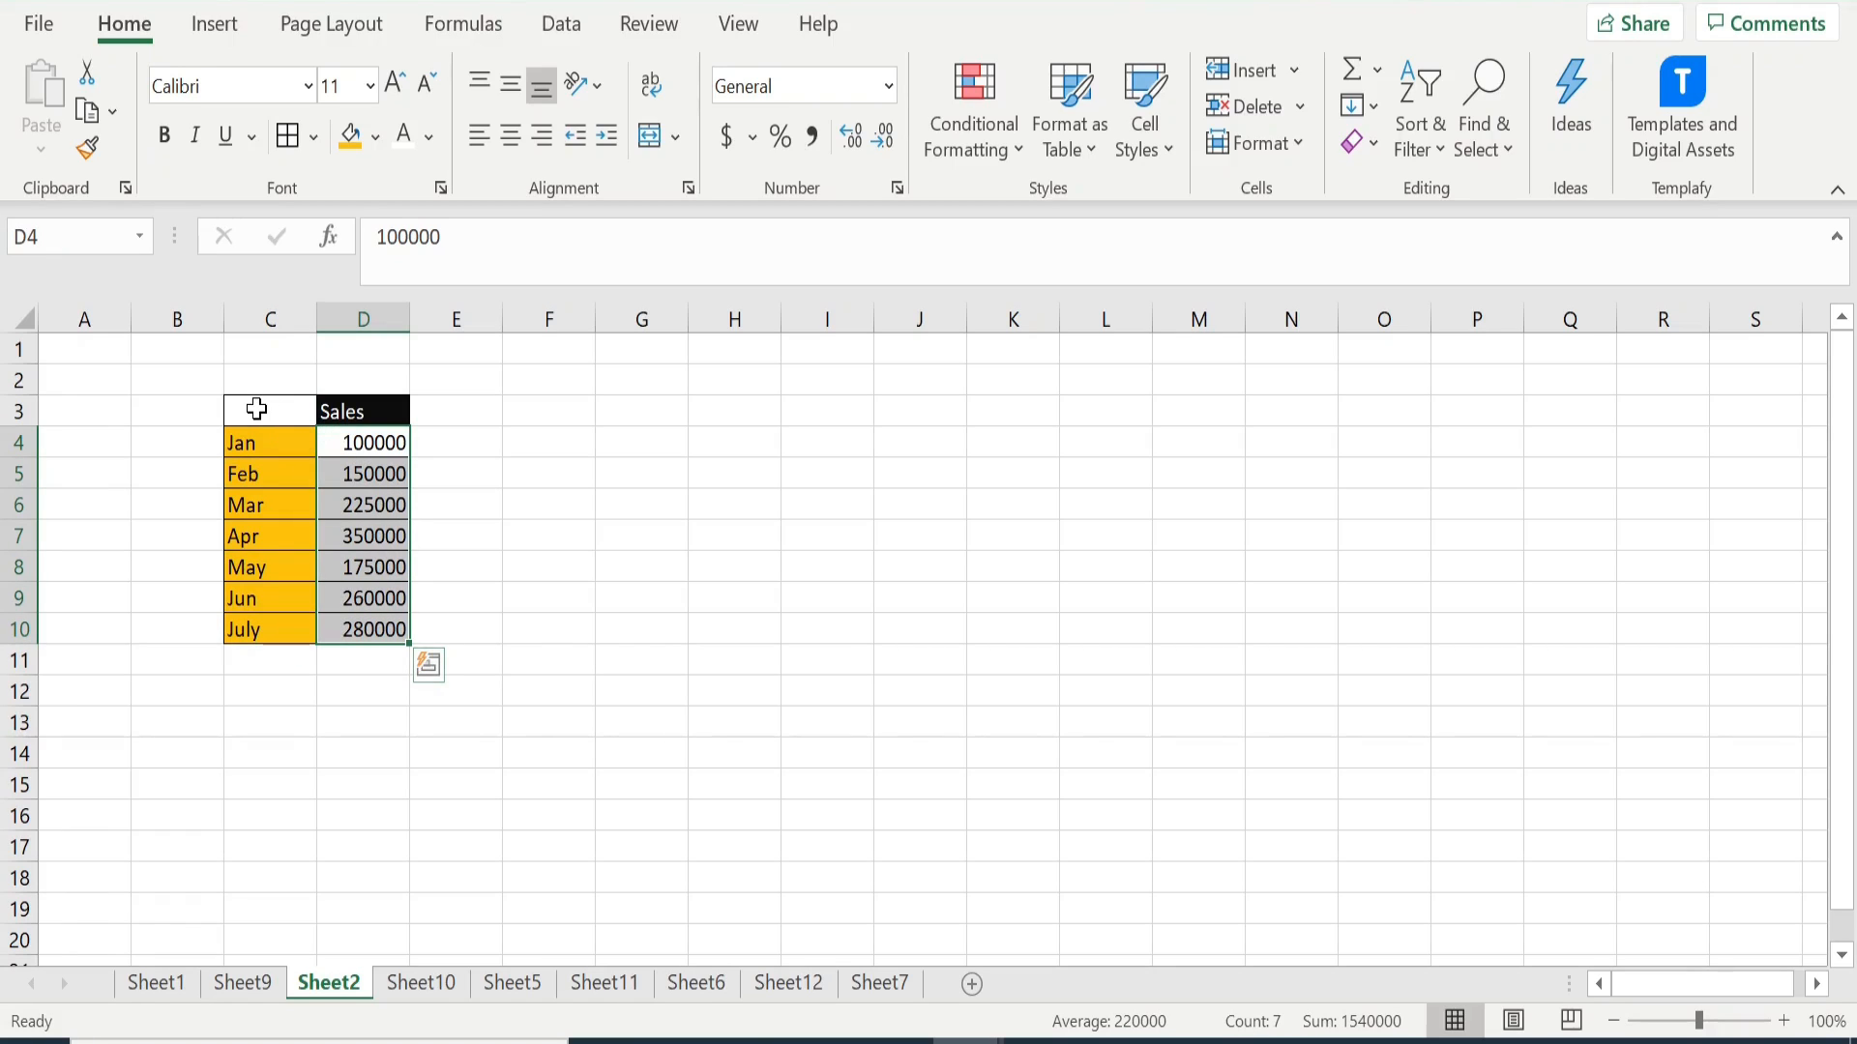
- Insert a 2-D clustered column chart from the monthly sales data in C3:D10
left_click_drag(257, 408, 350, 615)
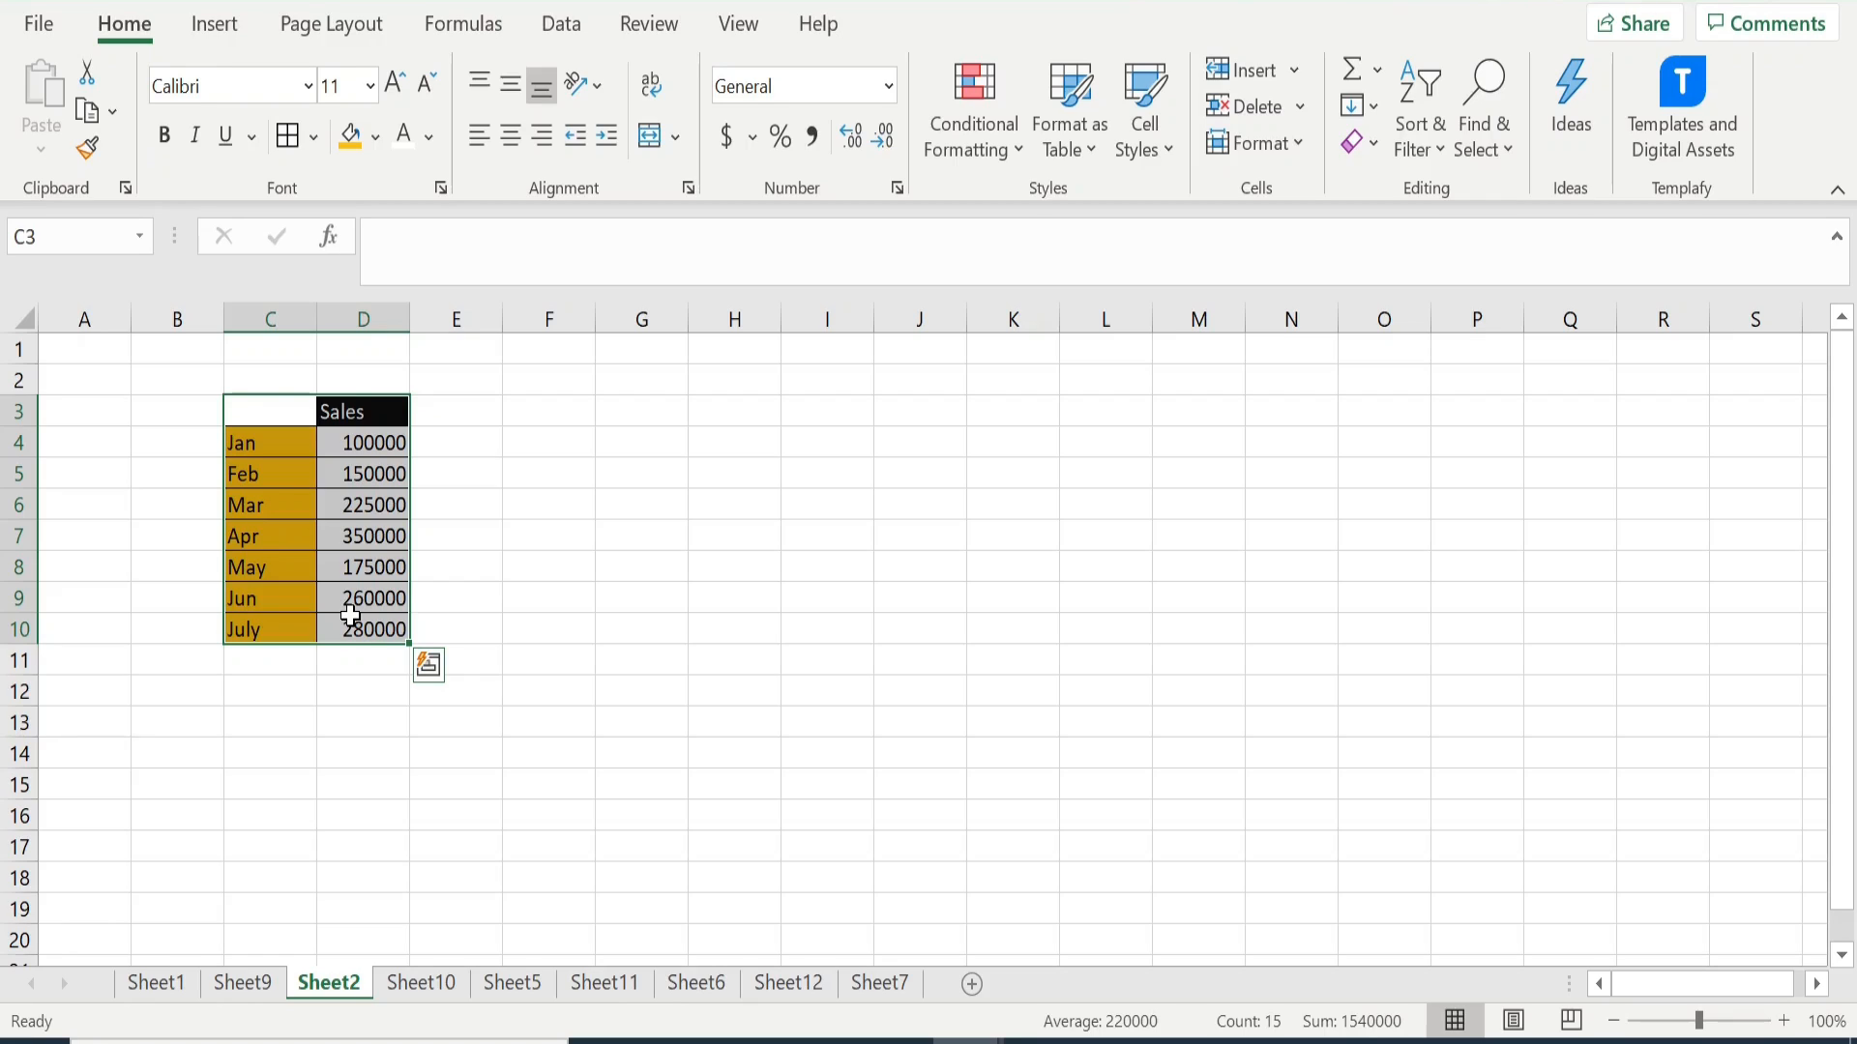
left_click(217, 27)
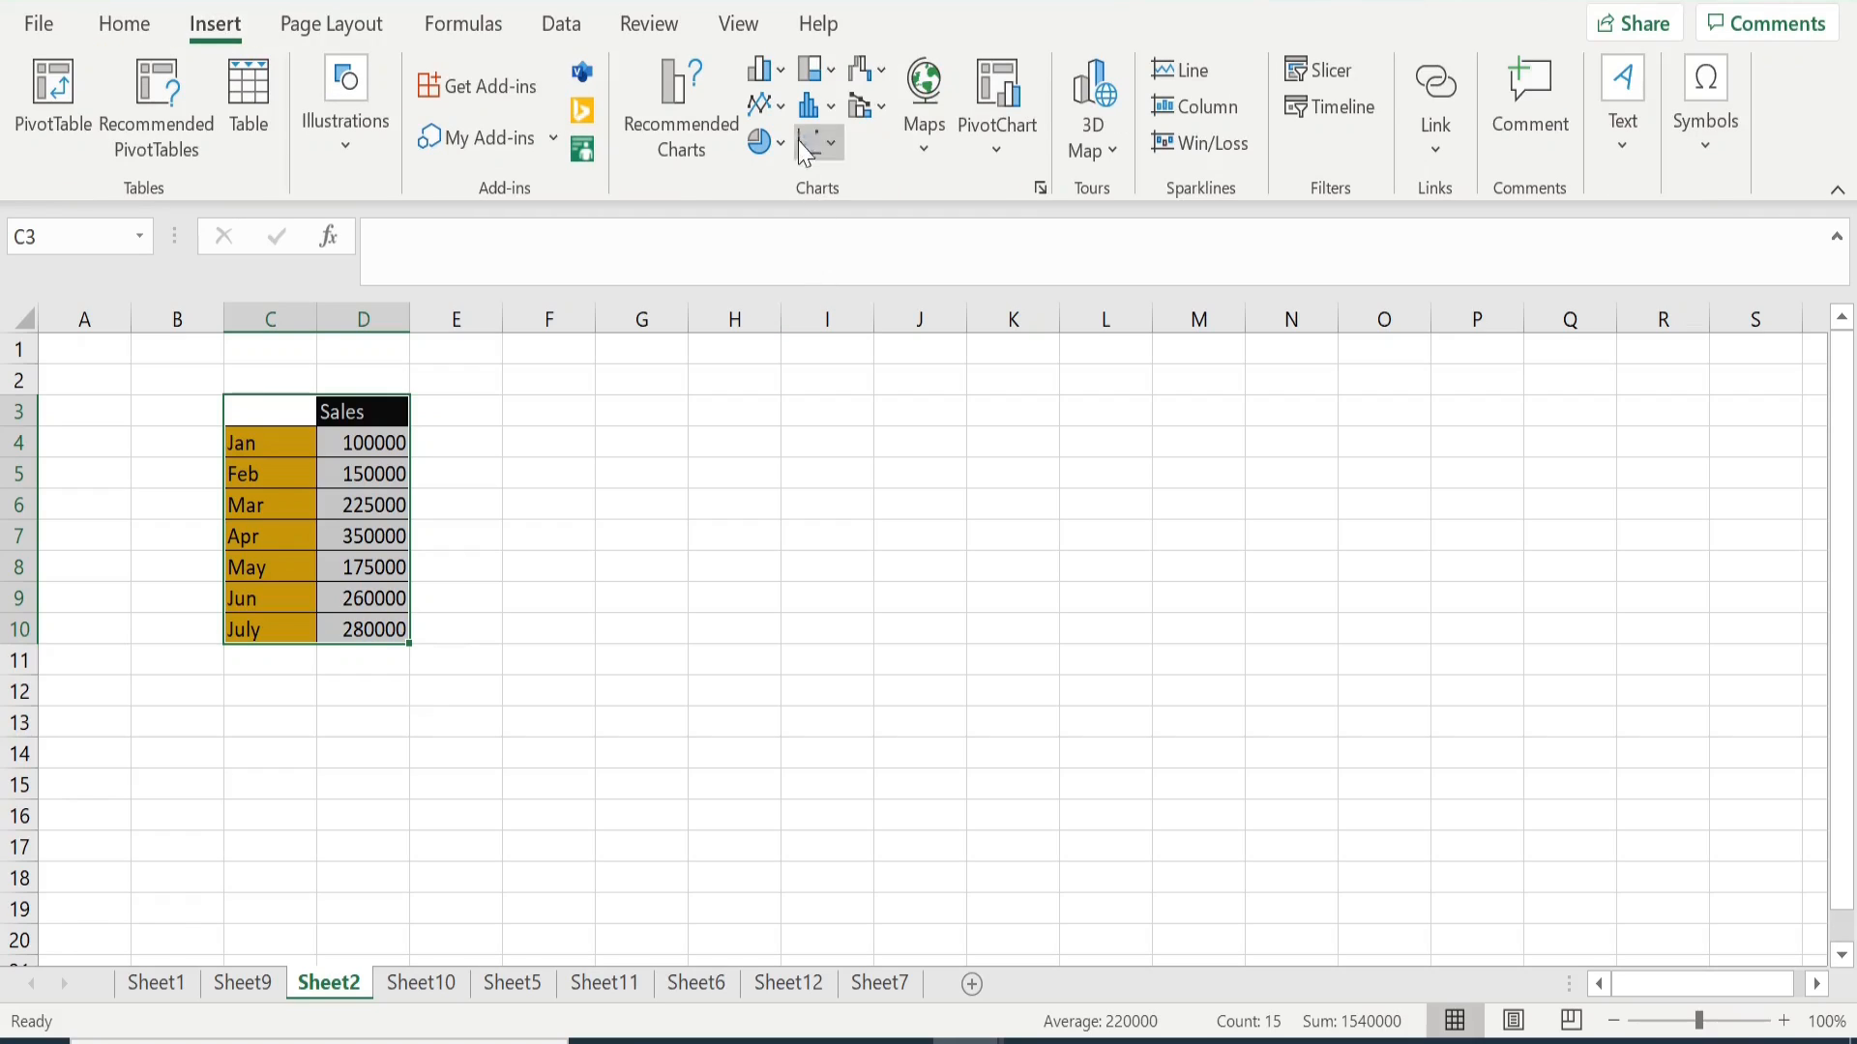
left_click(785, 79)
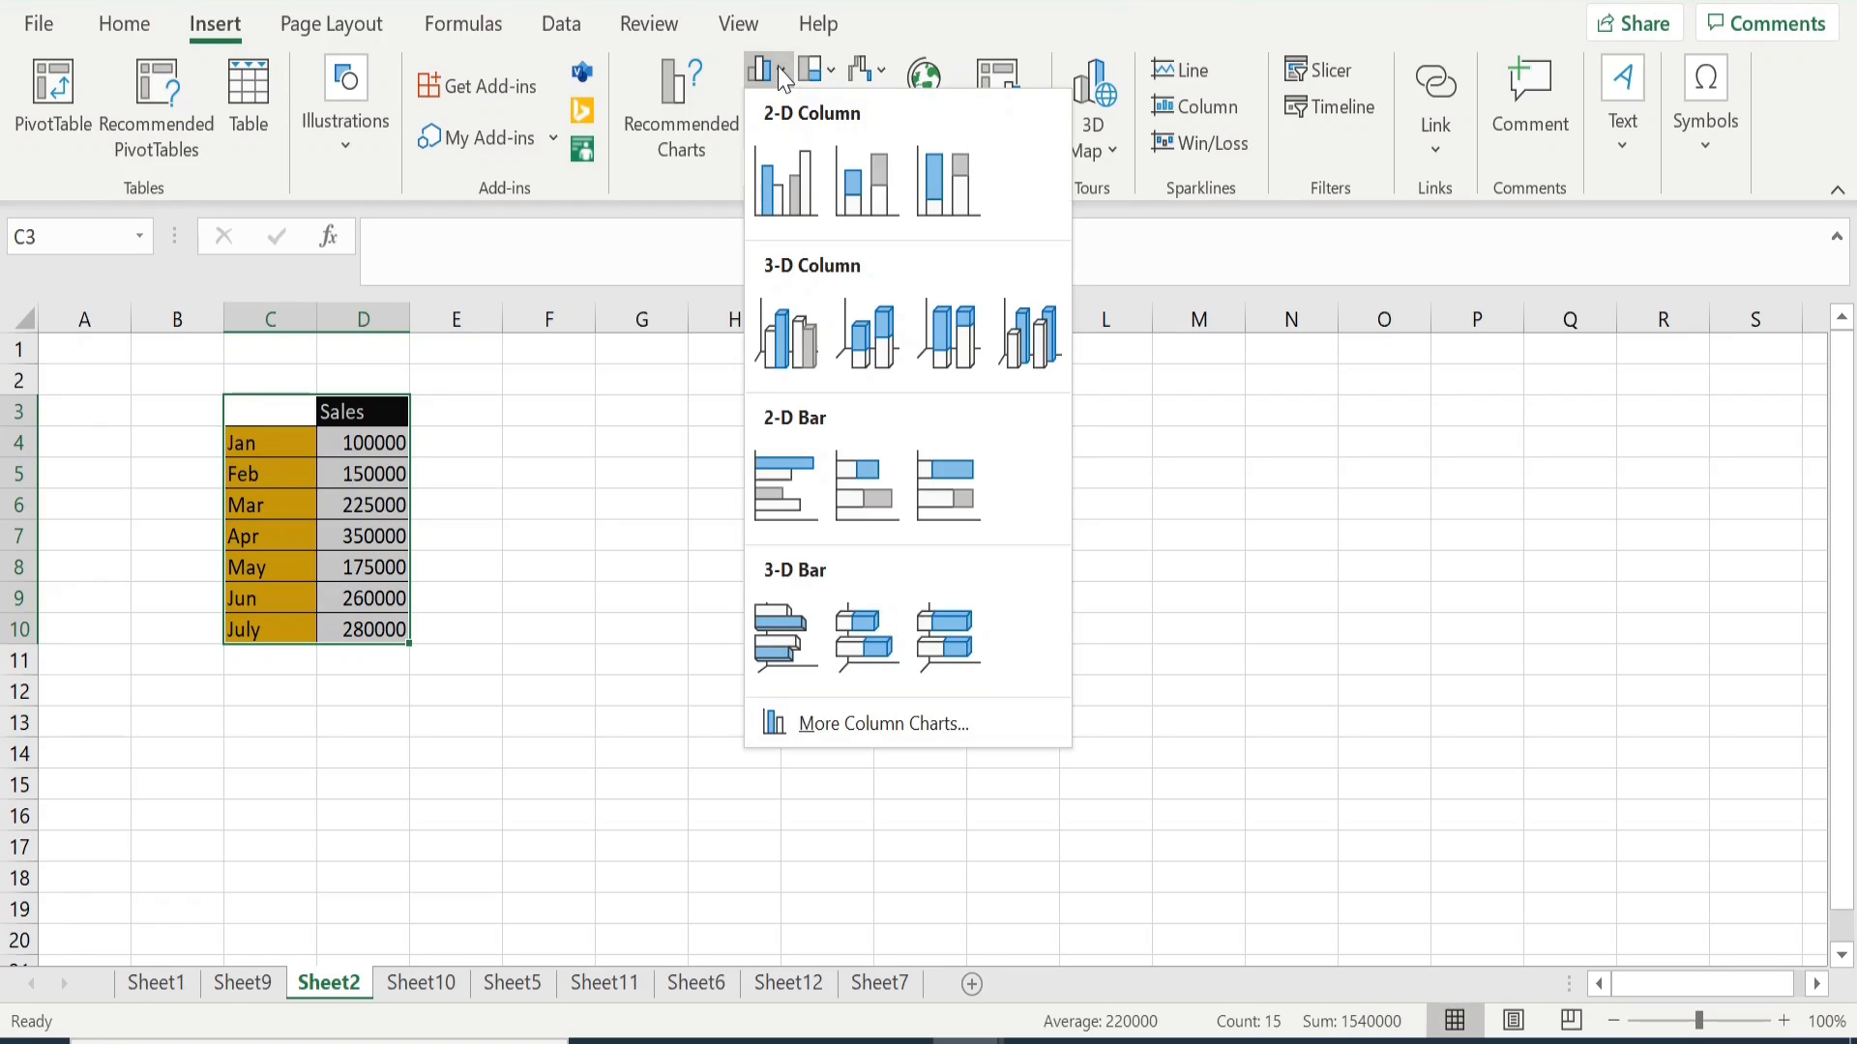
left_click(787, 178)
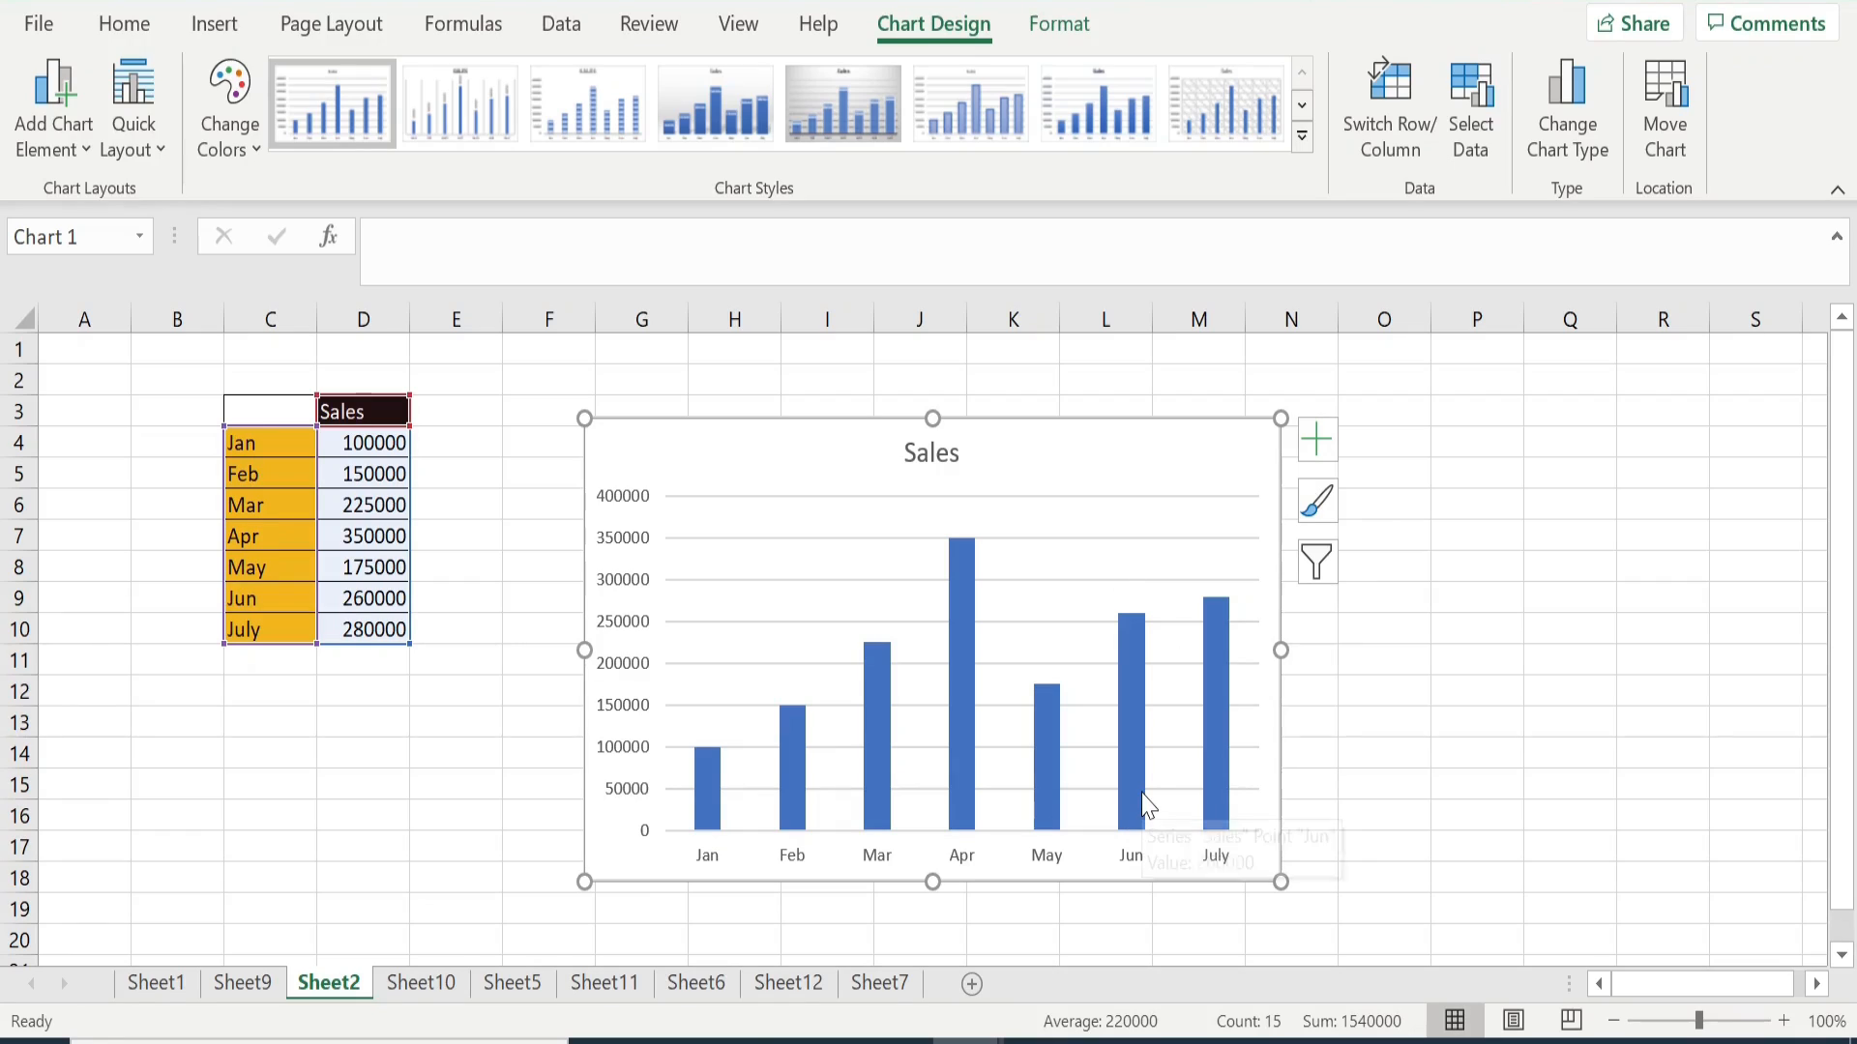
mouse_move(1145, 804)
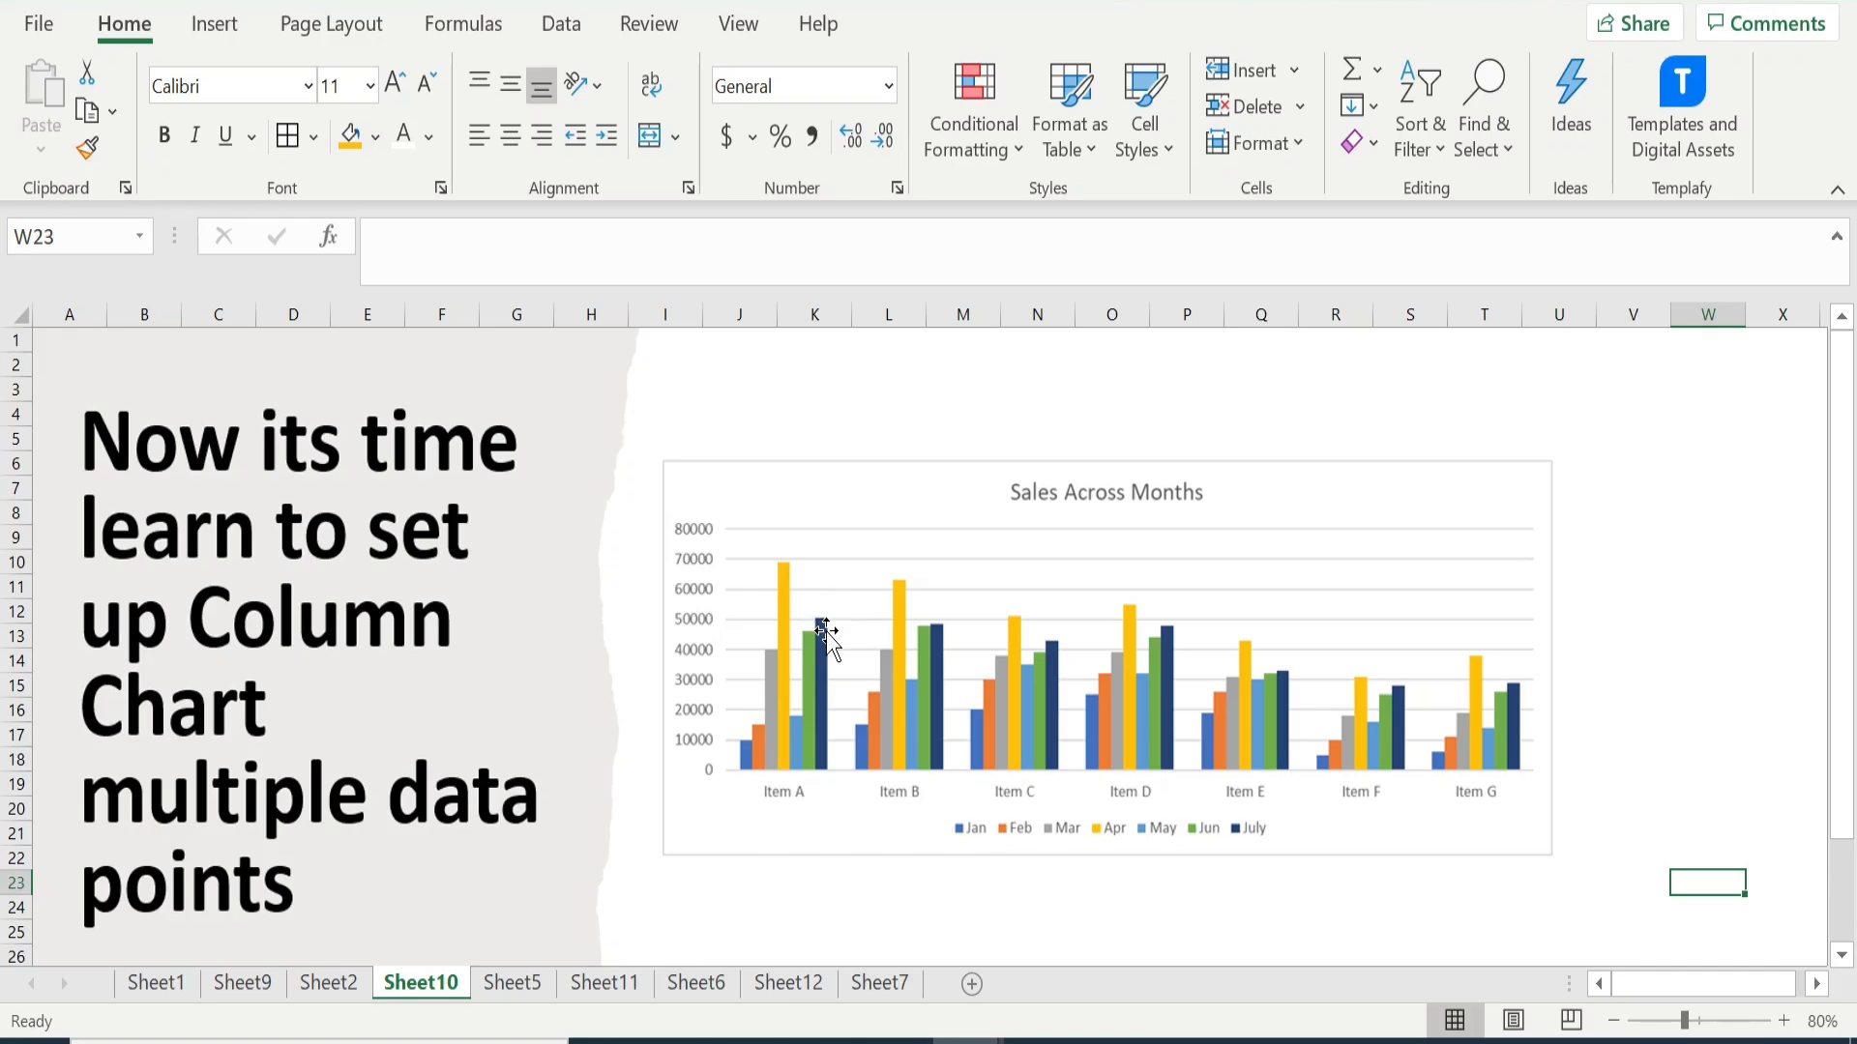
- On Sheet5, insert a 2-D clustered column chart from the item sales in B4:I11, leaving out the Total row
left_click(510, 987)
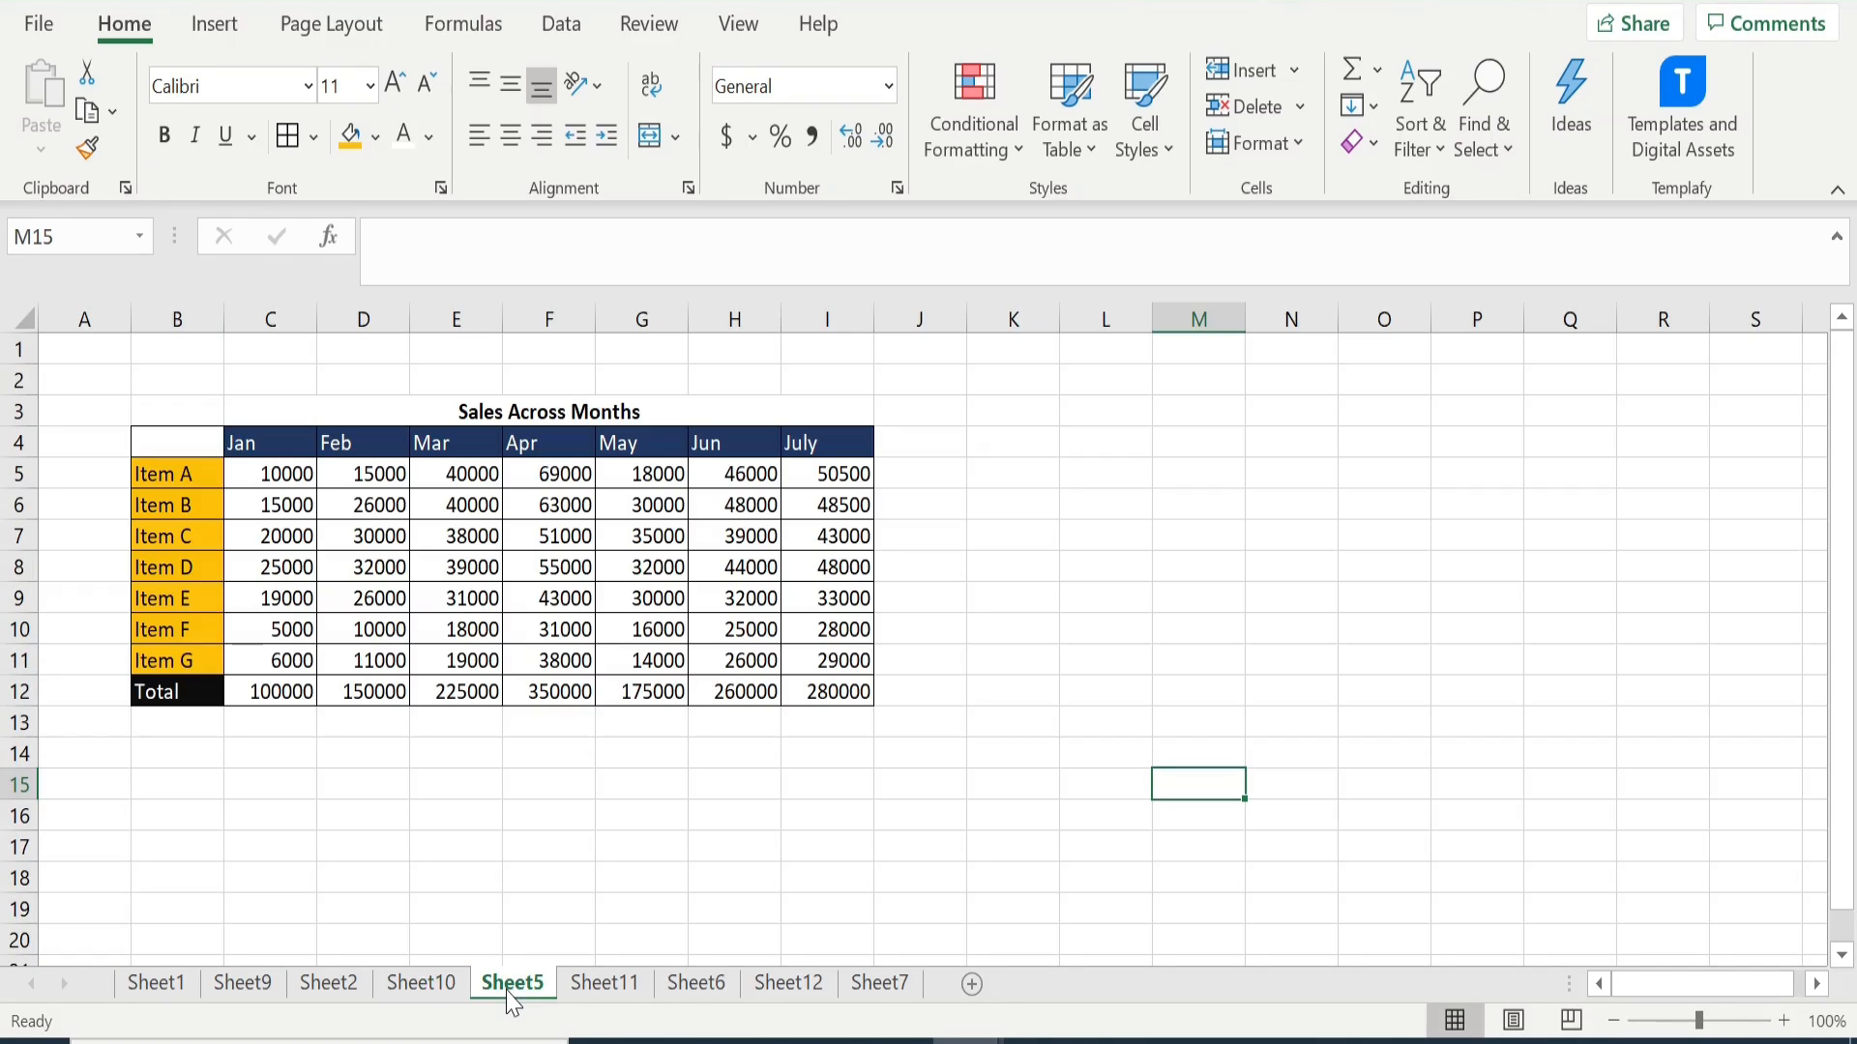
left_click(192, 478)
left_click(177, 659)
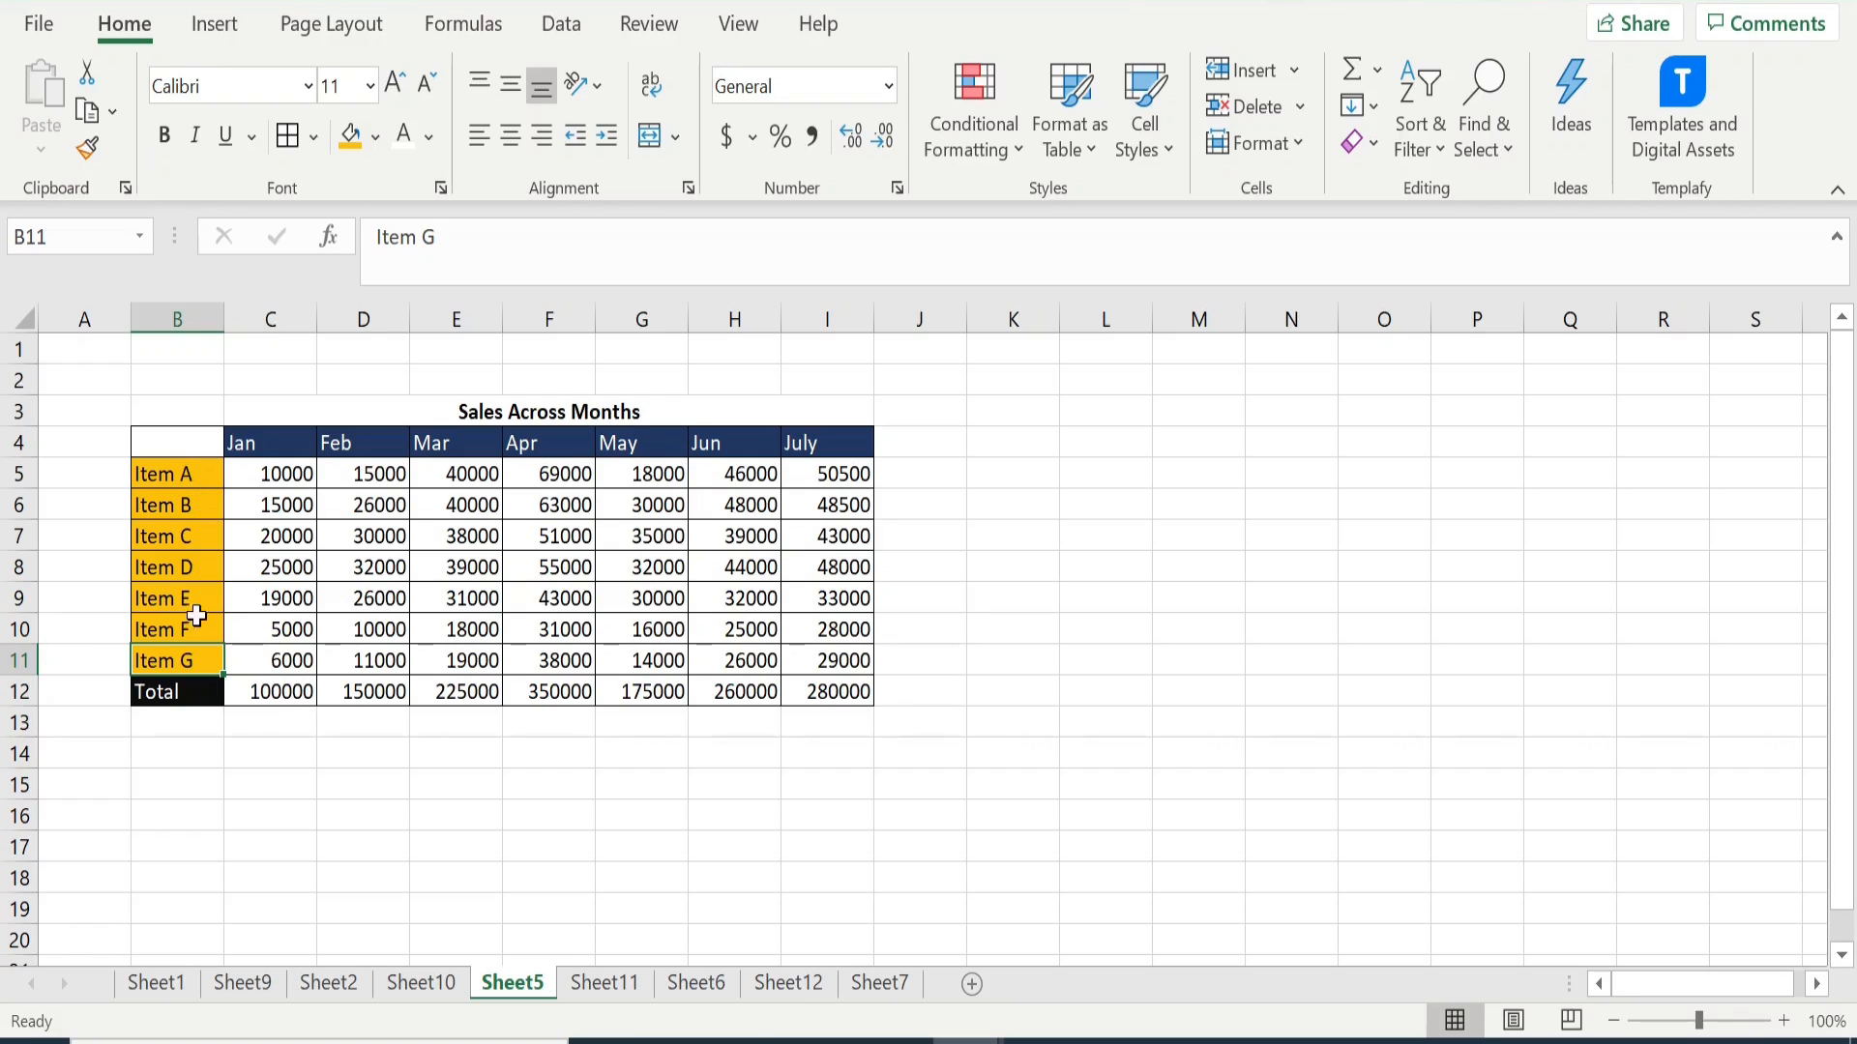
left_click(190, 695)
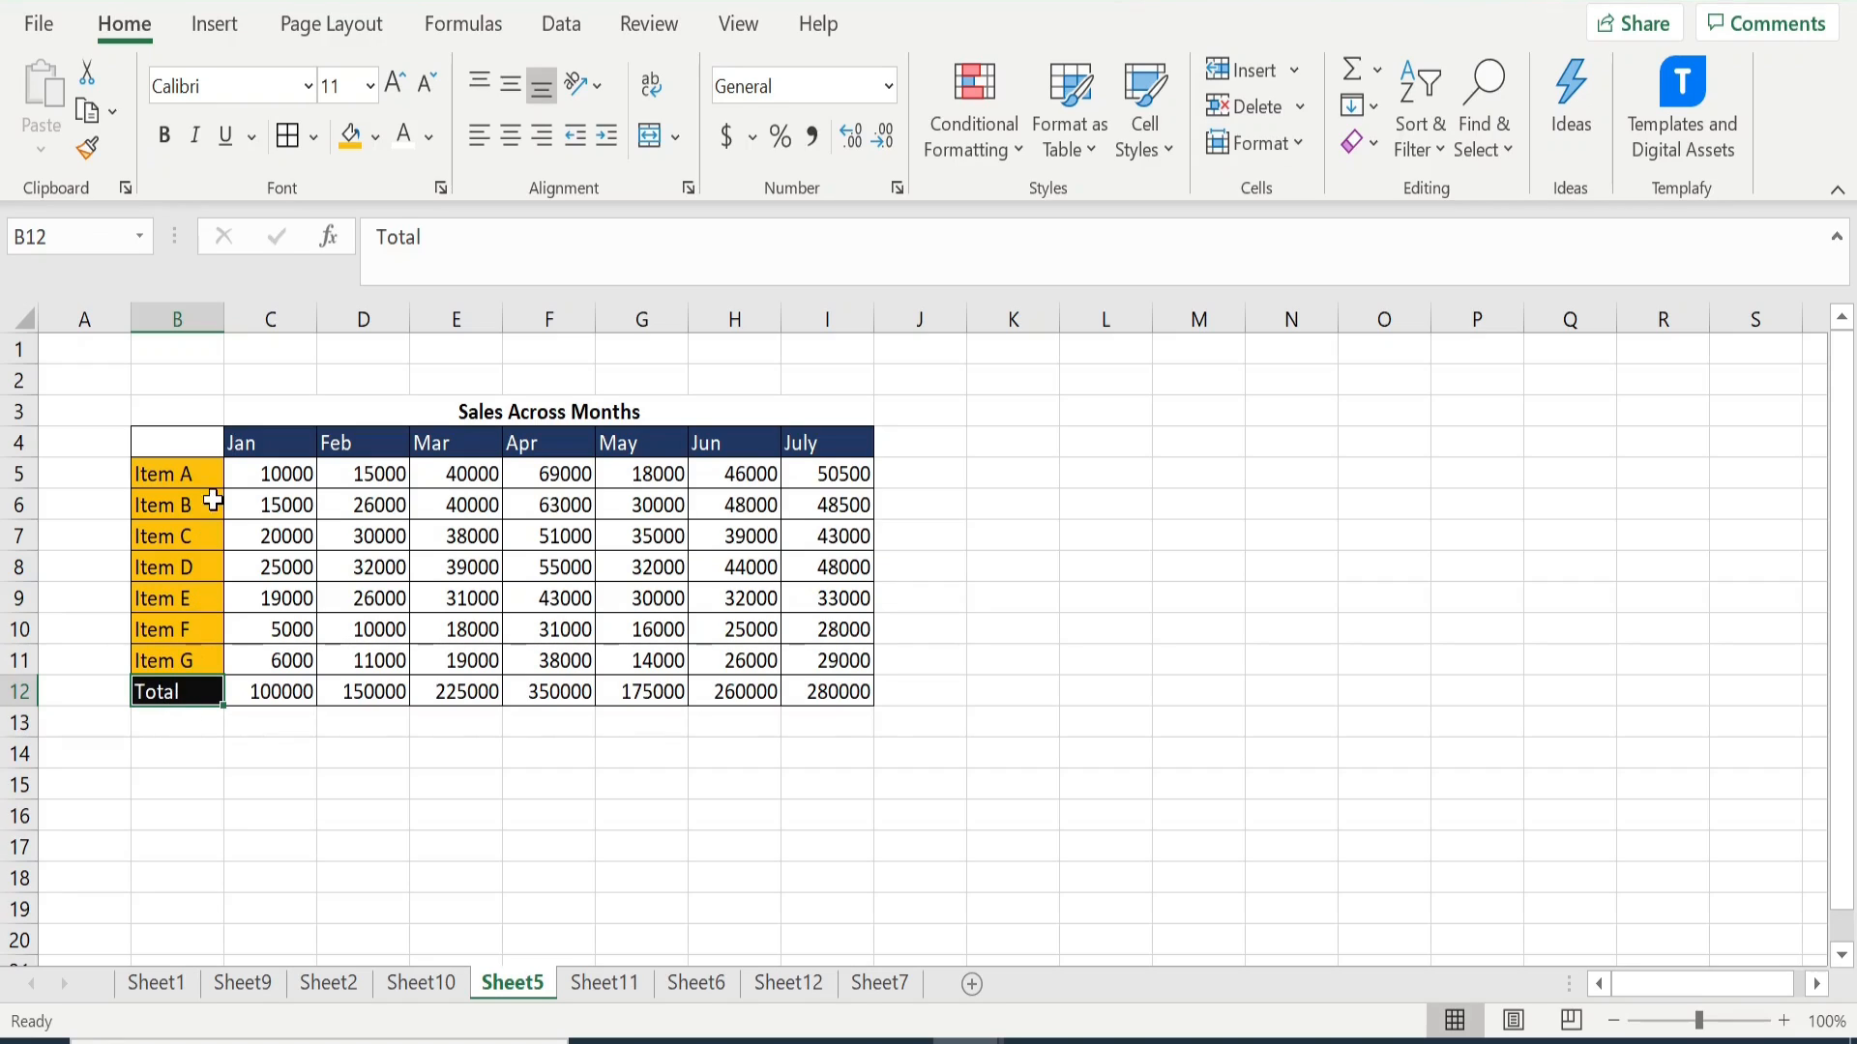
left_click_drag(176, 442, 830, 660)
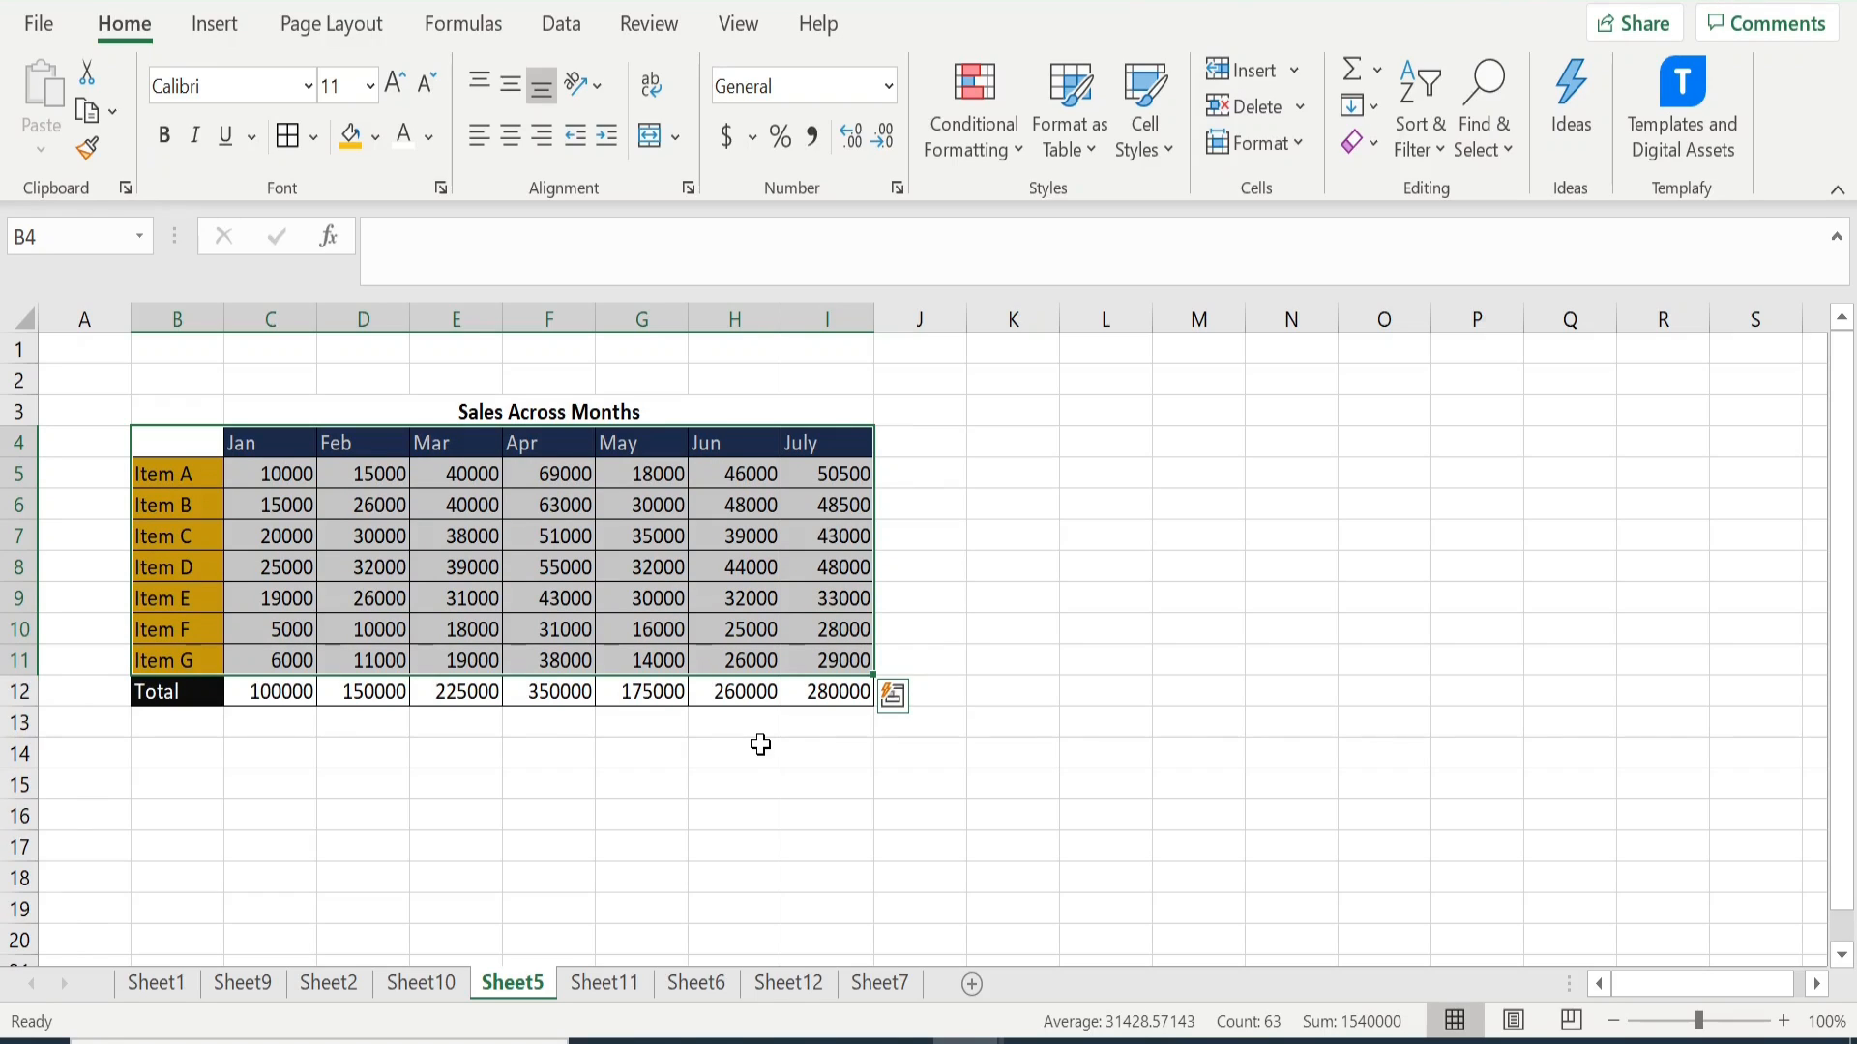
left_click(218, 27)
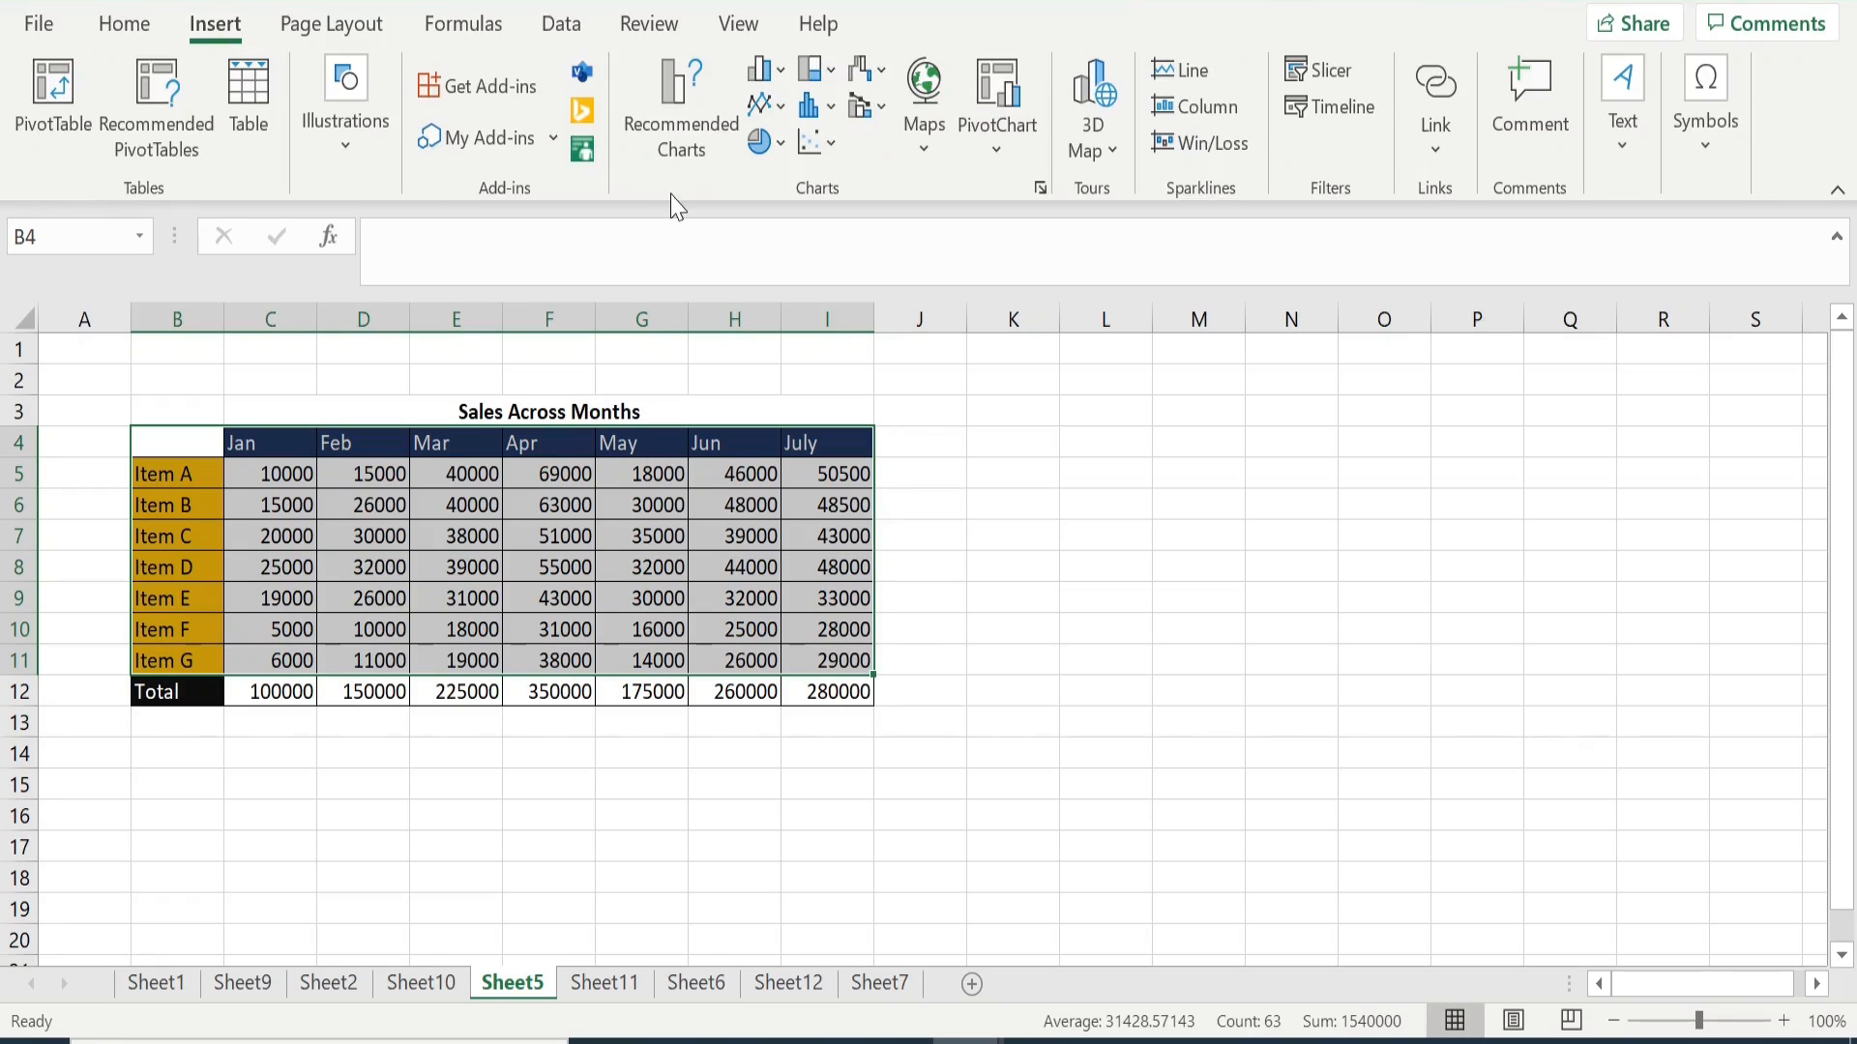
left_click(785, 75)
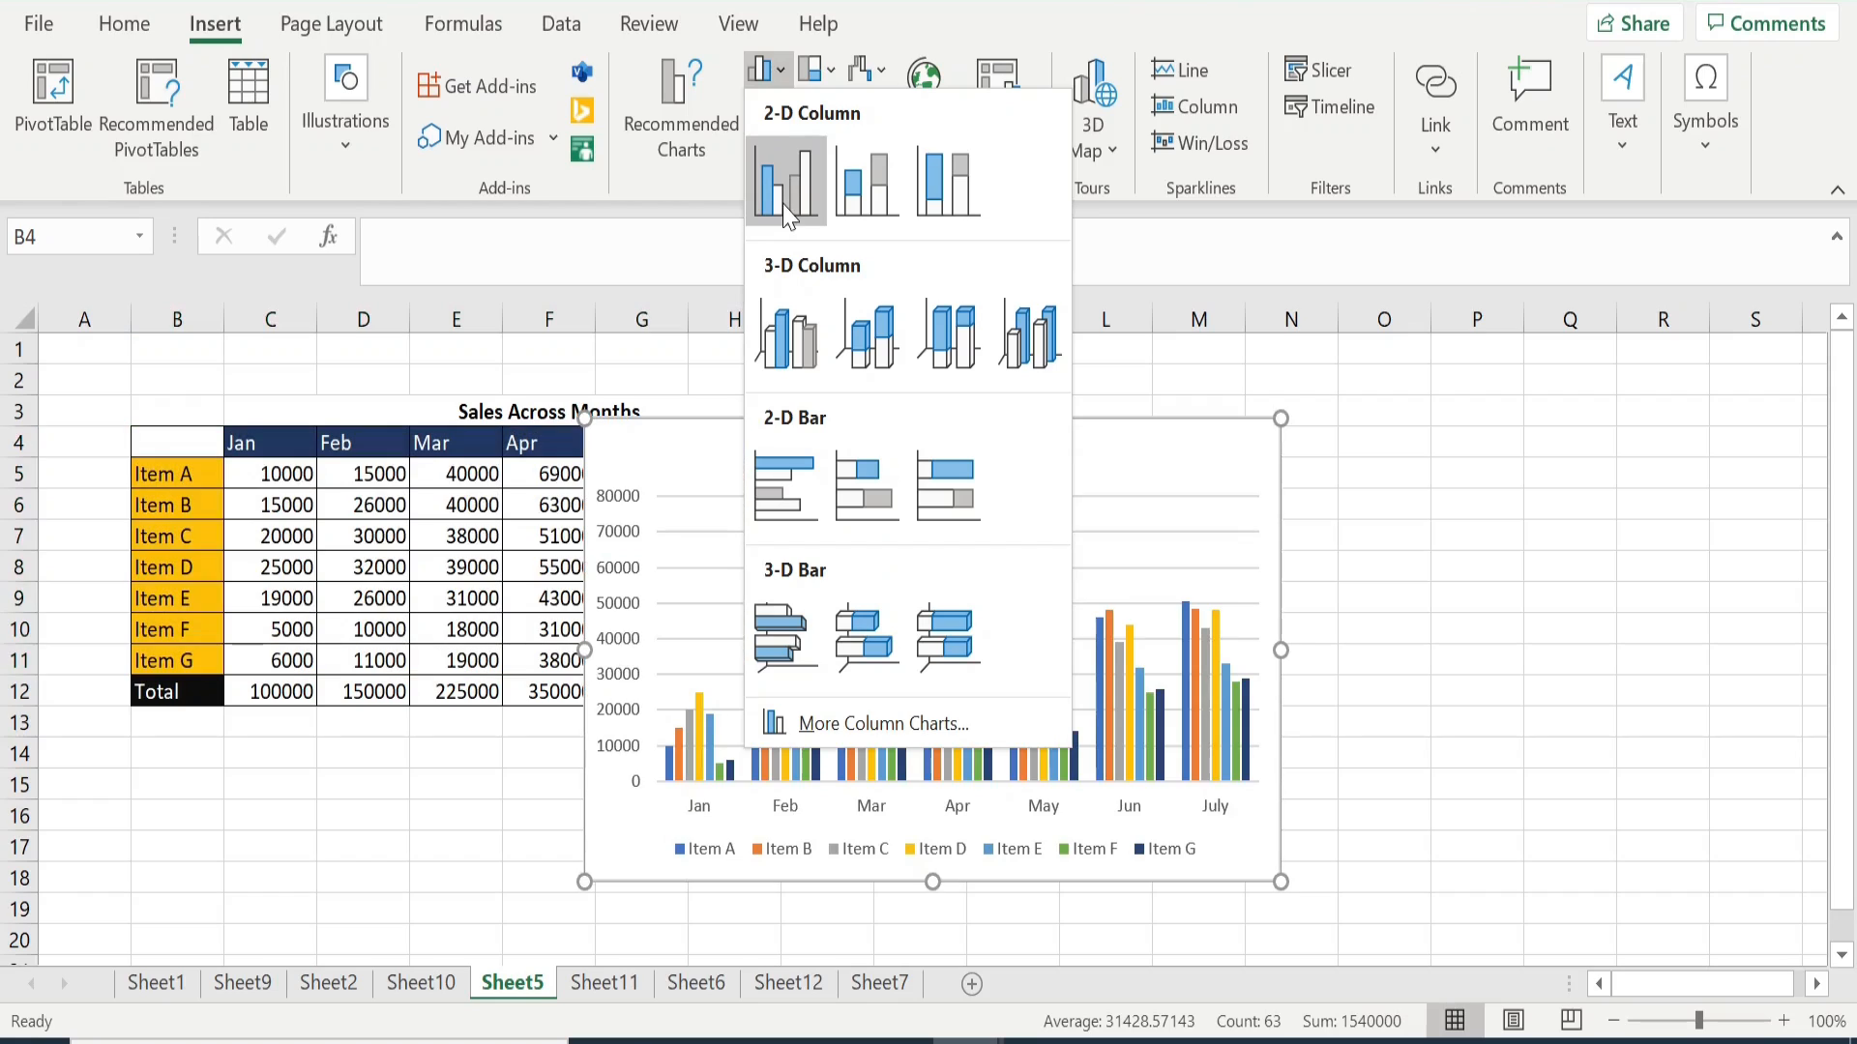
left_click(785, 211)
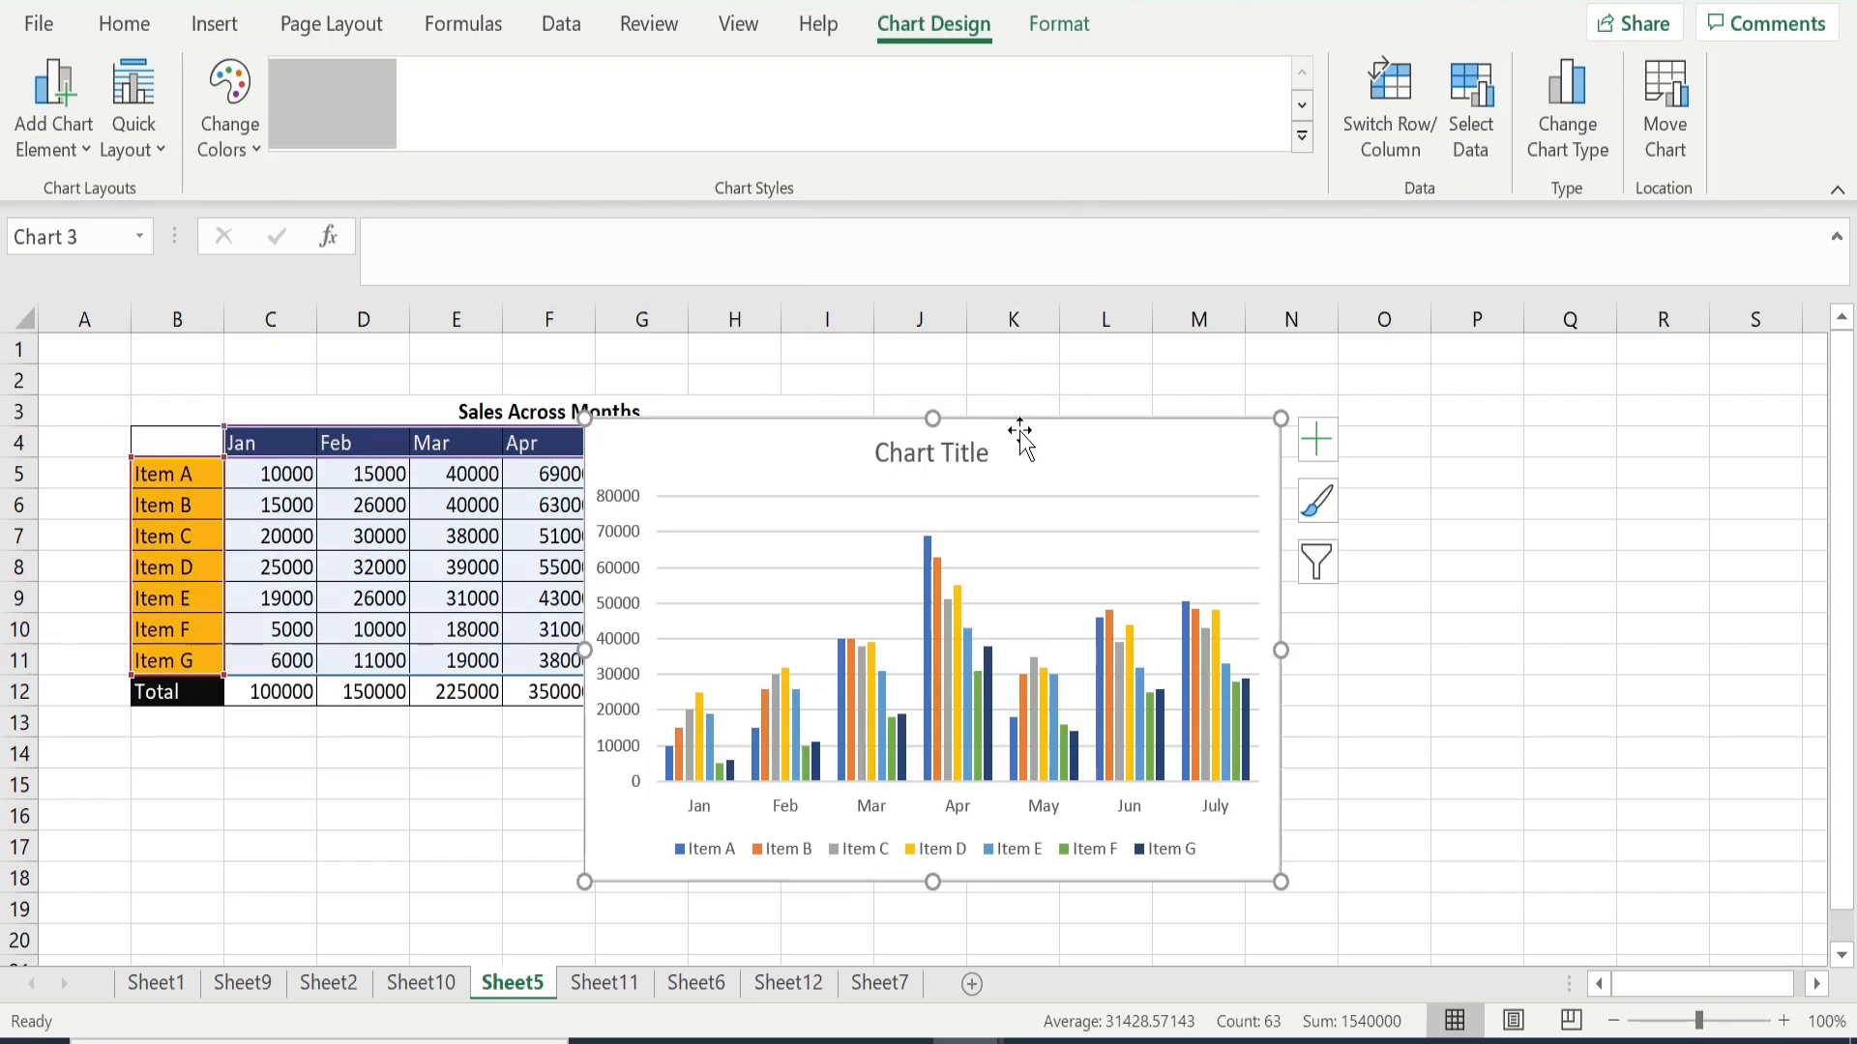
- Move the chart so it starts in column H and widen it to about column R
left_click_drag(1016, 432, 1157, 433)
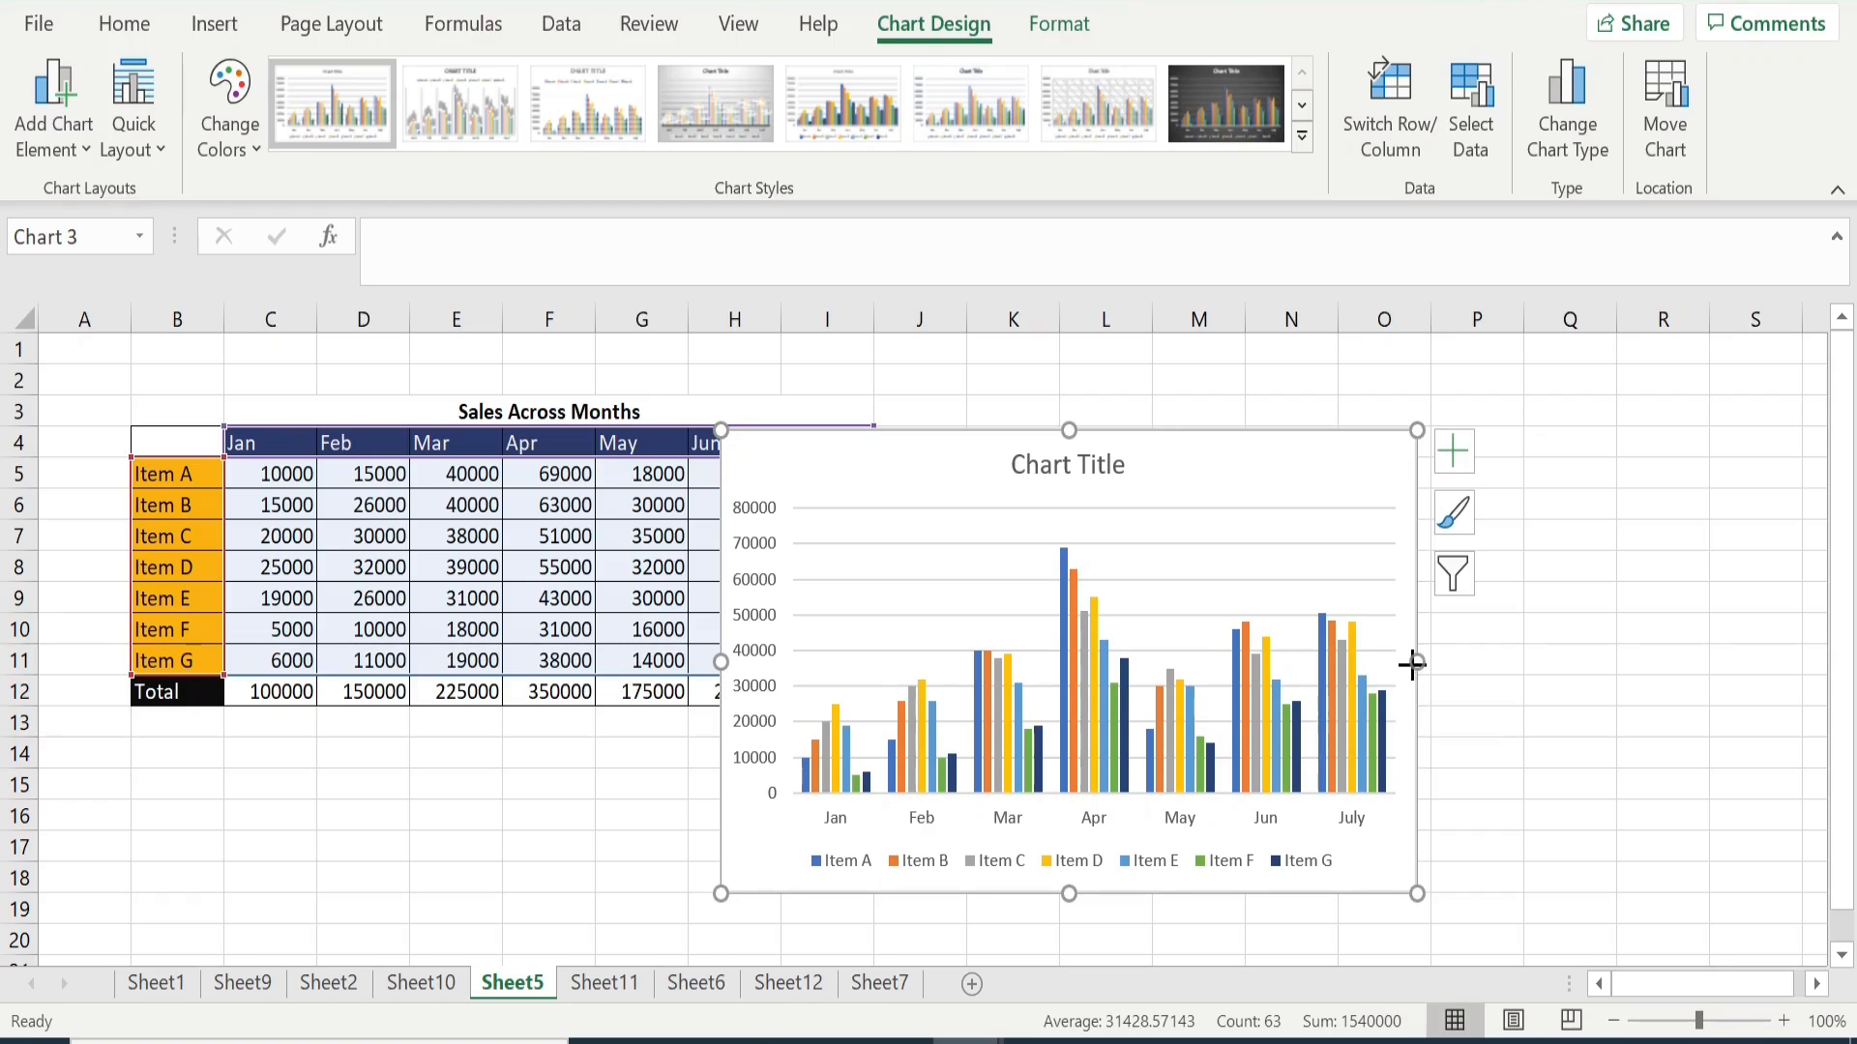
left_click_drag(1414, 663, 1675, 656)
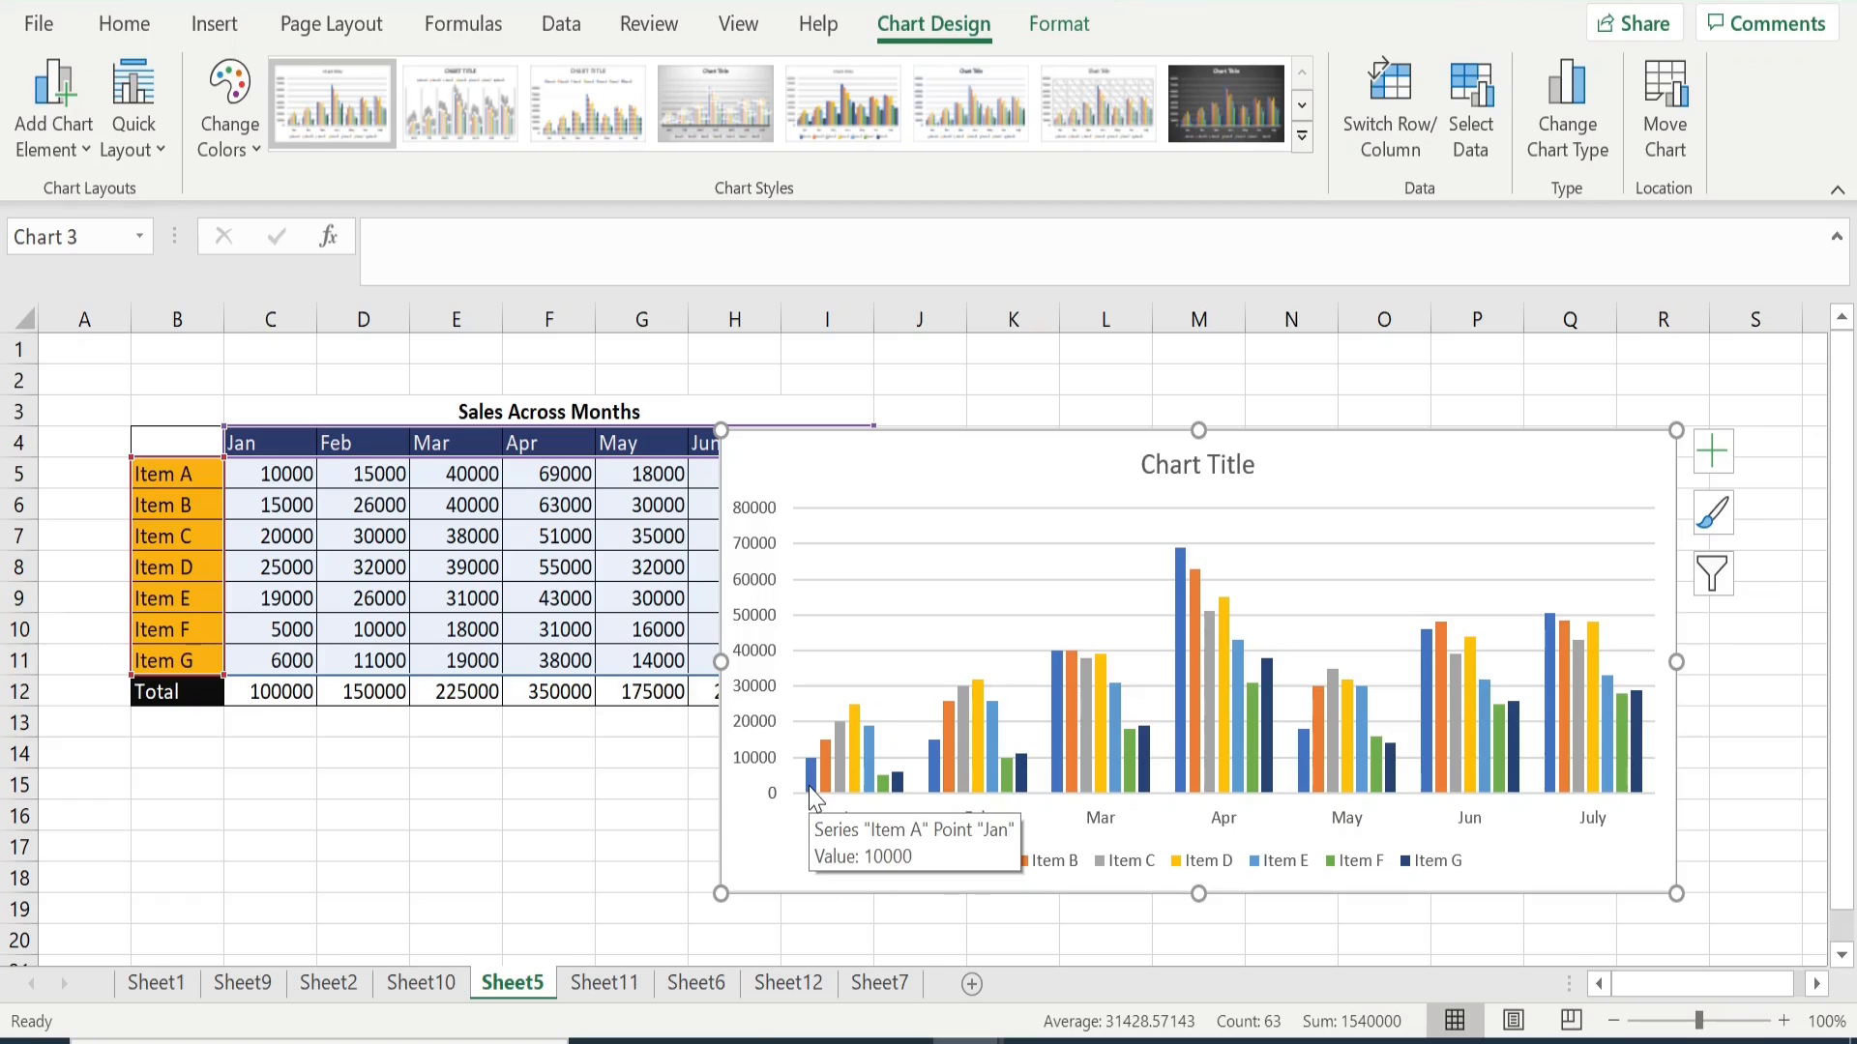
mouse_move(824, 797)
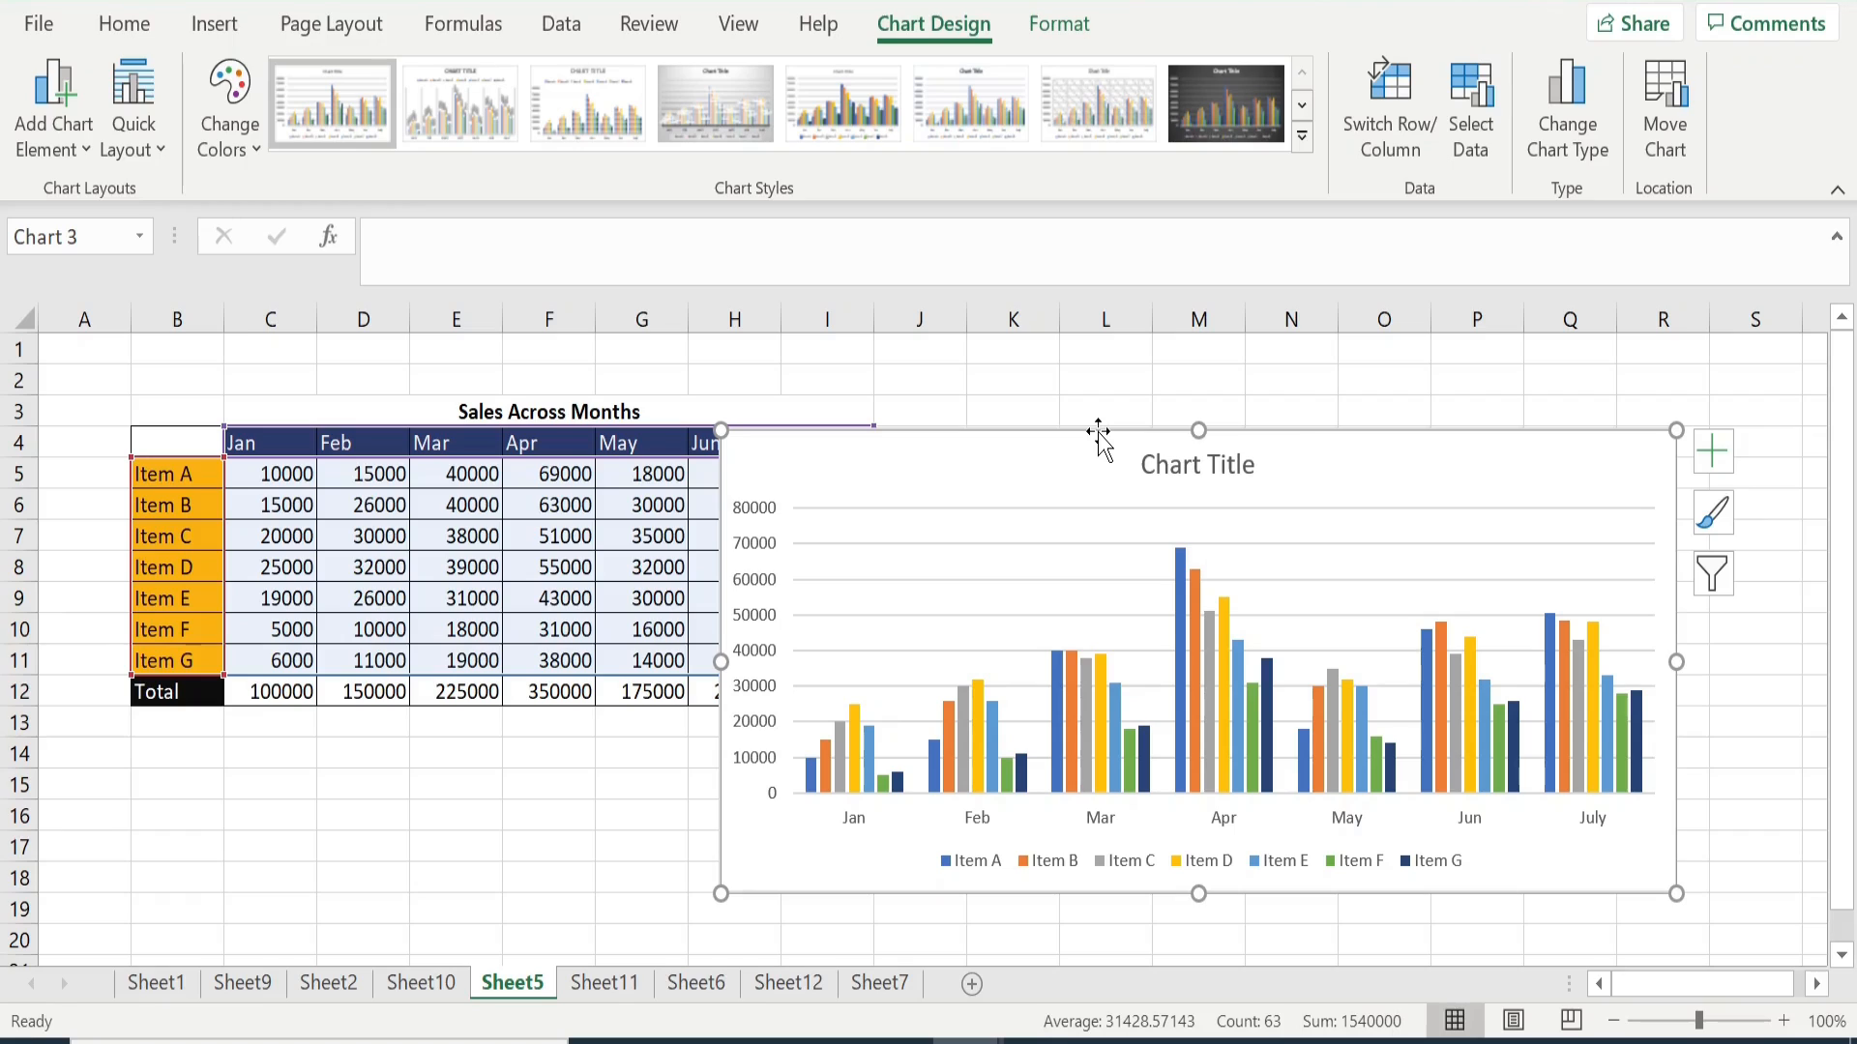
- Switch the chart's rows and columns in its data source so items form the horizontal axis and months the legend series
left_click(1478, 129)
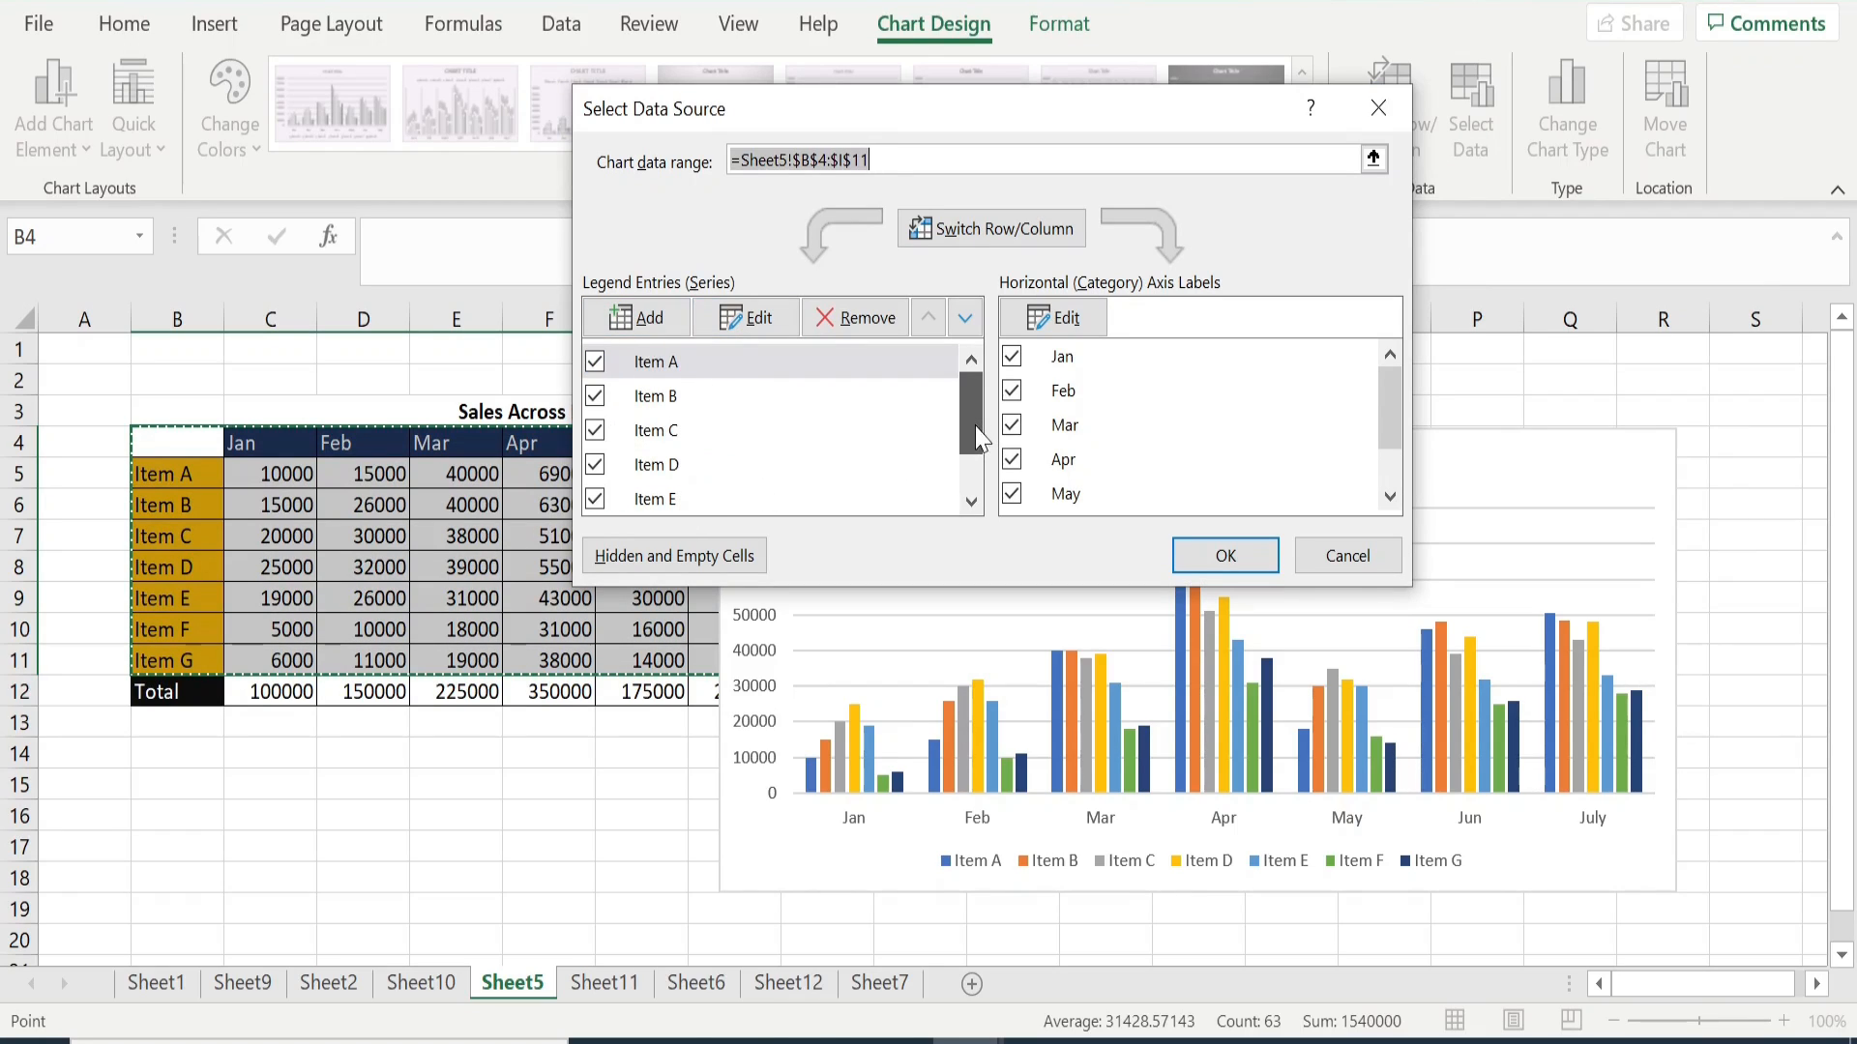
left_click_drag(973, 440, 967, 390)
left_click(1006, 235)
left_click(1008, 240)
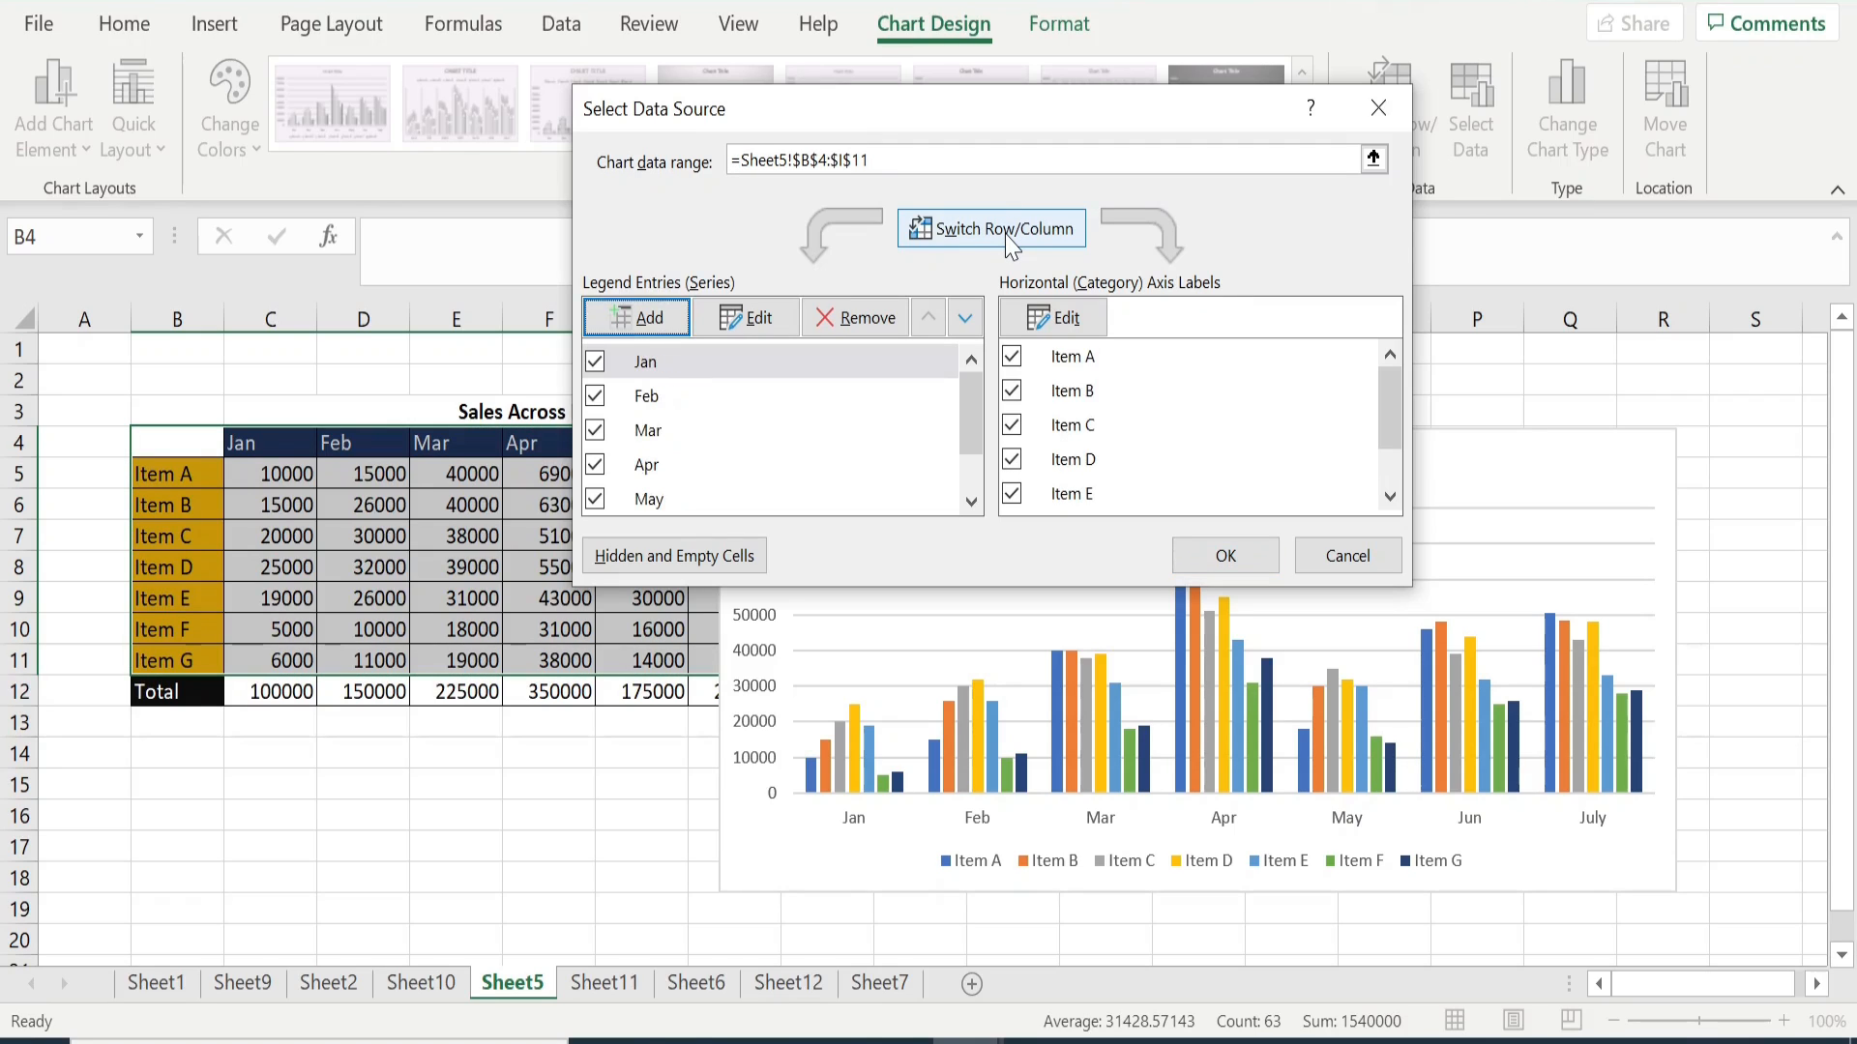
left_click(1215, 553)
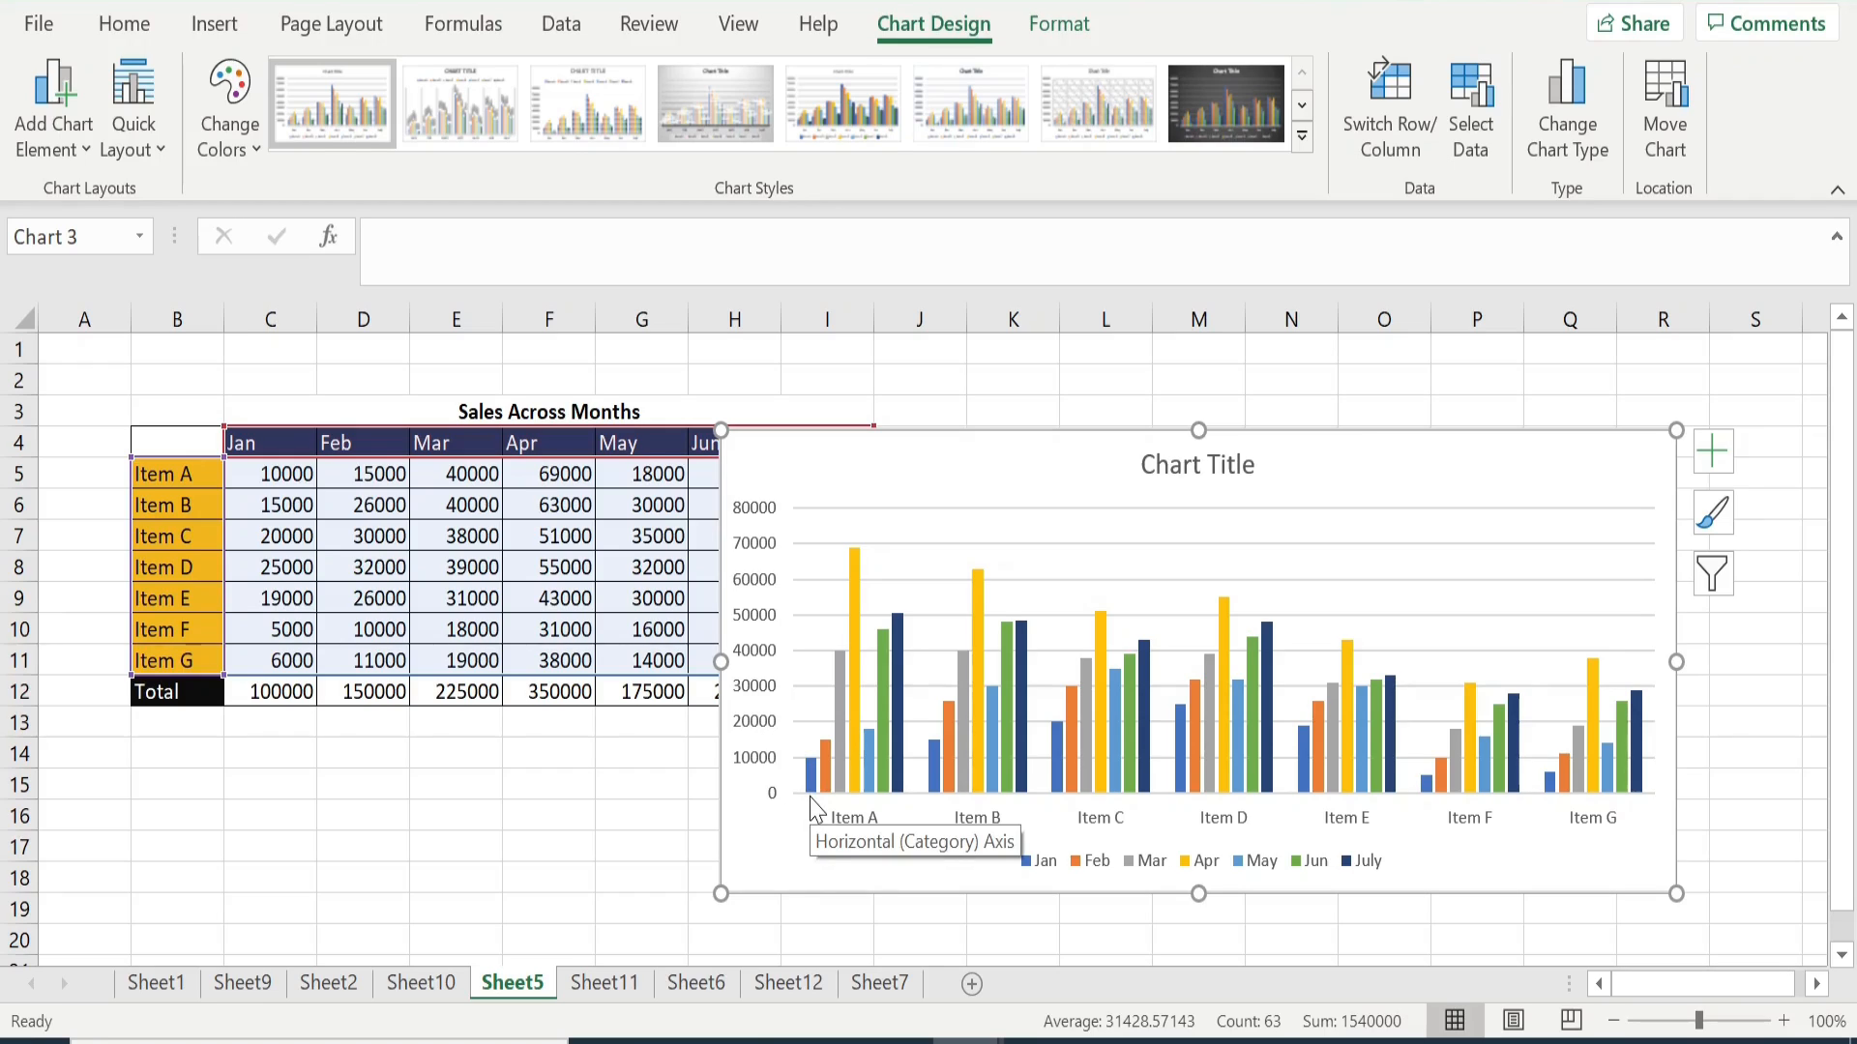
mouse_move(808, 770)
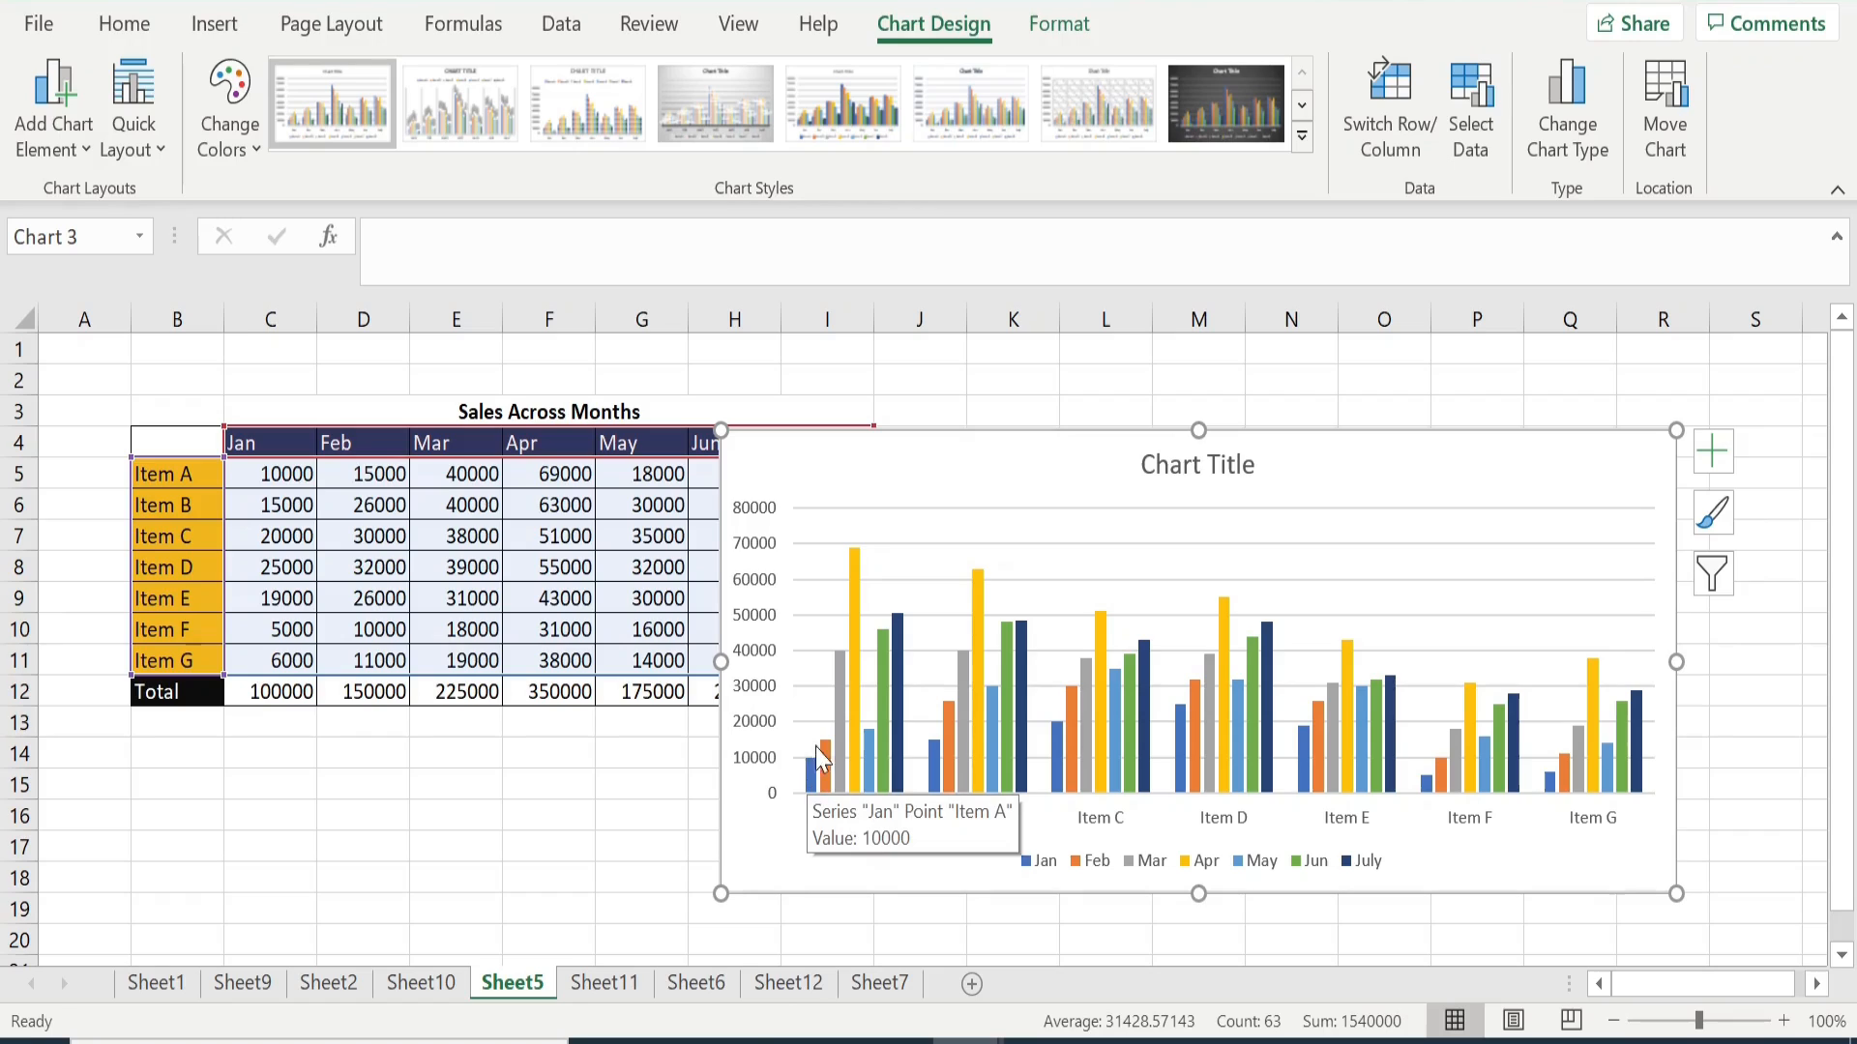
mouse_move(862, 566)
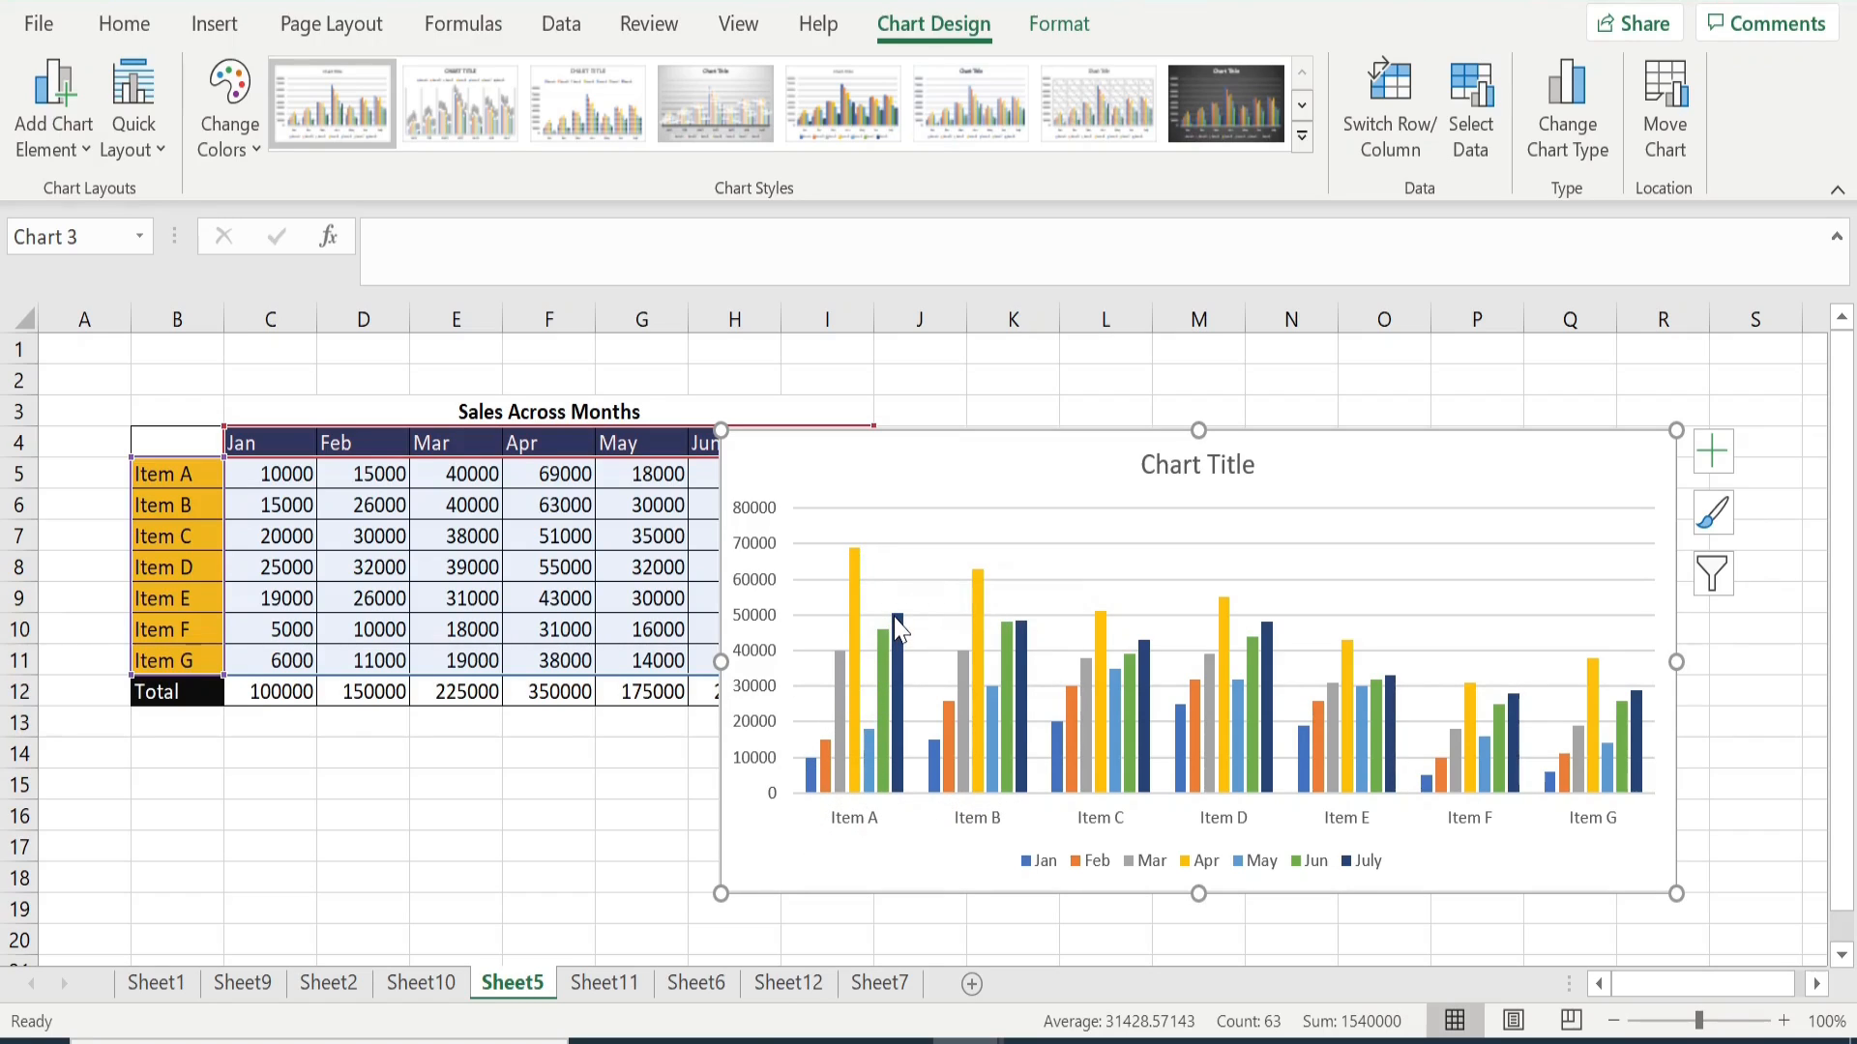
mouse_move(899, 627)
- Add axis titles to both axes of the item sales chart
left_click(1714, 455)
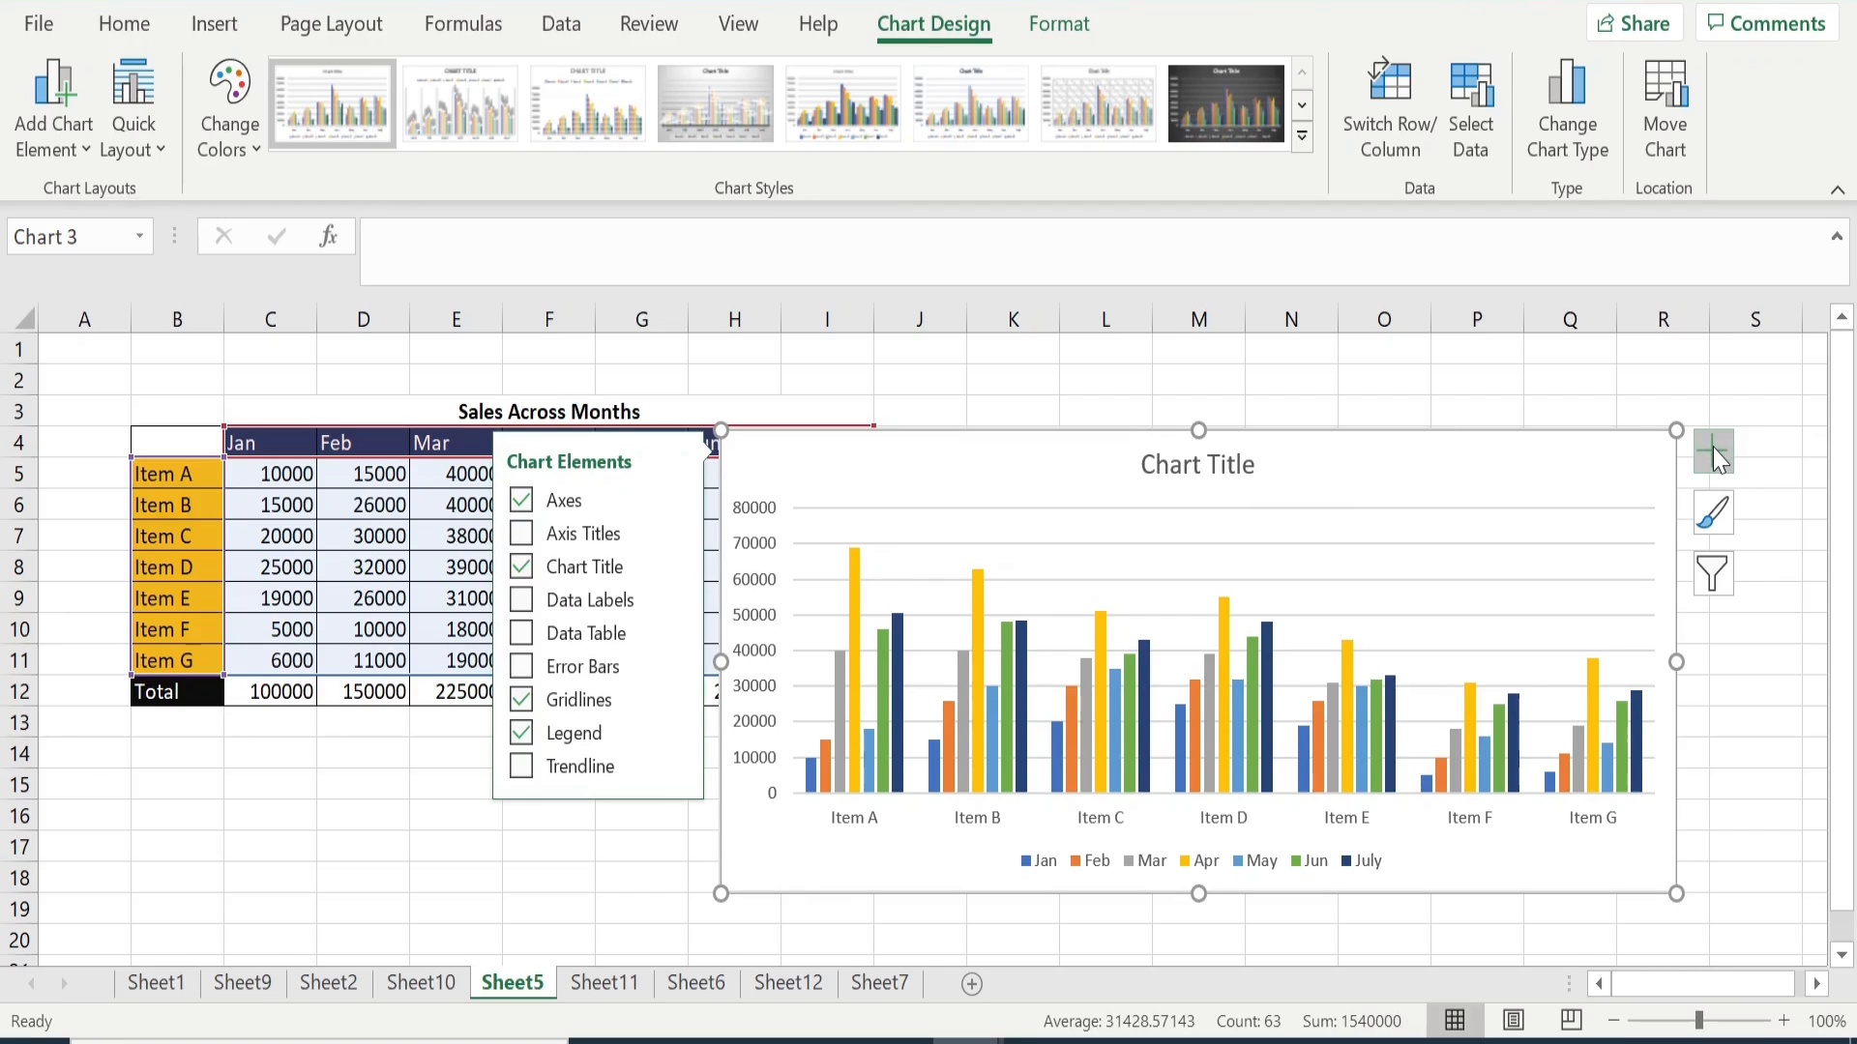
left_click(524, 537)
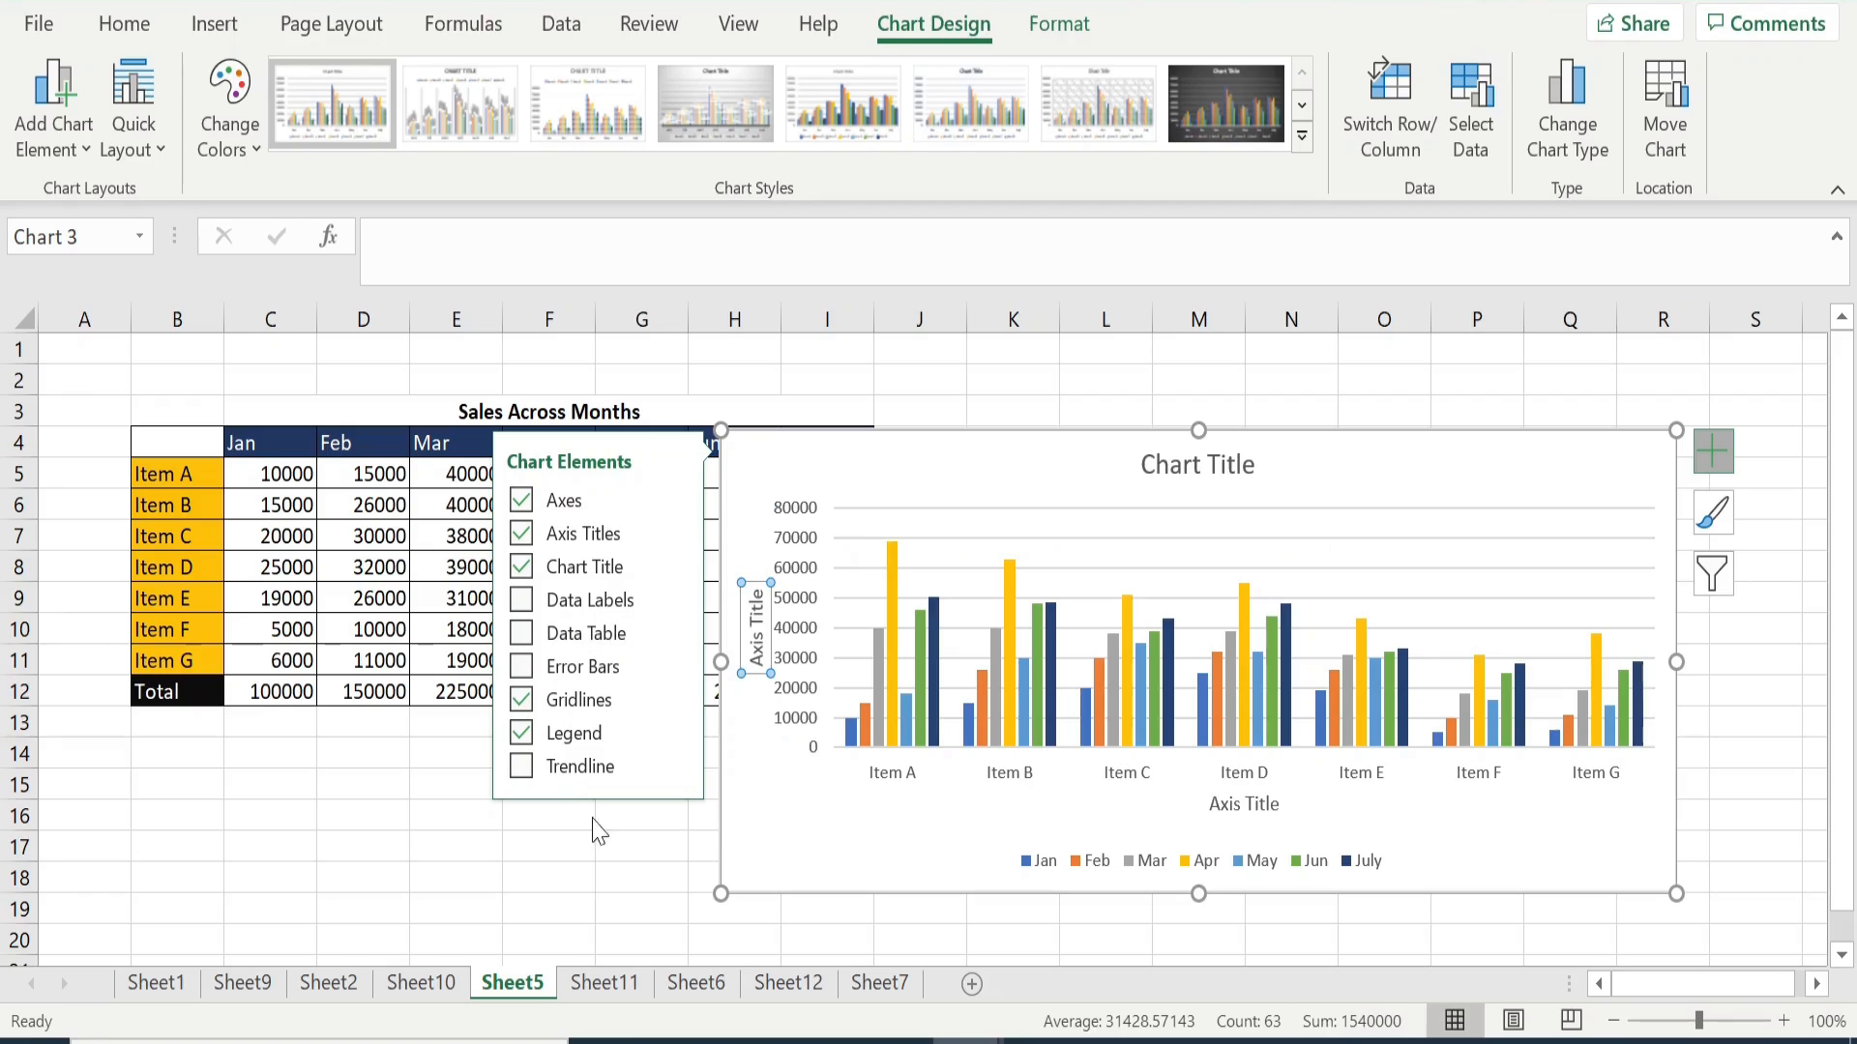
left_click(628, 849)
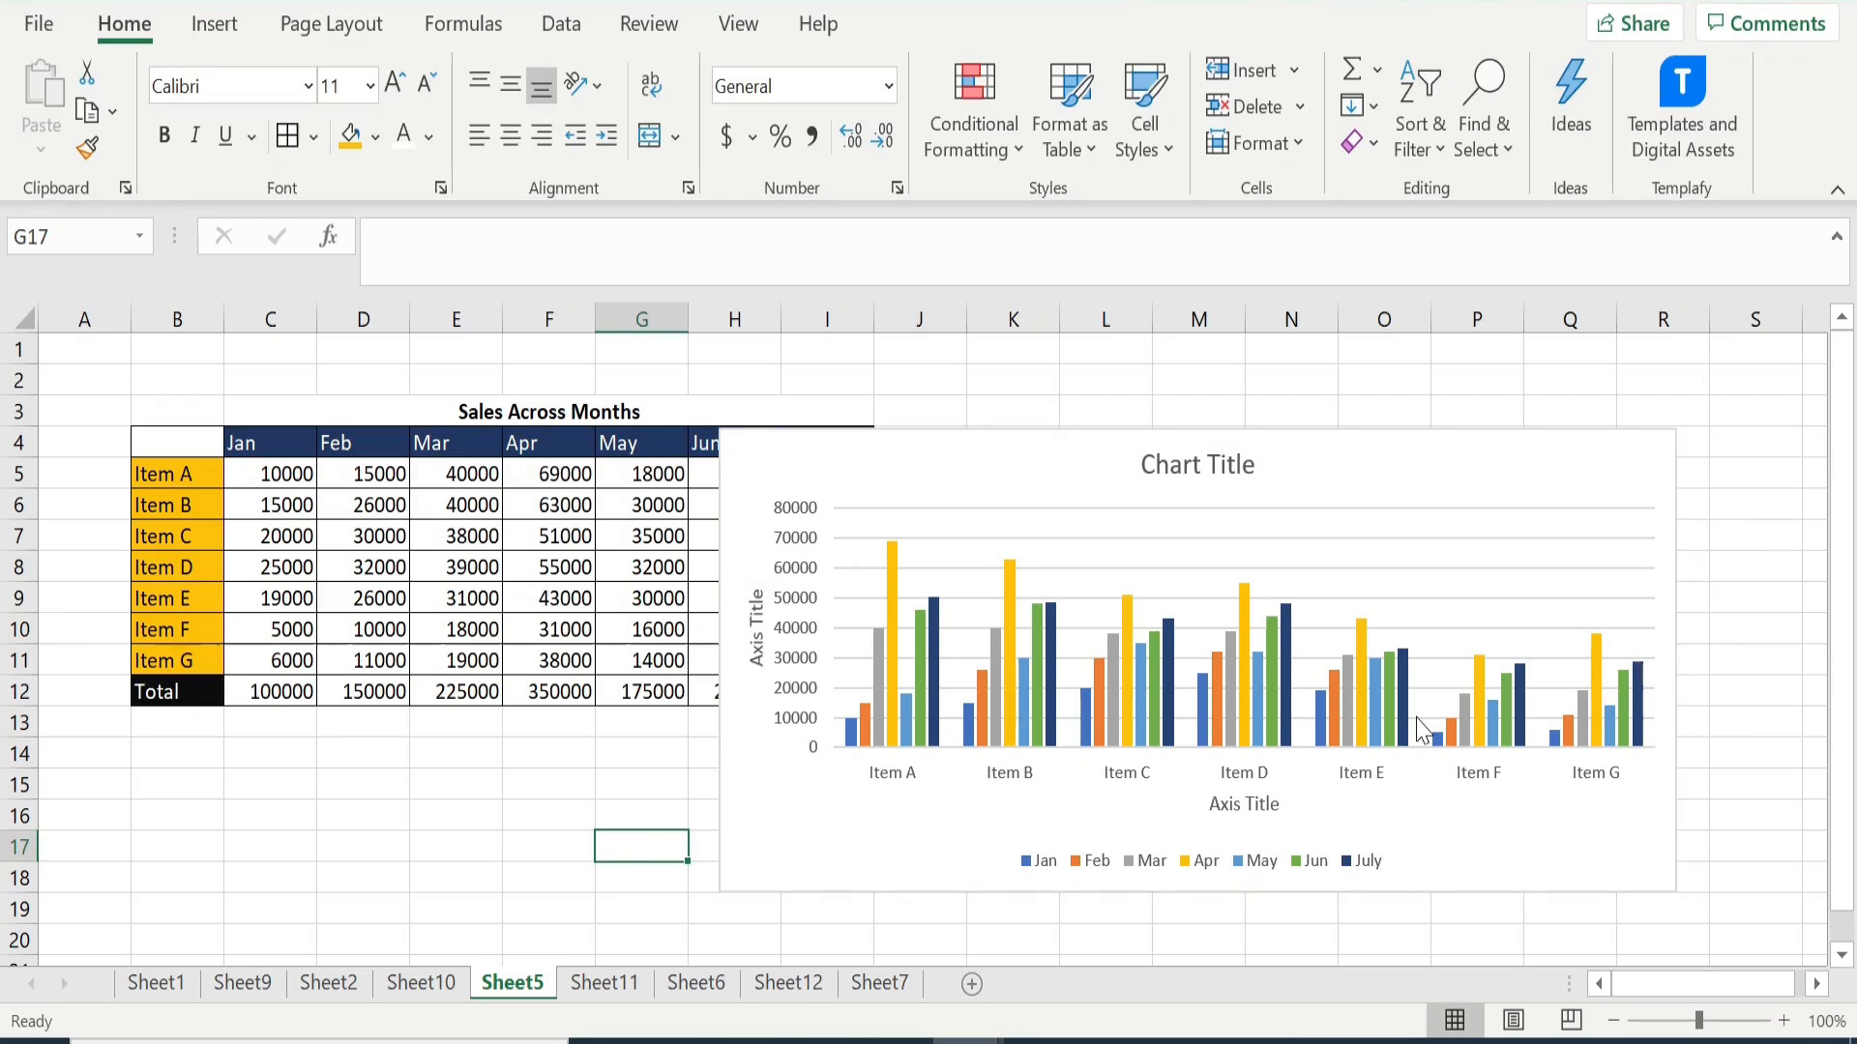
- Change the chart title to "Item Sales by Month"
left_click(1191, 465)
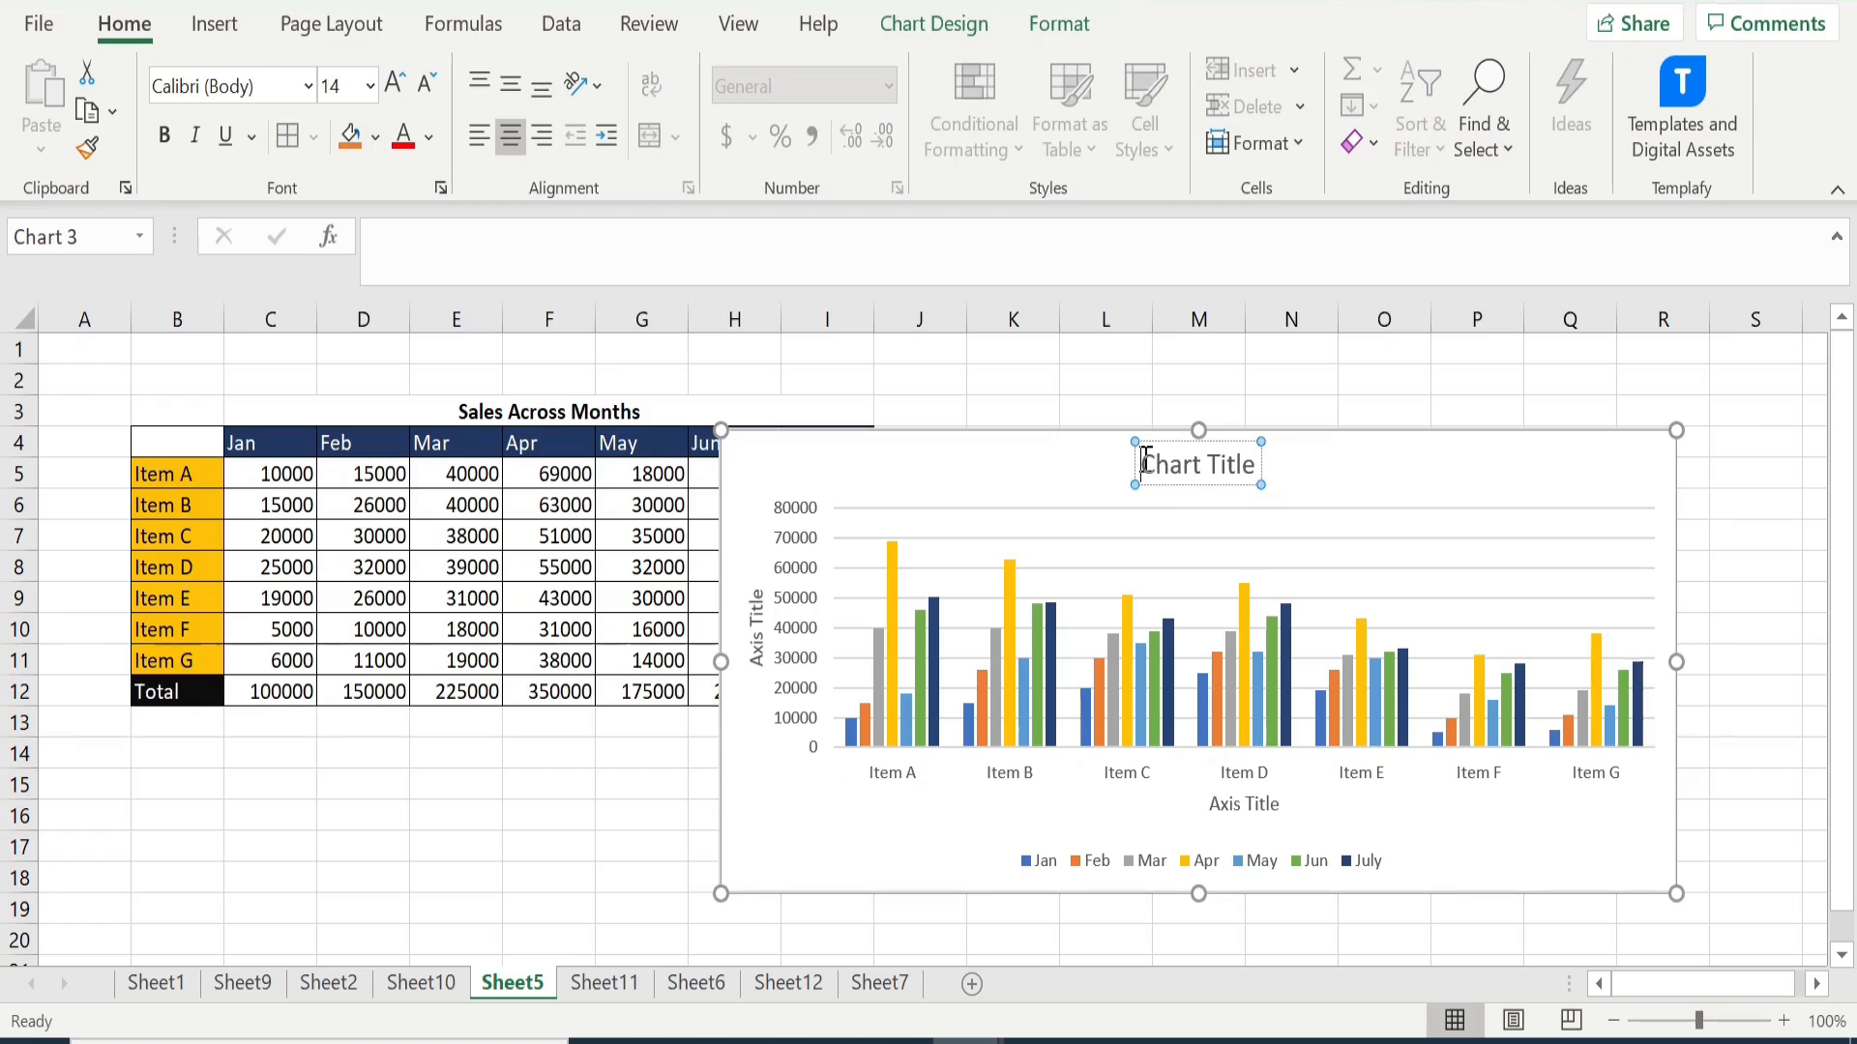
key("Delete")
key("Delete")
key("Delete")
key("Delete")
key("Delete")
key("Delete")
key("Delete")
key("Delete")
key("Delete")
key("Delete")
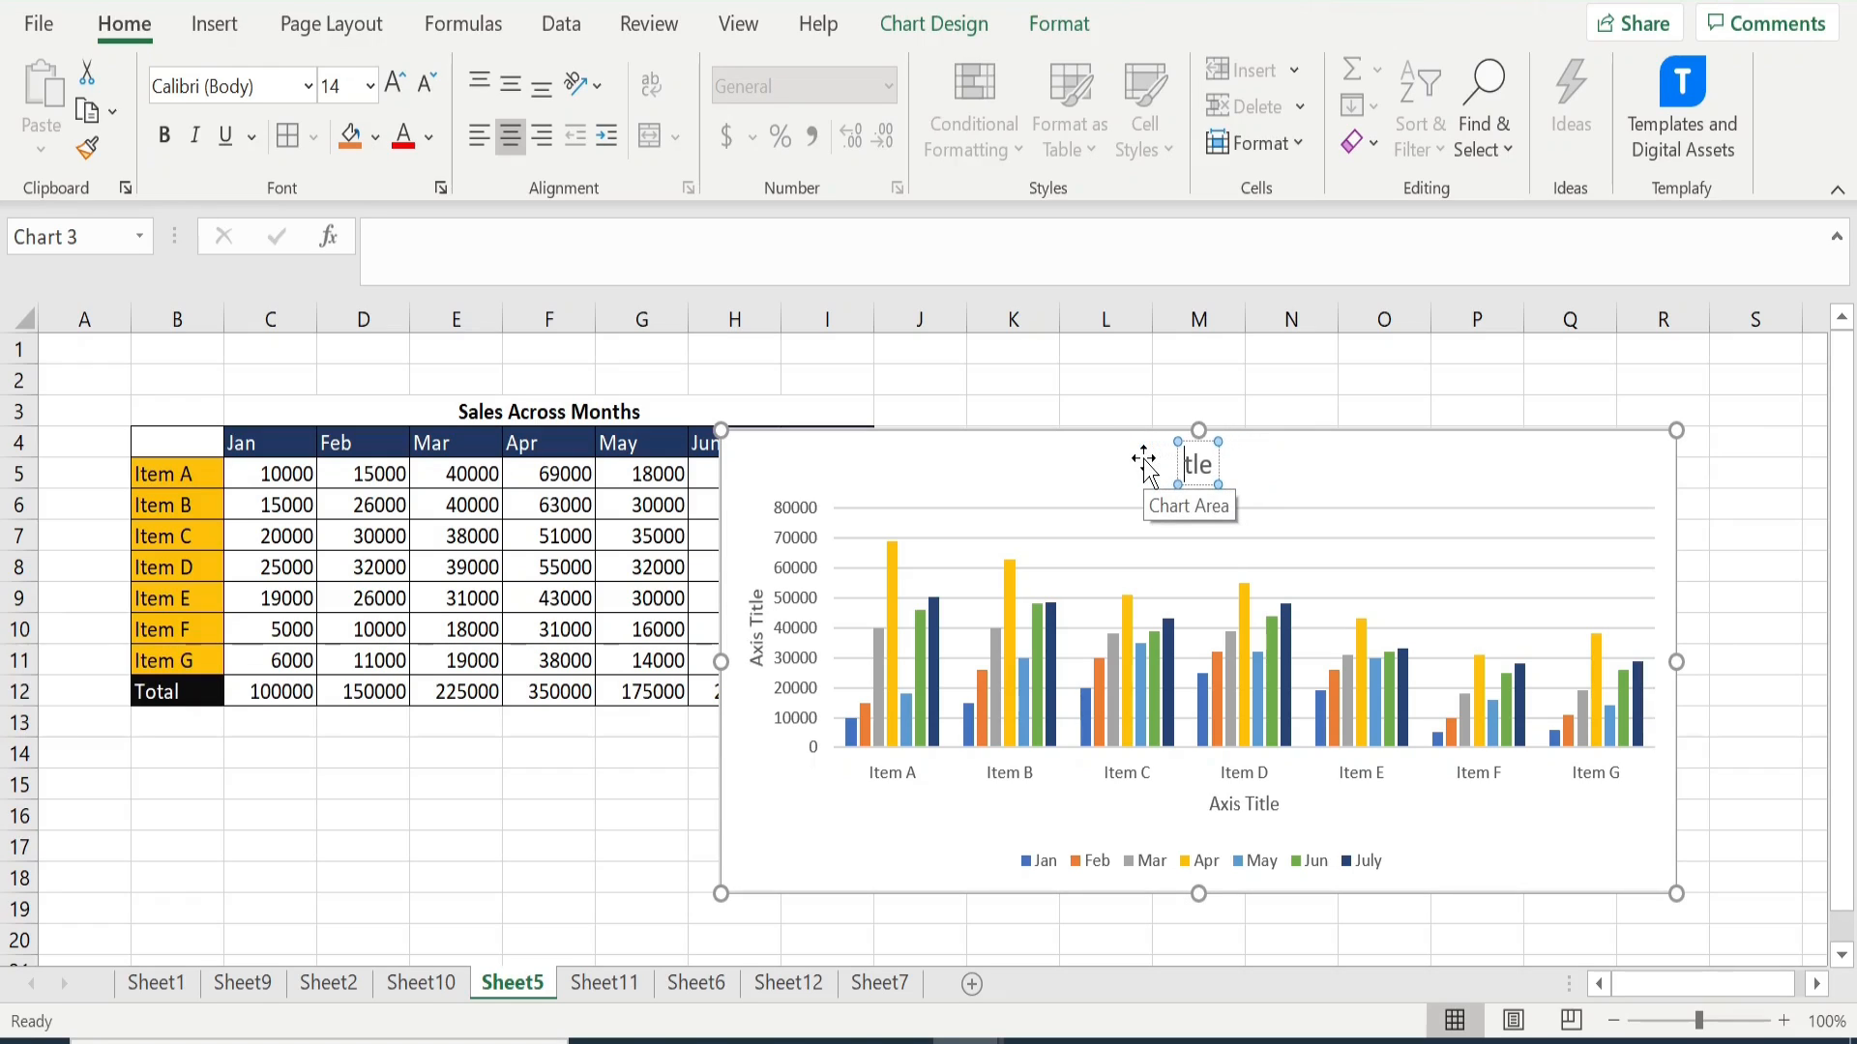
key("Delete")
type("Sa")
key("BackSpace")
key("BackSpace")
type("It")
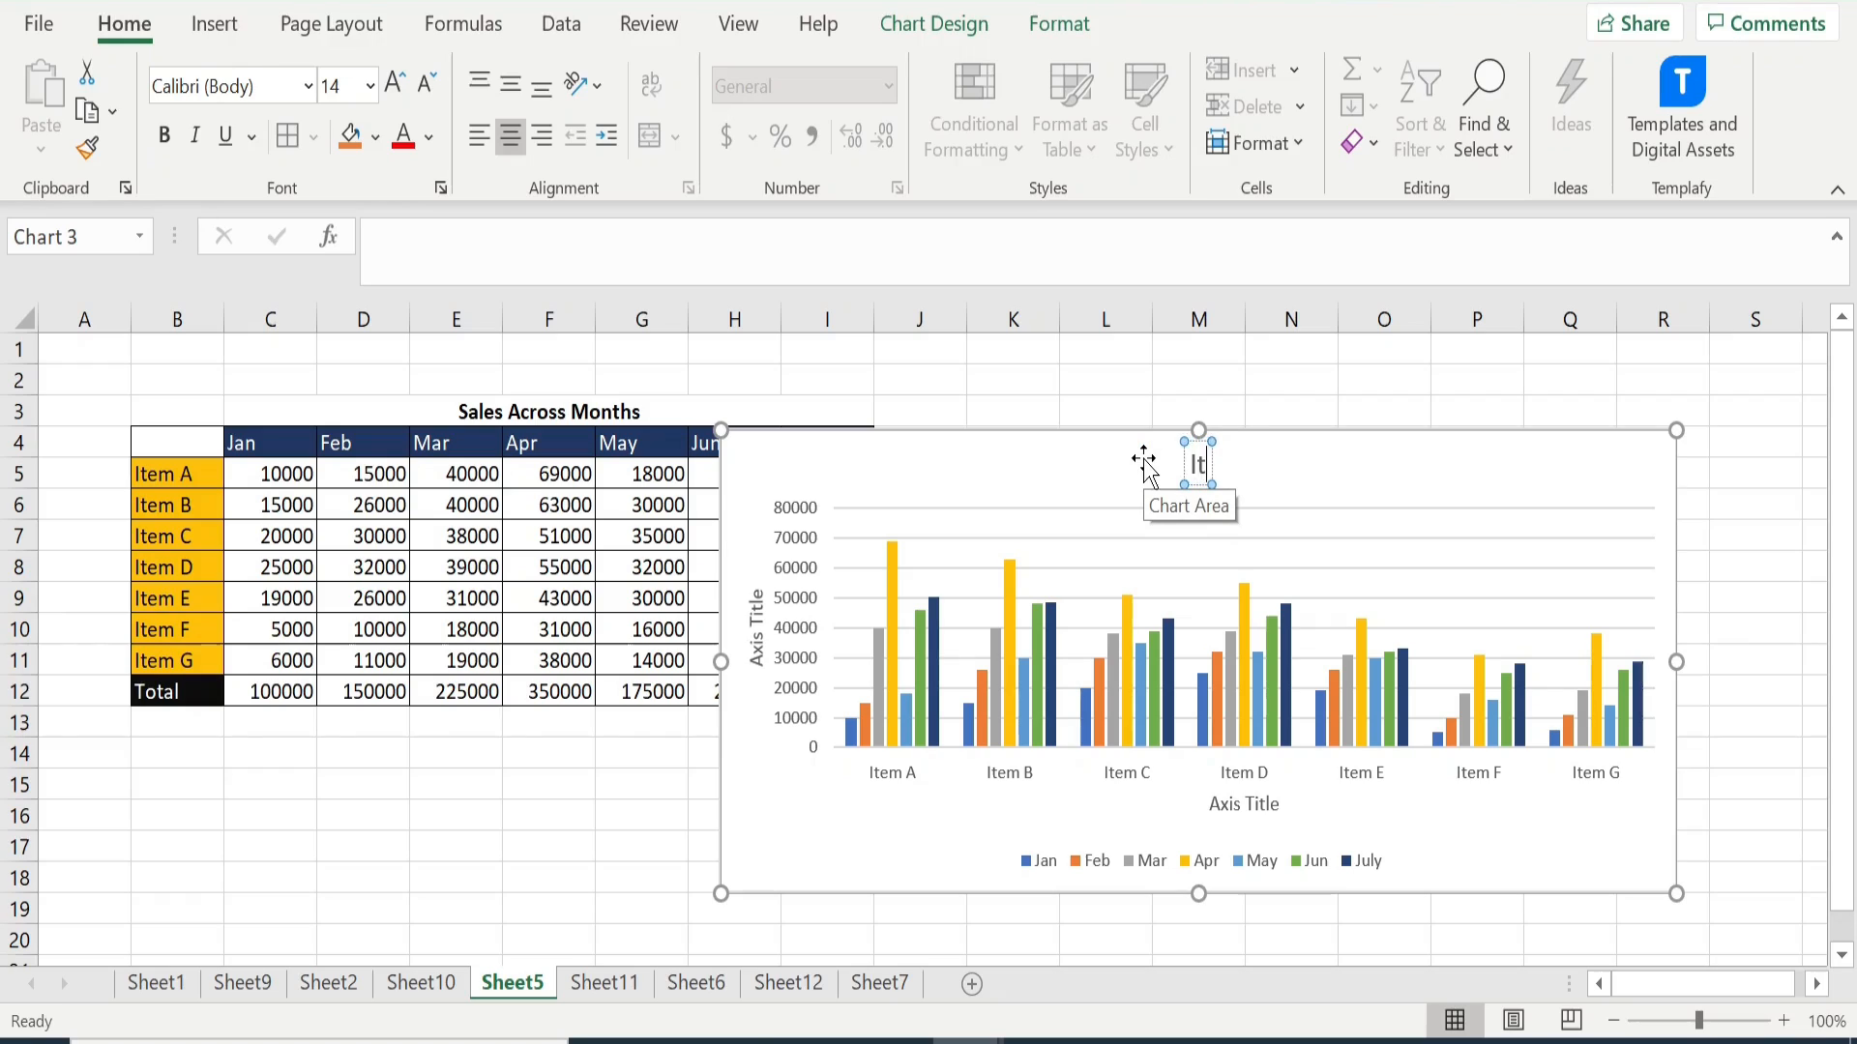
type("em Sales")
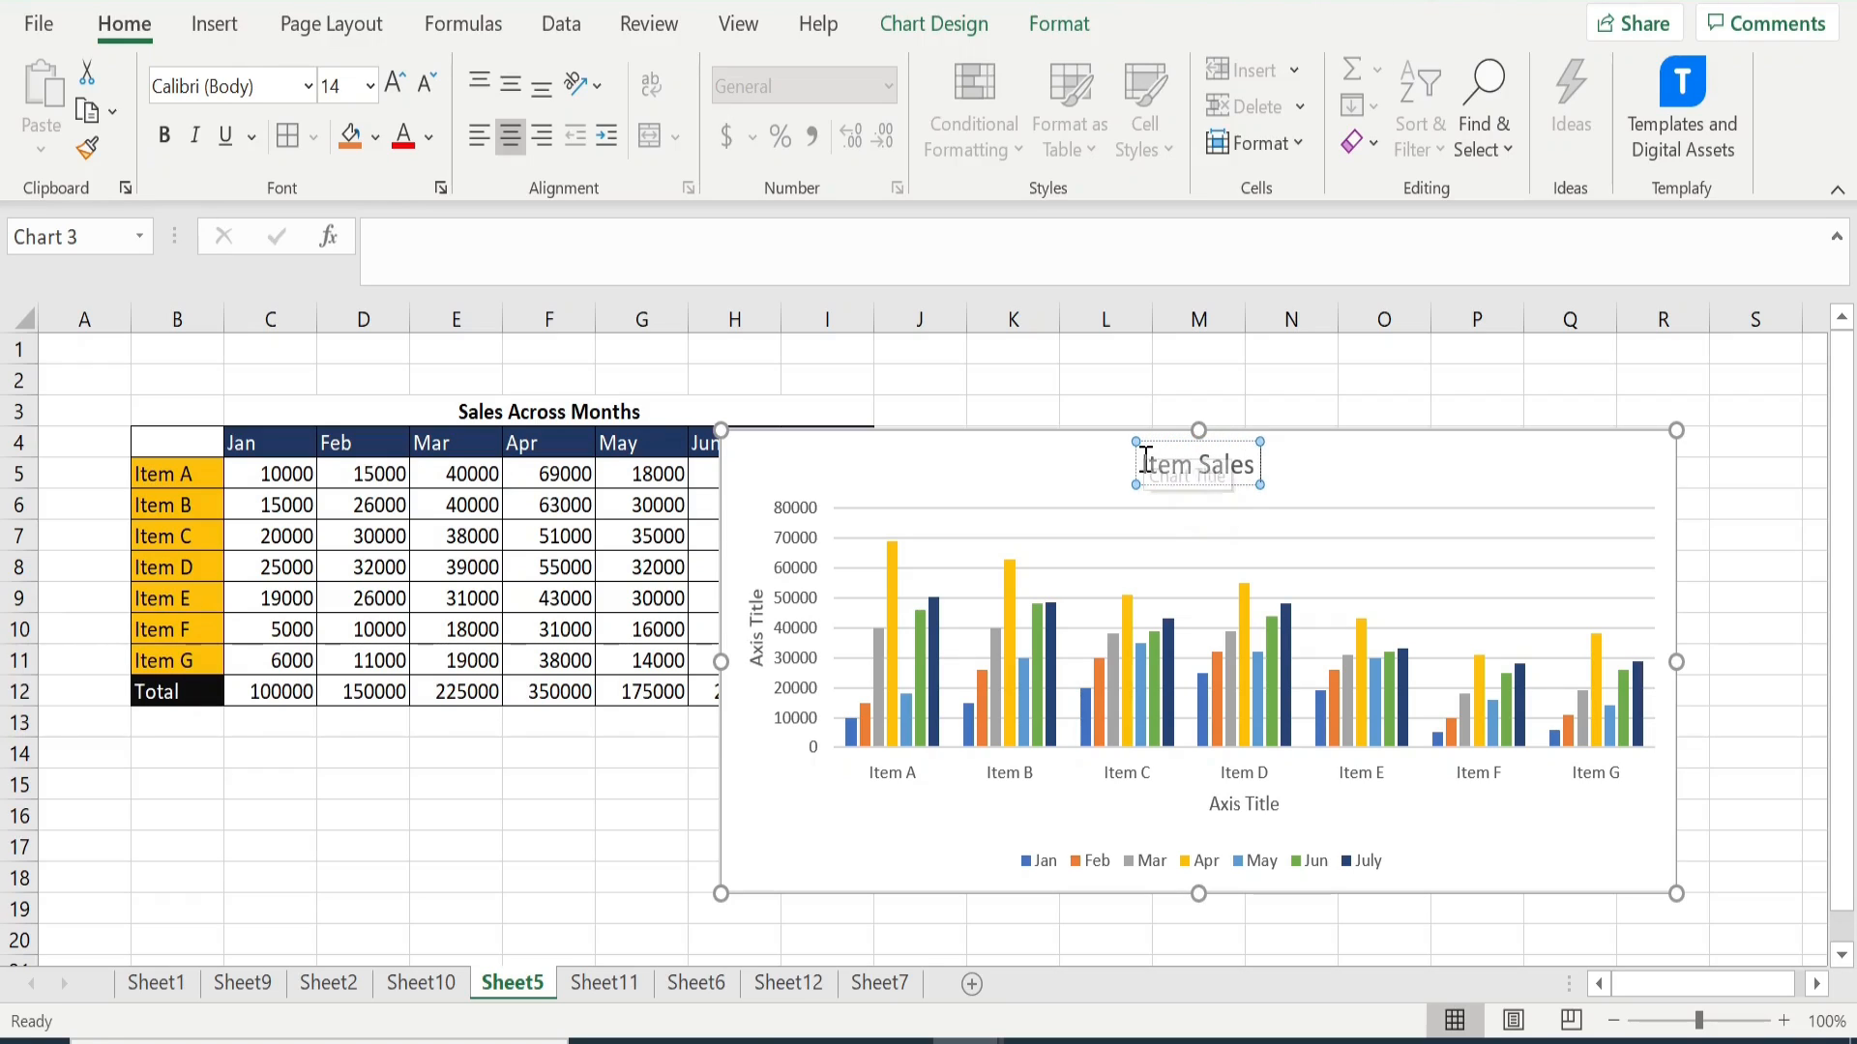
type(" by Month")
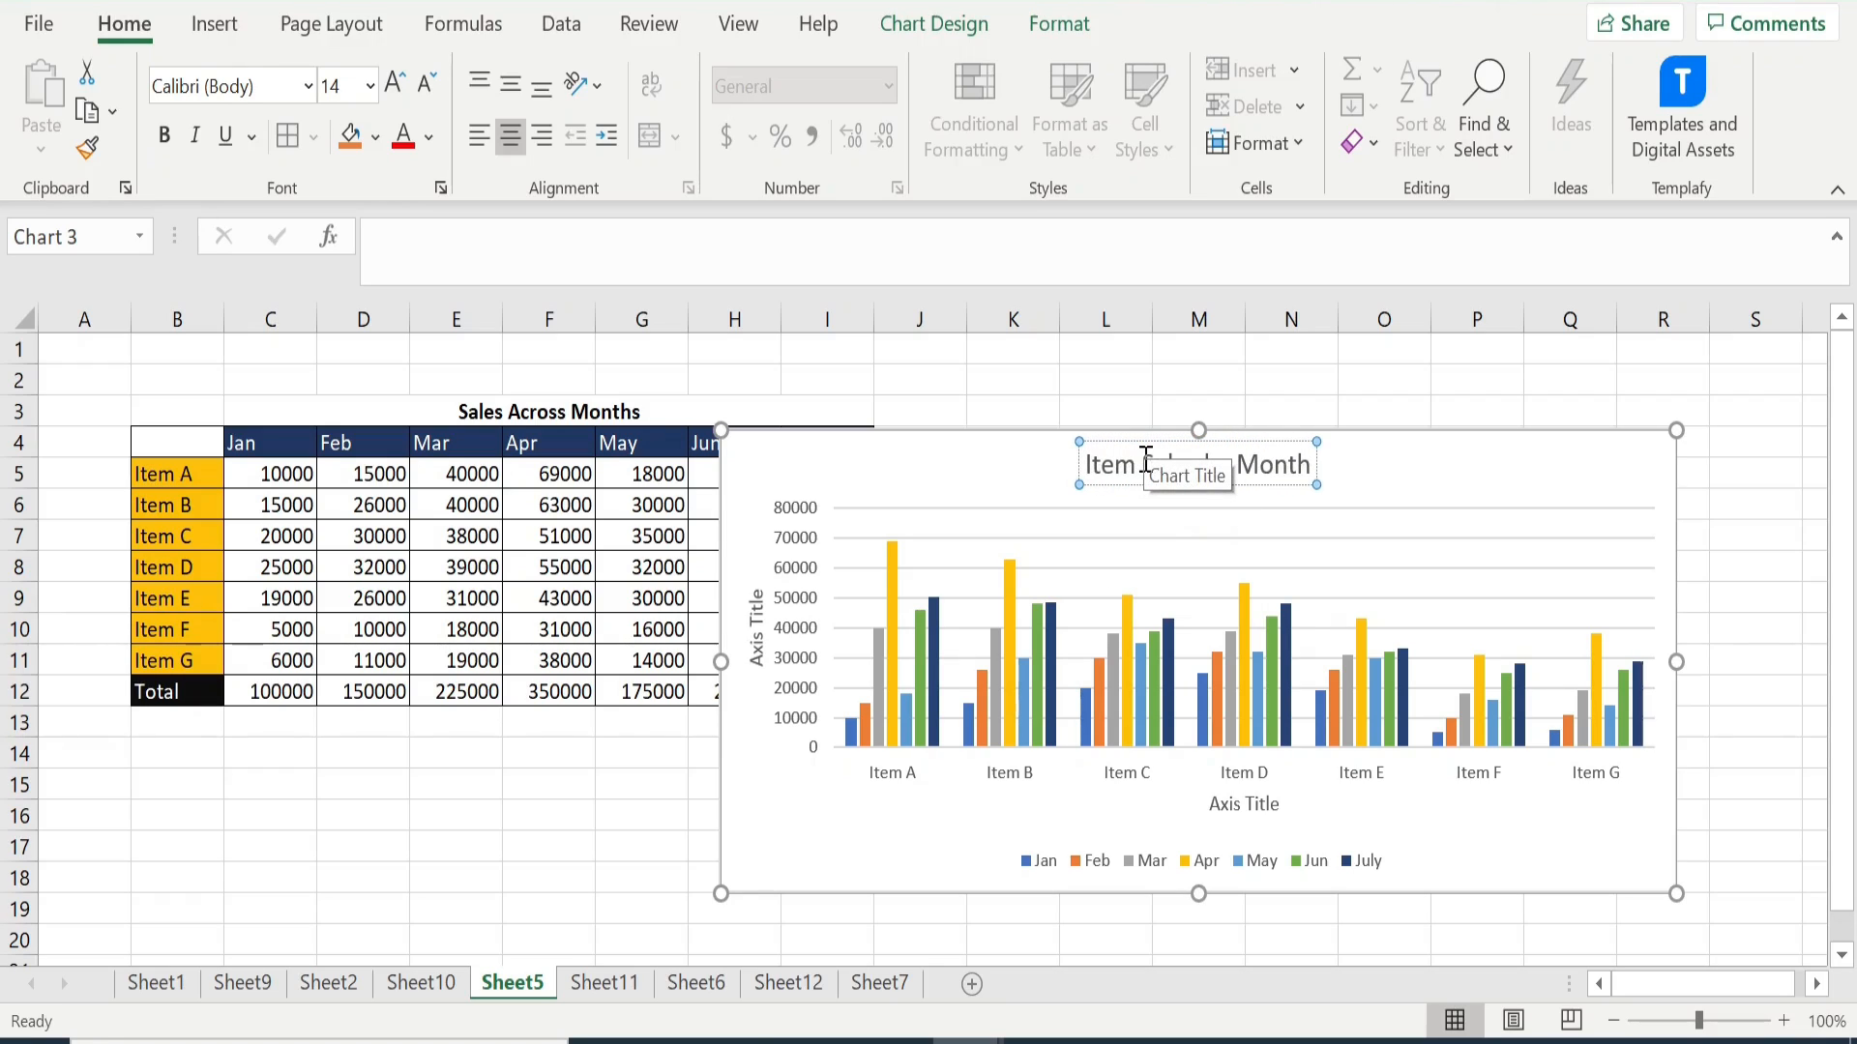
left_click(1419, 469)
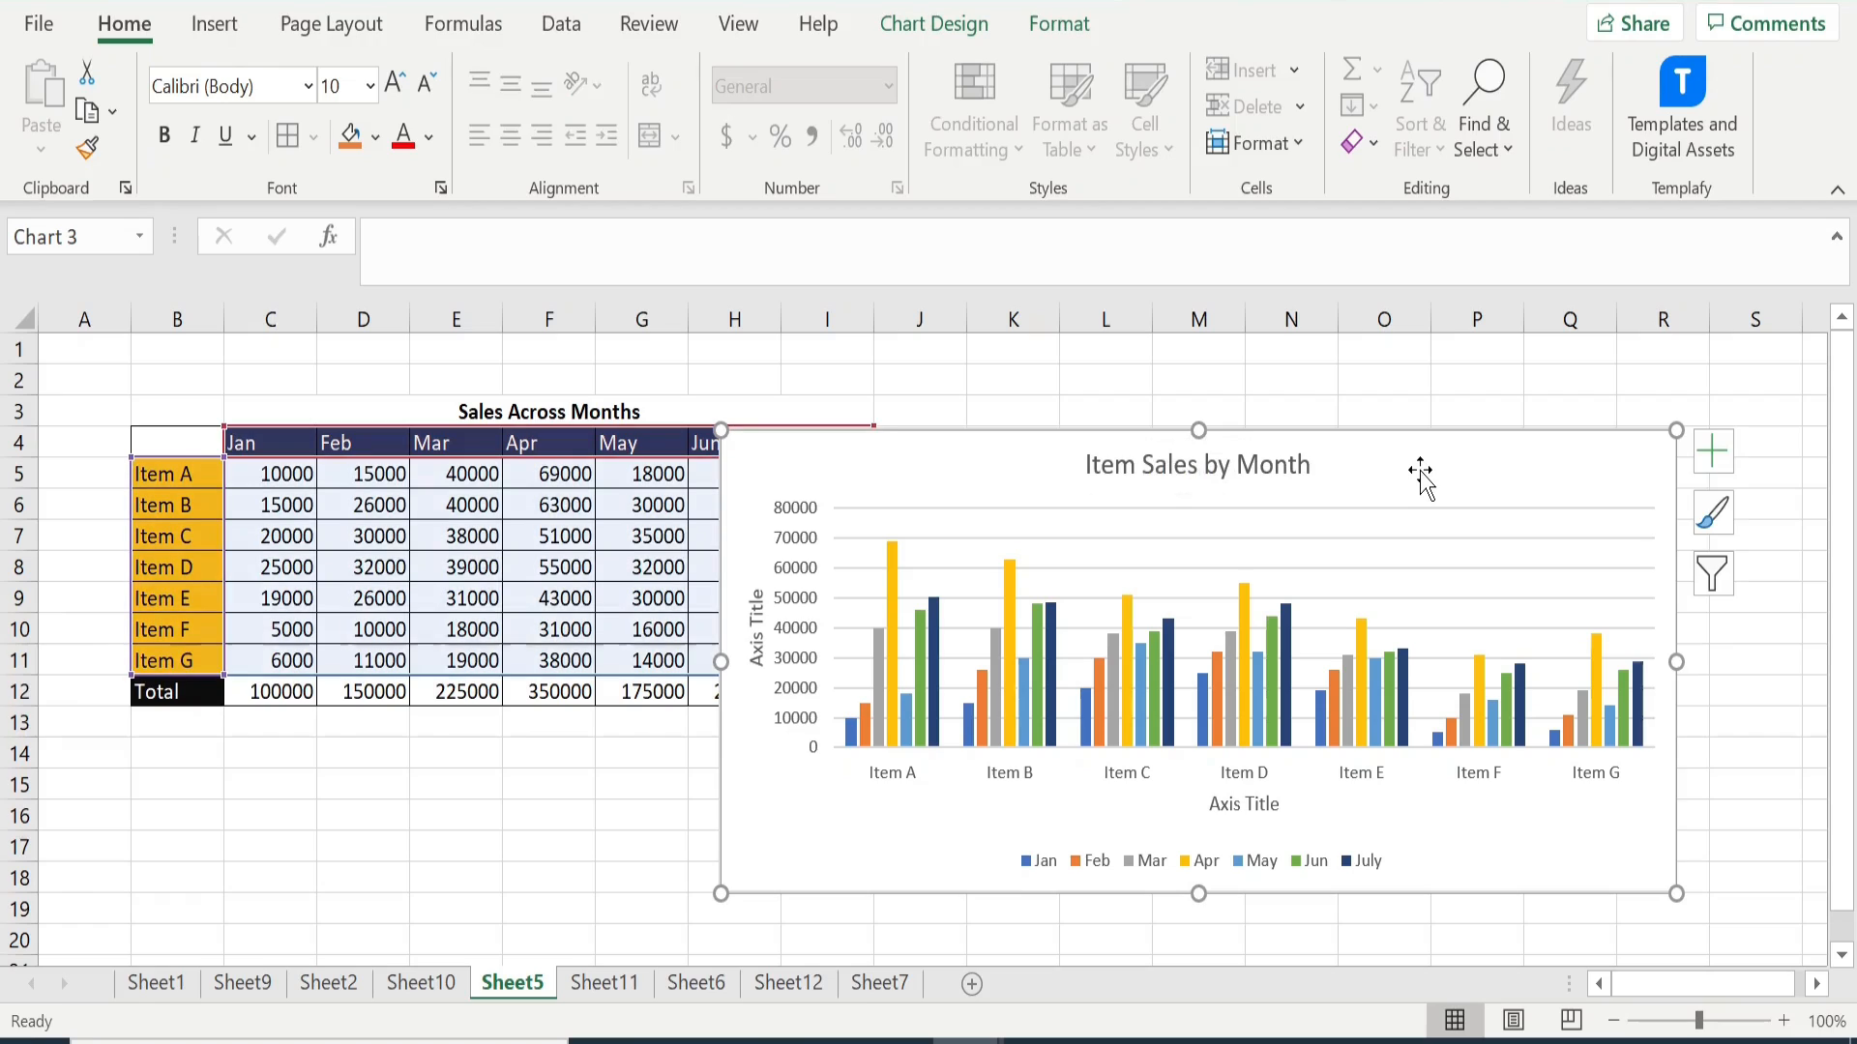
- Change the horizontal axis title of the item sales chart to "Items"
left_click(1242, 808)
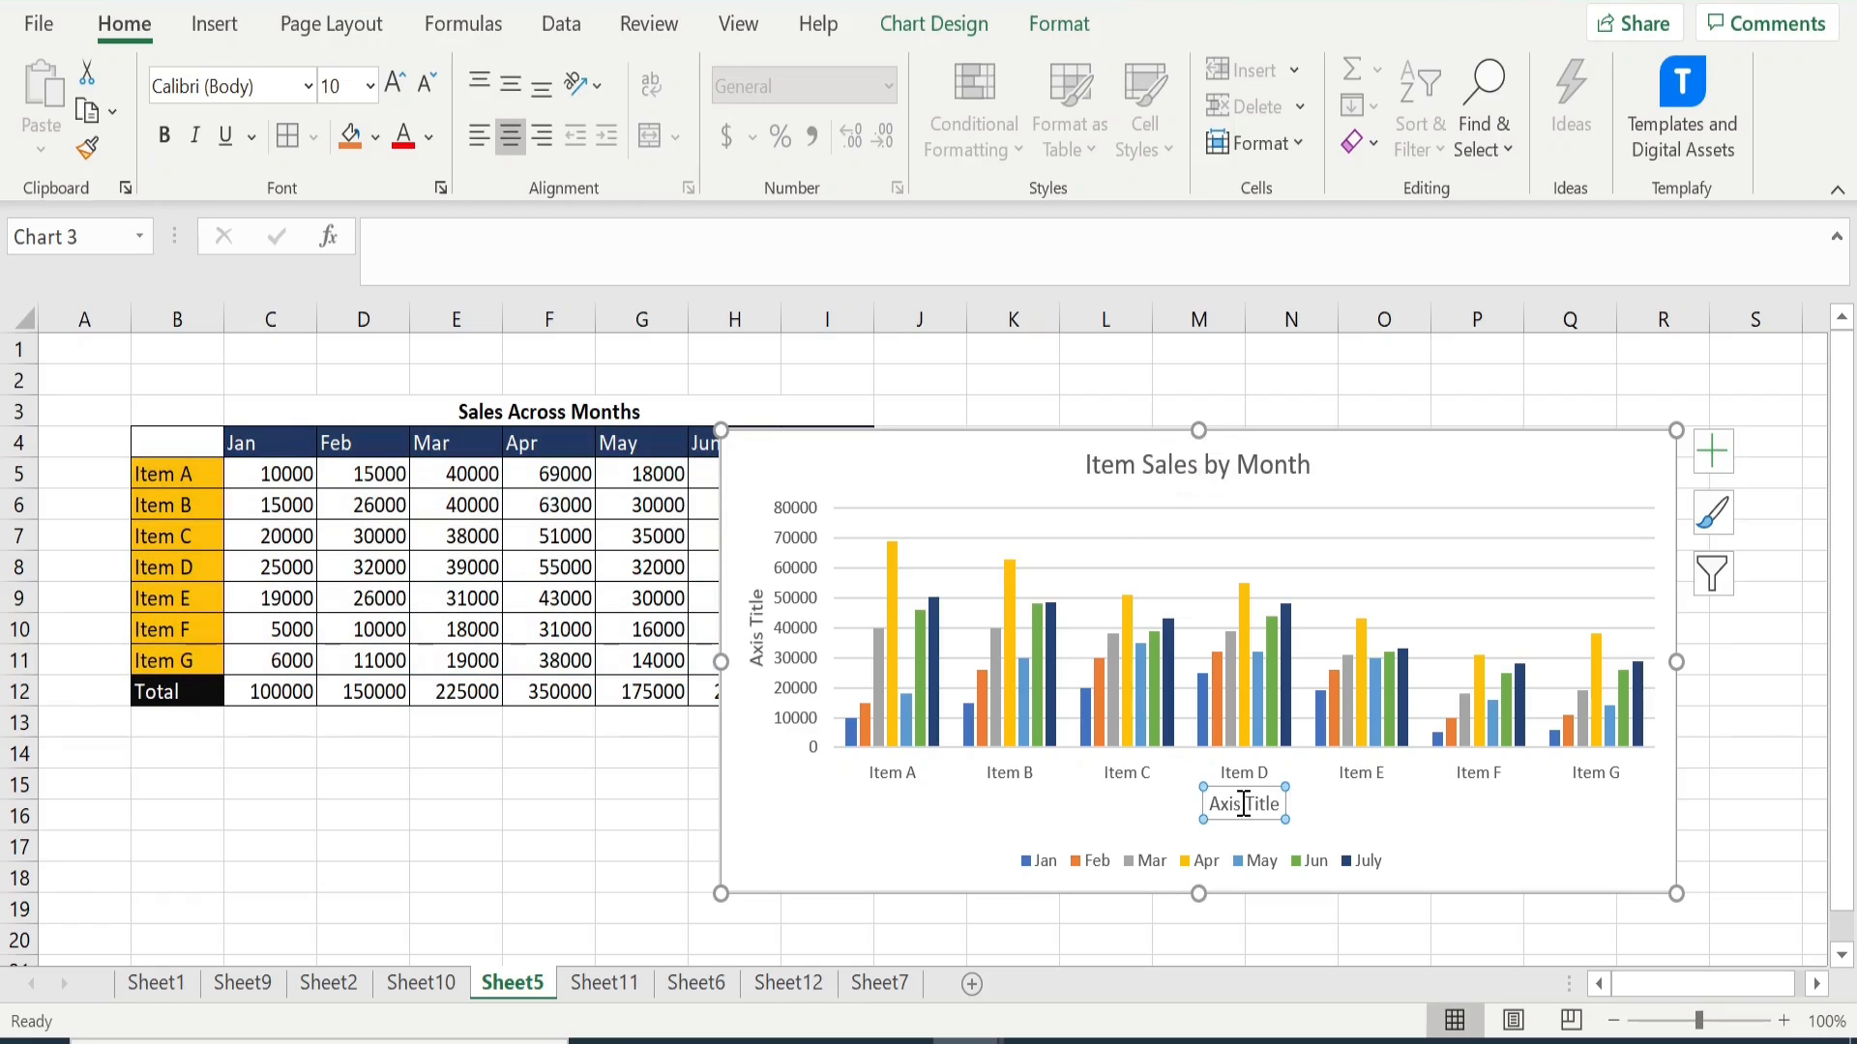
left_click_drag(1210, 805, 1266, 799)
type("Month")
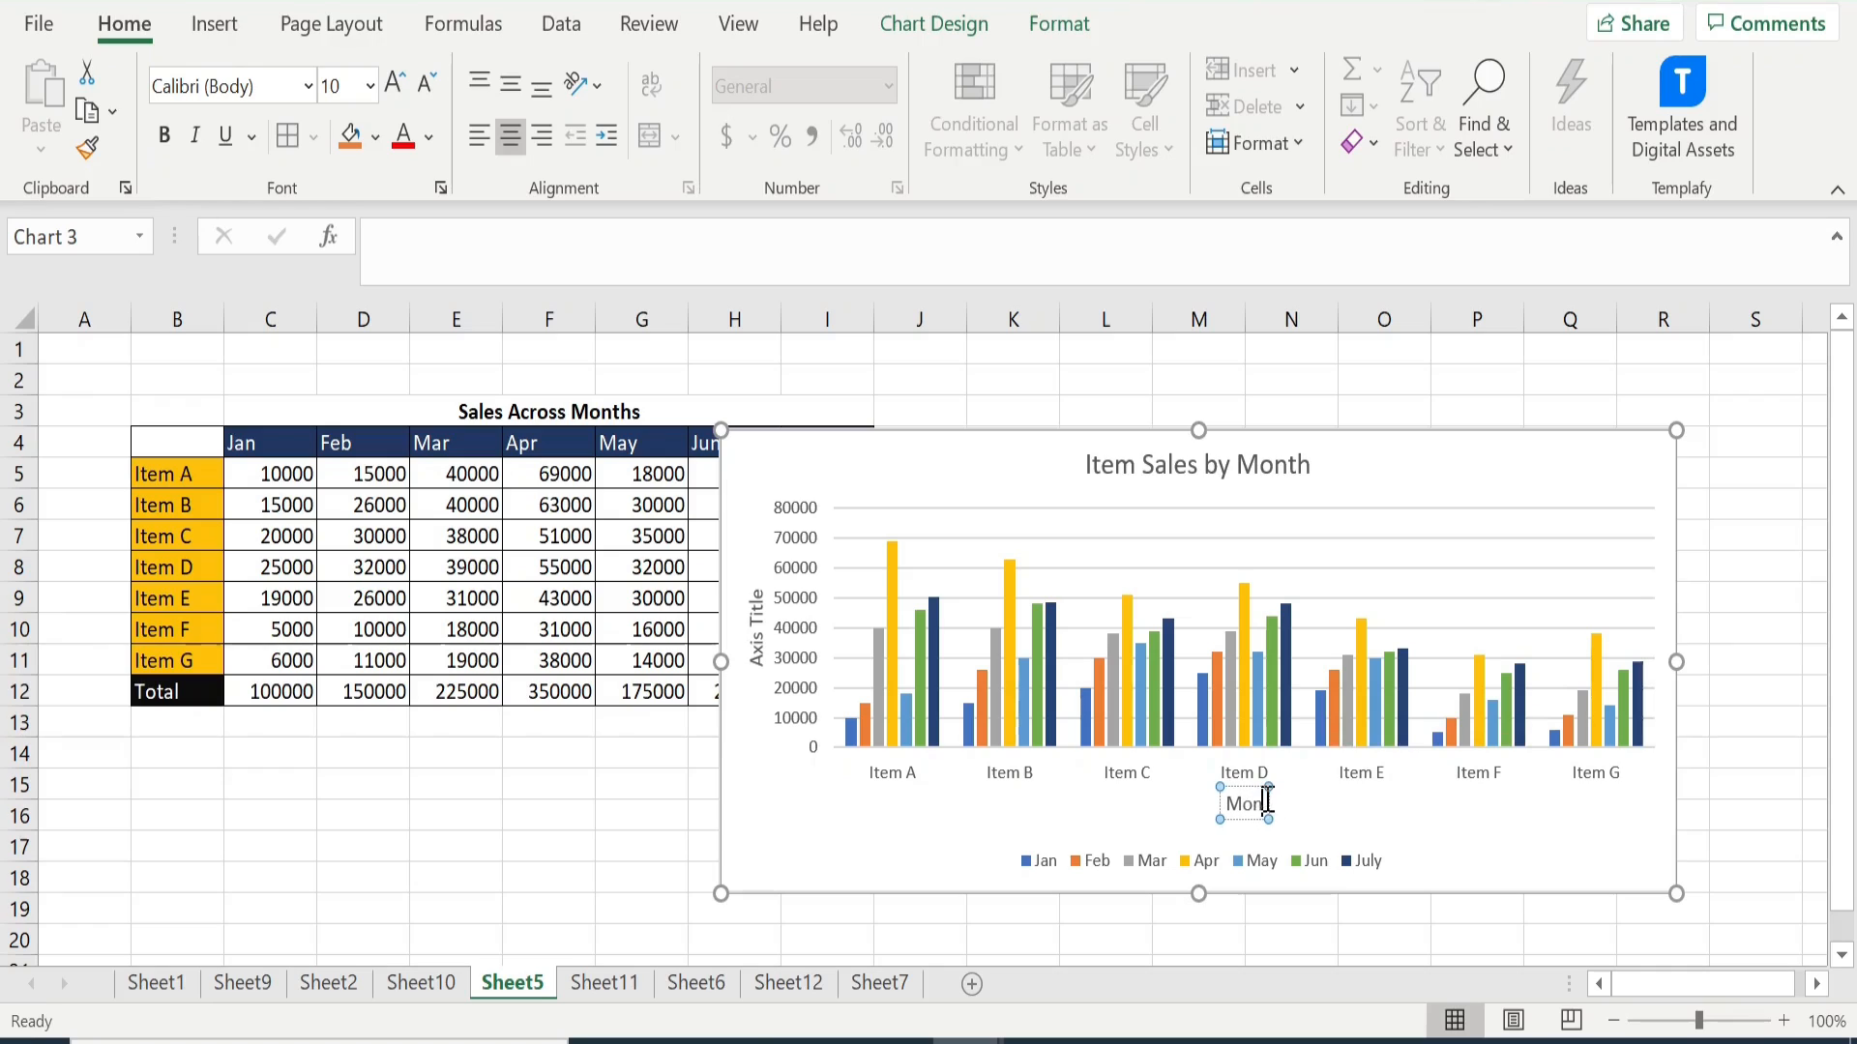
key("BackSpace")
key("BackSpace")
key("BackSpace")
key("BackSpace")
key("BackSpace")
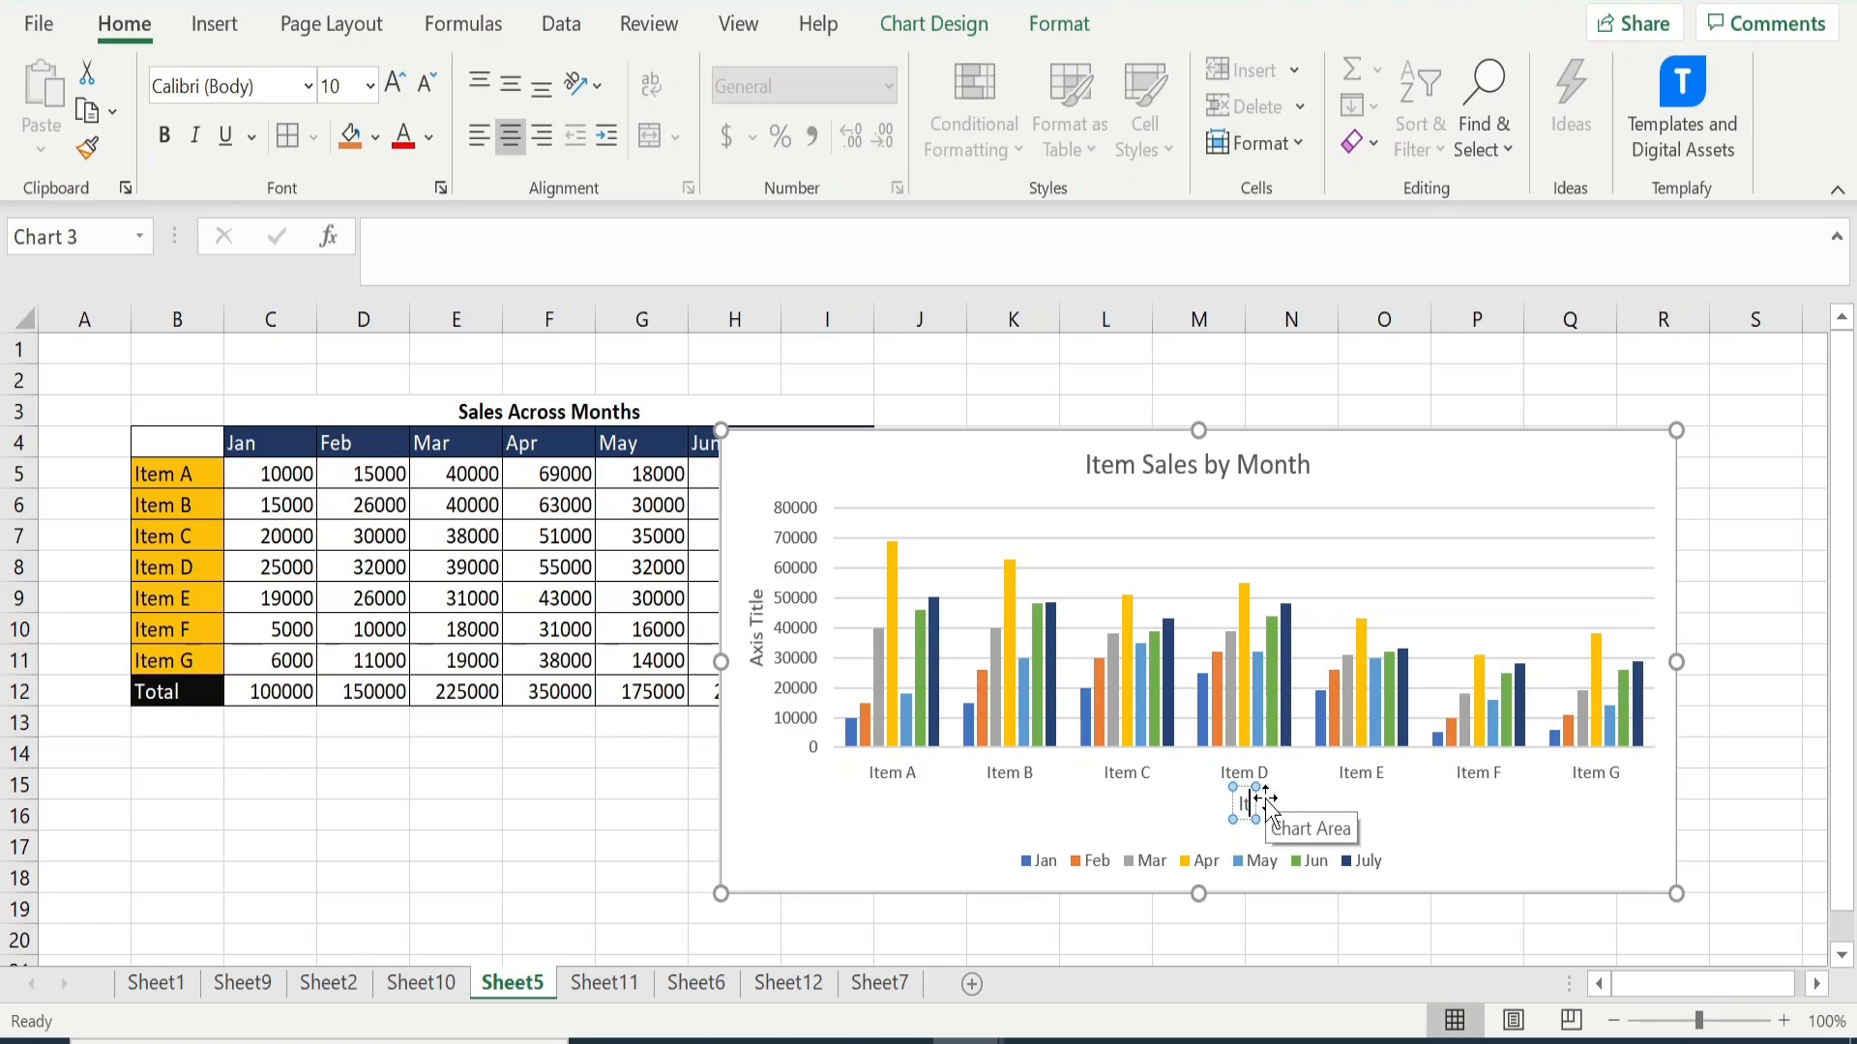
type("Items")
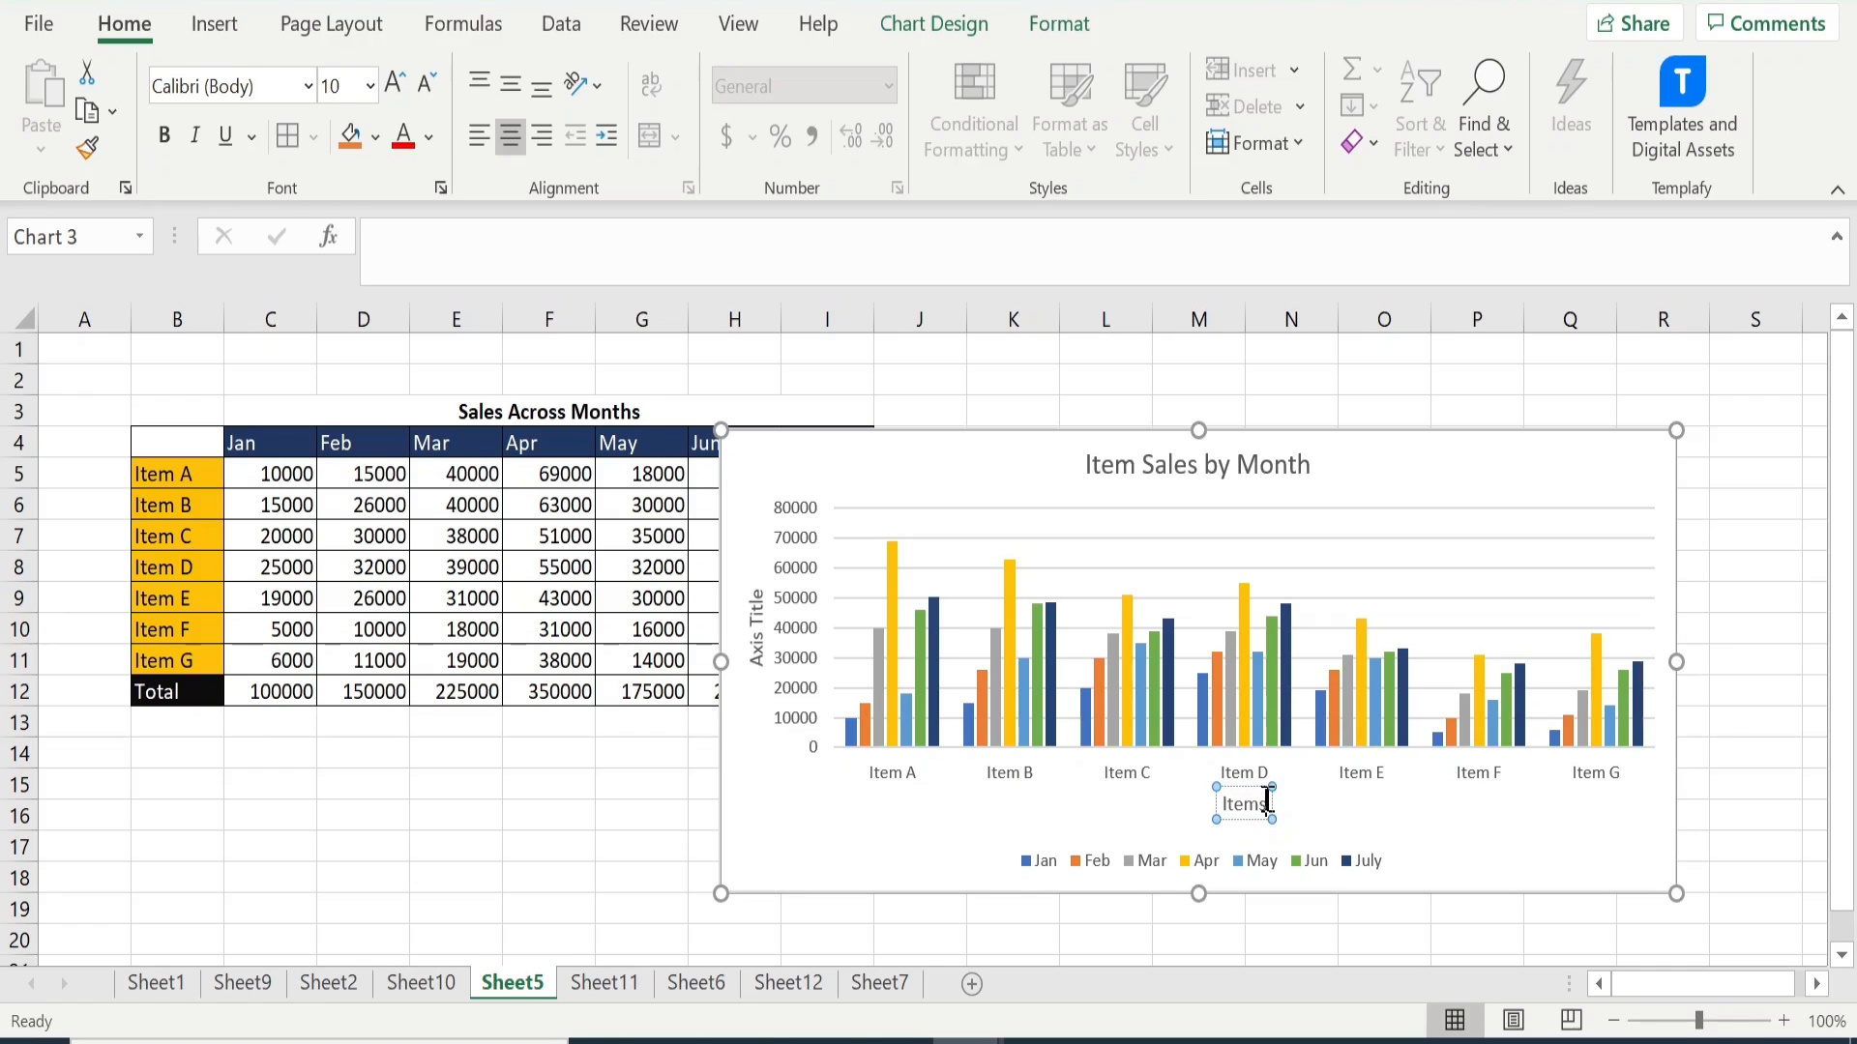
- Change the vertical axis title of the item sales chart to "Sales" and deselect the chart
left_click(758, 631)
left_click(758, 633)
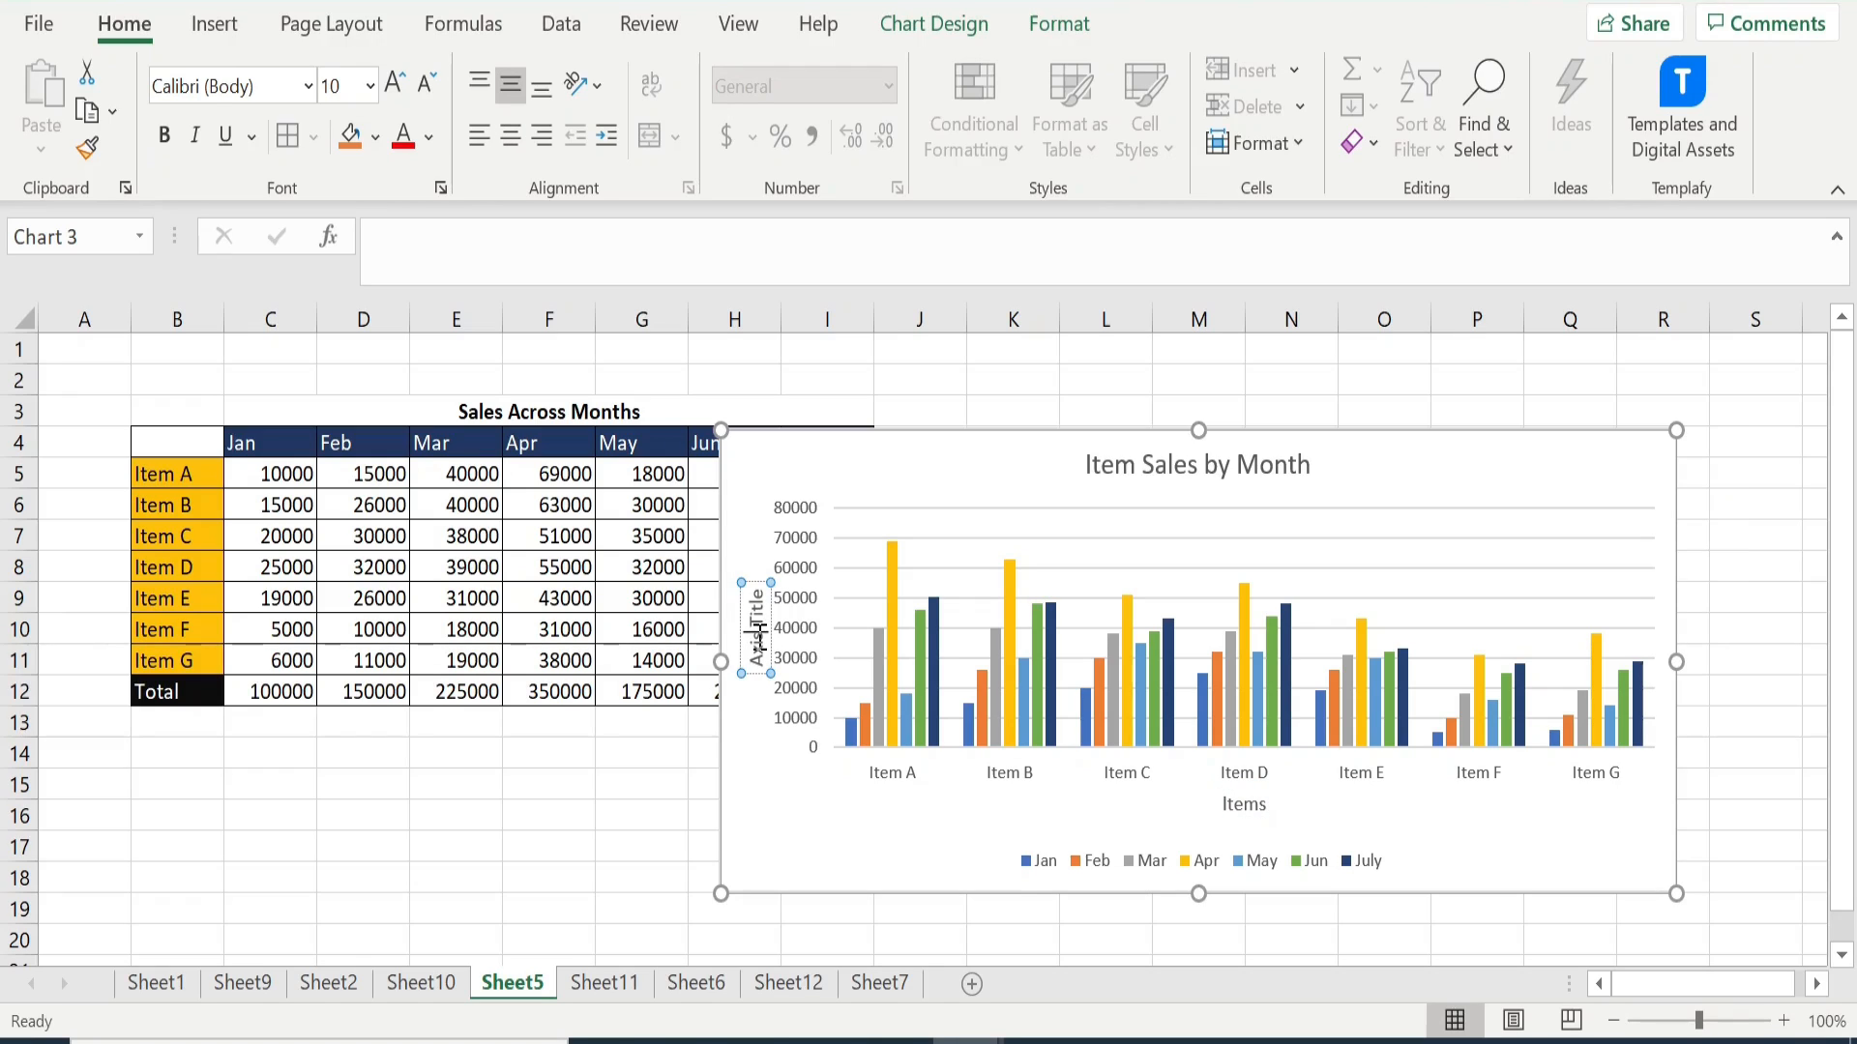
key("BackSpace")
key("BackSpace")
key("BackSpace")
key("BackSpace")
key("BackSpace")
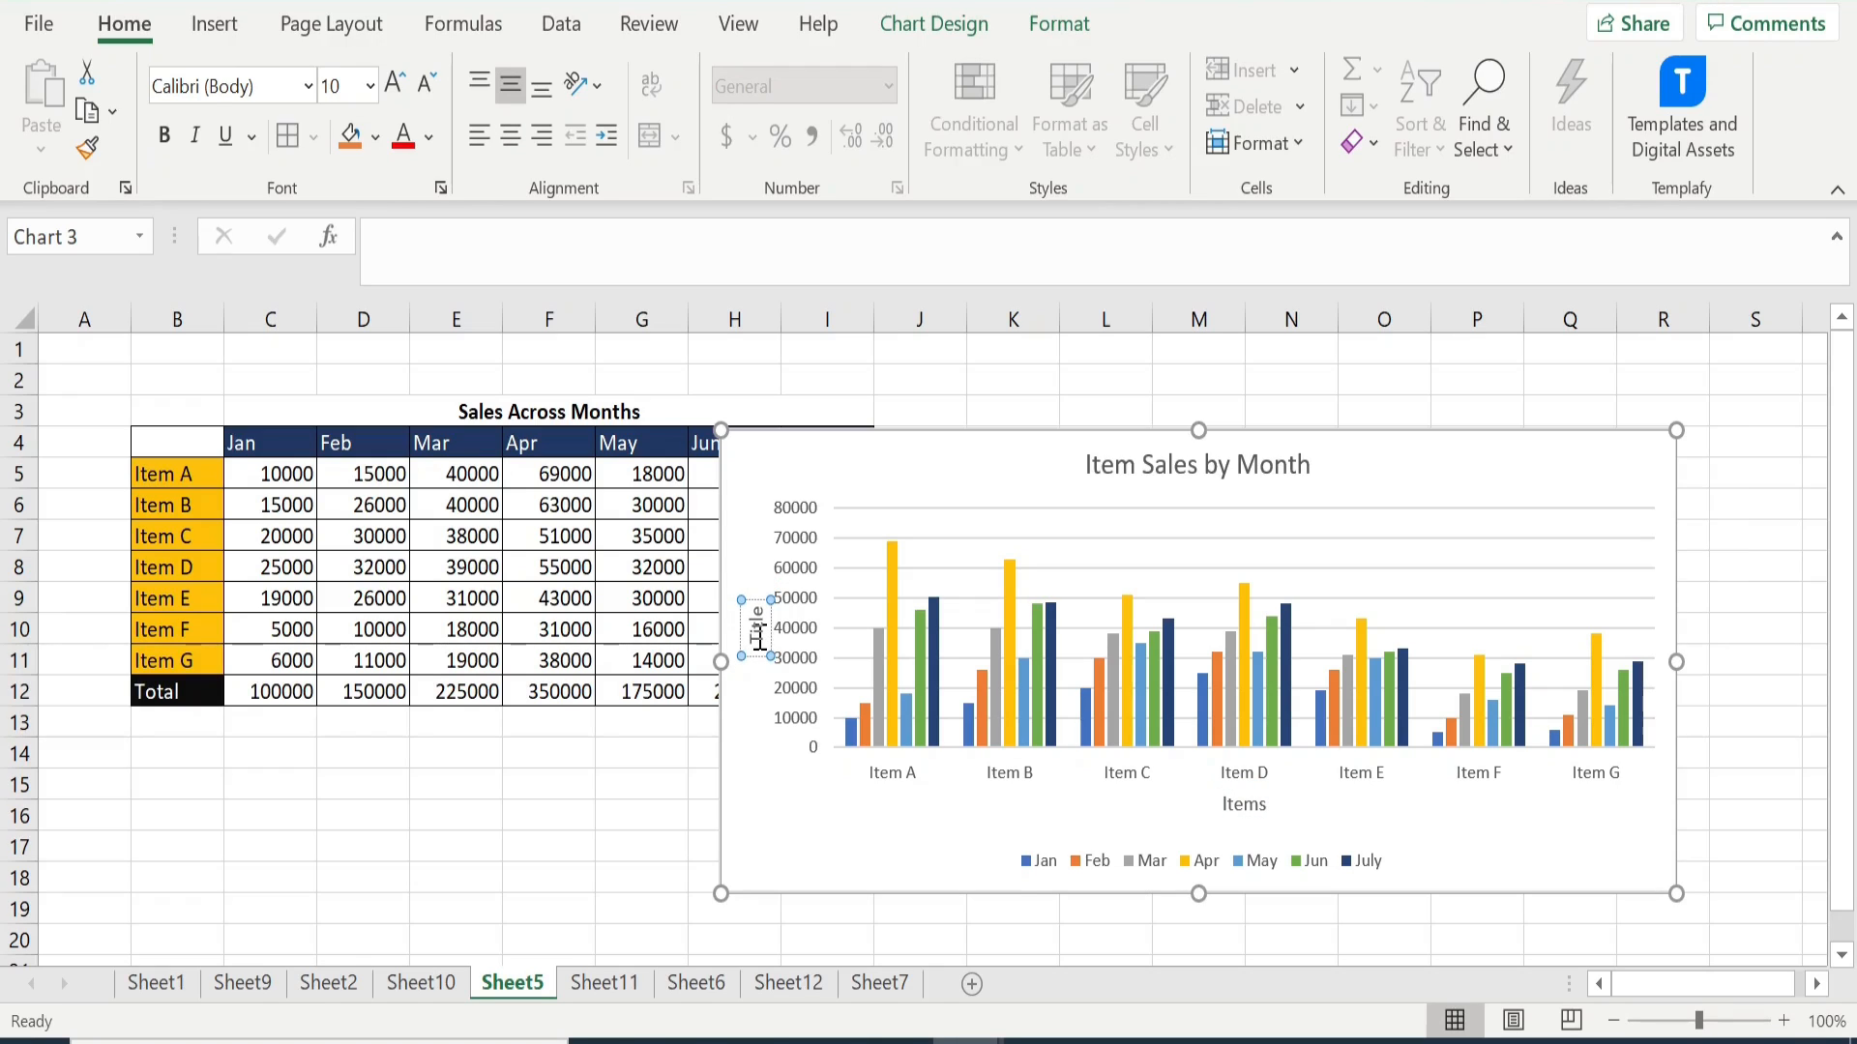
key("BackSpace")
key("BackSpace")
key("BackSpace")
key("BackSpace")
key("BackSpace")
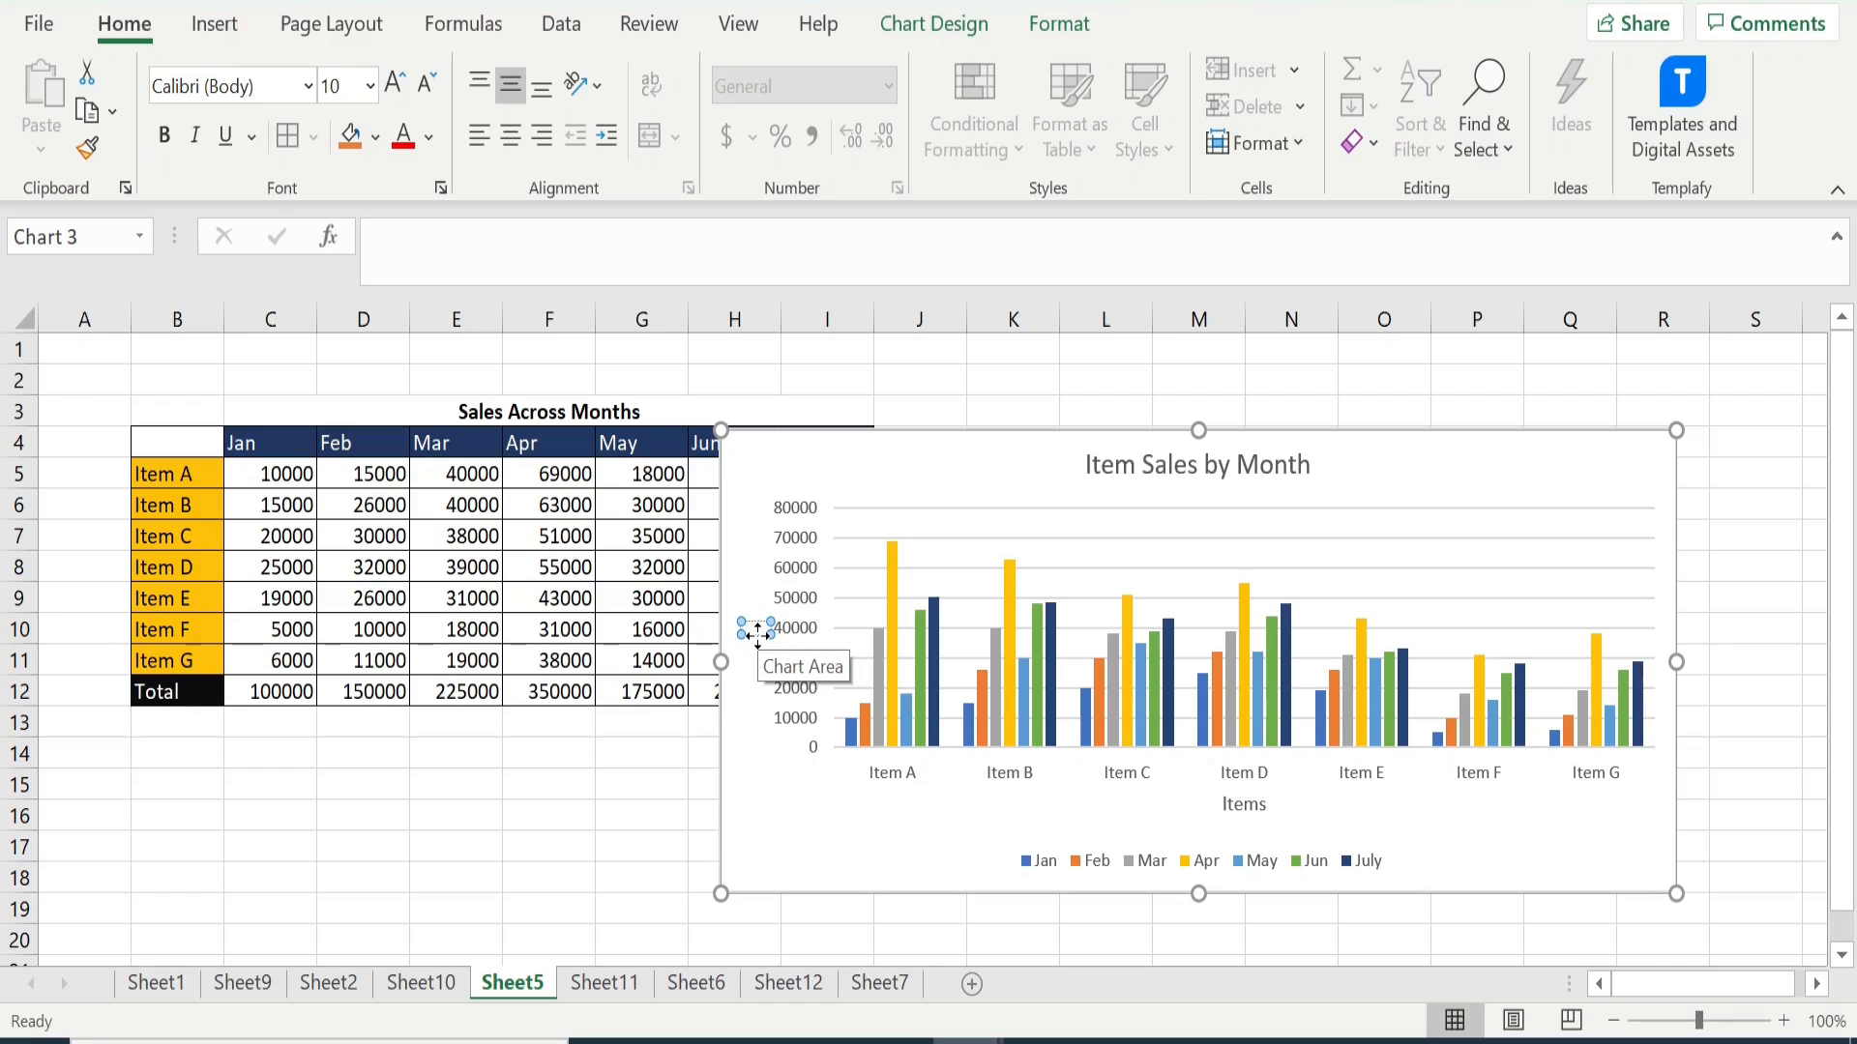
type("Sales")
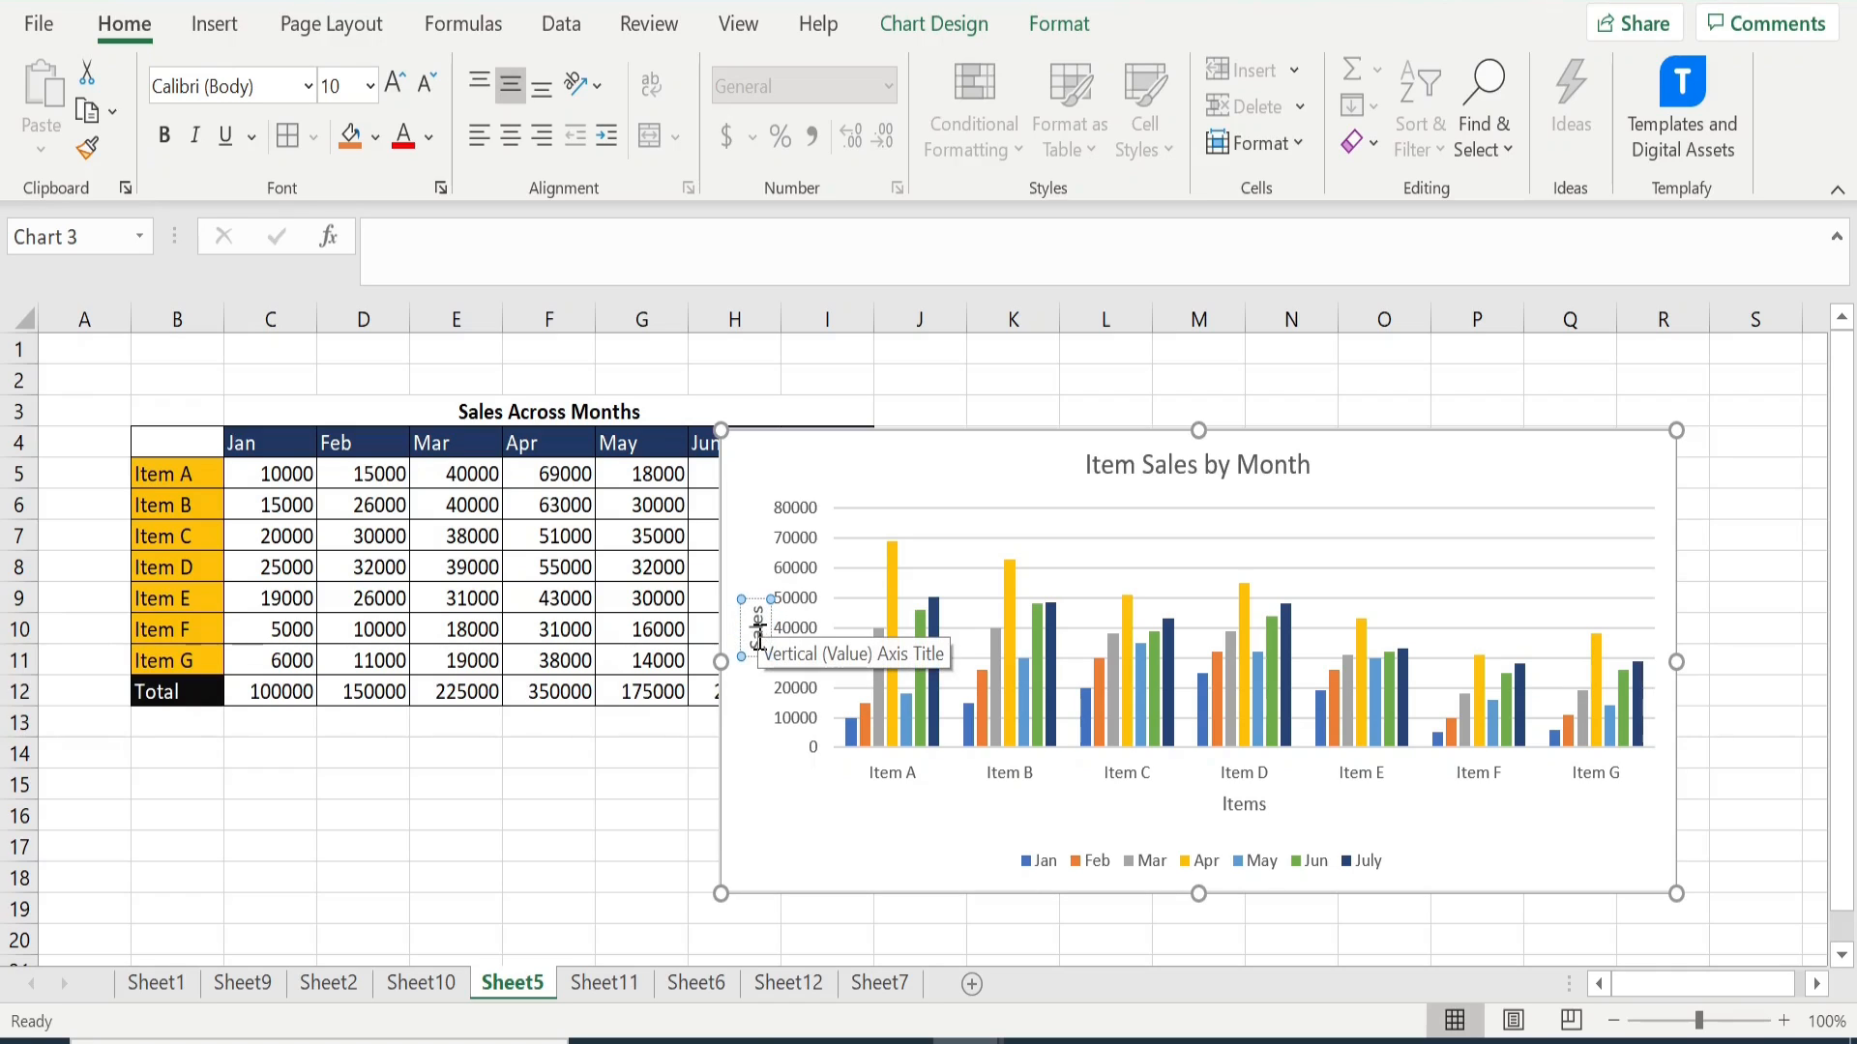
left_click(639, 774)
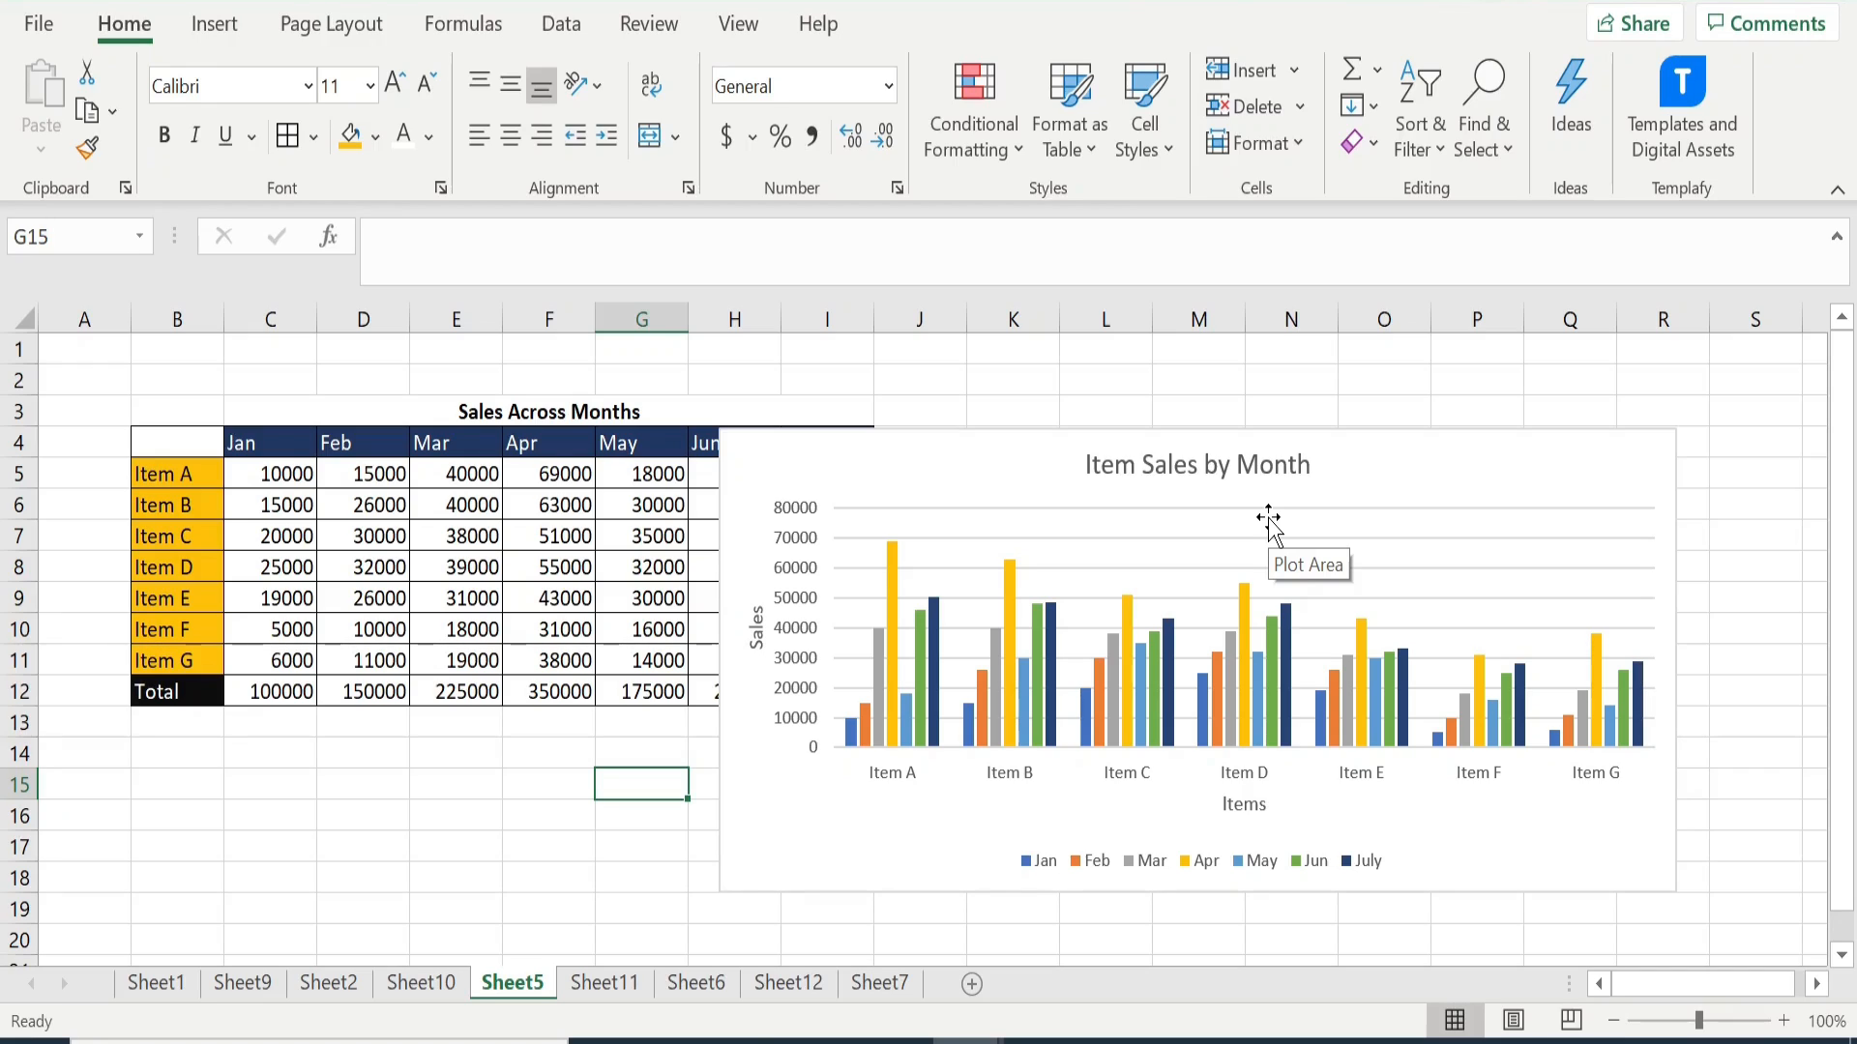
- On Sheet6, insert the recommended plain clustered column chart, without a margin line, from the Sales and Margin table in B6:D13
key("ctrl+Page_Down")
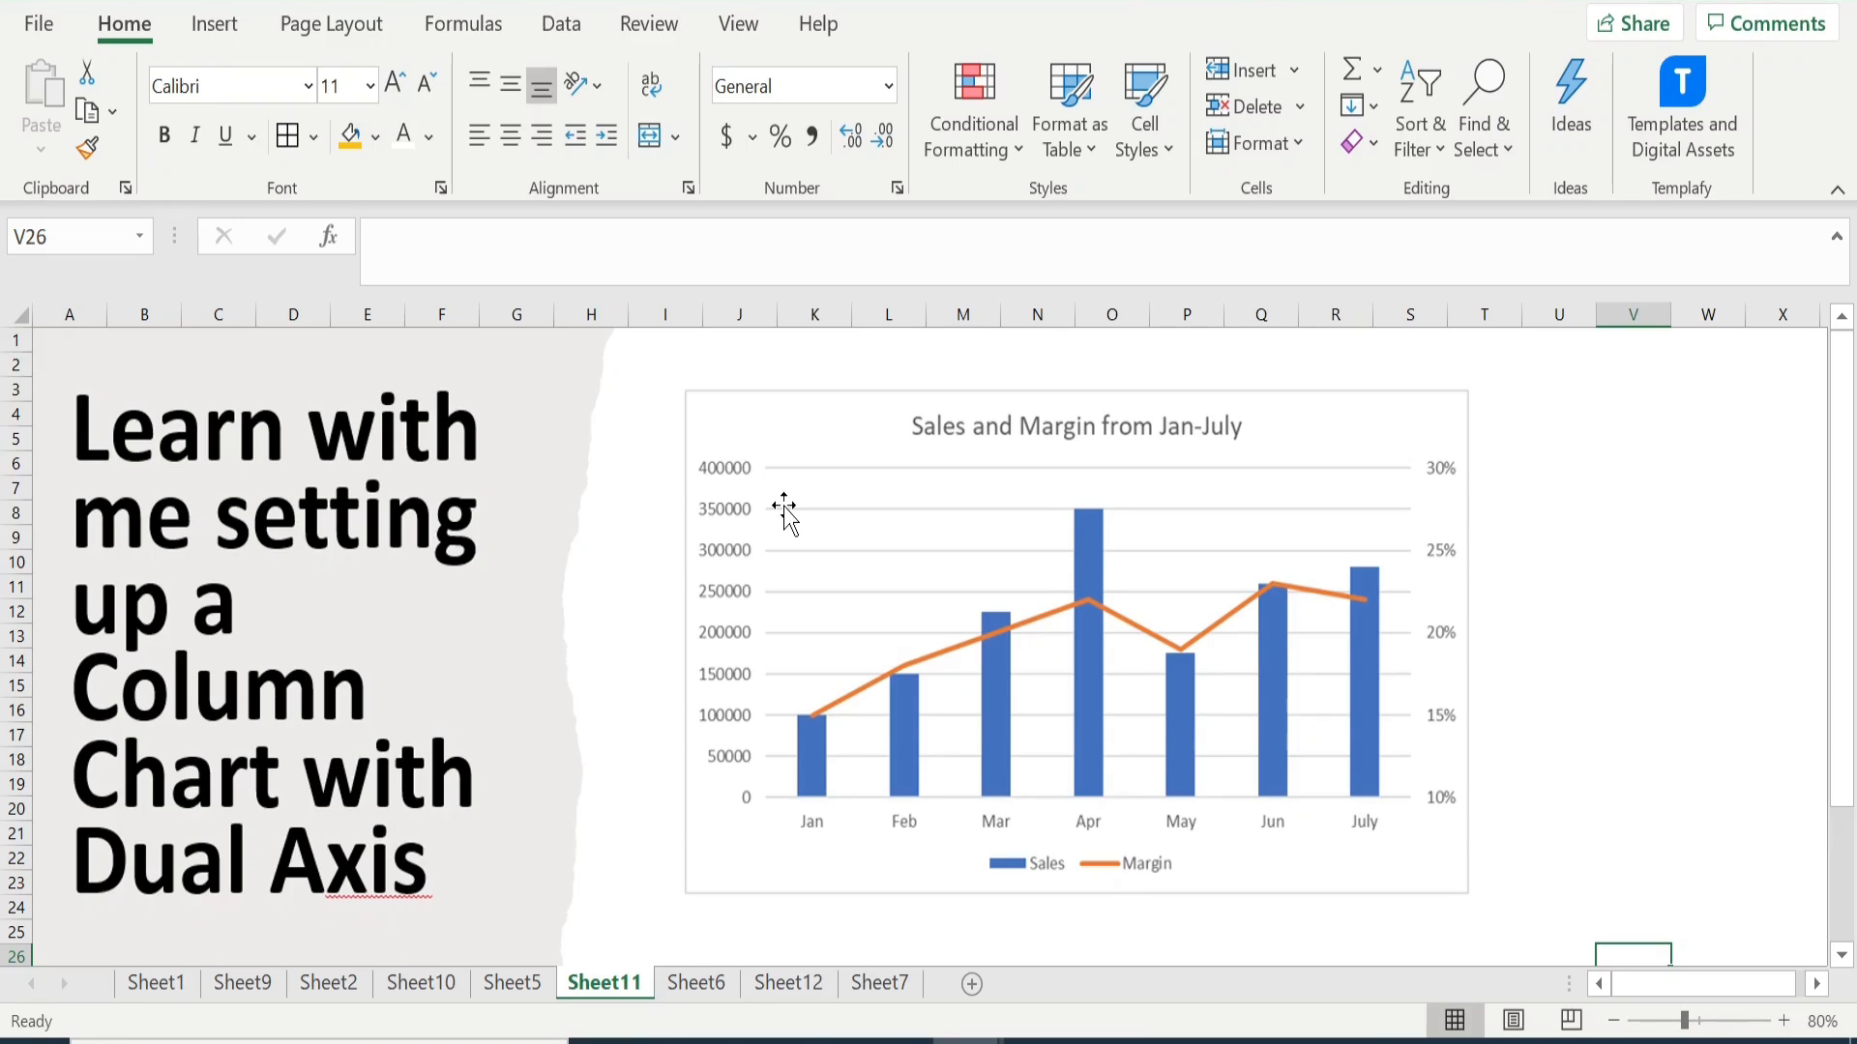
left_click(696, 984)
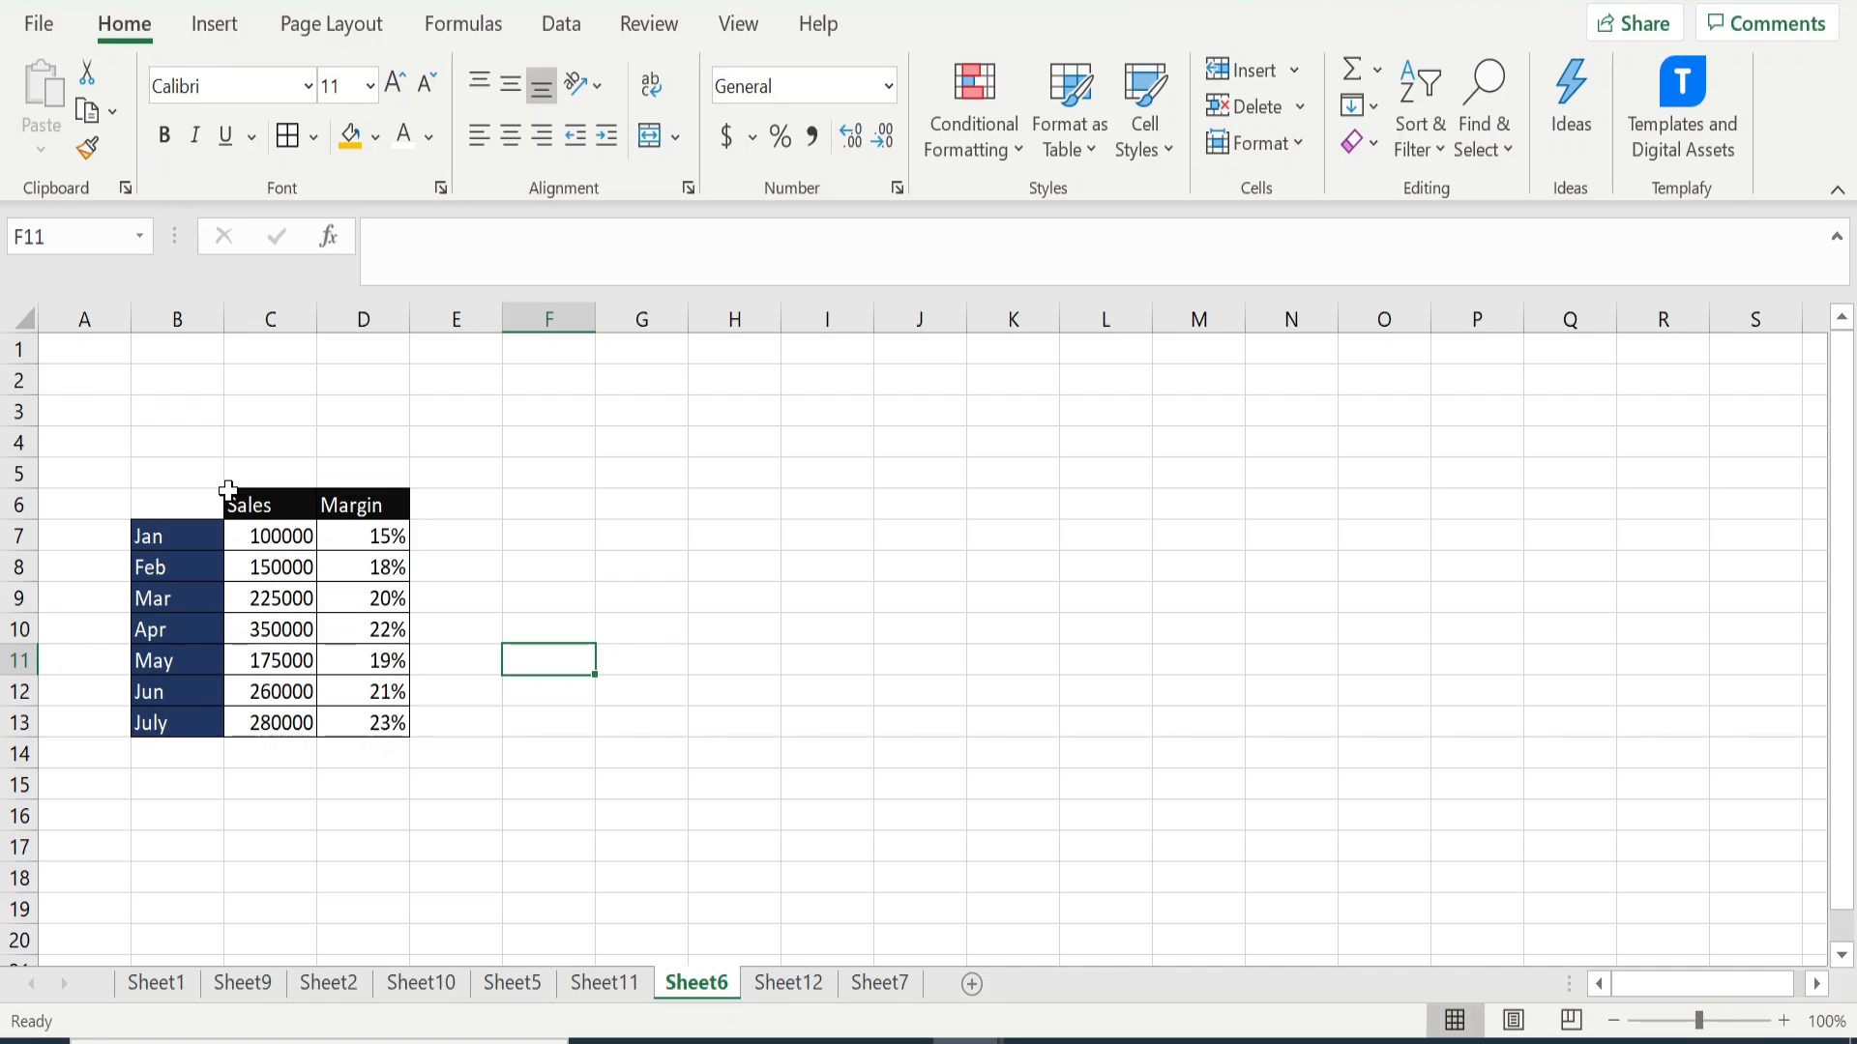
left_click_drag(165, 502, 363, 721)
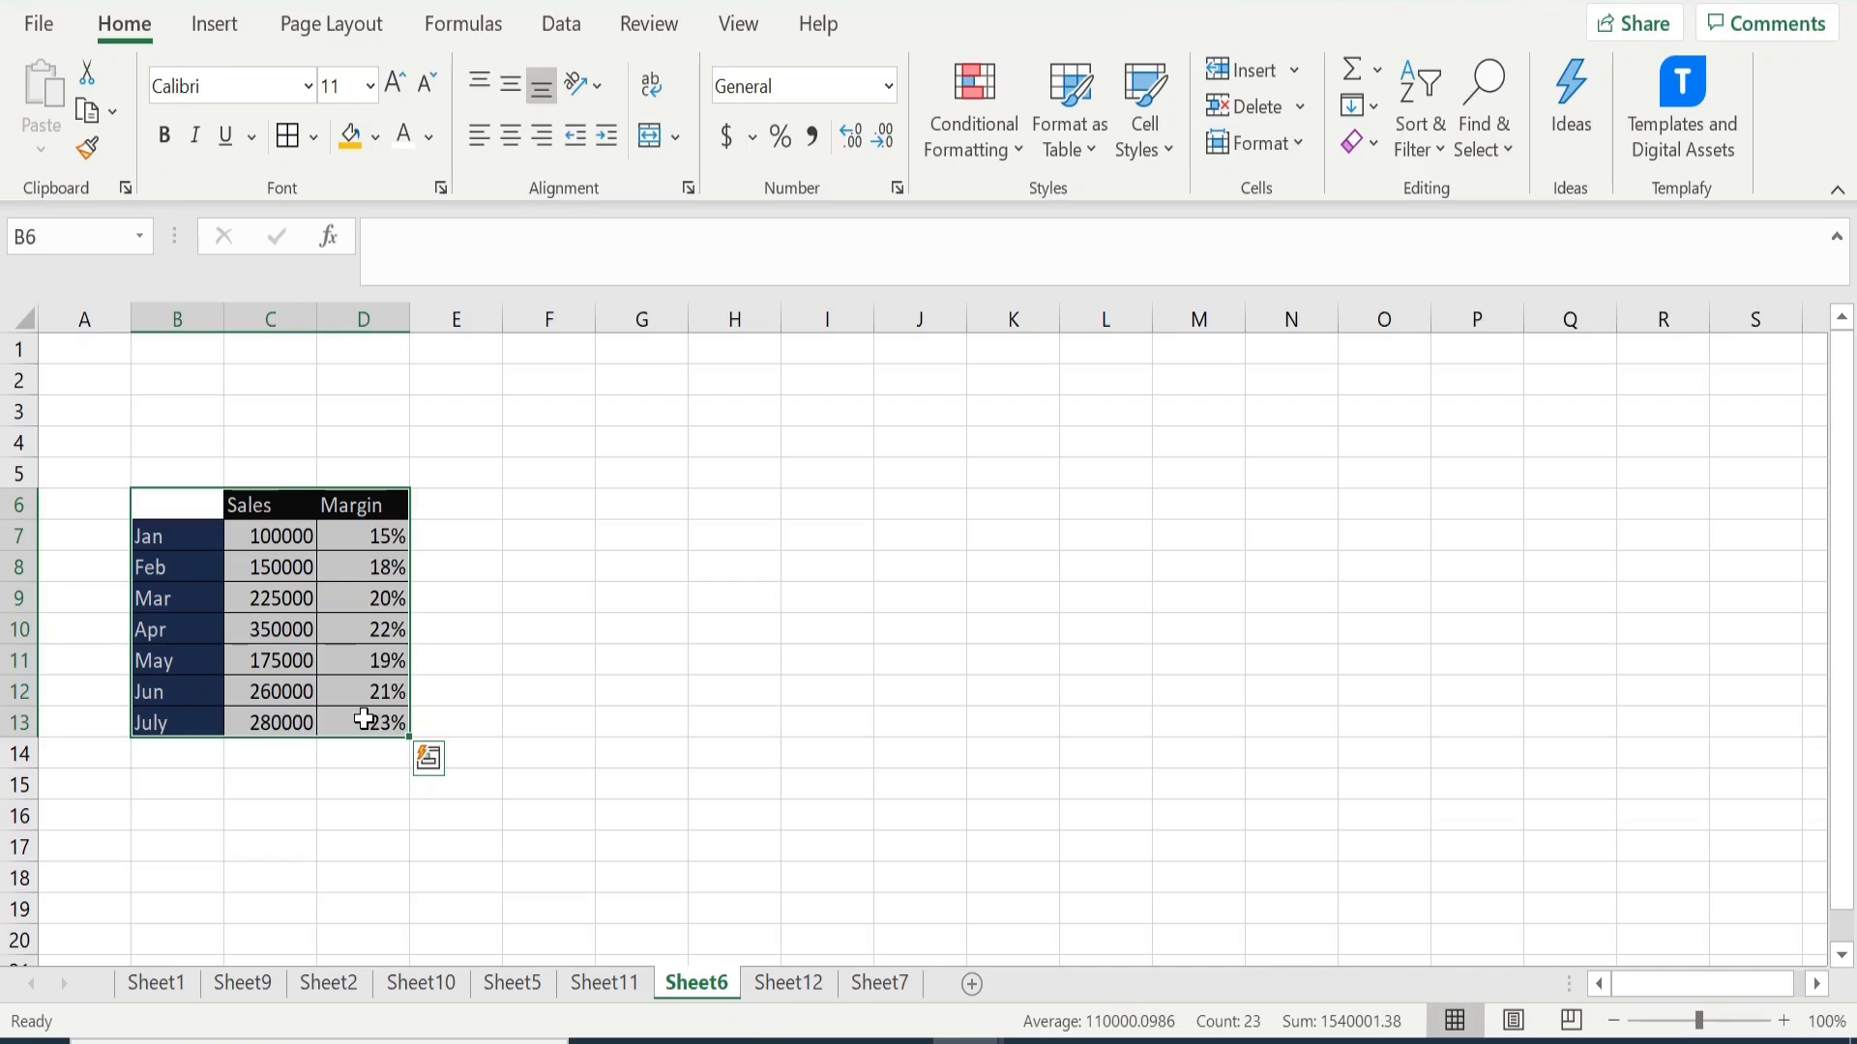
left_click(217, 25)
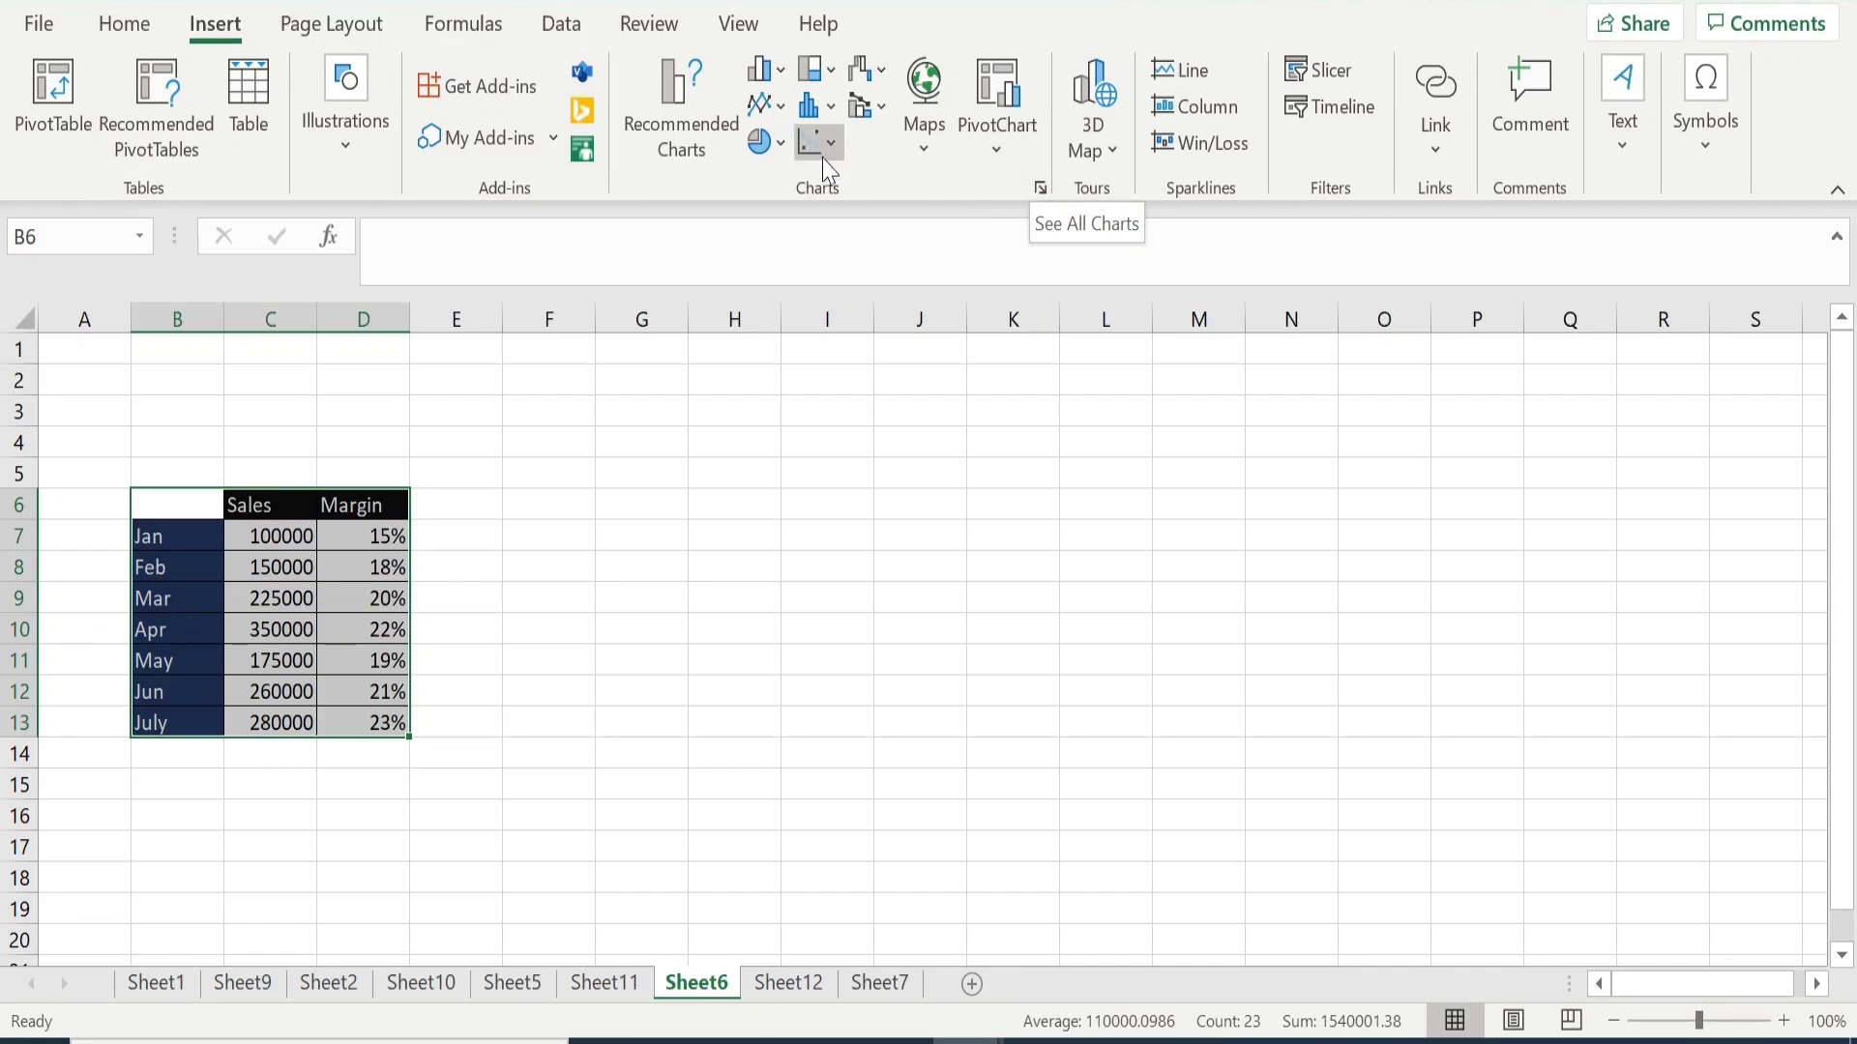
left_click(1041, 192)
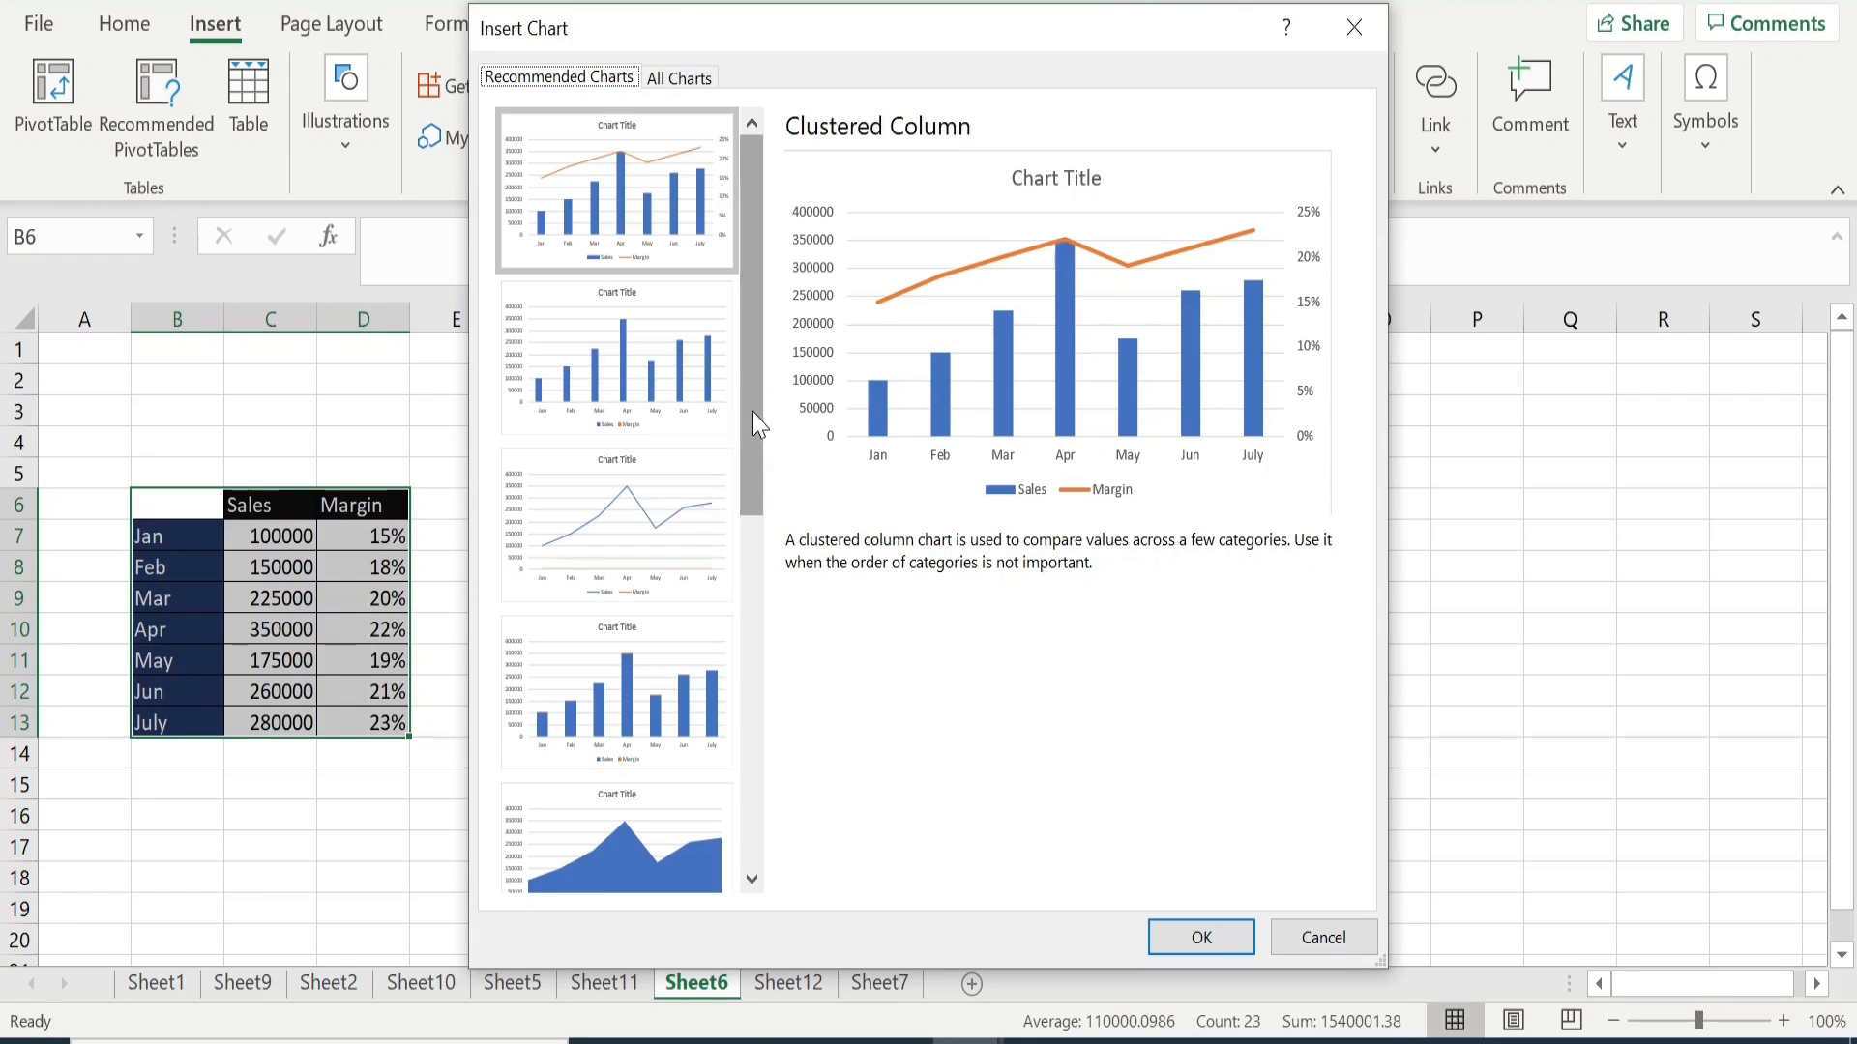
mouse_move(754, 413)
left_mouse_down()
mouse_move(771, 792)
mouse_move(764, 404)
left_mouse_up()
left_click(675, 385)
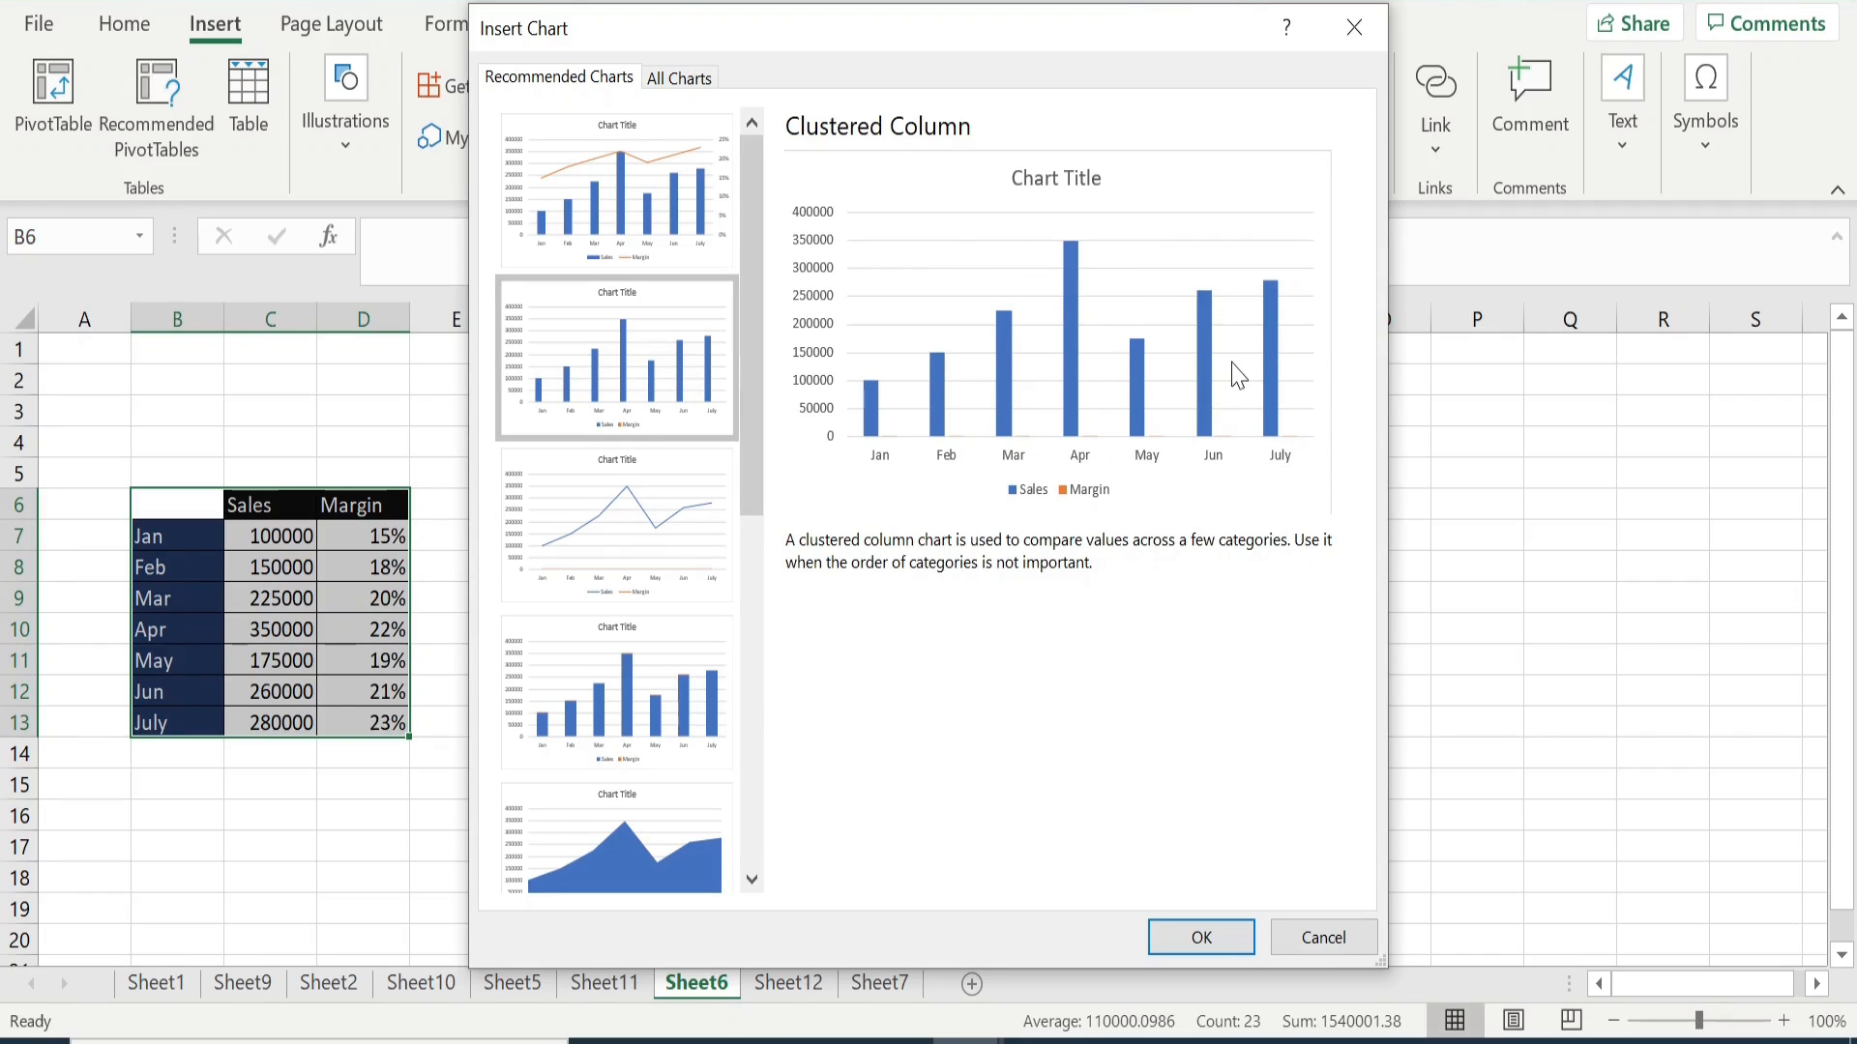
left_click(621, 198)
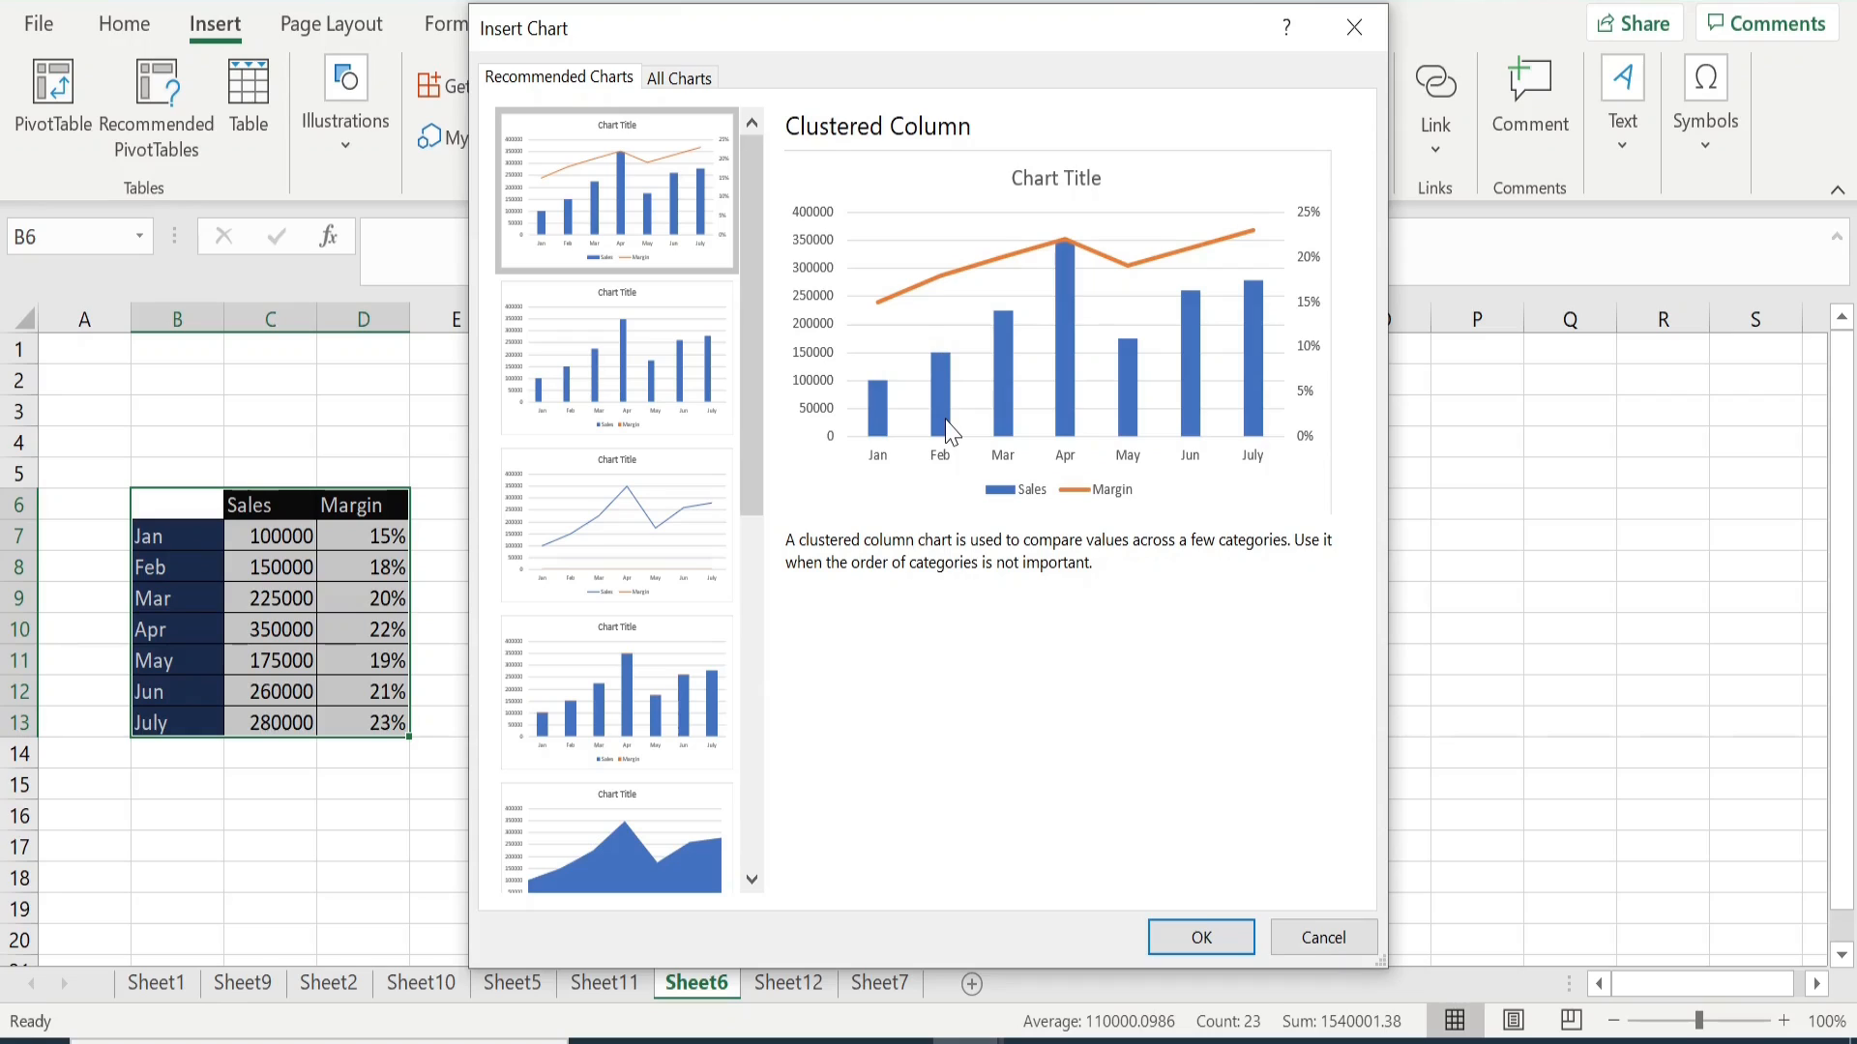
left_click(653, 366)
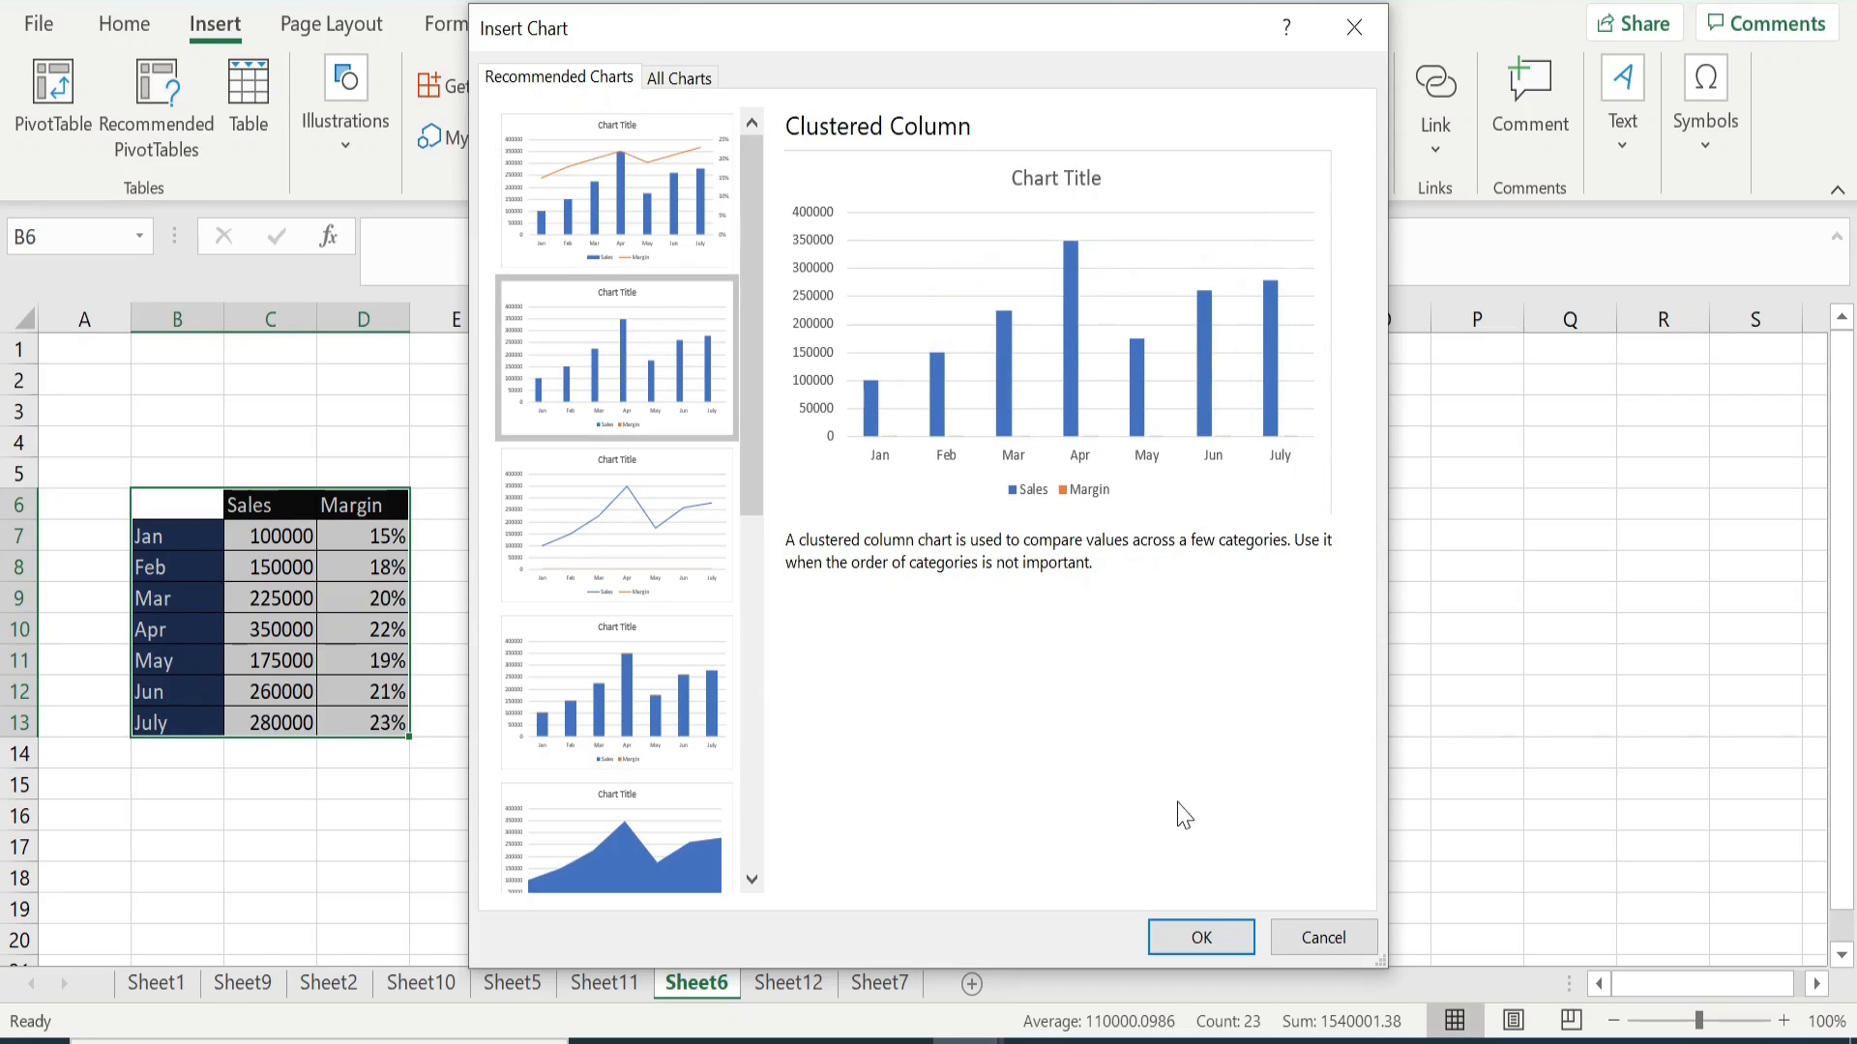
left_click(1199, 936)
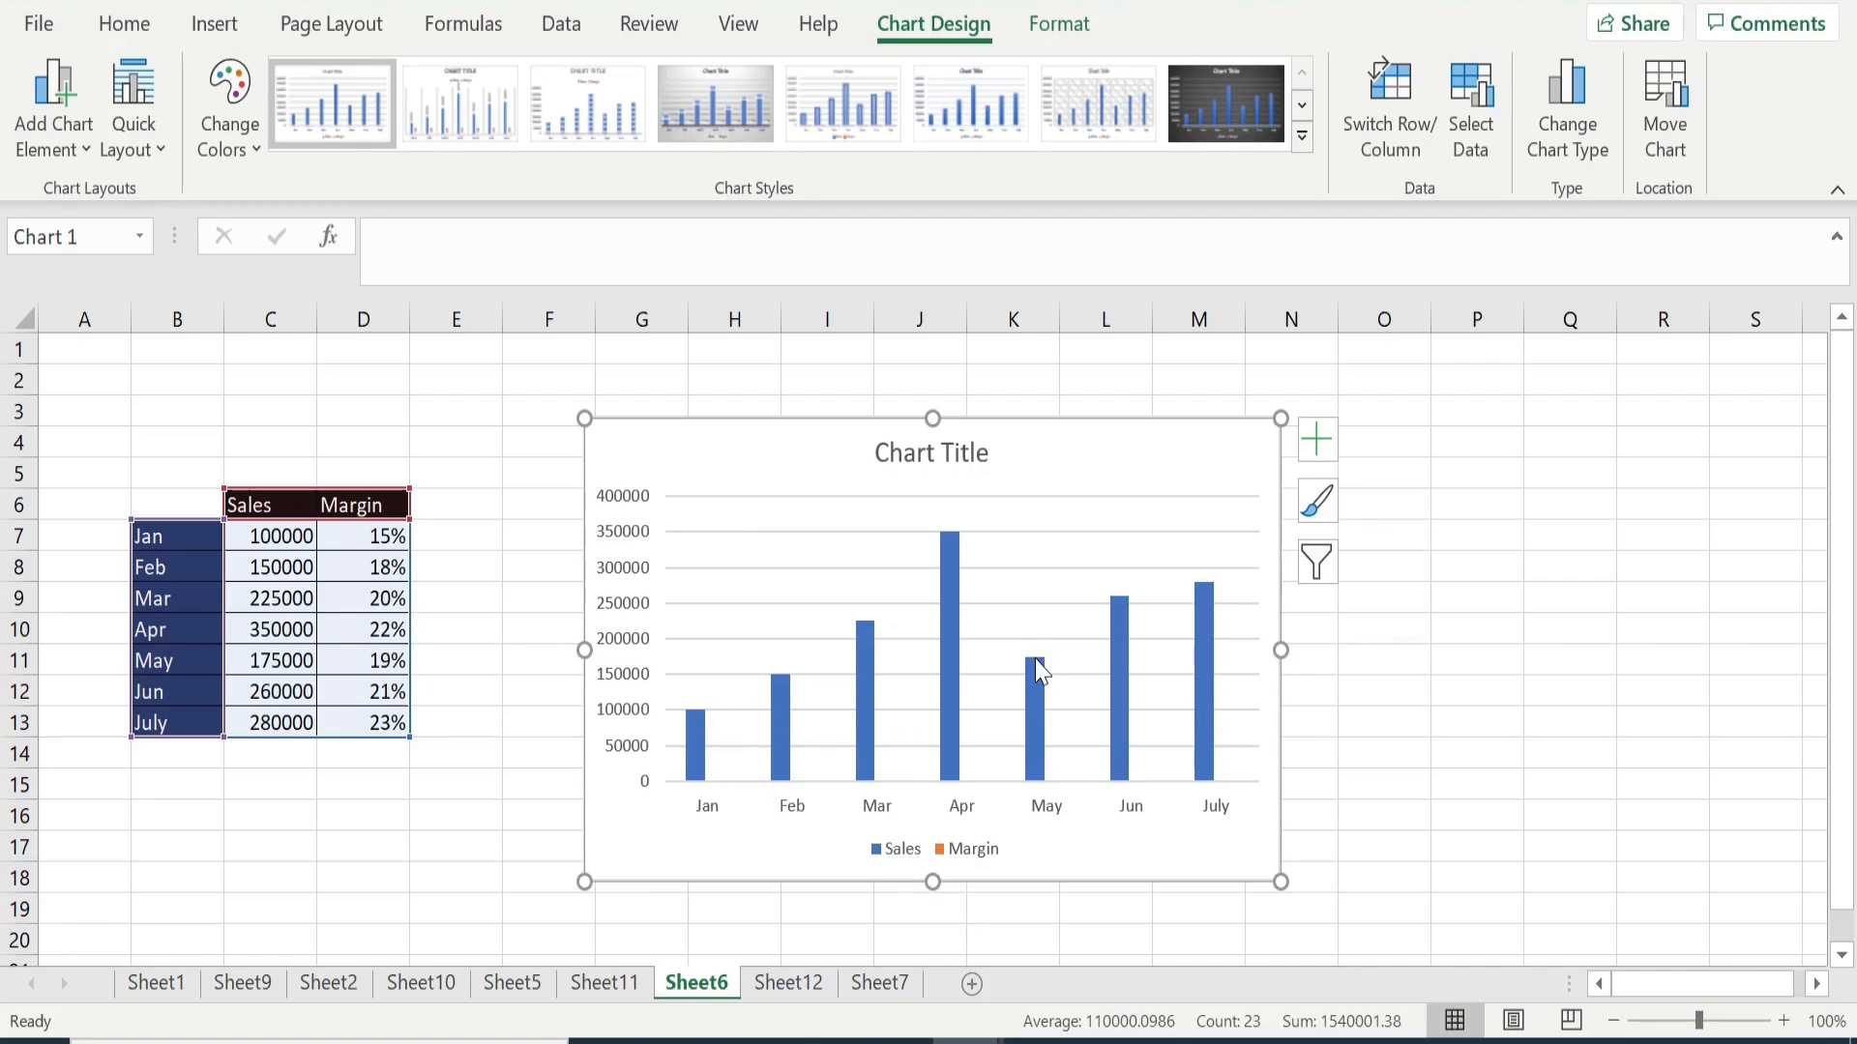
- Change the chart to a combo type with Sales as clustered columns and Margin as a line on the secondary axis
mouse_move(1038, 668)
left_click(1582, 155)
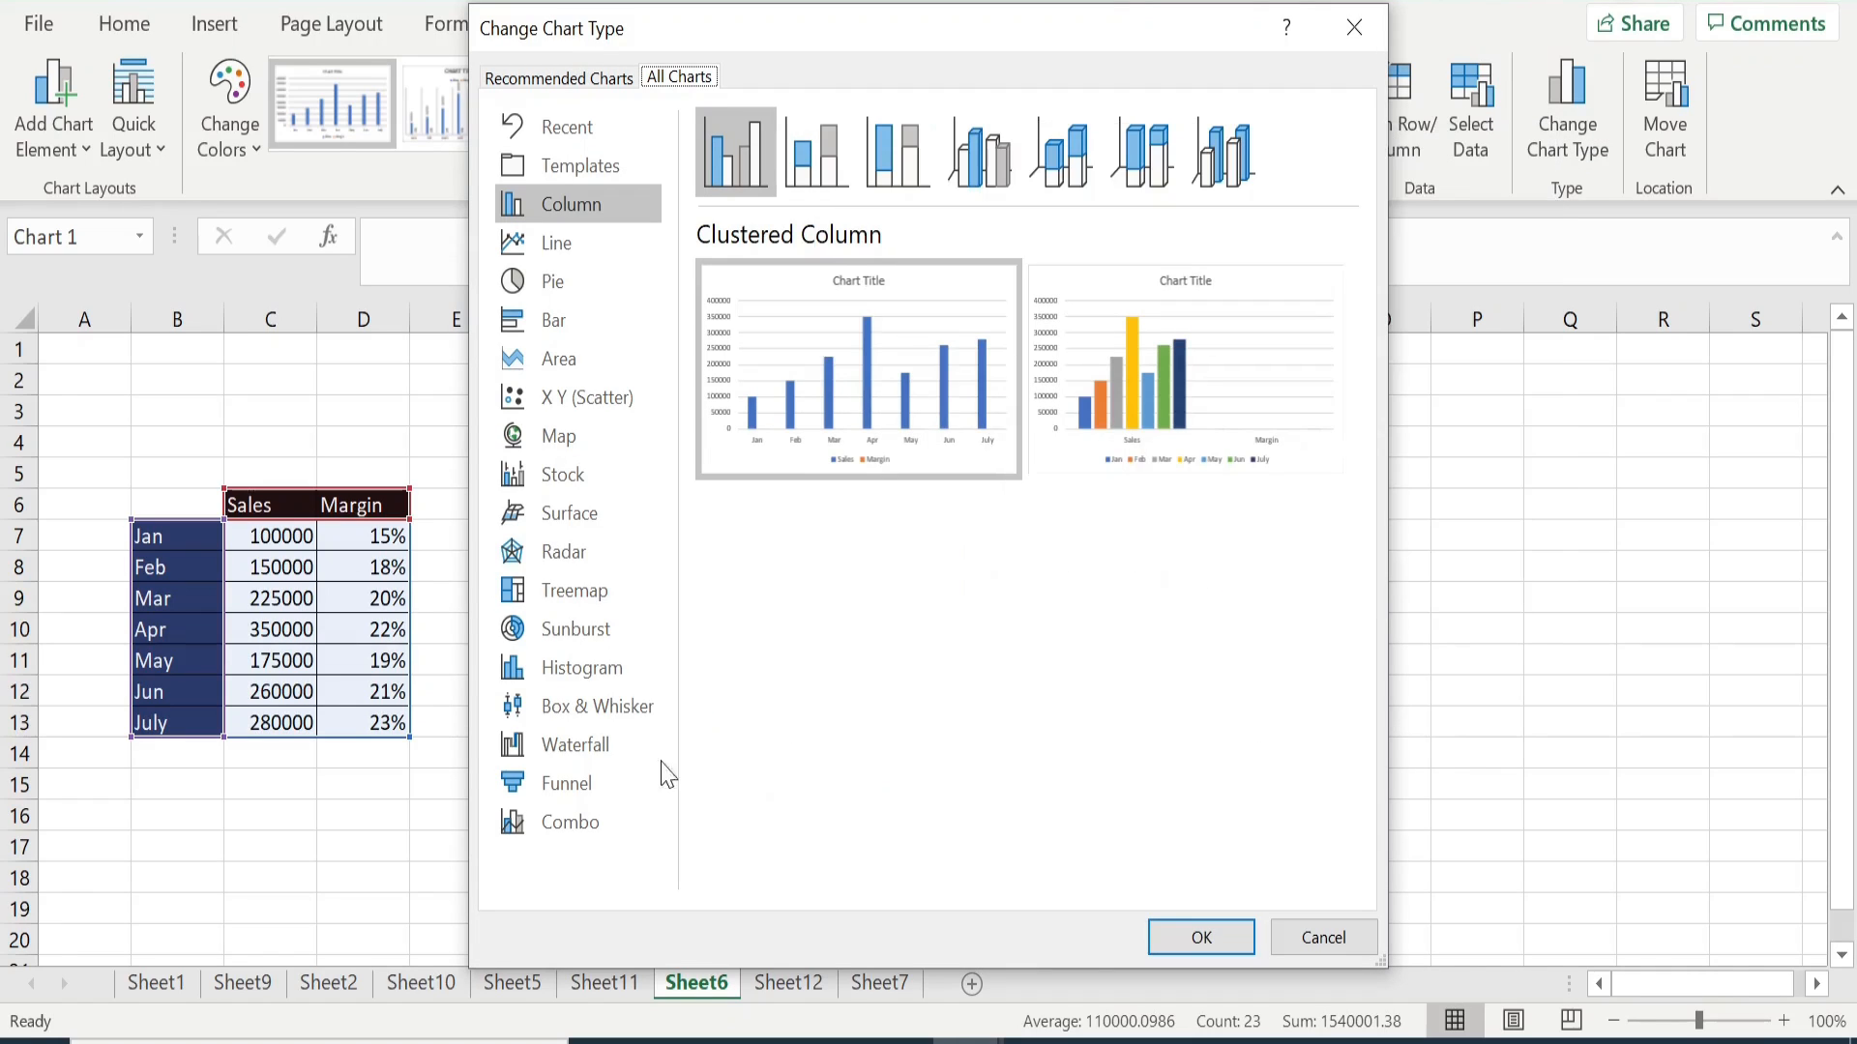
left_click(571, 823)
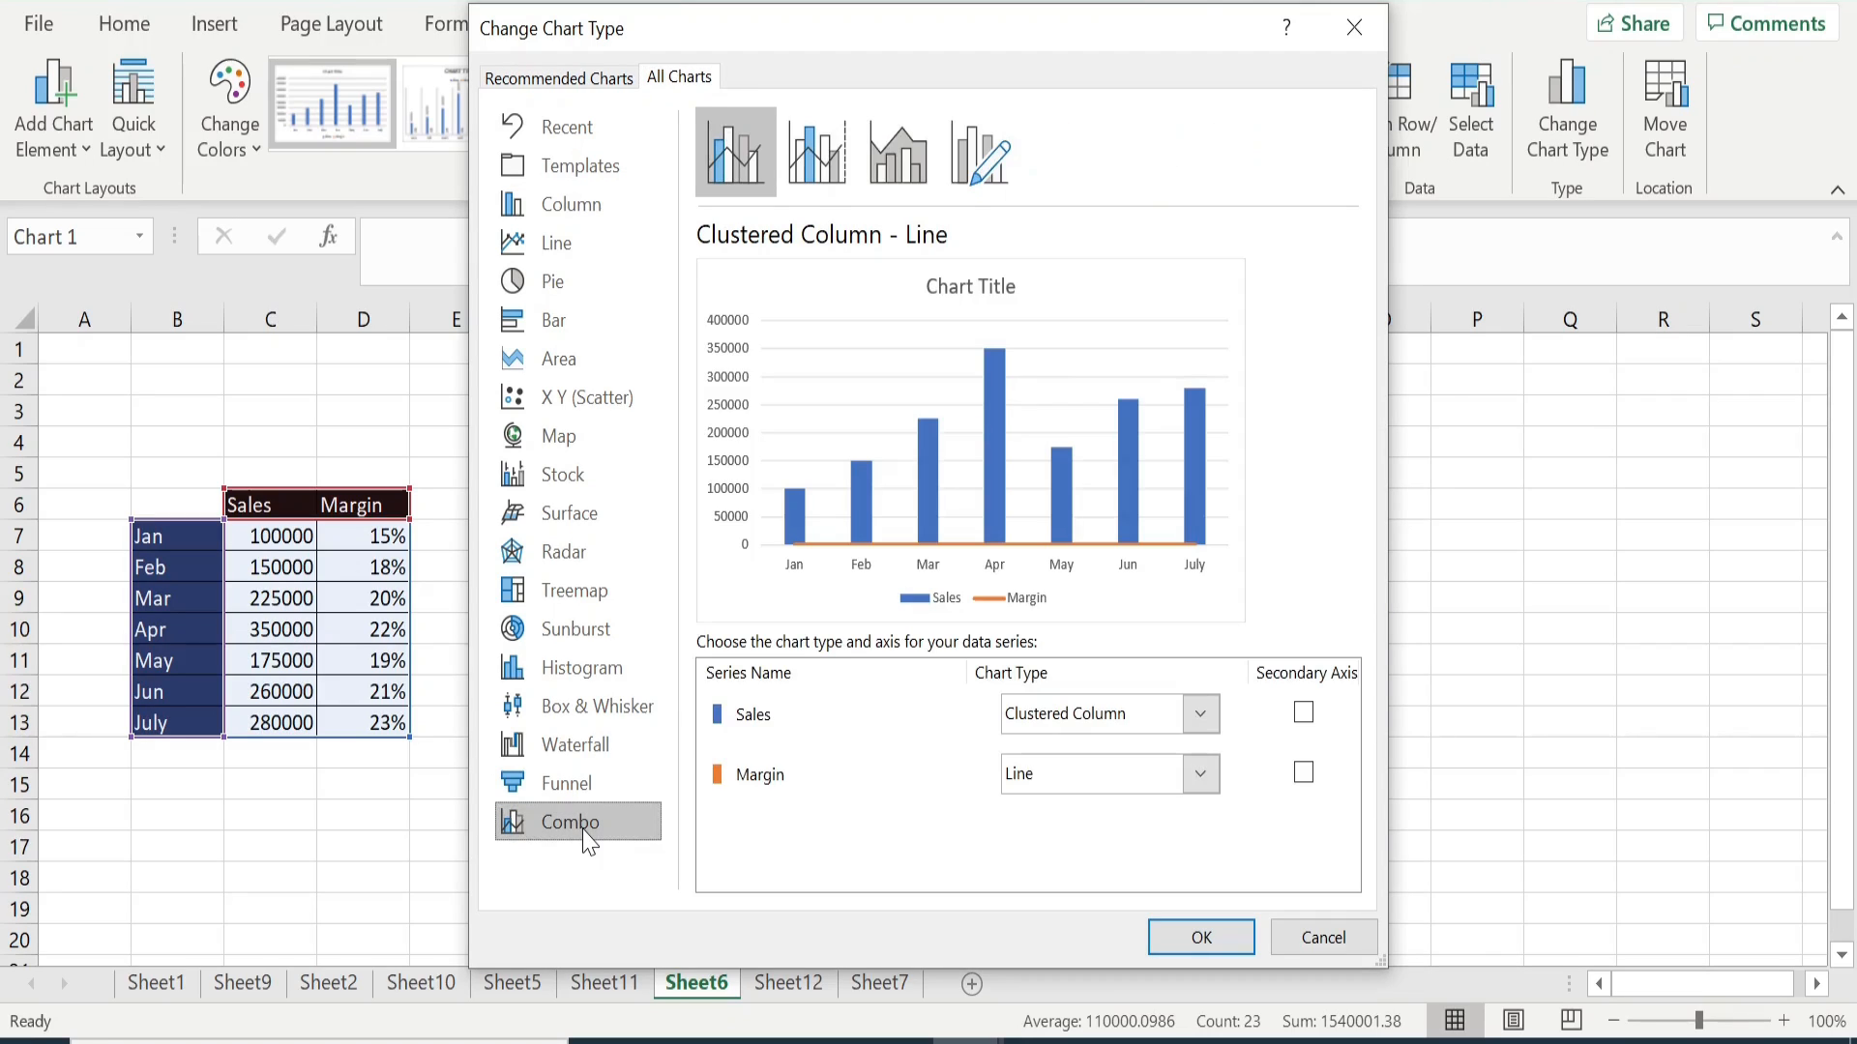
left_click(1201, 788)
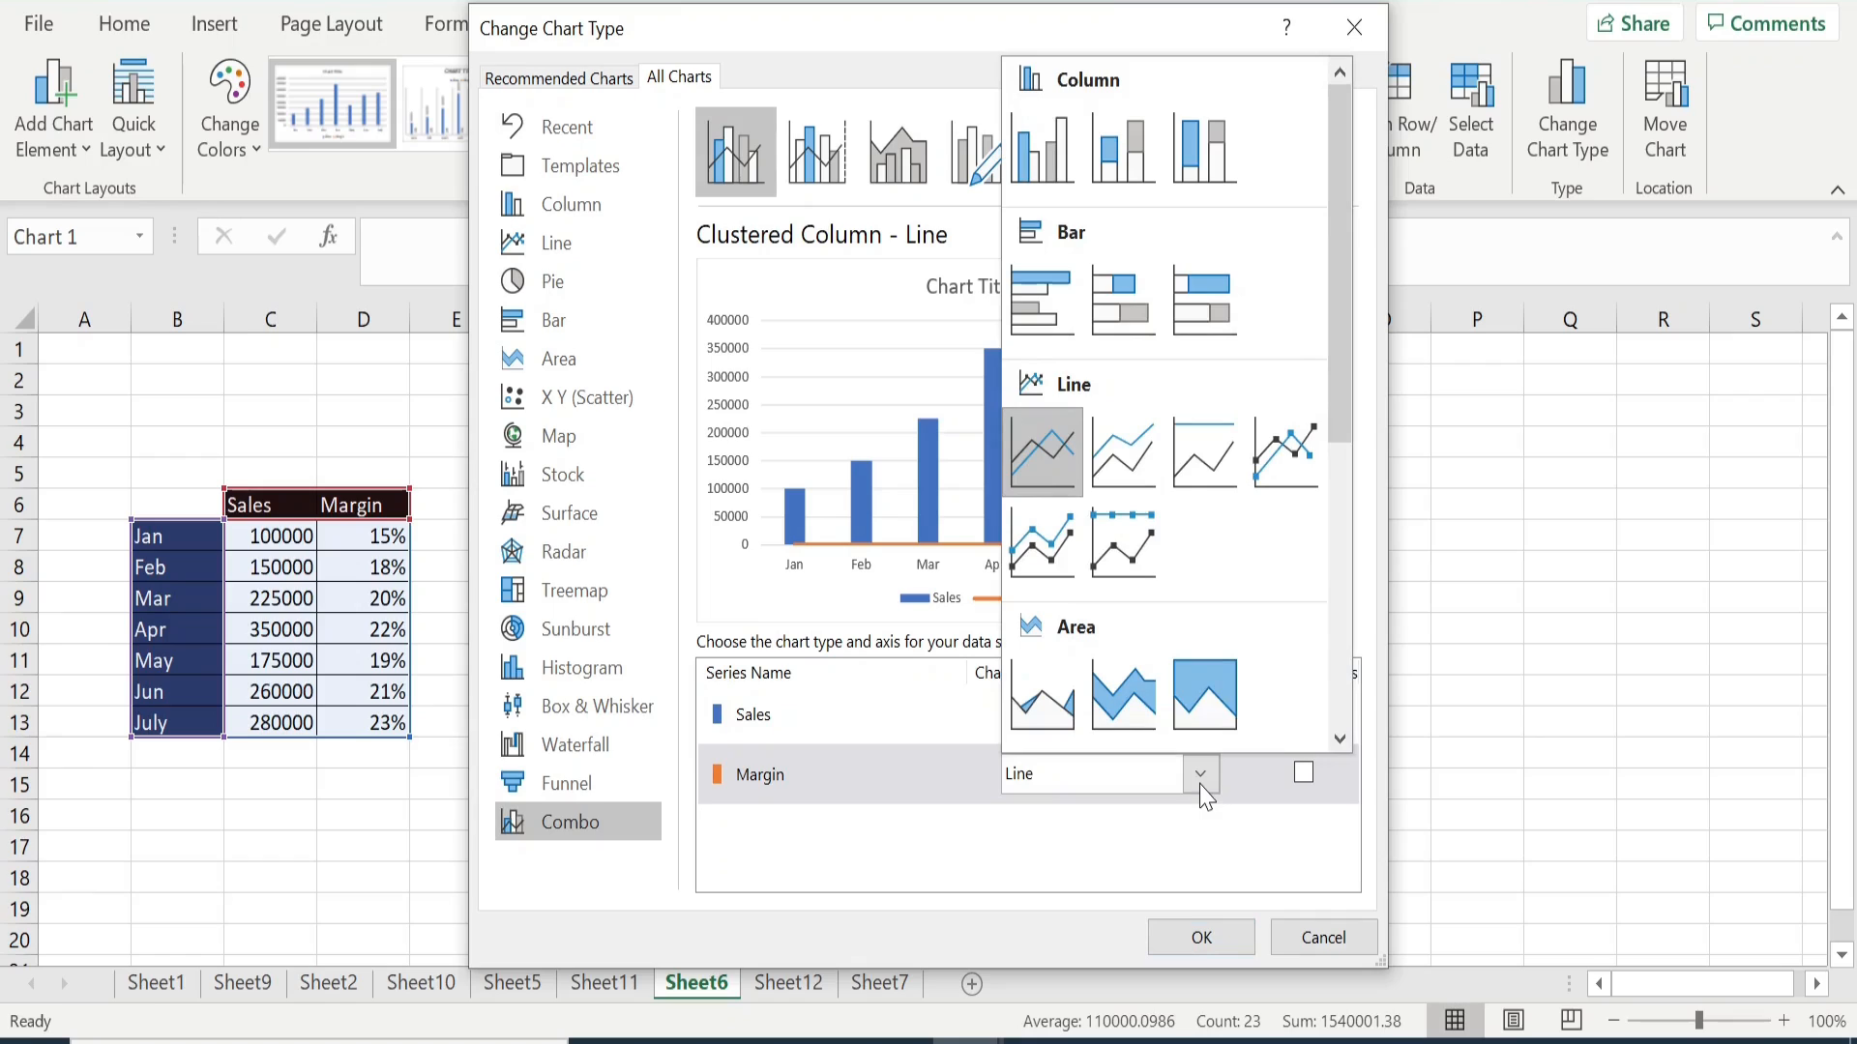
left_click(1049, 467)
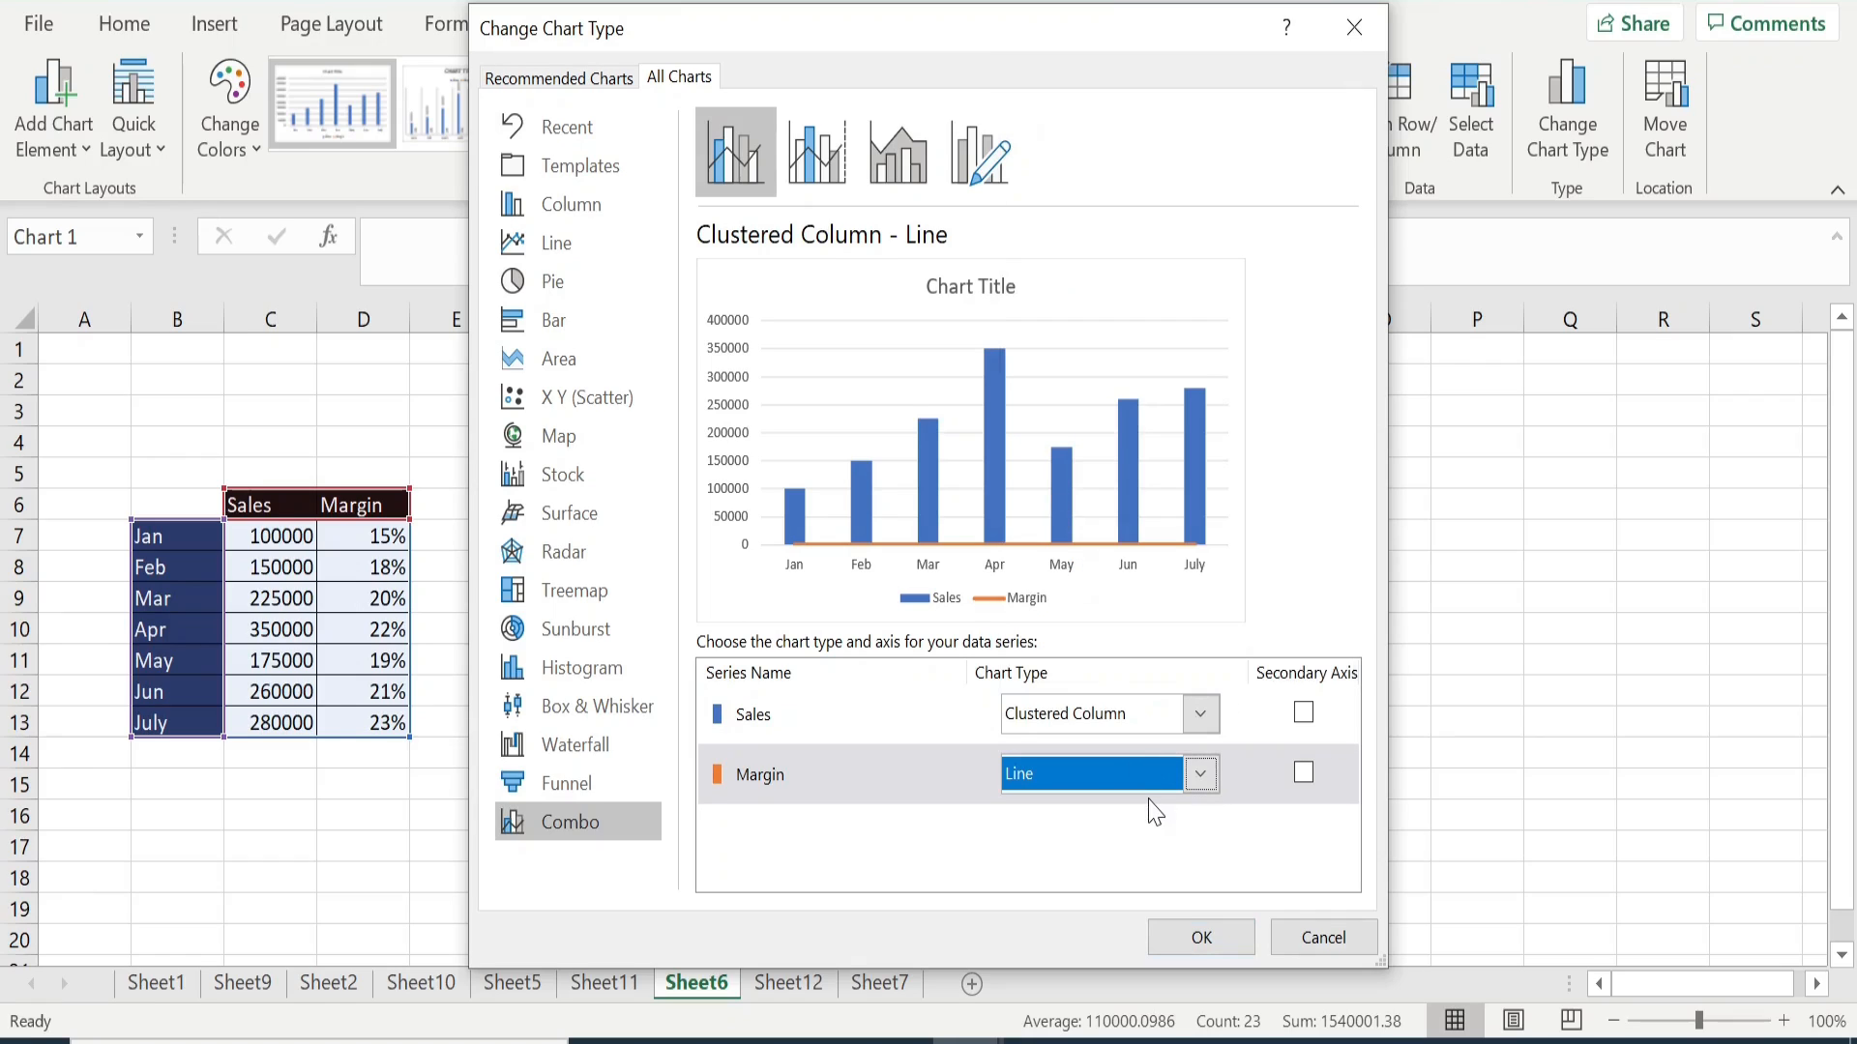
left_click(1304, 772)
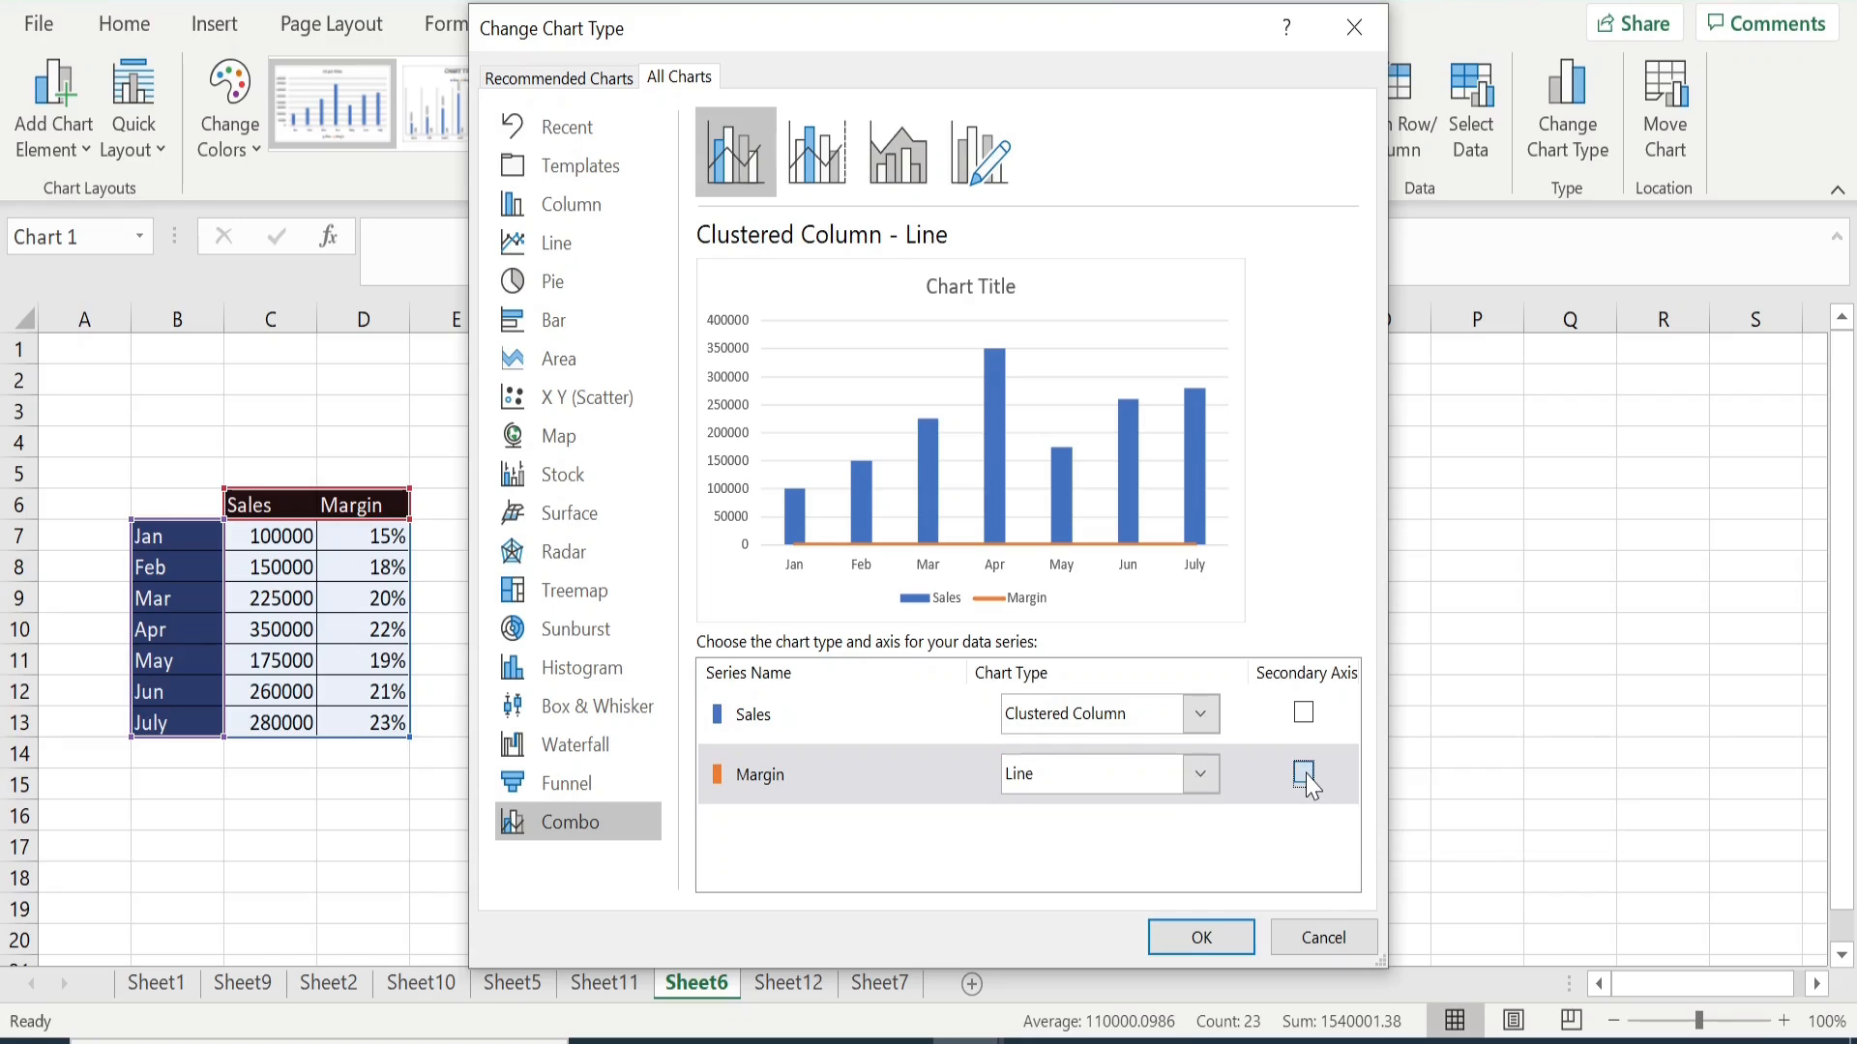
left_click(1199, 941)
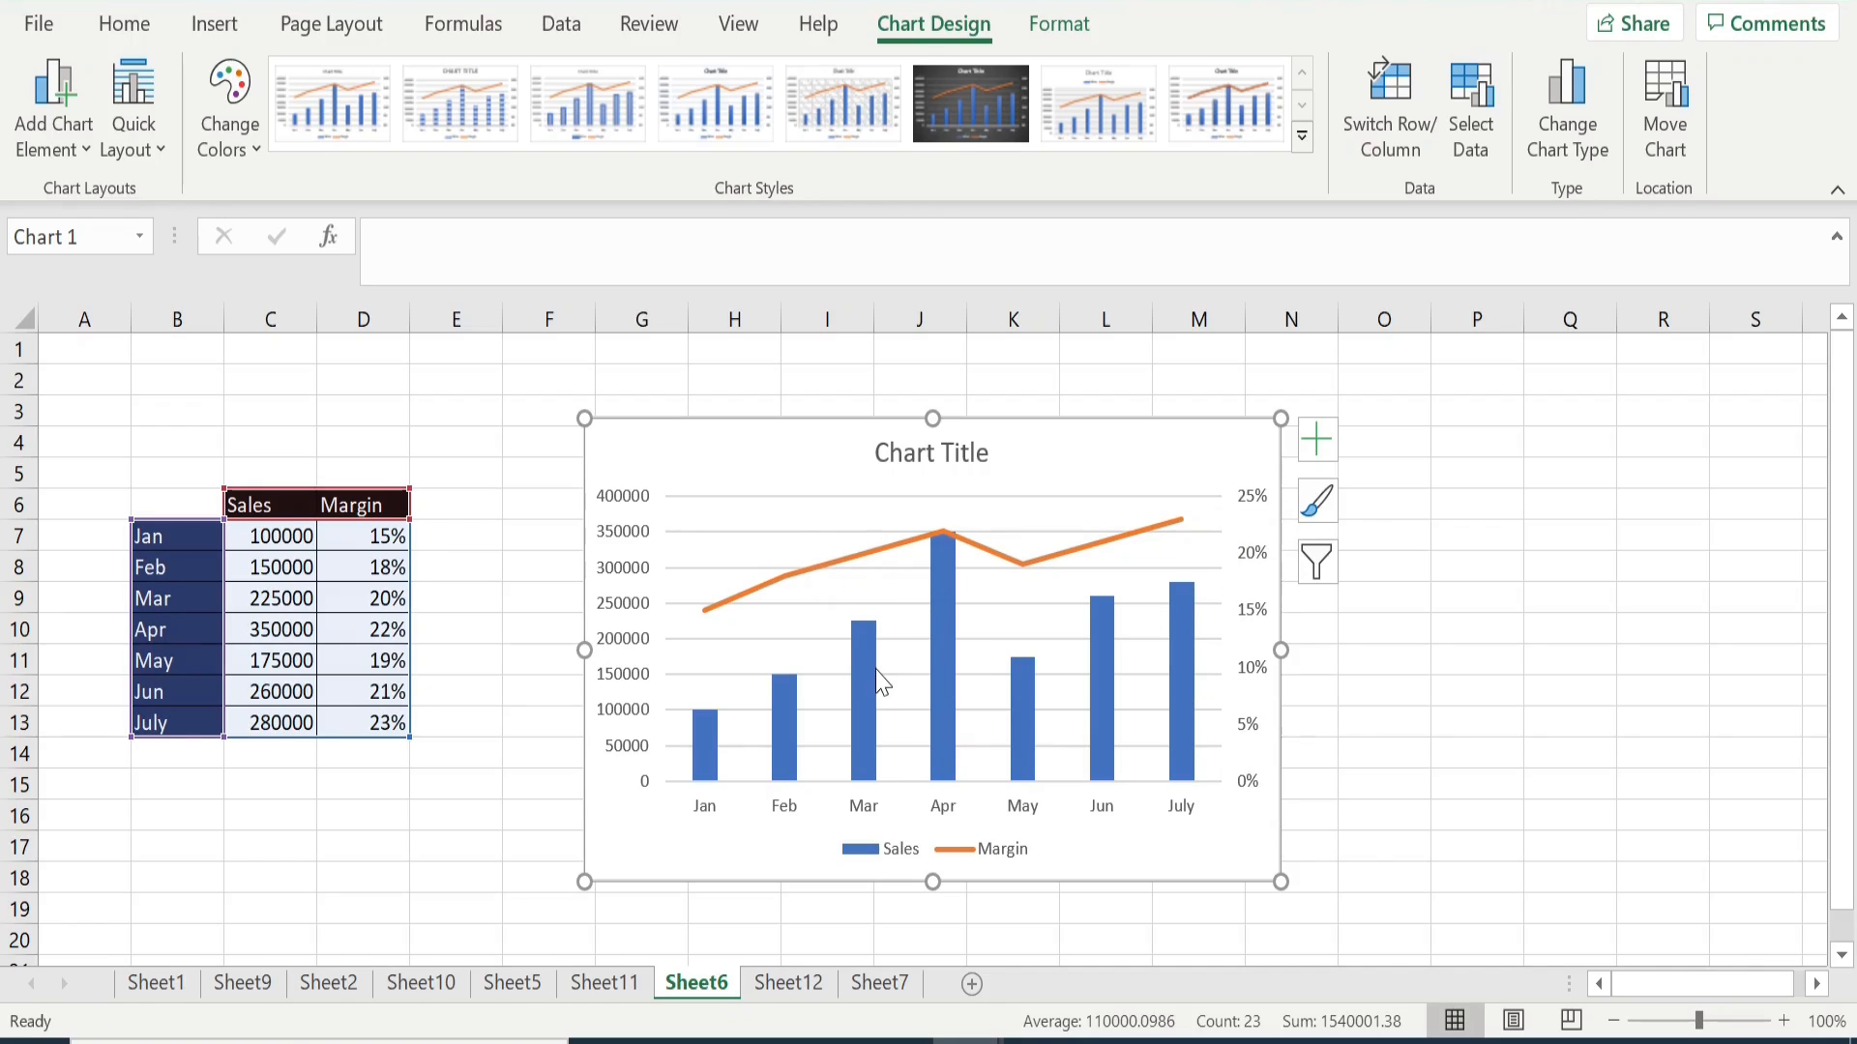
- Add axis titles to all axes of the sales and margin combo chart
mouse_move(876, 673)
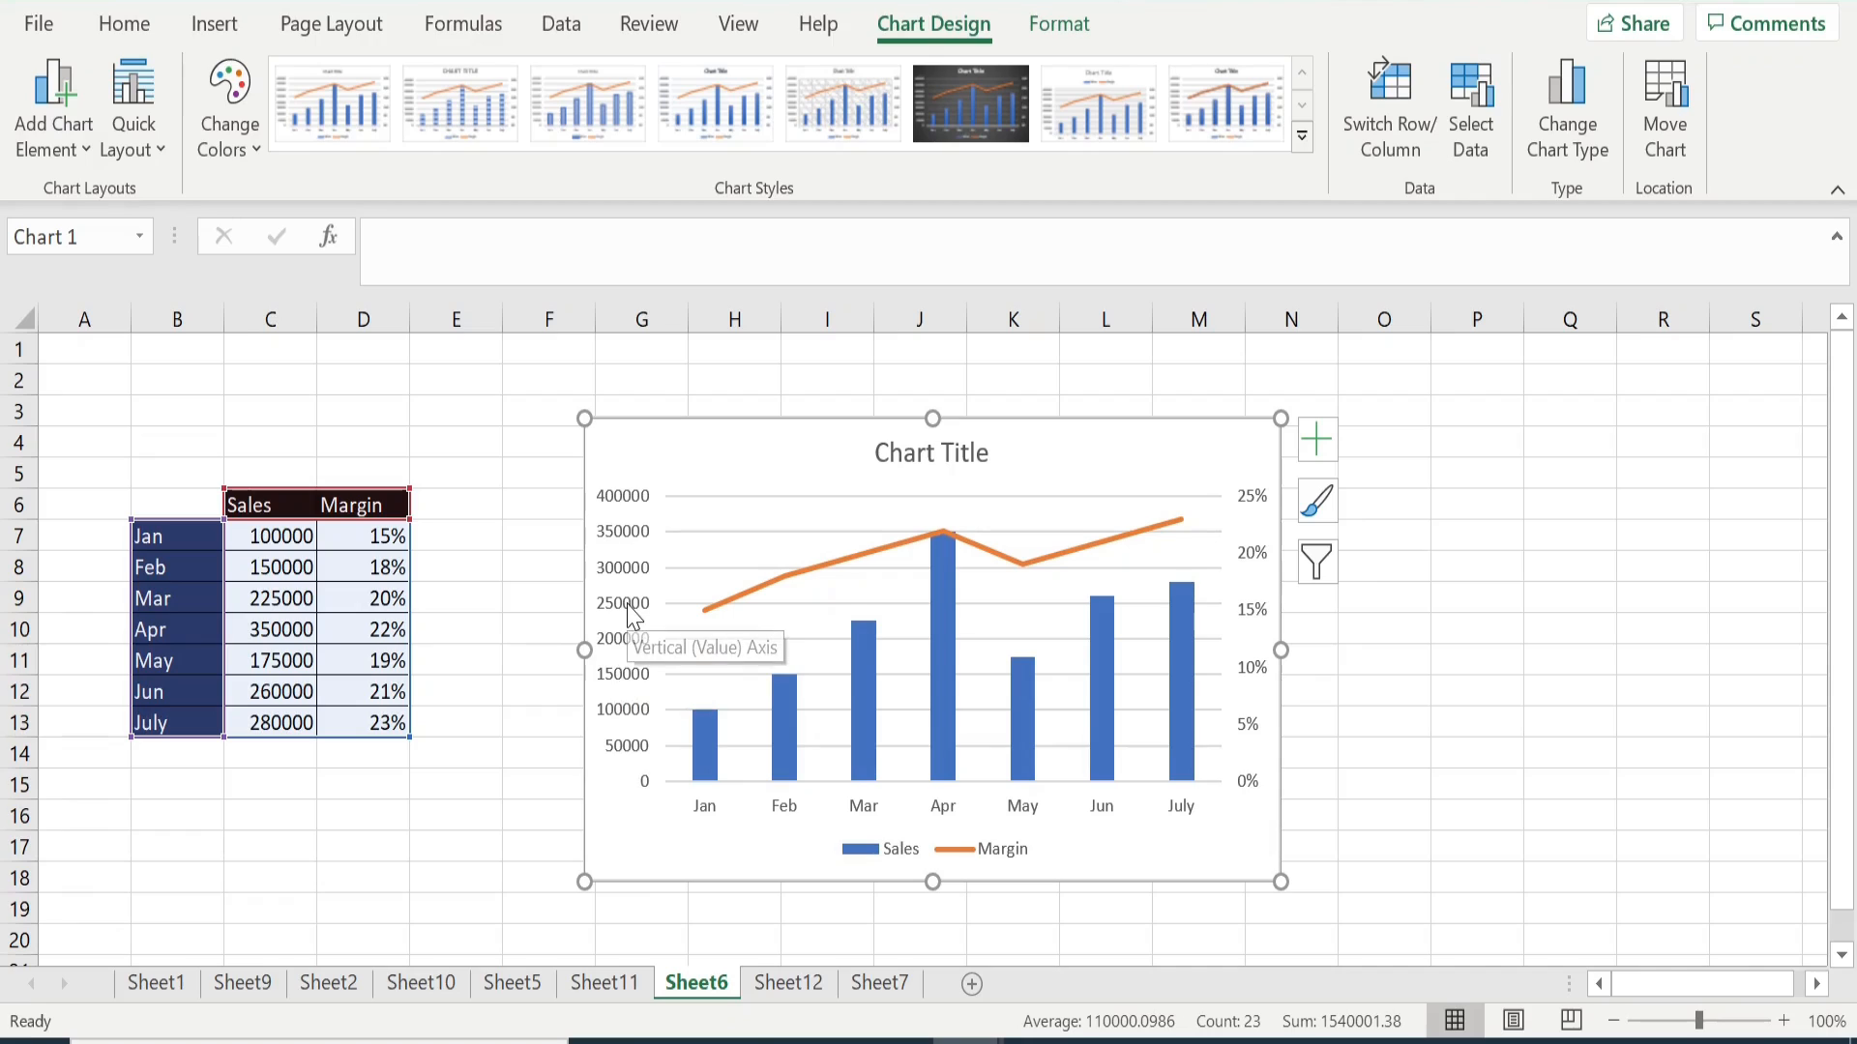
left_click(1317, 456)
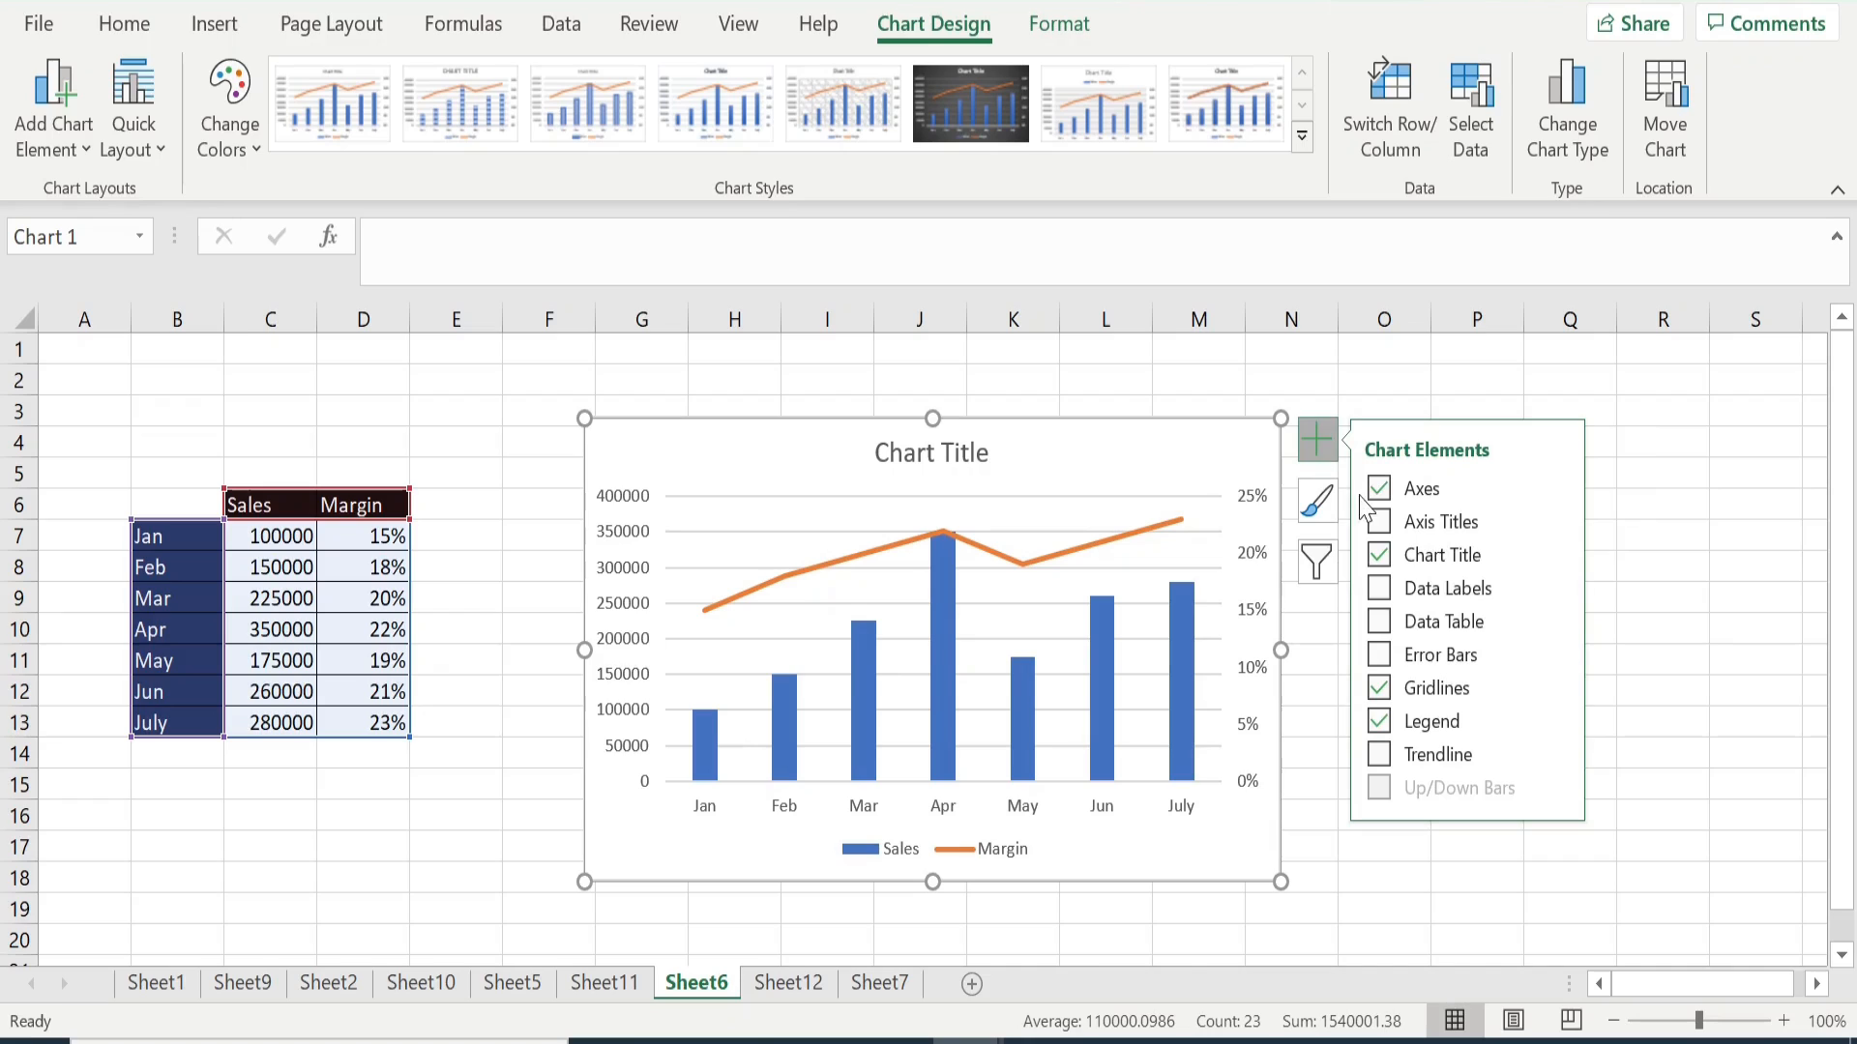
left_click(1380, 523)
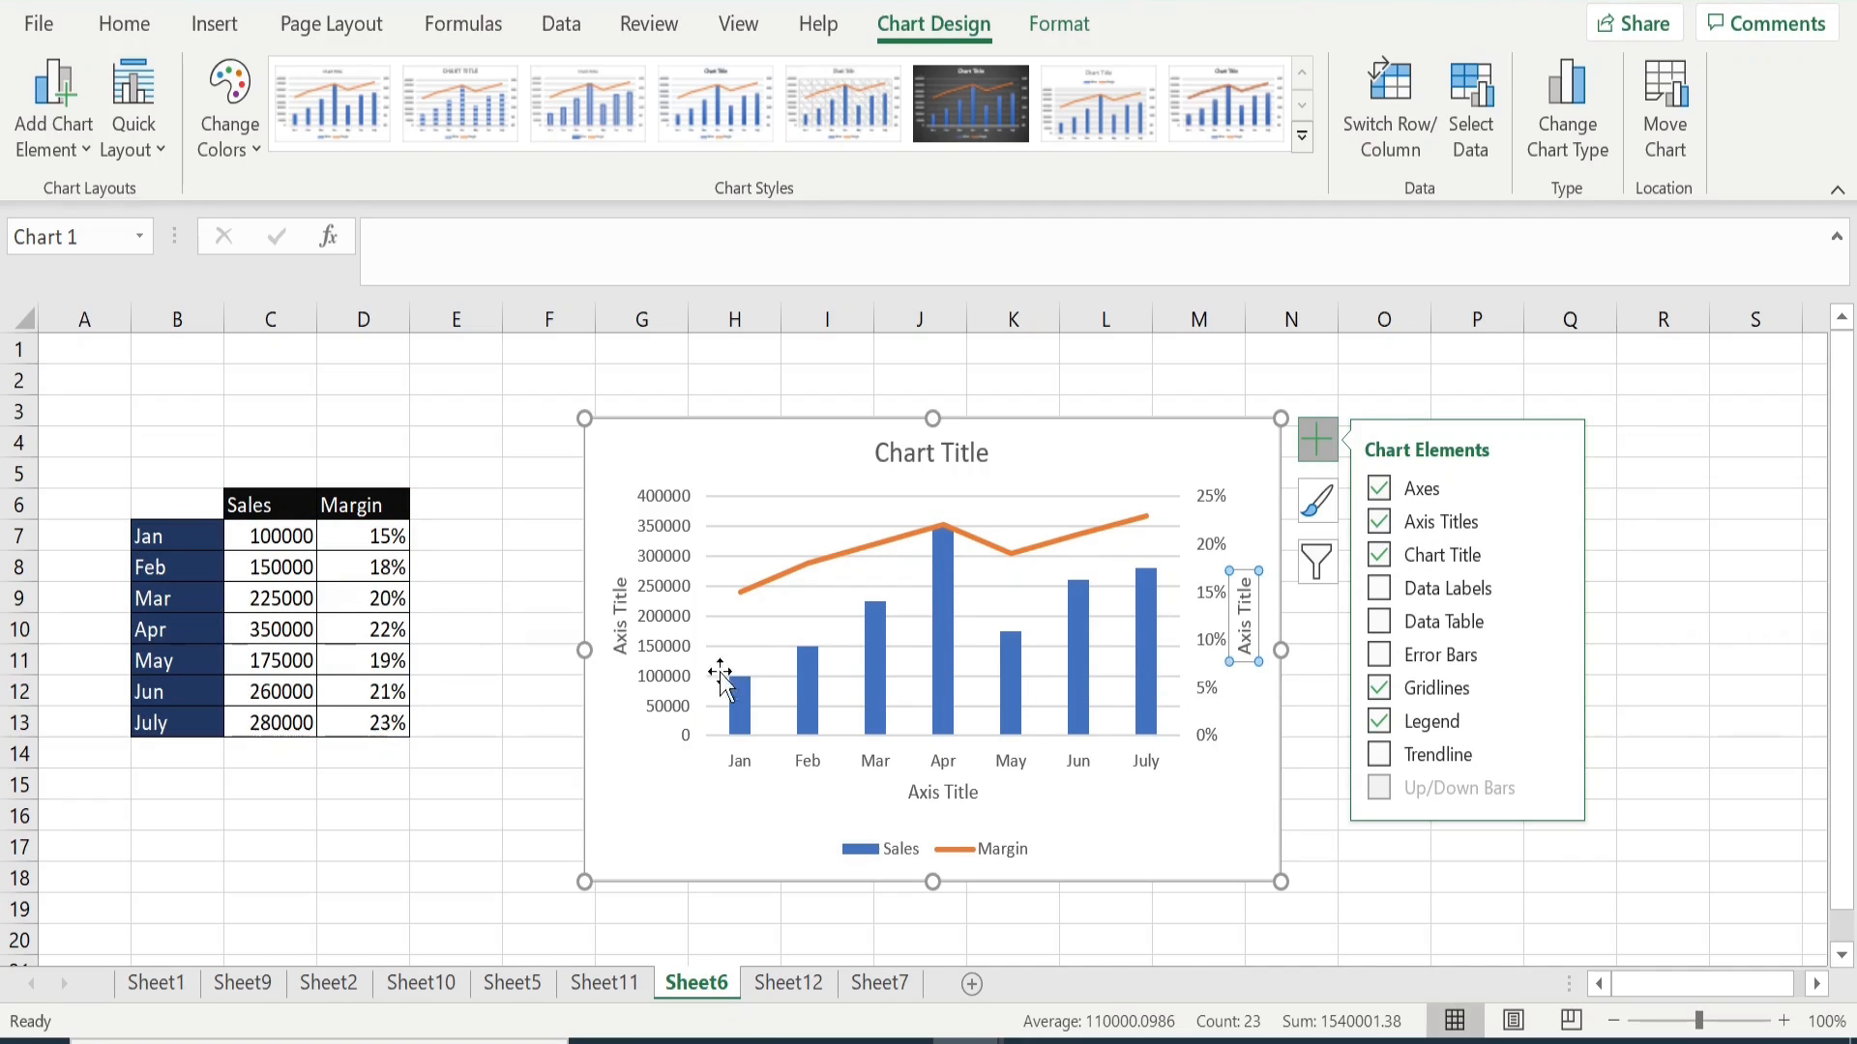
- Change the primary vertical axis title of the combo chart to "Sales"
left_click(620, 609)
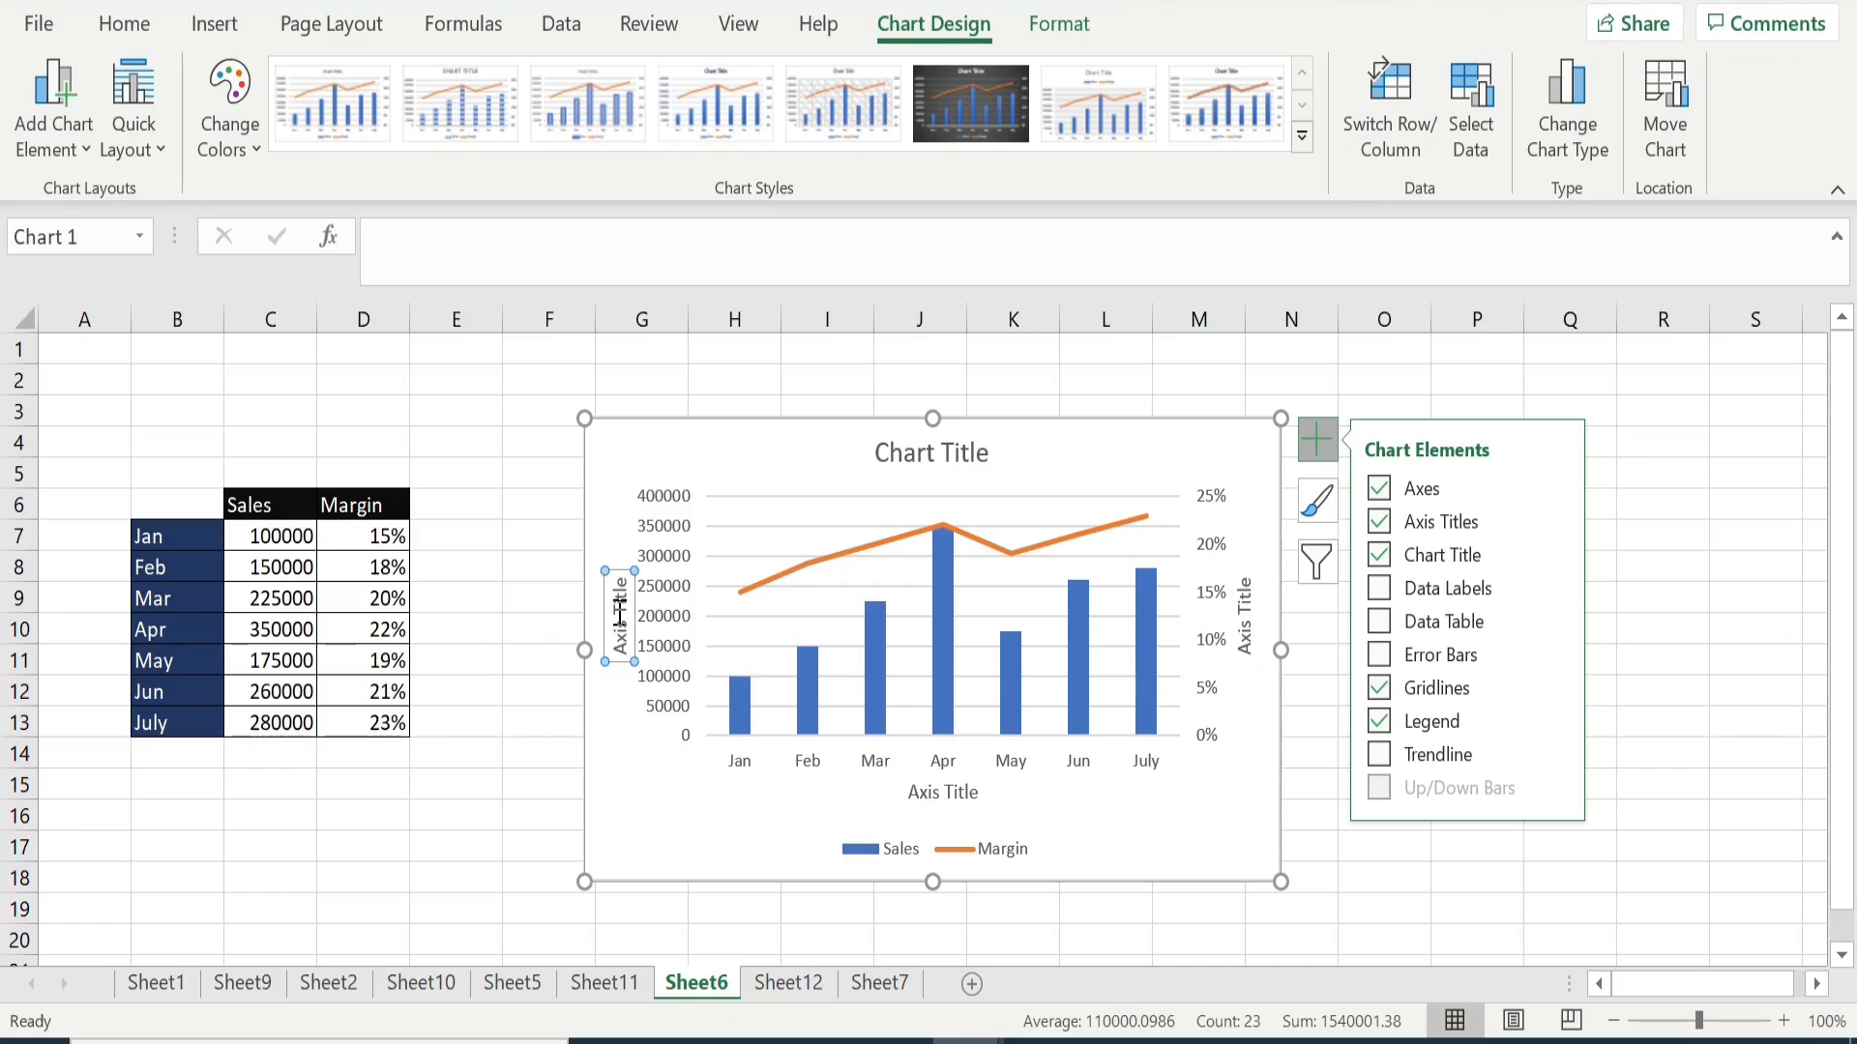
double_click(620, 610)
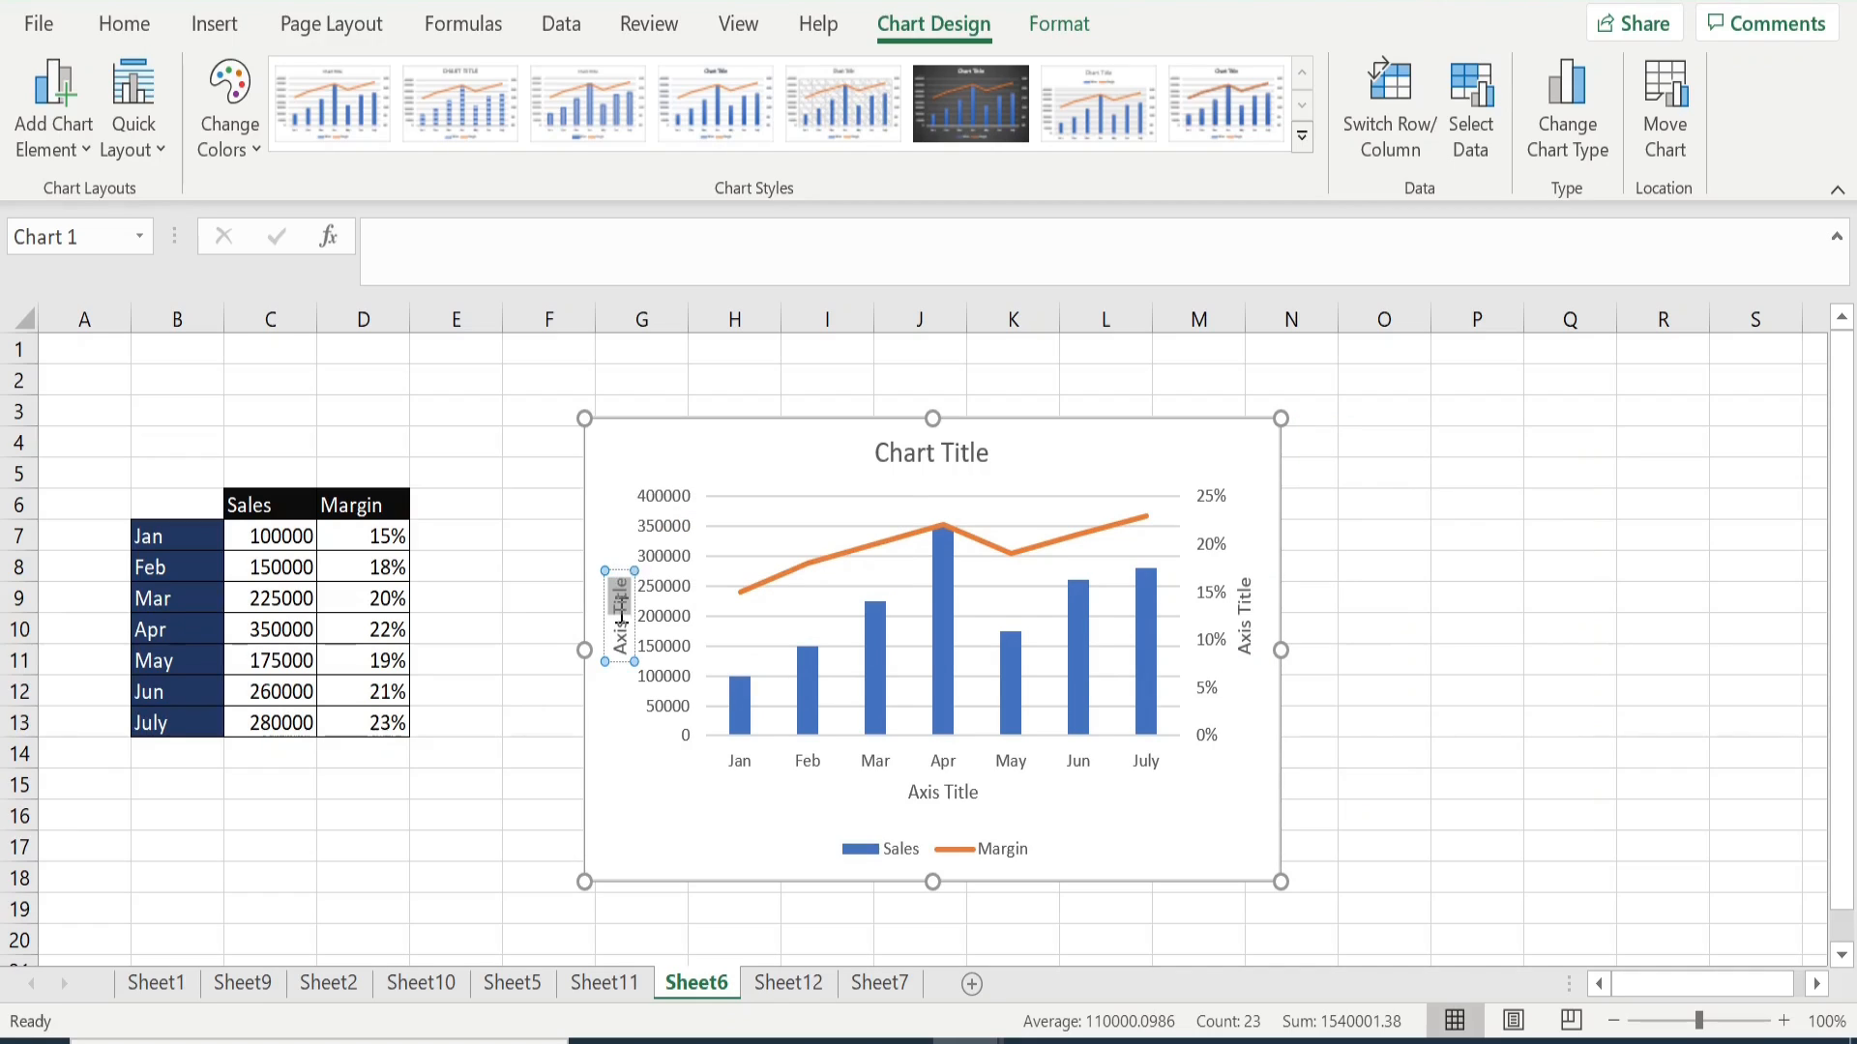
key("BackSpace")
key("BackSpace")
key("BackSpace")
key("BackSpace")
key("BackSpace")
key("BackSpace")
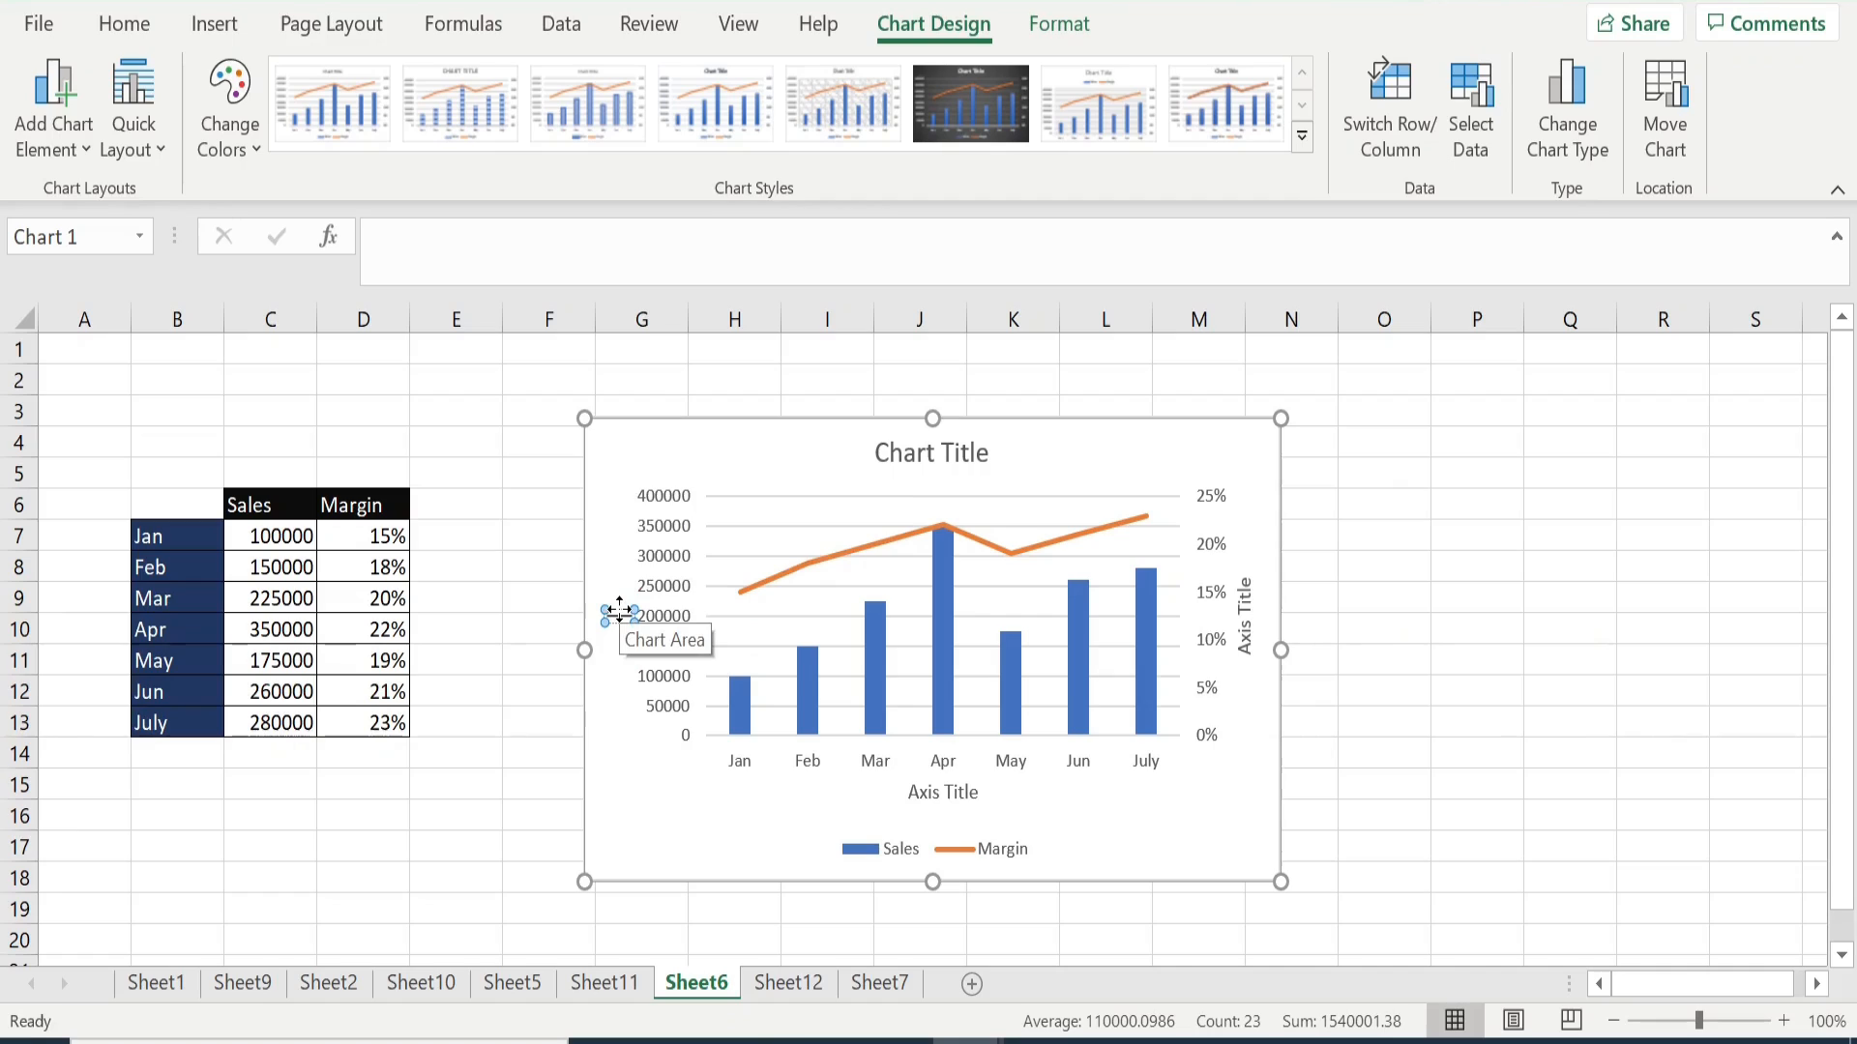
type("Sales")
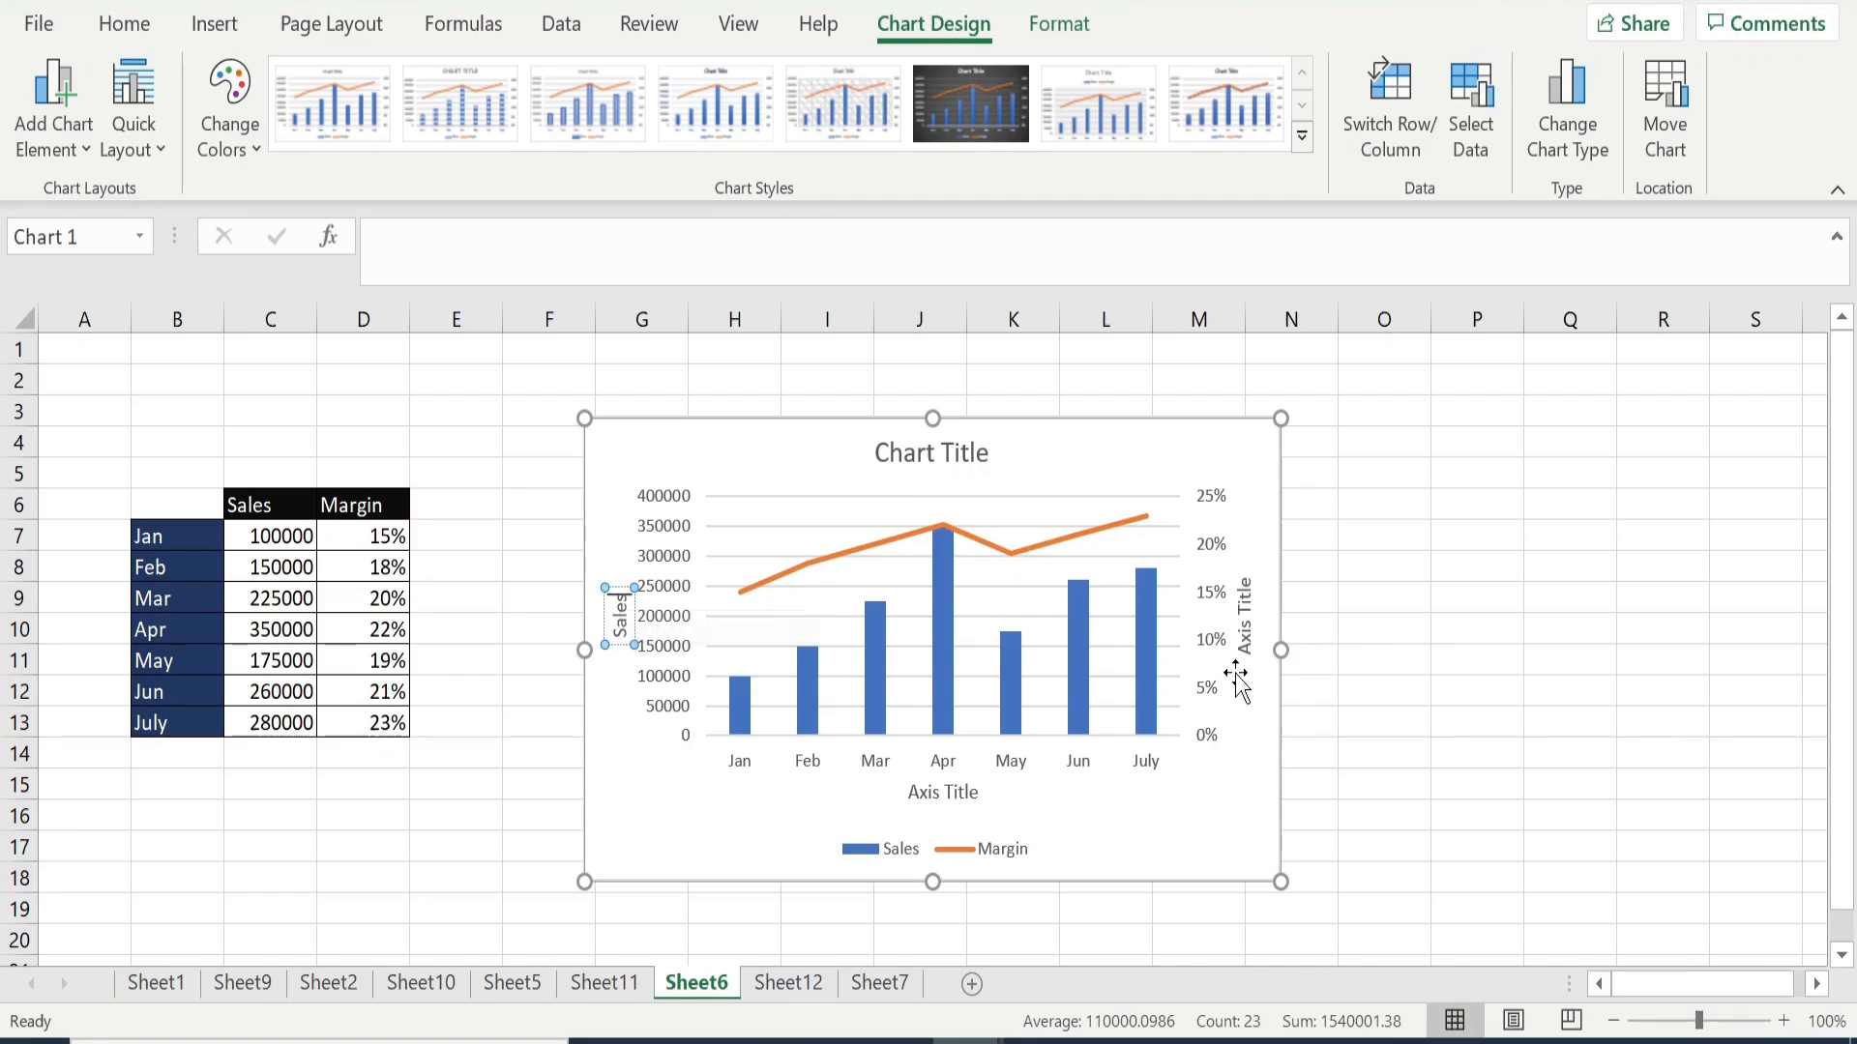
- Change the secondary vertical axis title of the combo chart to "Margin"
left_click(1247, 609)
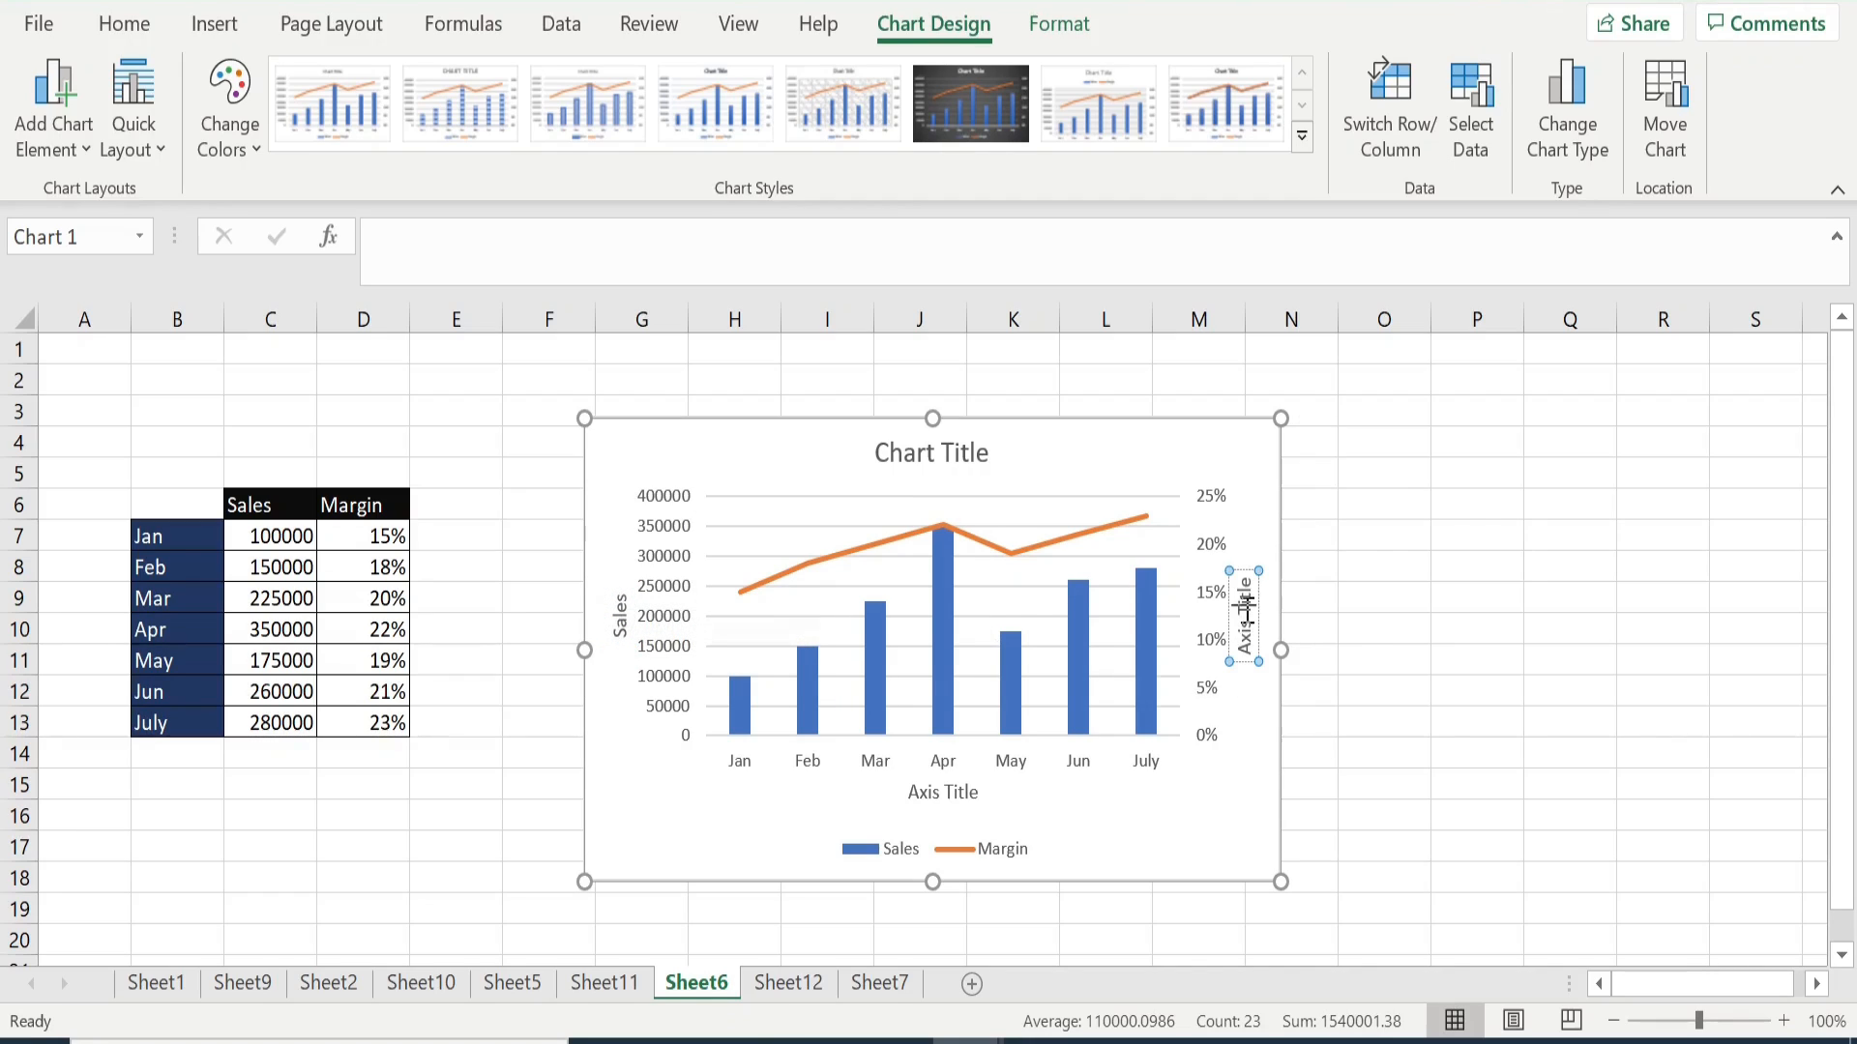
double_click(1246, 605)
key("BackSpace")
key("BackSpace")
key("BackSpace")
key("BackSpace")
key("BackSpace")
key("BackSpace")
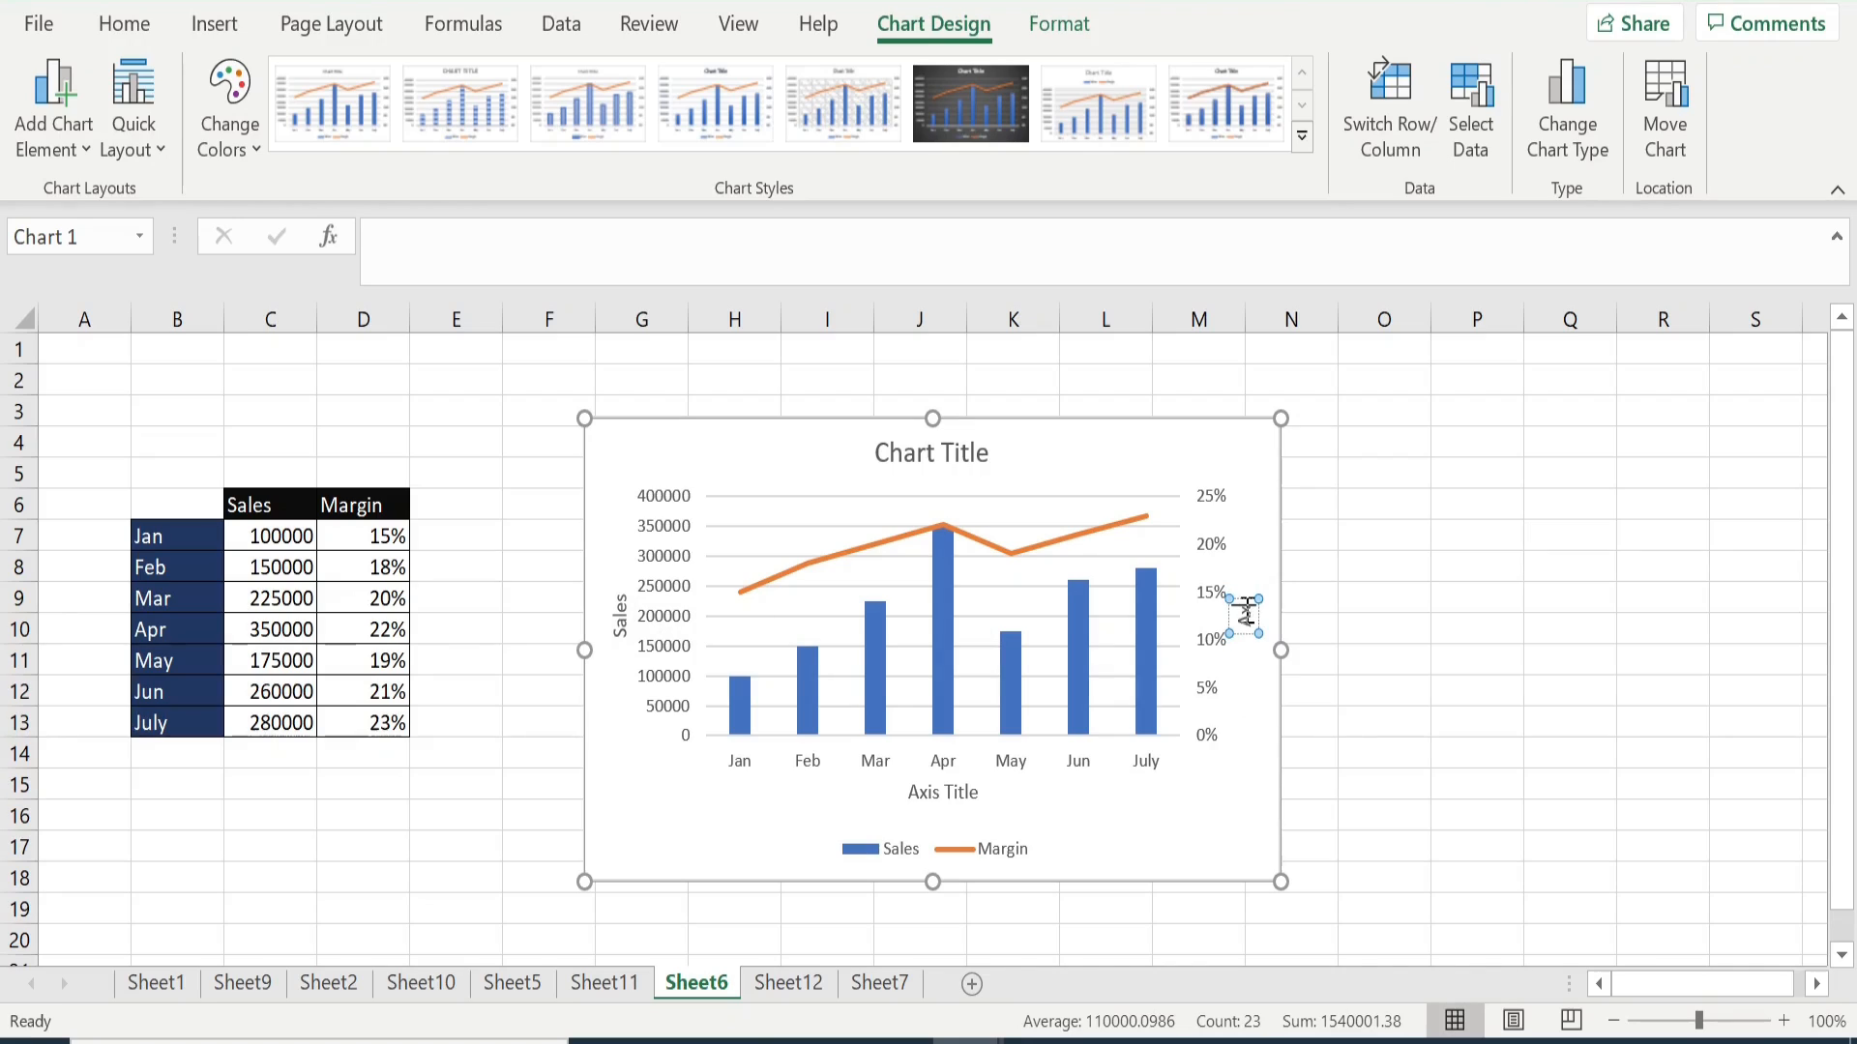
type("Margin")
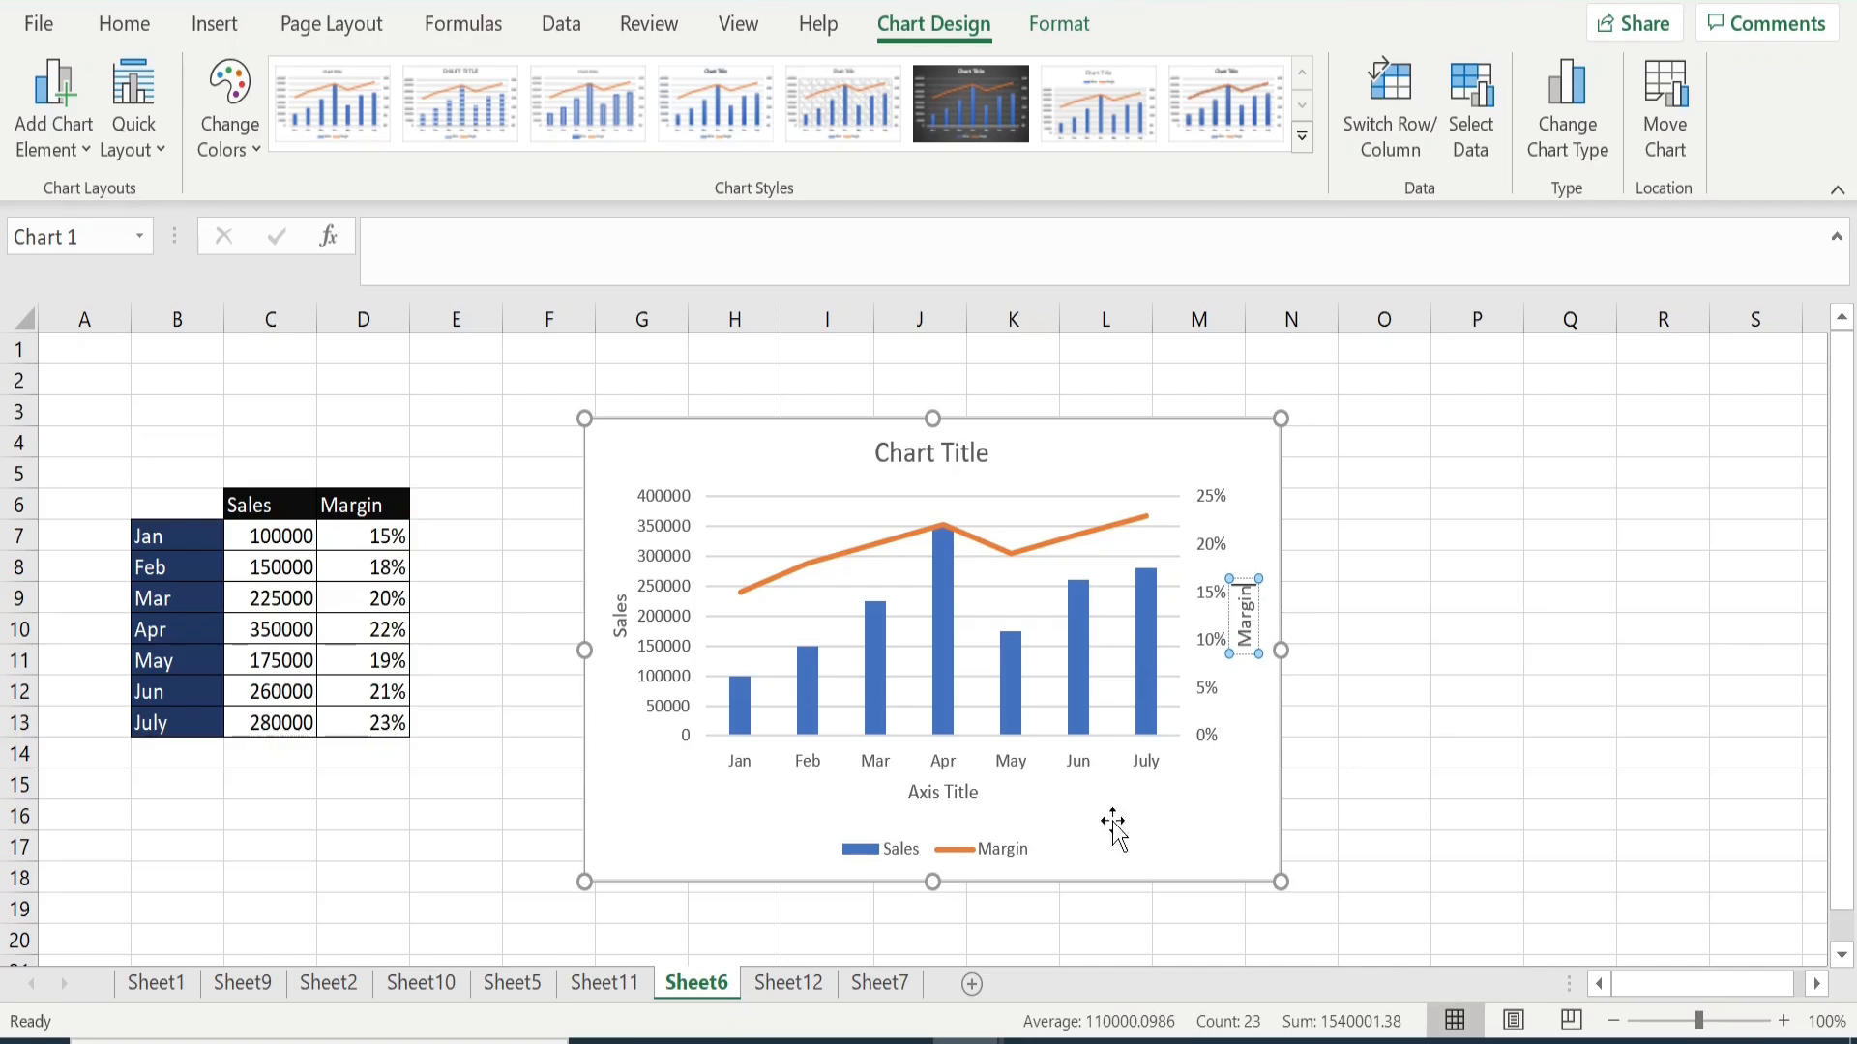
- Change the horizontal axis title of the sales and margin combo chart to "Month"
left_click(933, 793)
left_click(933, 793)
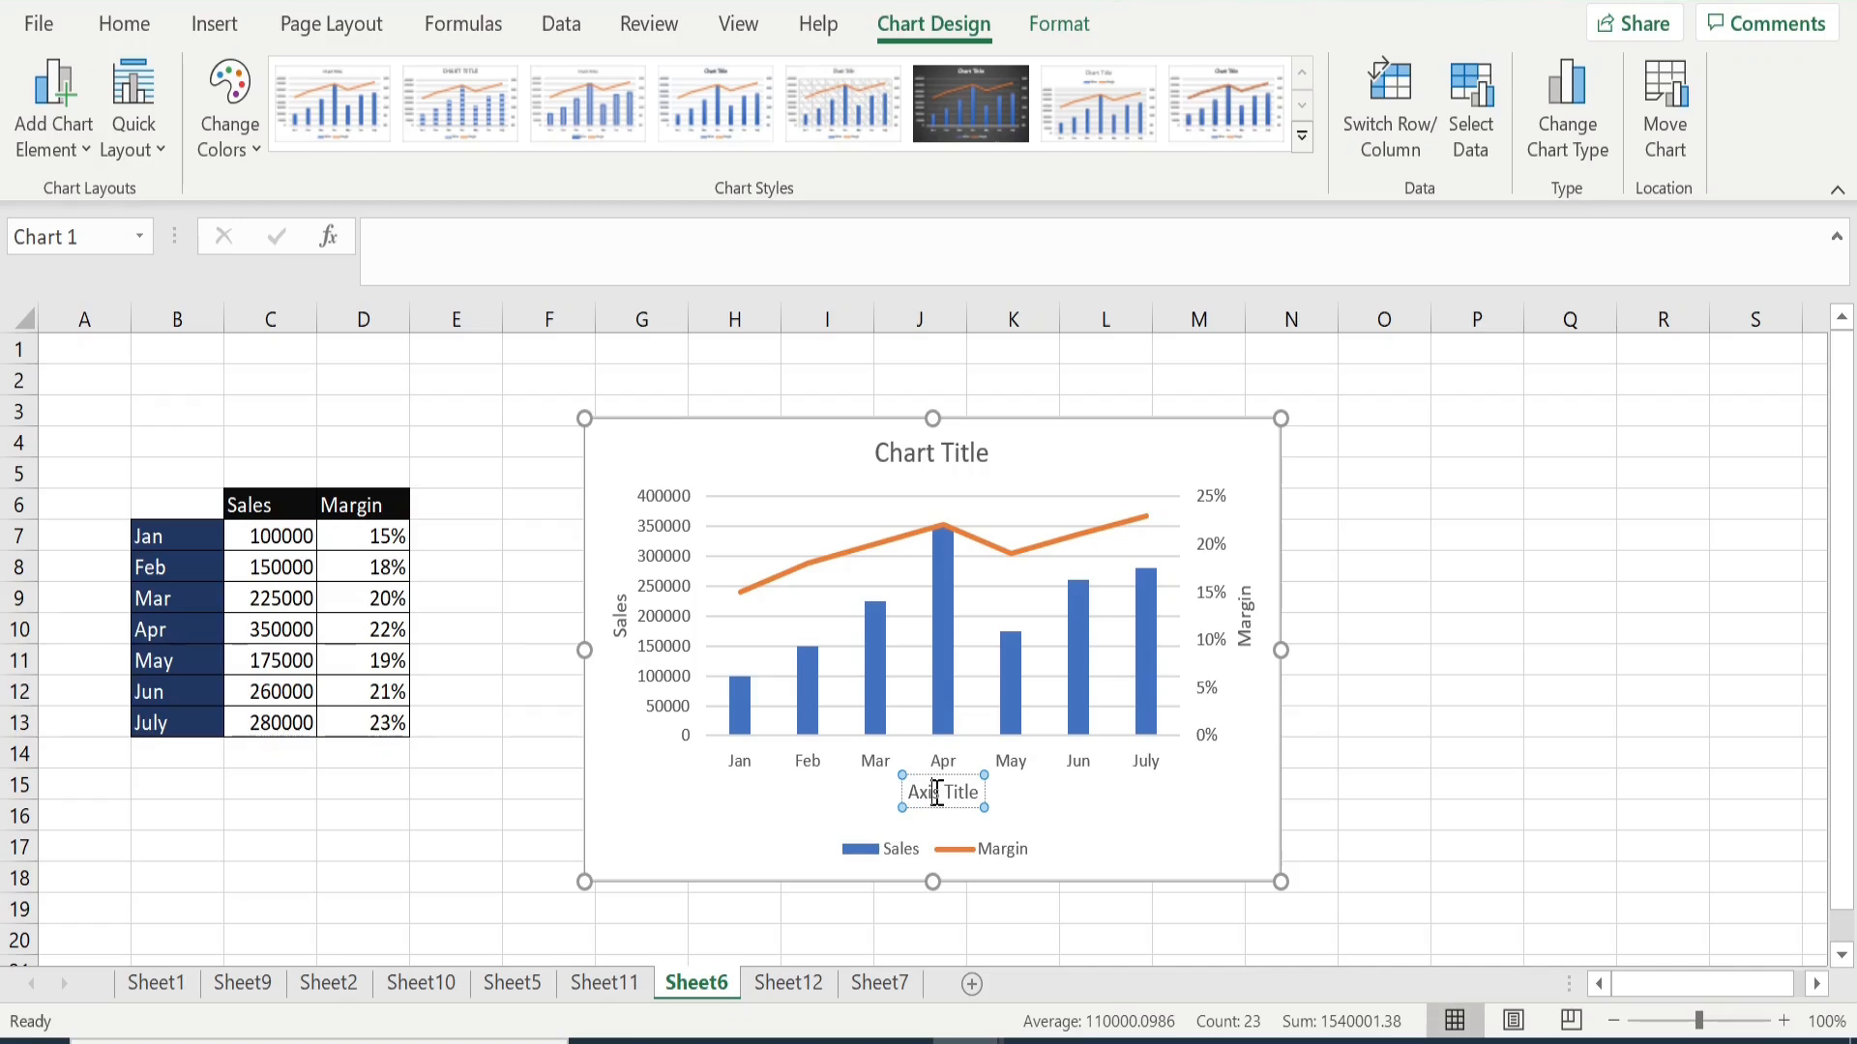
key("BackSpace")
key("BackSpace")
key("BackSpace")
key("Delete")
key("Delete")
key("Delete")
key("Delete")
key("Delete")
key("Delete")
key("Delete")
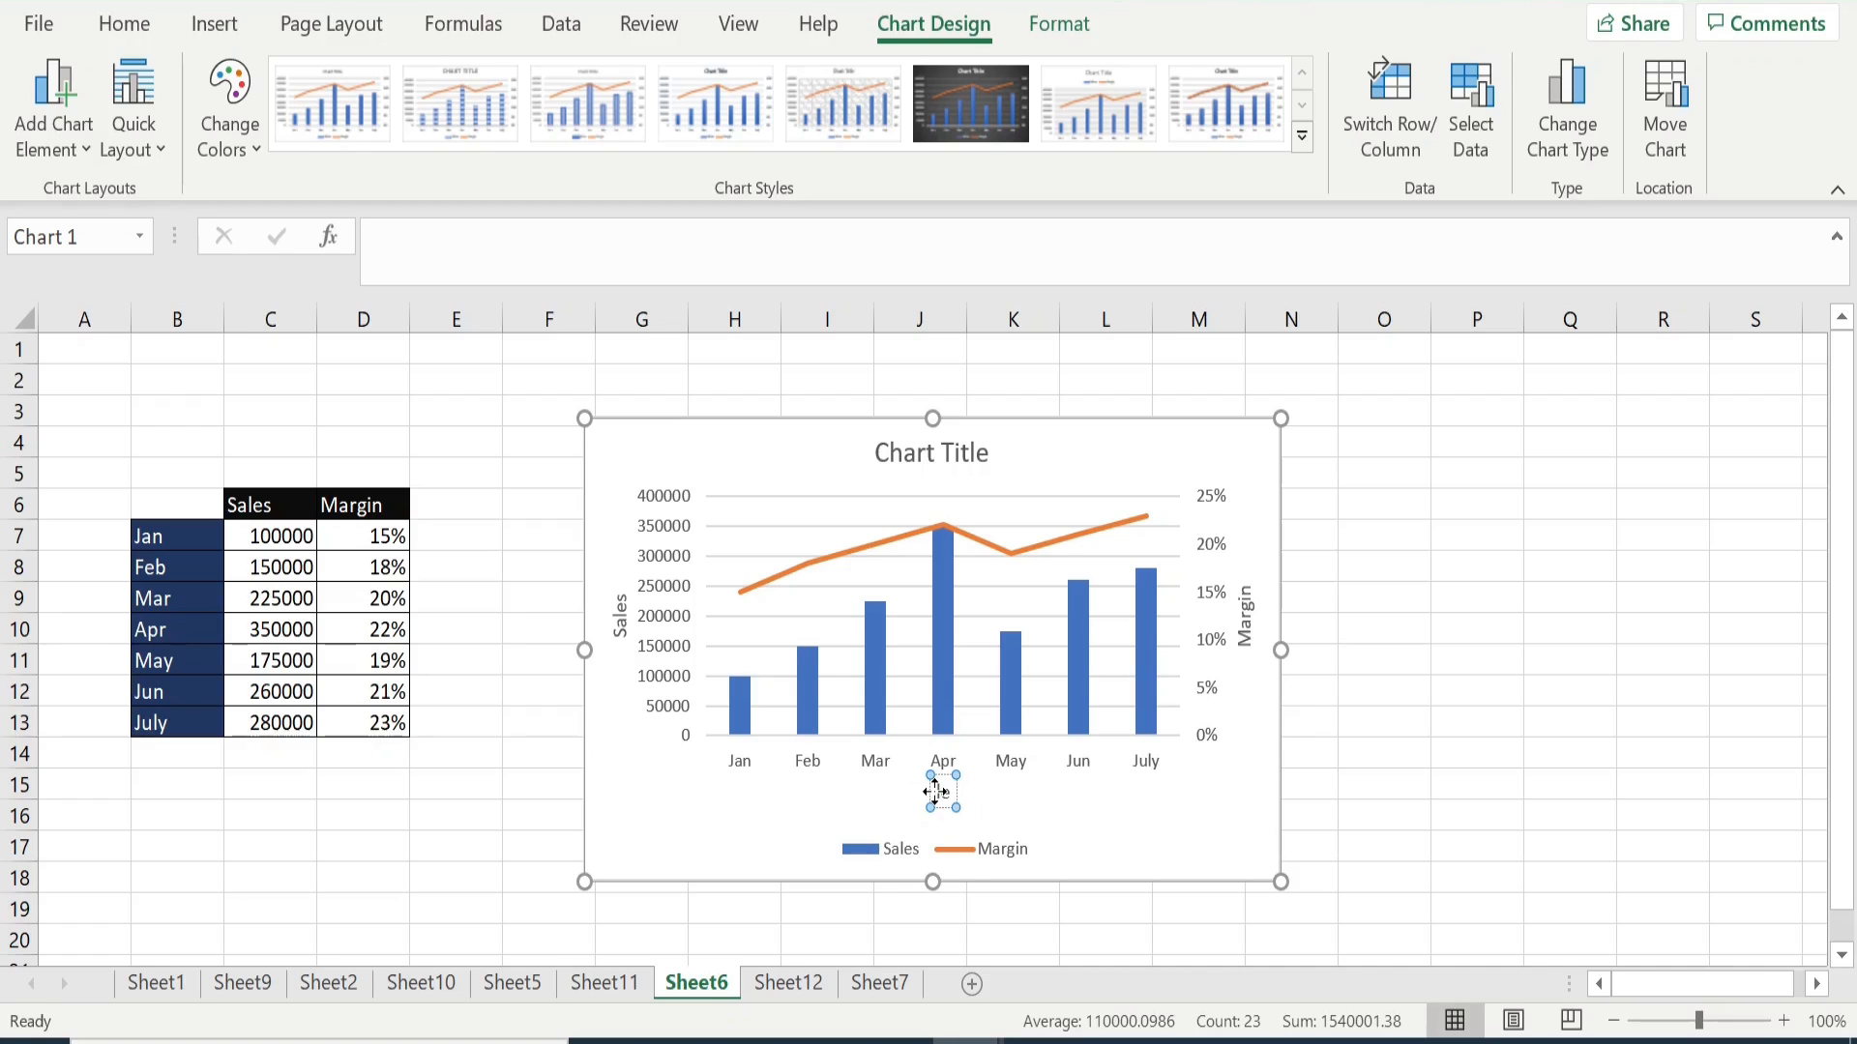
type("Monthe")
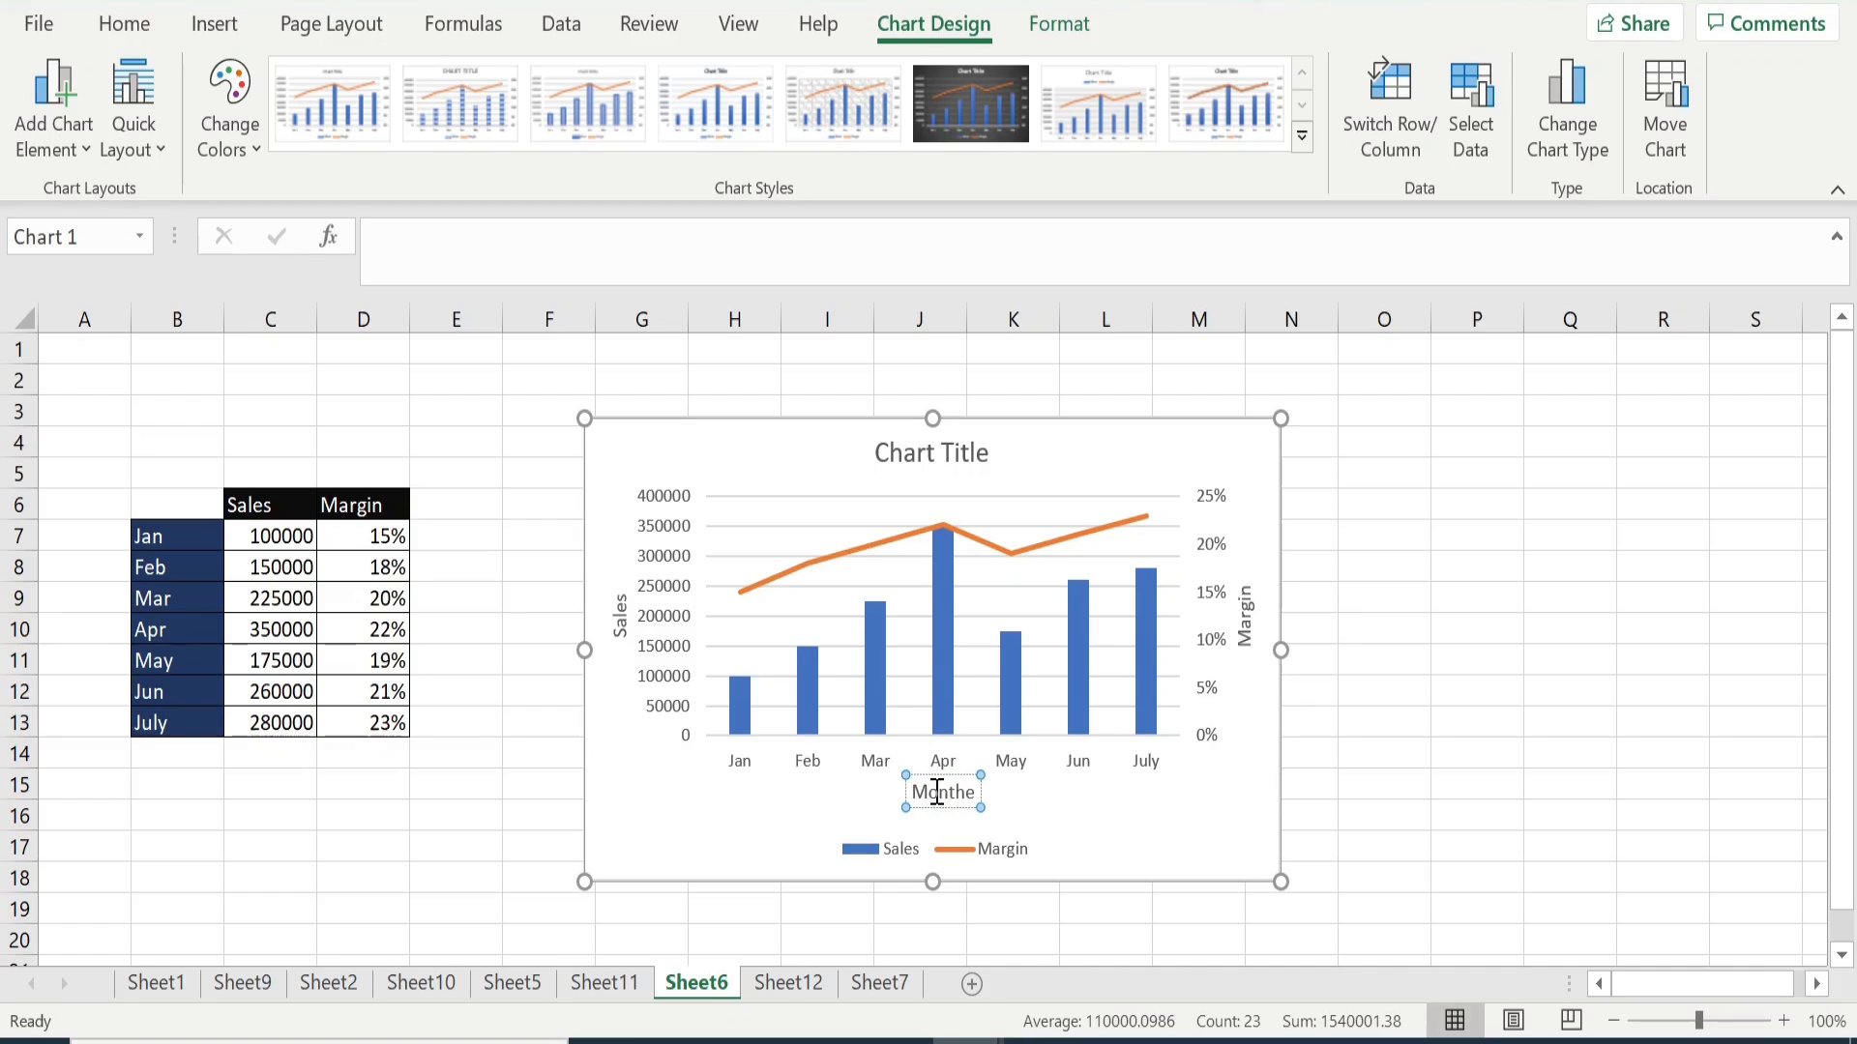
key("Delete")
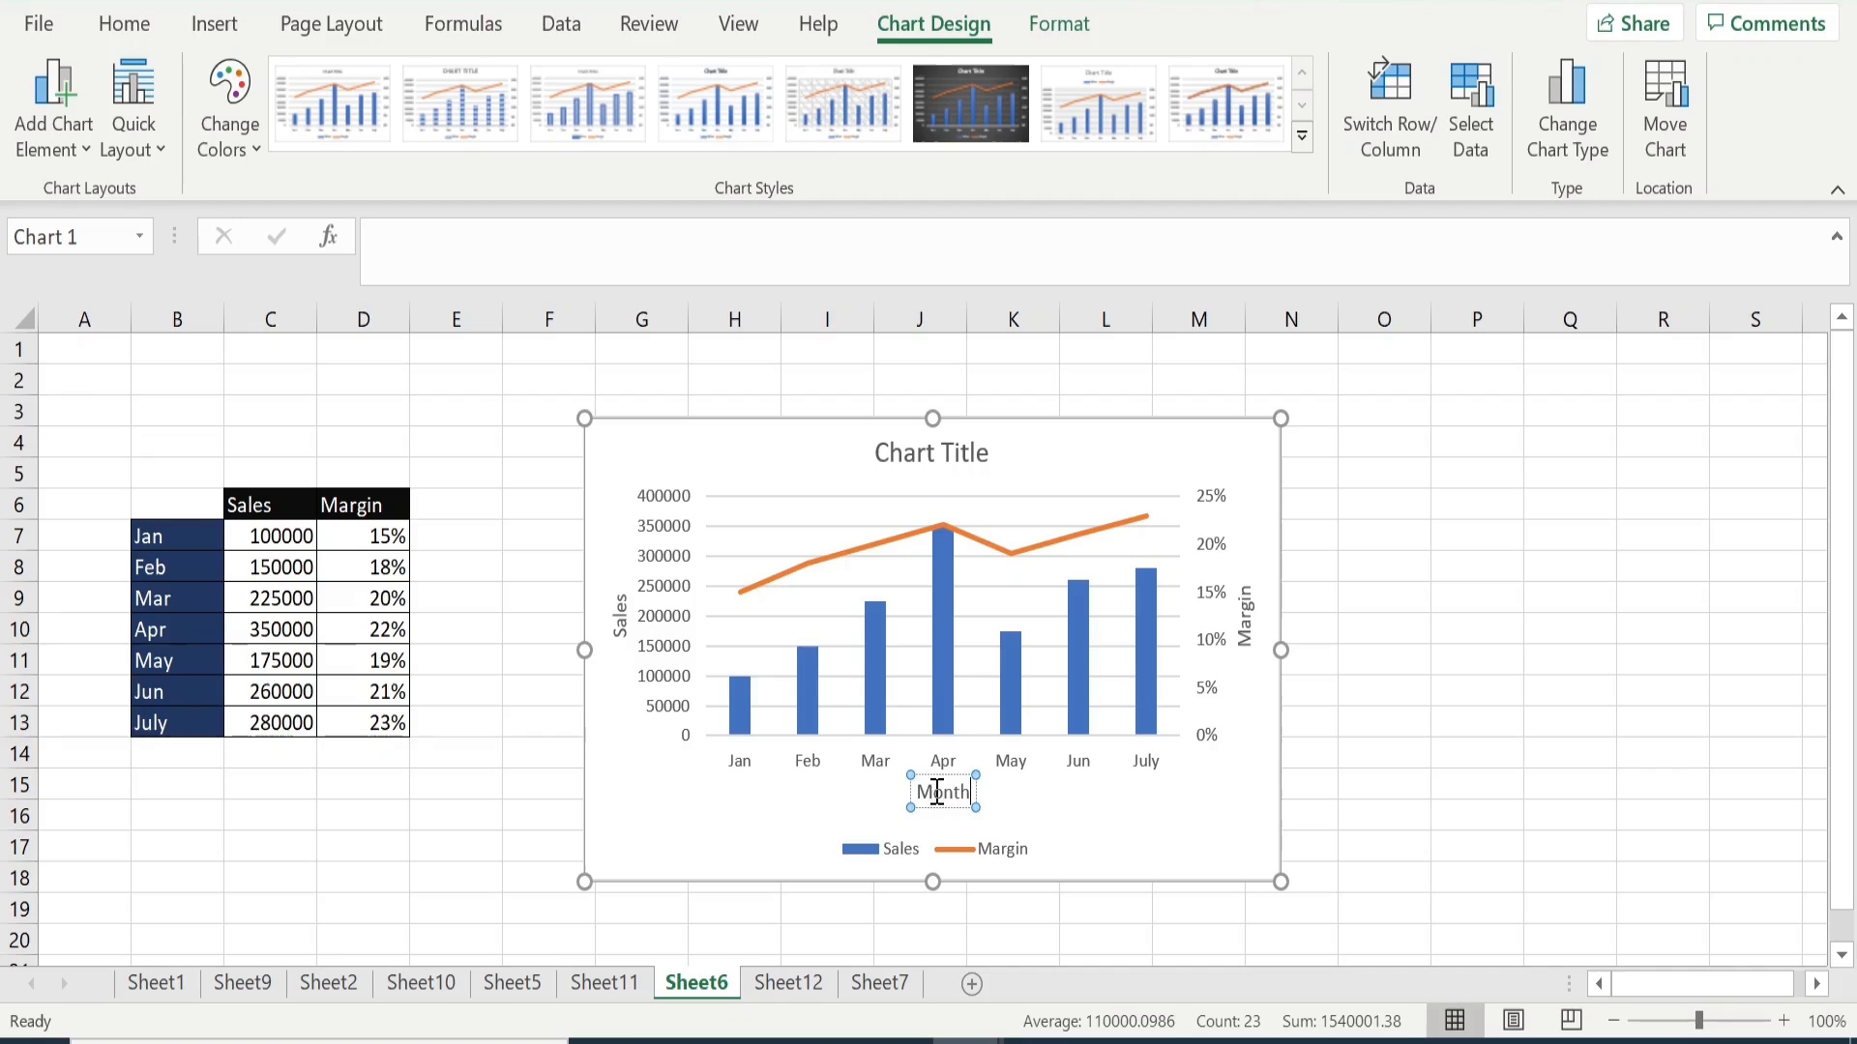
left_click(1063, 818)
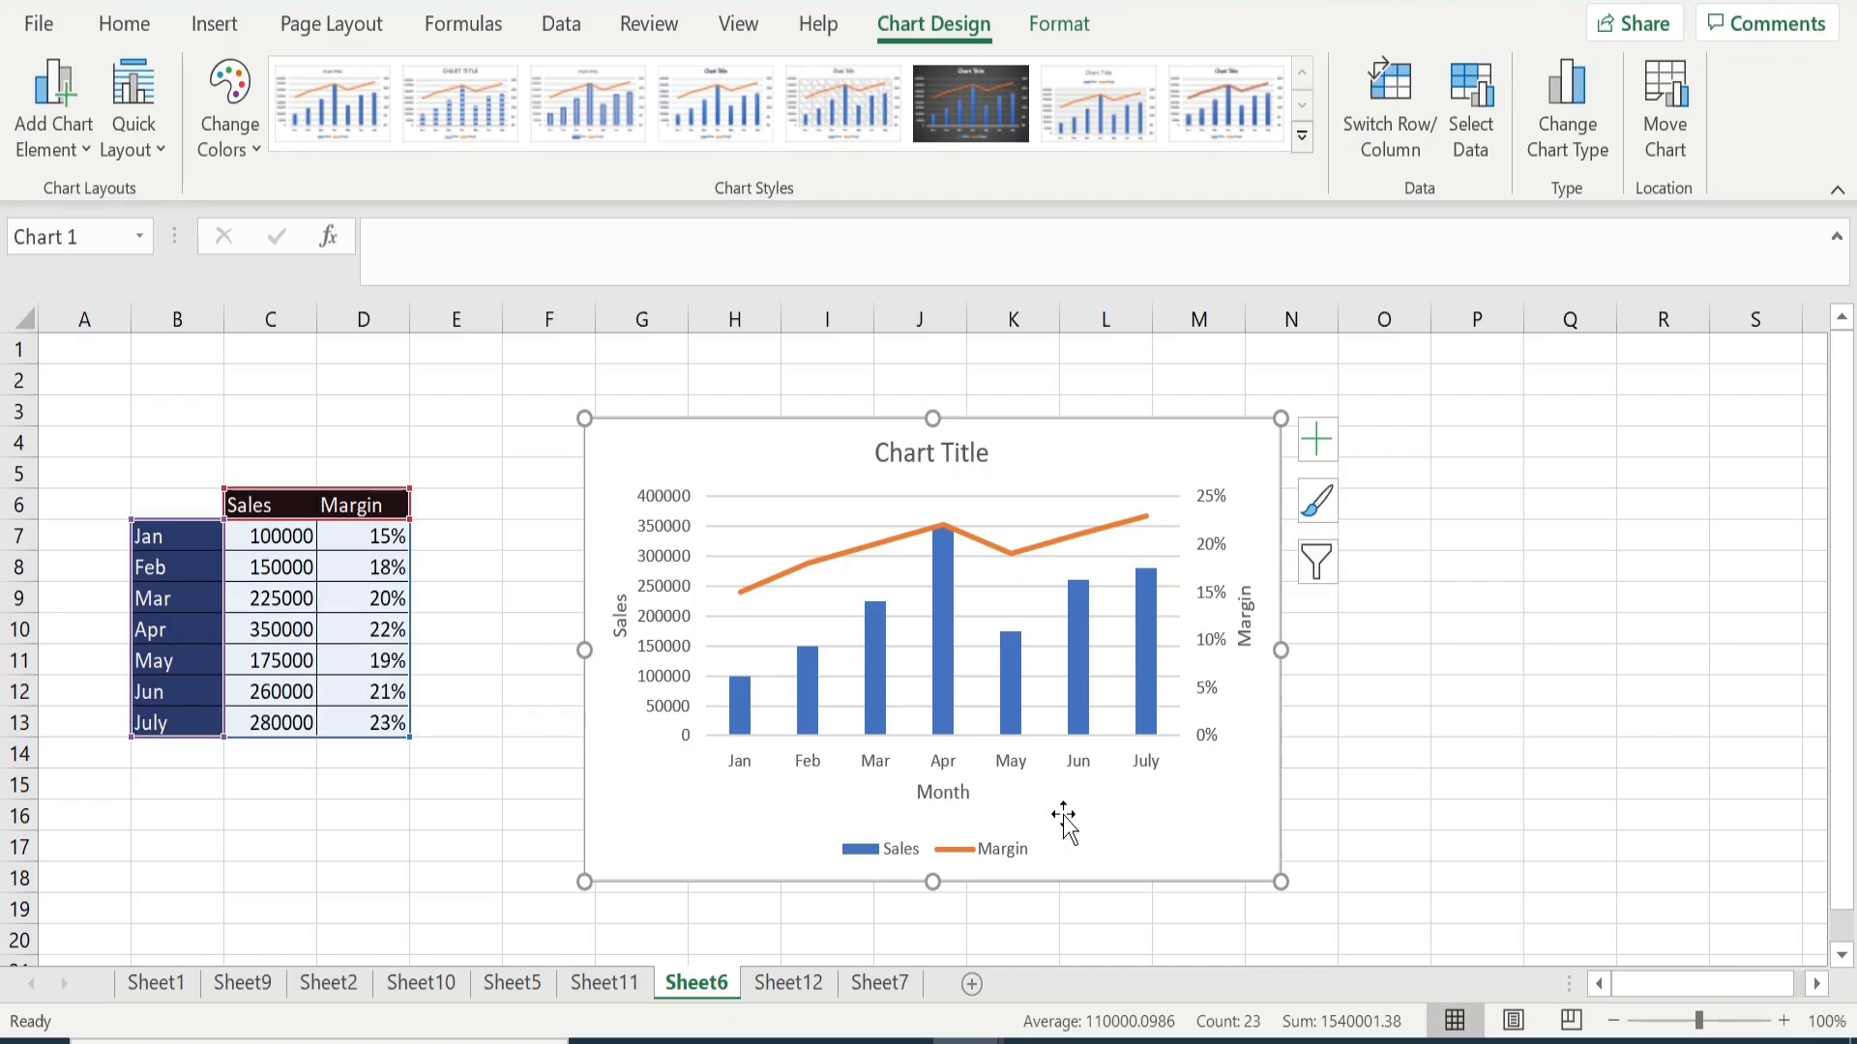
- Change the combo chart's title to "Sale v/s Margin from Jan-July" and close the formatting pane
left_click(945, 451)
double_click(879, 453)
left_click_drag(879, 452, 978, 453)
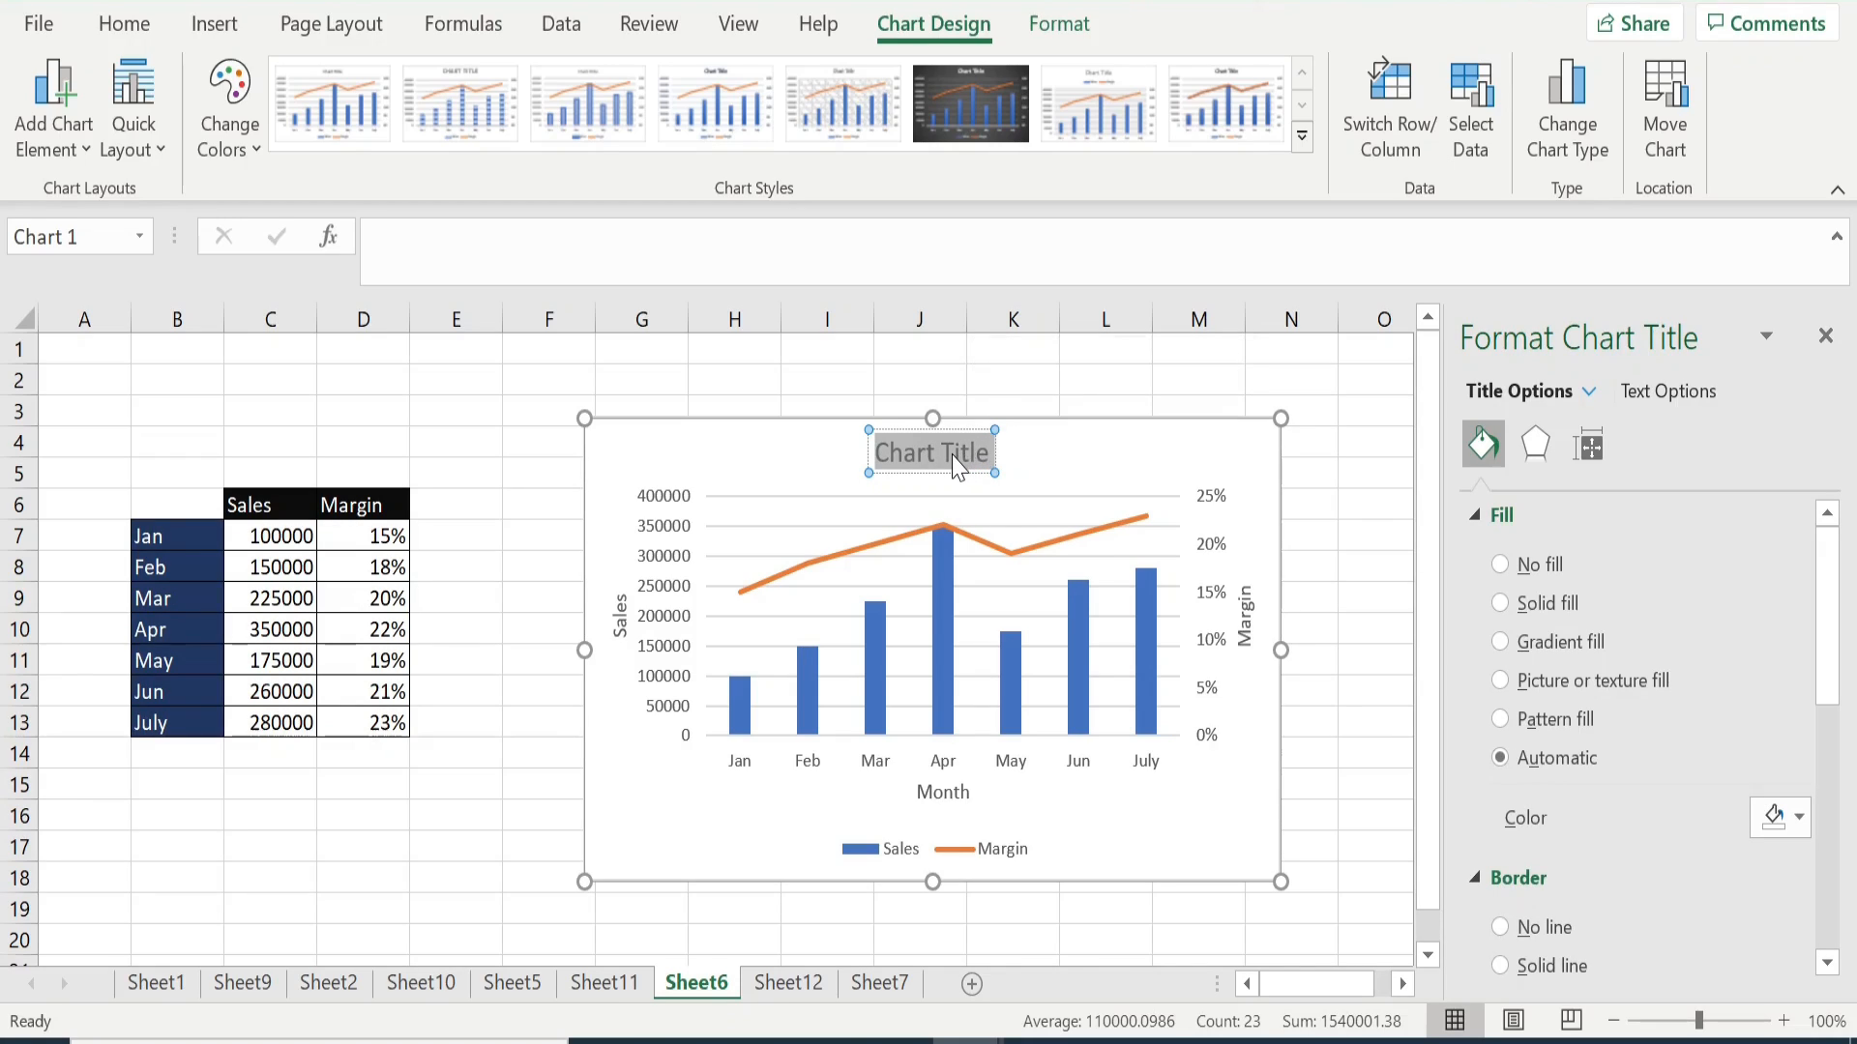
type("Sales")
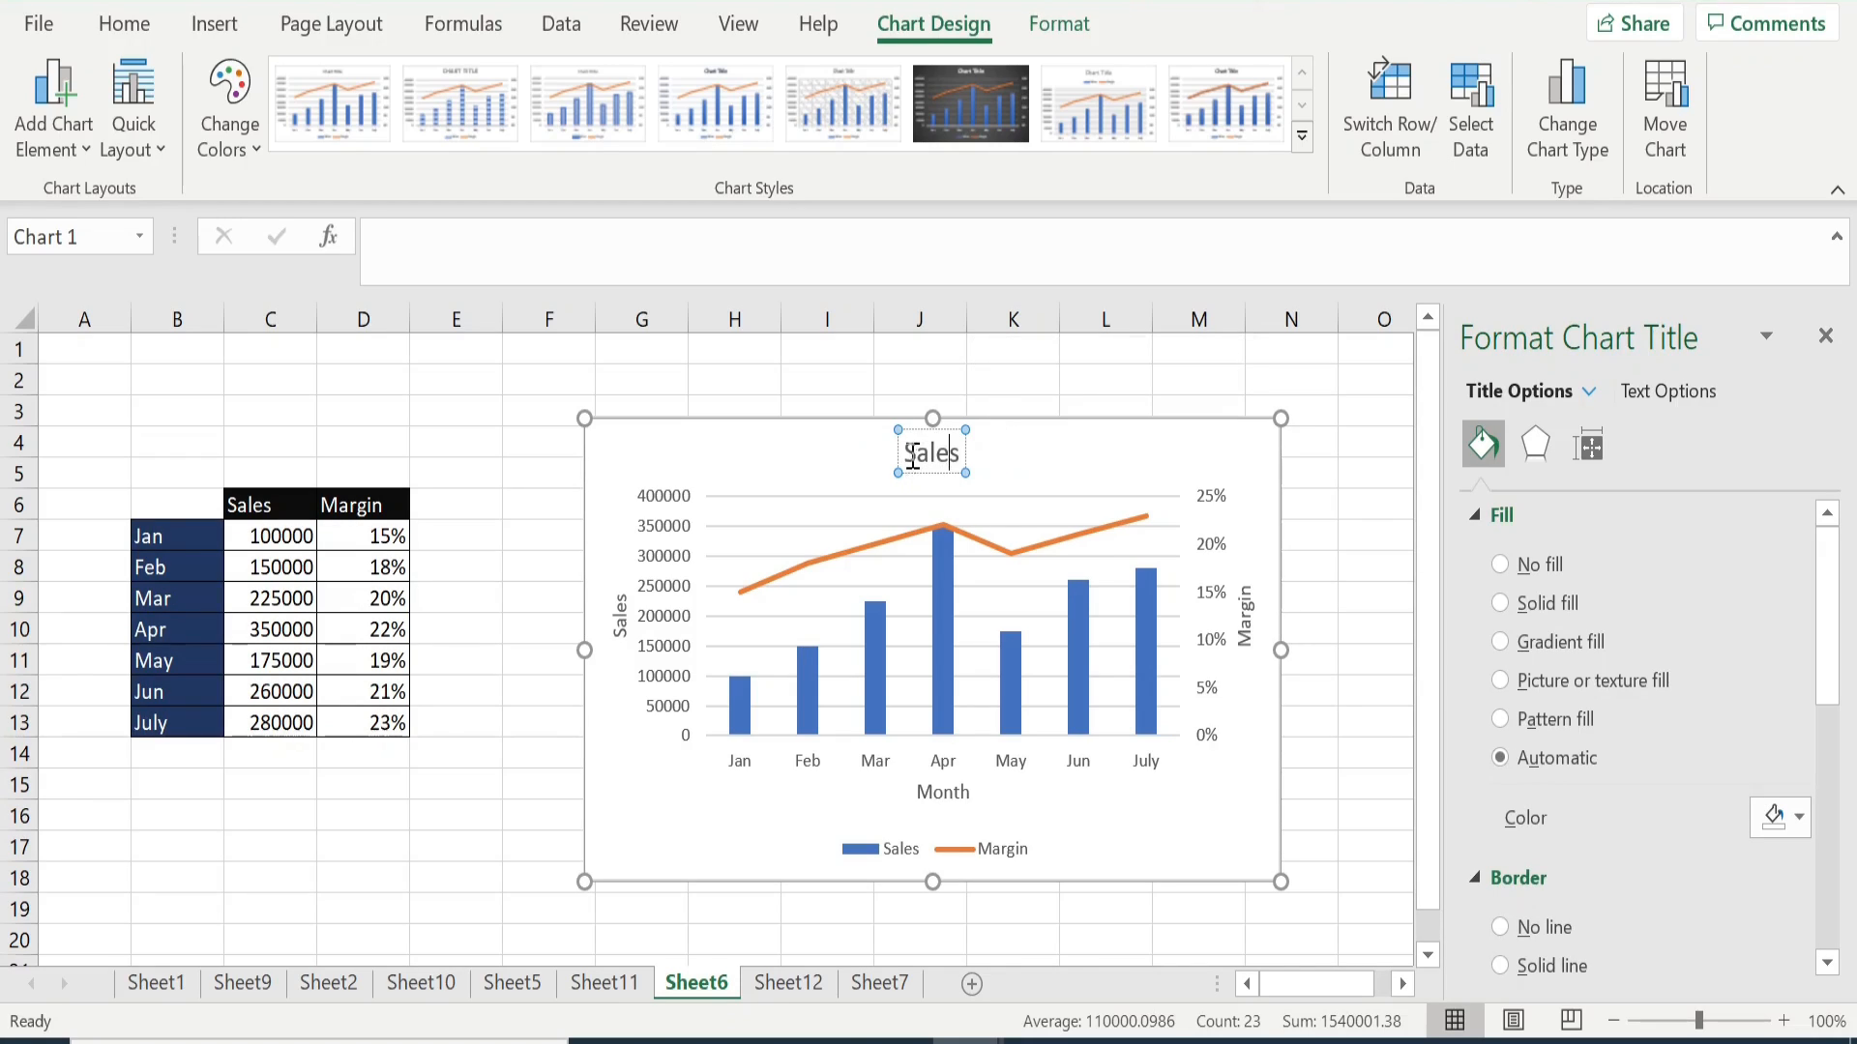
key("Left")
type("V/s")
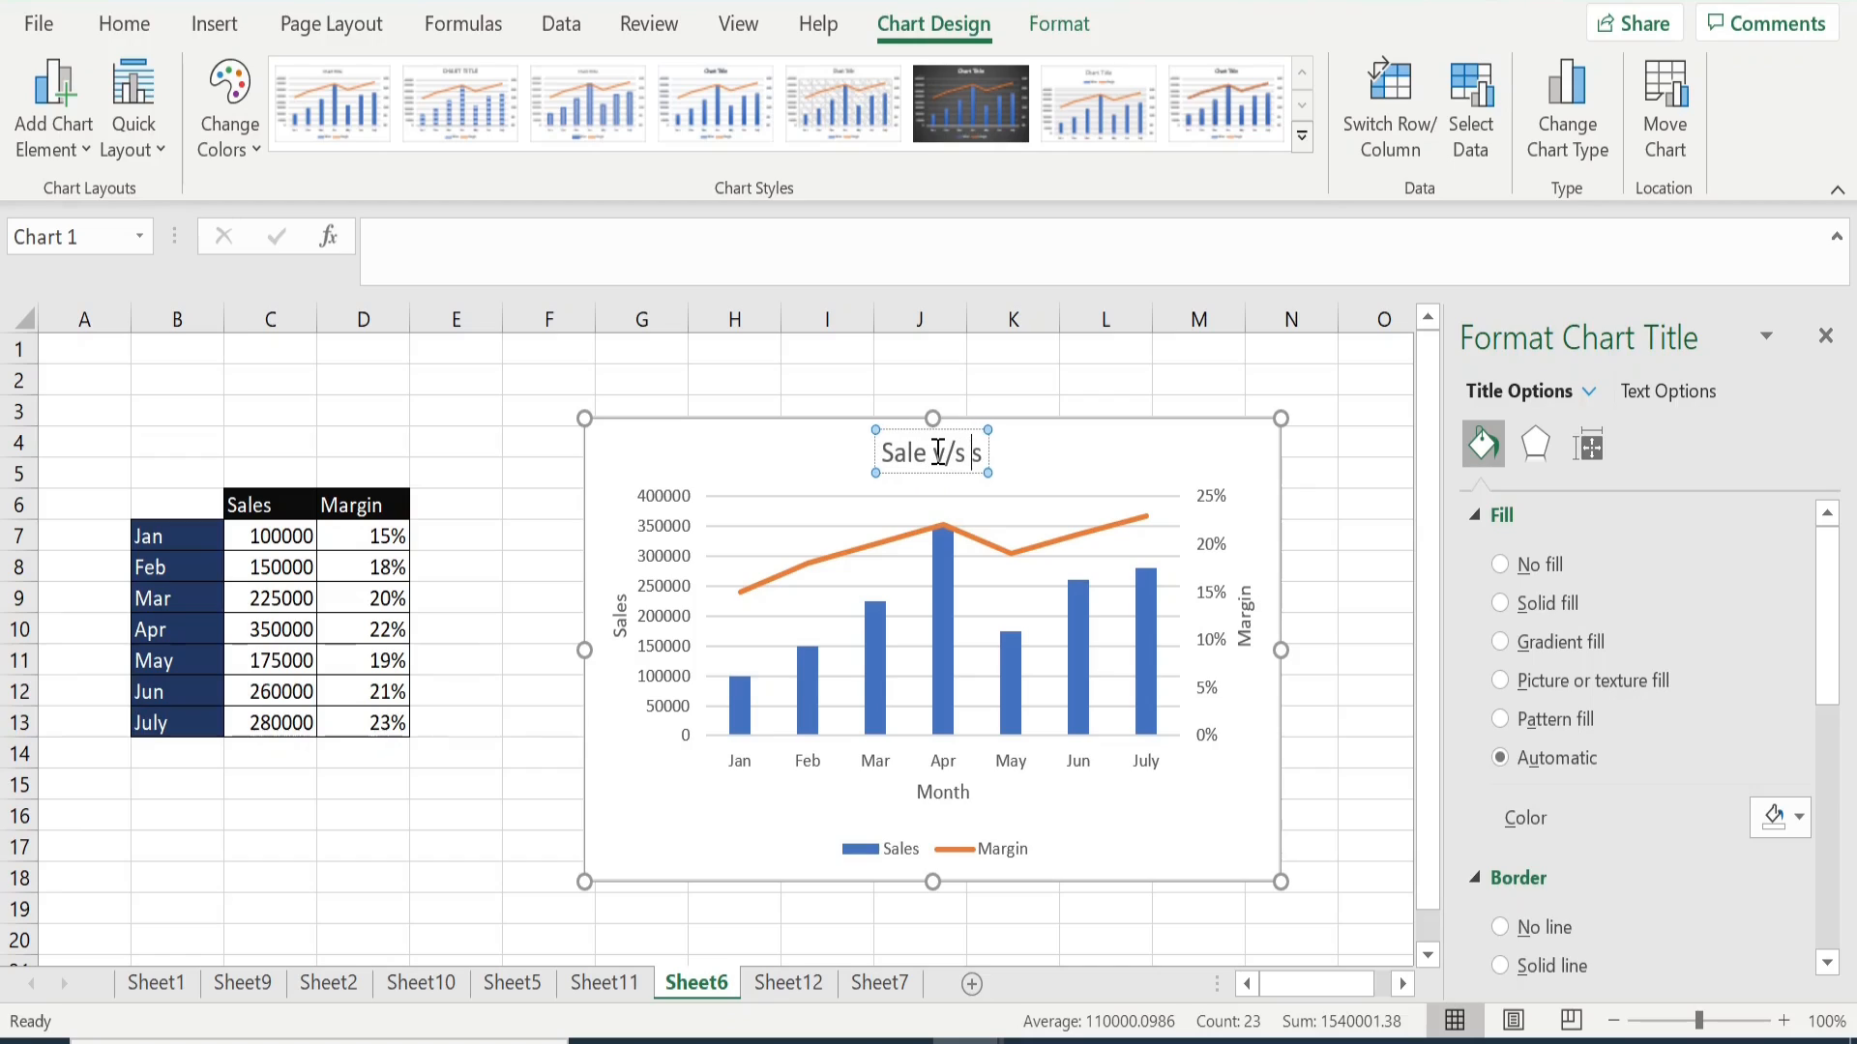
key("Delete")
type("Mar")
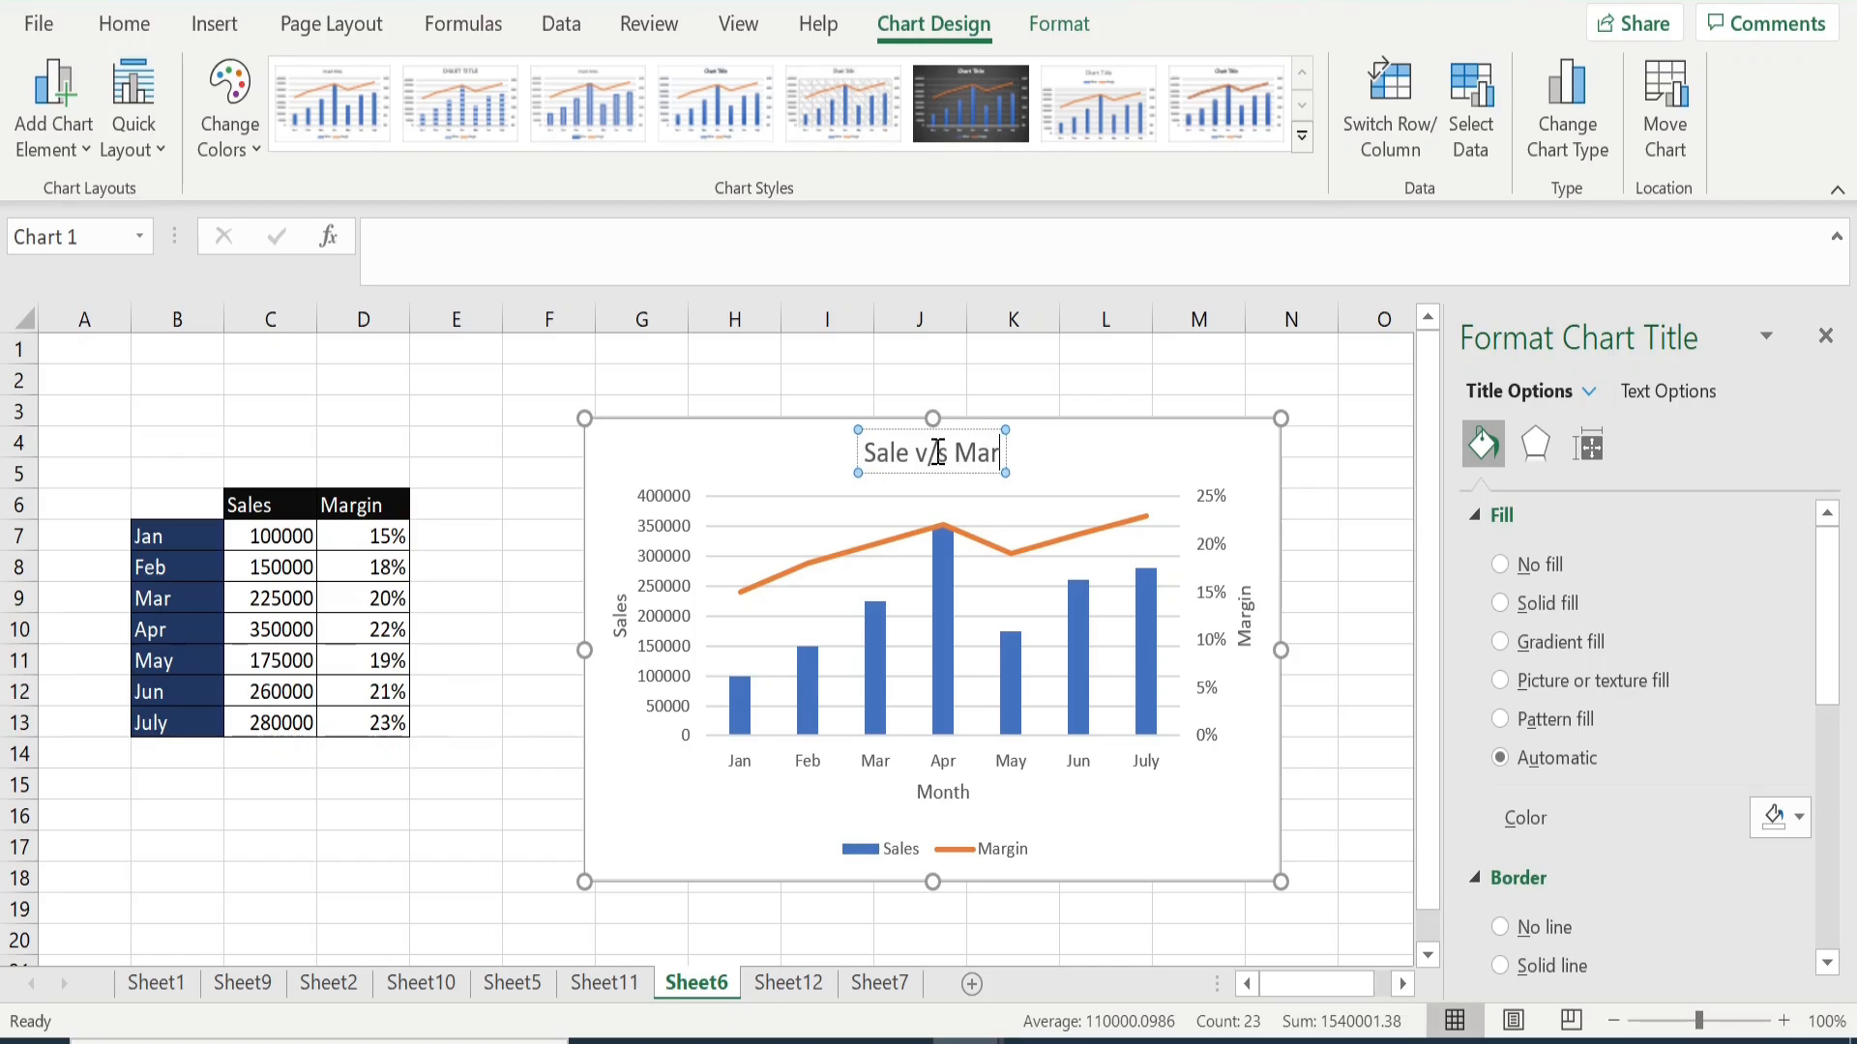
type("gin from")
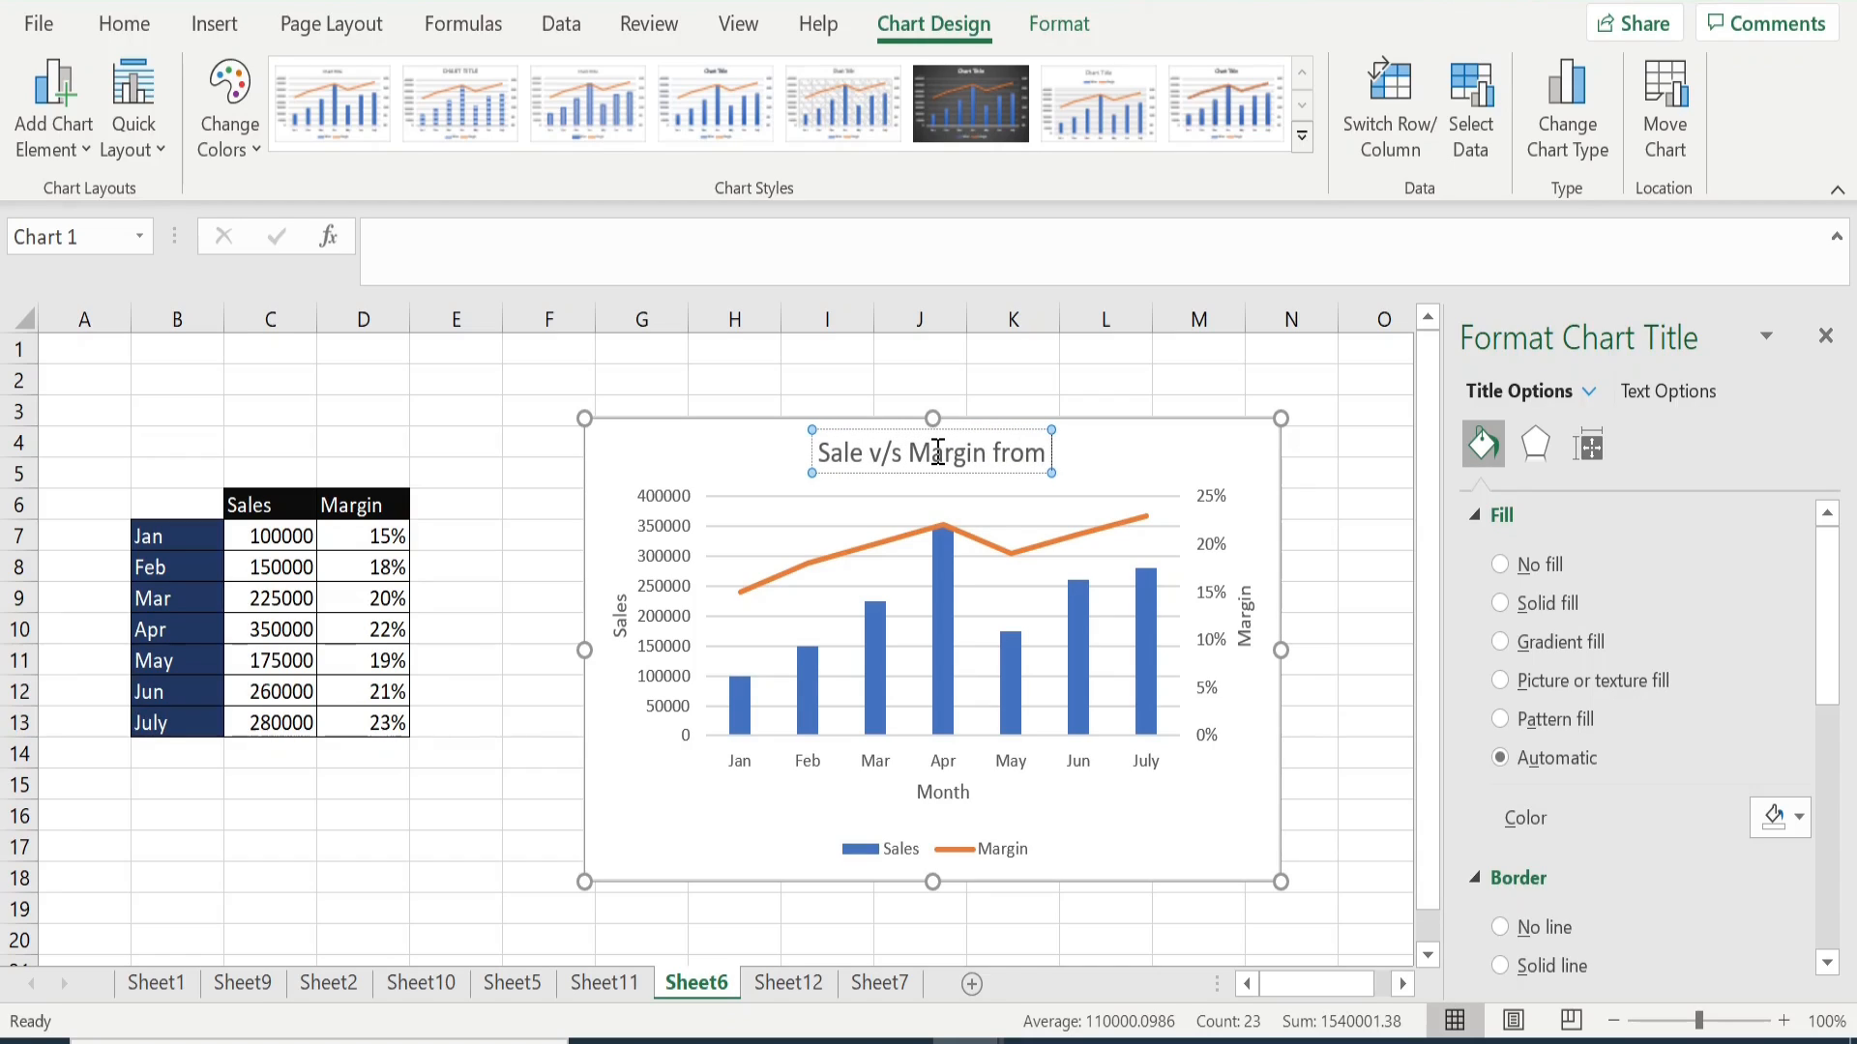
type(" Jan-")
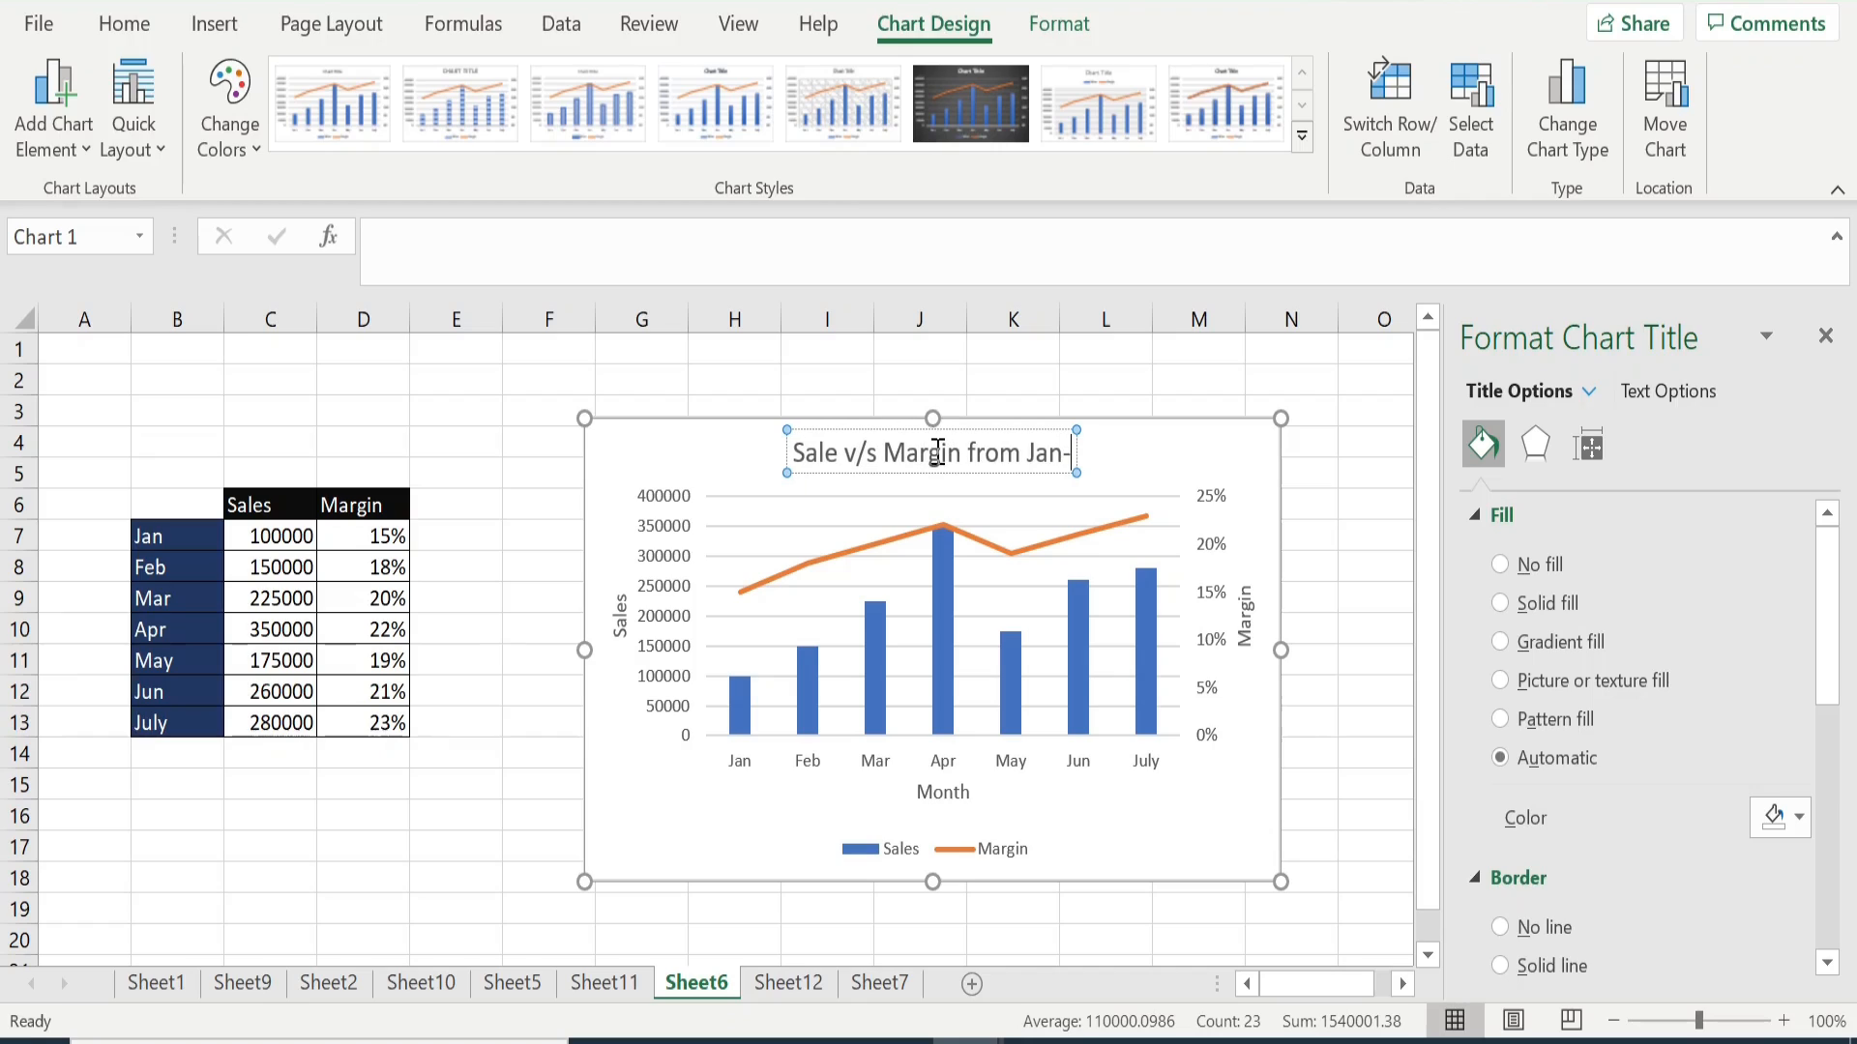
type("July")
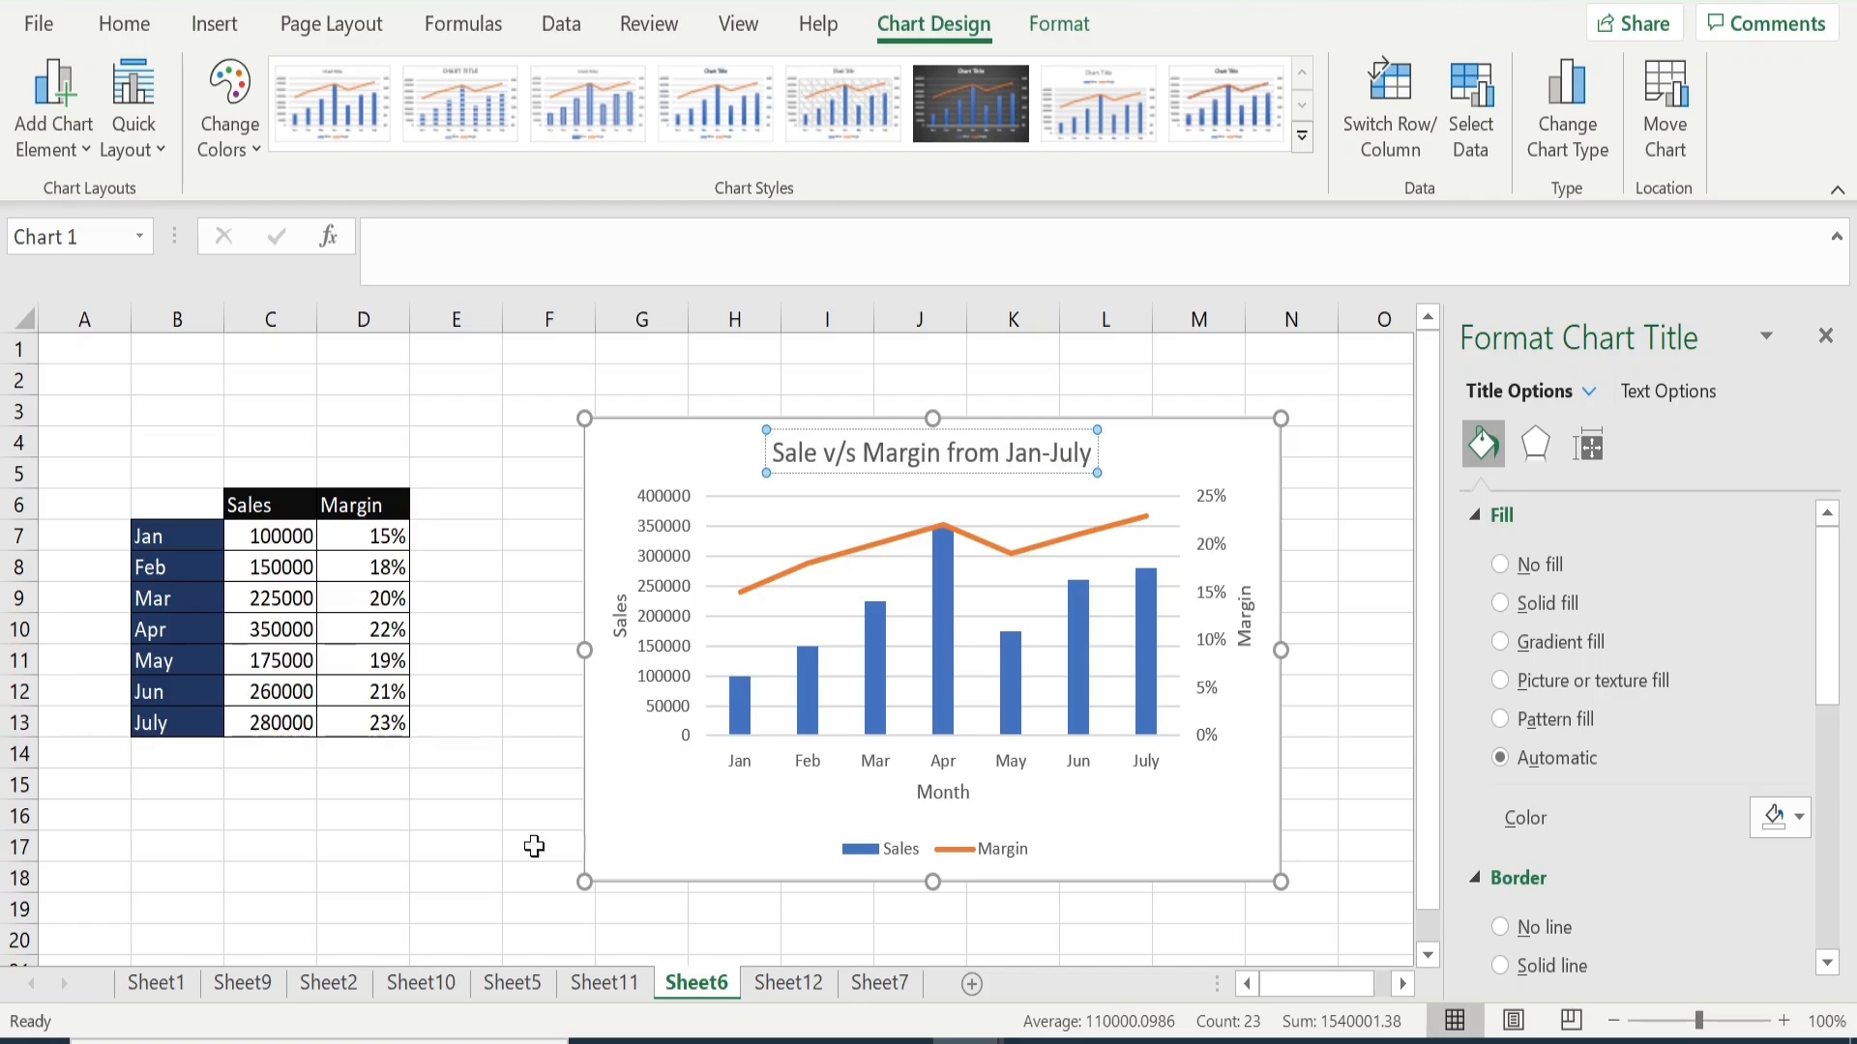
left_click(496, 844)
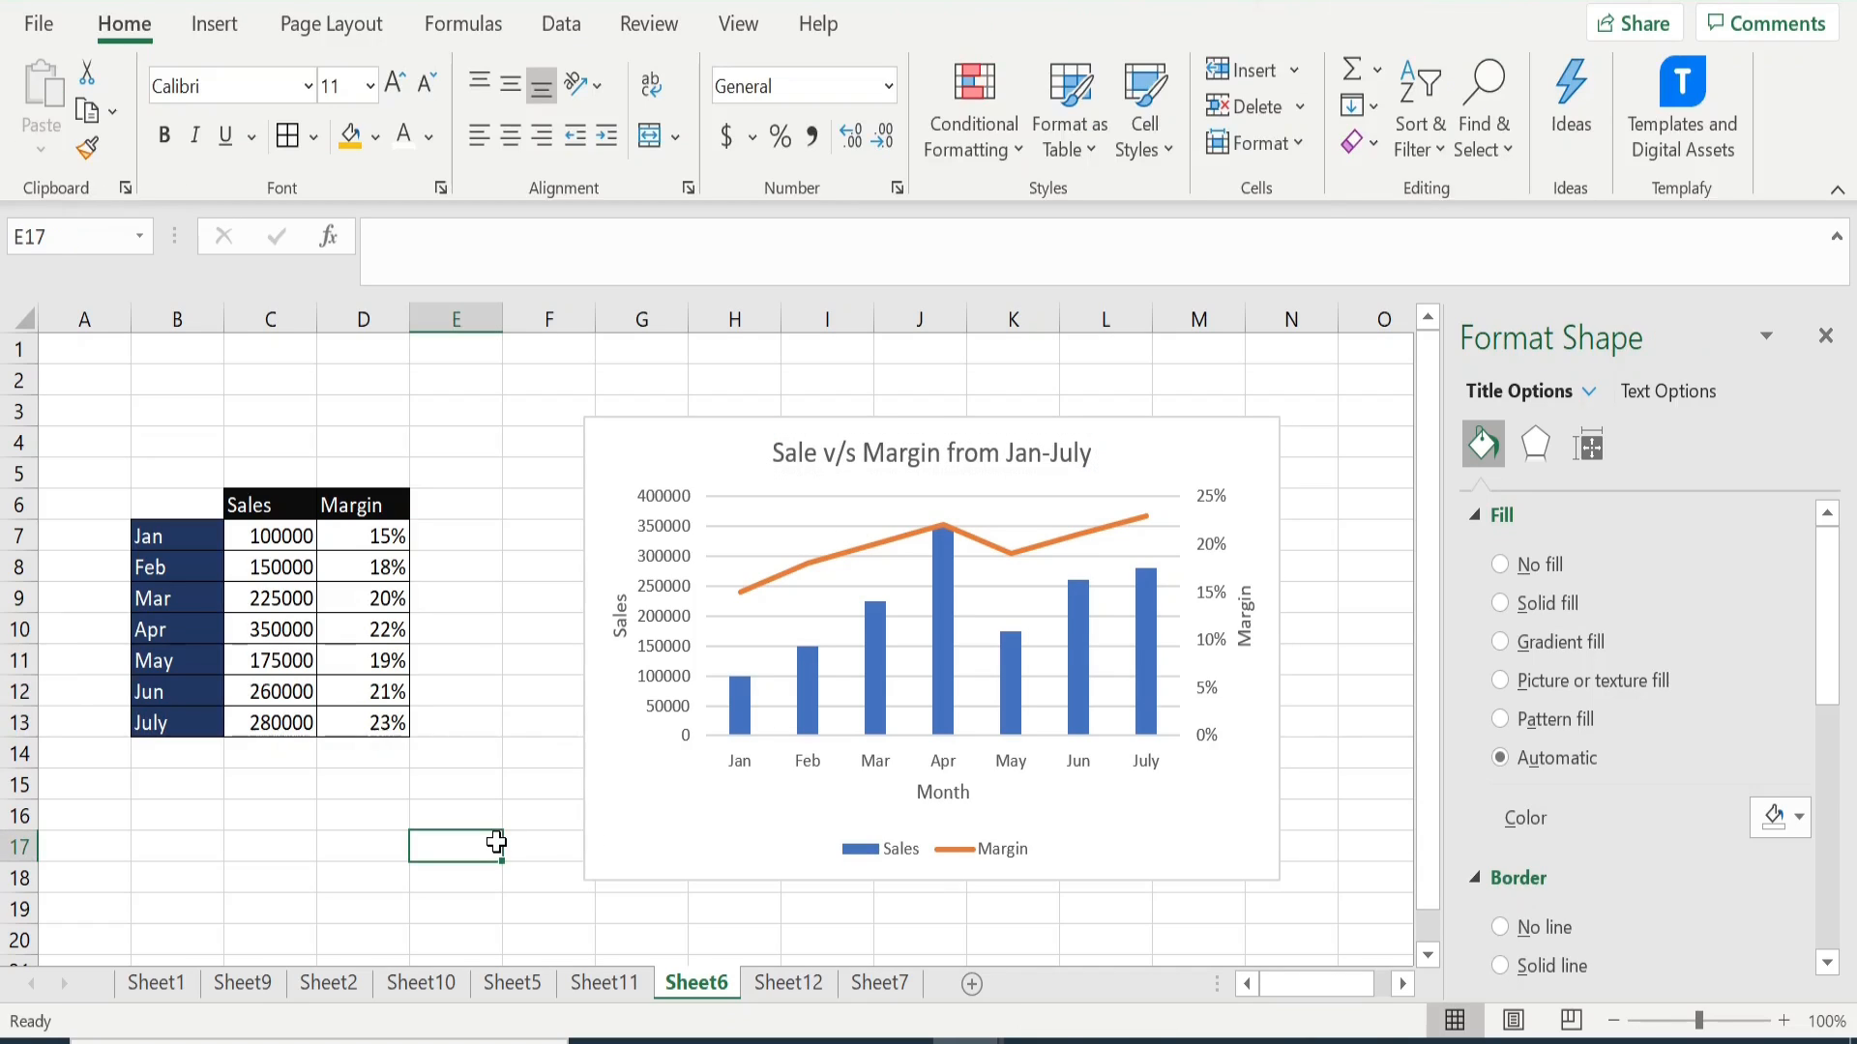
left_click(1828, 336)
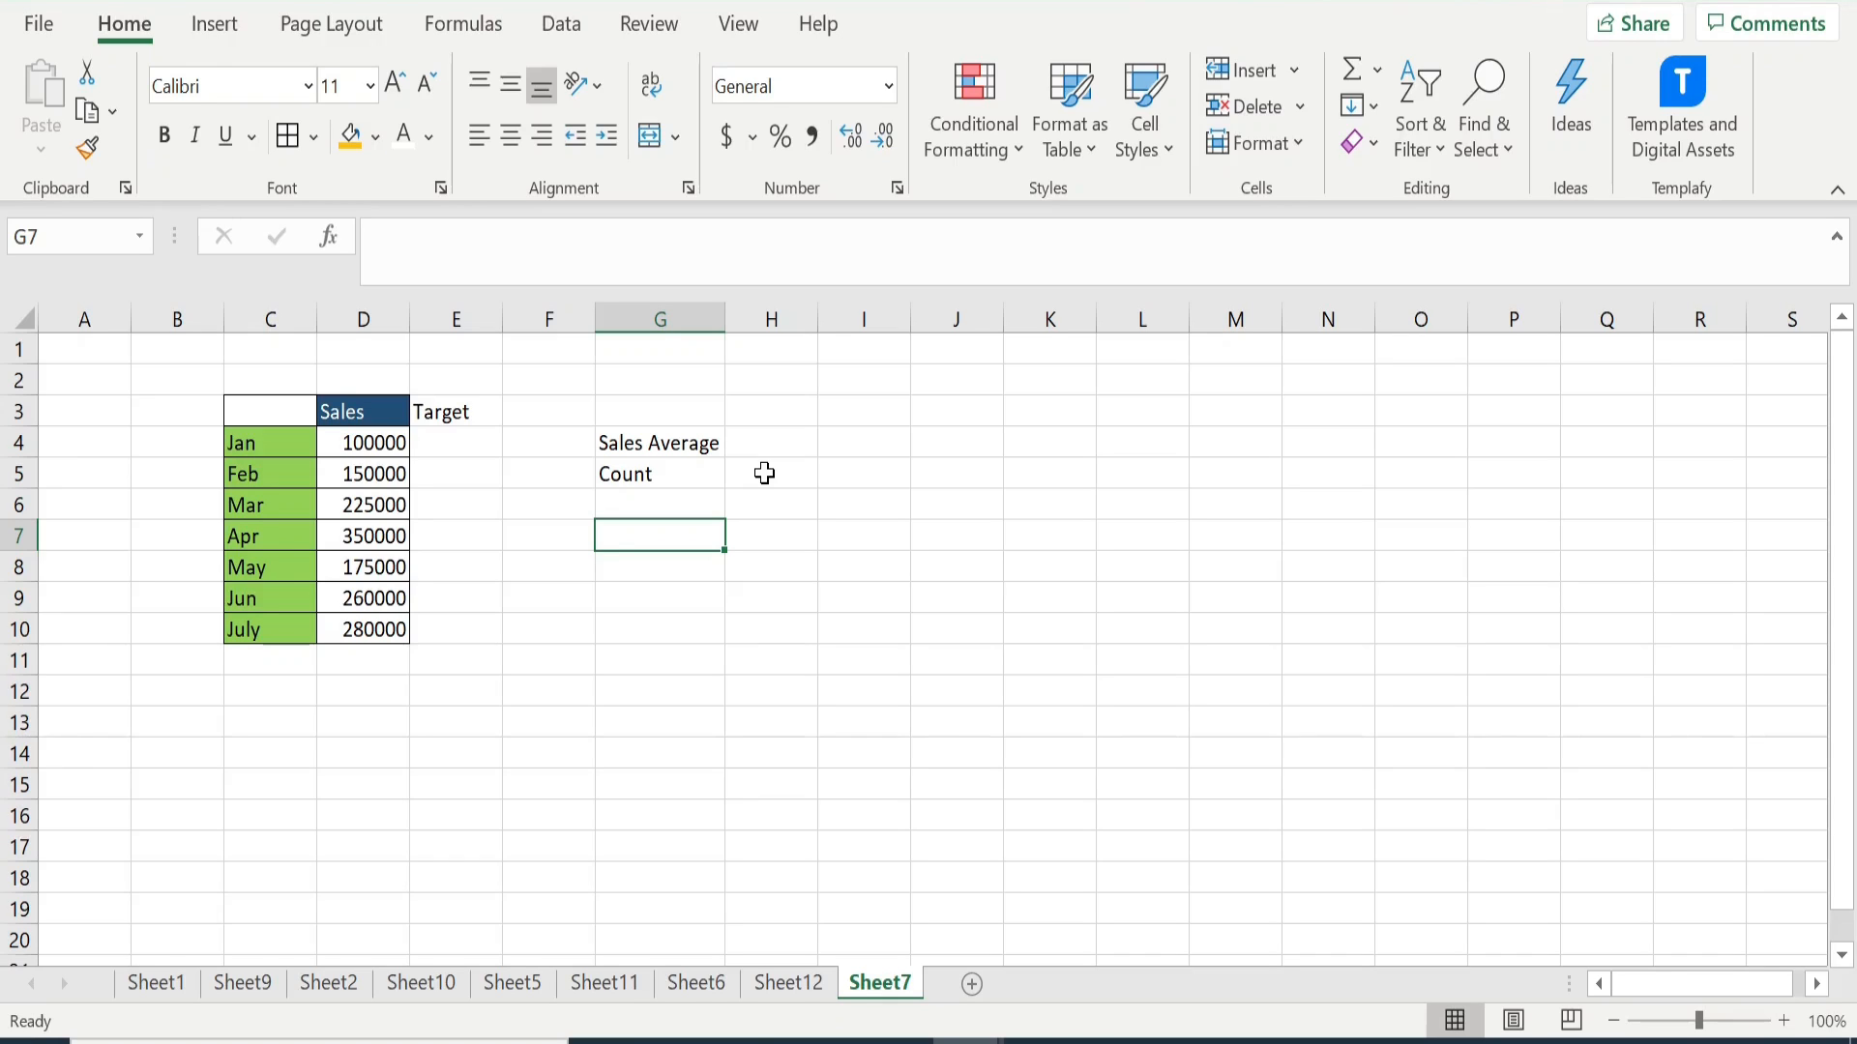
- Bold the Sales Average label in G4 and calculate the average of D4:D10 in H4
left_click(691, 451)
key("ctrl+b")
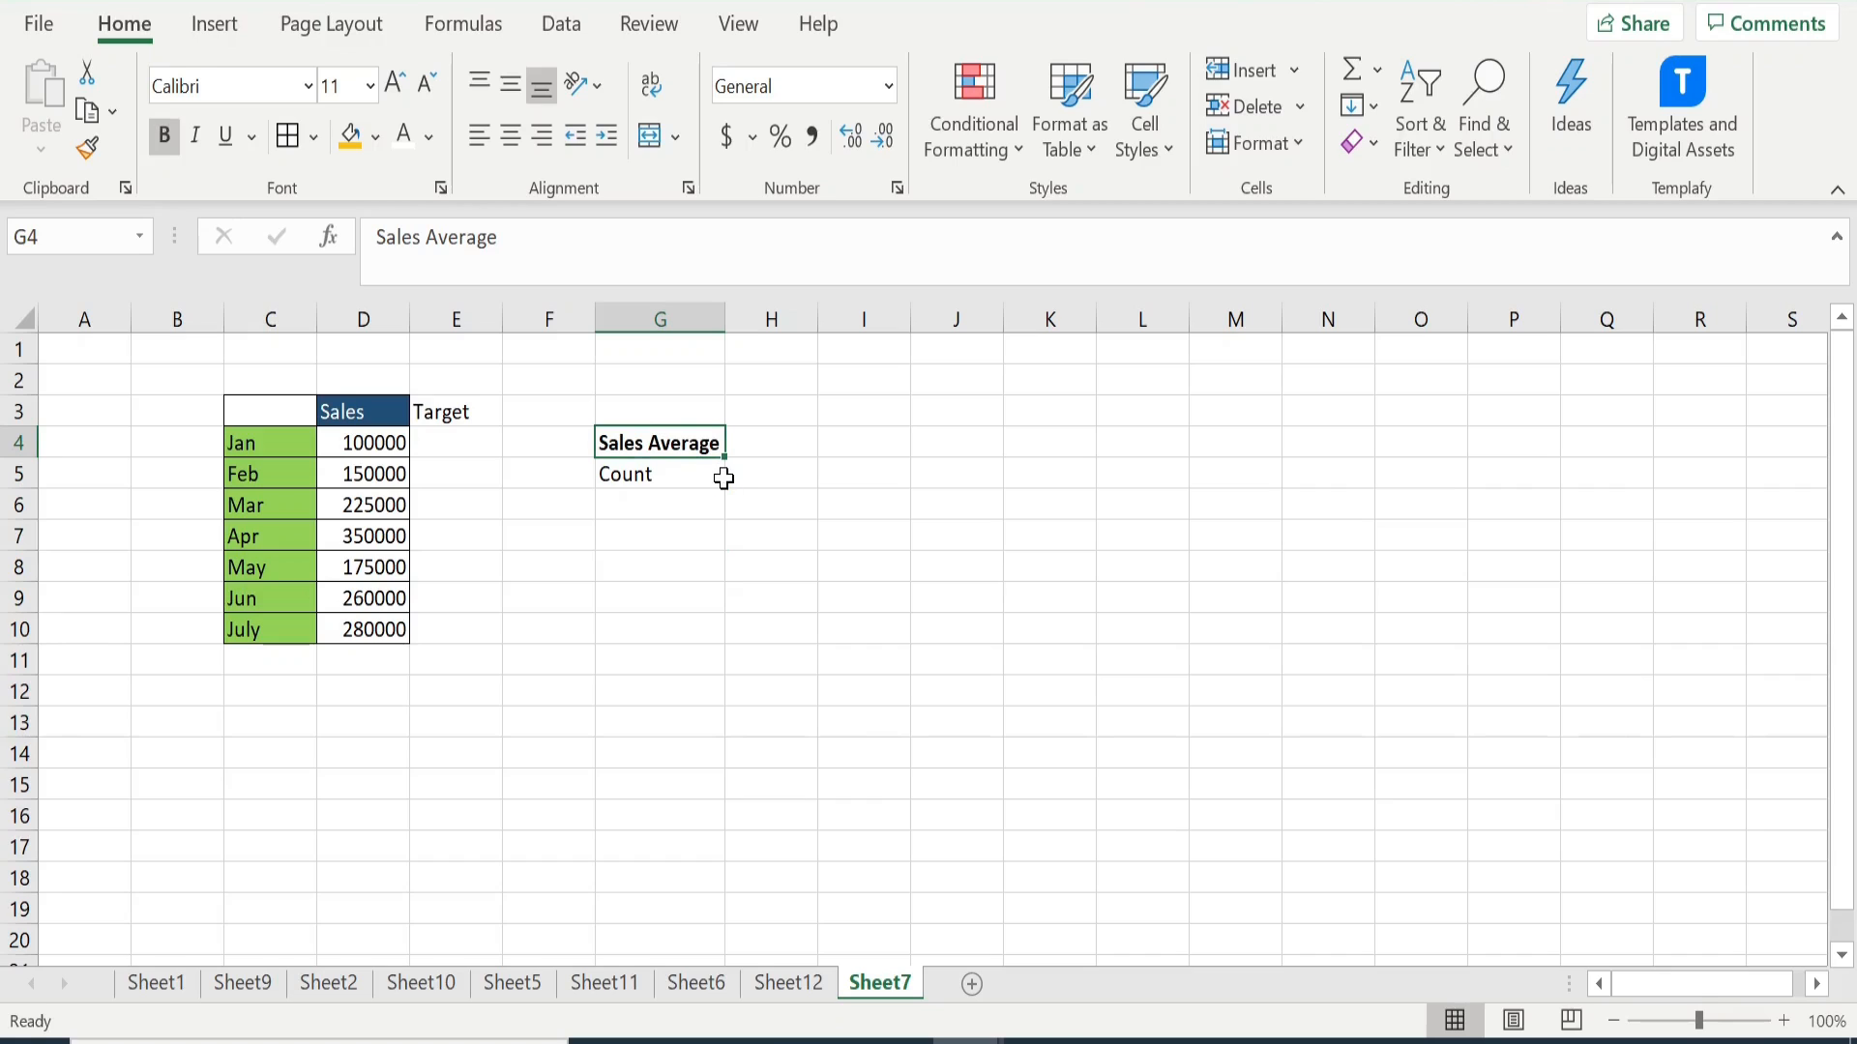
left_click(771, 444)
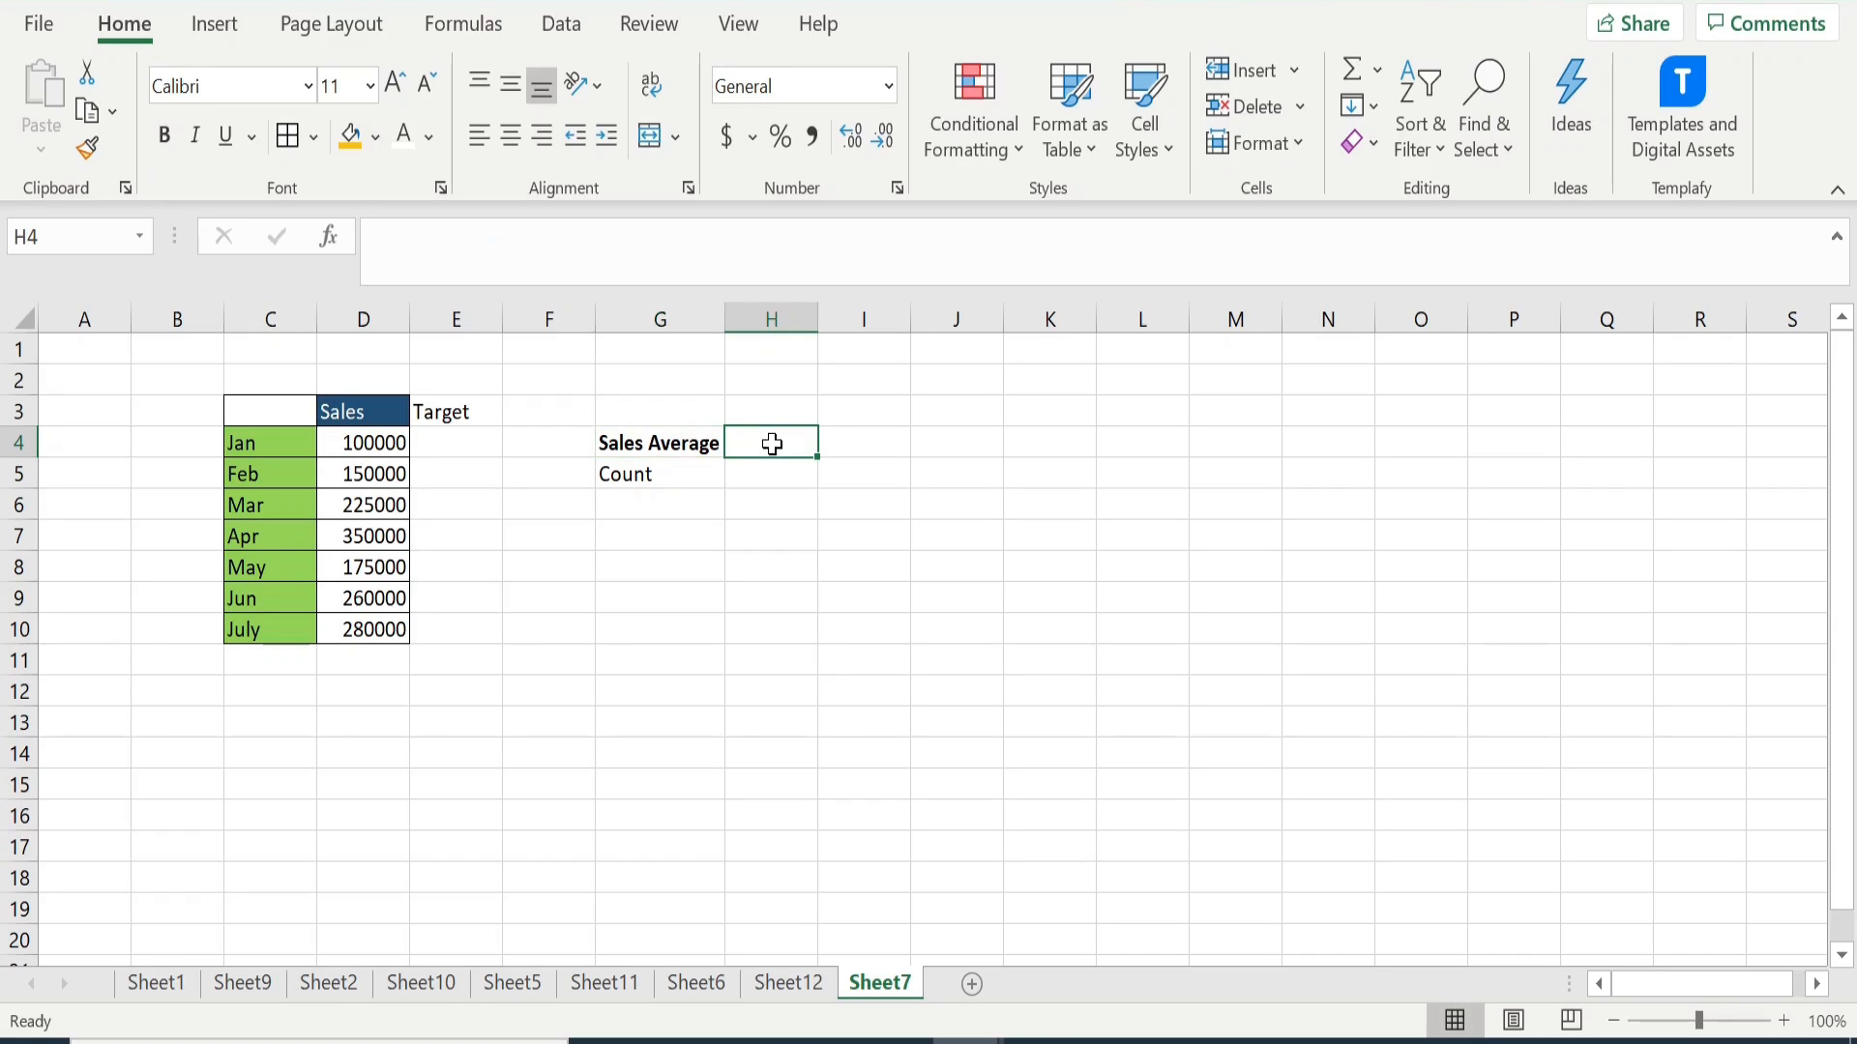
type("=Aver")
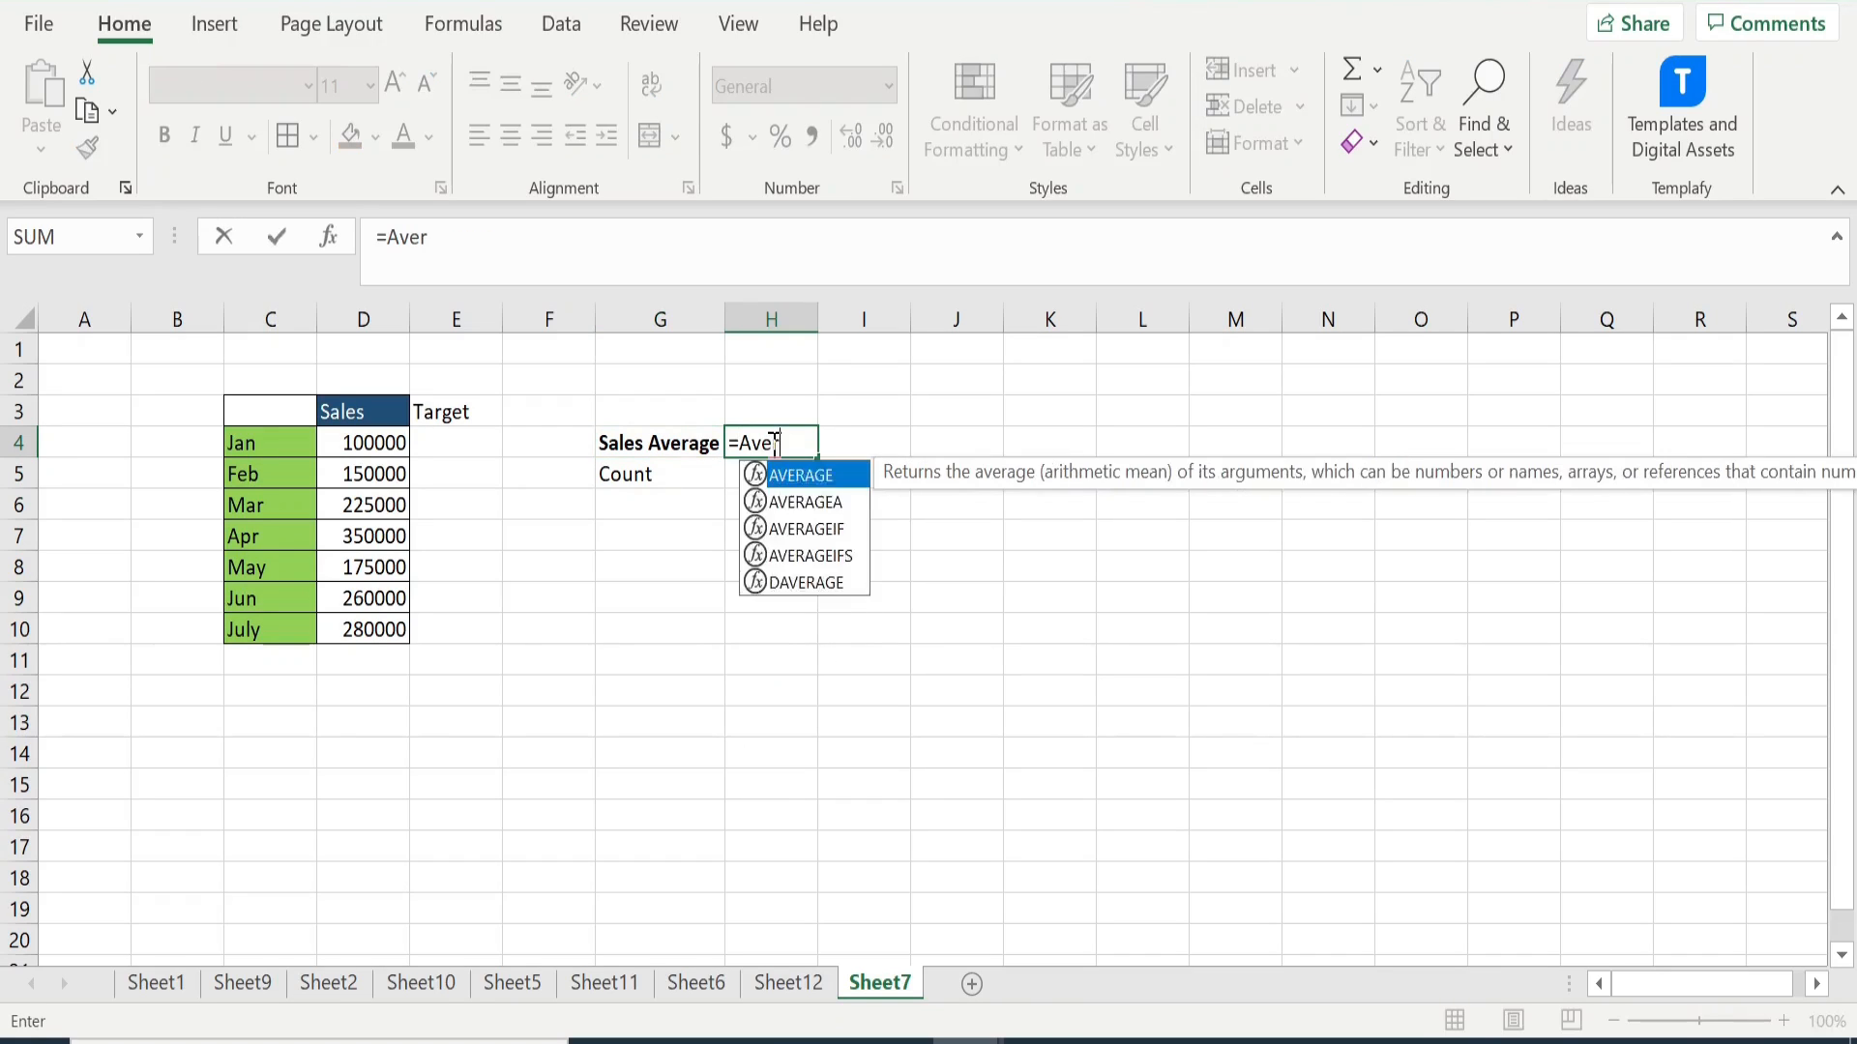
type("g")
key("BackSpace")
type("age")
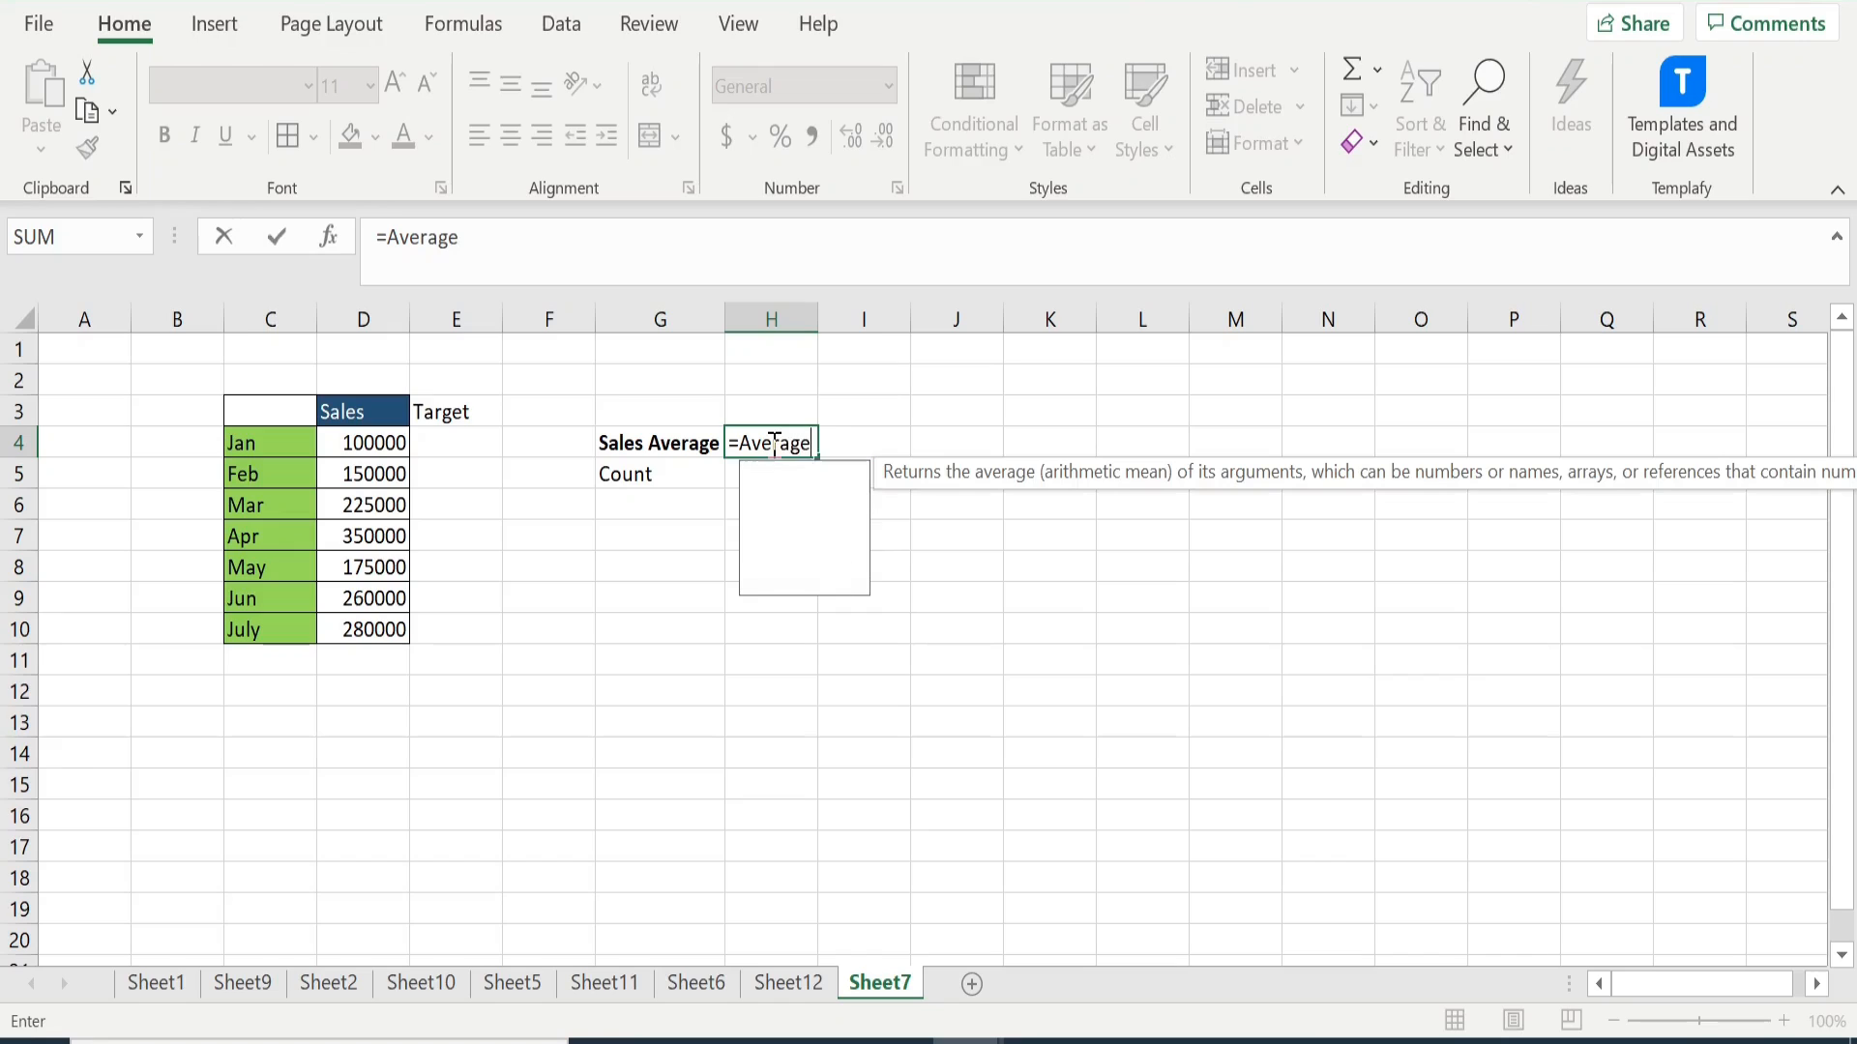
type("(")
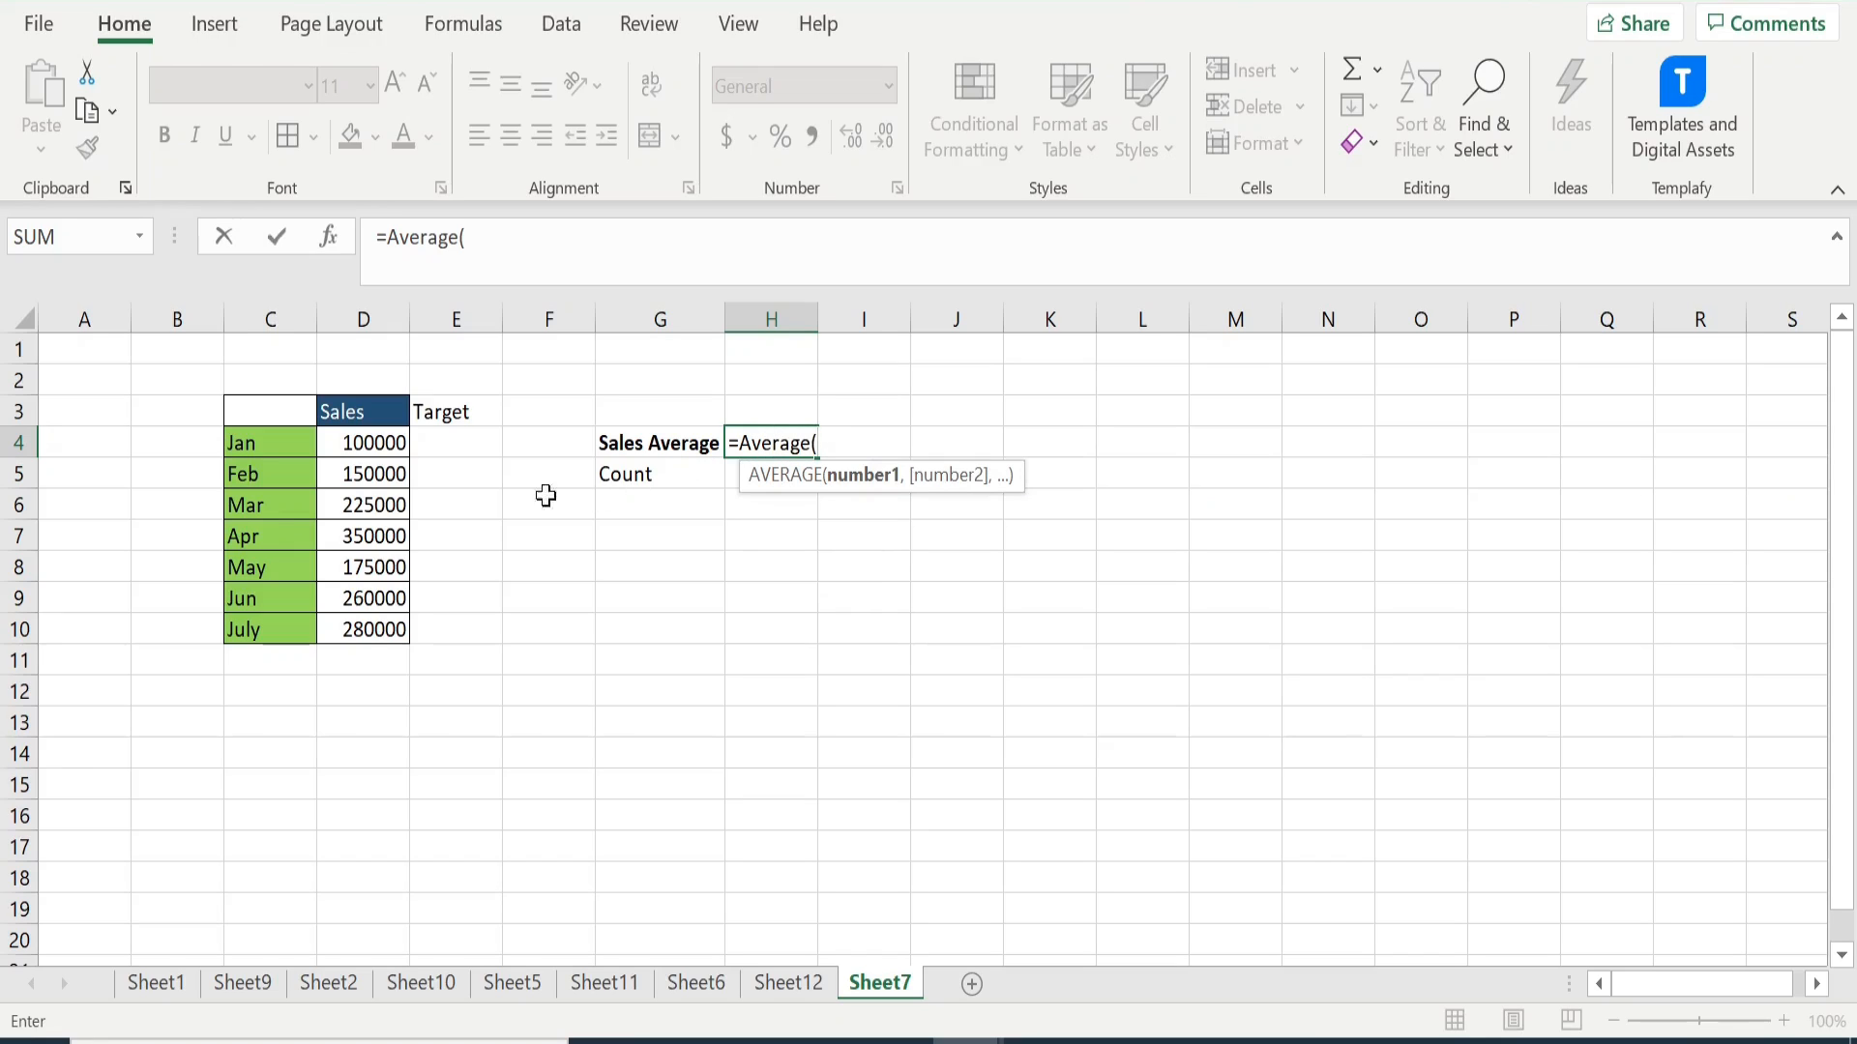
left_click_drag(387, 446, 388, 626)
key("Return")
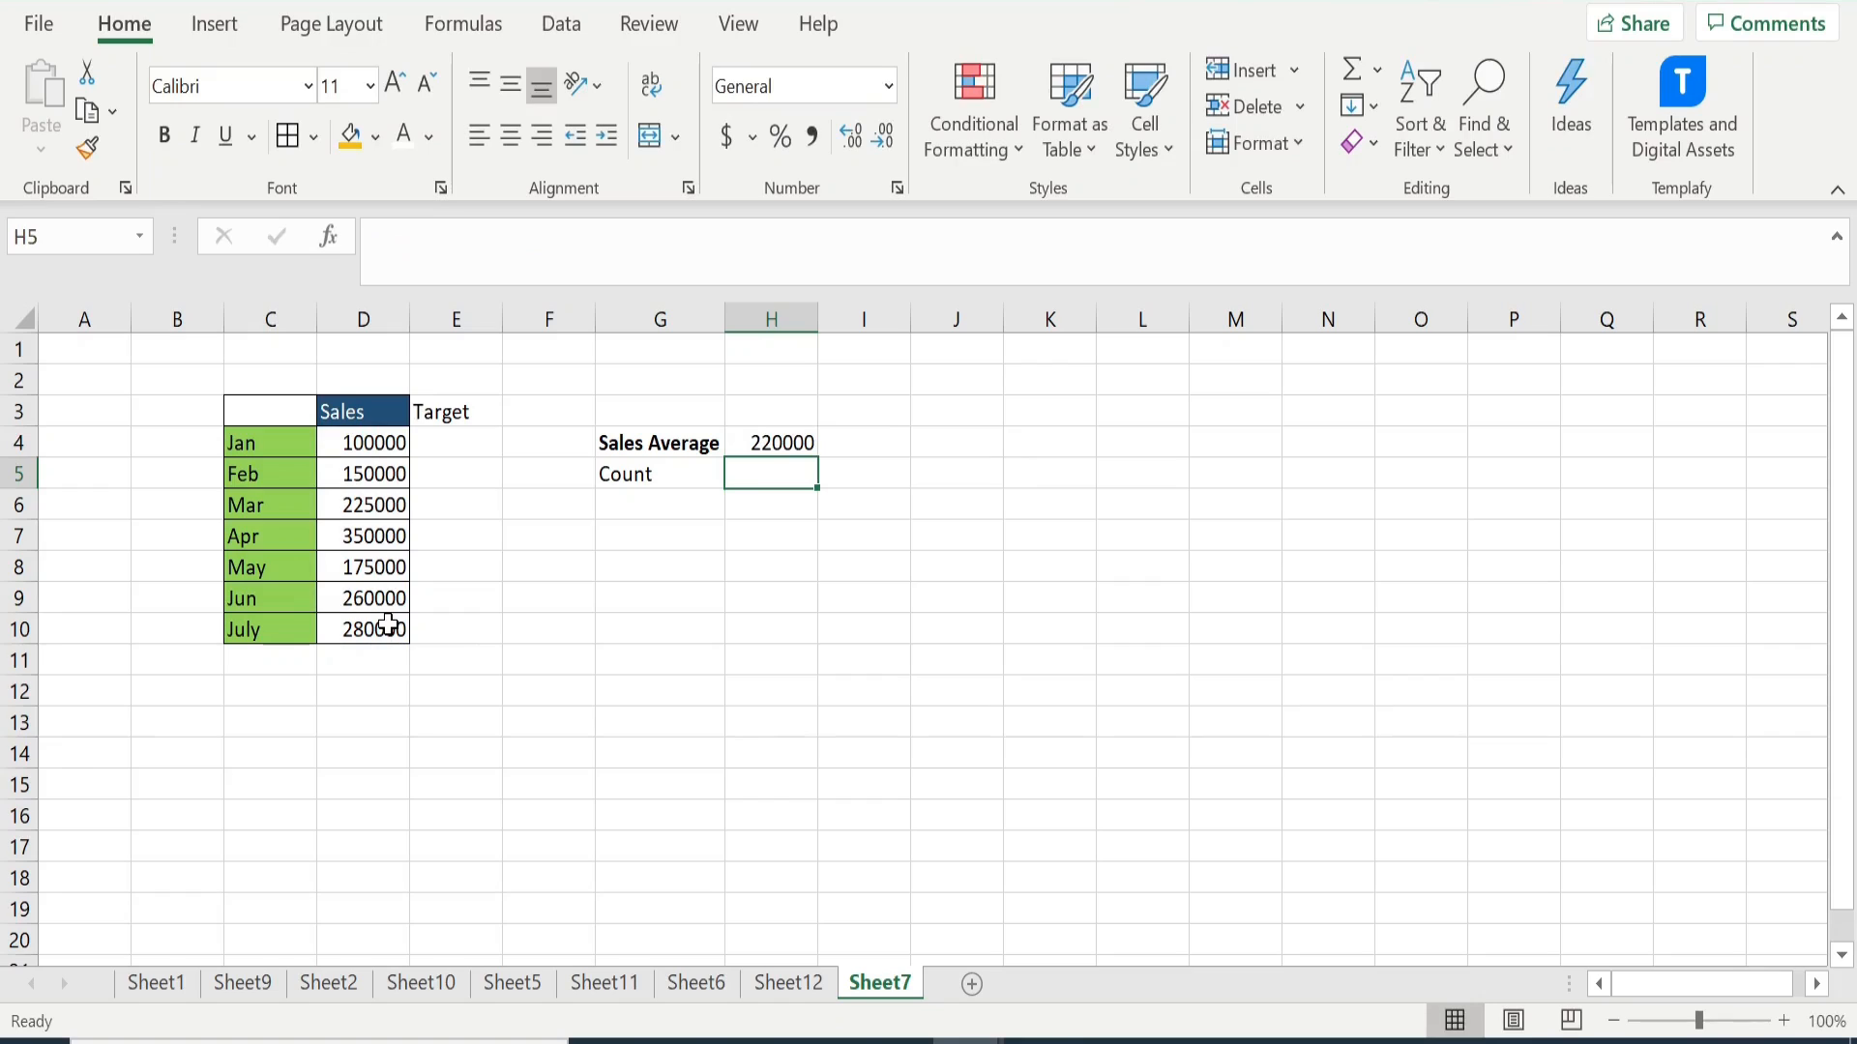
left_click(766, 441)
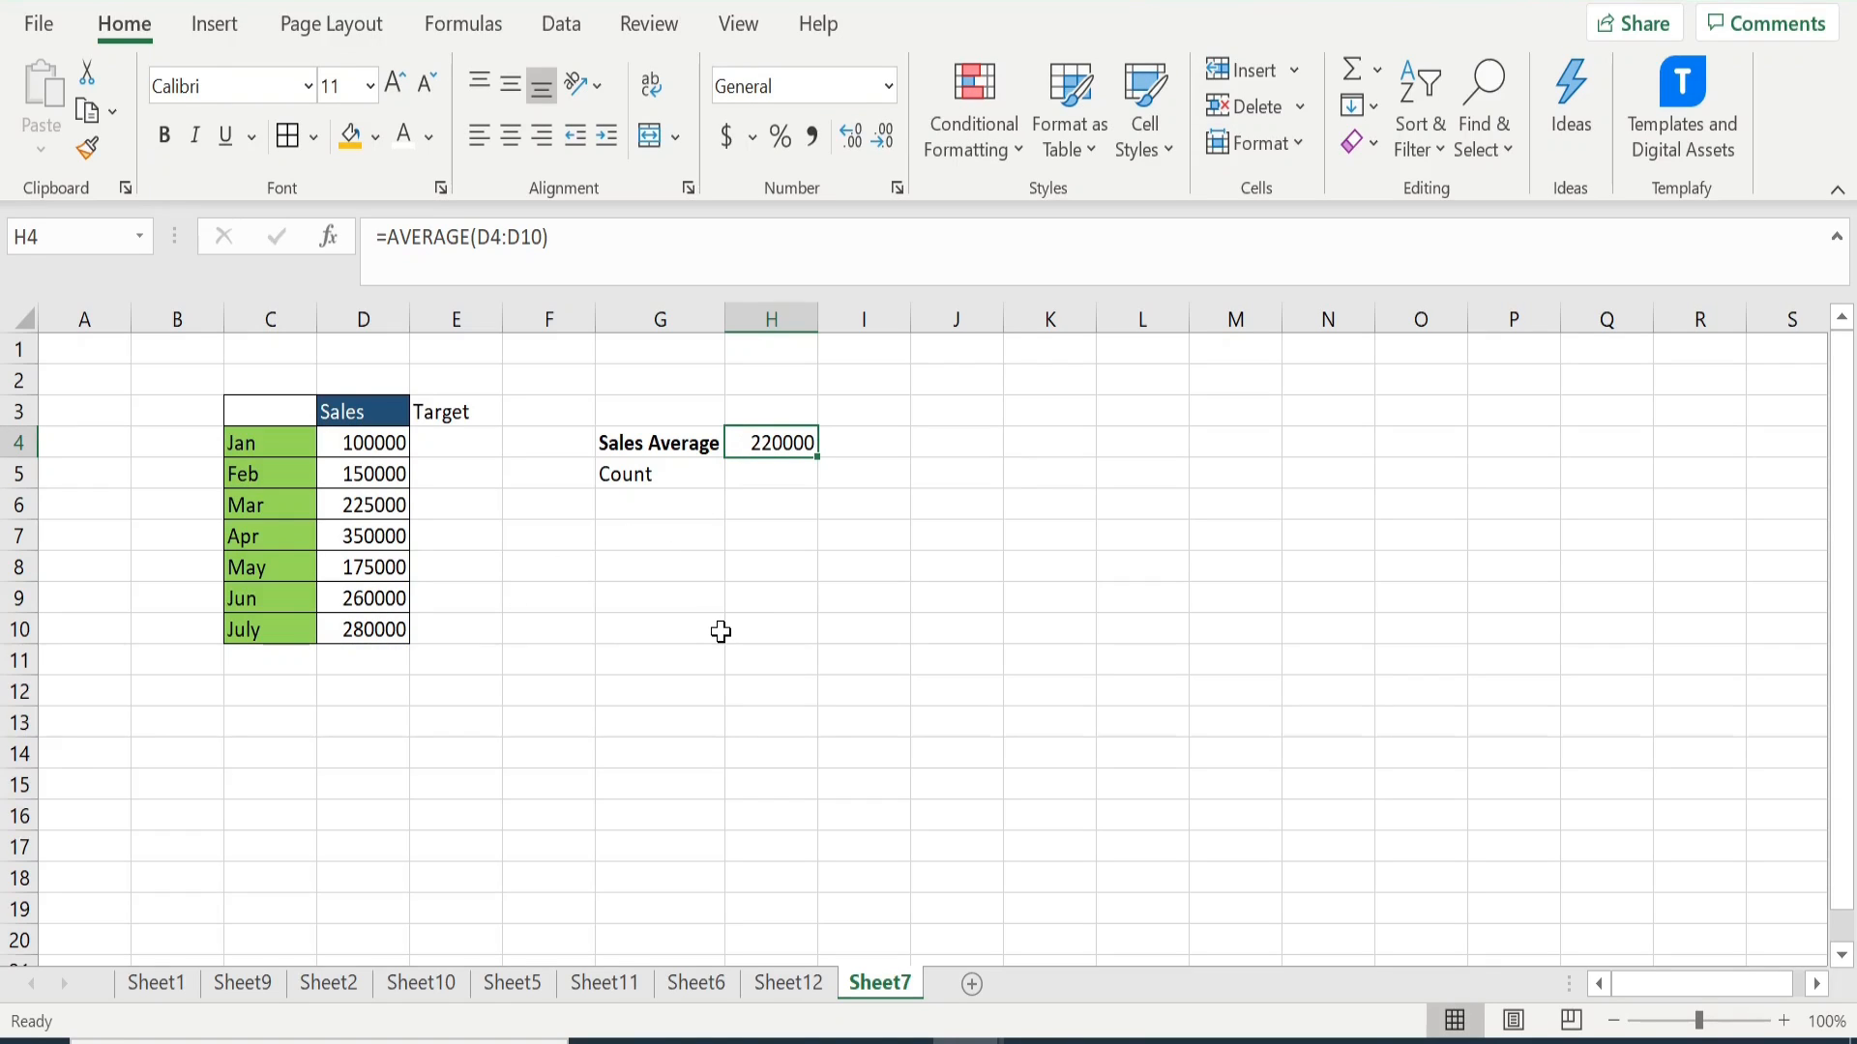
- Bold the Count label in G5 and count the sales values D4:D10 in H5
left_click(655, 473)
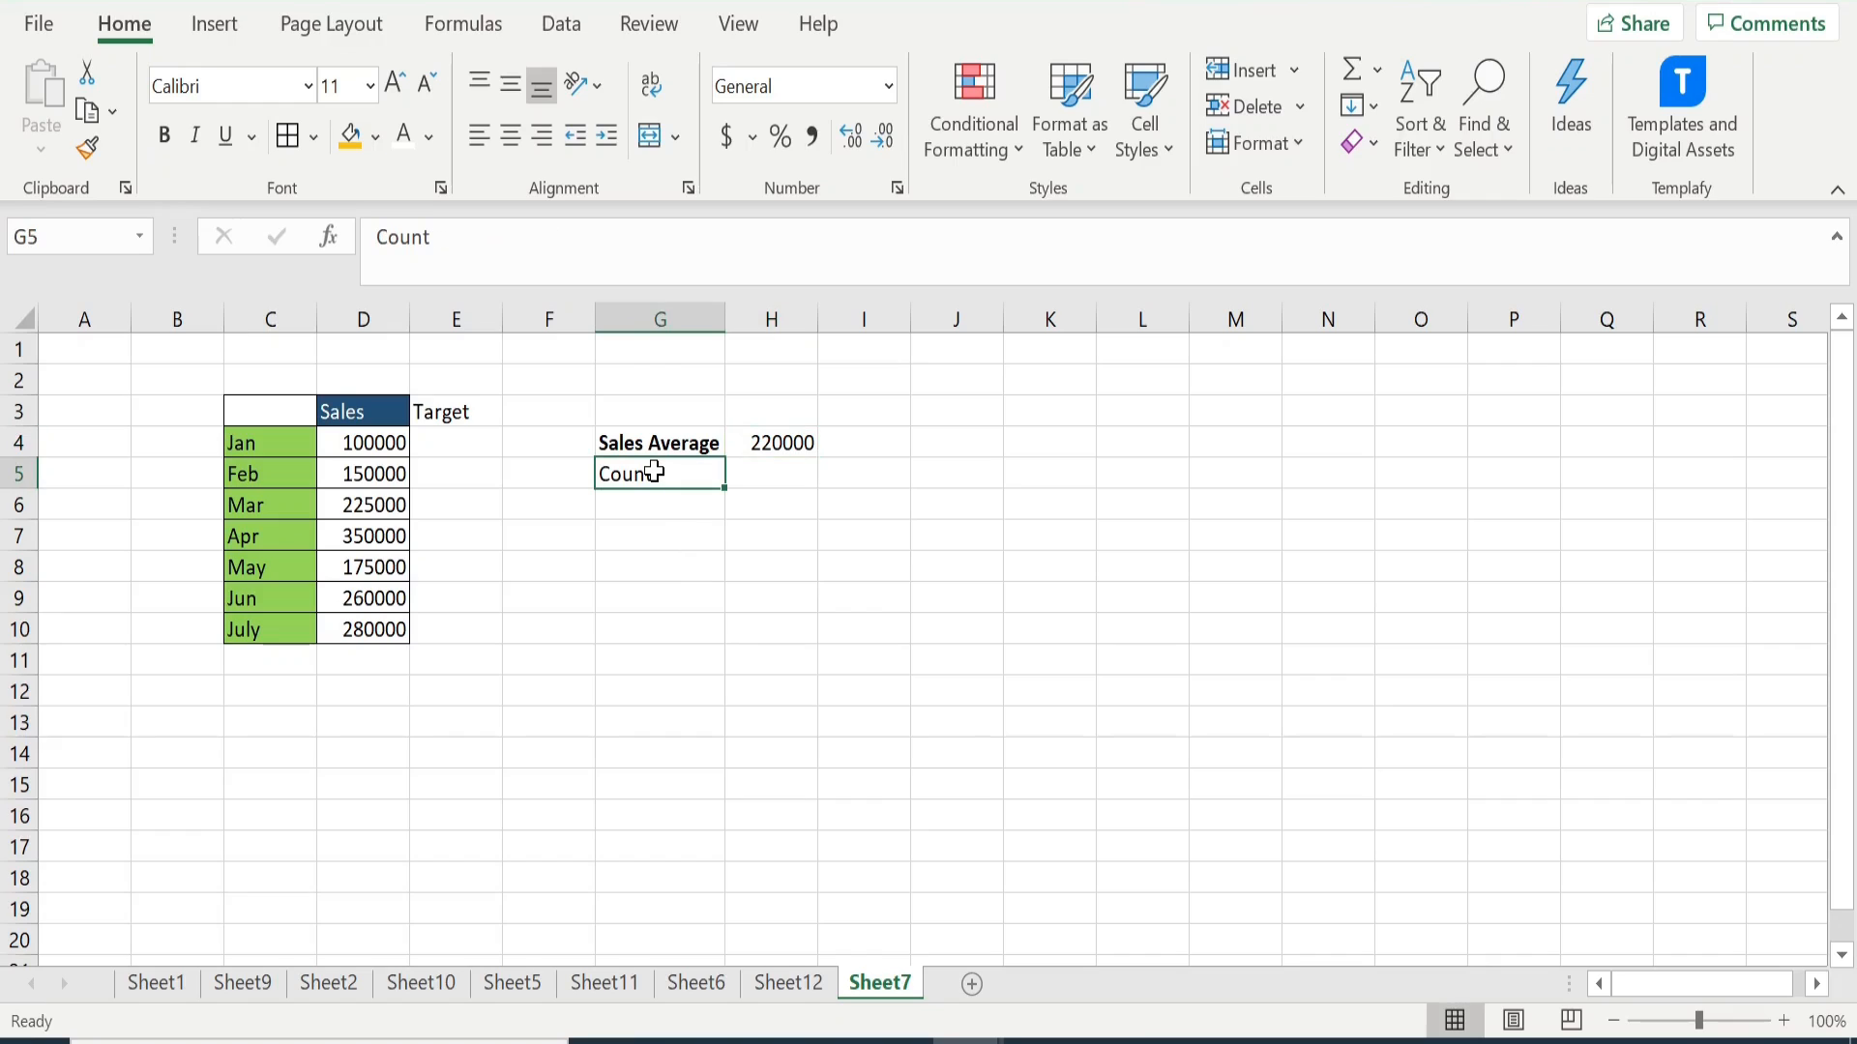
key("ctrl+b")
left_click(763, 479)
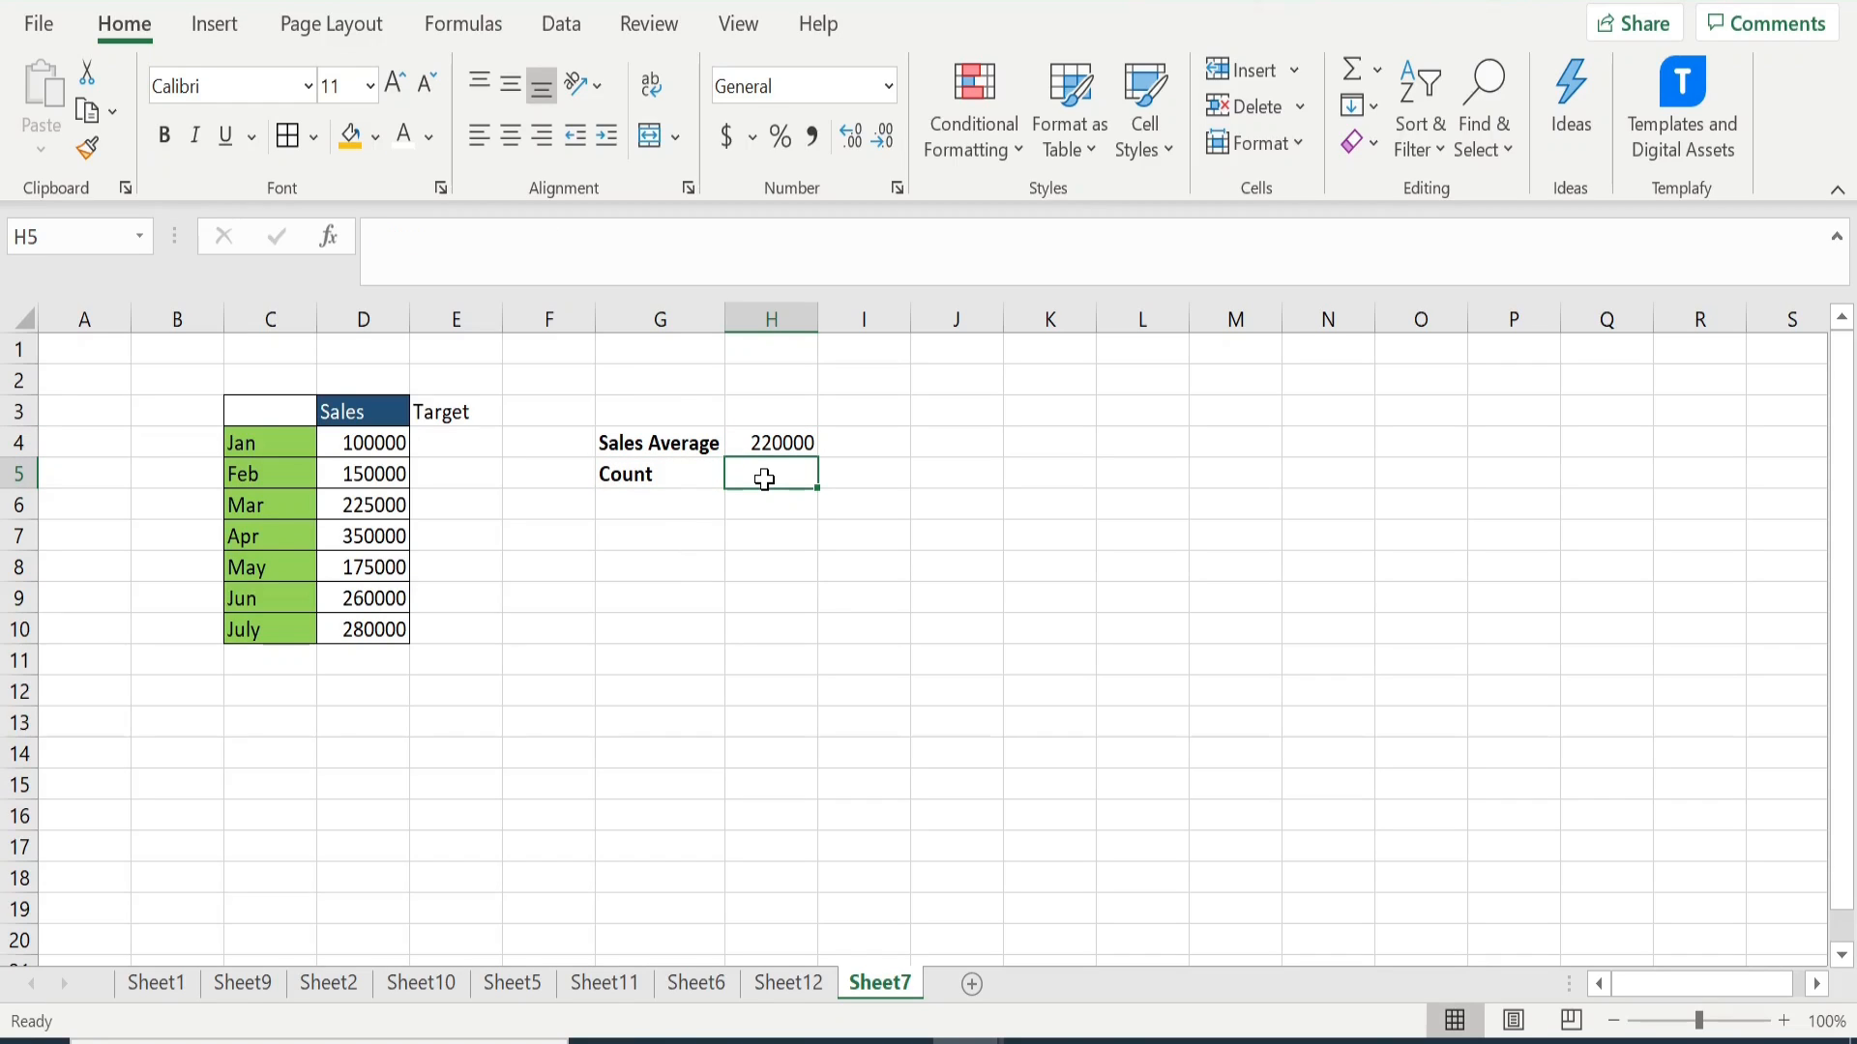
type("=C")
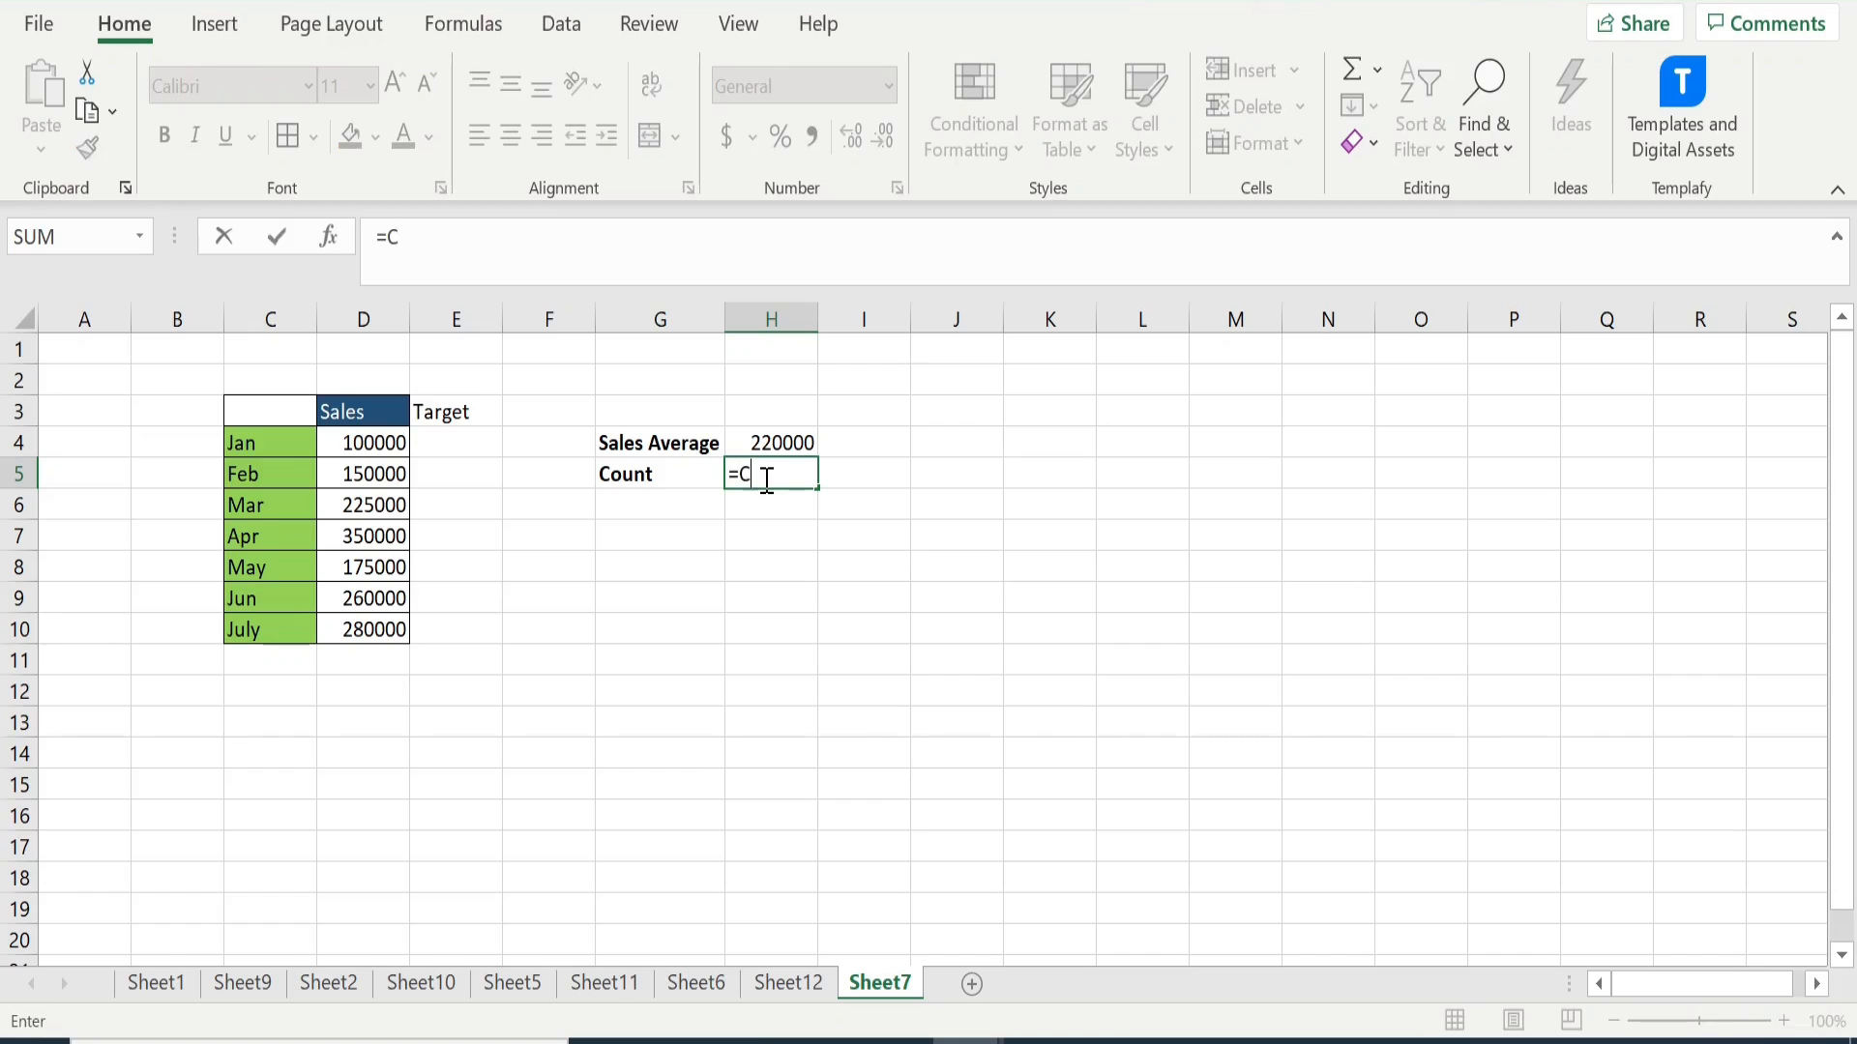
type("ount(")
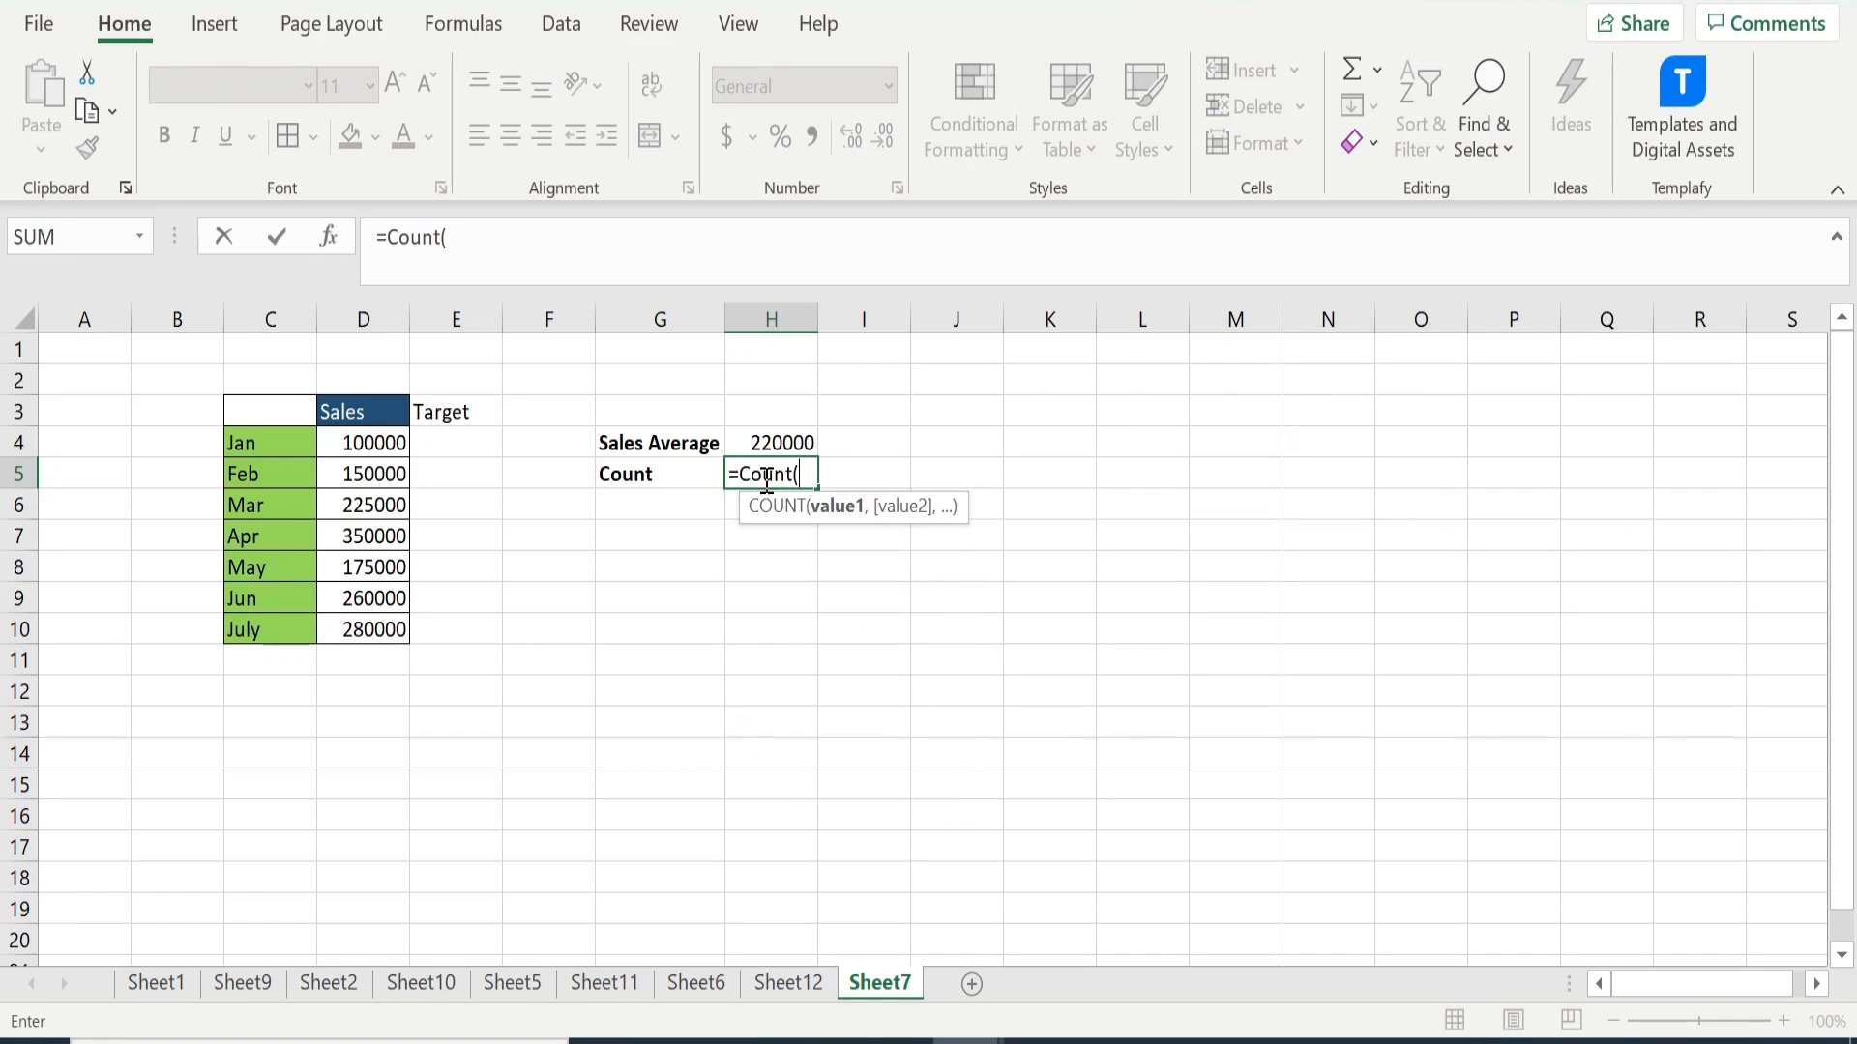
left_click_drag(392, 445, 392, 626)
type(")")
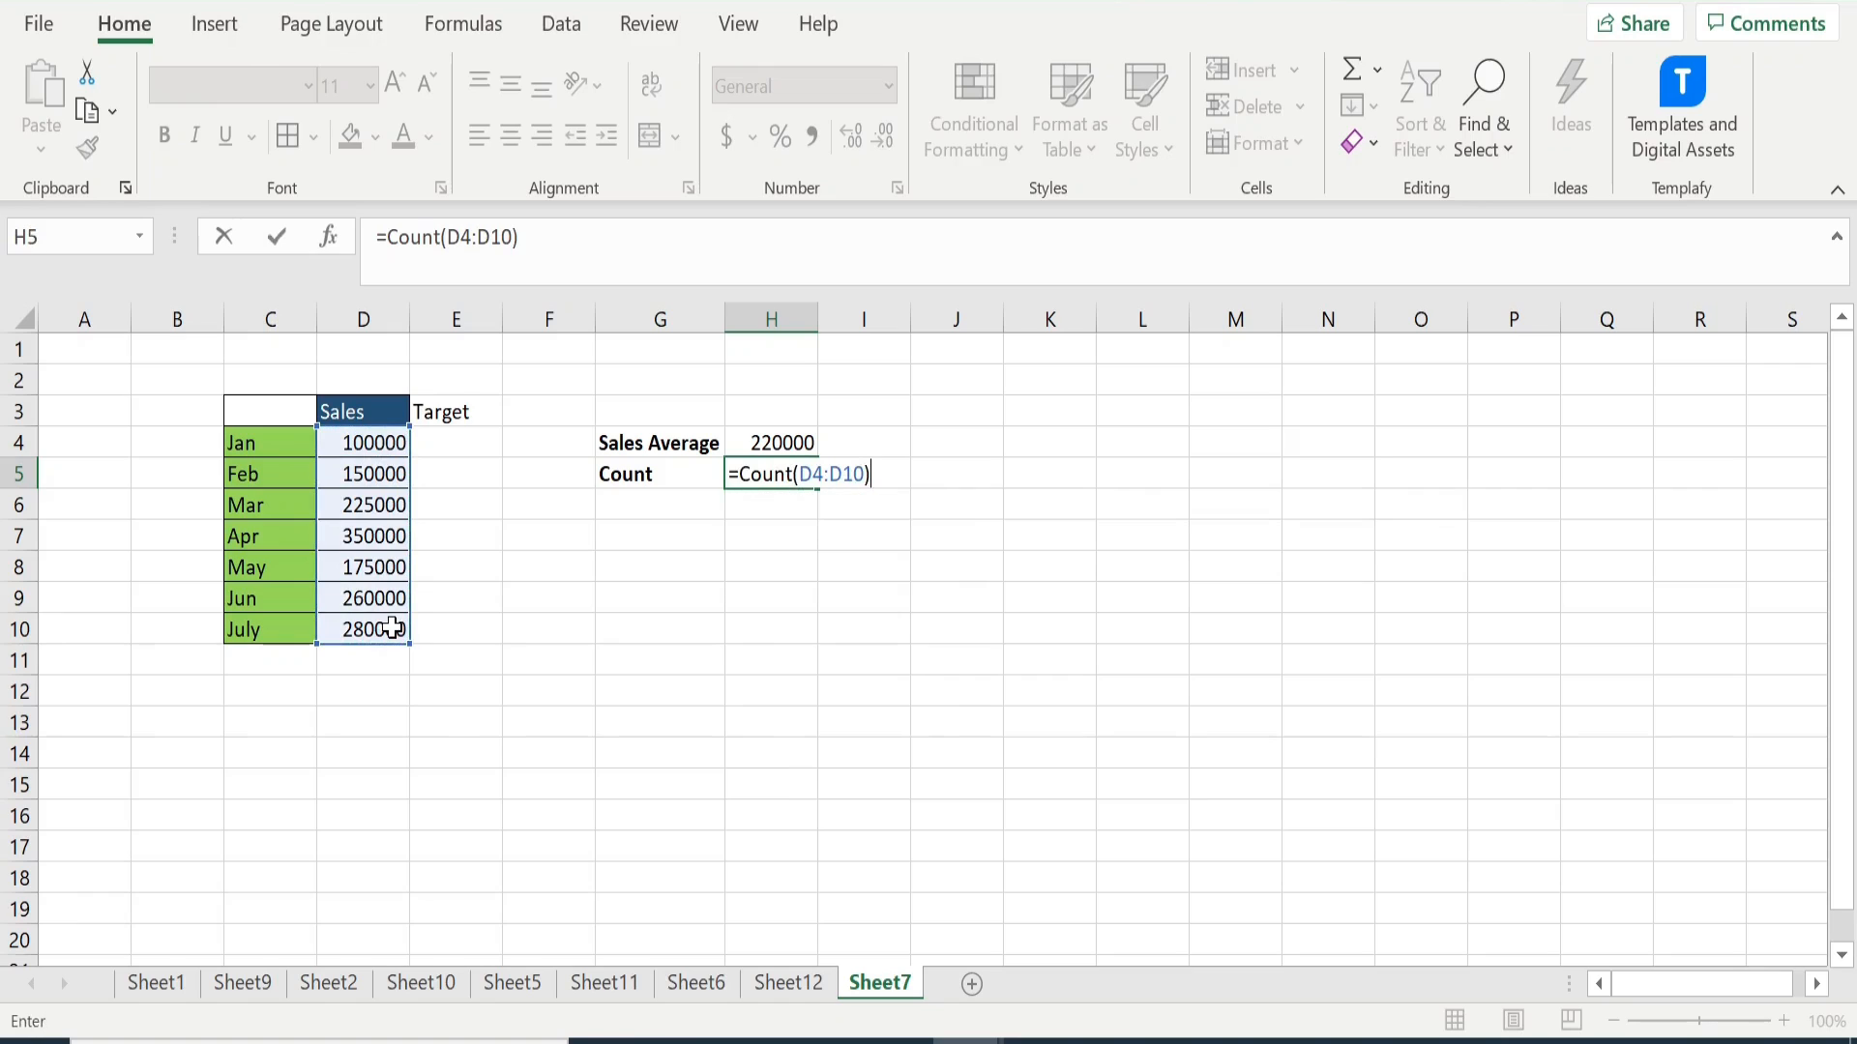
key("Return")
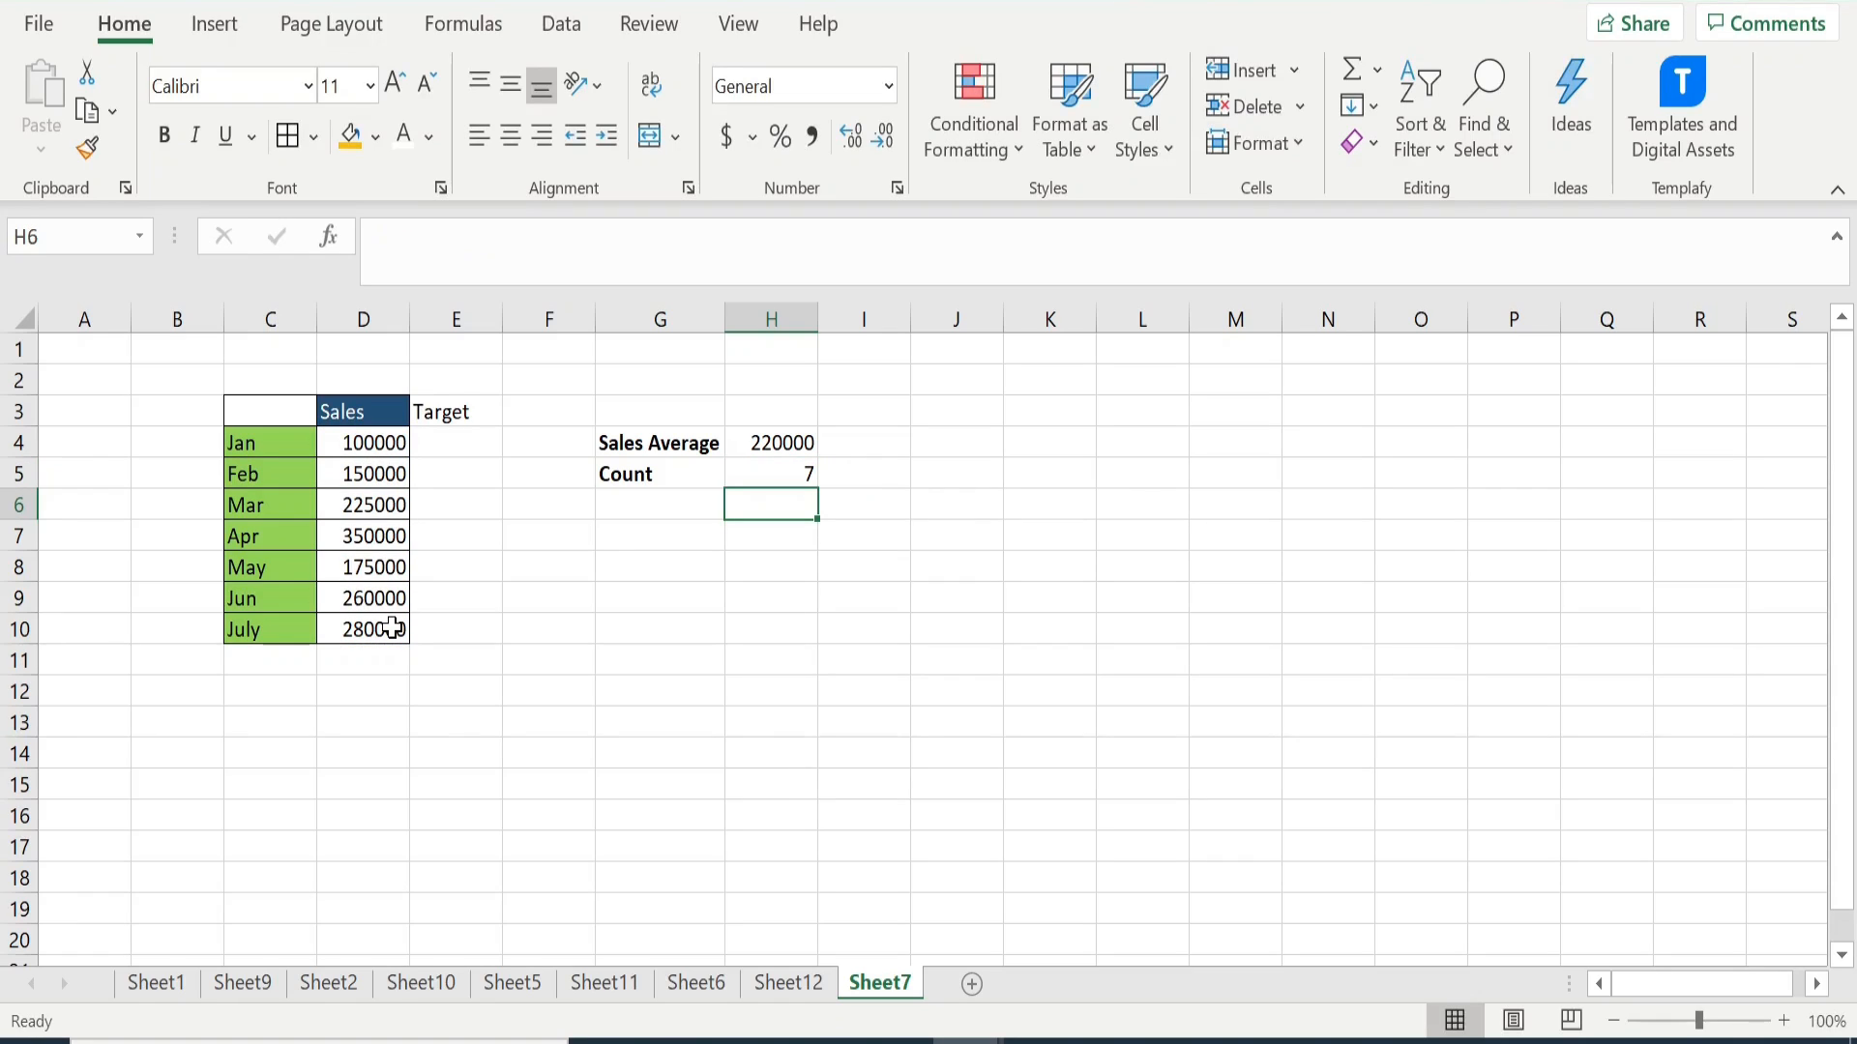
left_click_drag(351, 443, 357, 625)
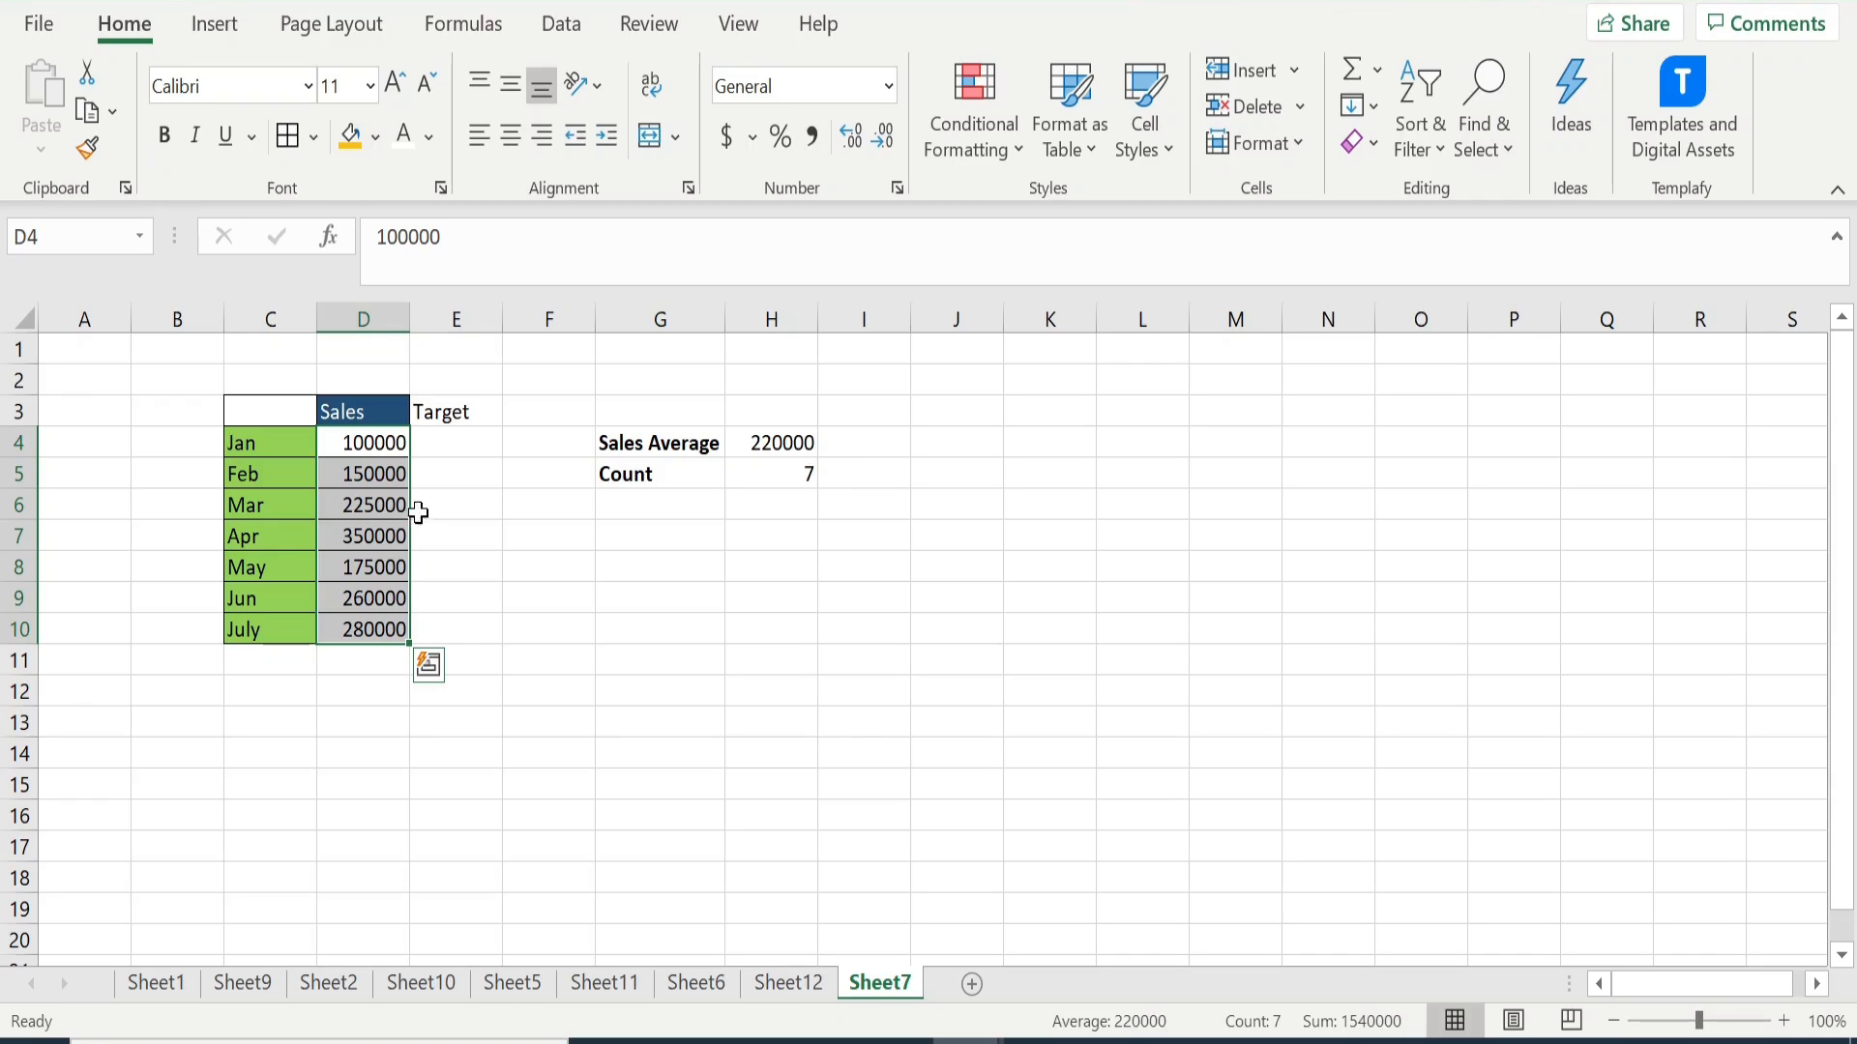
- Bold the Target header in E3 and enter the formula =IF(D4>H4, D4, "") in E4
left_click(428, 414)
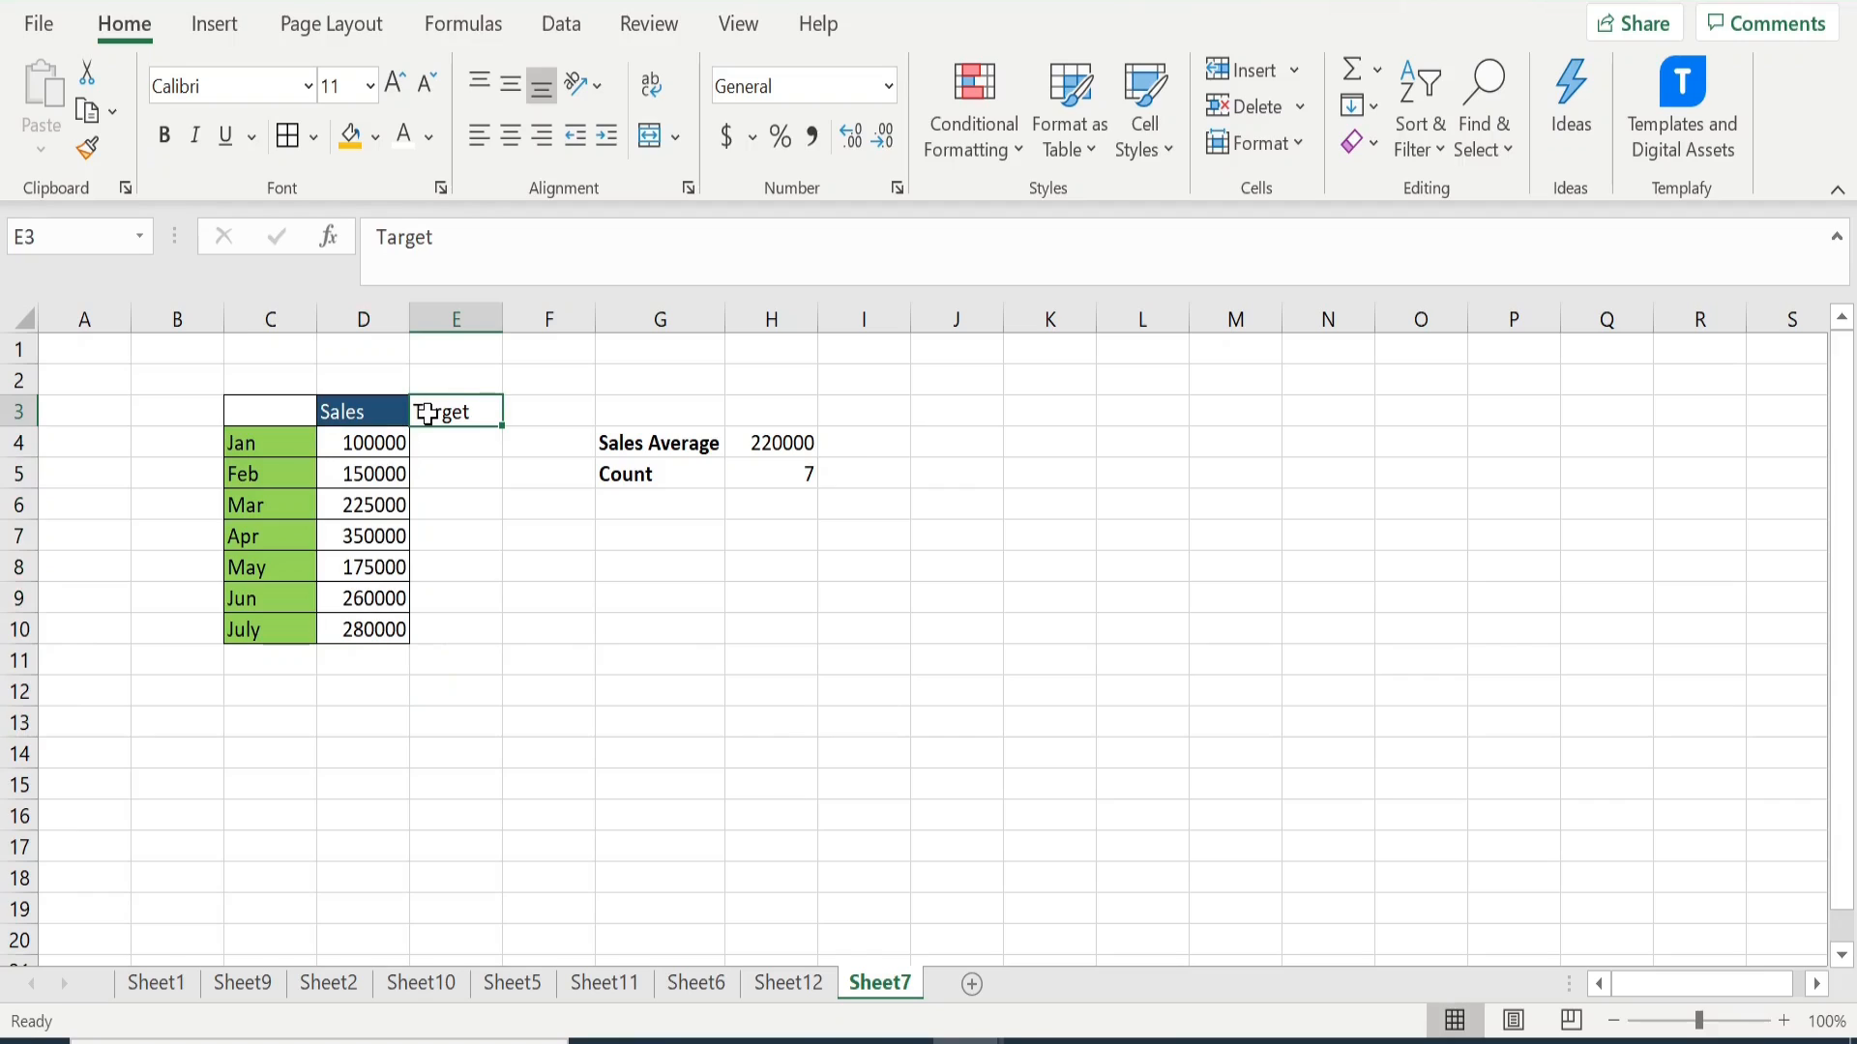
key("ctrl+b")
left_click(433, 447)
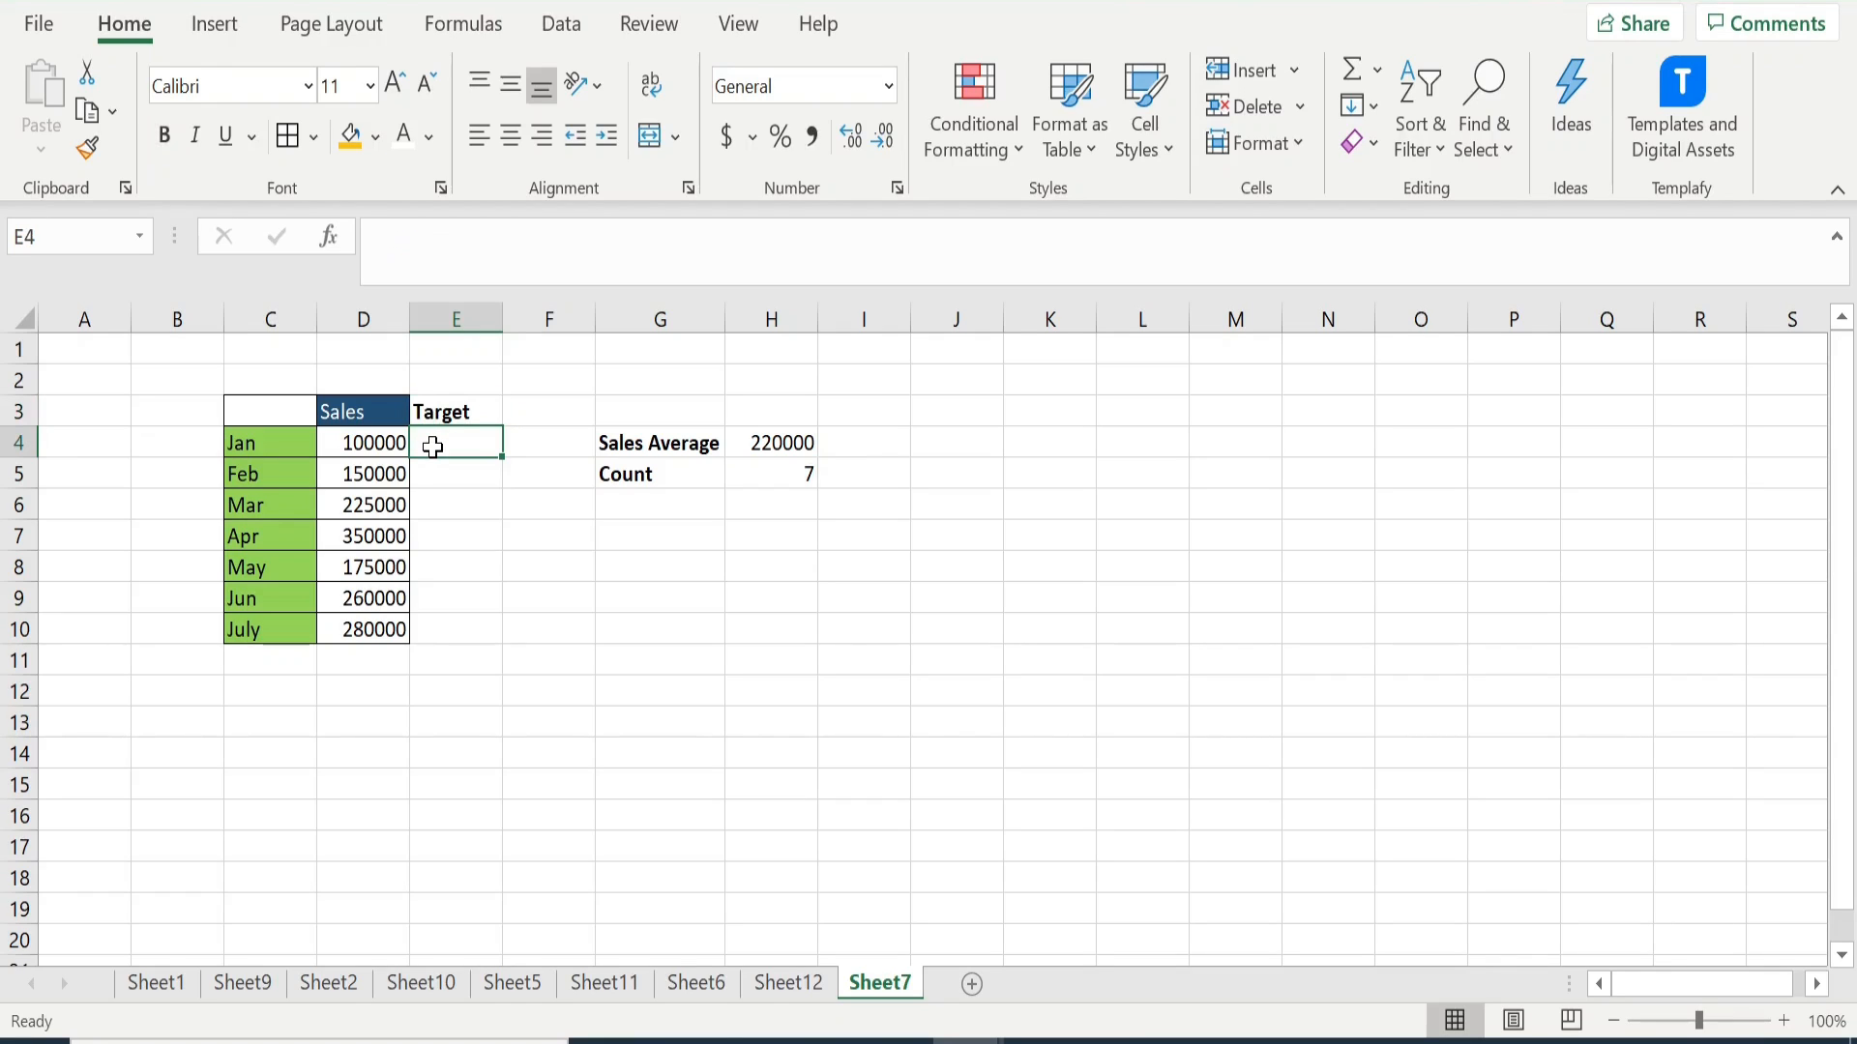
type("=")
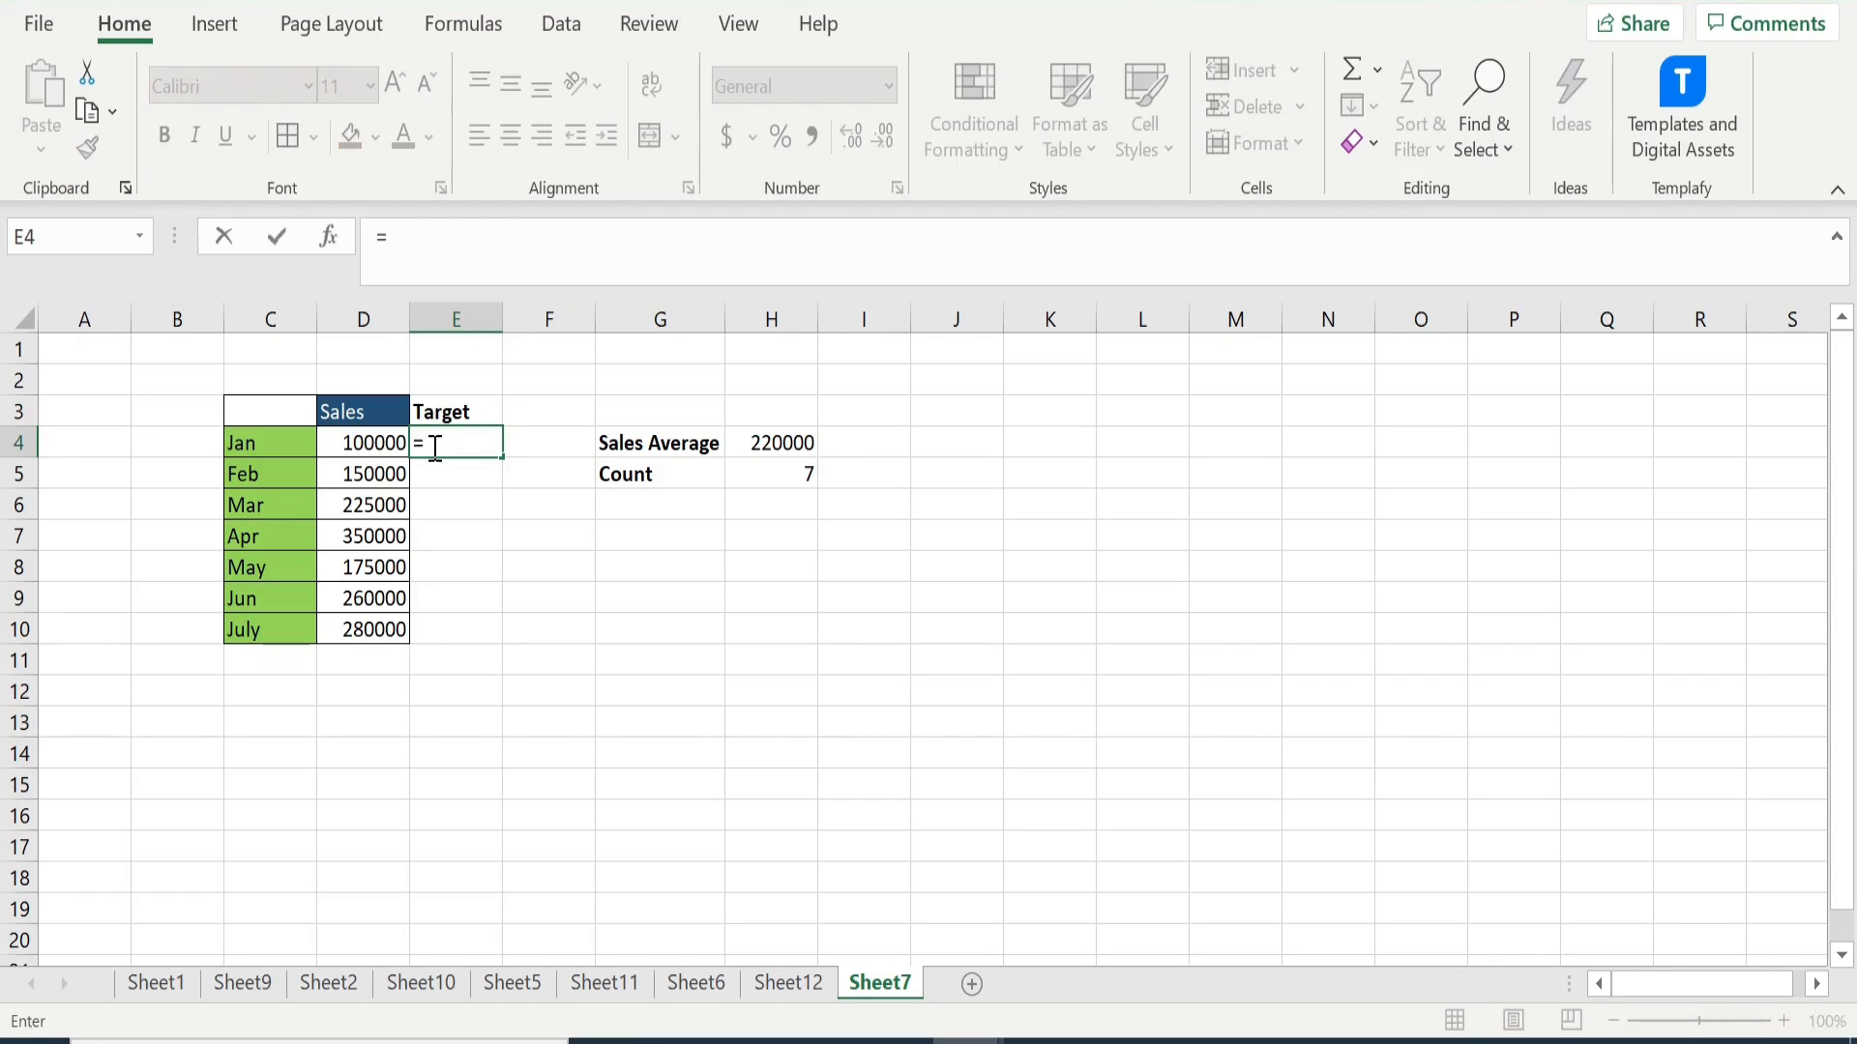
type("IF")
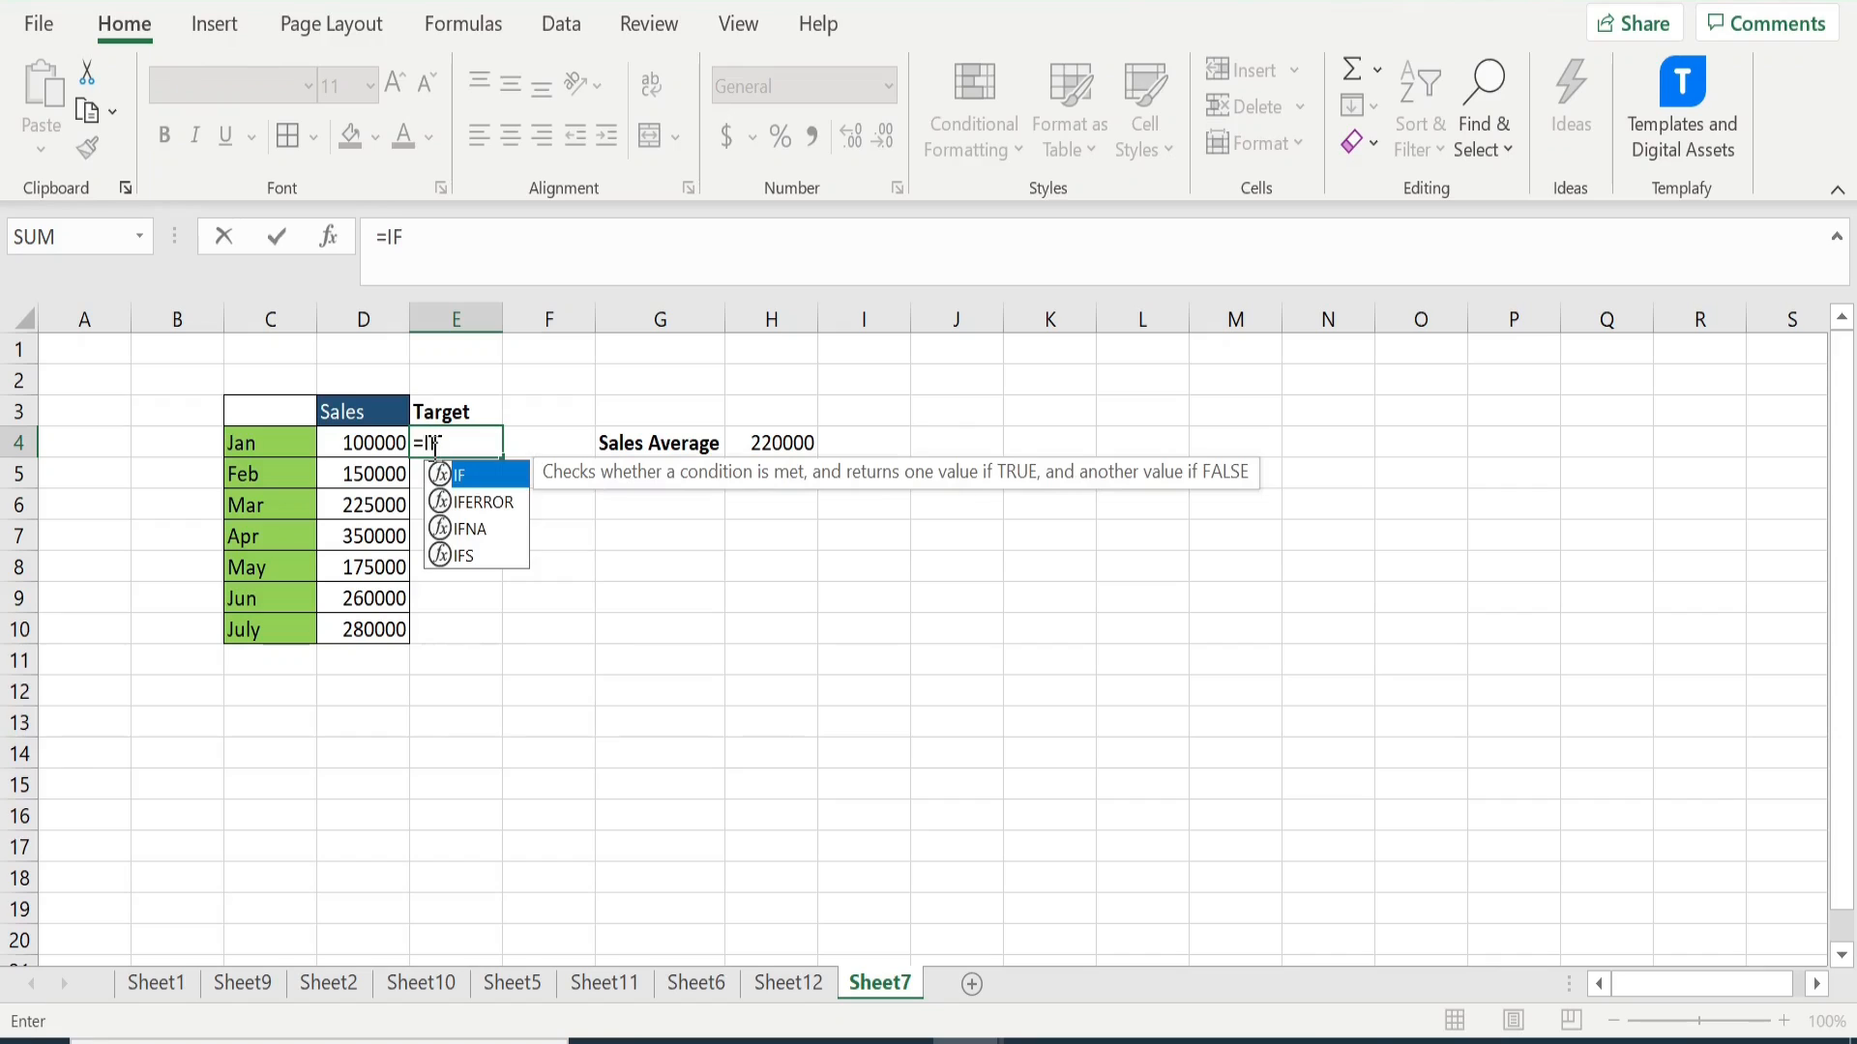
type("(")
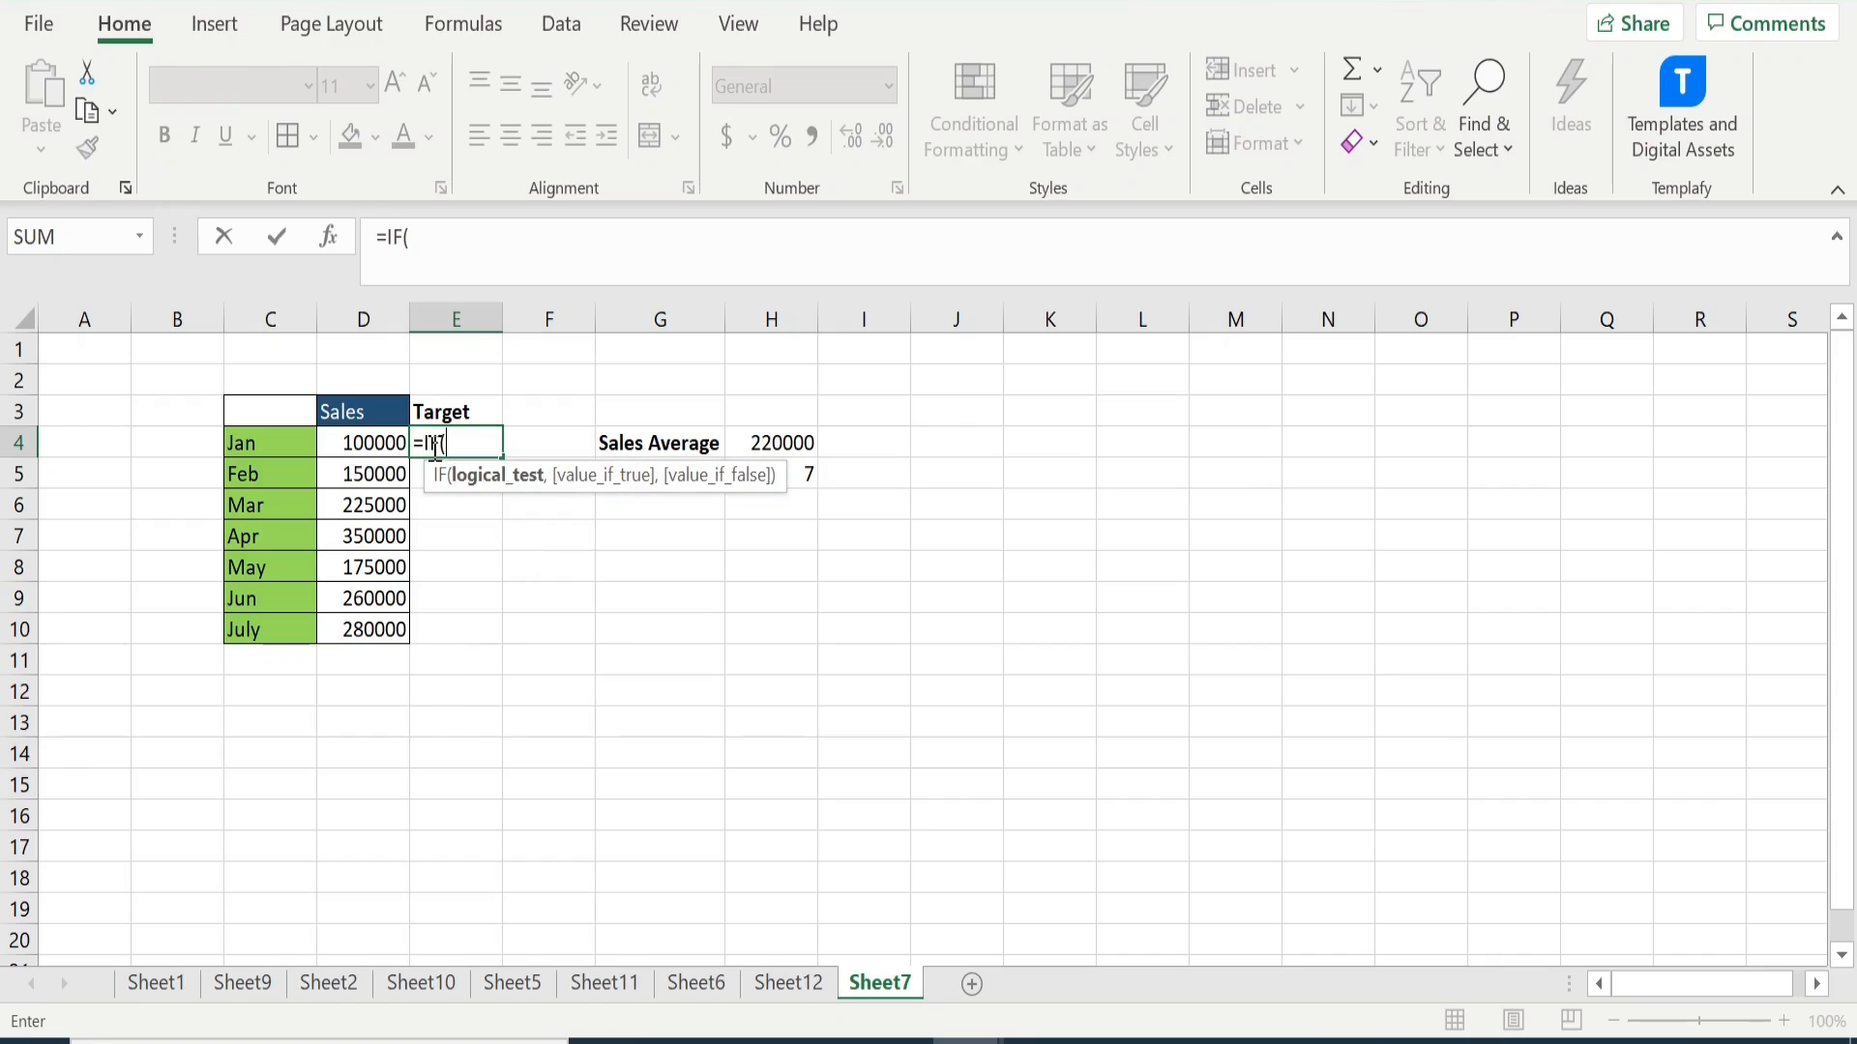
left_click(376, 444)
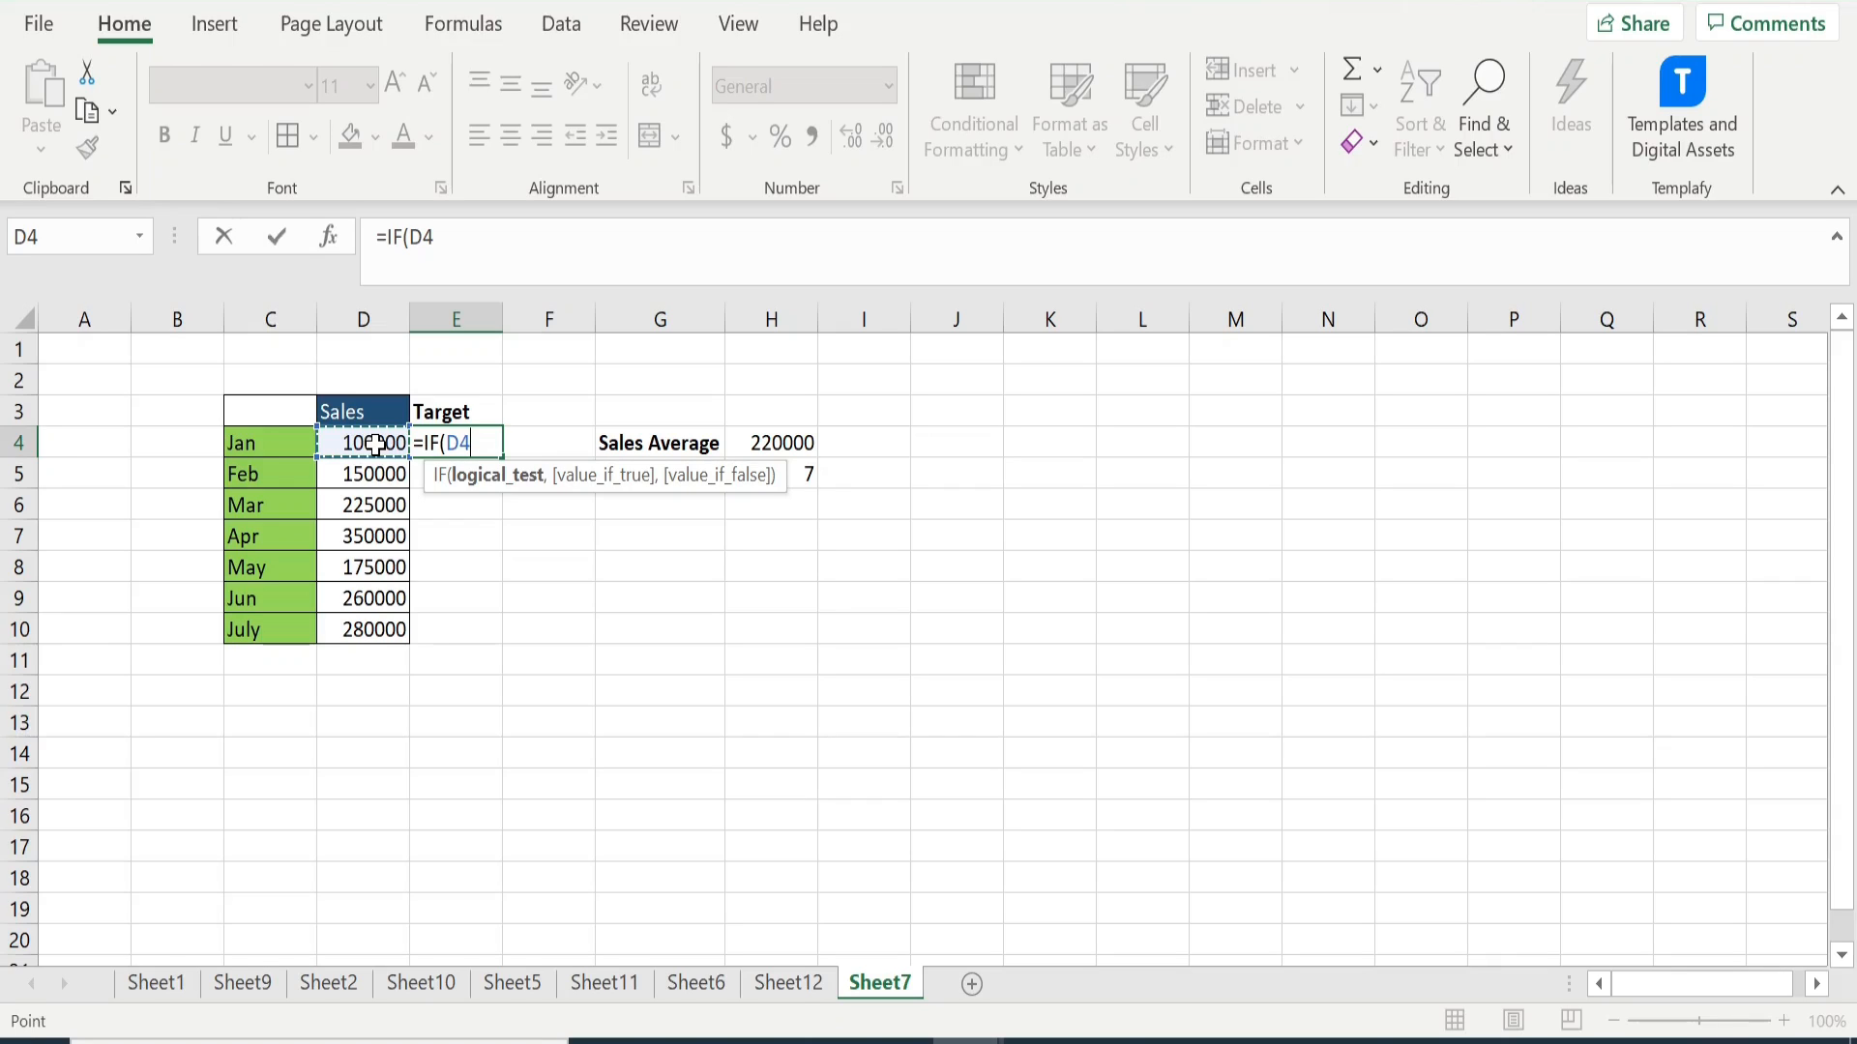
type(">")
left_click(753, 447)
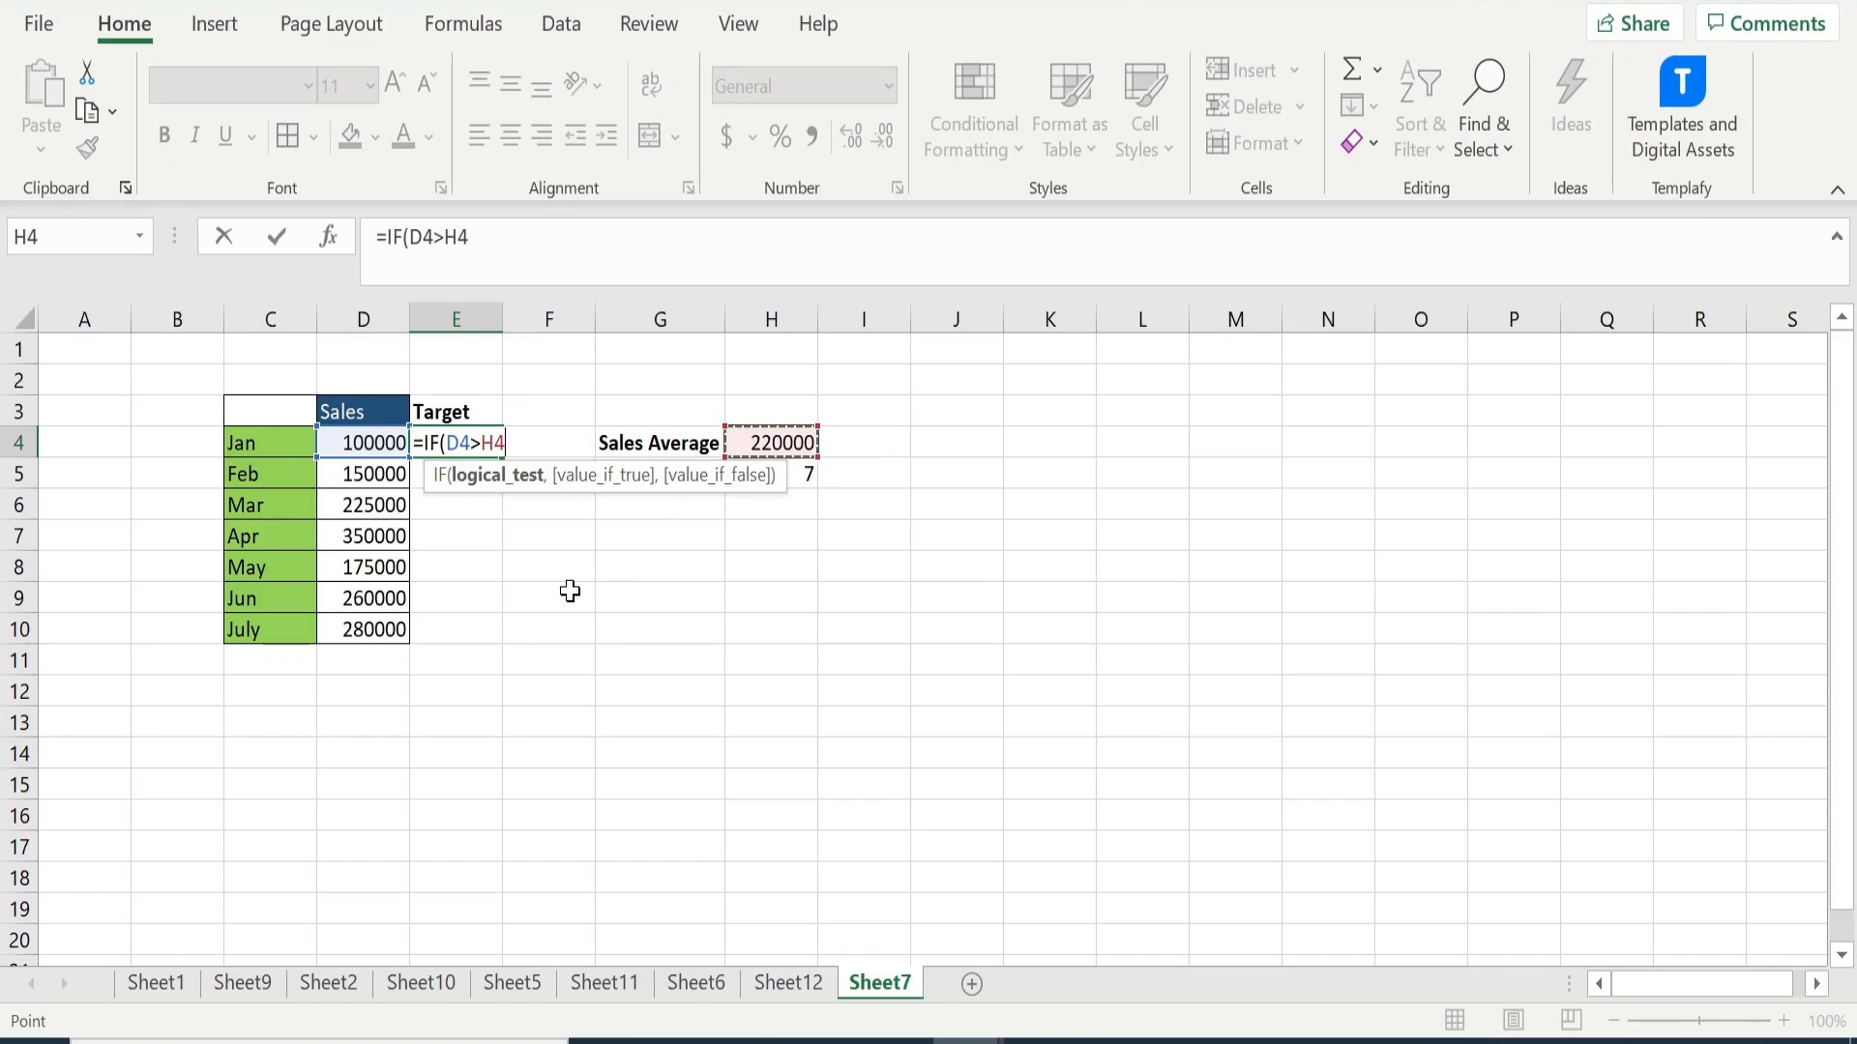
type(",")
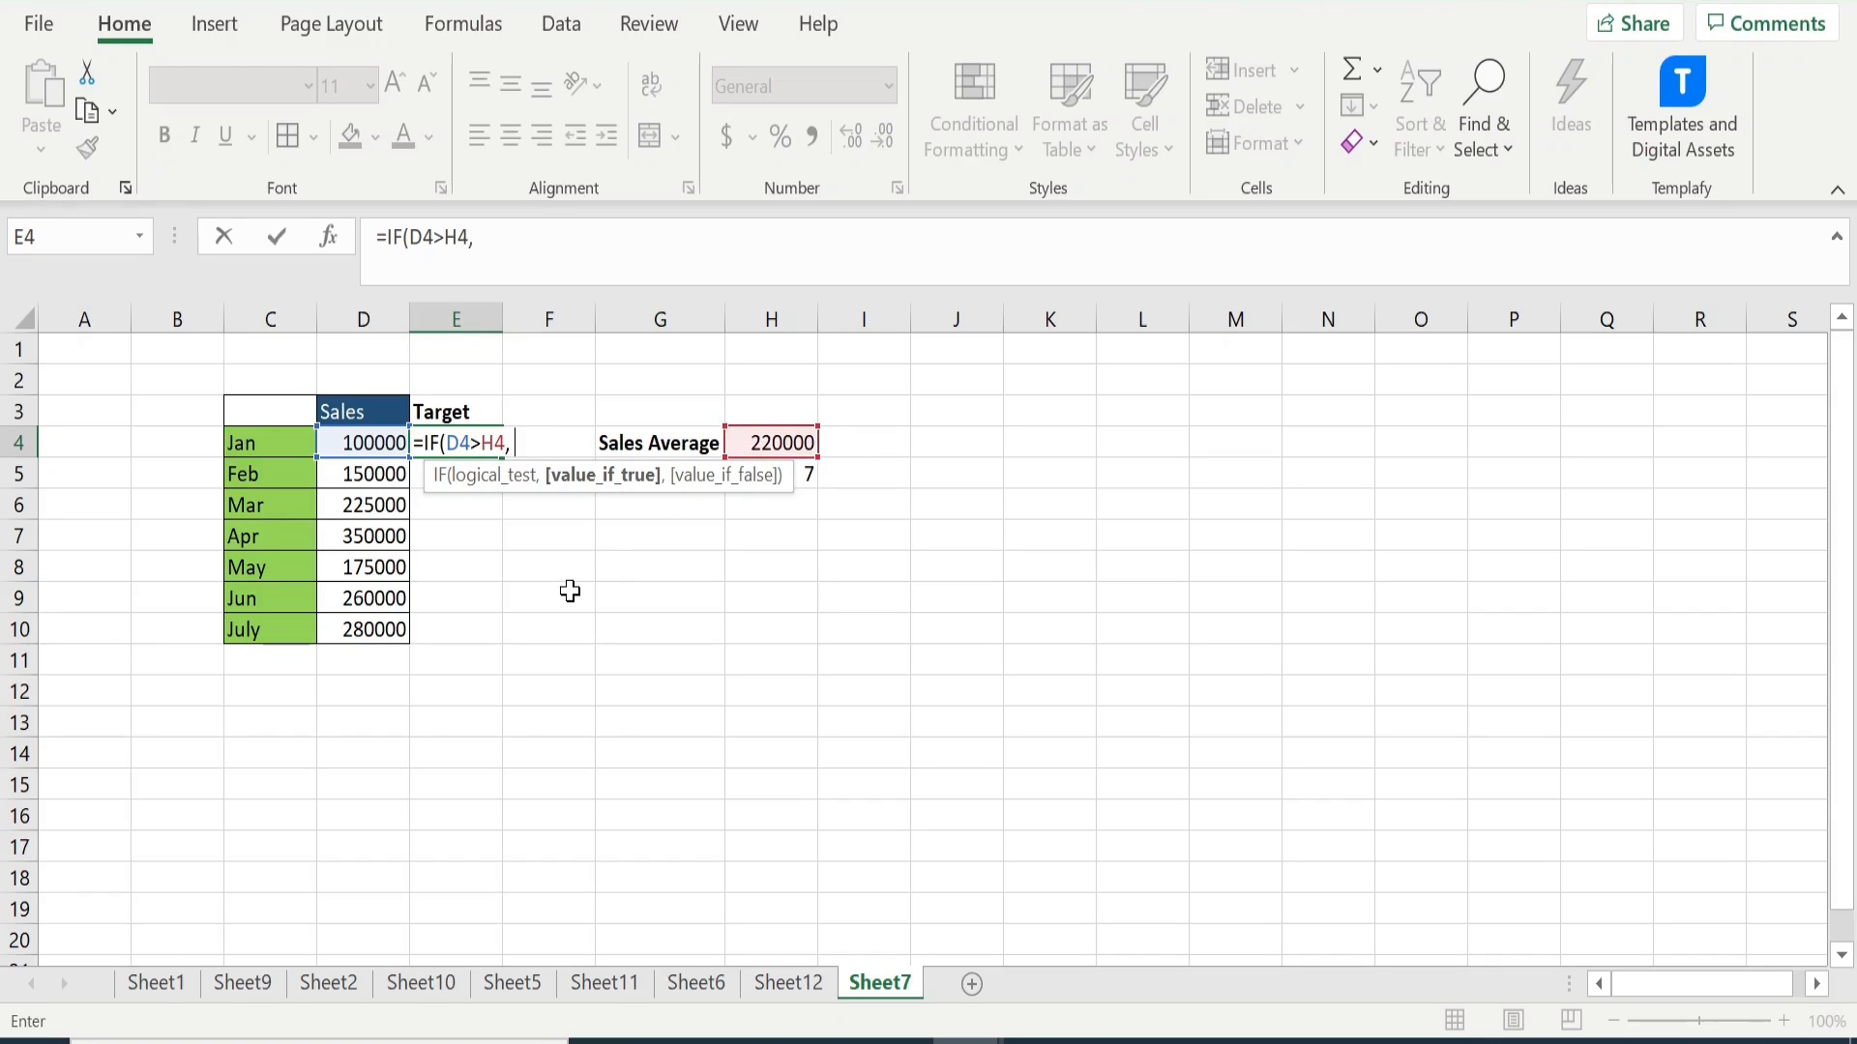
left_click(374, 445)
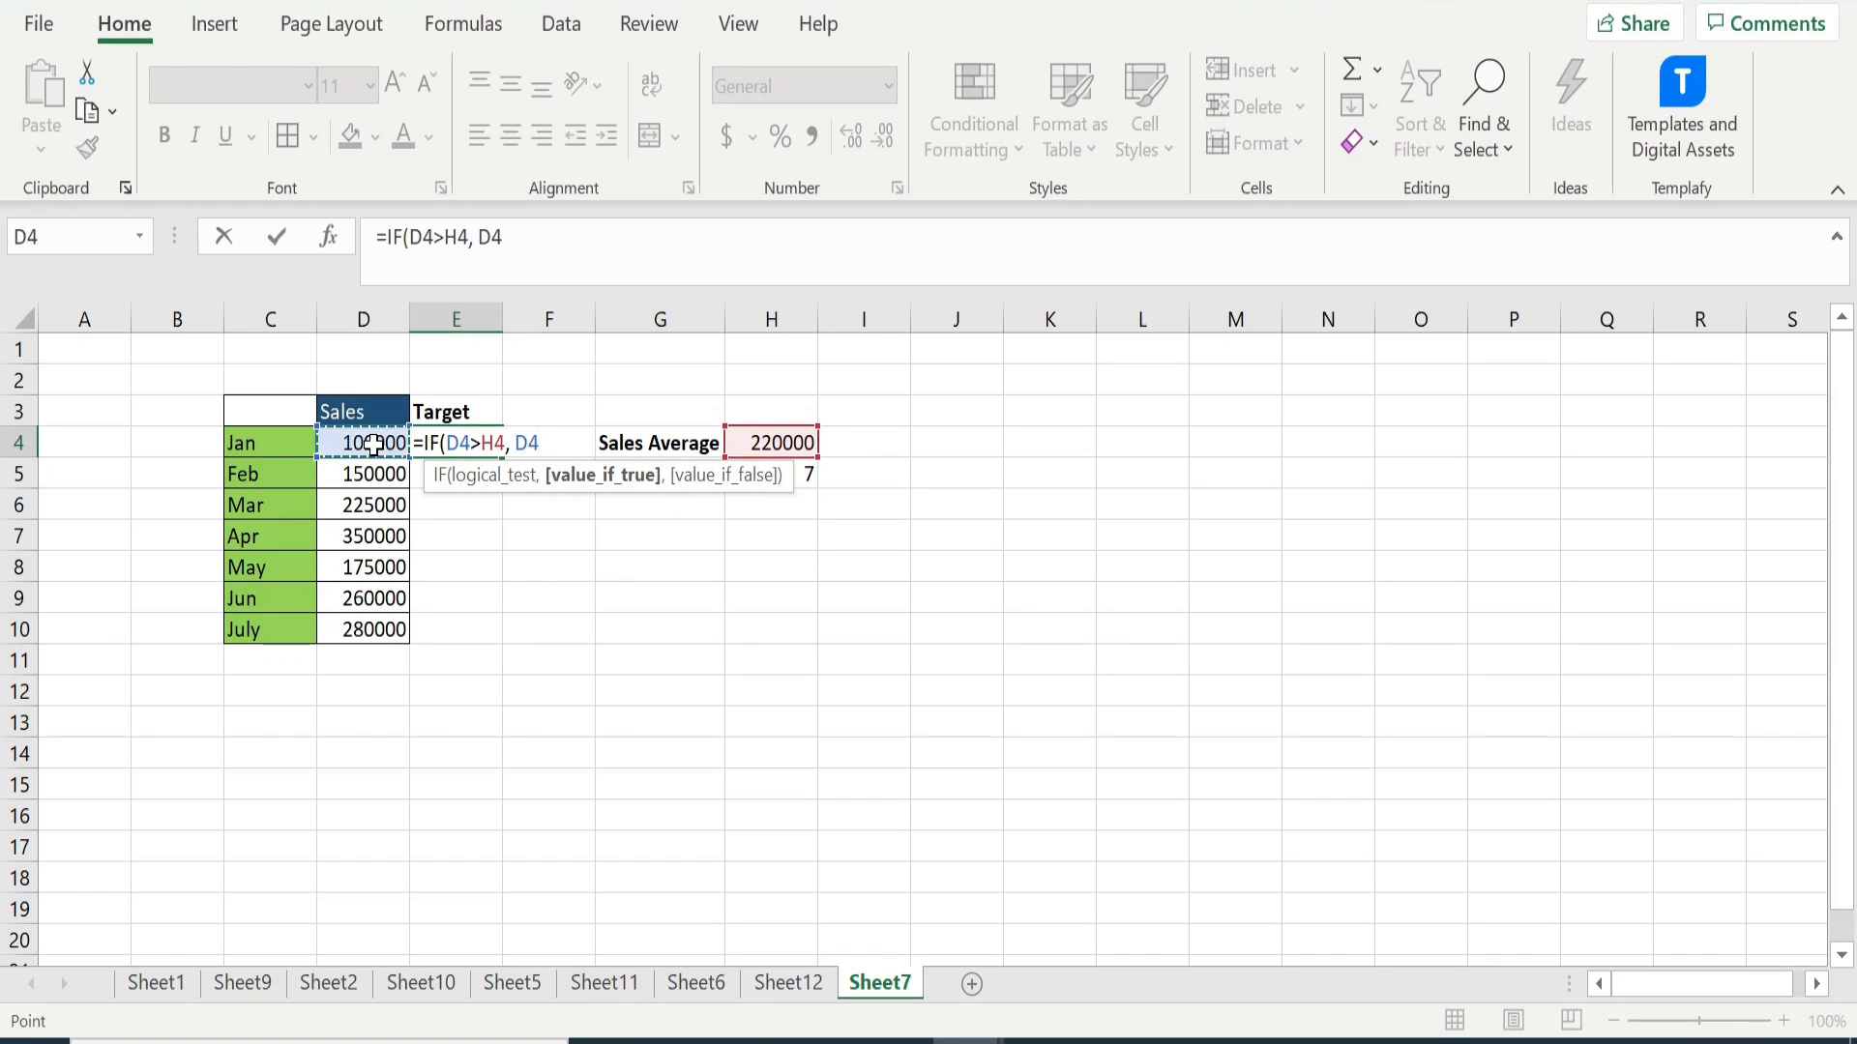
type(",")
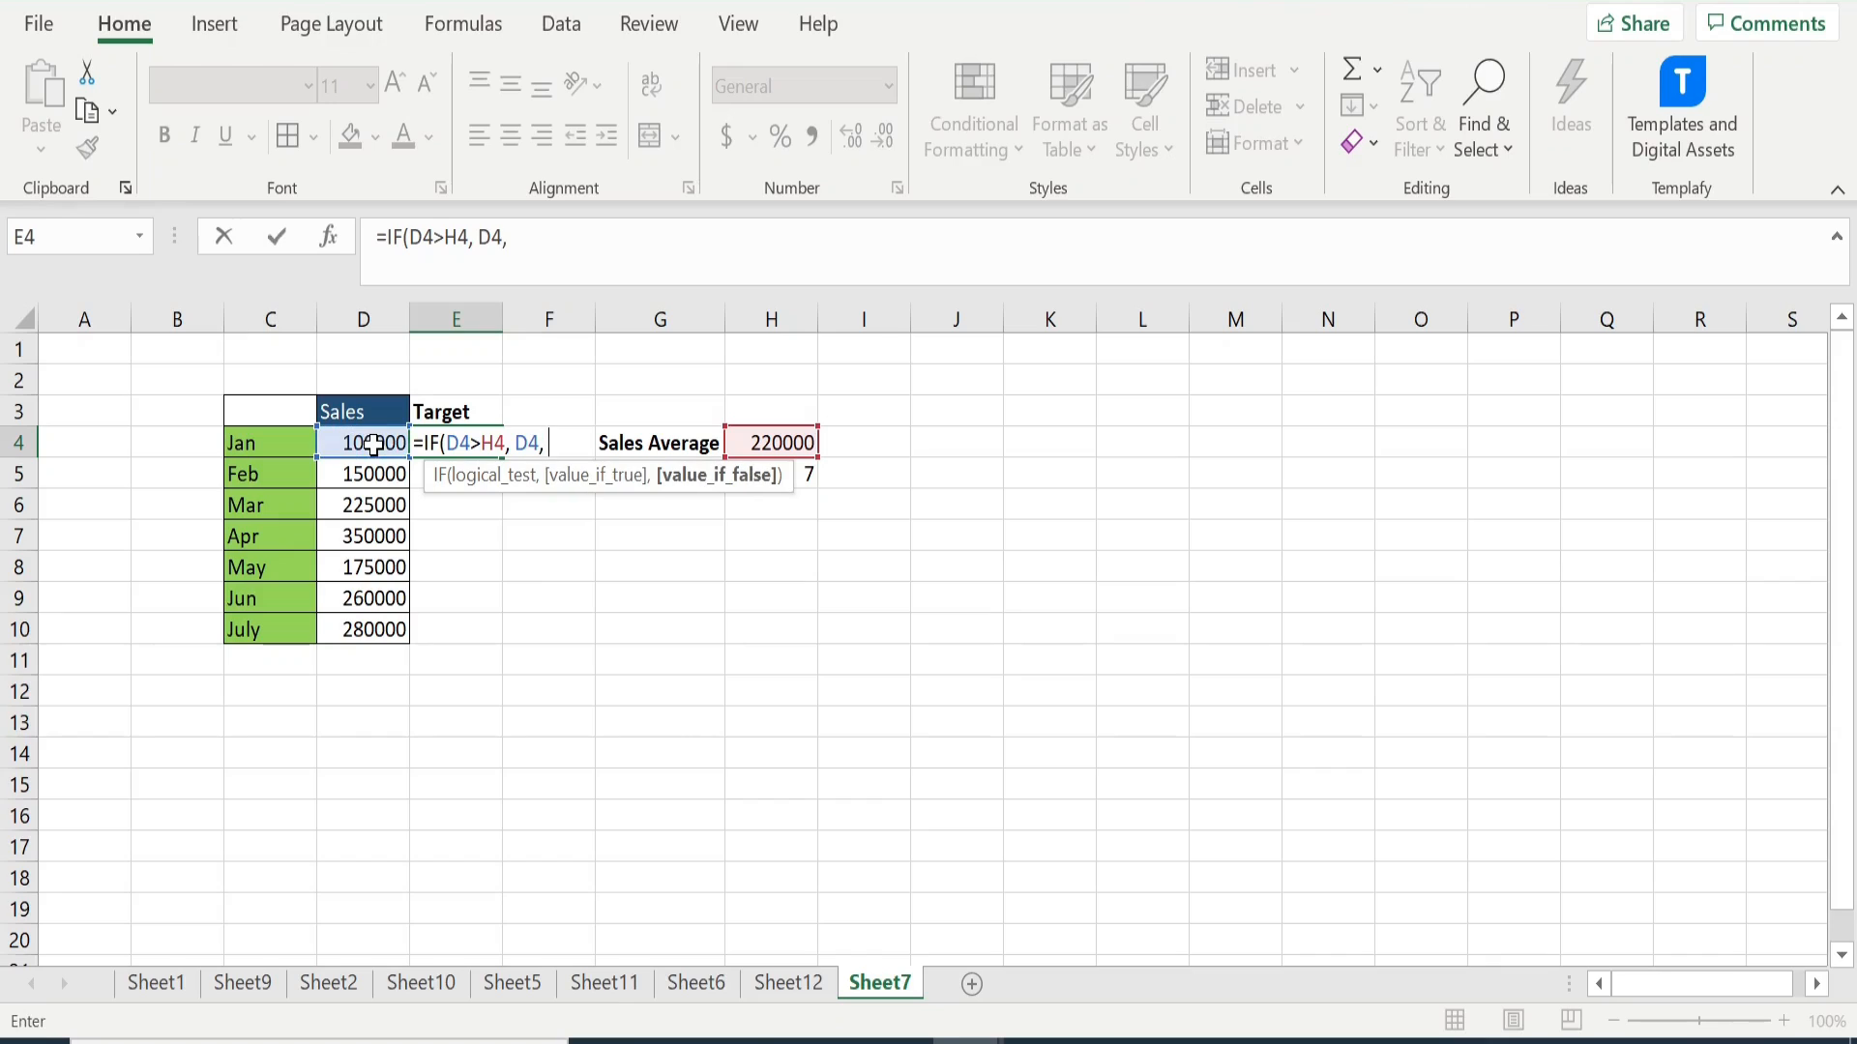
type(" \"\")")
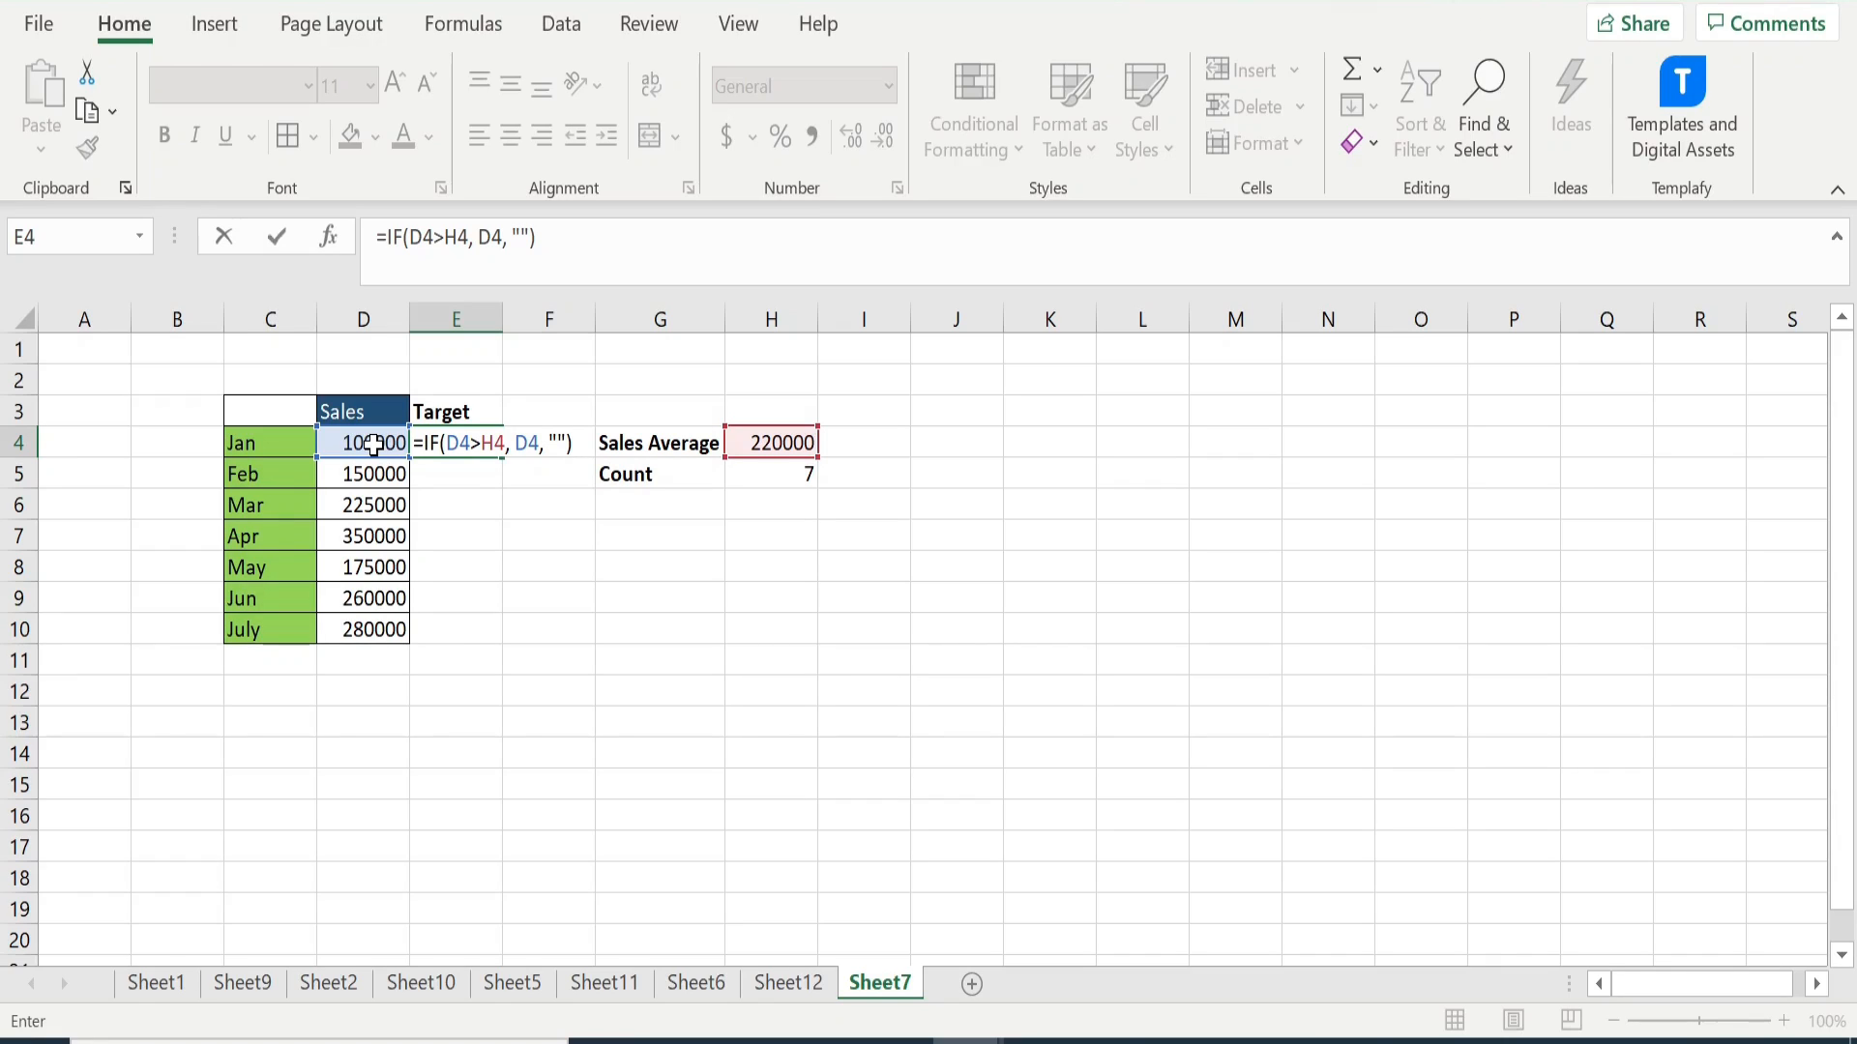
key("Return")
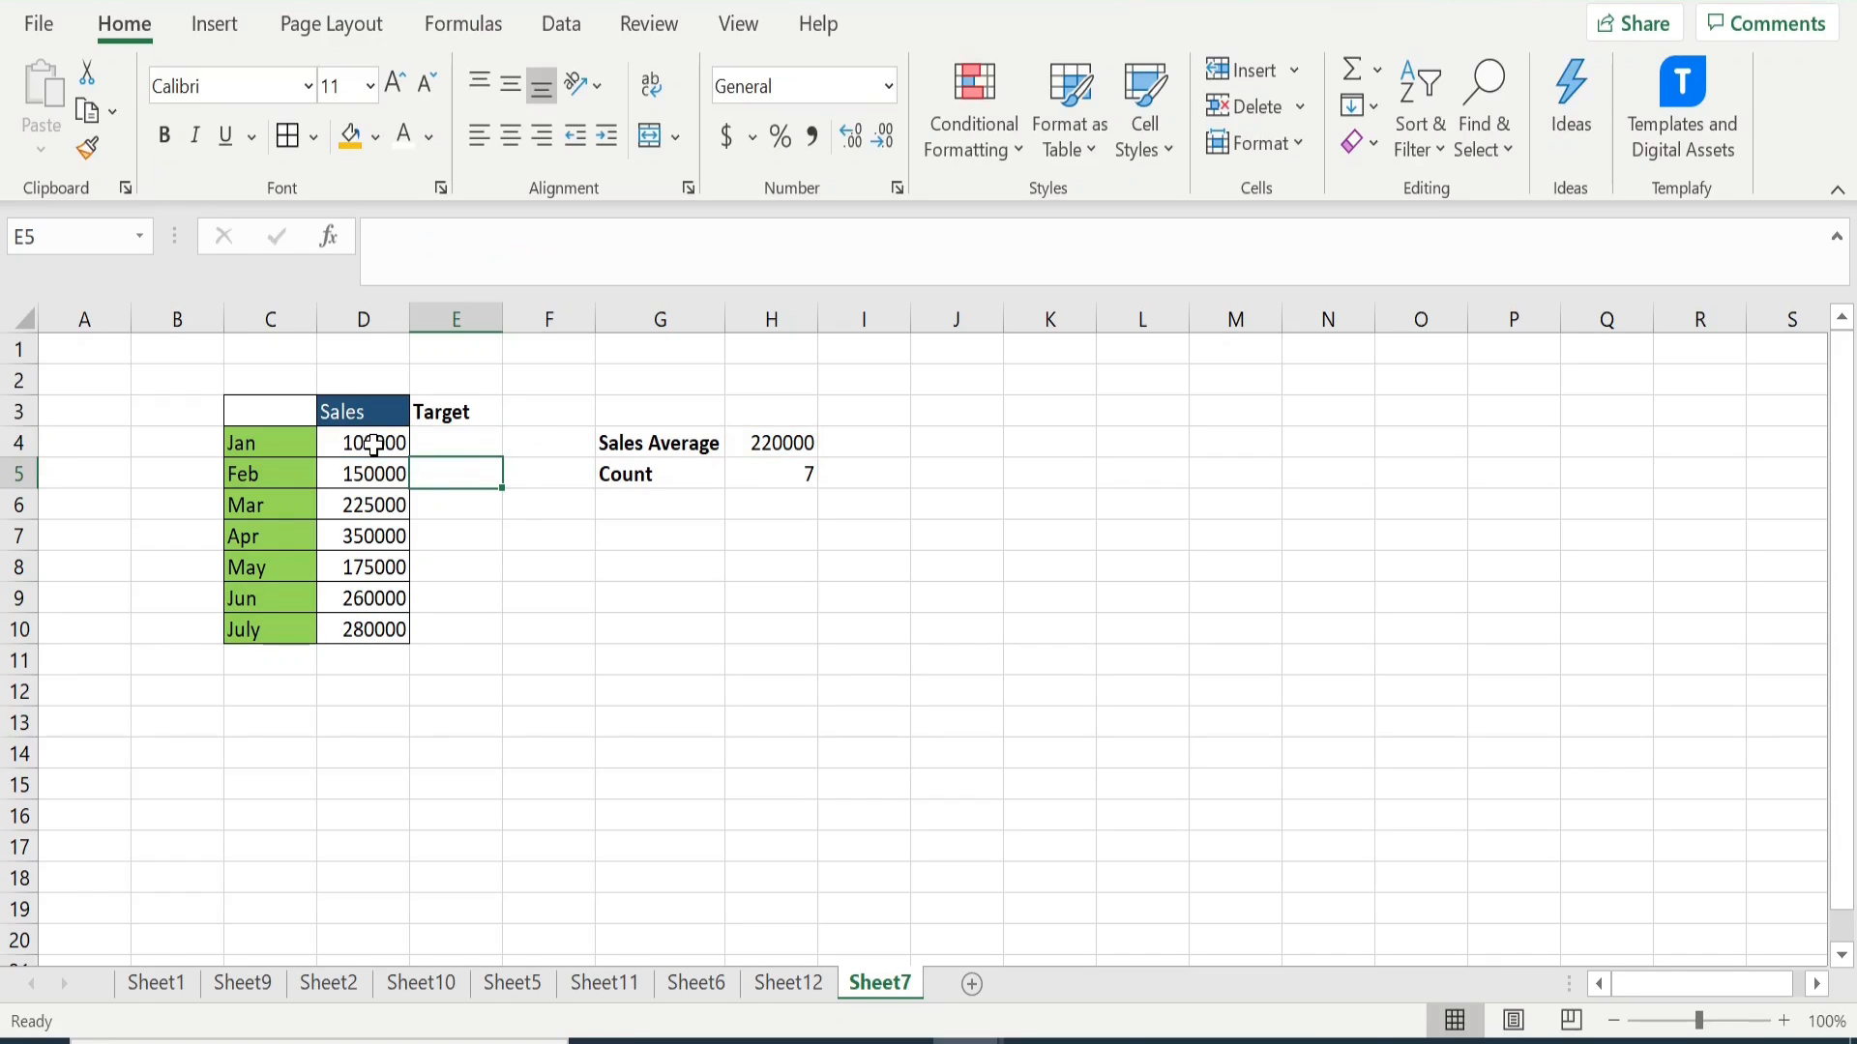
- Fill the target formula from E4 down to E10
left_click(425, 451)
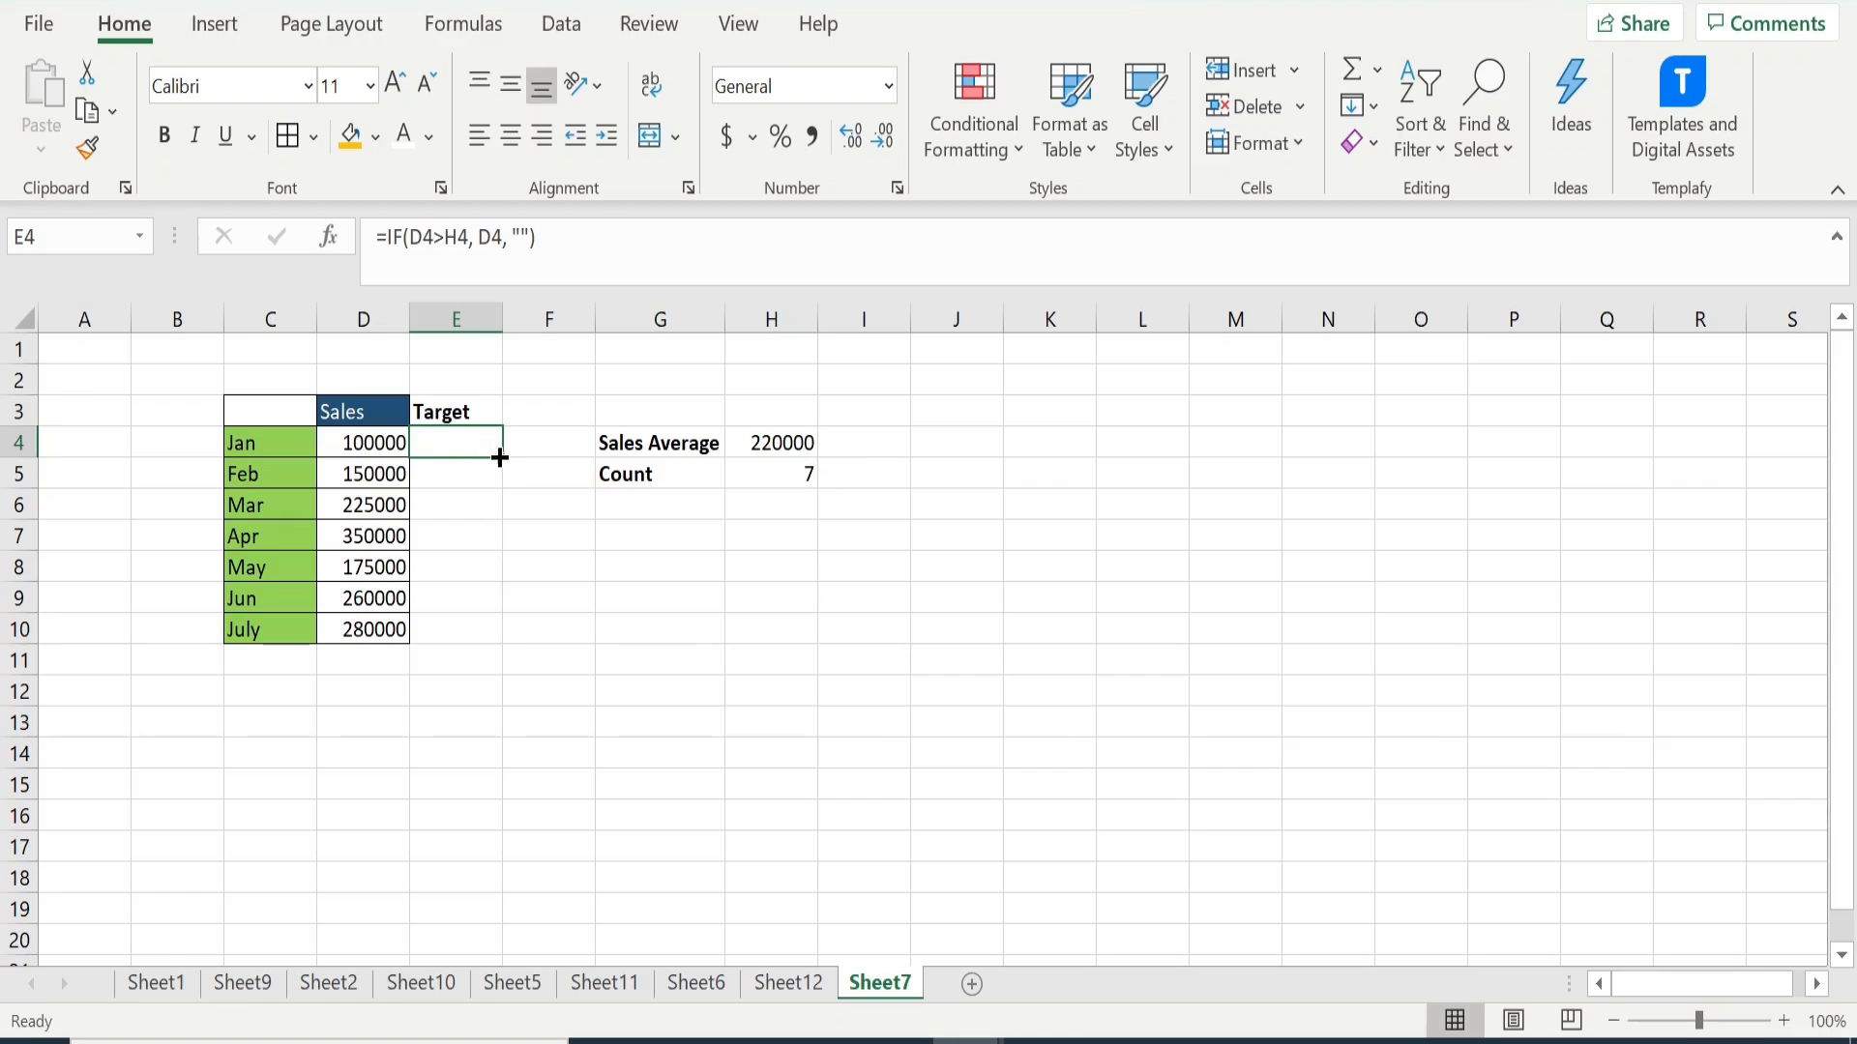
left_click_drag(502, 457, 499, 636)
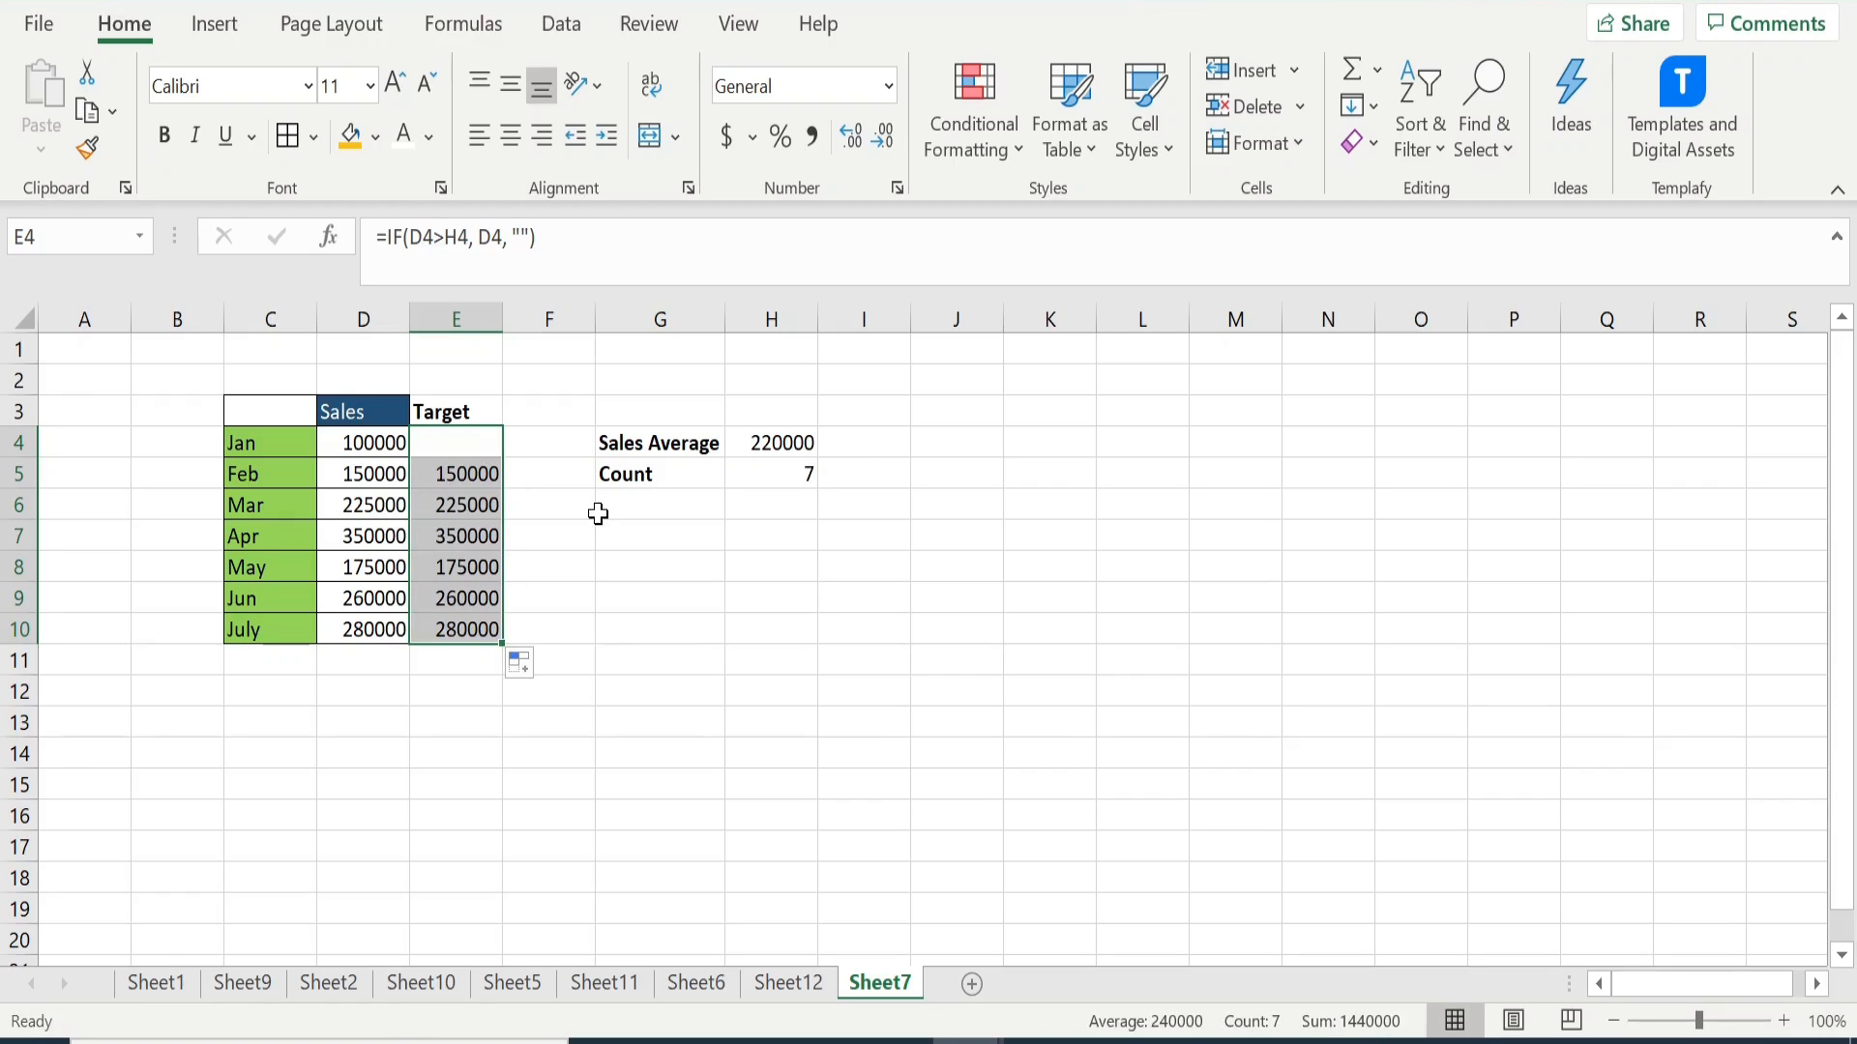
- Make the average reference in E4's formula absolute as $H$4 and fill the corrected formula down to E10
left_click(458, 436)
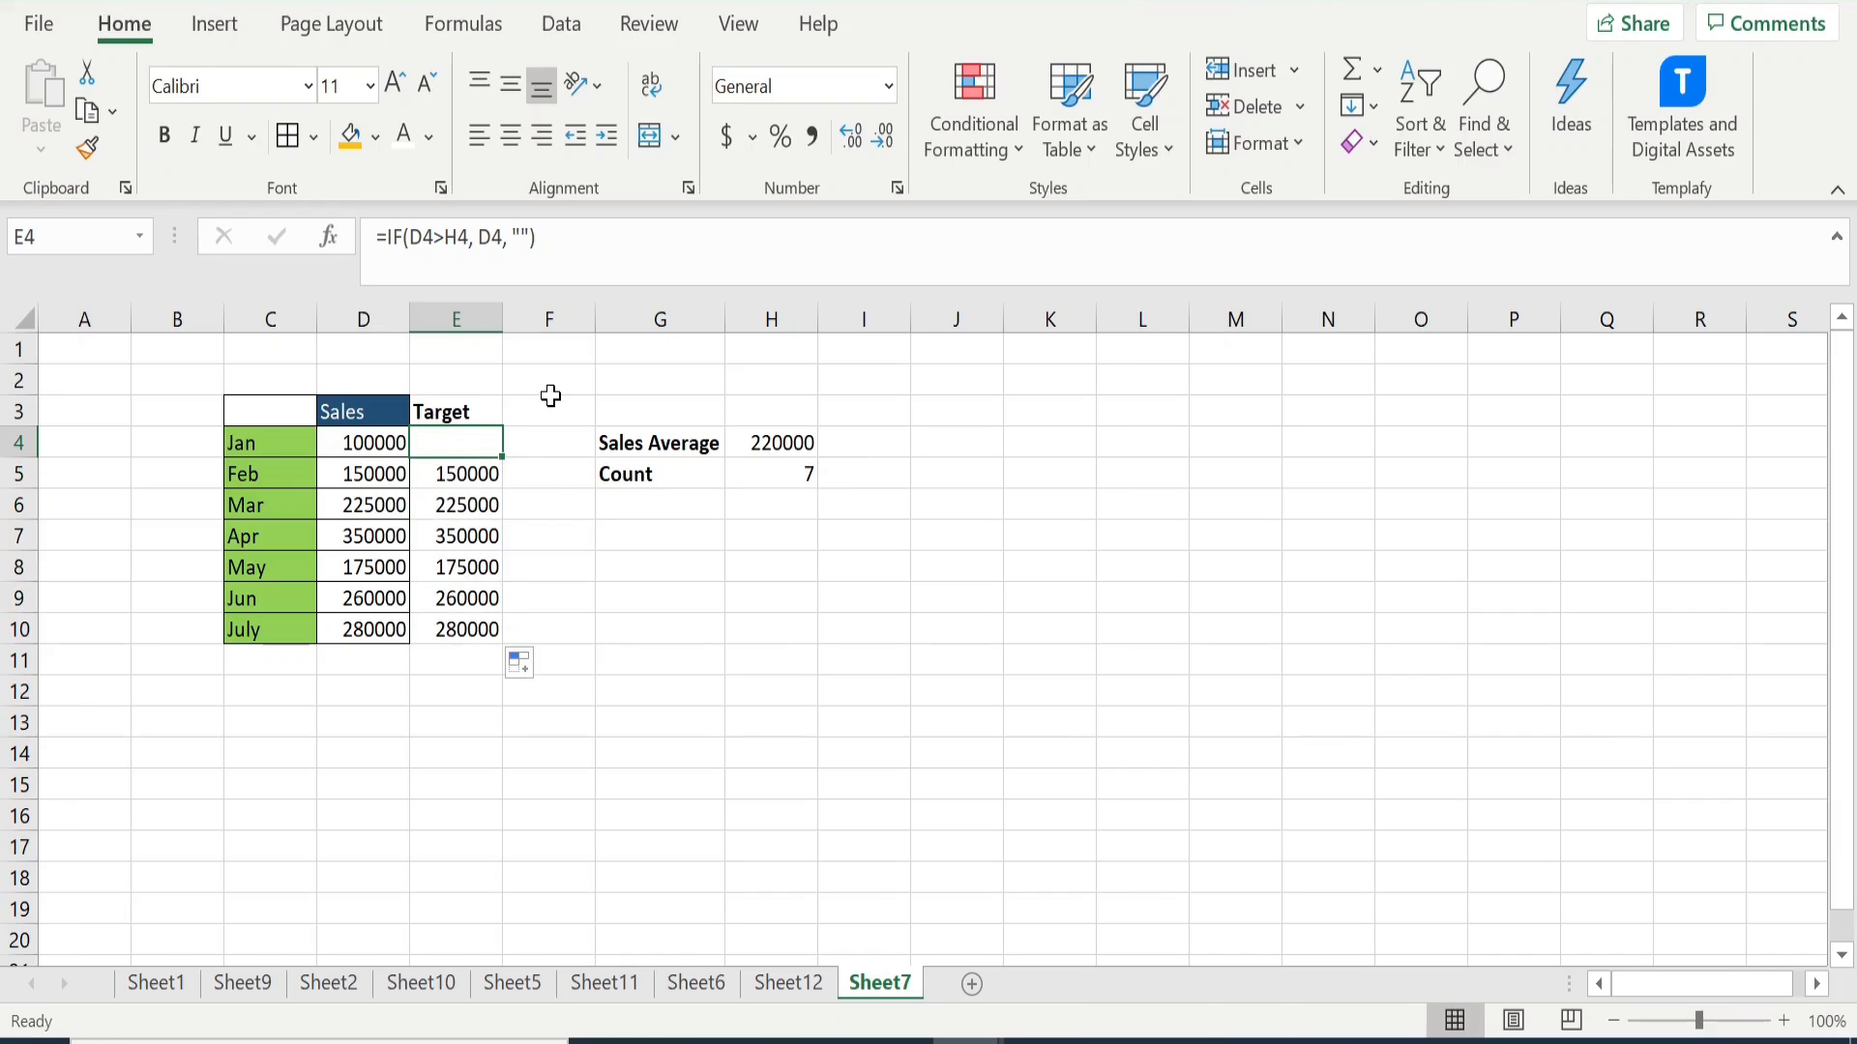
left_click(449, 237)
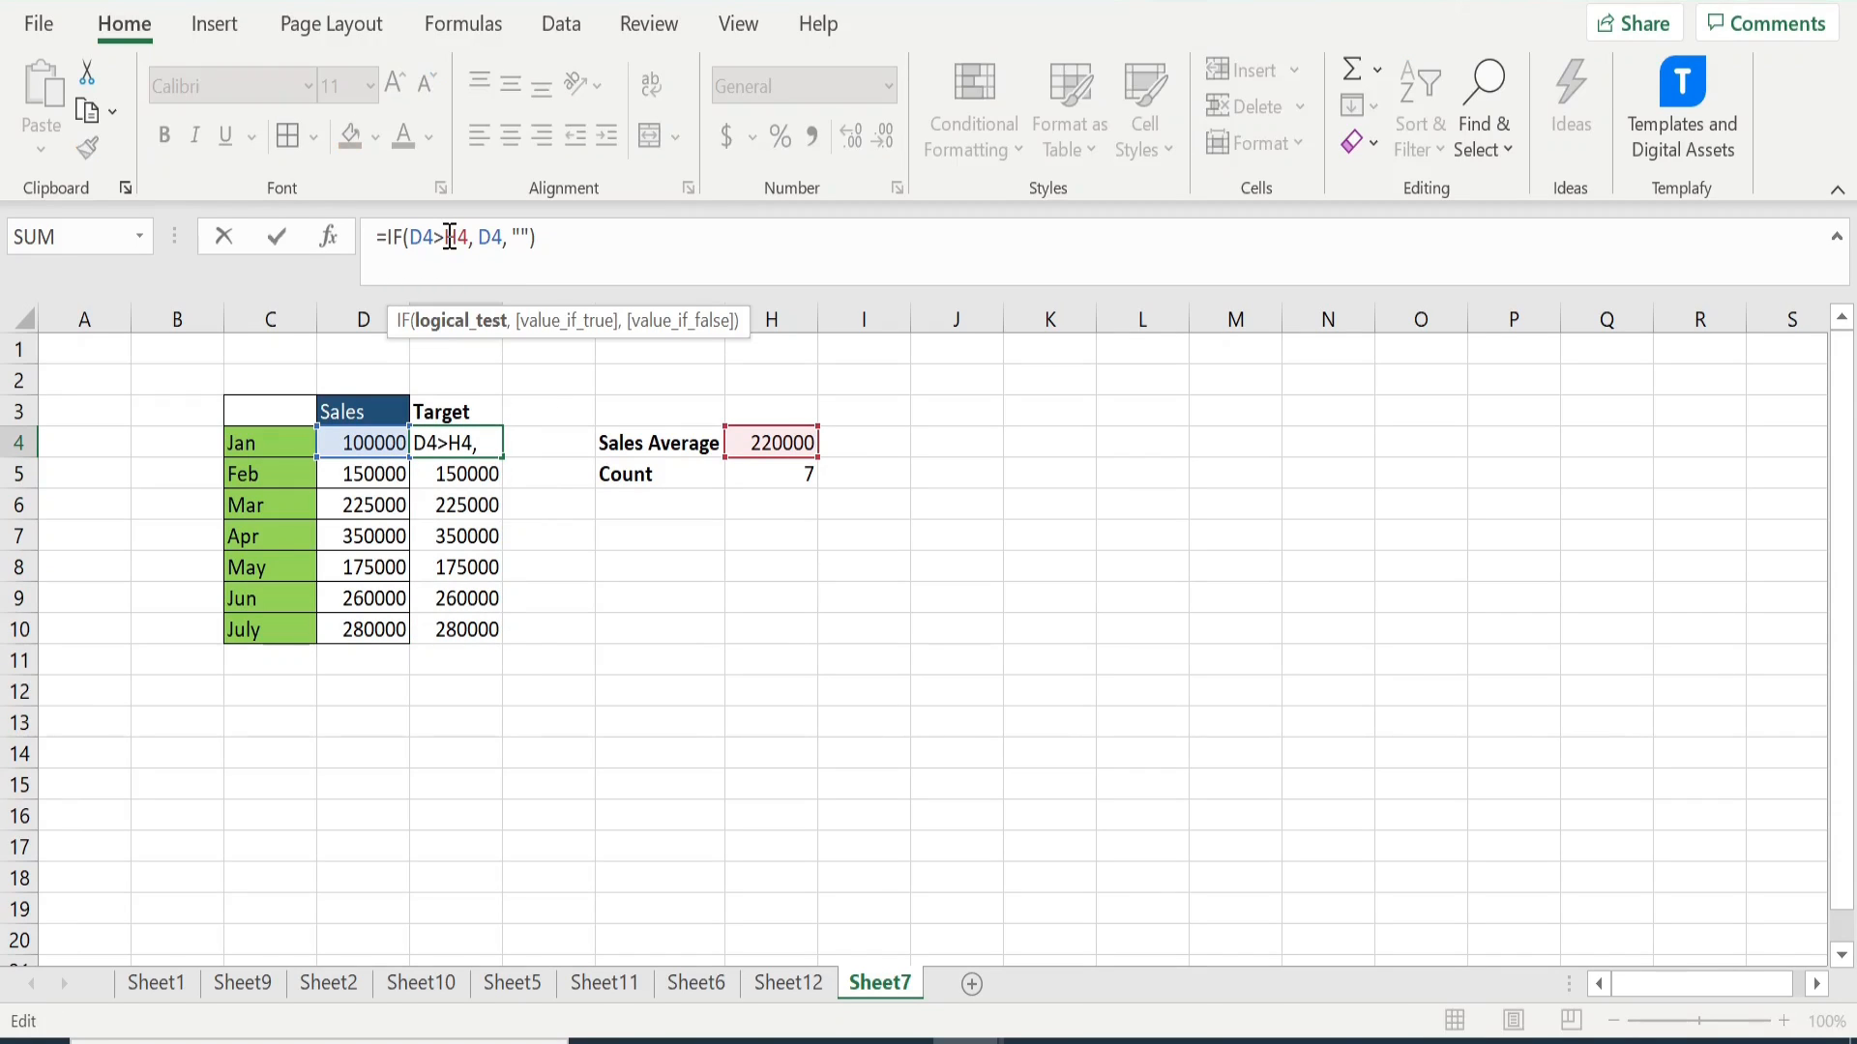
type("$H$")
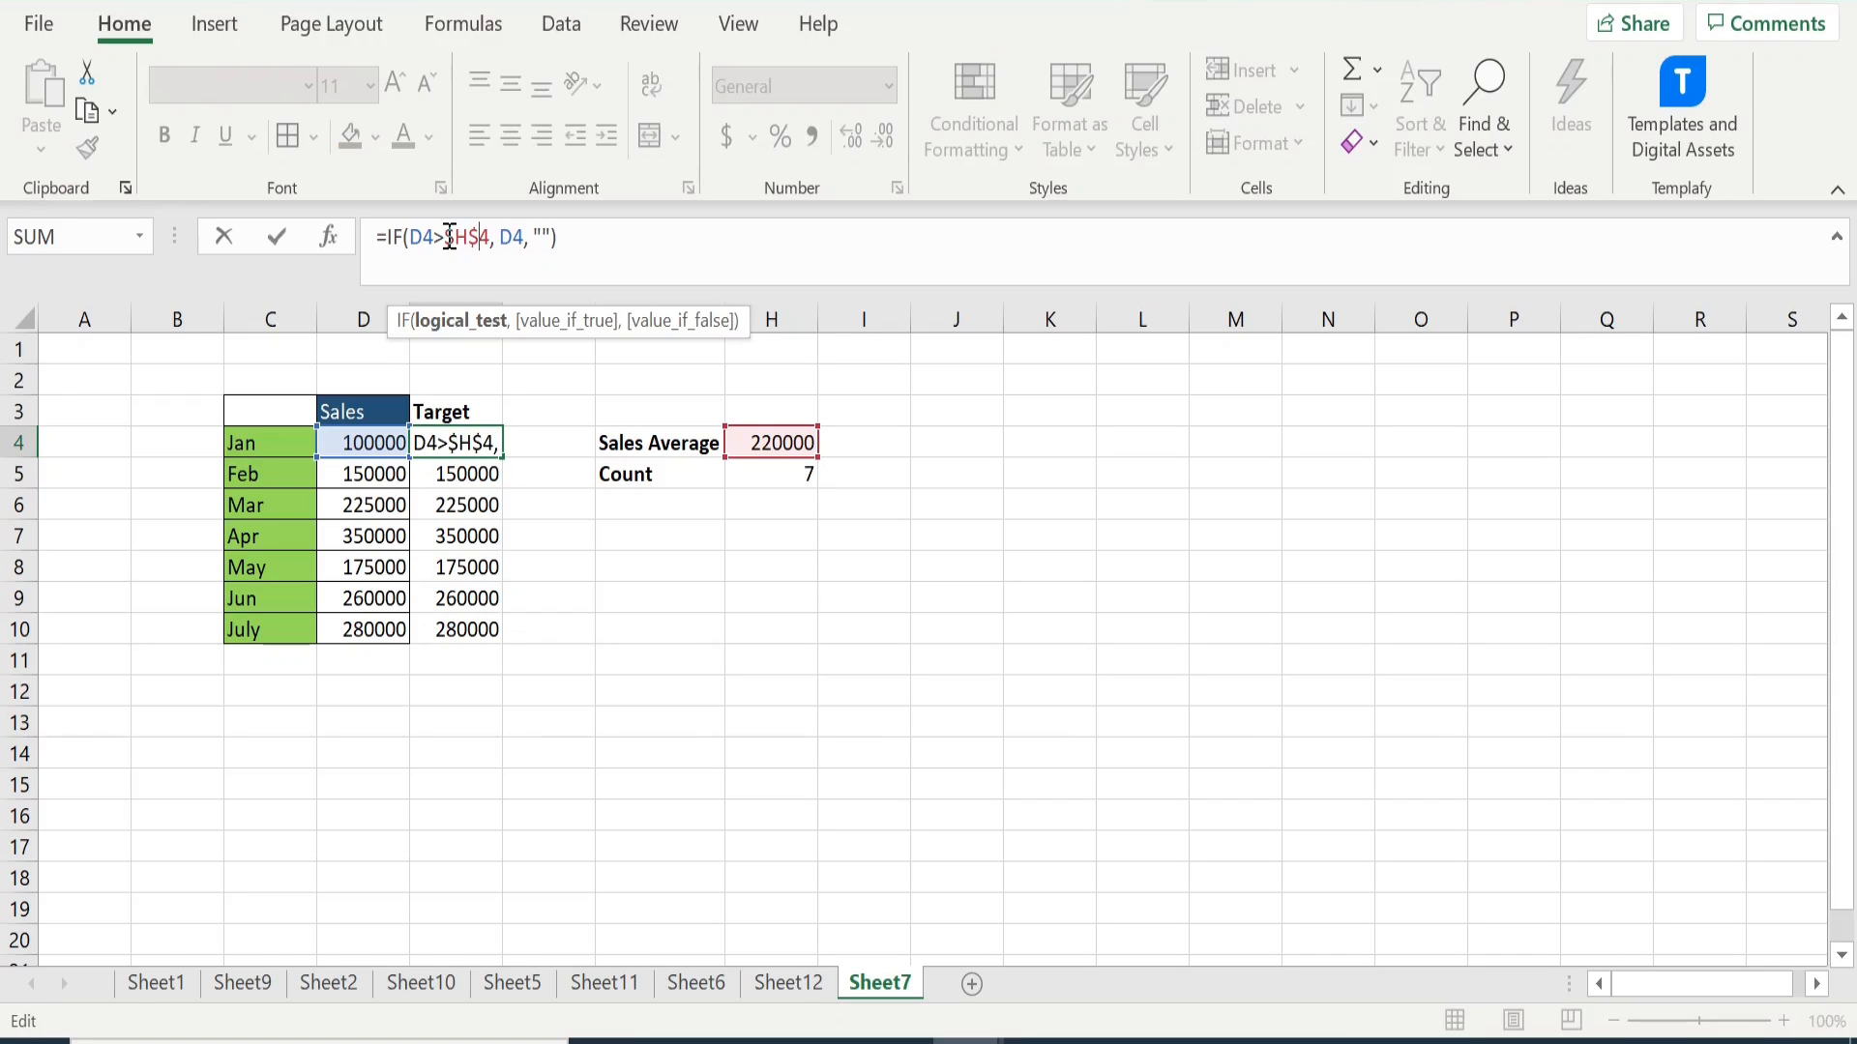
key("Return")
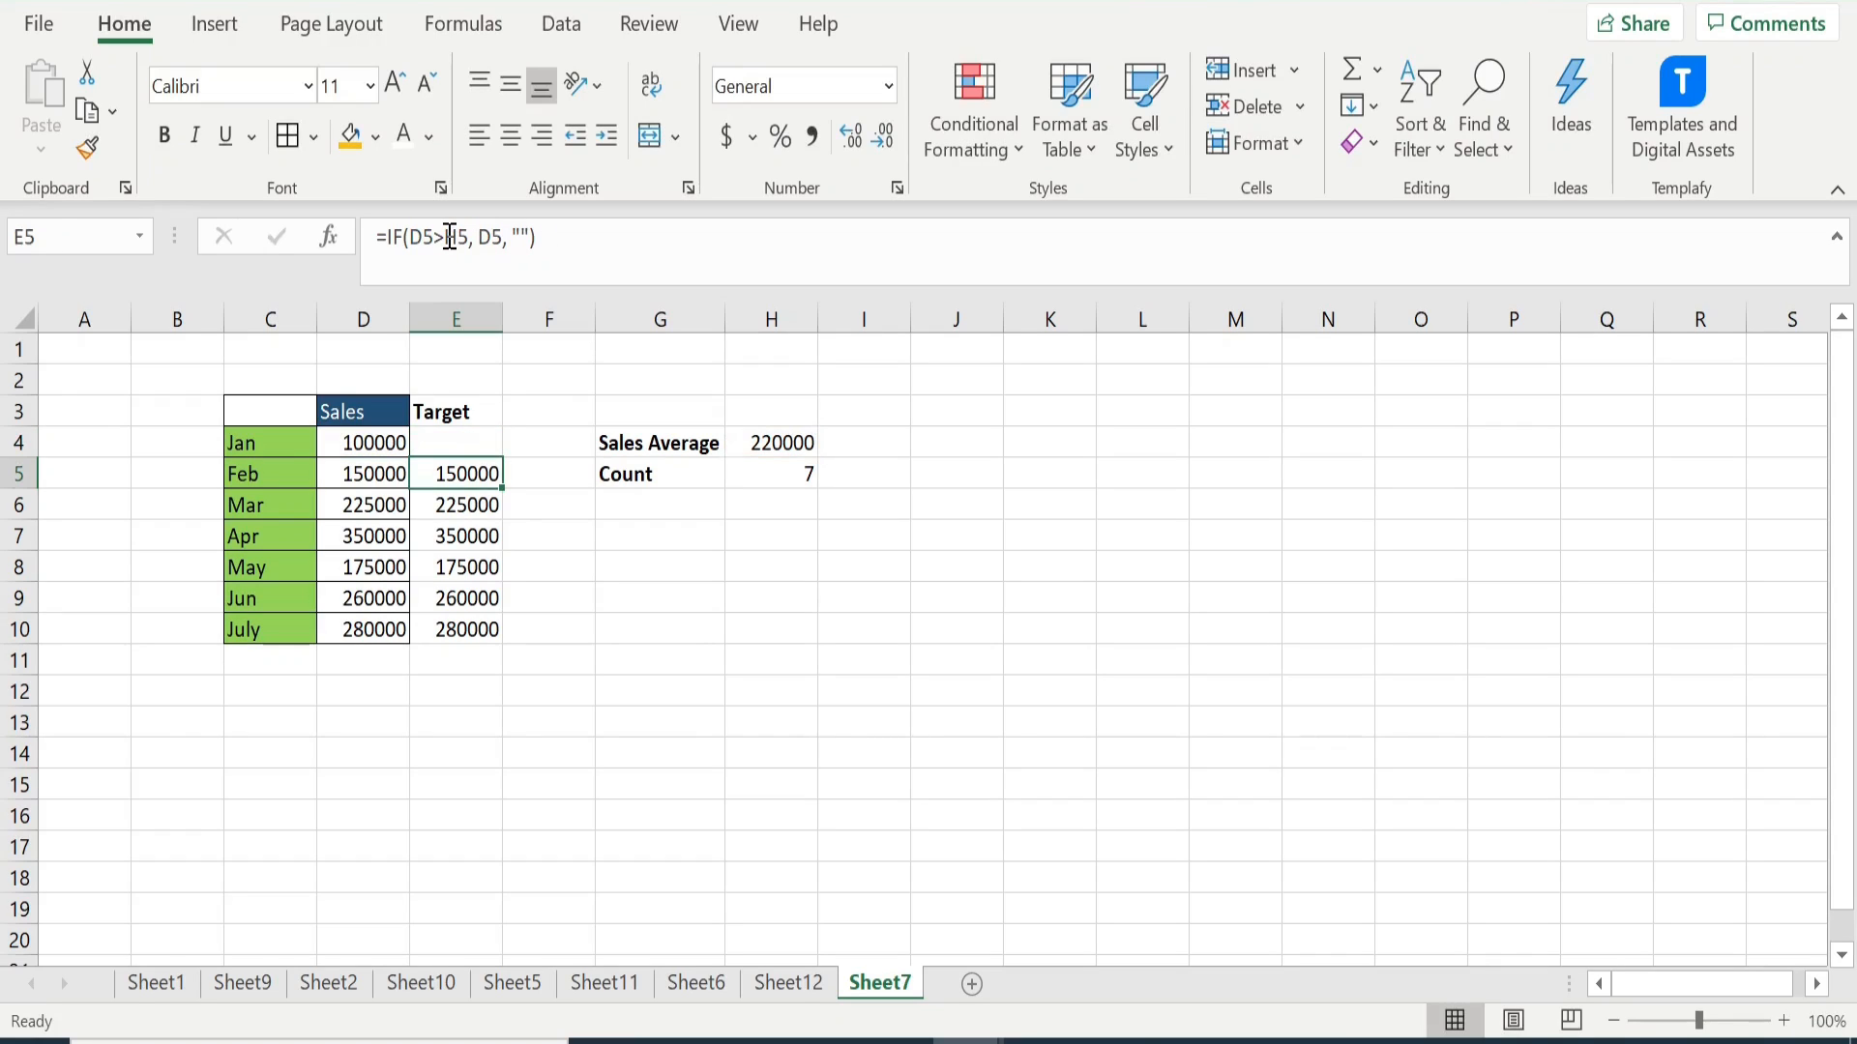
left_click(474, 445)
left_click_drag(502, 458, 504, 630)
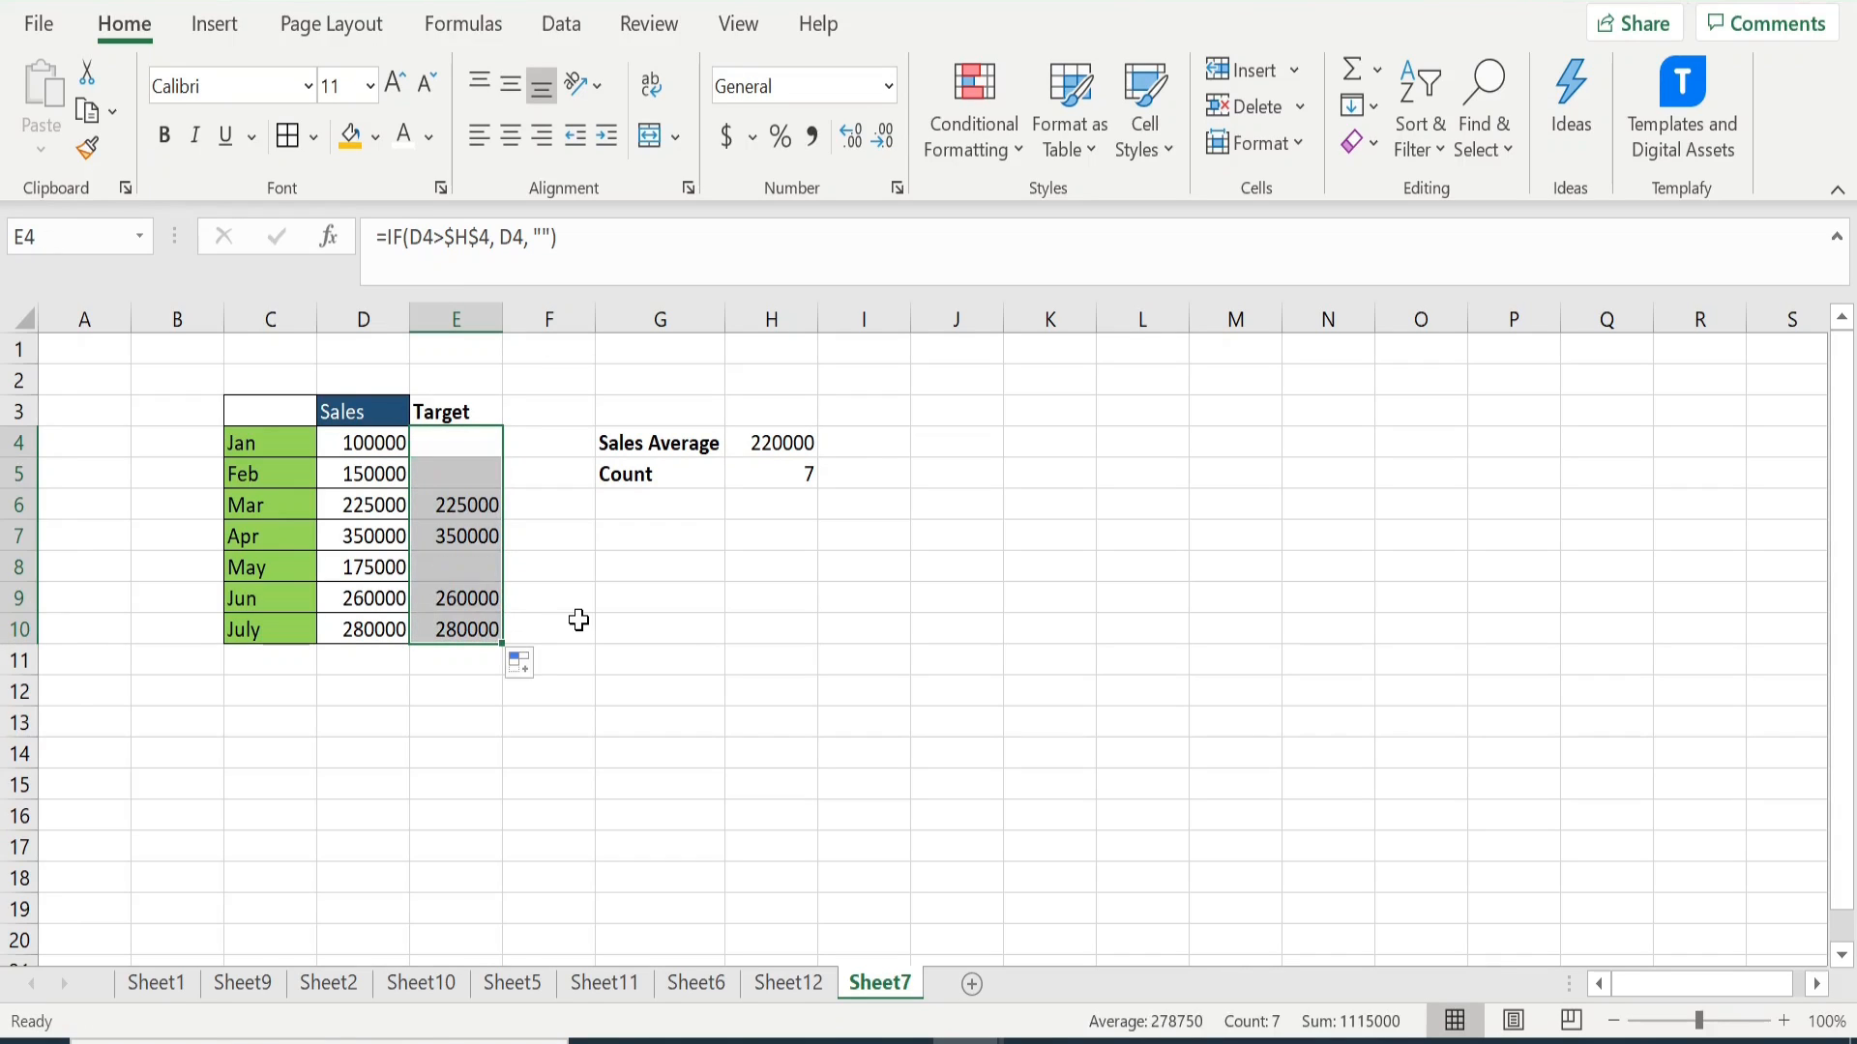
- Check the Target column's results against the monthly sales in column D and the sales average in H4
left_click(462, 508)
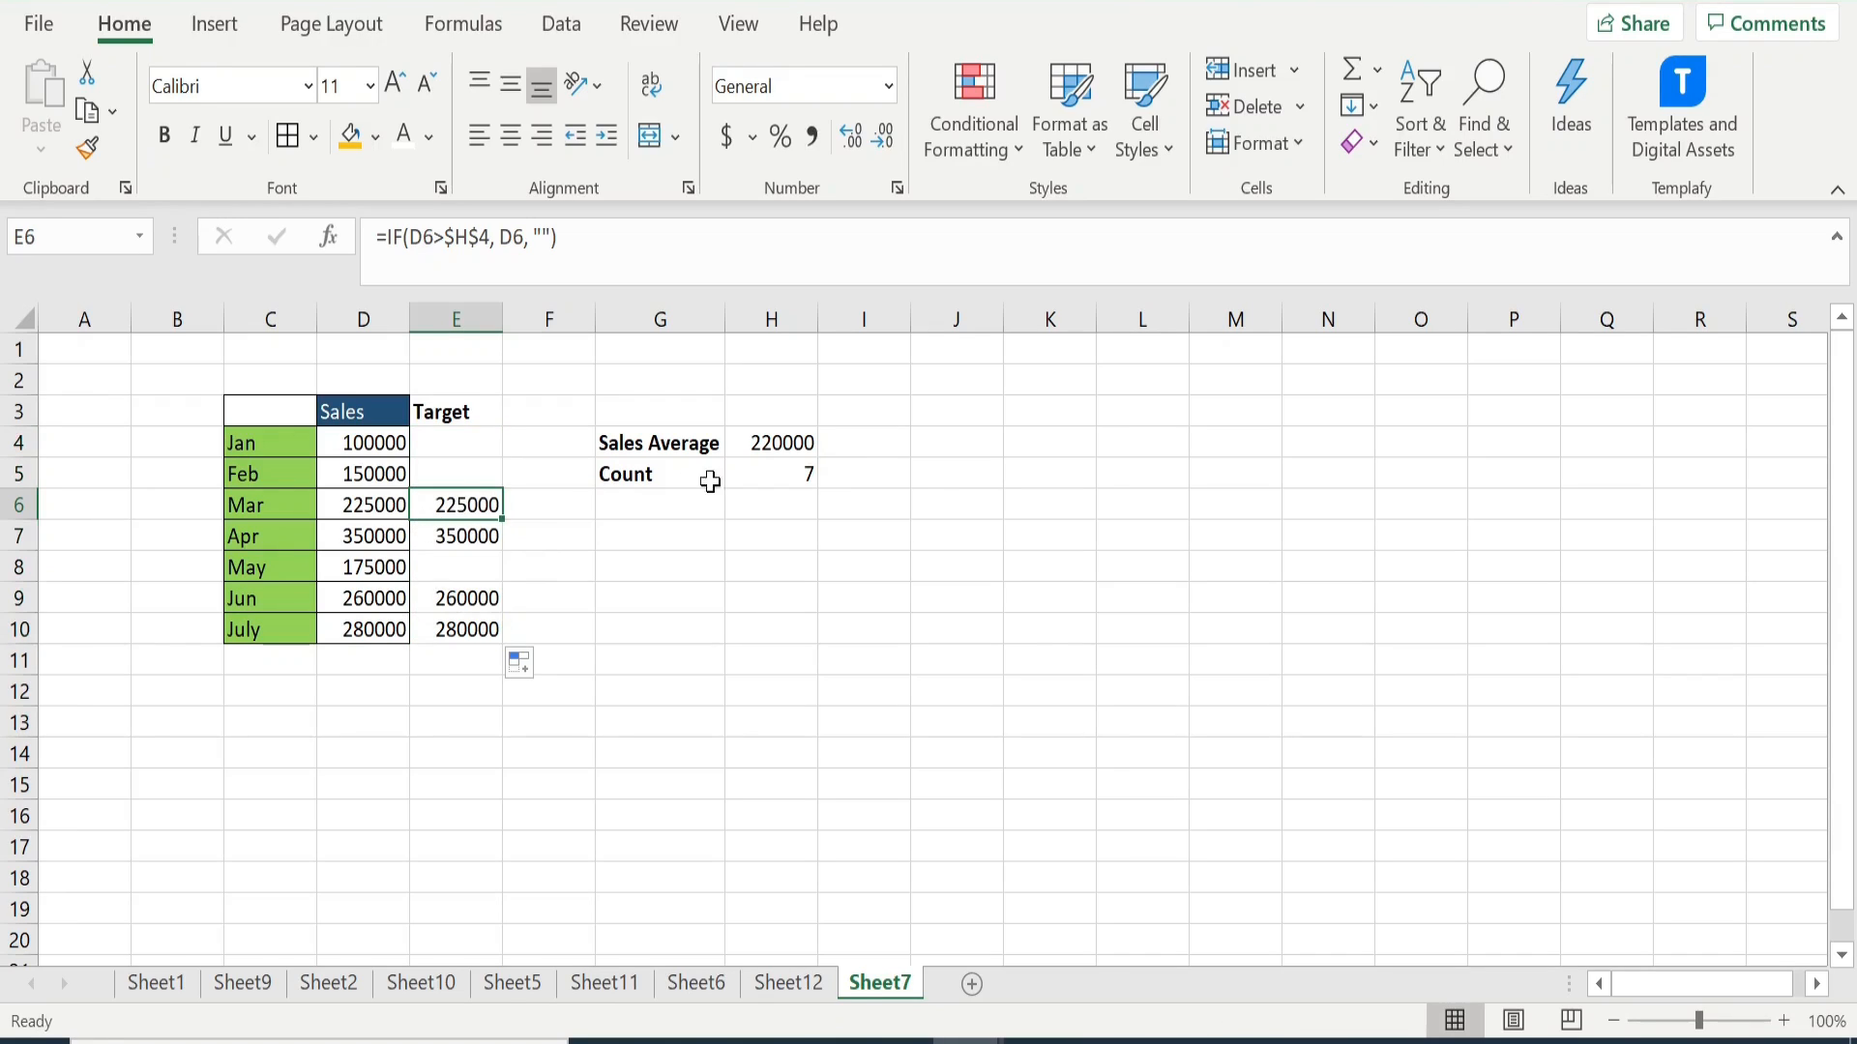
left_click(385, 447)
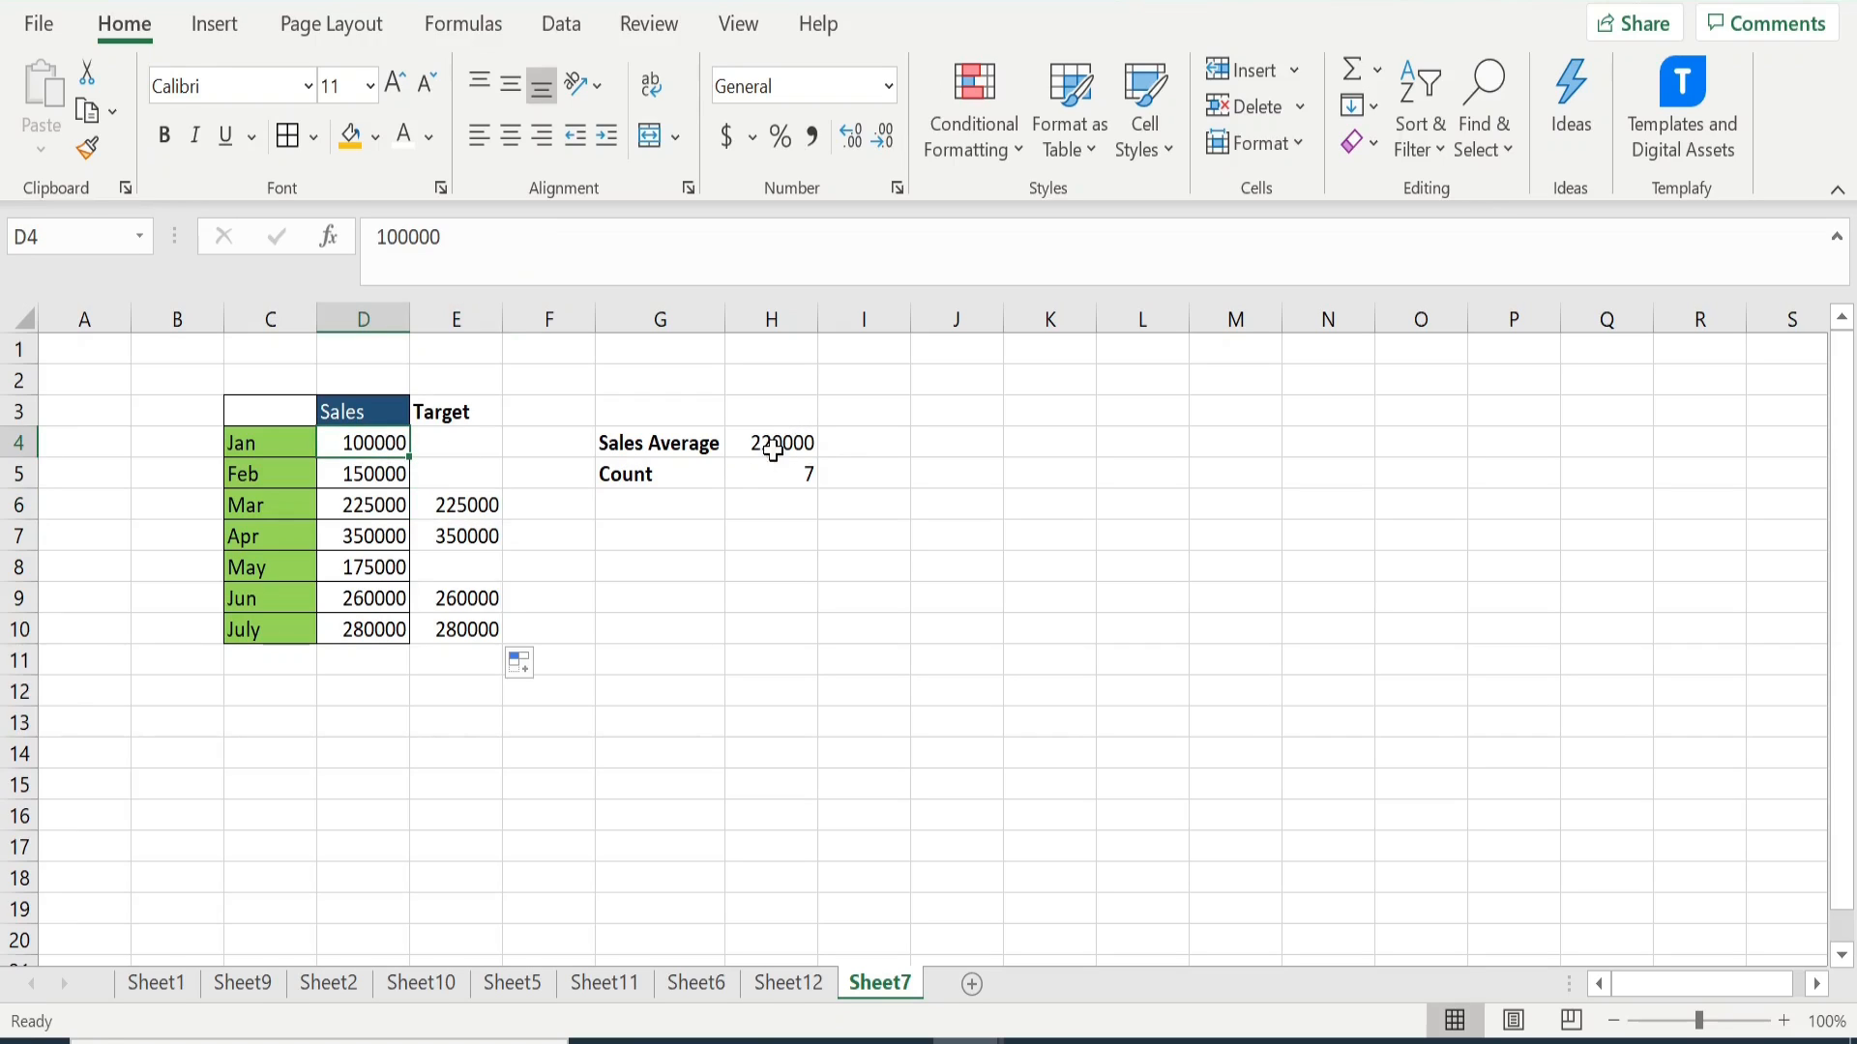
left_click(464, 441)
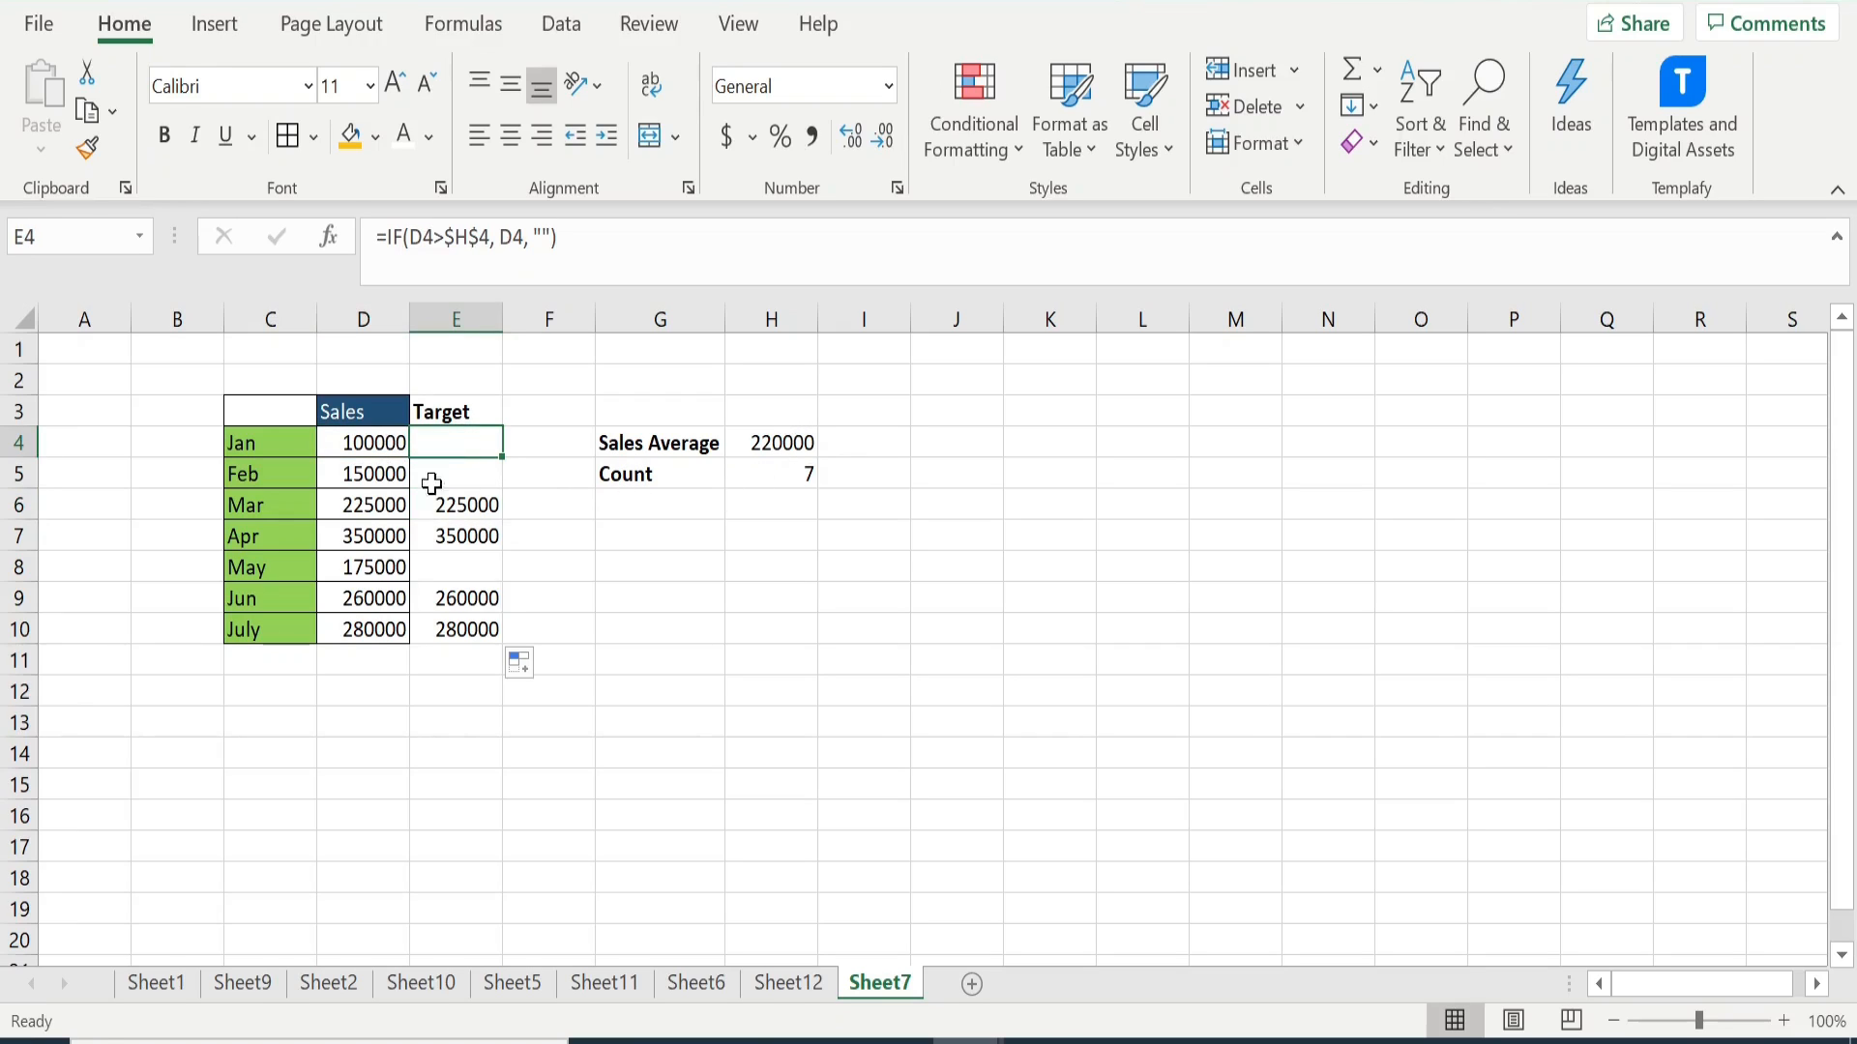
left_click(377, 480)
left_click(793, 445)
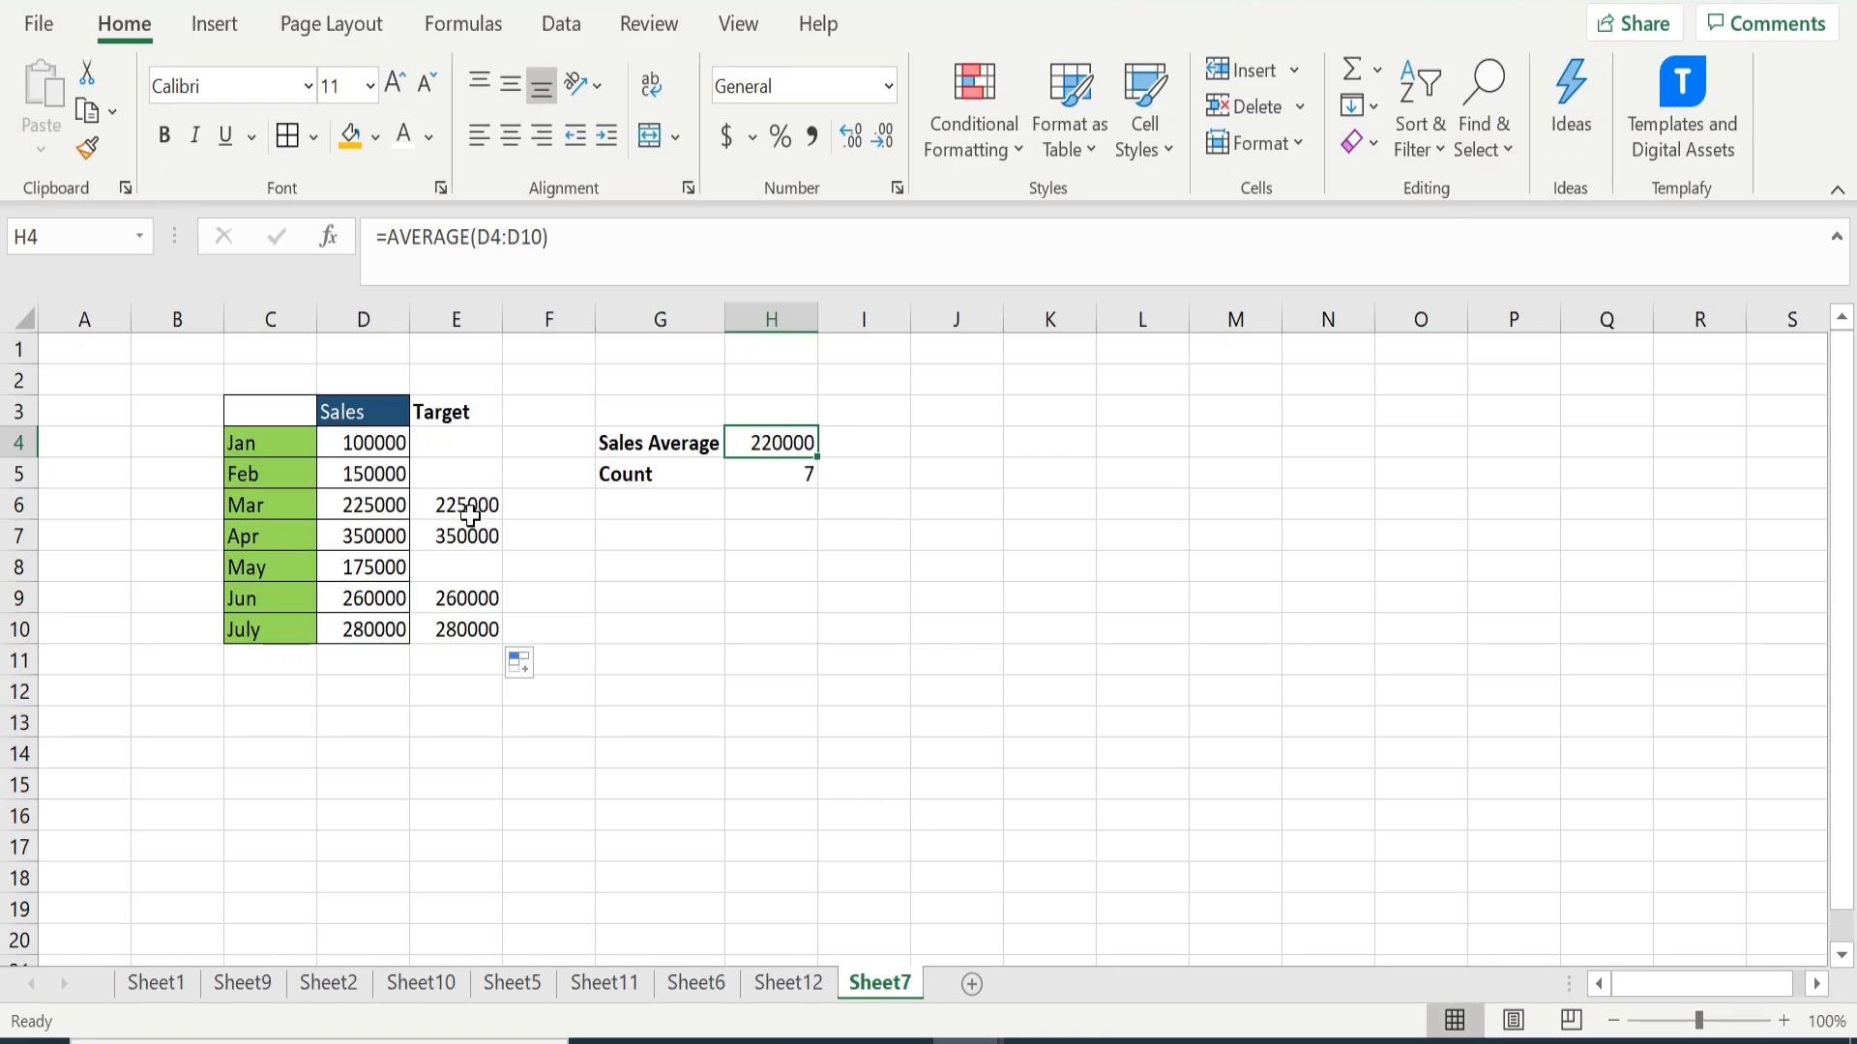
left_click(469, 513)
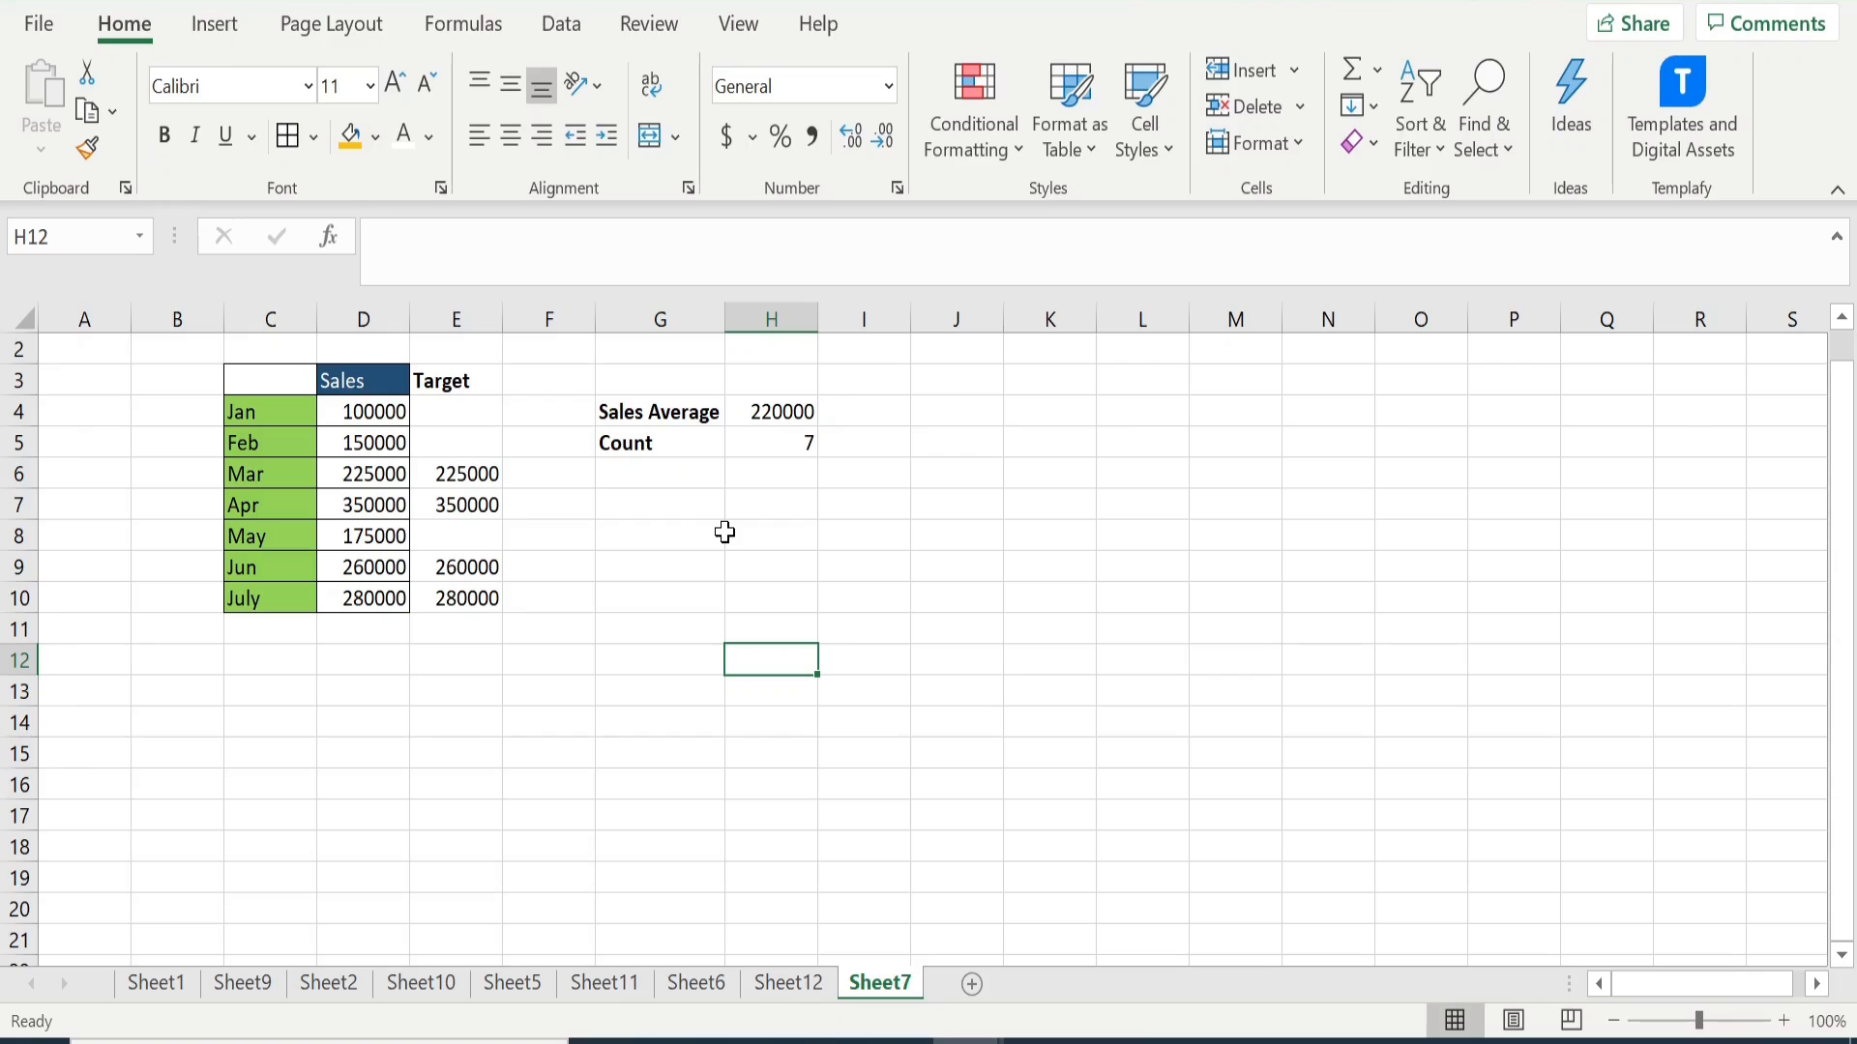
- Insert a 2-D clustered column chart from C3:E10 and move it clear of the average and count cells
left_click_drag(277, 380, 453, 592)
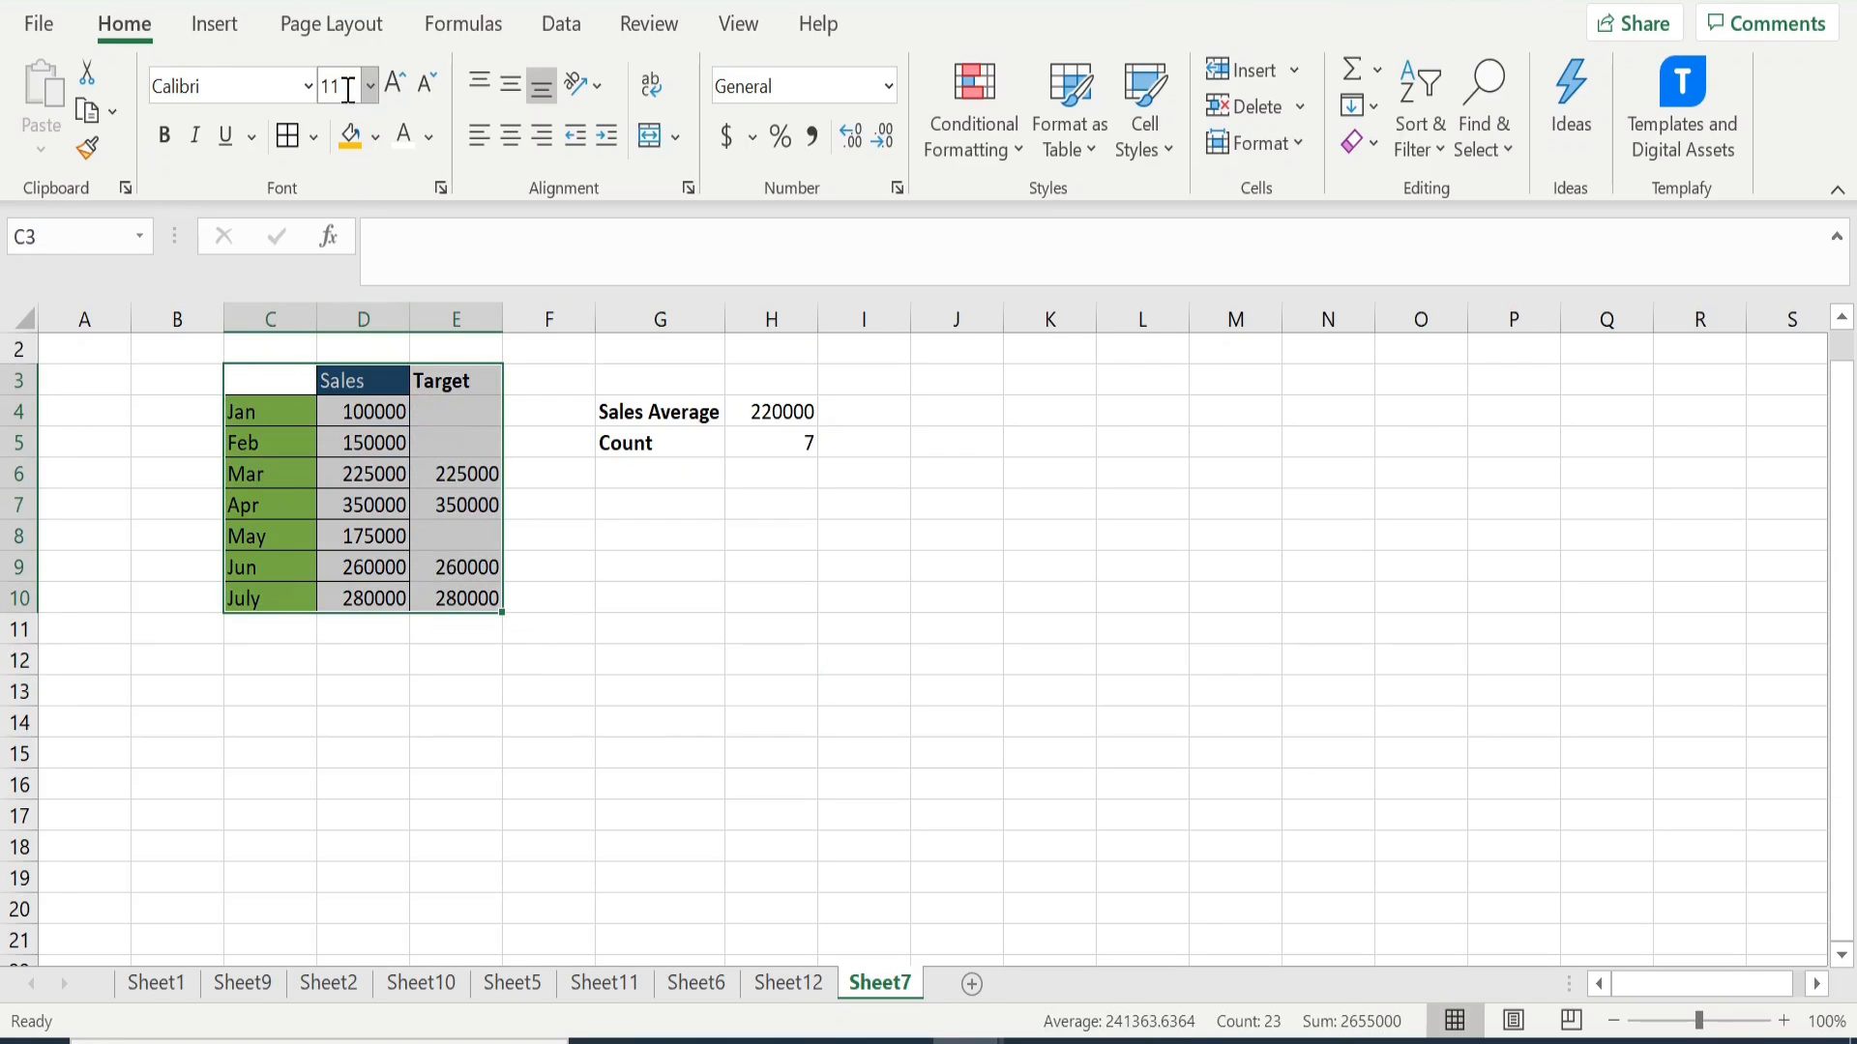
left_click(213, 29)
left_click(776, 75)
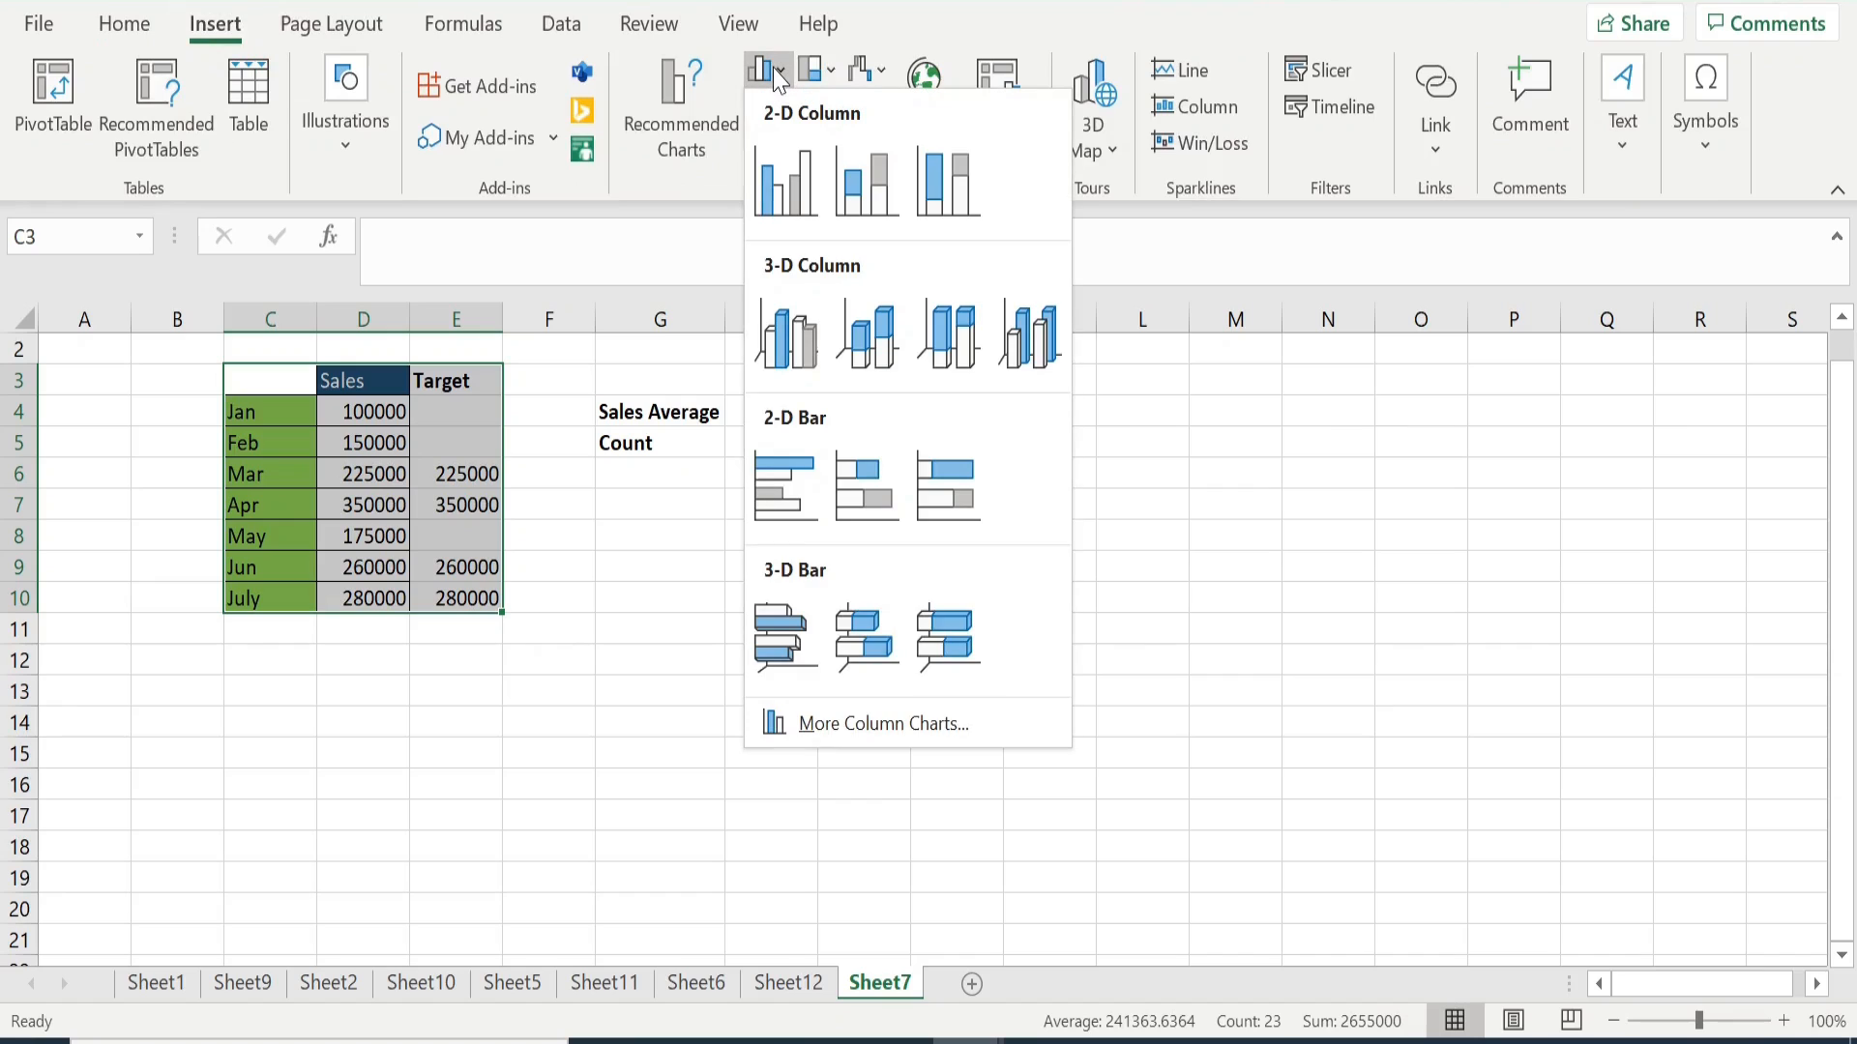
left_click(769, 186)
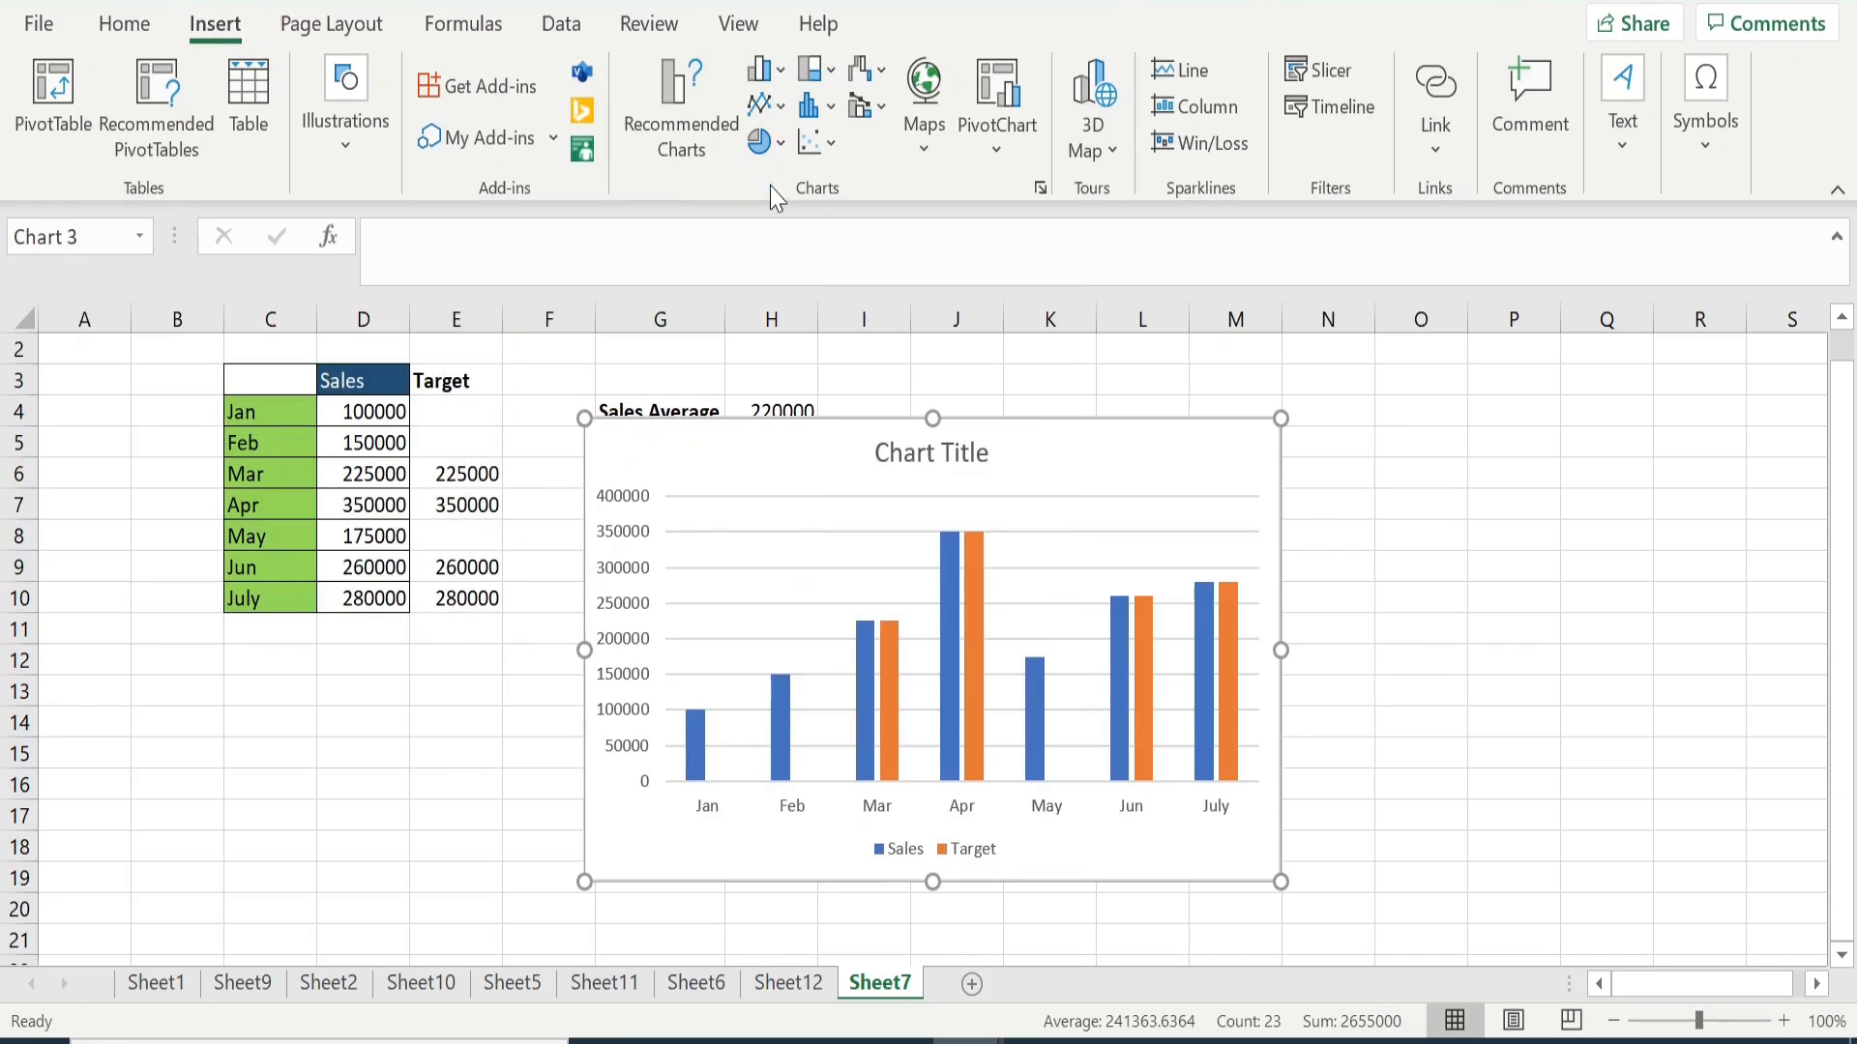
left_click_drag(1025, 420, 1279, 427)
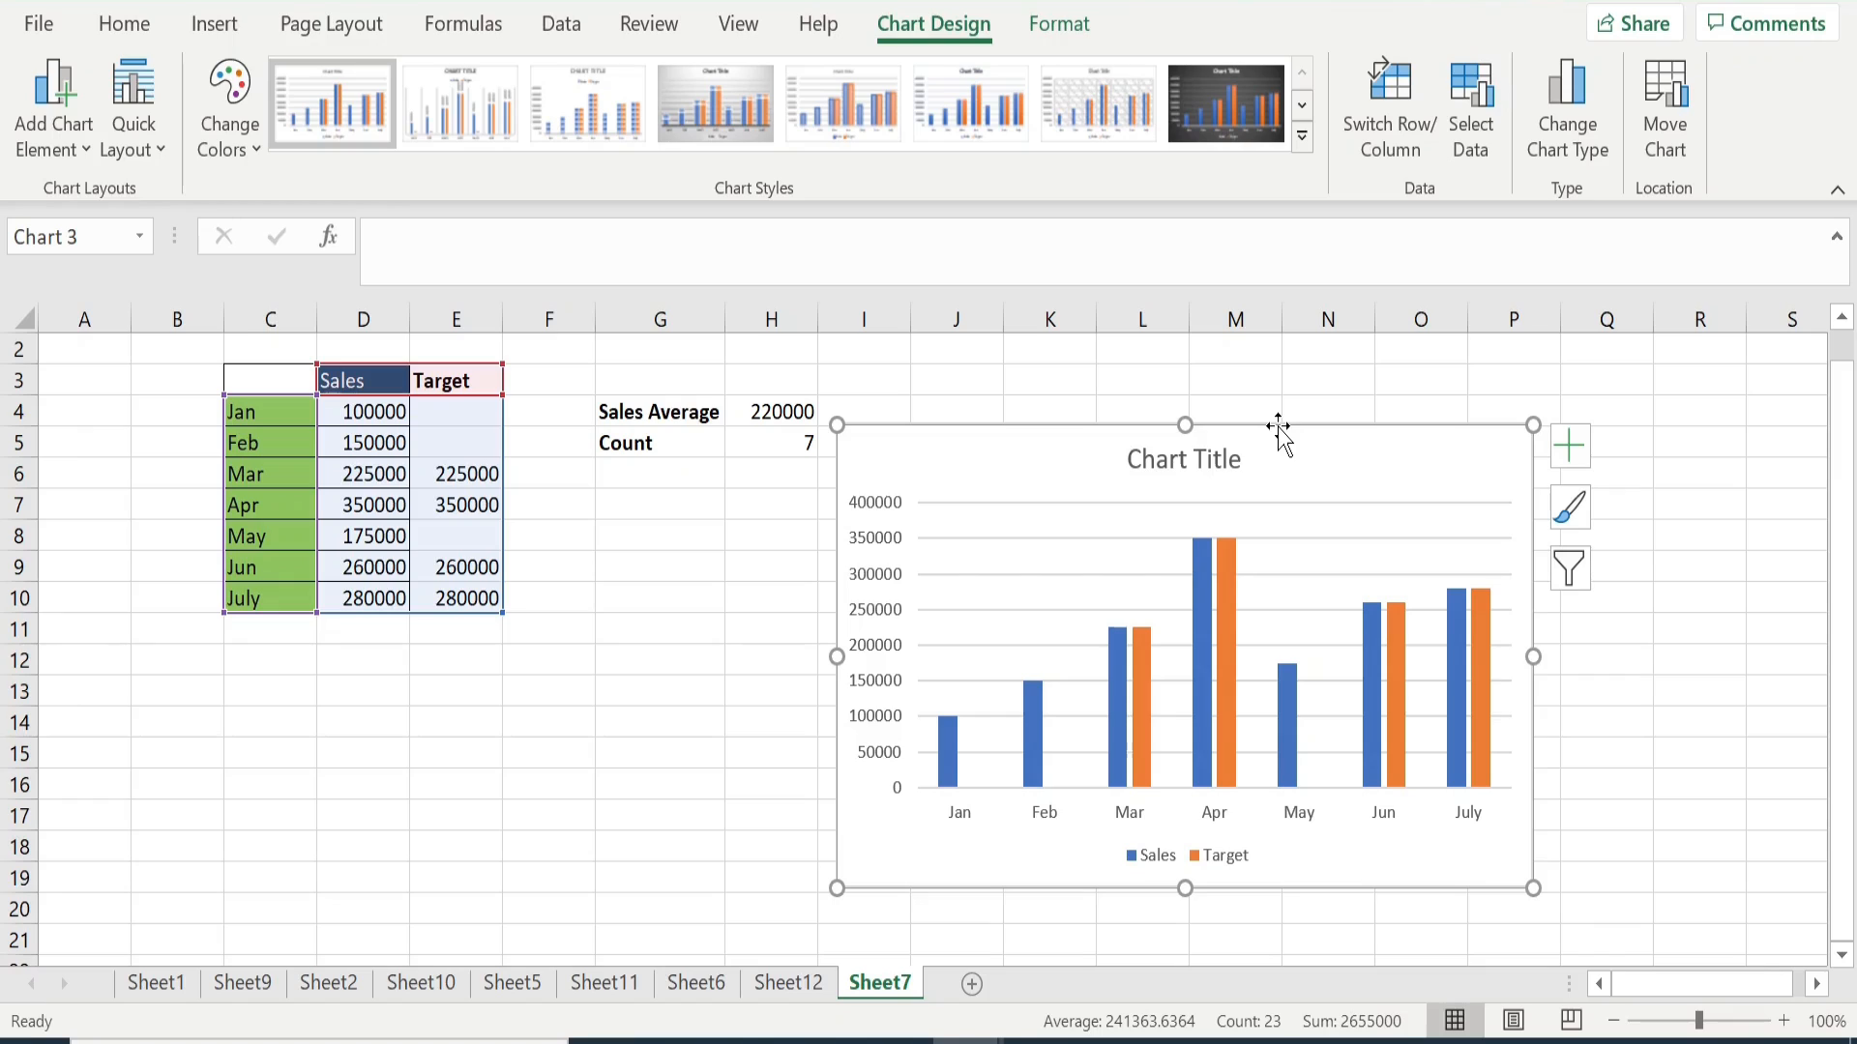
- Set the Target series' overlap to 100% and gap width to 169%, then close the formatting pane and select the whole chart
mouse_move(1209, 599)
mouse_move(1199, 732)
left_click(1231, 709)
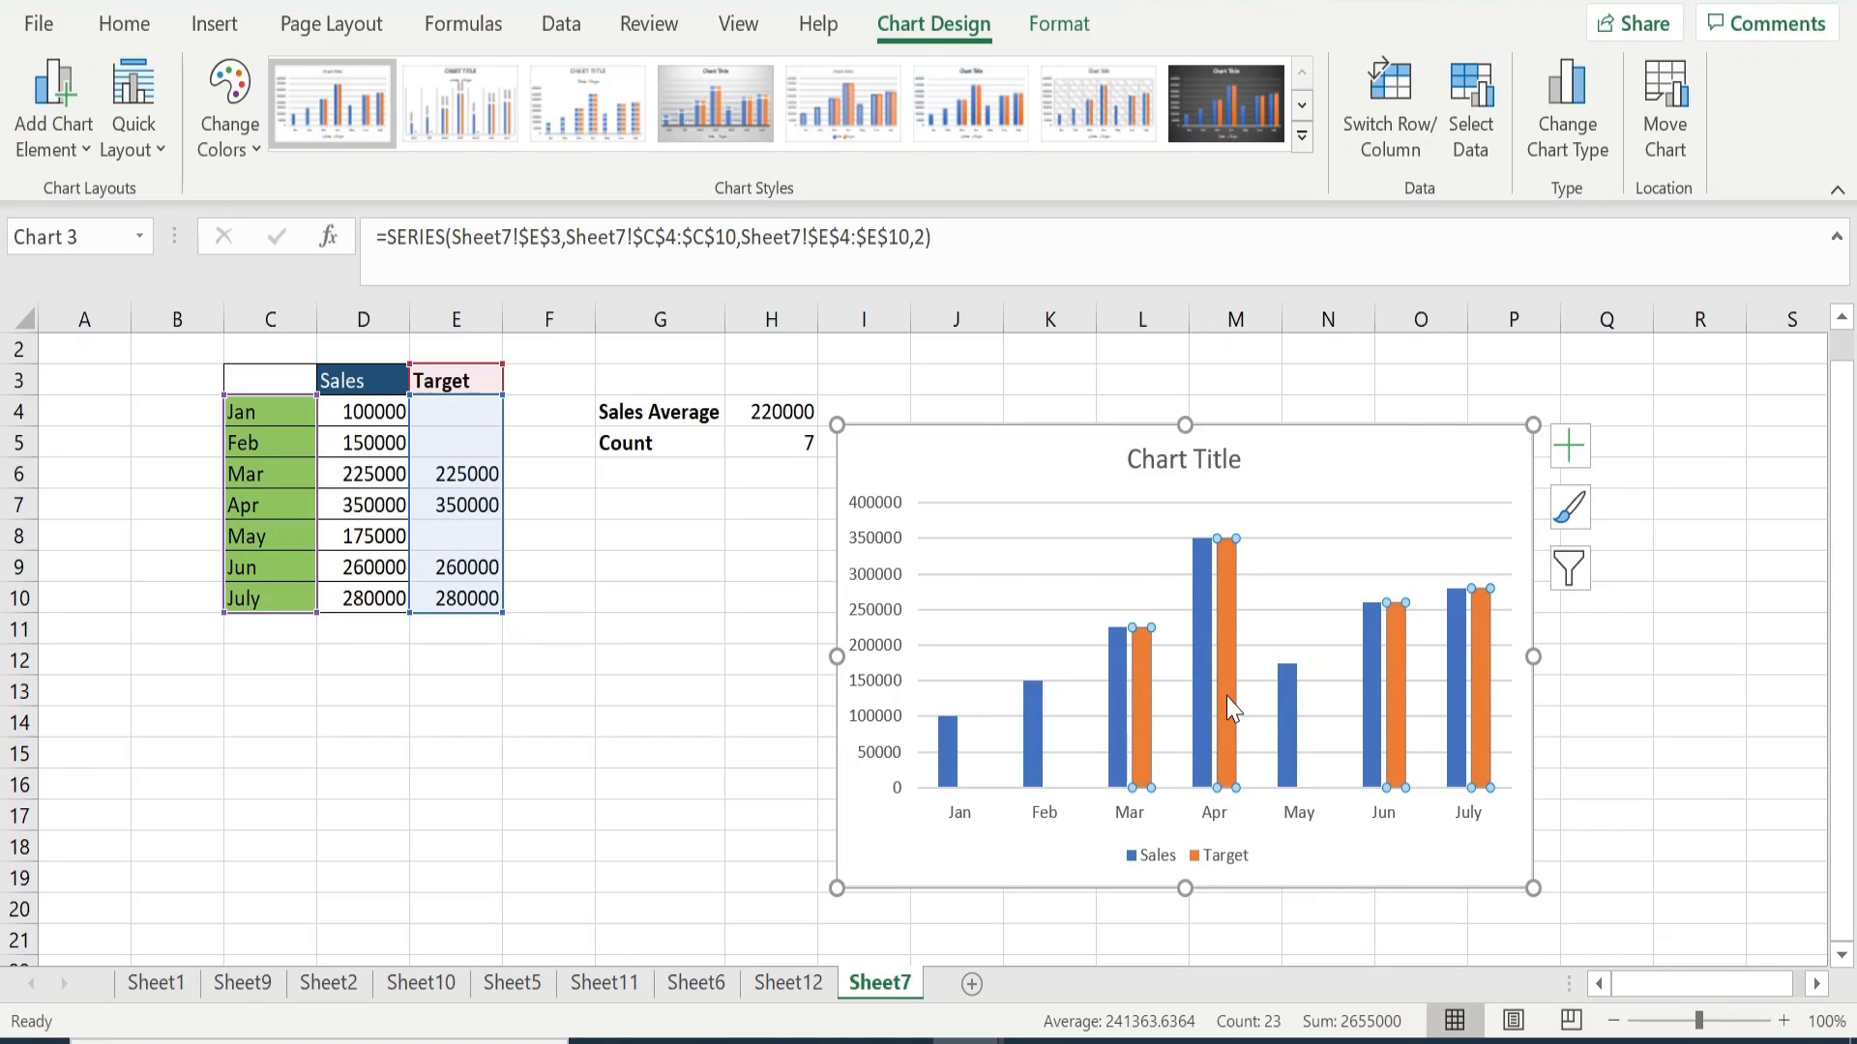
right_click(1229, 706)
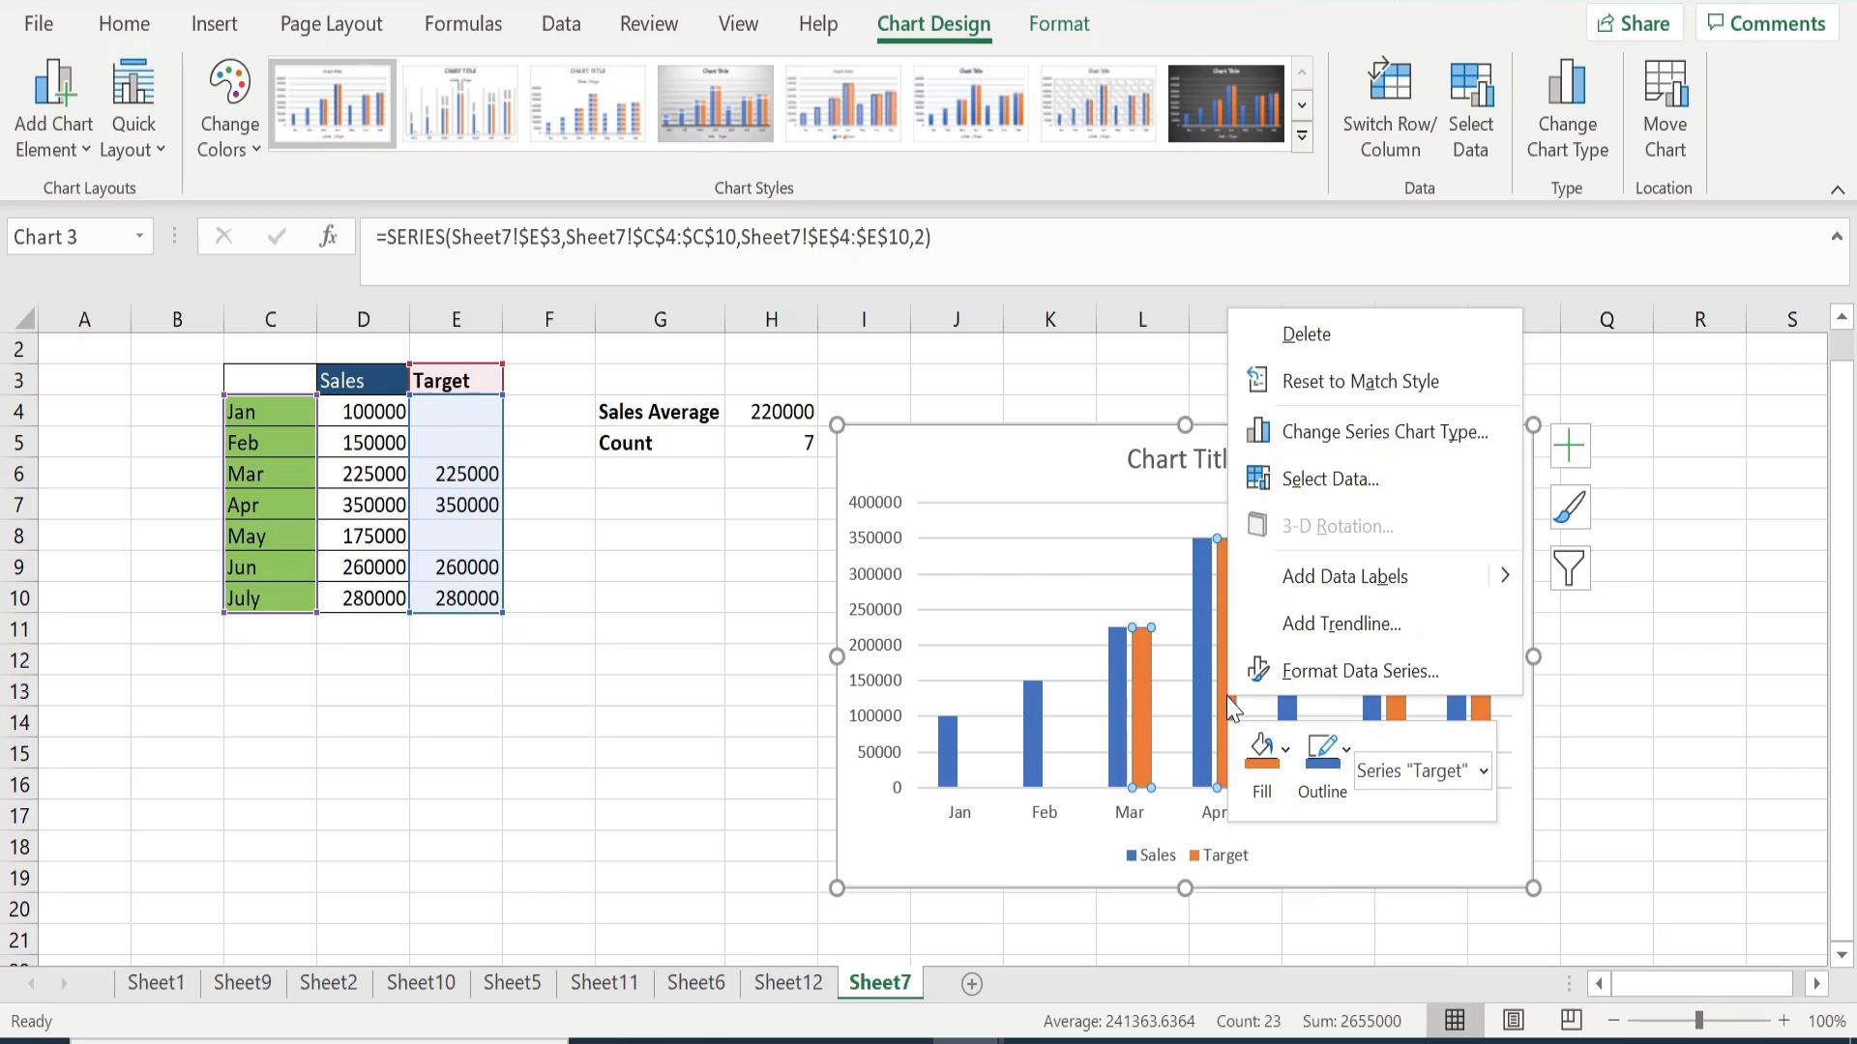
left_click(1262, 674)
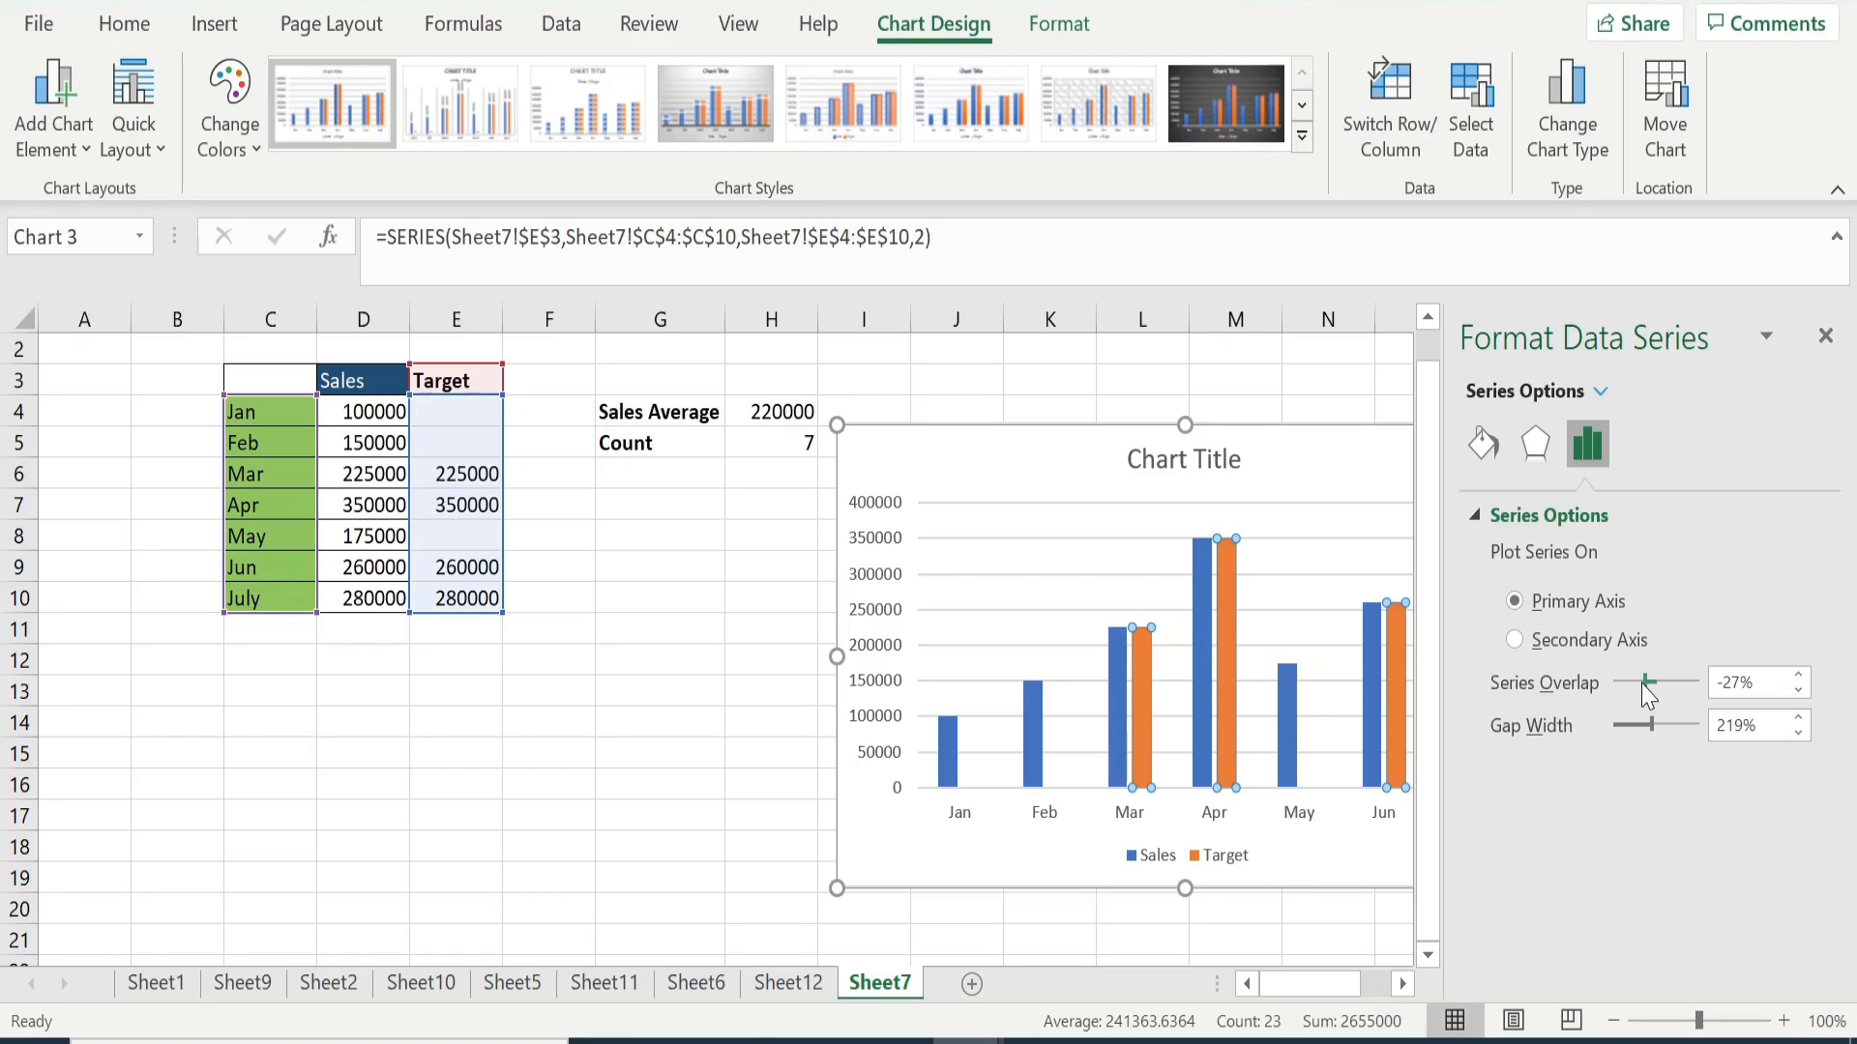
left_click_drag(1649, 692, 1710, 690)
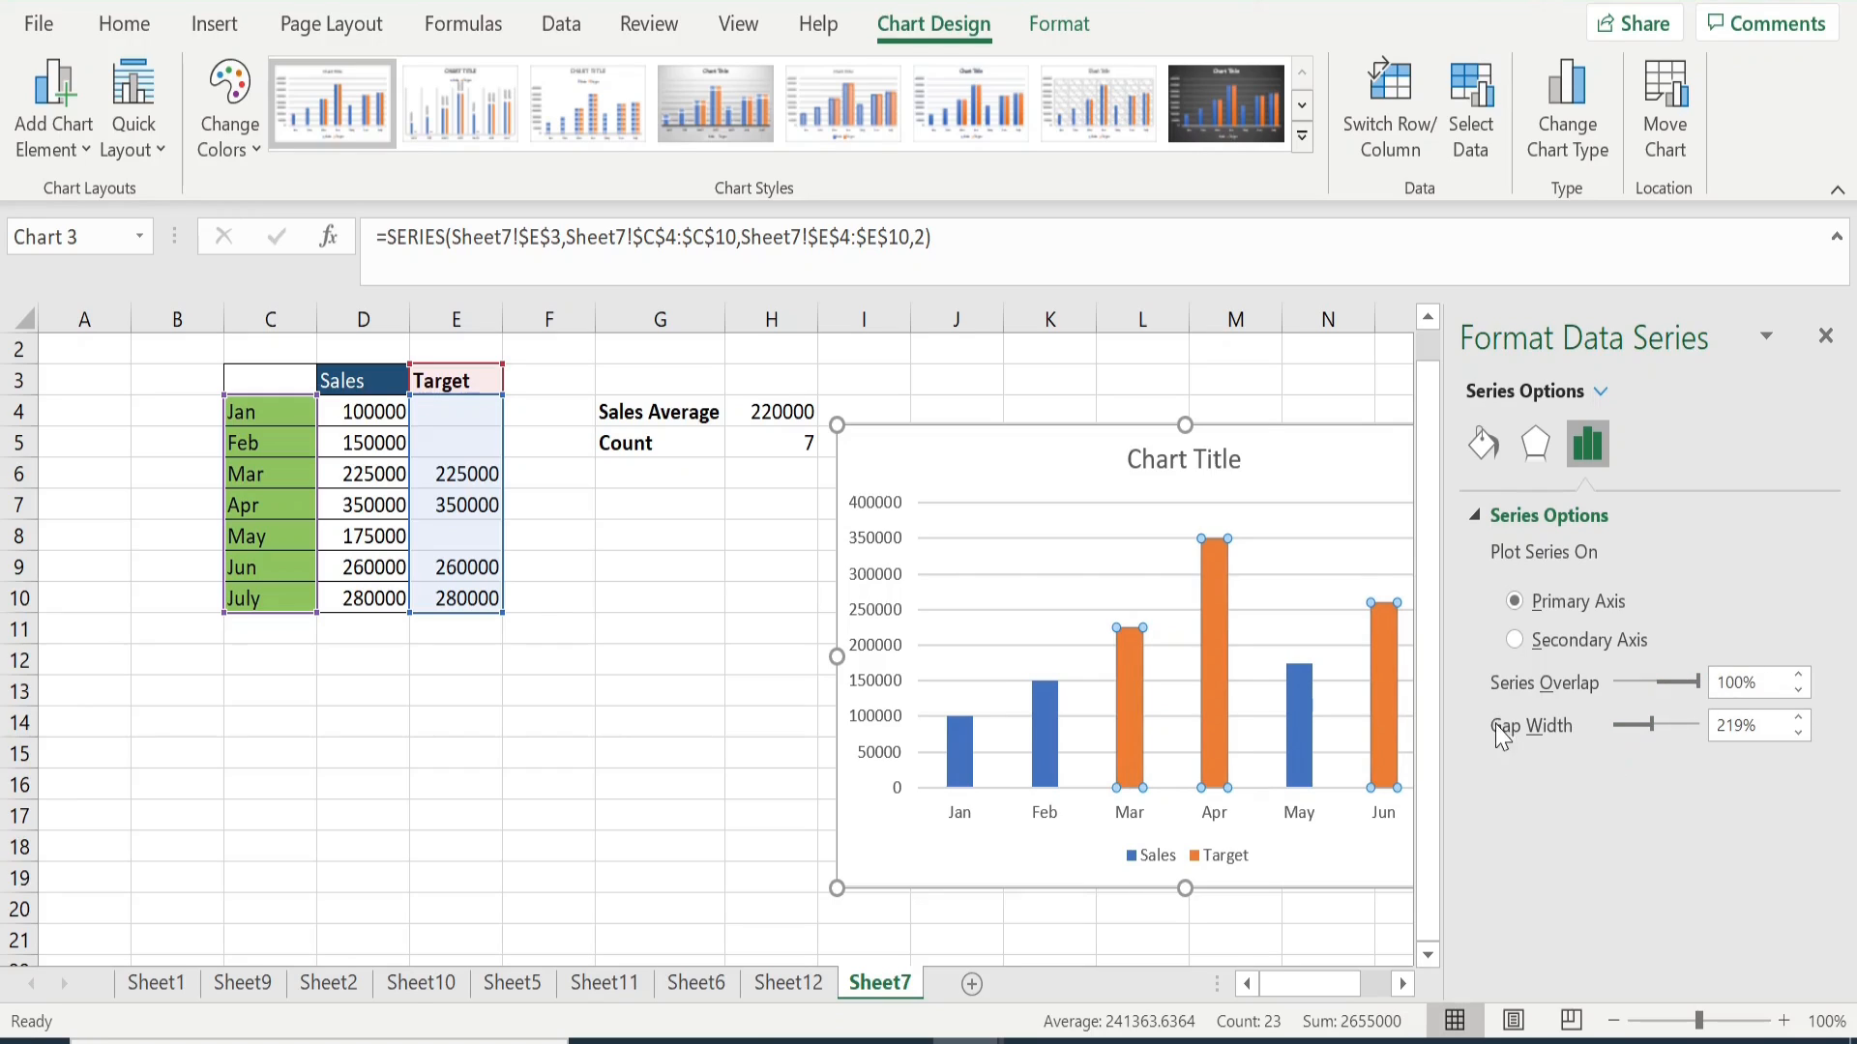
left_click_drag(1653, 726, 1648, 733)
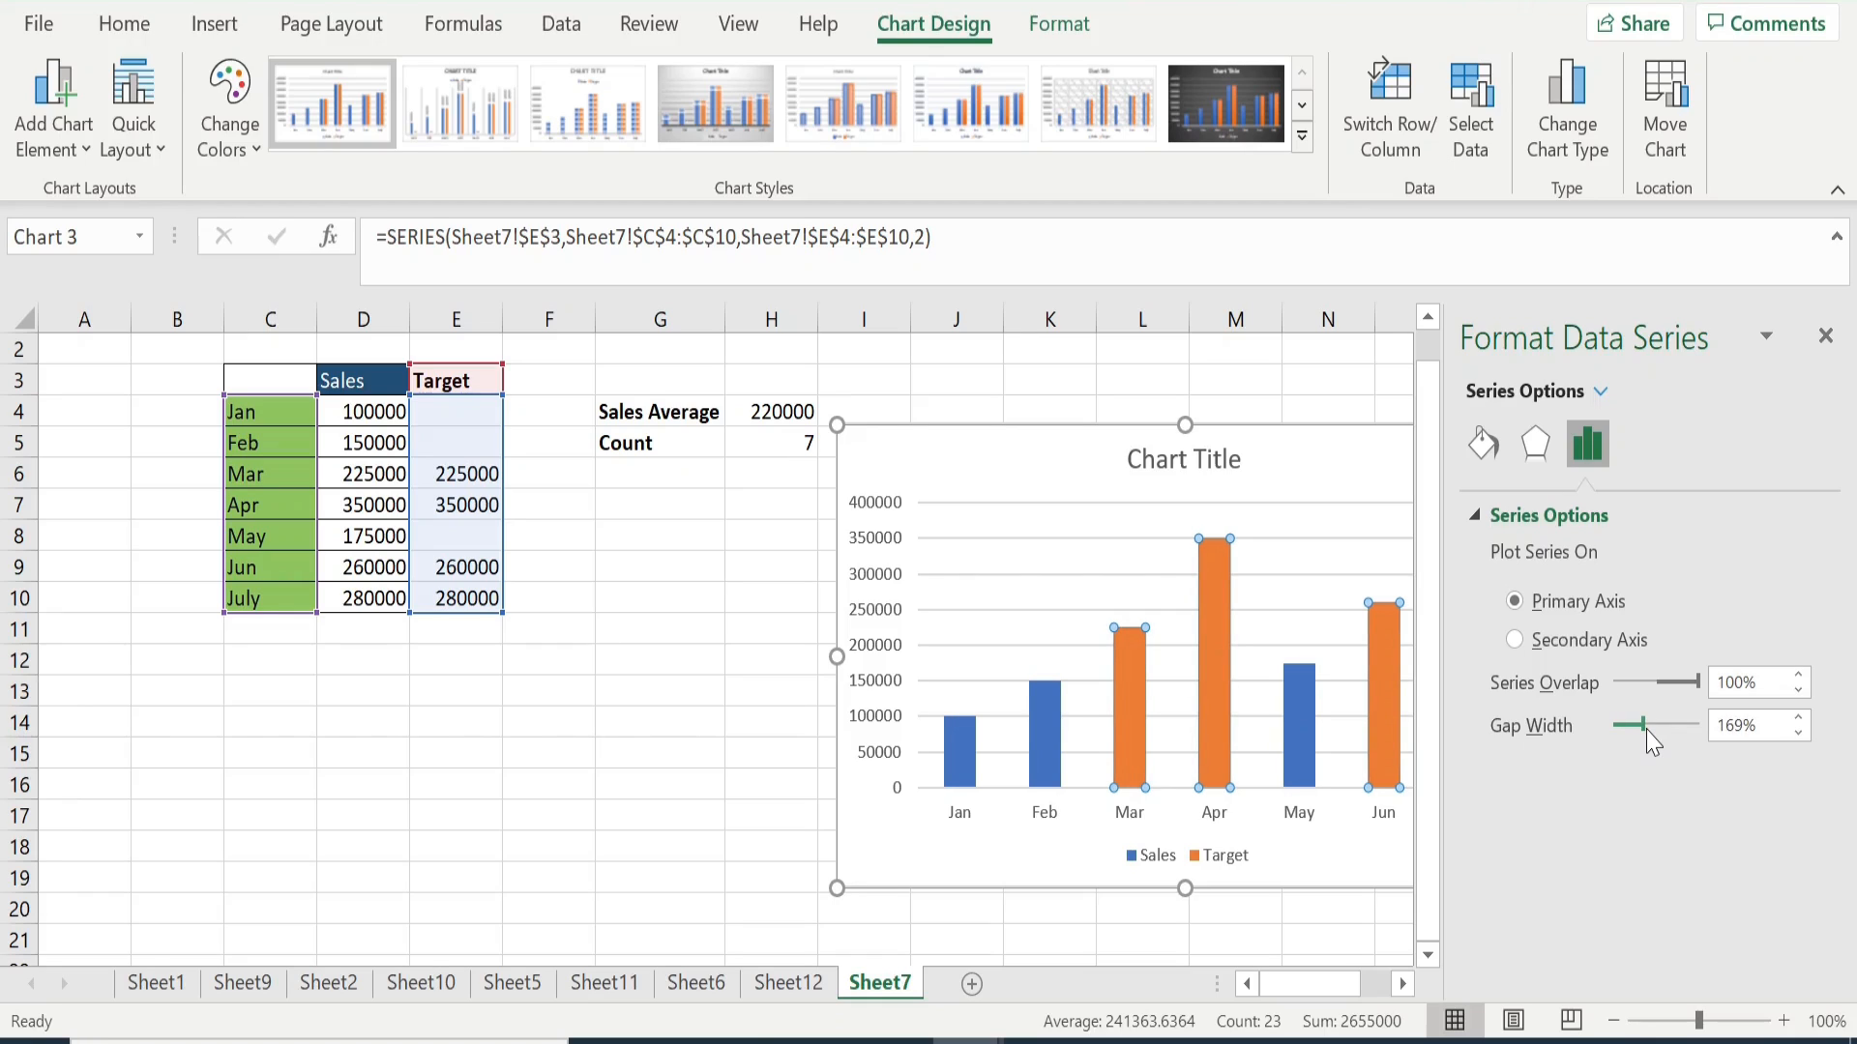
left_click(1825, 335)
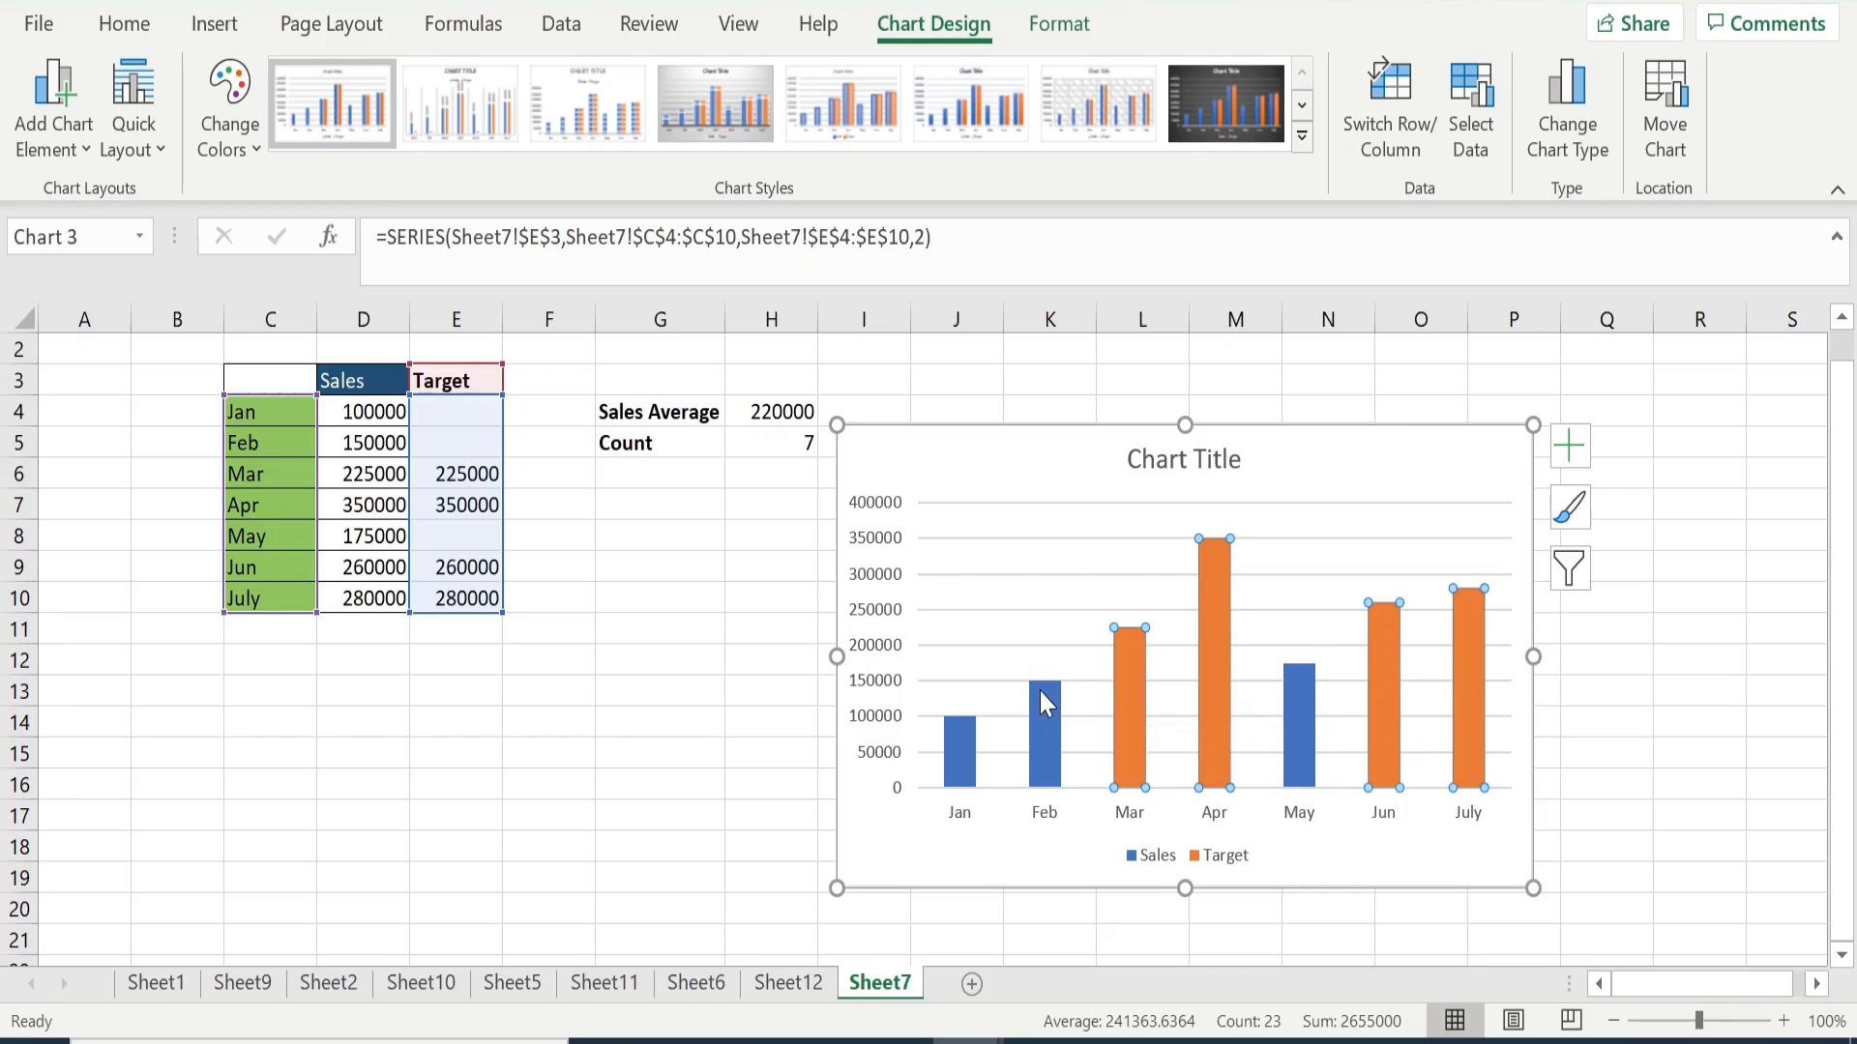
mouse_move(1040, 691)
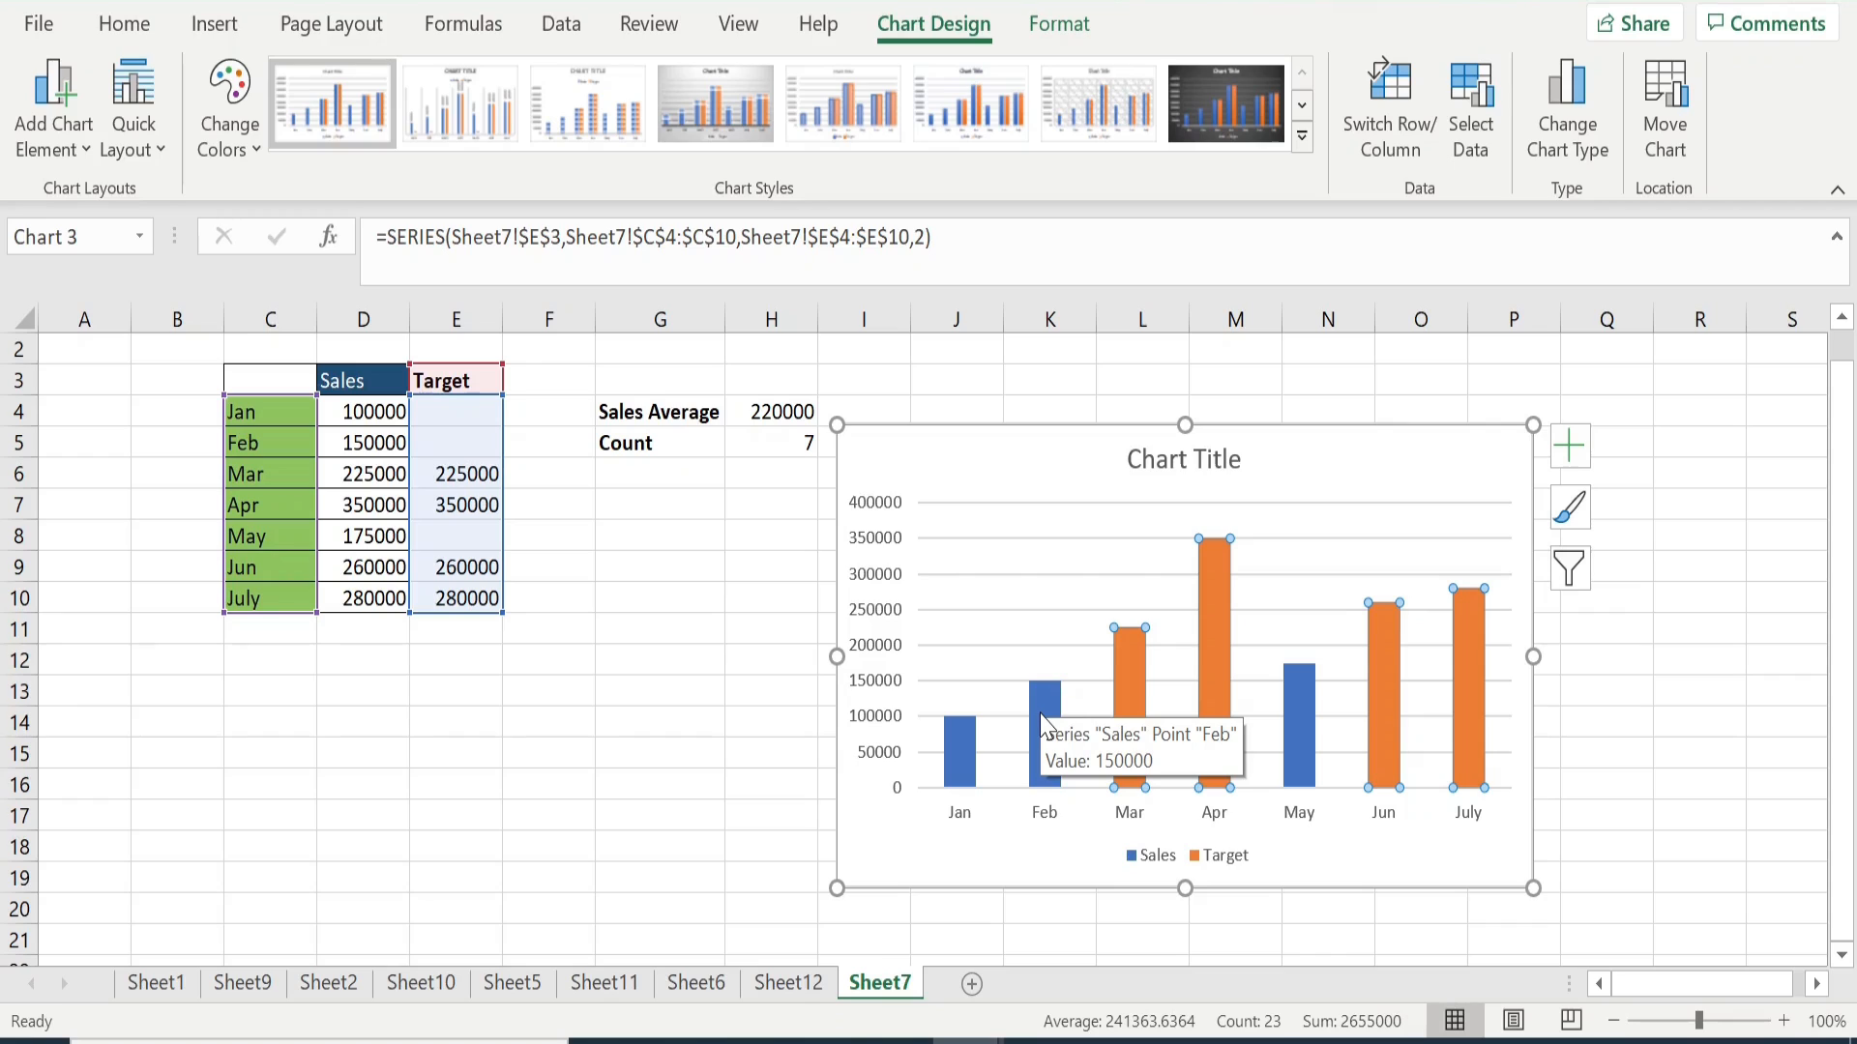
left_click(1023, 425)
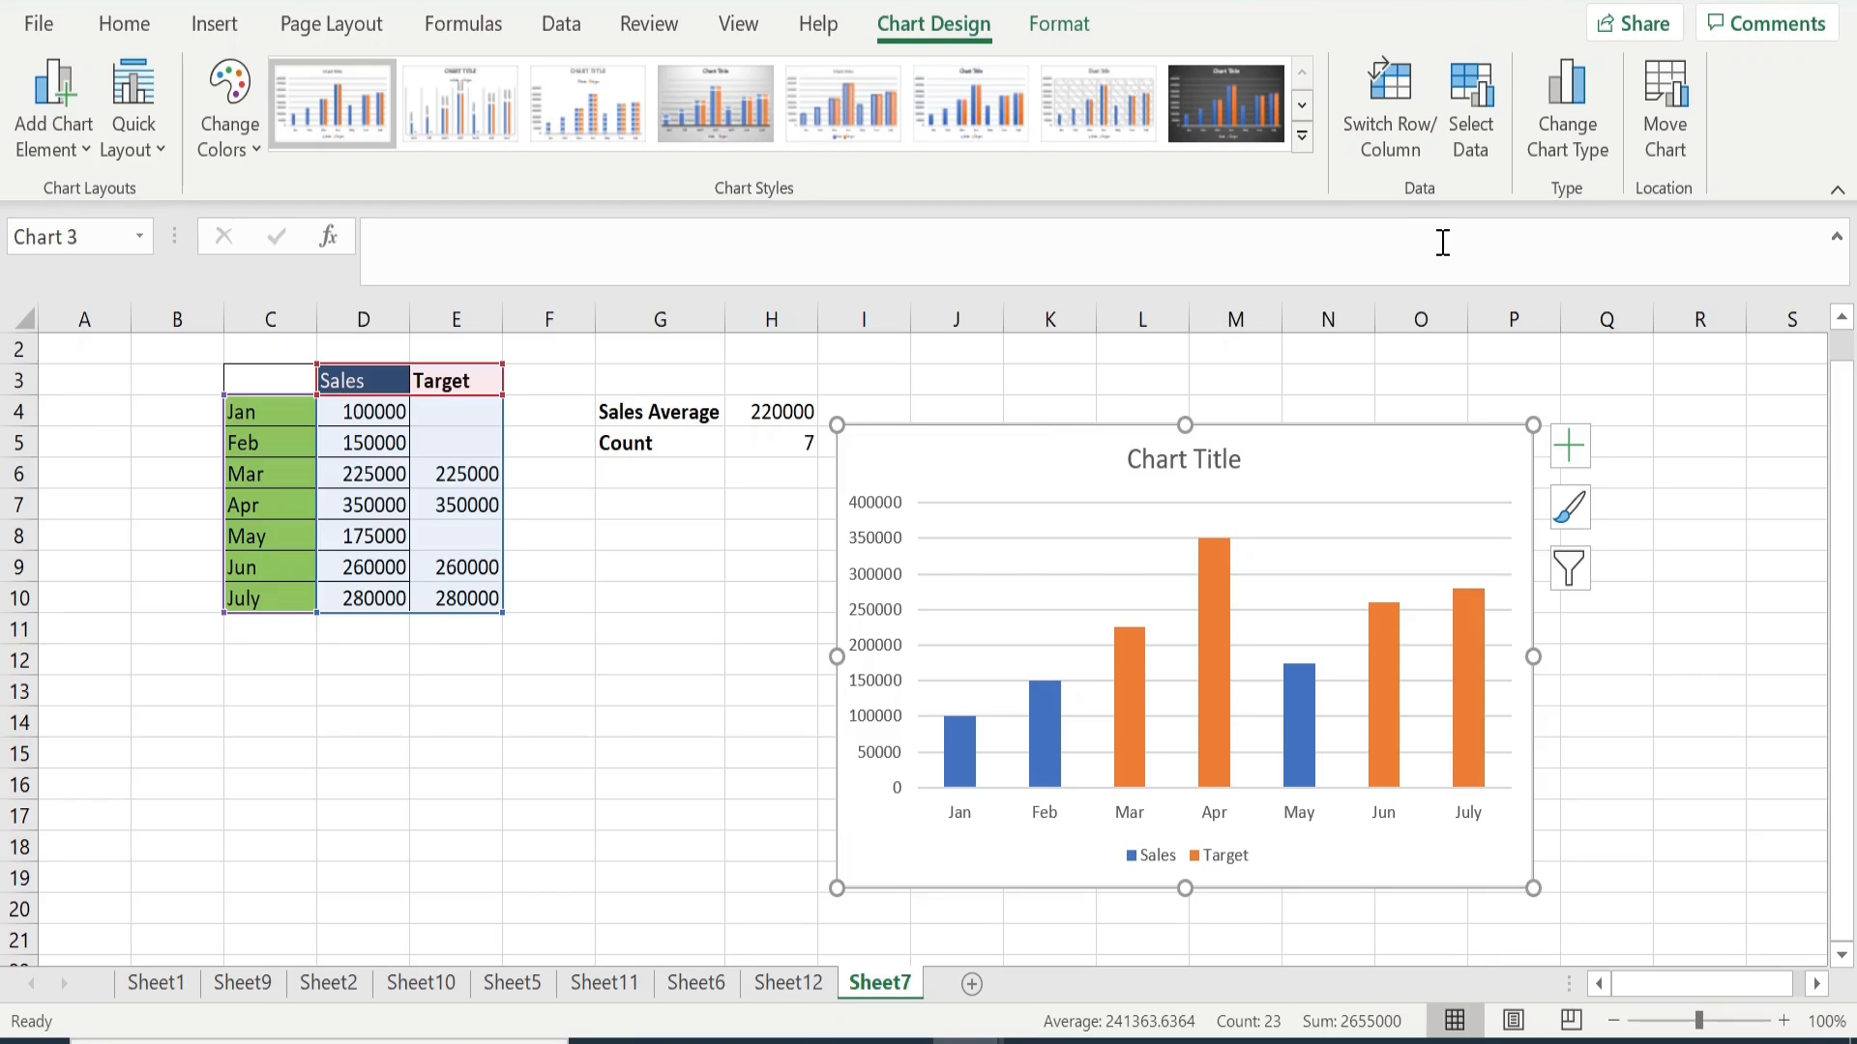
- Add a third data series to the chart, taking its name from G4 and its value from H4
left_click(1466, 130)
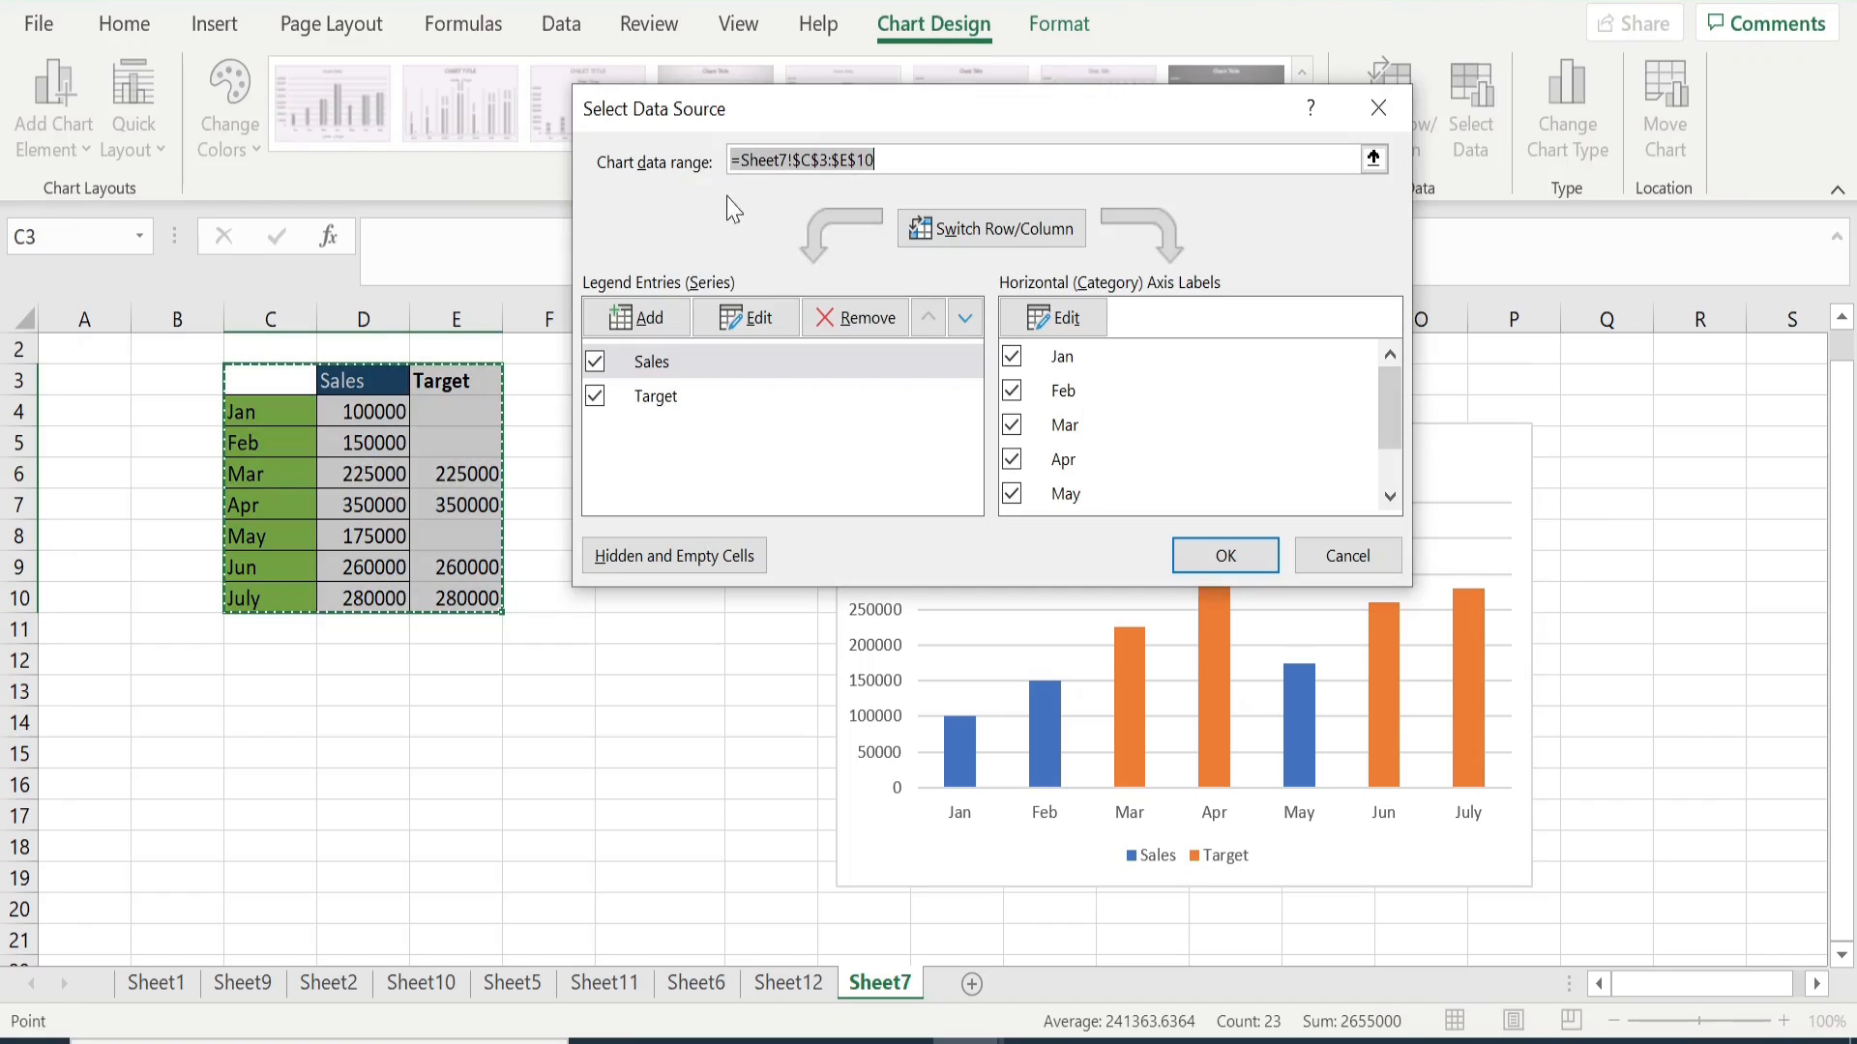
left_click_drag(786, 126, 1093, 3)
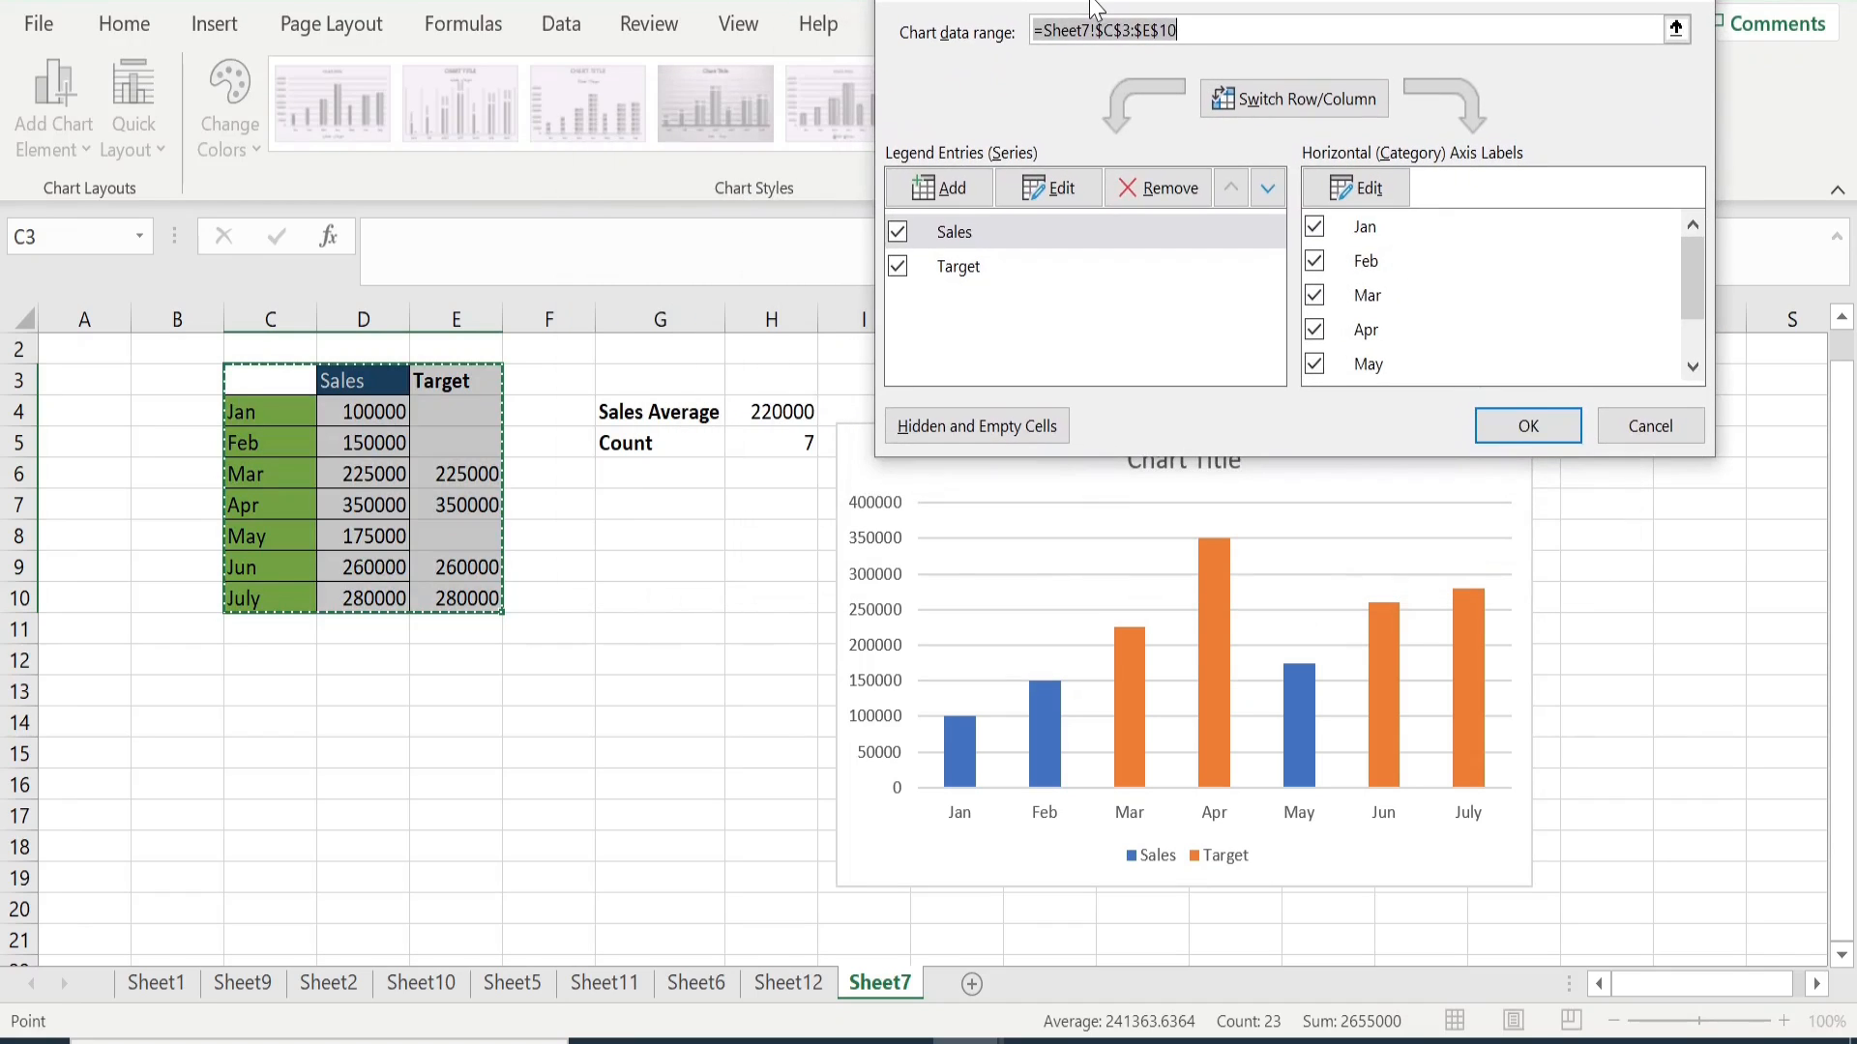
left_click(935, 189)
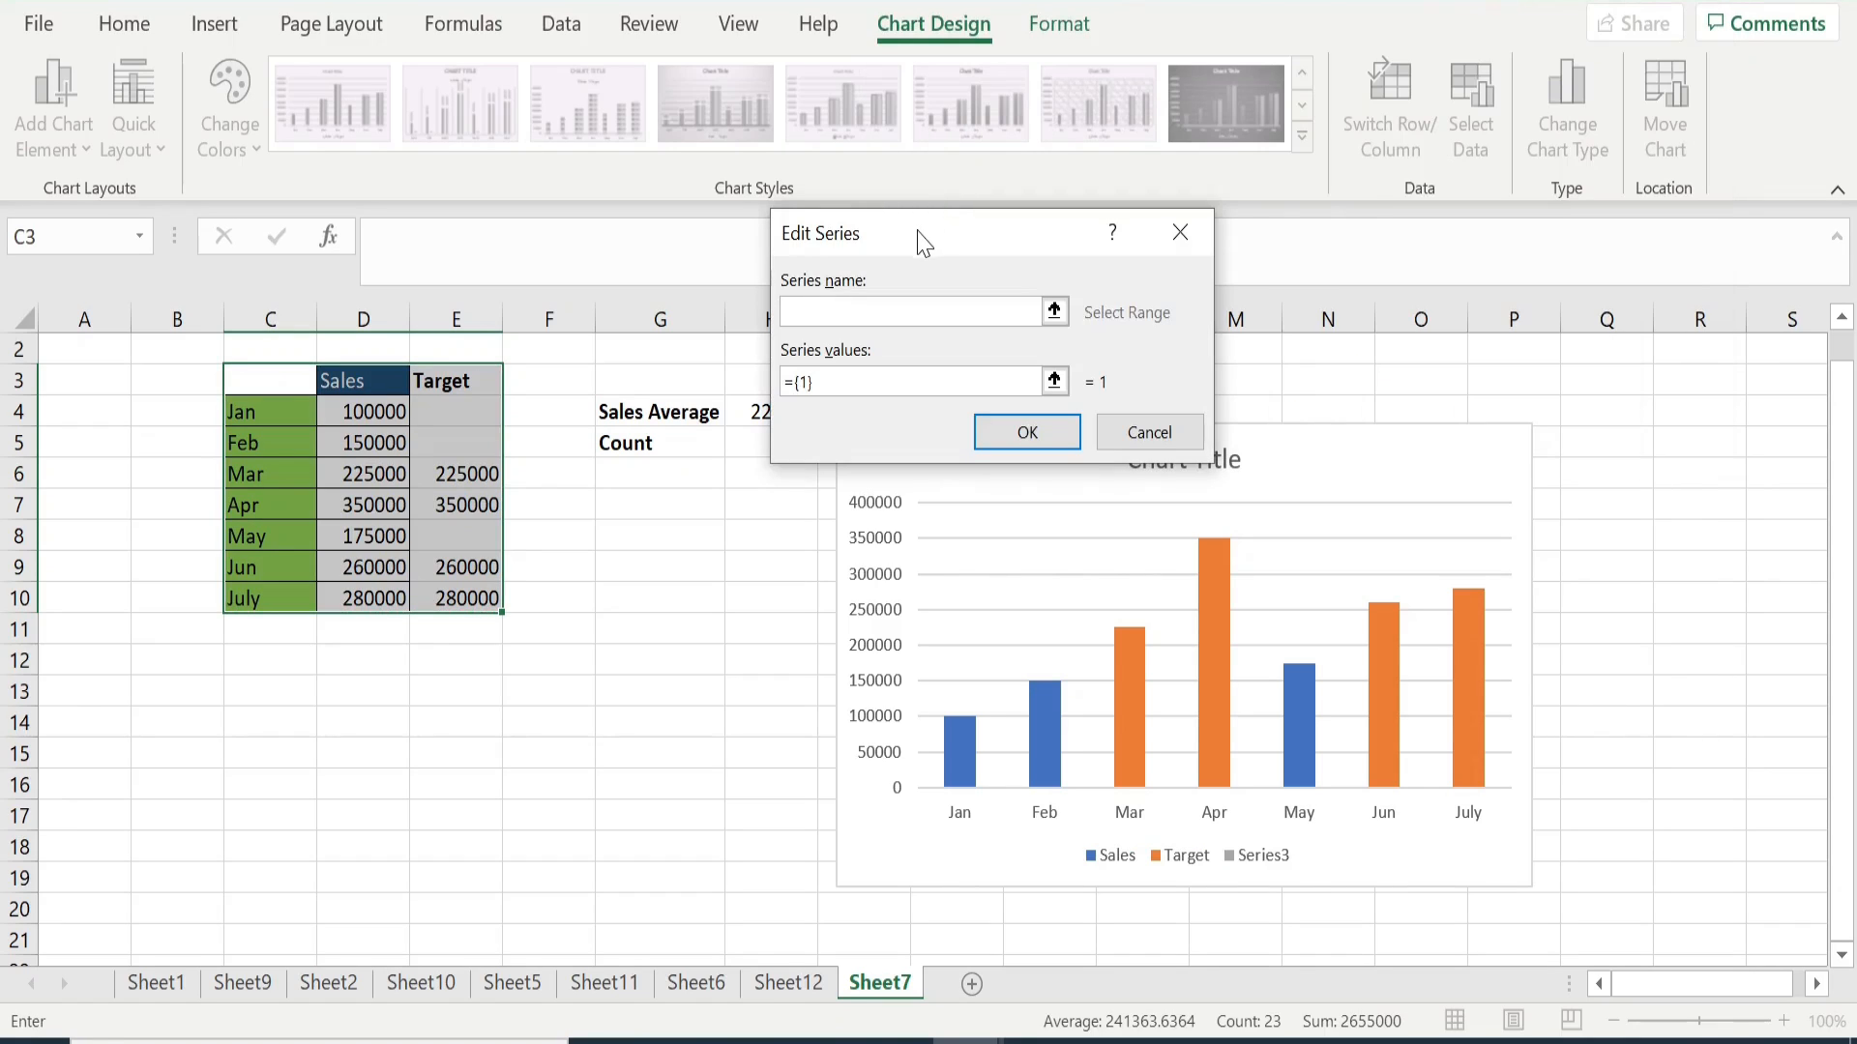
left_click_drag(919, 239, 1096, 235)
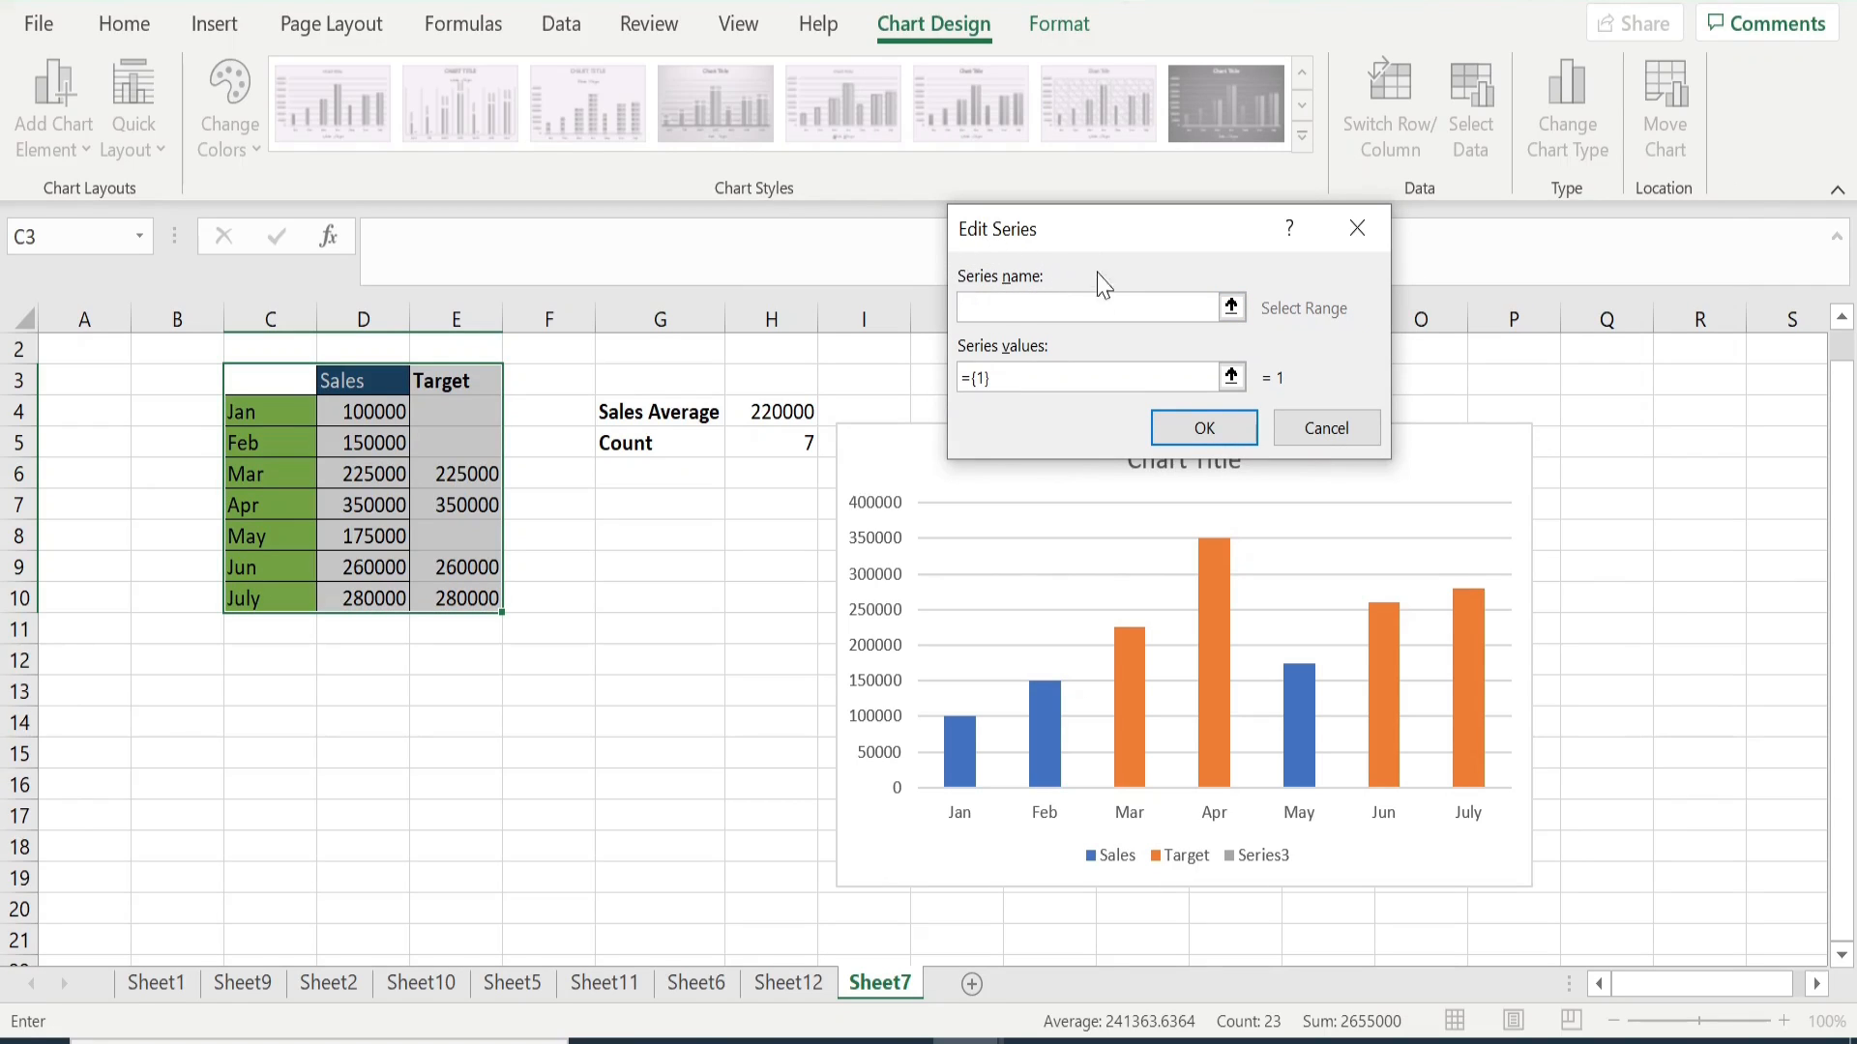
left_click(684, 411)
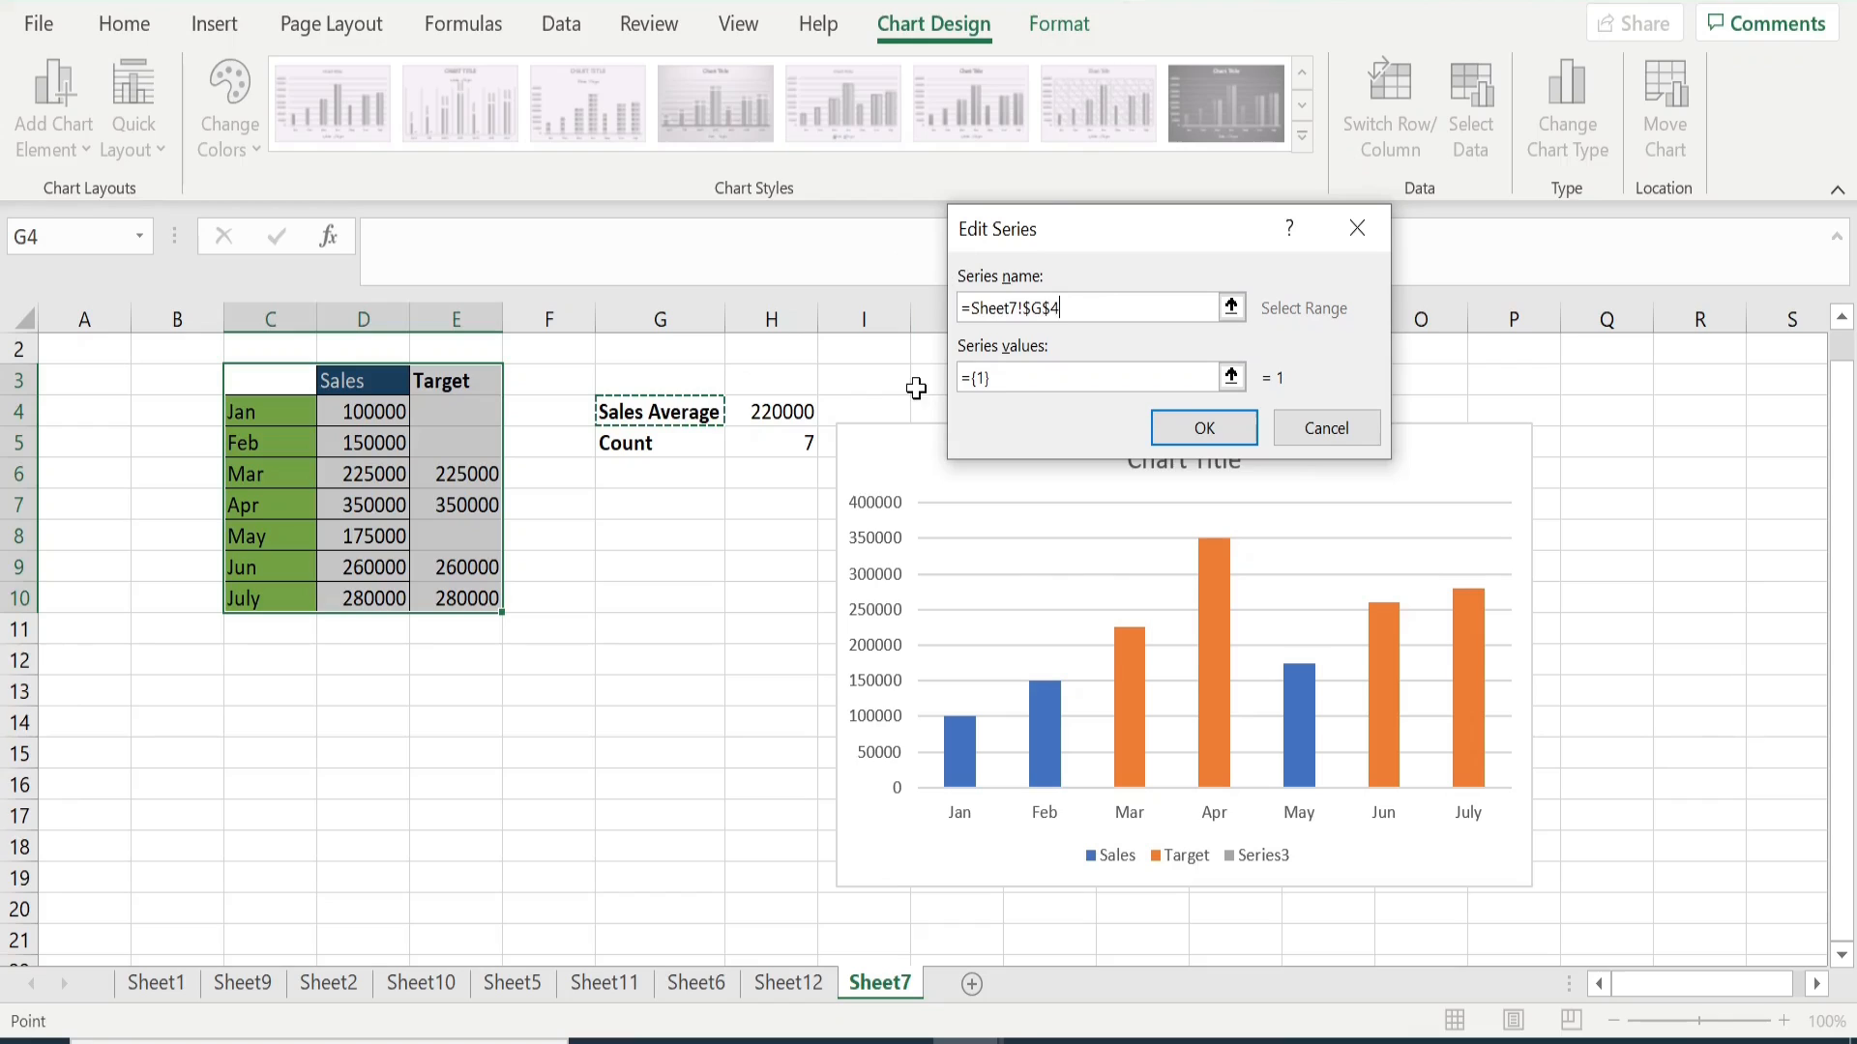
left_click(1025, 379)
key("BackSpace")
key("BackSpace")
key("BackSpace")
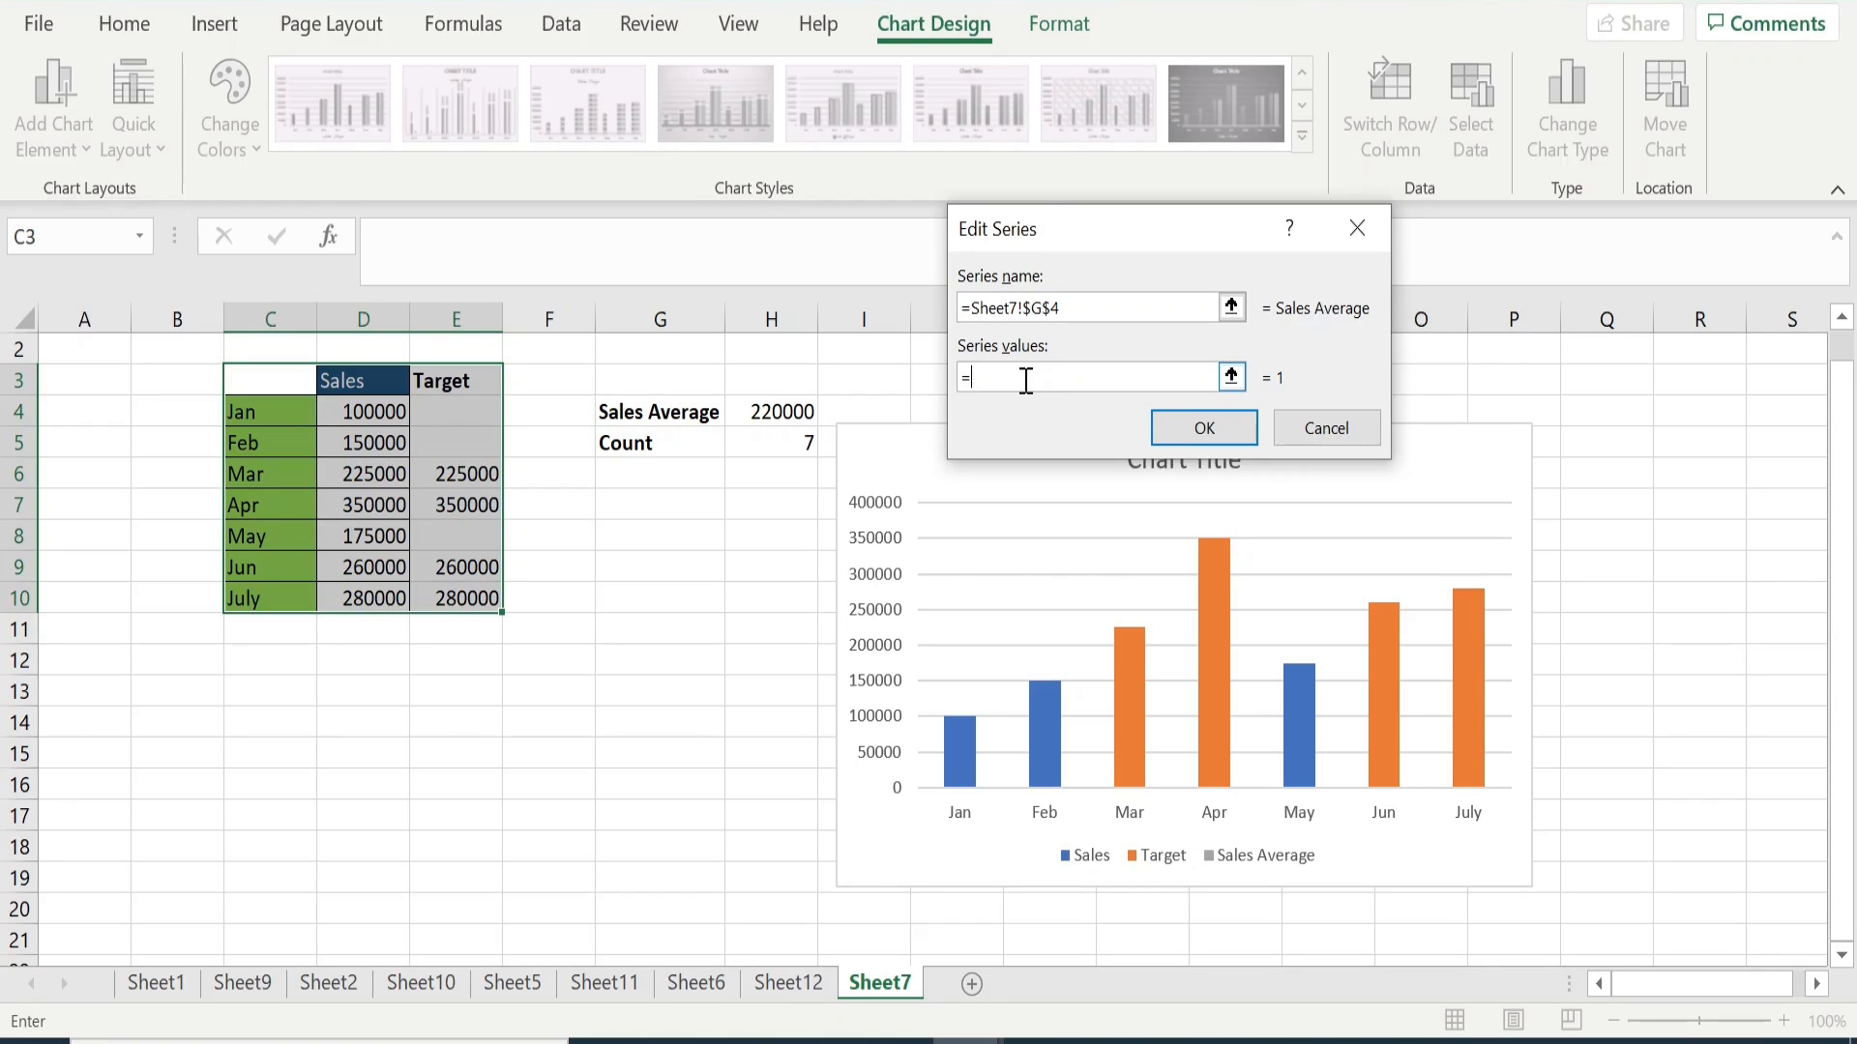
left_click(782, 414)
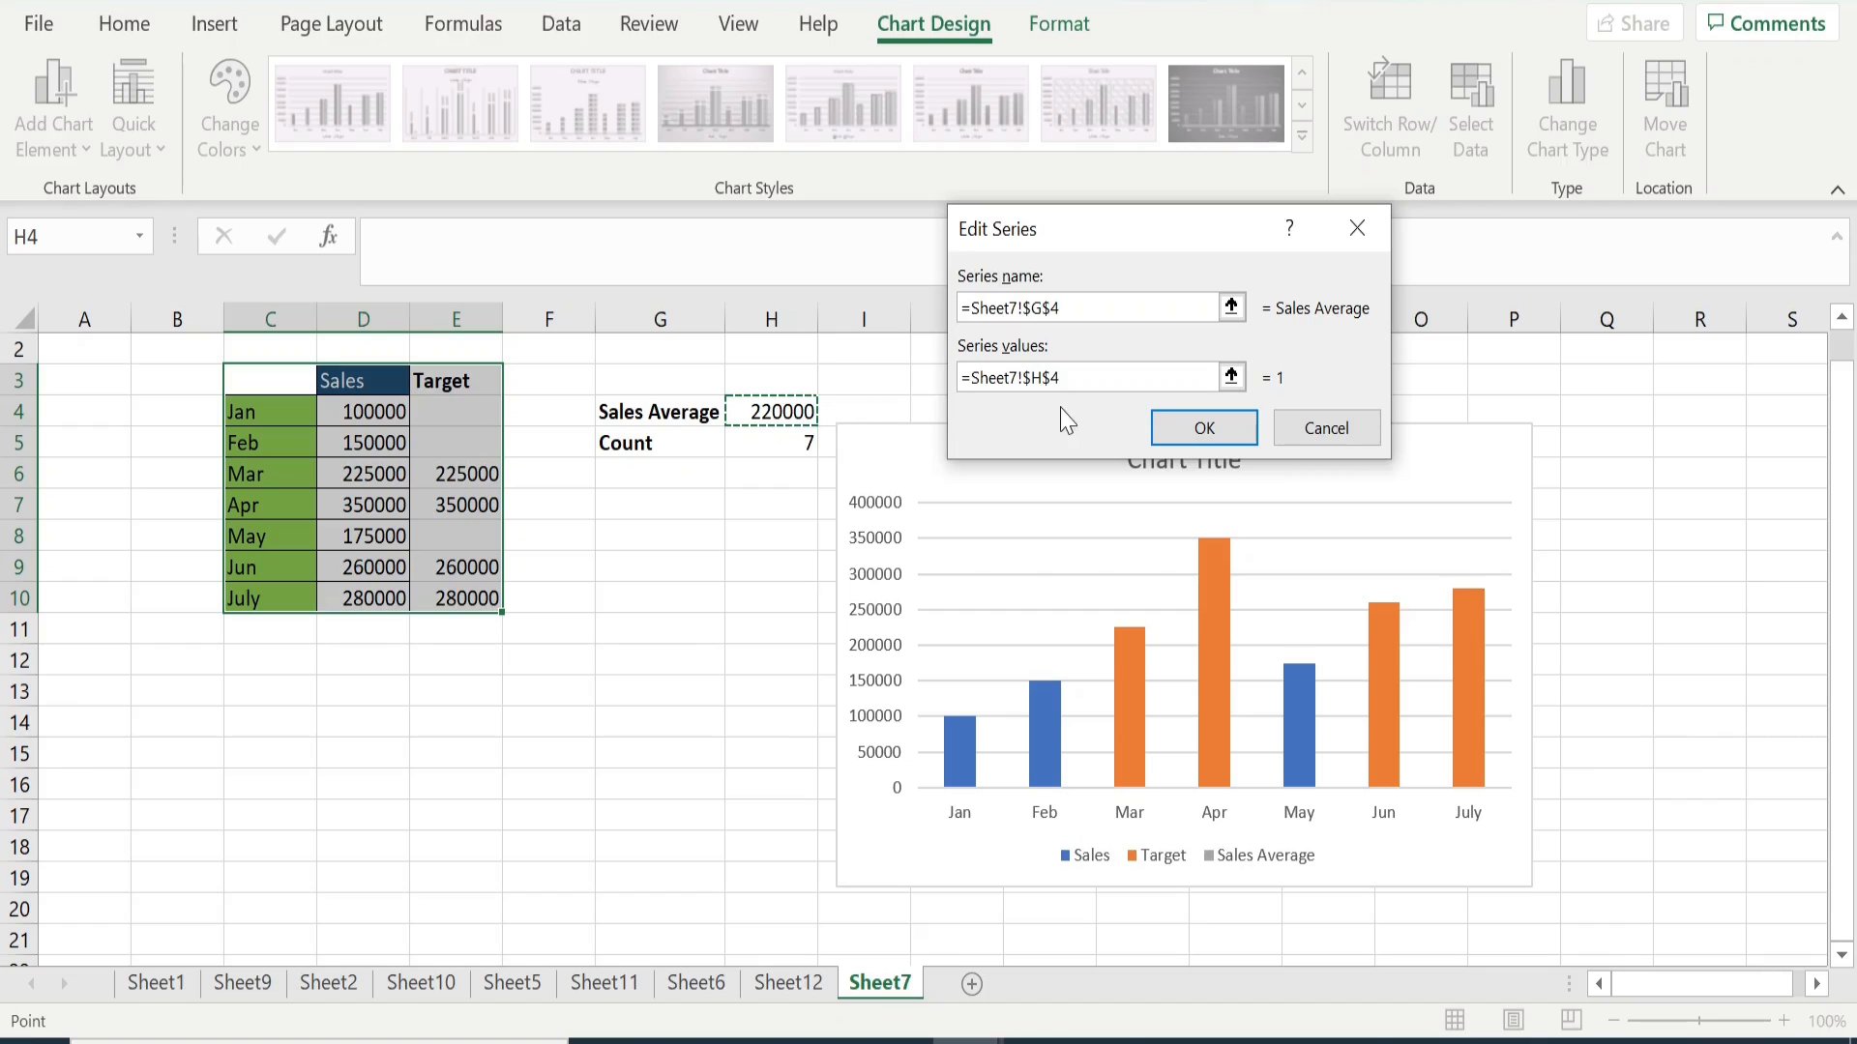
left_click(1199, 430)
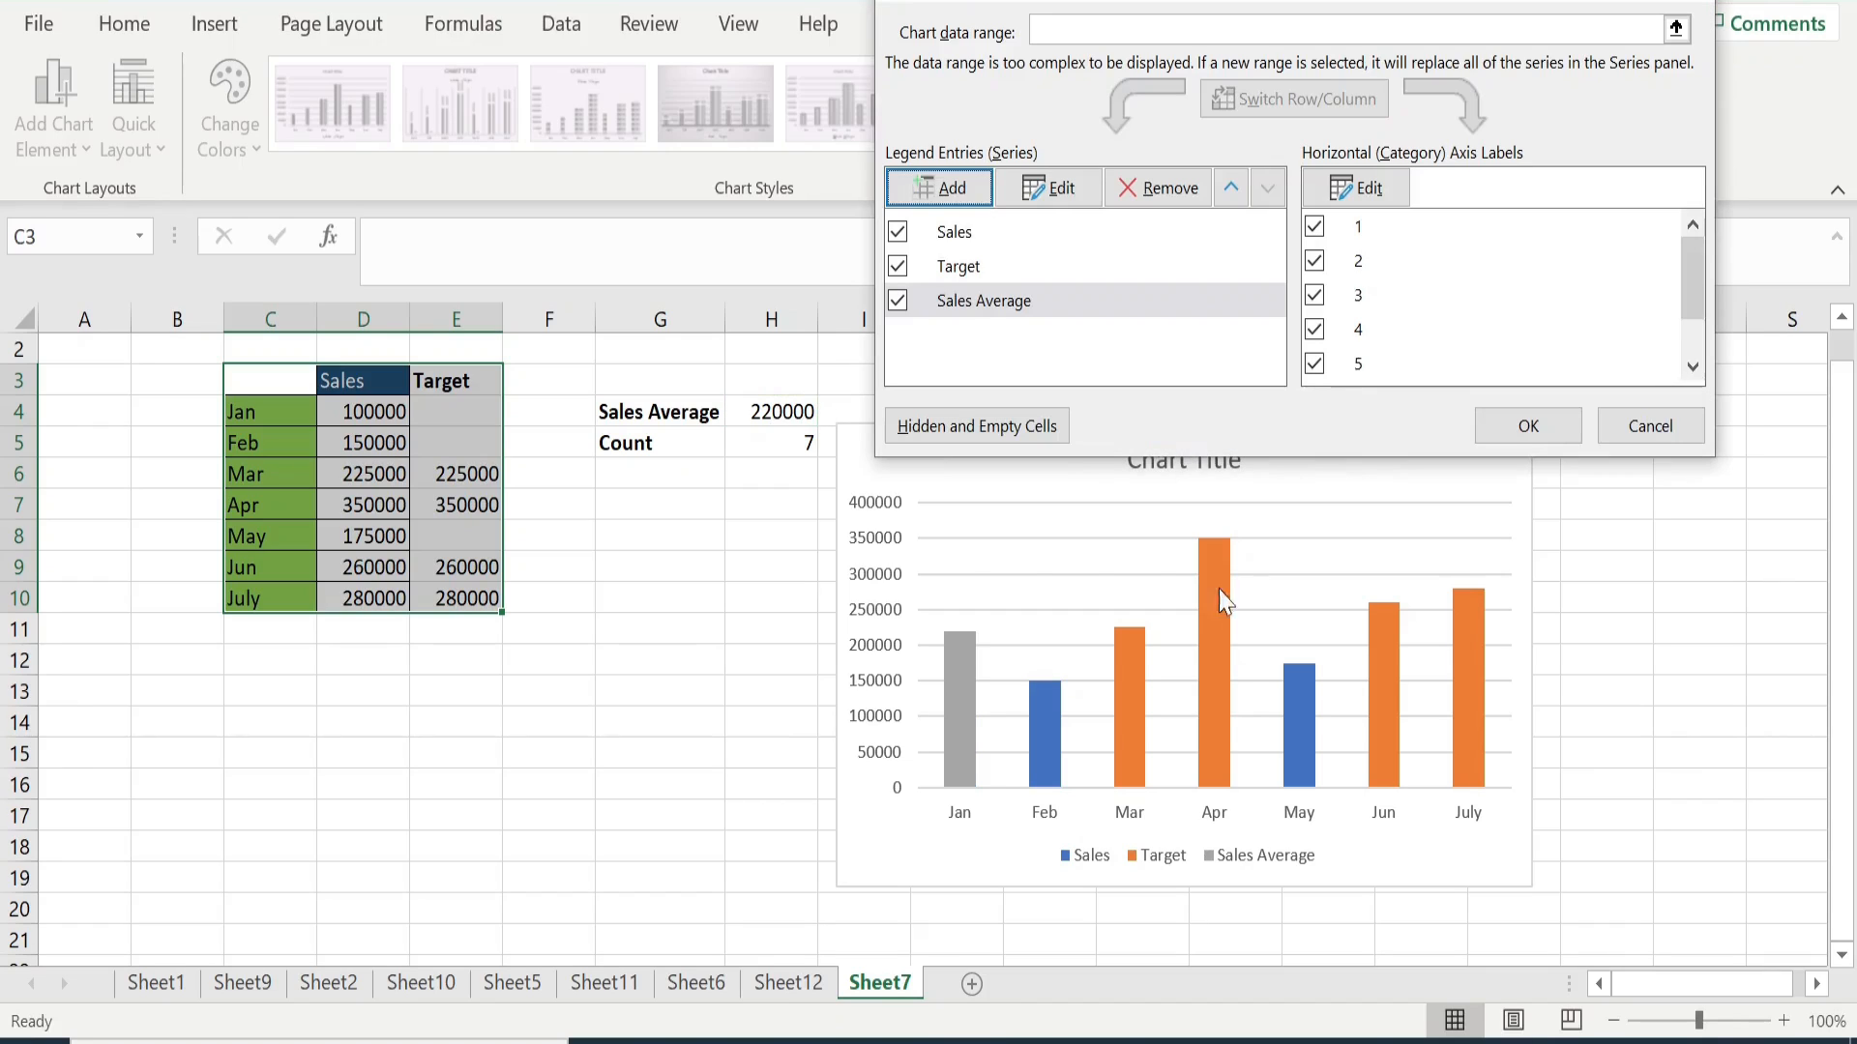
left_click(1522, 432)
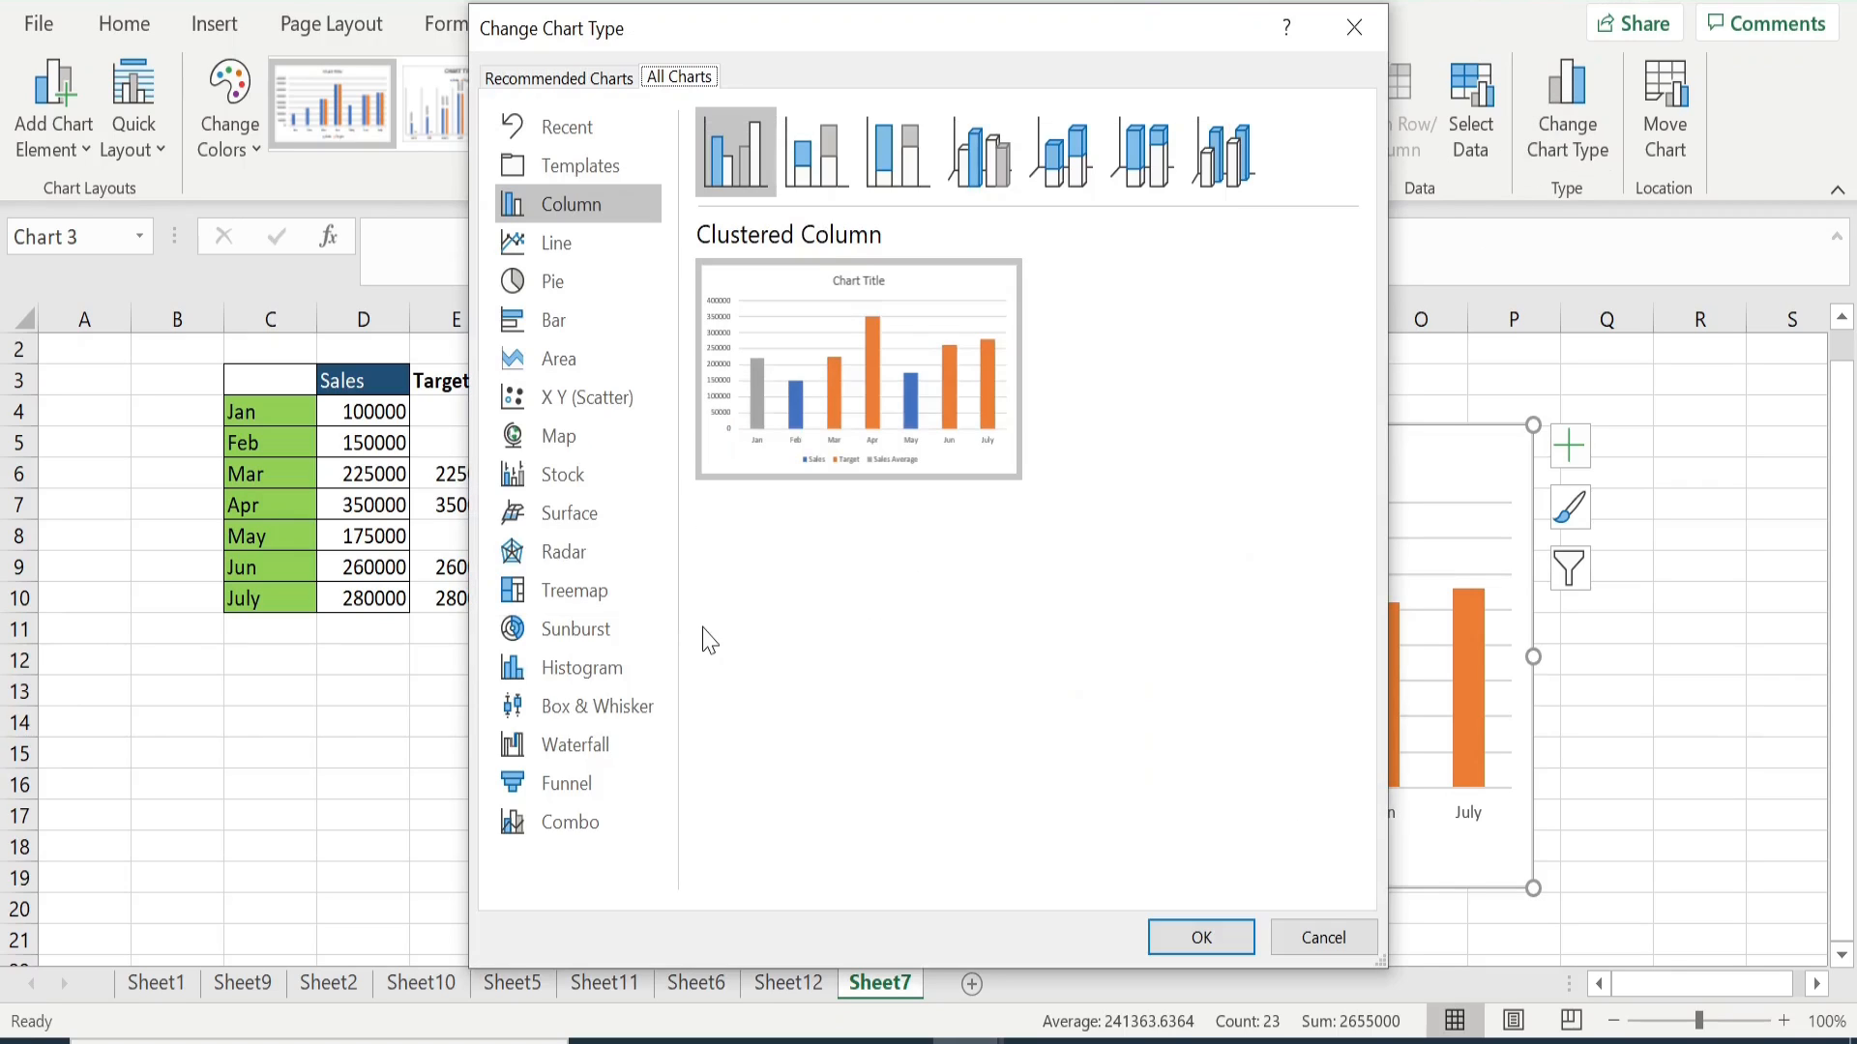
- Change the chart to a combo type with Sales and Target as clustered columns and Sales Average as an X Y scatter
left_click(581, 834)
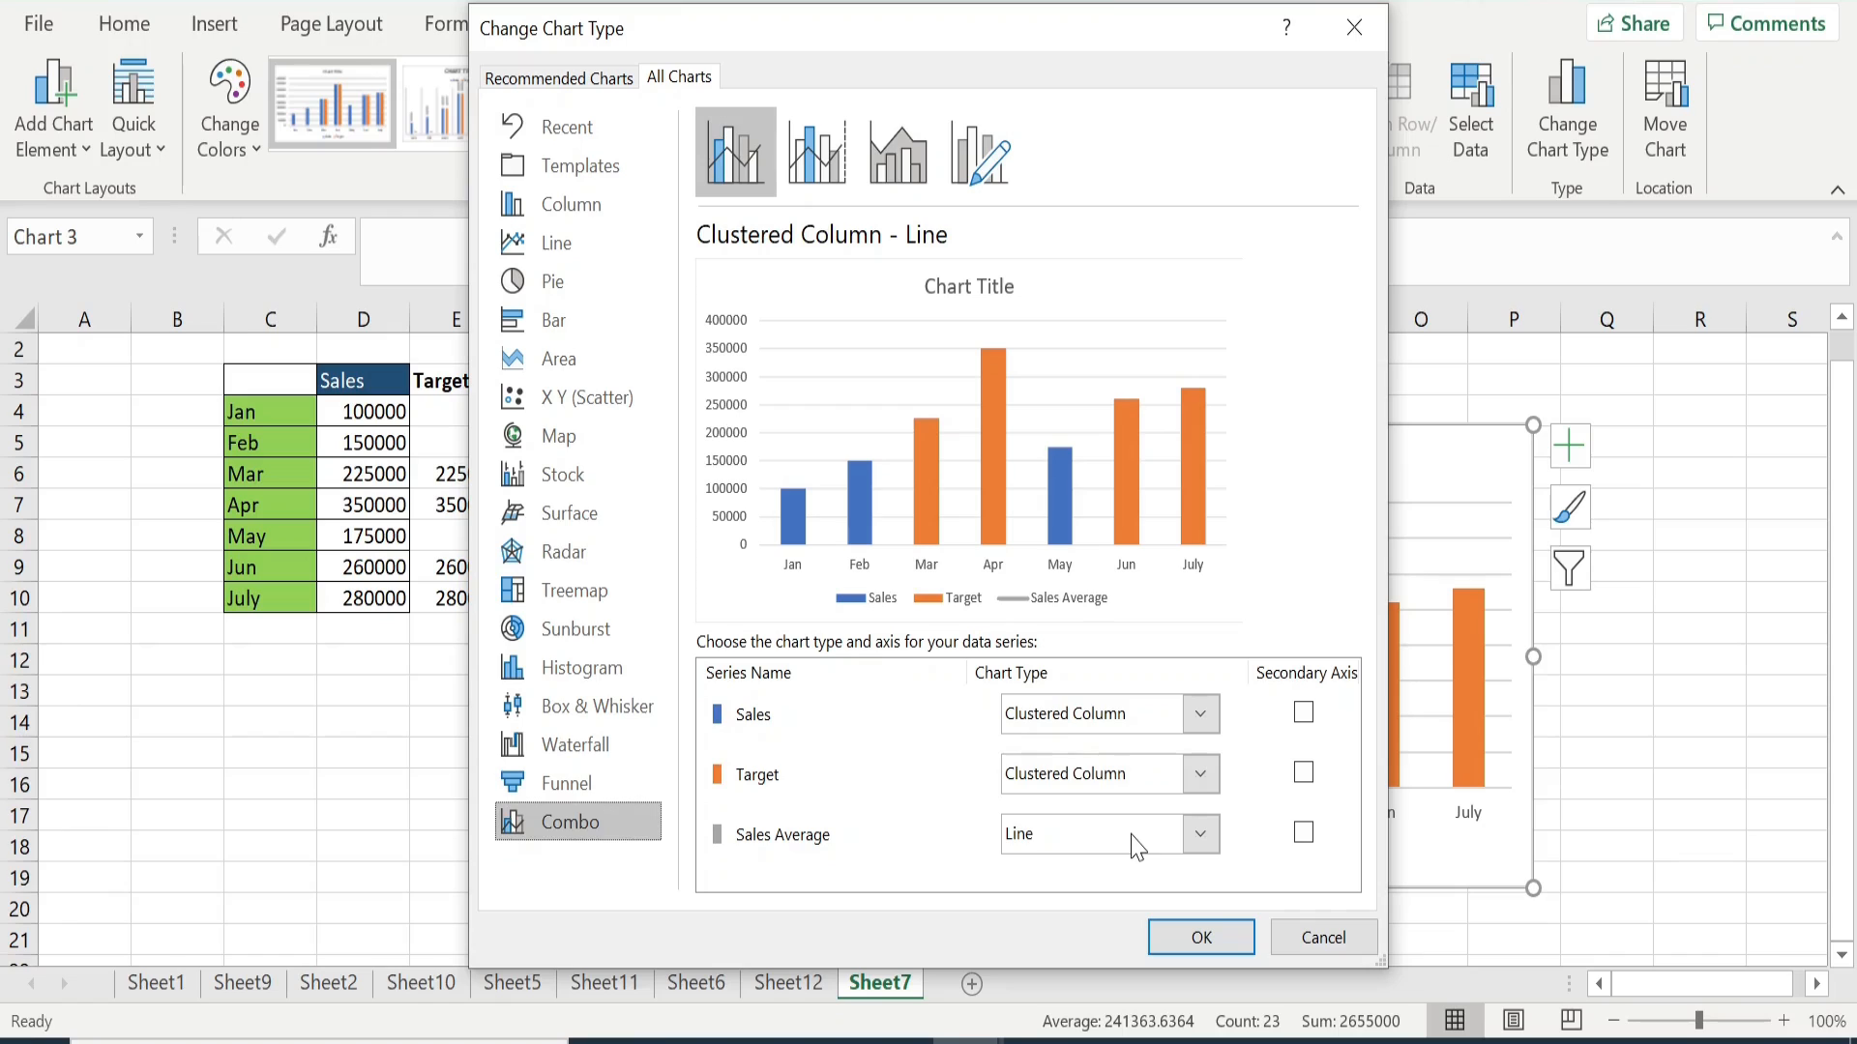
left_click(1204, 843)
left_click_drag(1347, 461, 1350, 704)
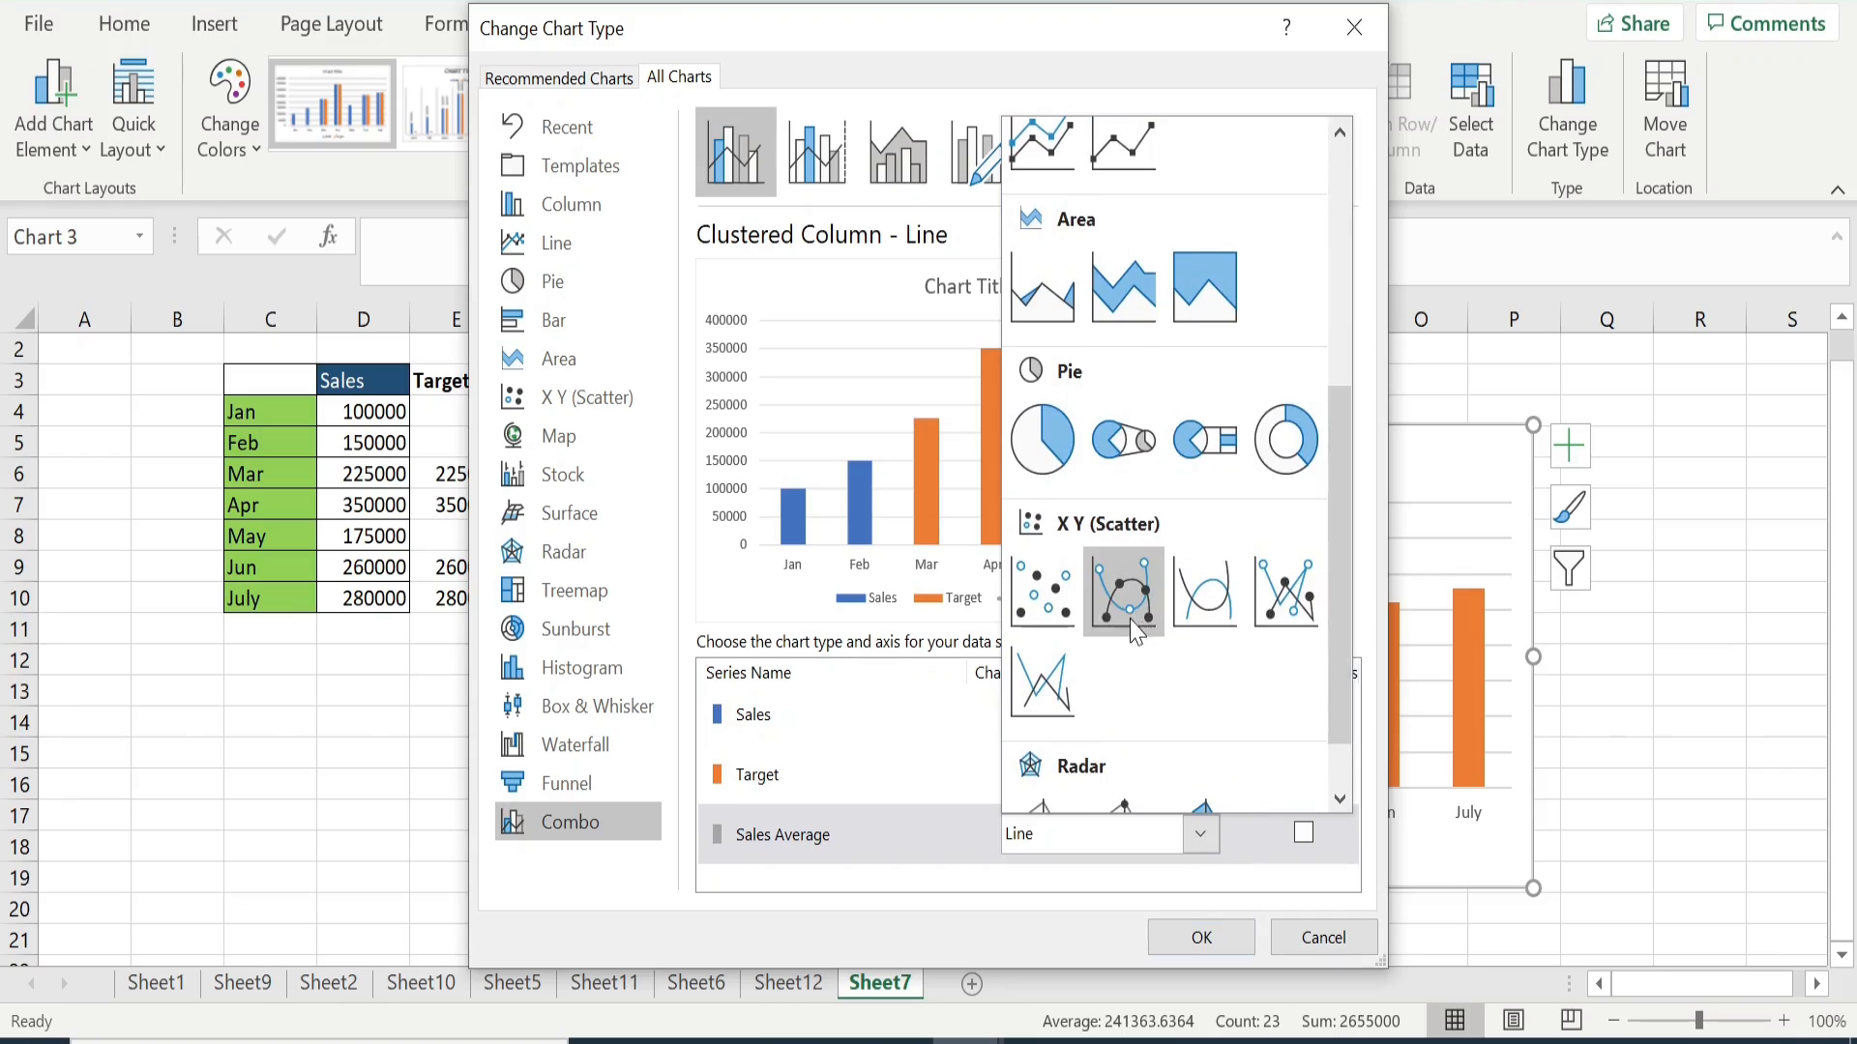
left_click(1056, 603)
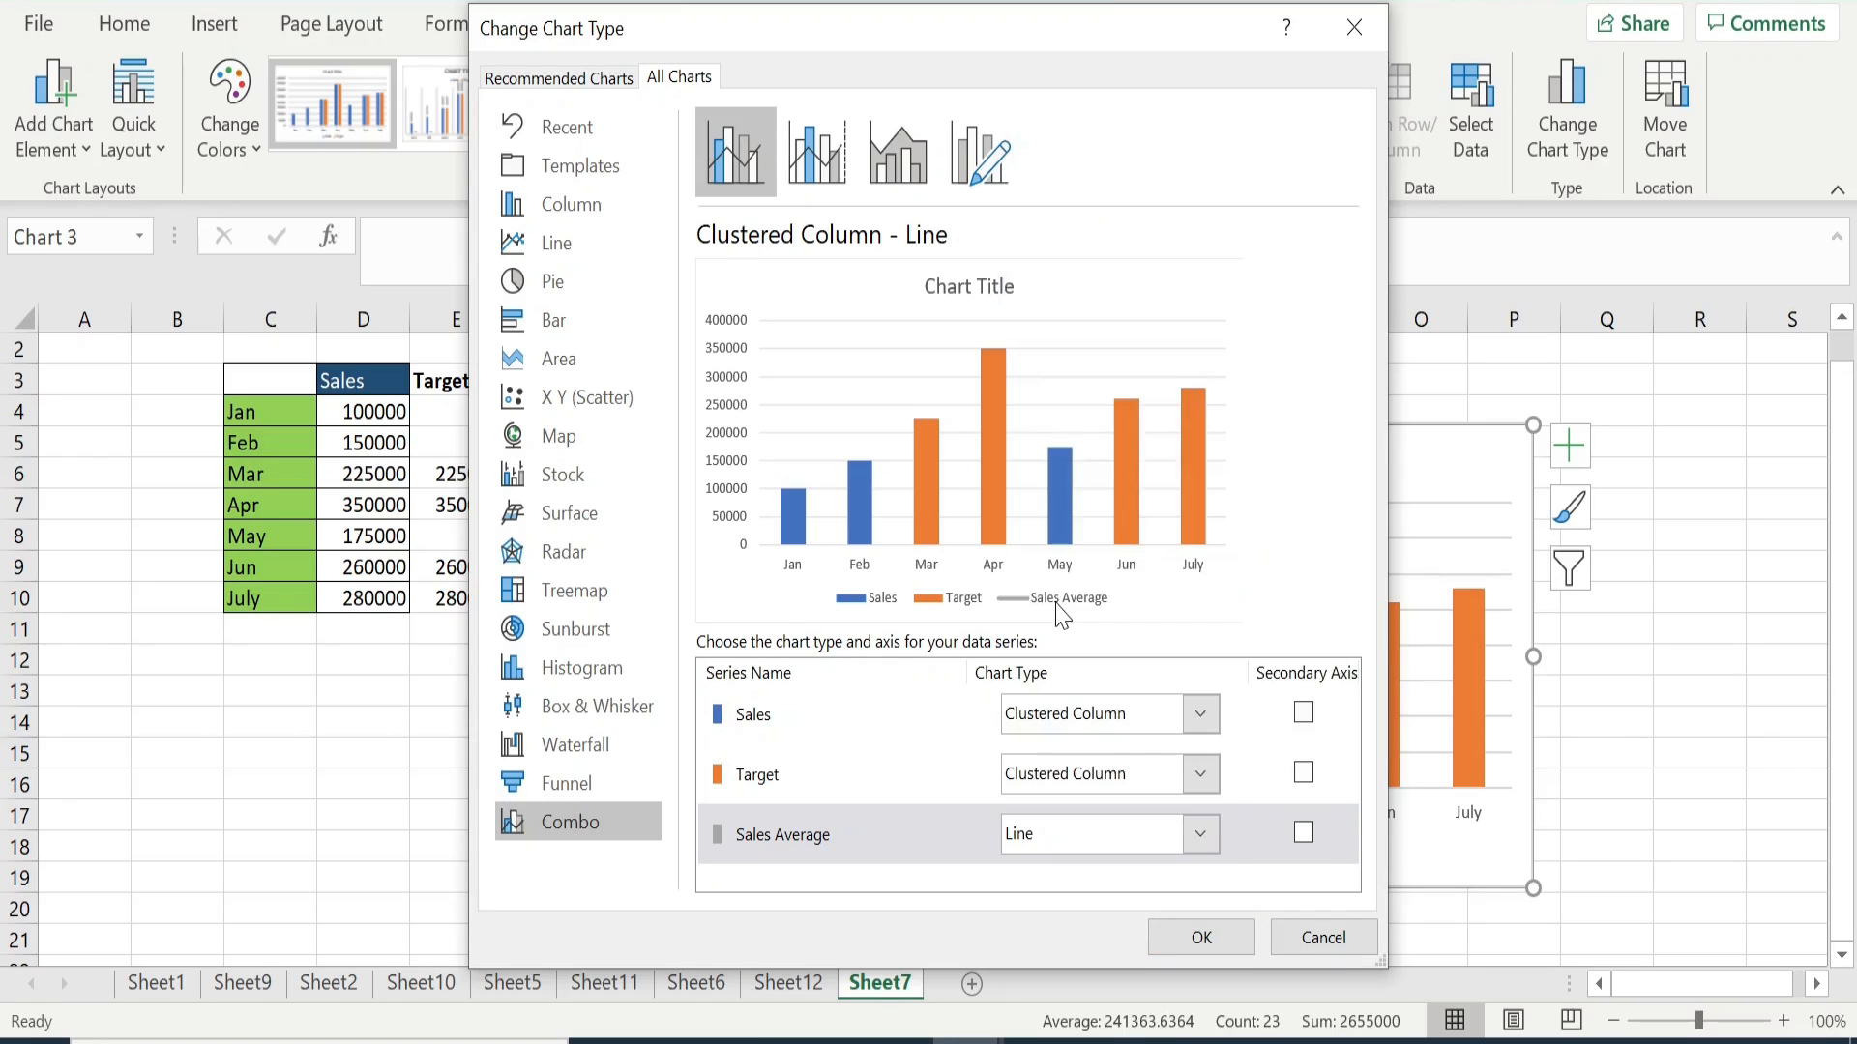
left_click(1200, 938)
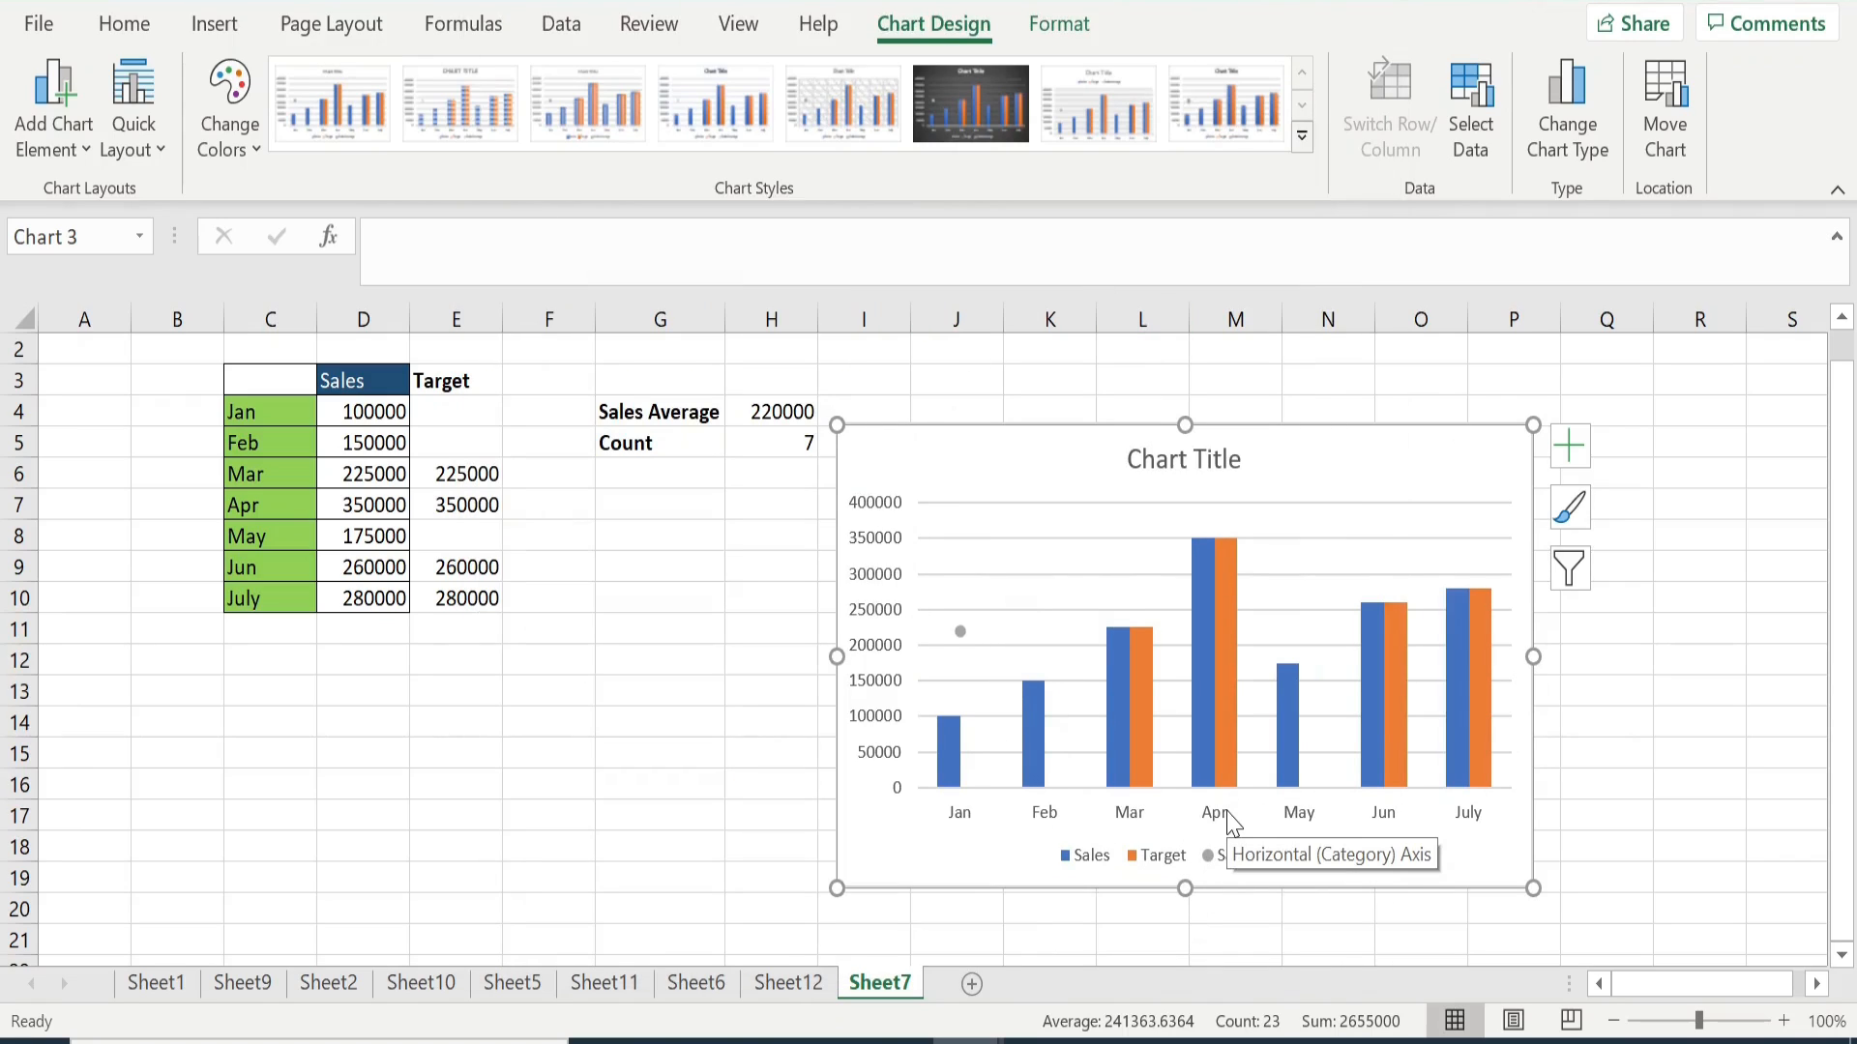
- Set the Target series' overlap to 100% and gap width to 129%, then close the formatting pane
mouse_move(1229, 667)
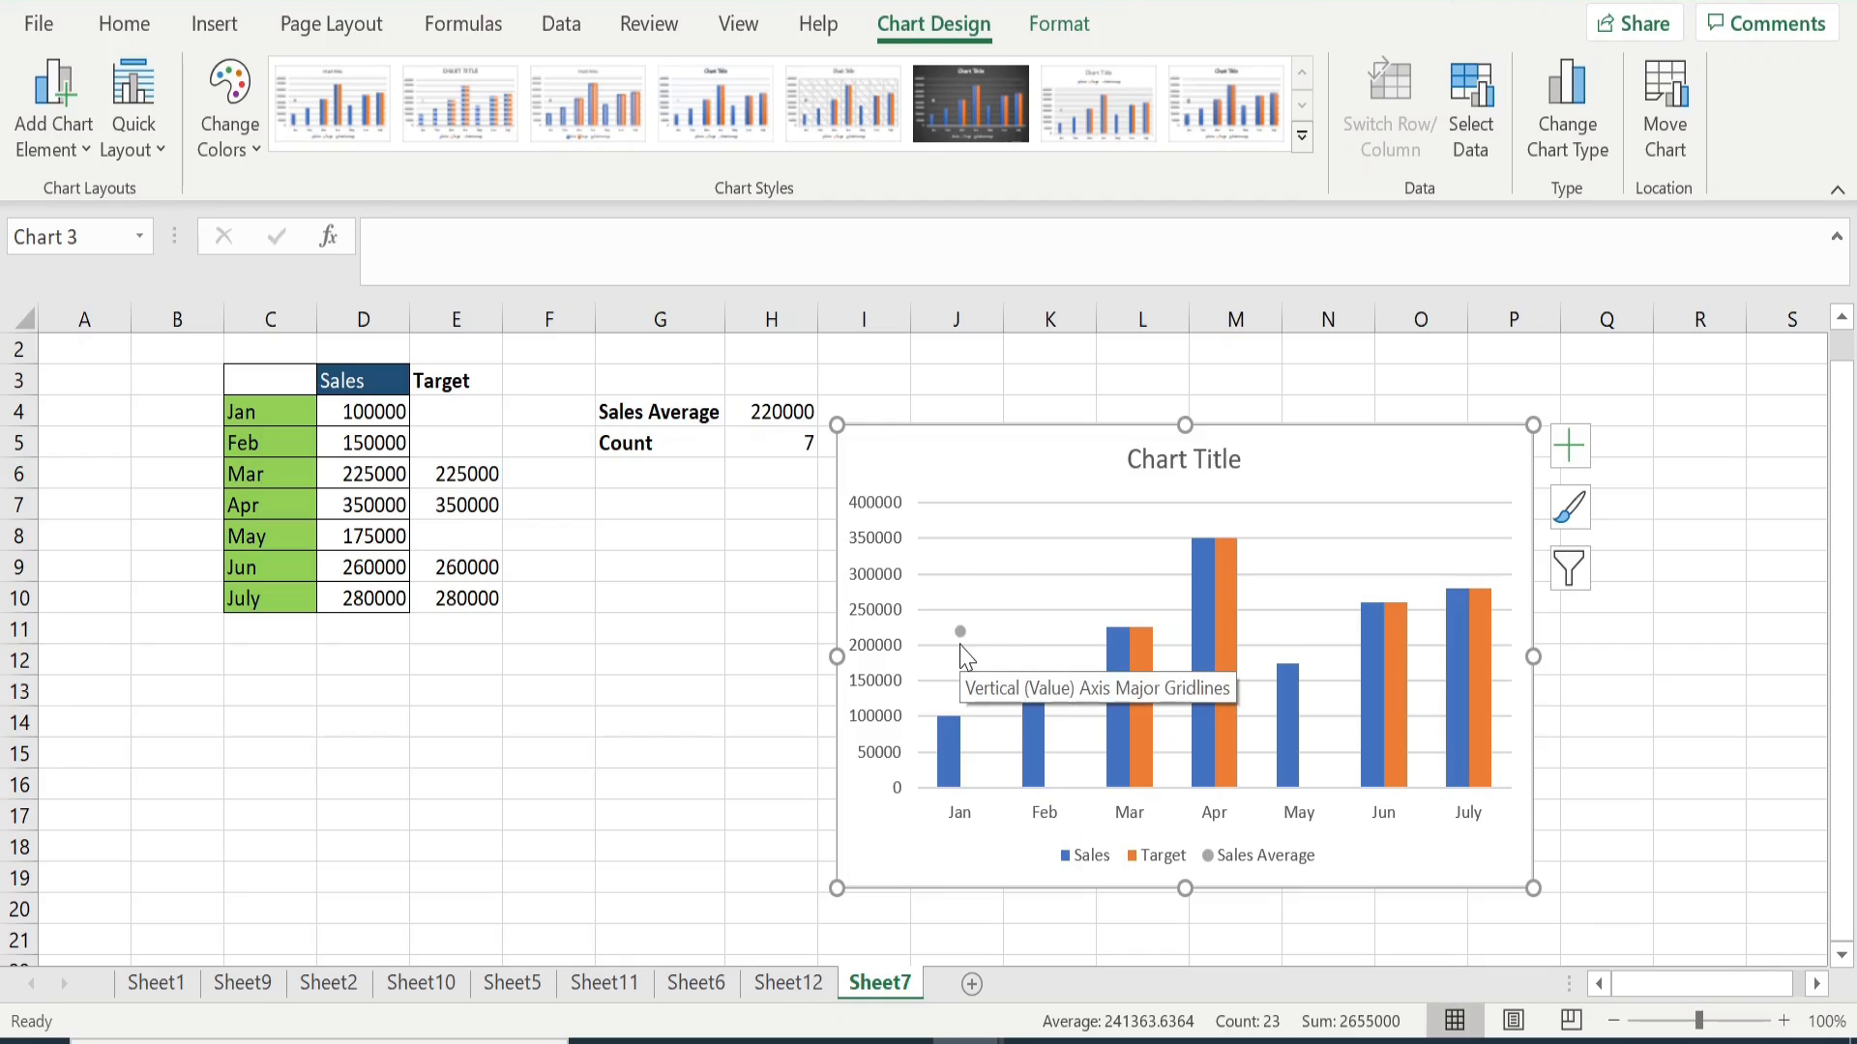
mouse_move(1240, 776)
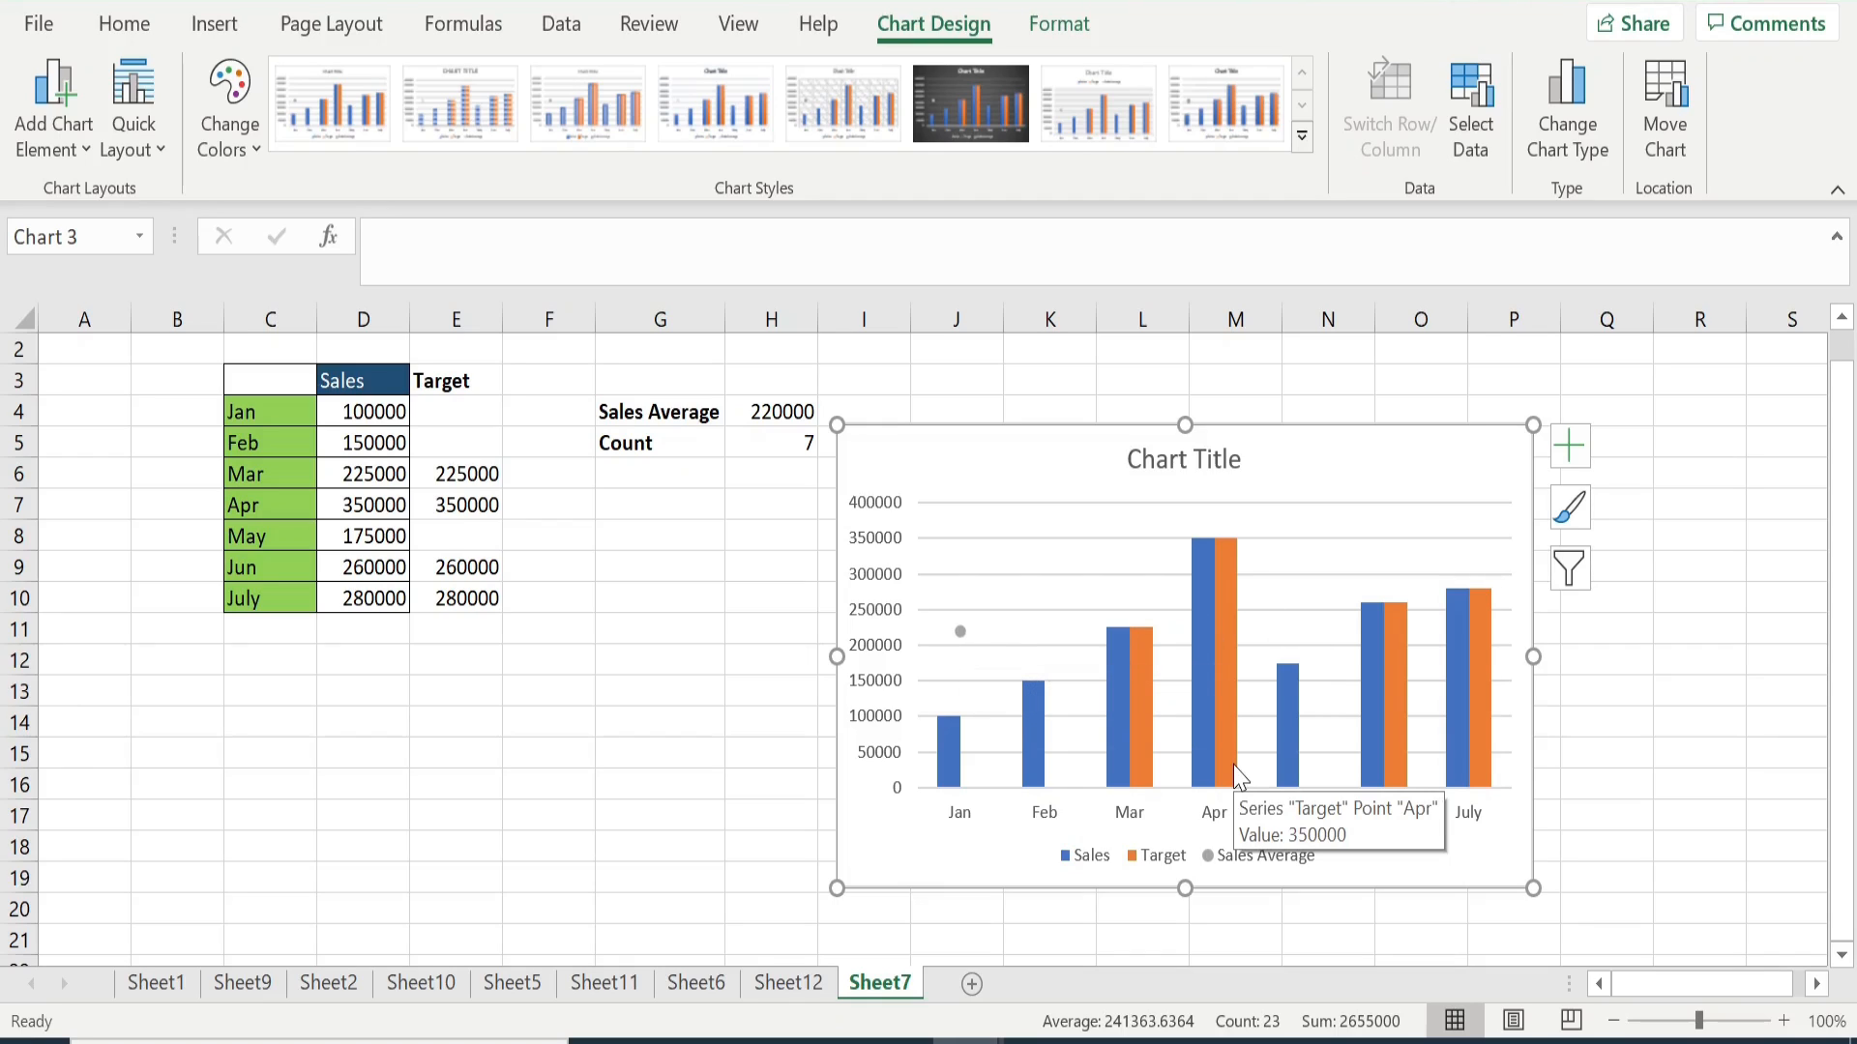
left_click(1232, 694)
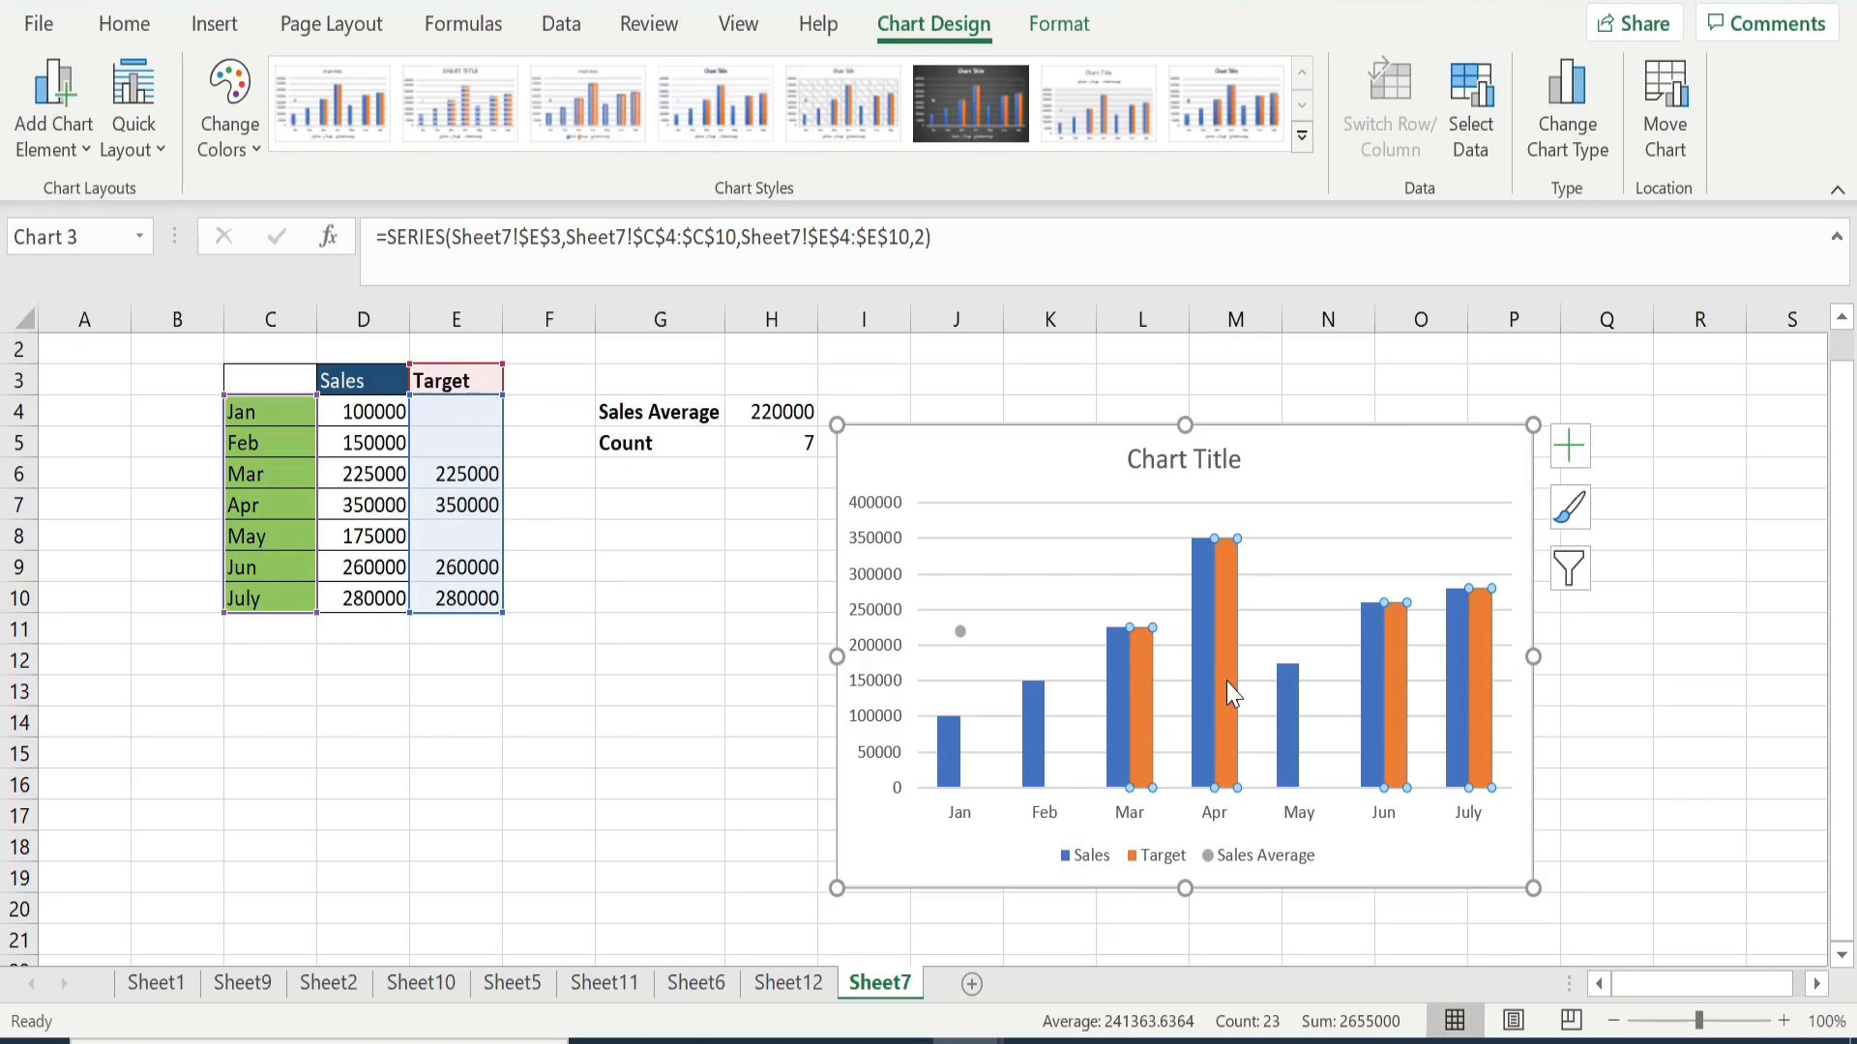
right_click(1232, 694)
left_click(1334, 972)
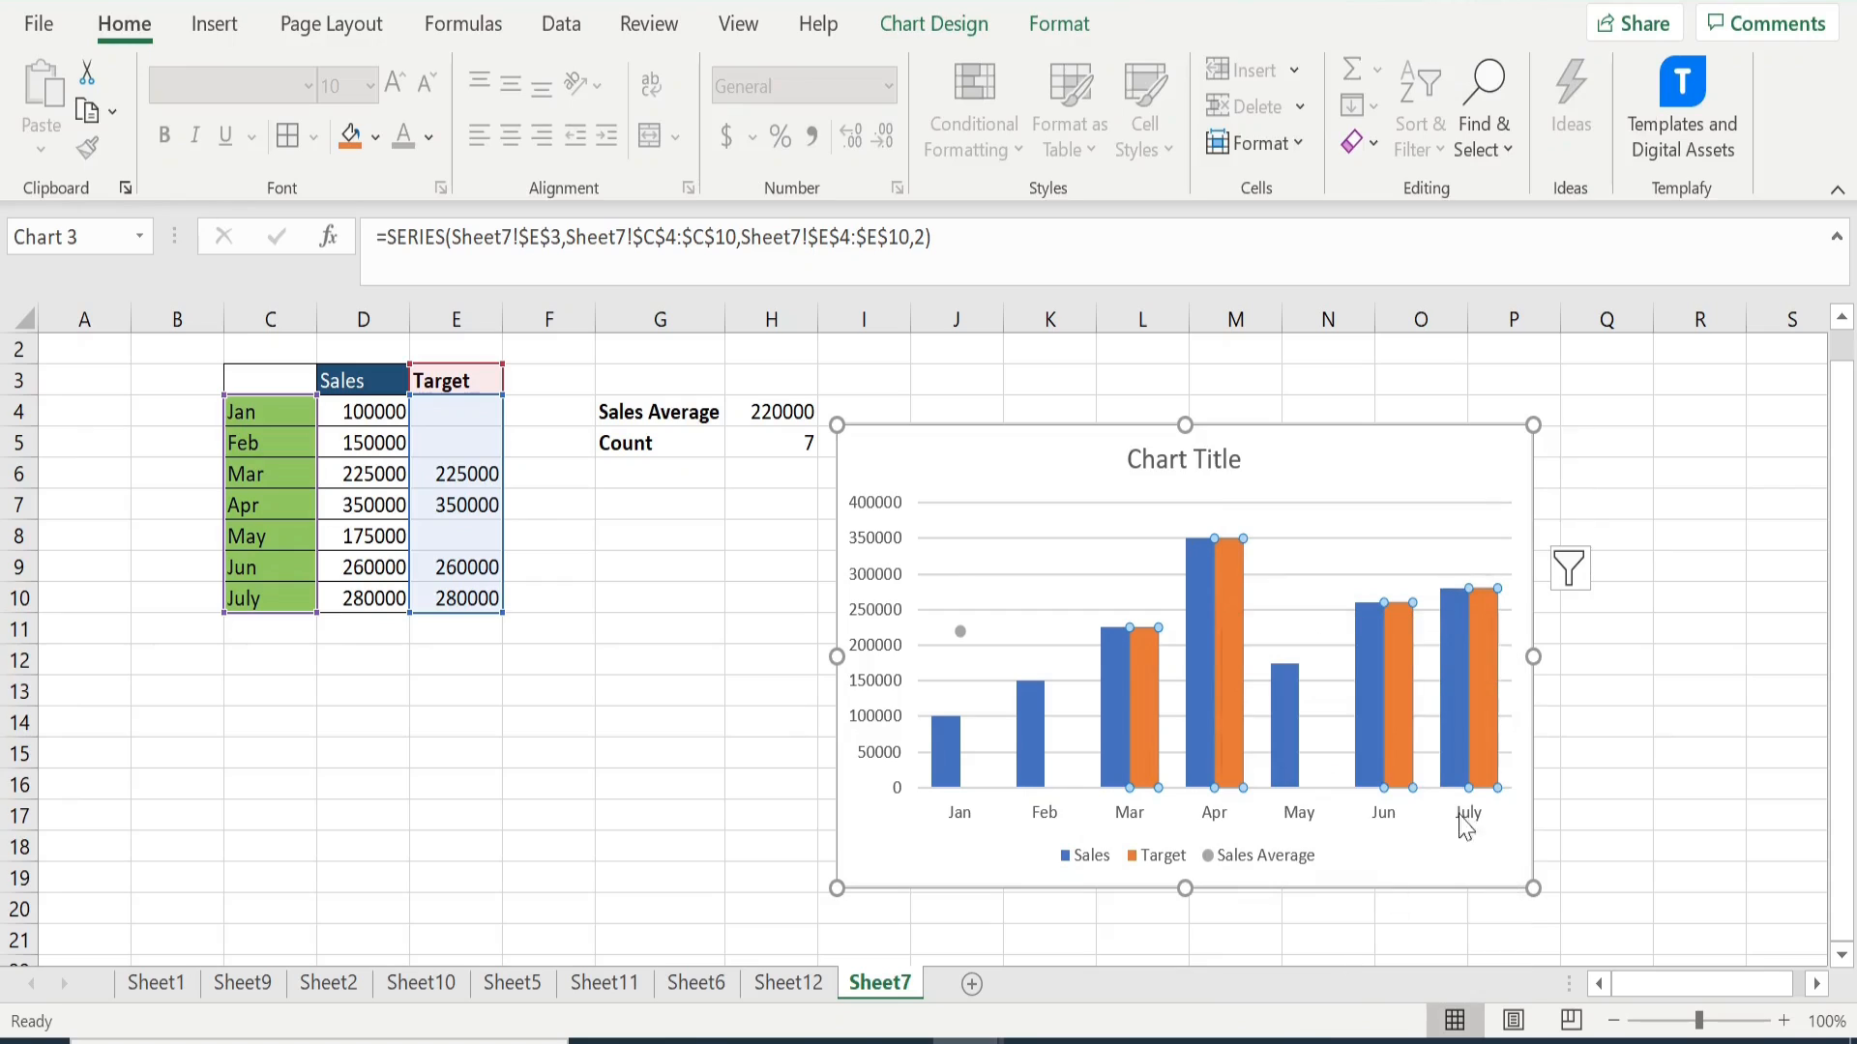
left_click_drag(1658, 683, 1695, 684)
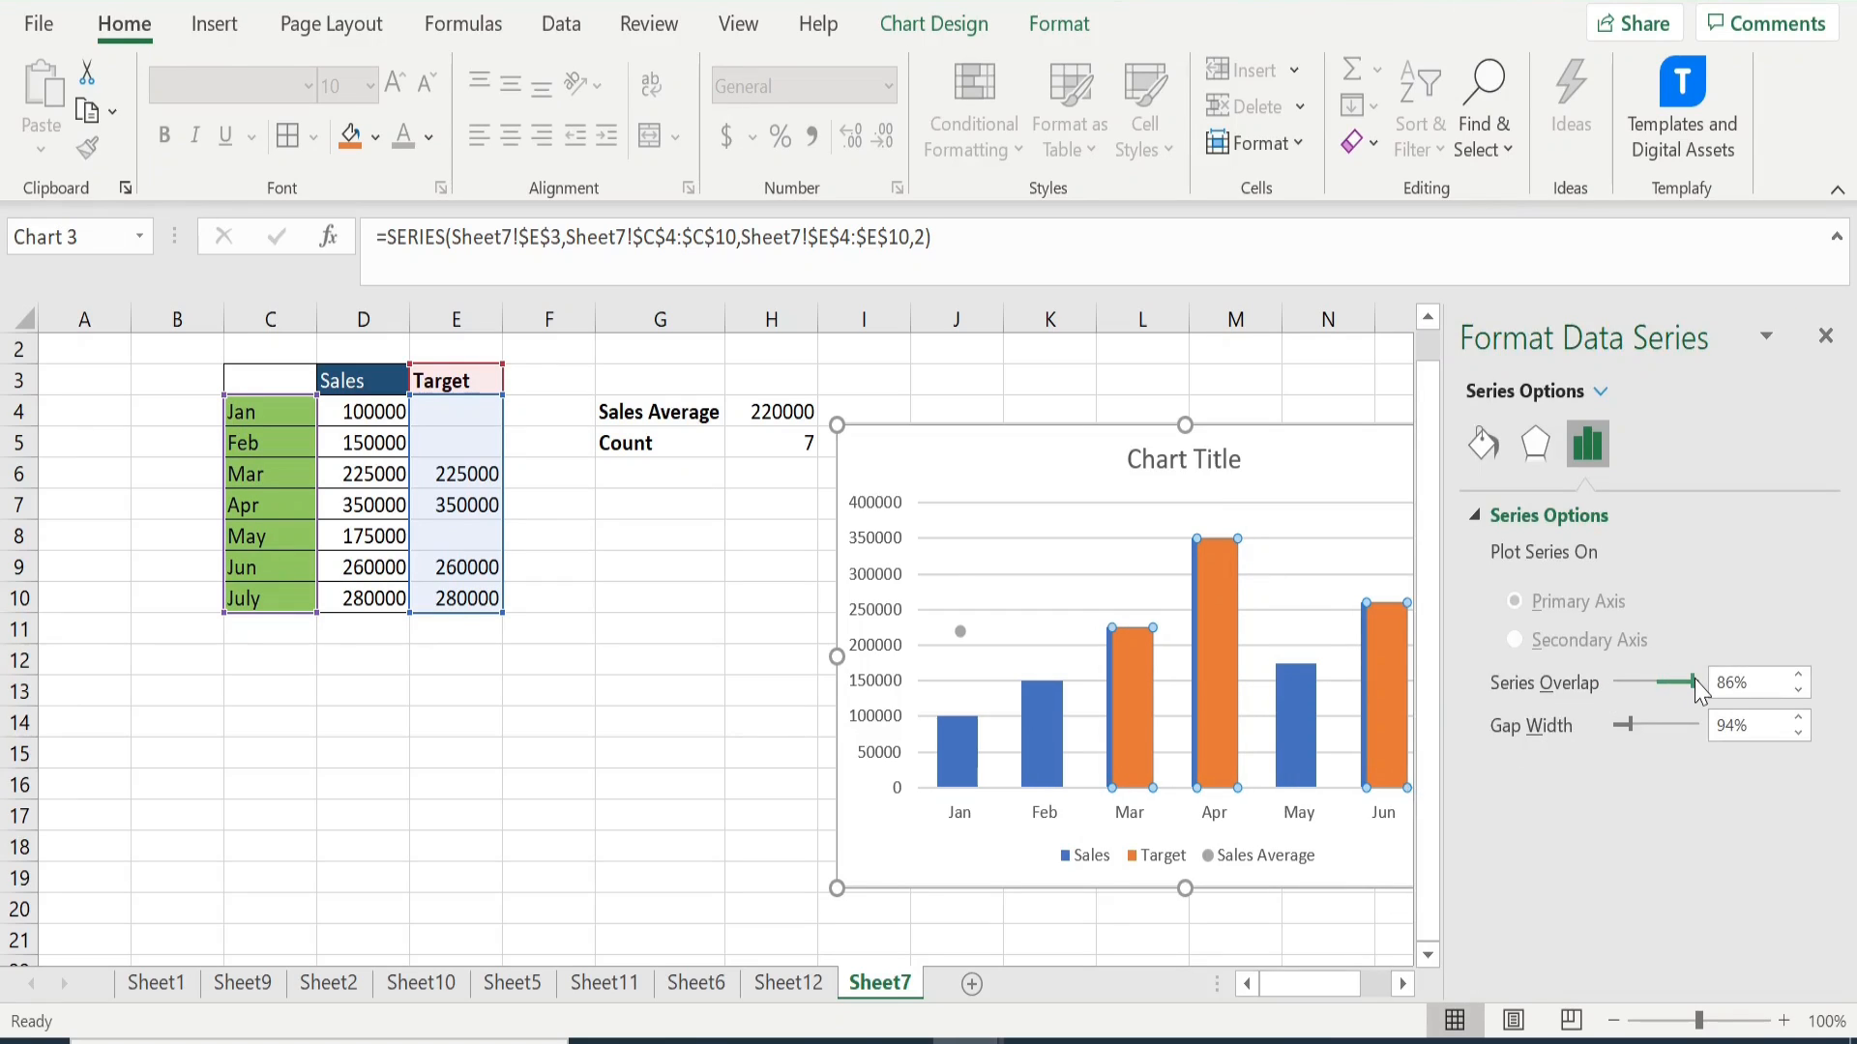
left_click_drag(1632, 732, 1702, 684)
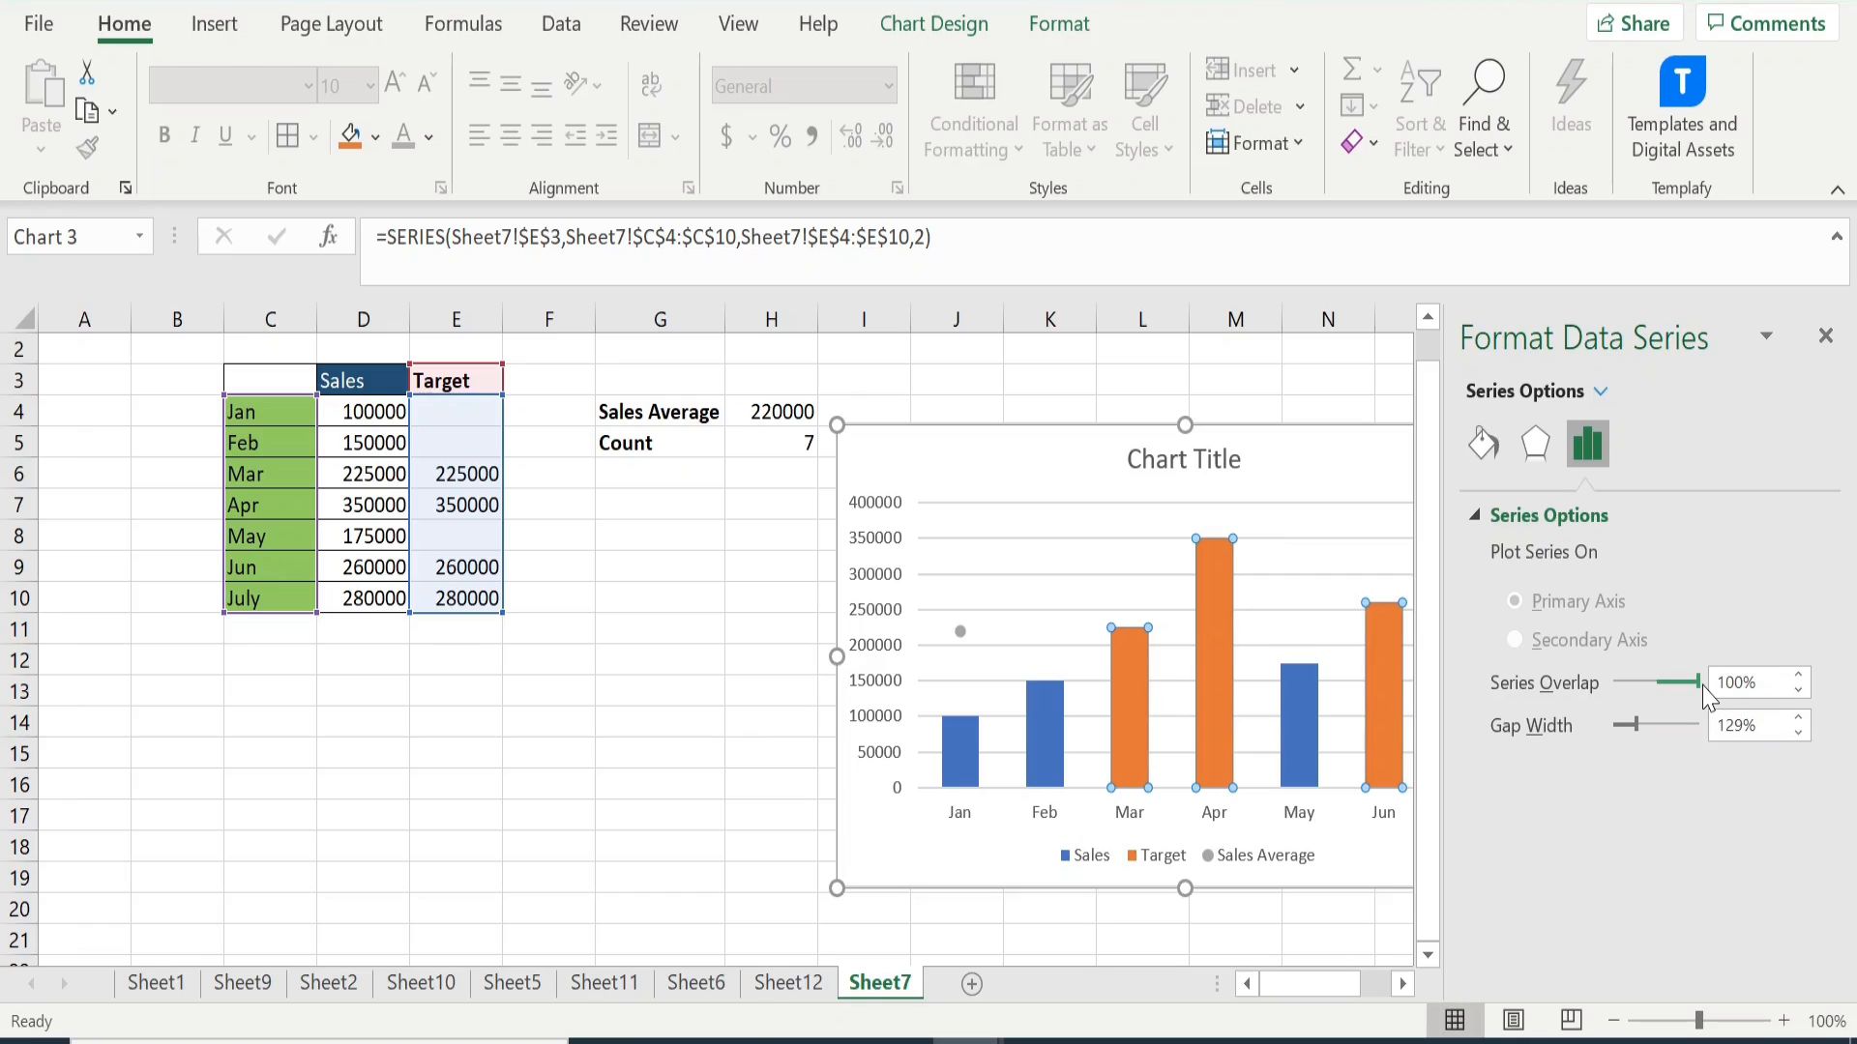
left_click(1825, 337)
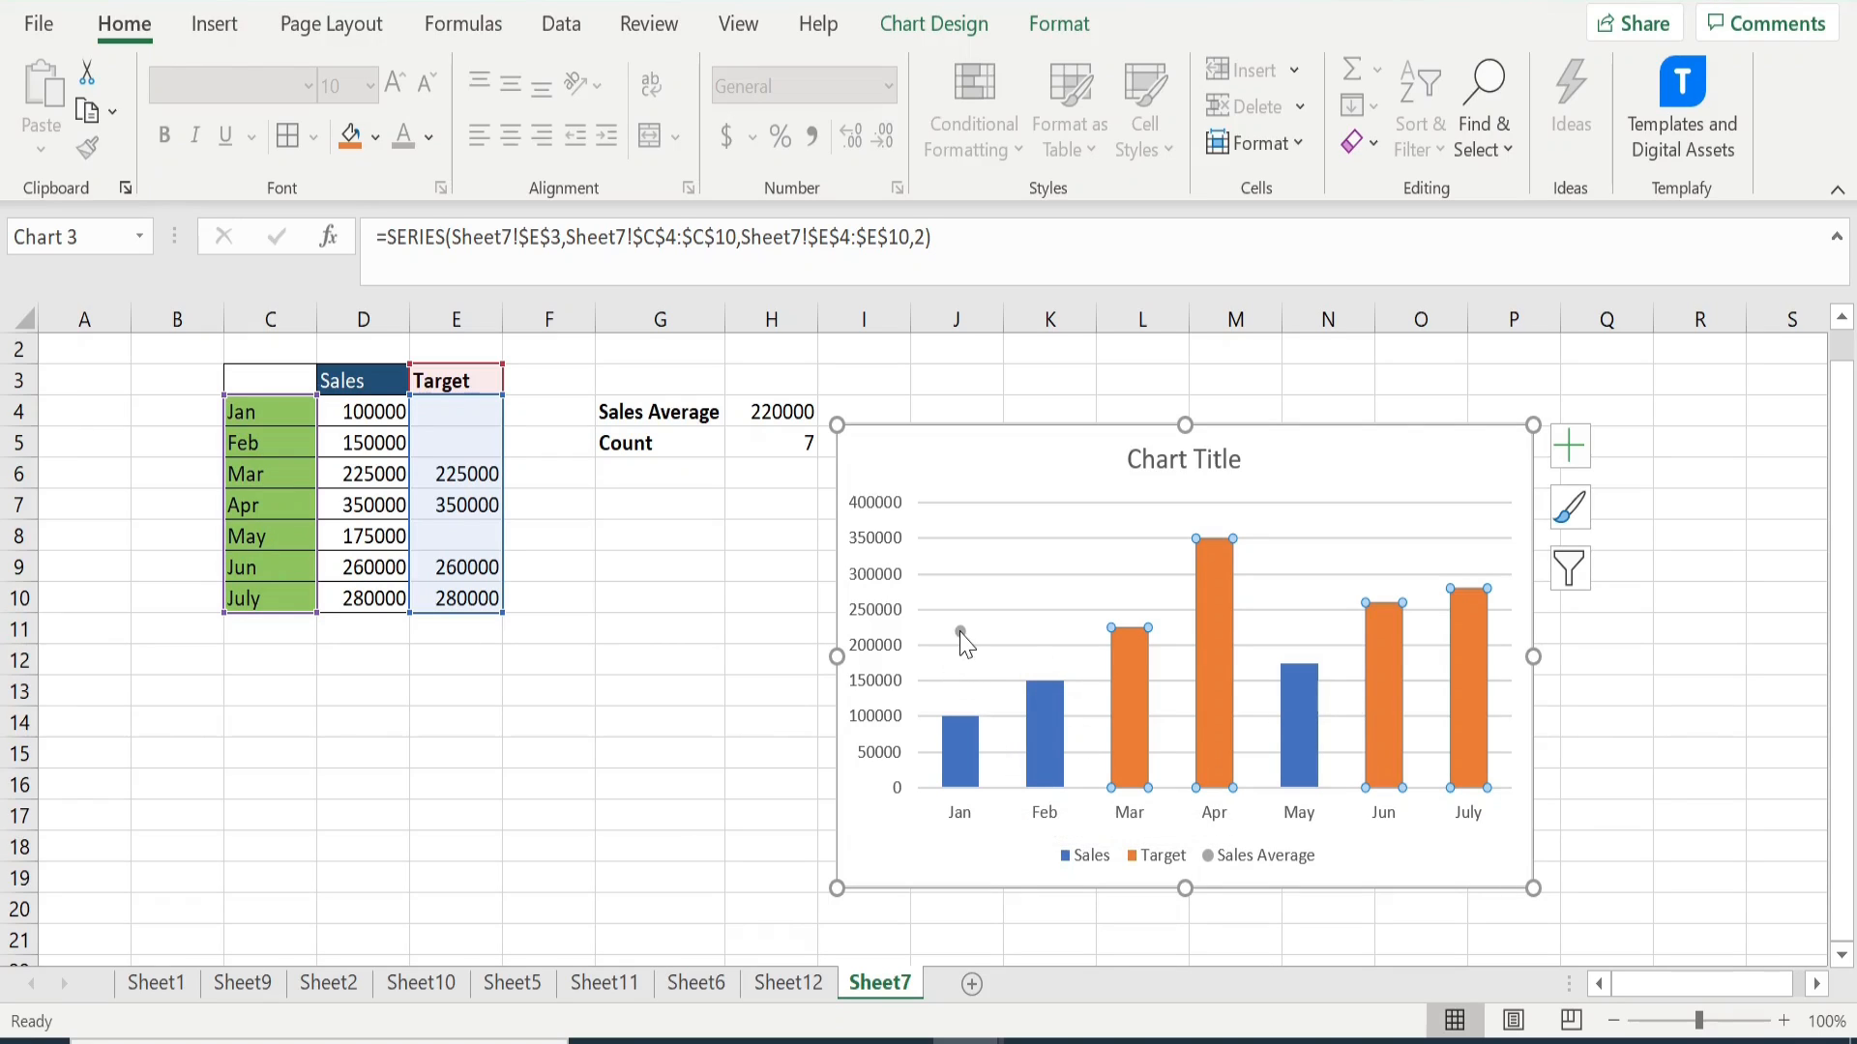
- Add error bars to the Sales Average point and deselect the chart
mouse_move(962, 636)
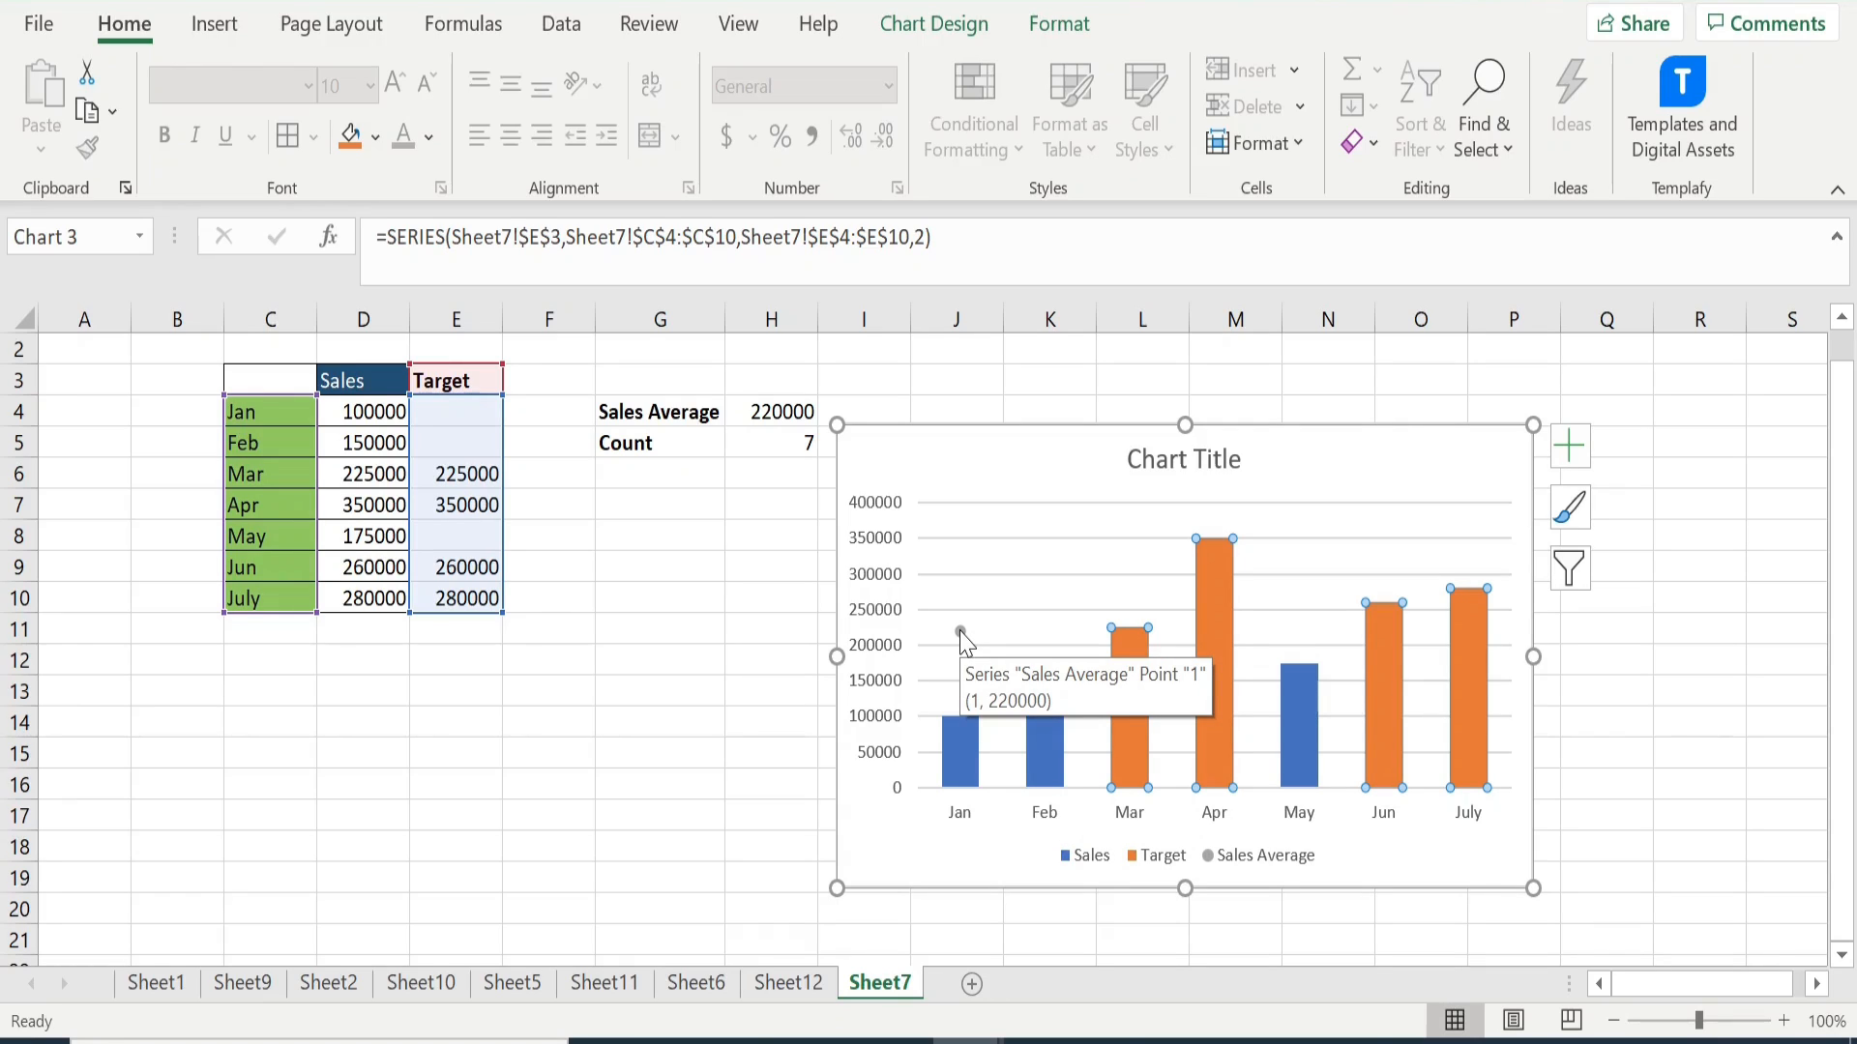
left_click(960, 632)
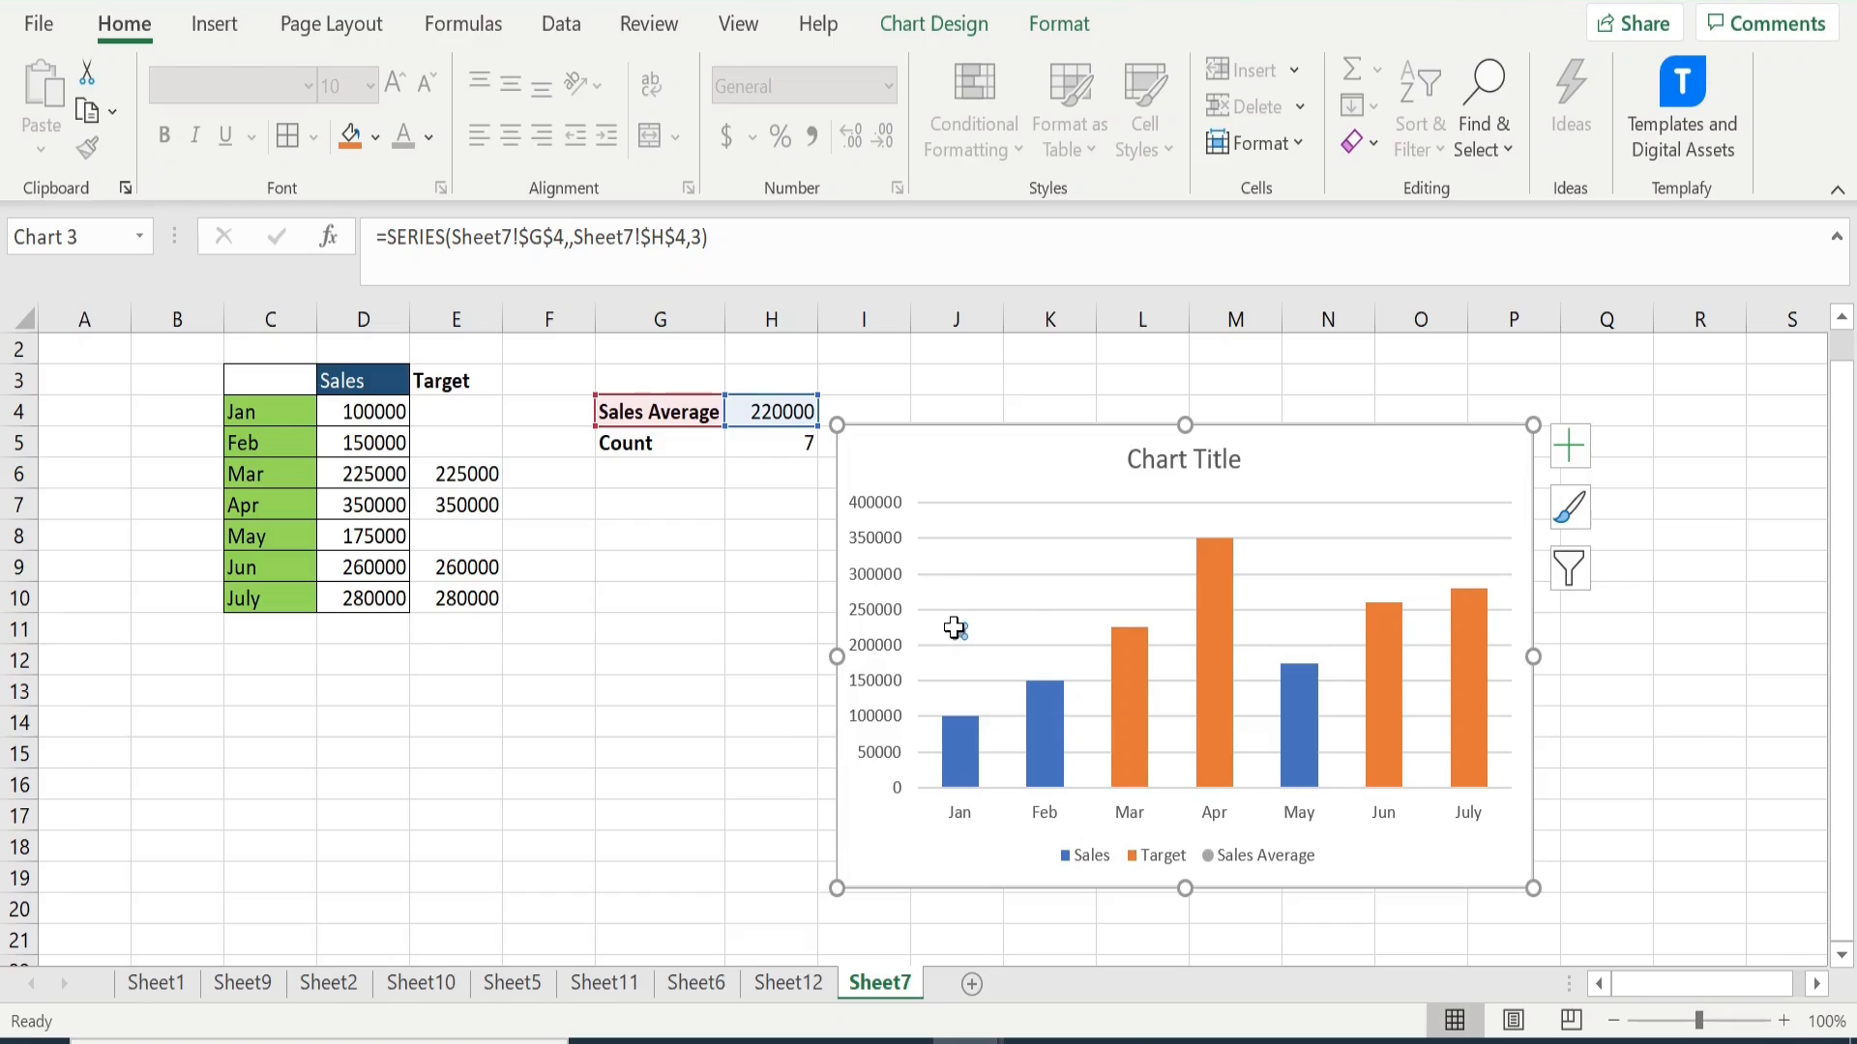
left_click(1581, 461)
left_click(1569, 457)
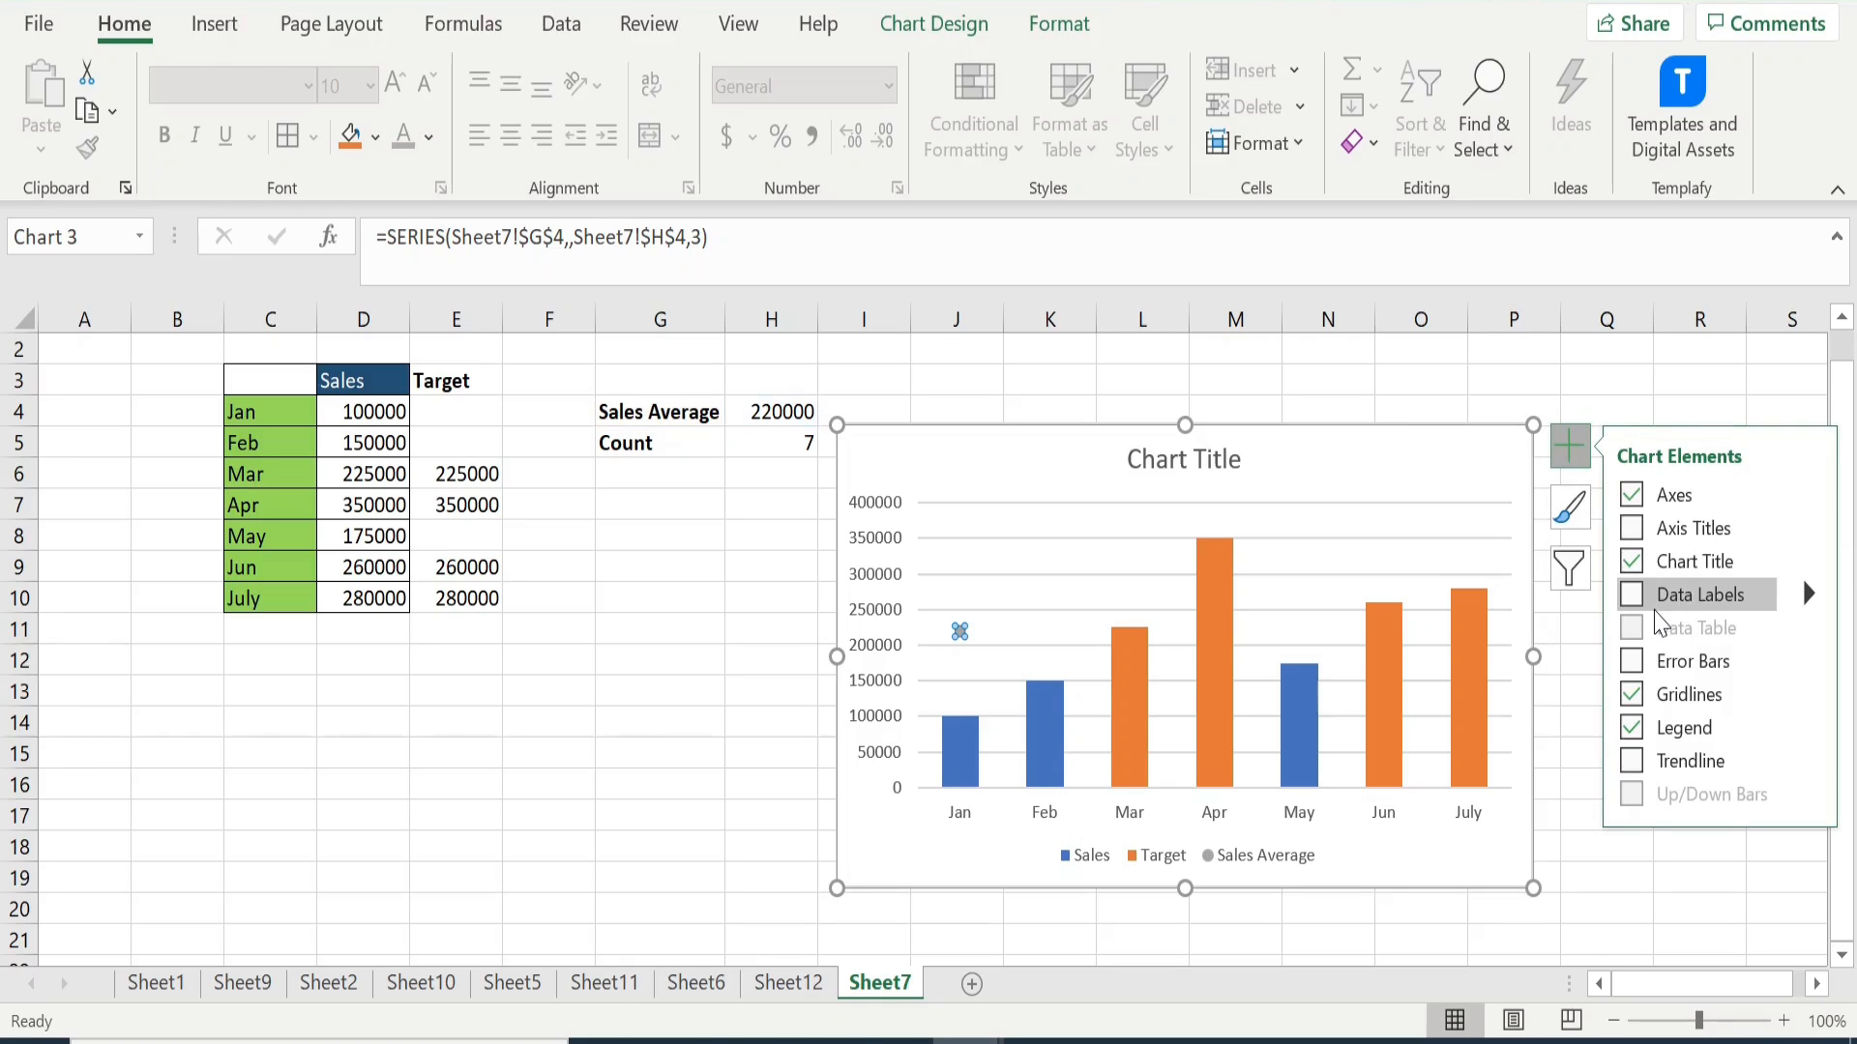
left_click(1635, 664)
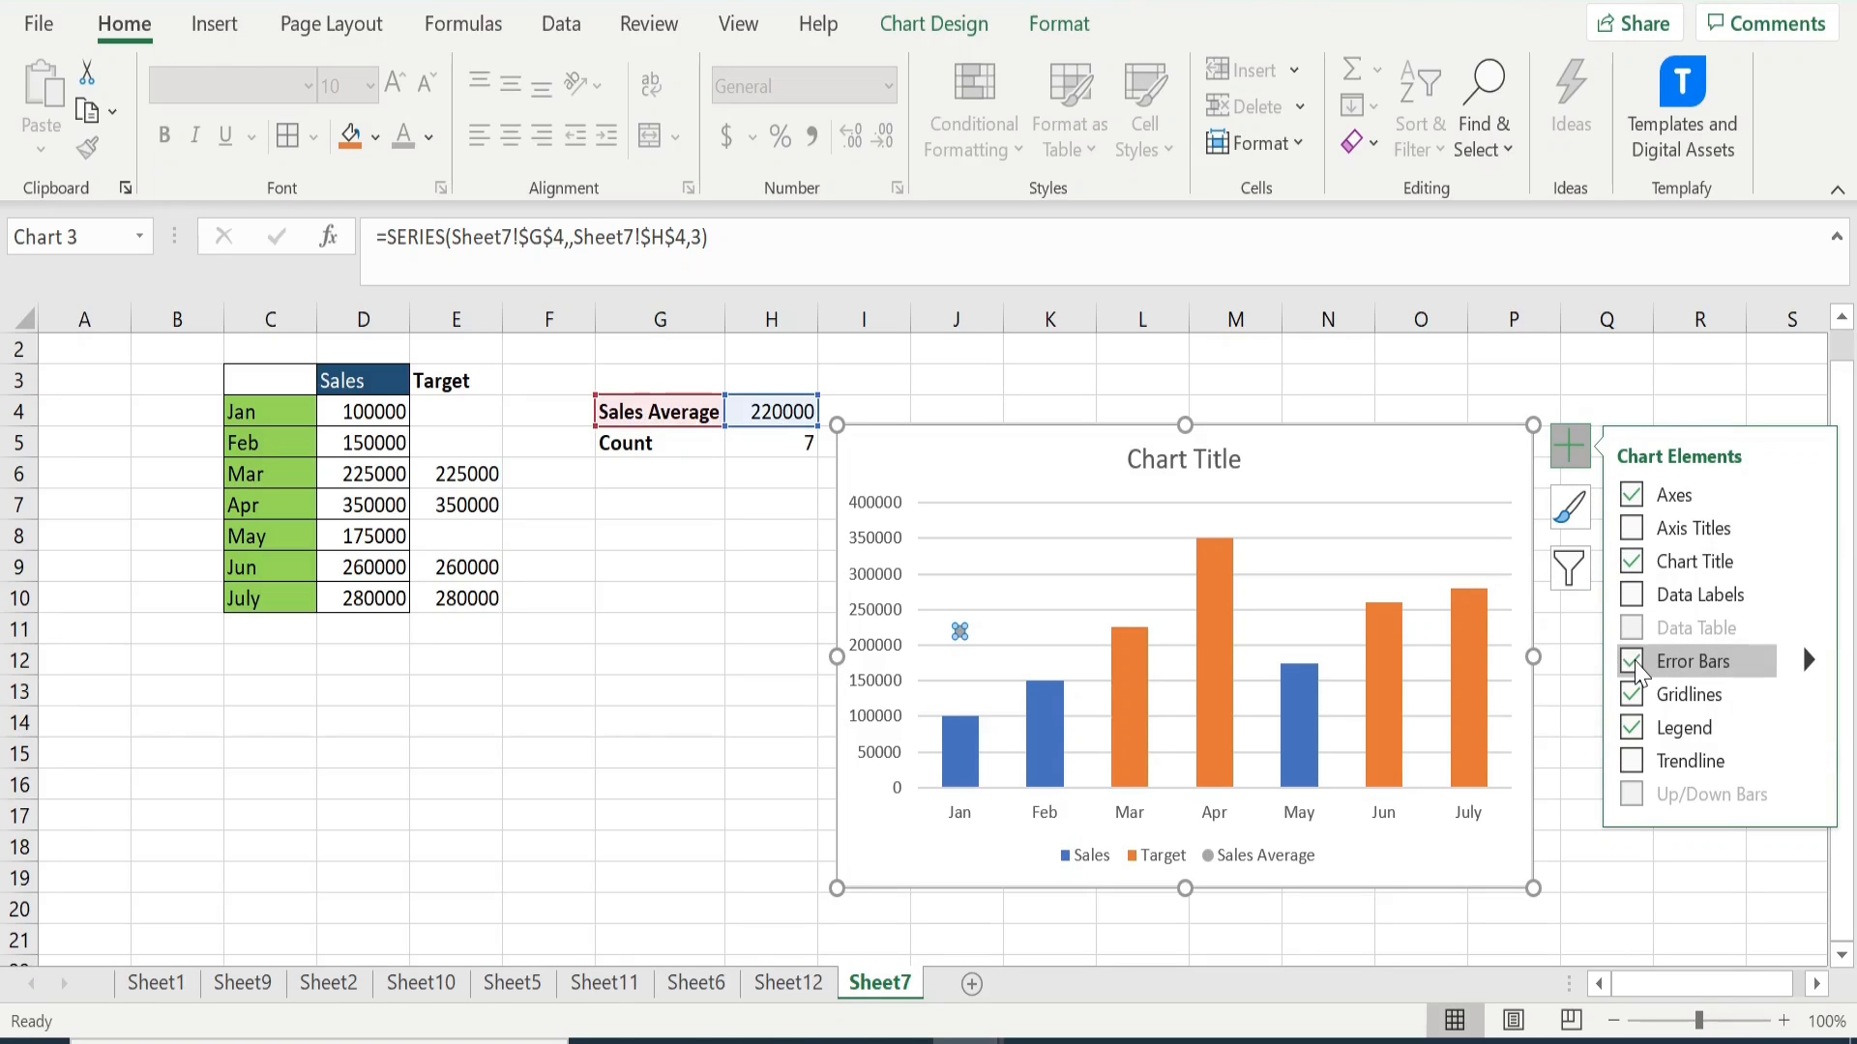
left_click(1578, 892)
left_click(1578, 893)
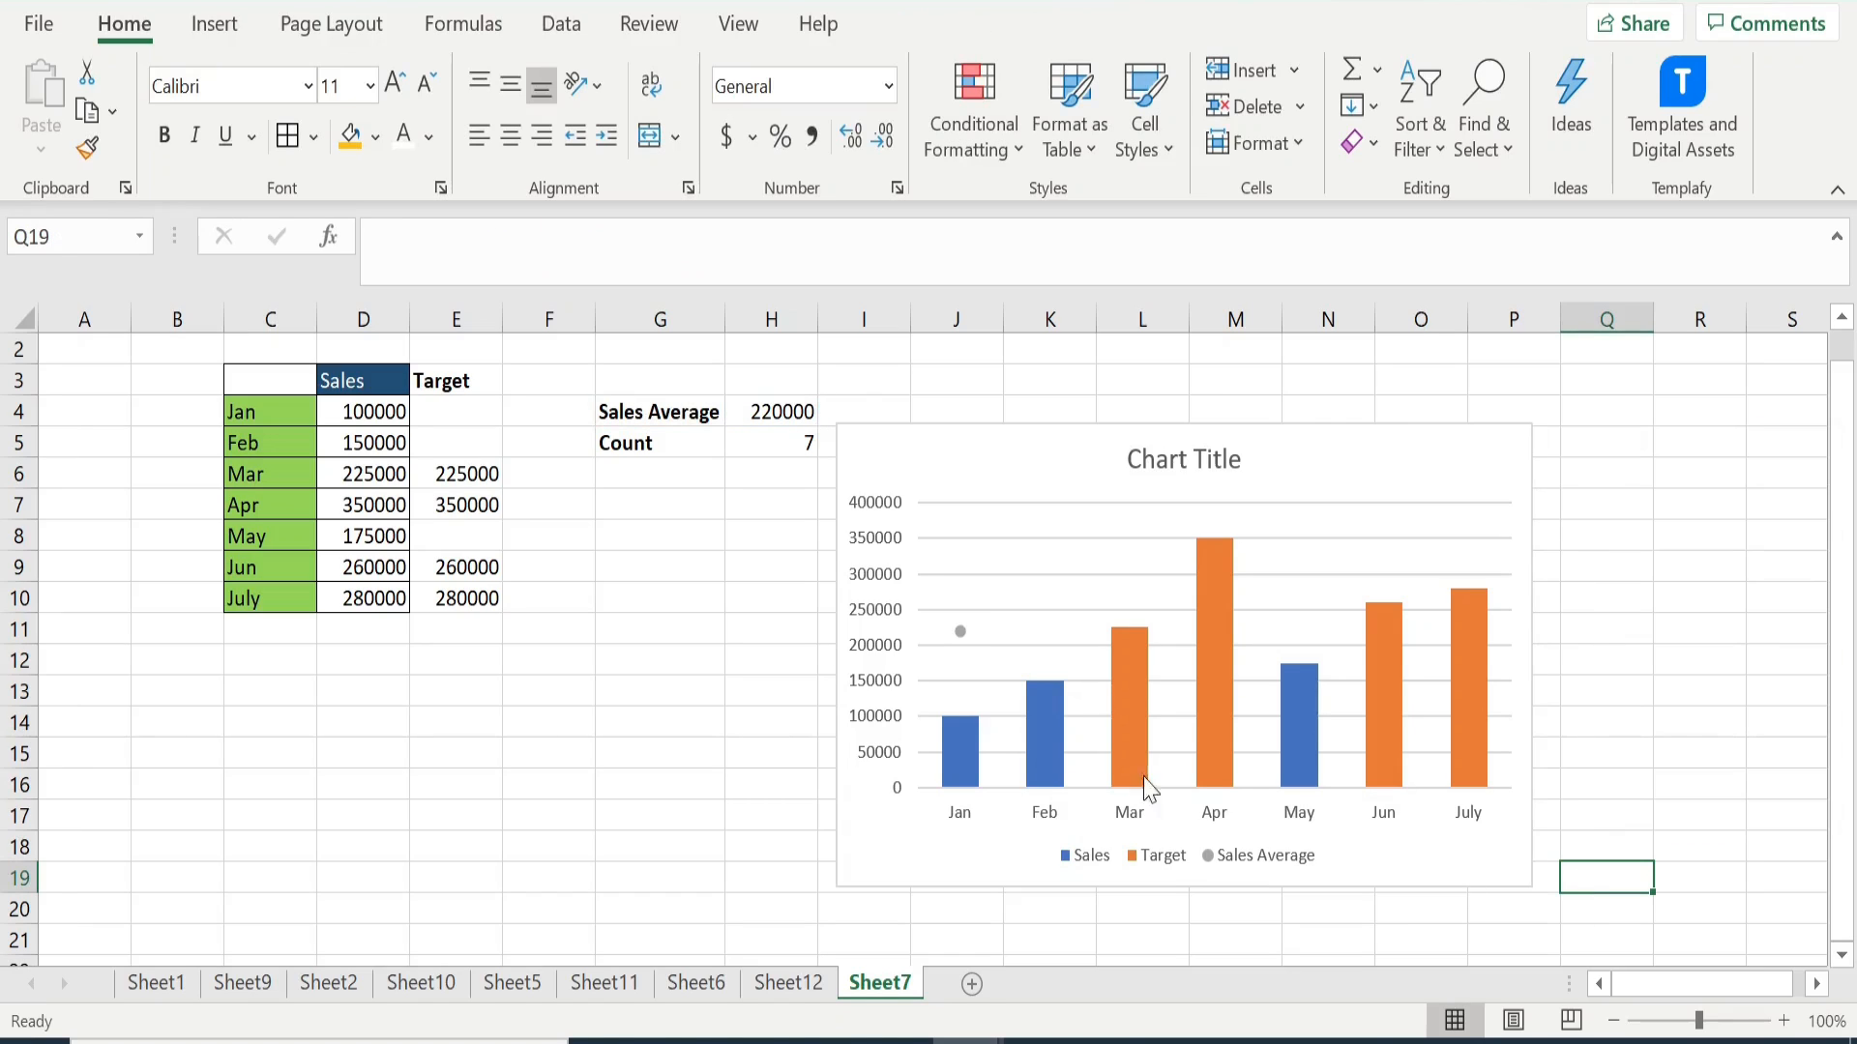
- Format the Sales Average series' X error bars with the Plus direction and the No Cap end style
left_click(960, 632)
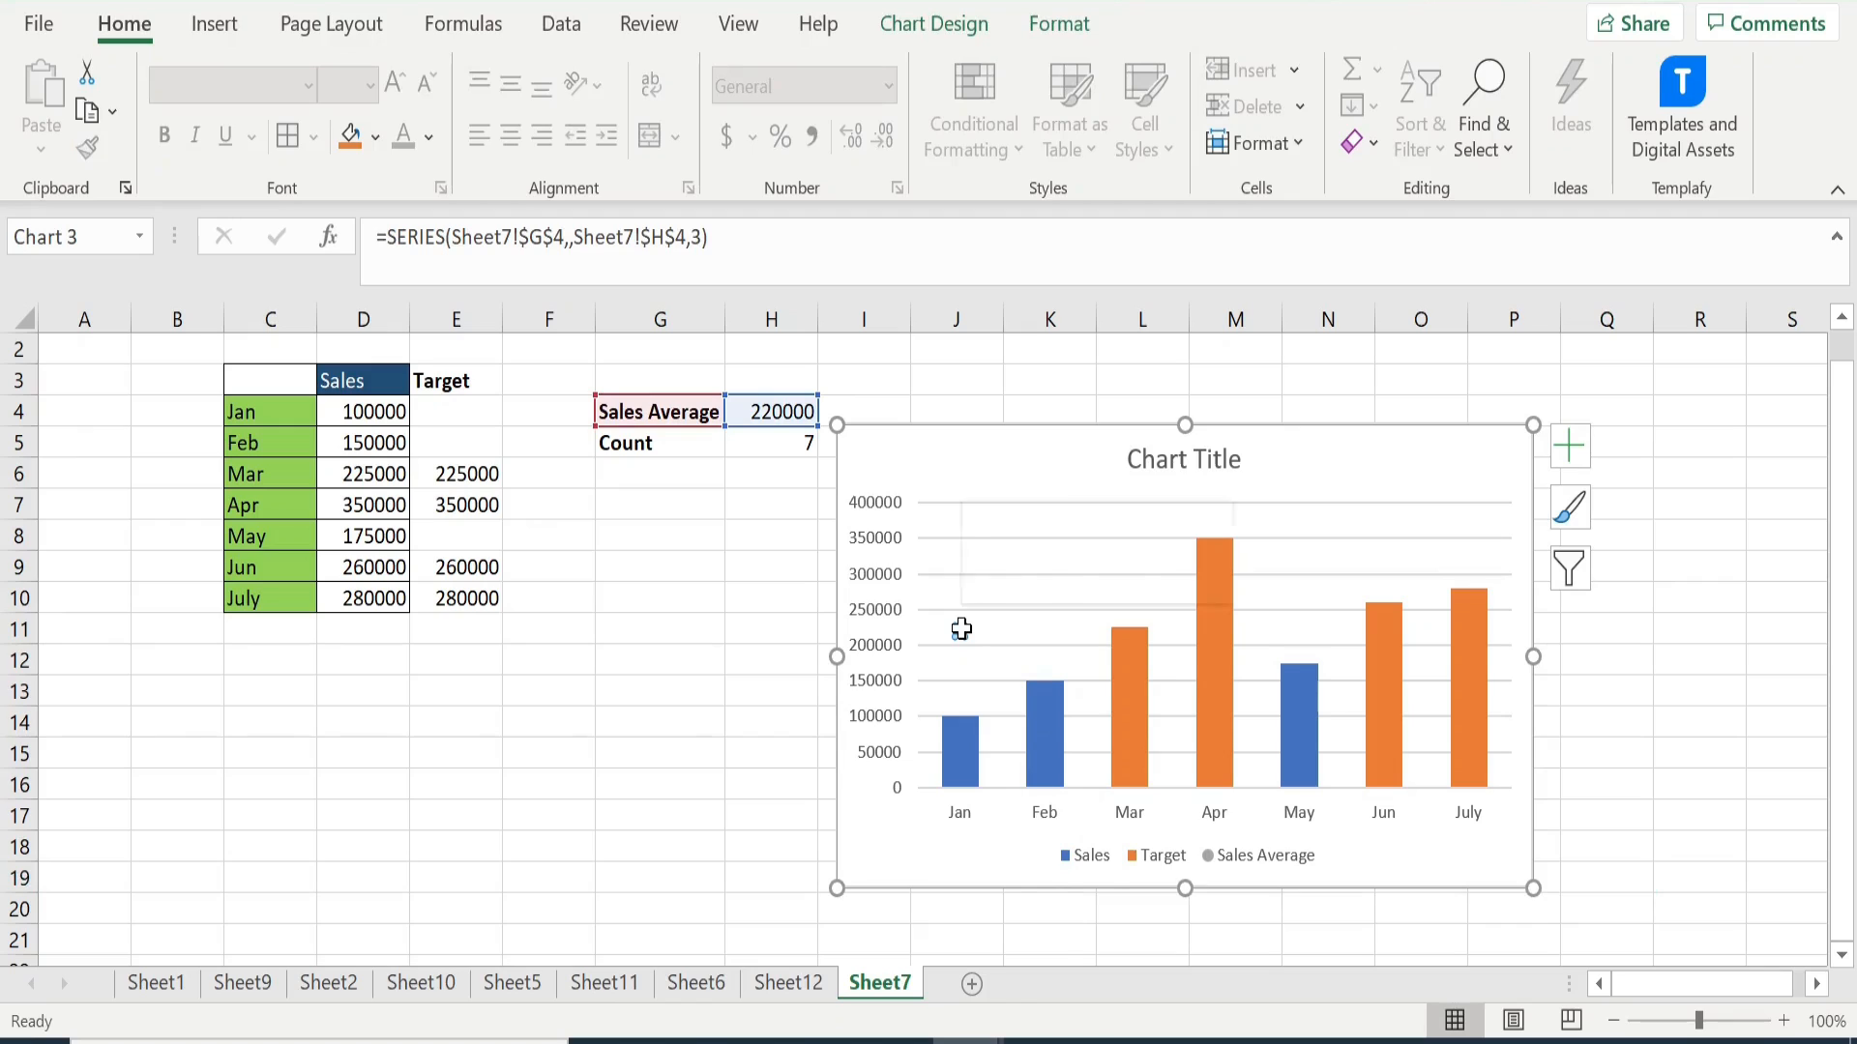
right_click(960, 632)
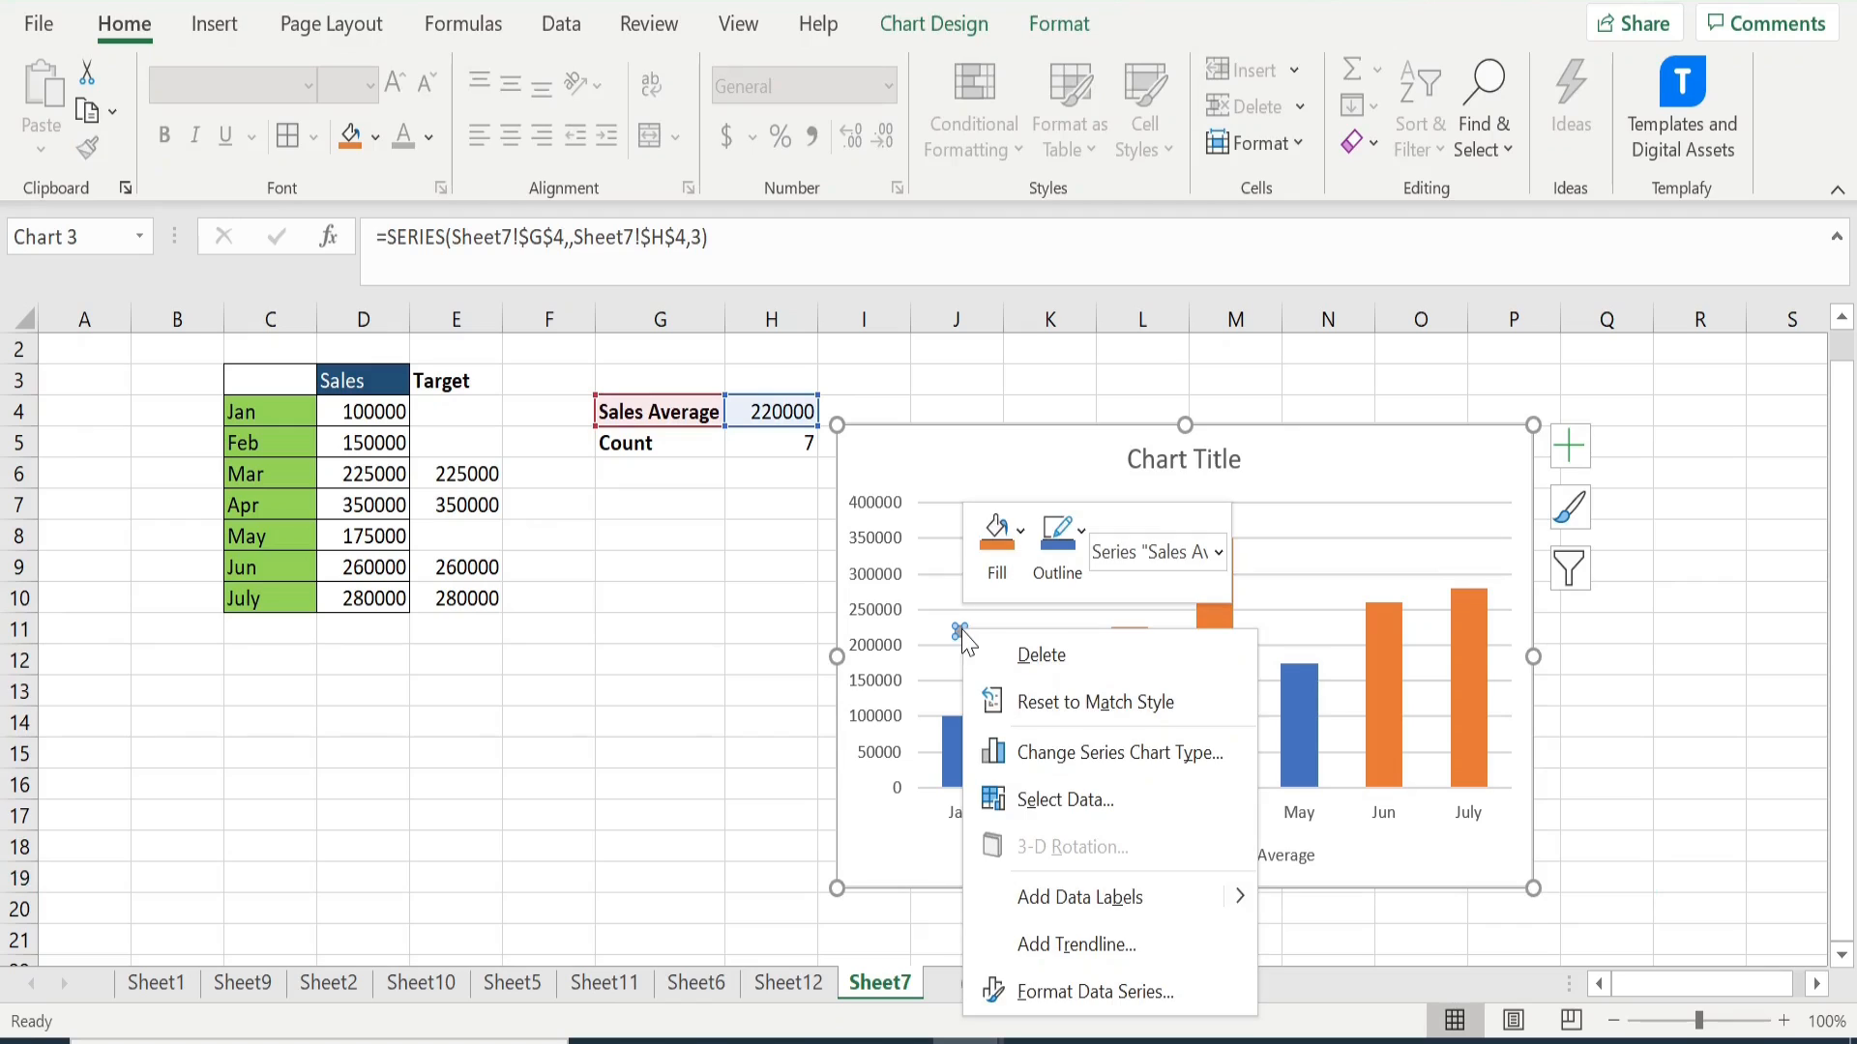
left_click(1044, 988)
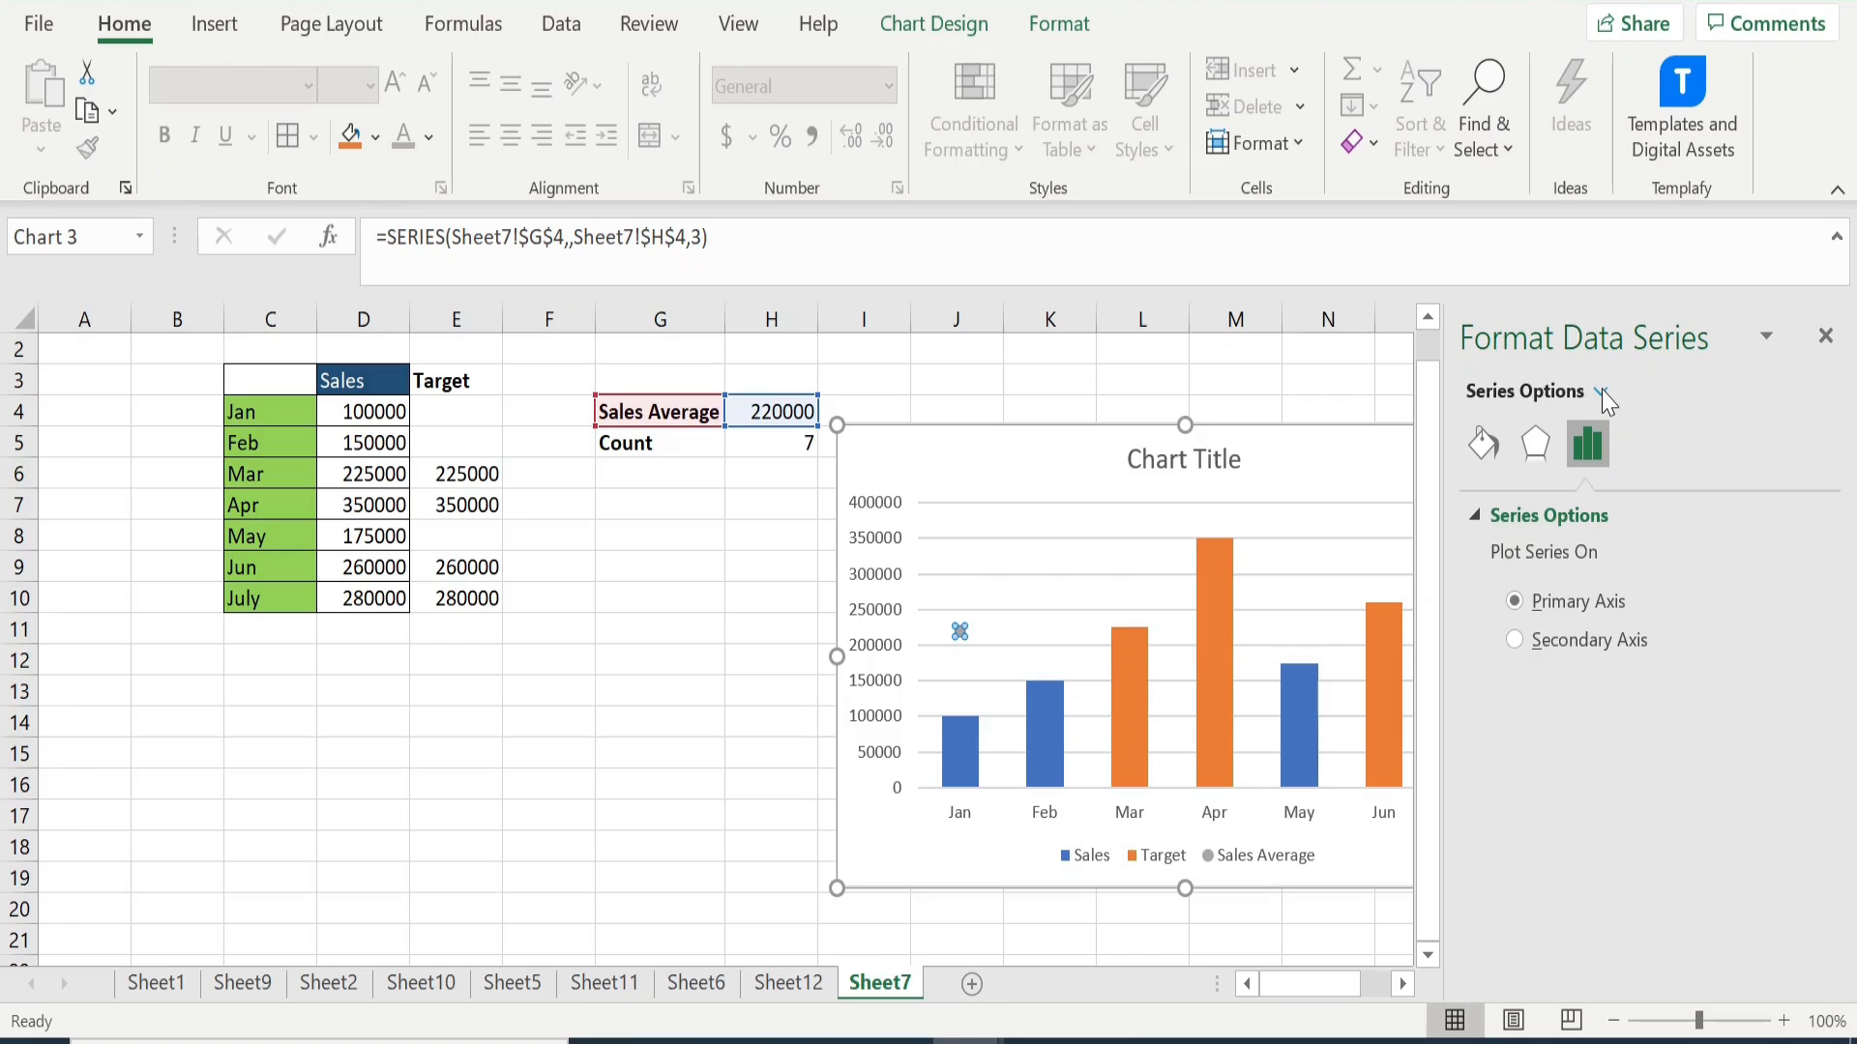
left_click(1602, 393)
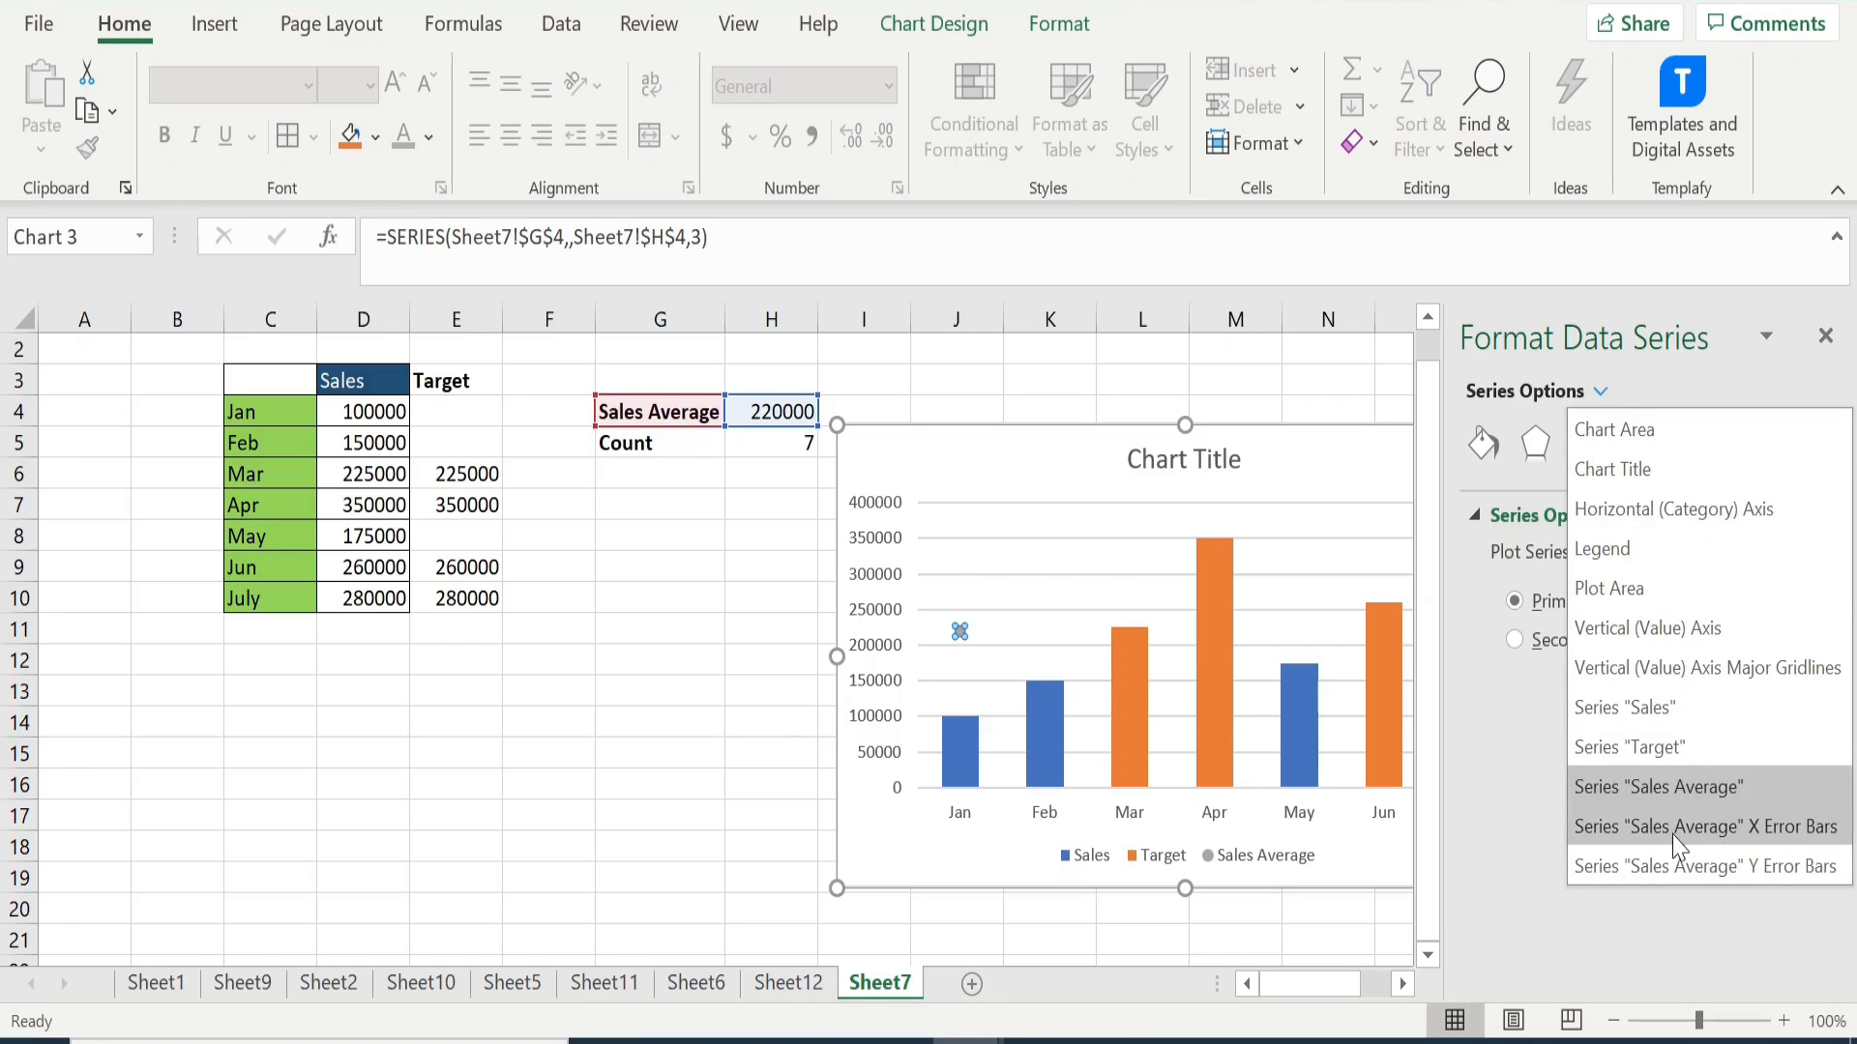
left_click(1780, 834)
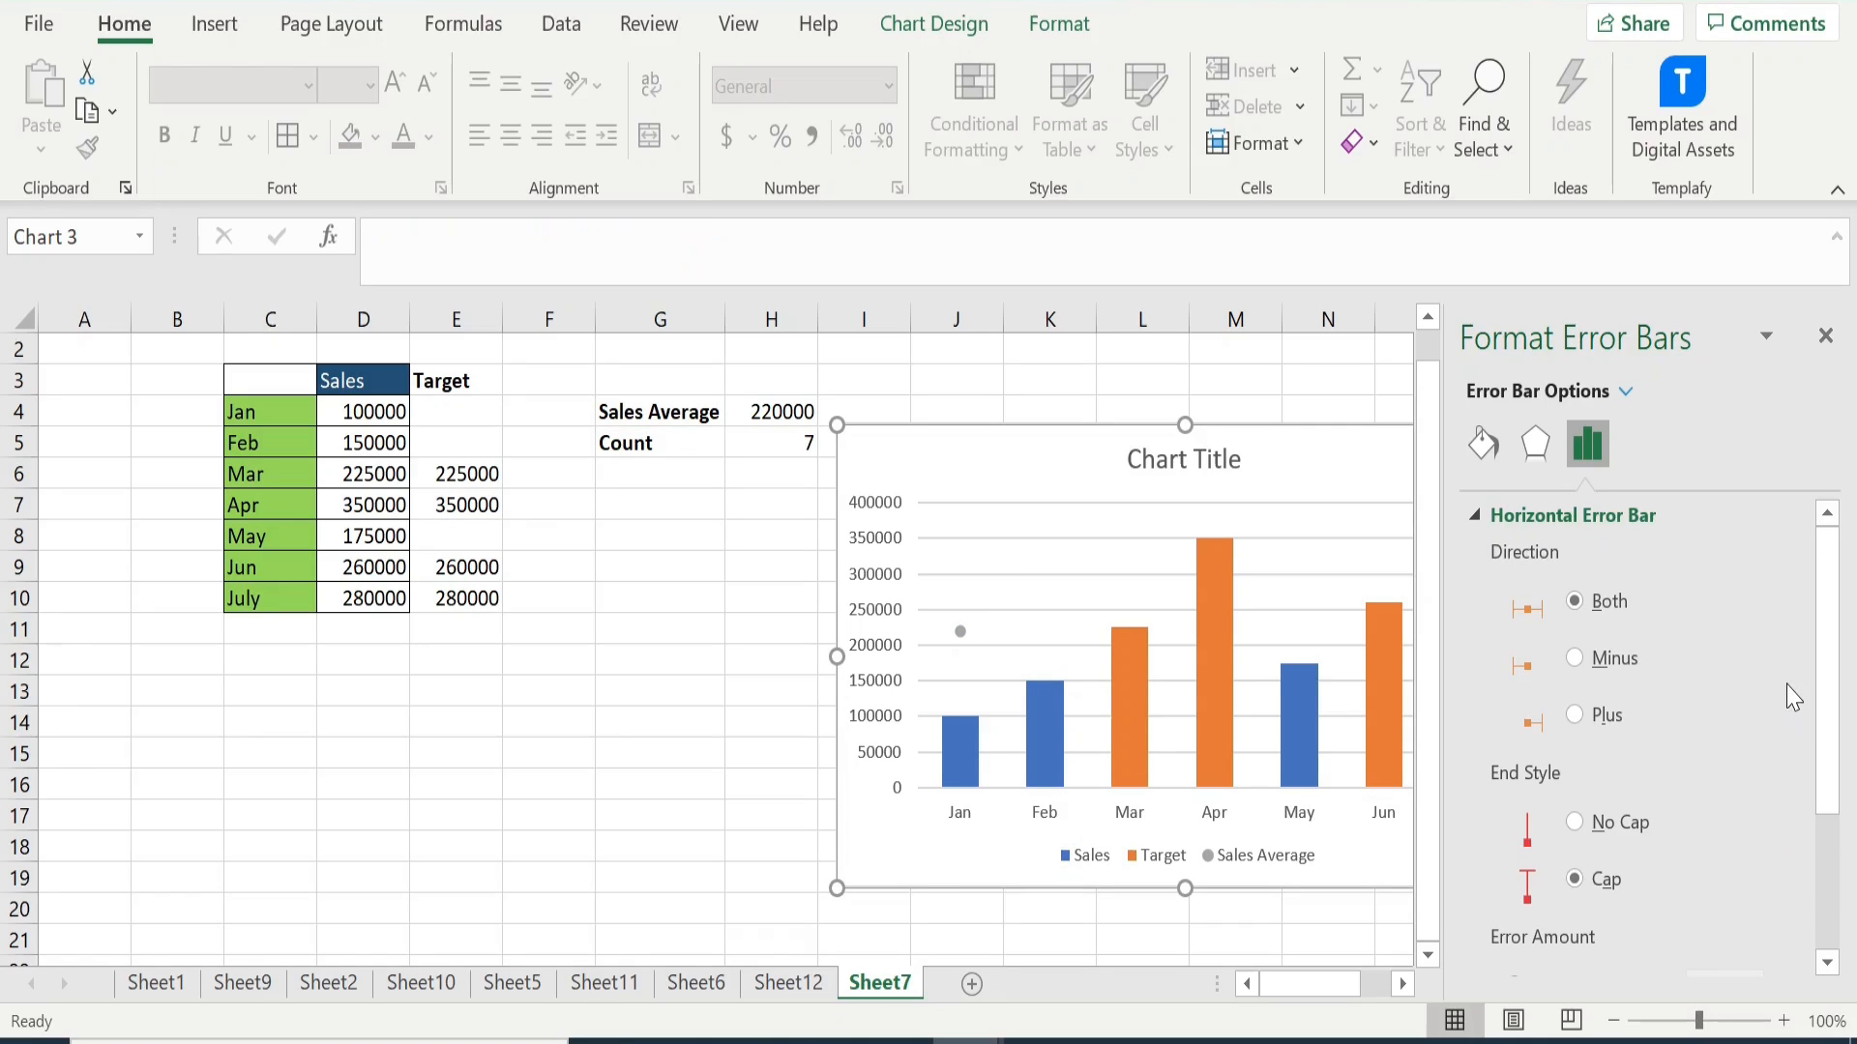
left_click_drag(1832, 704, 1835, 749)
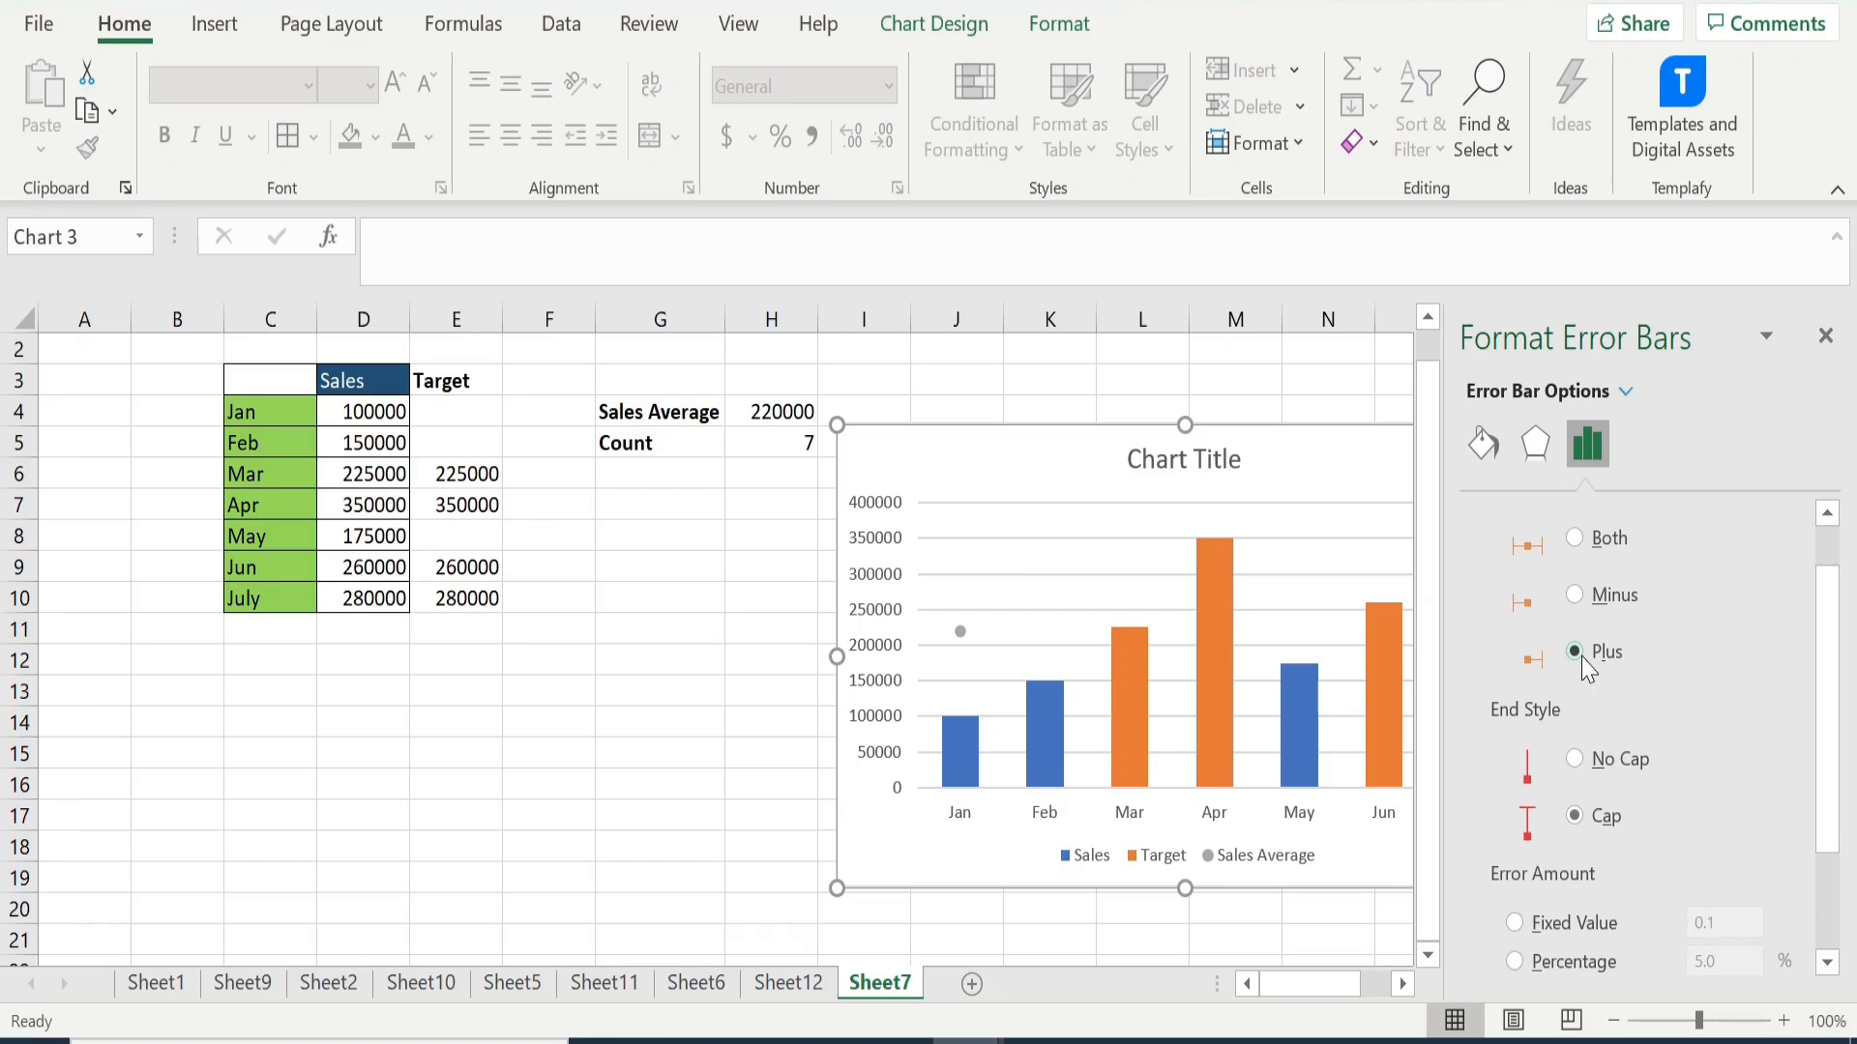
left_click(1576, 761)
- Set the horizontal error bar amount to a fixed value of 7 and close the formatting pane
left_click_drag(1821, 809, 1830, 909)
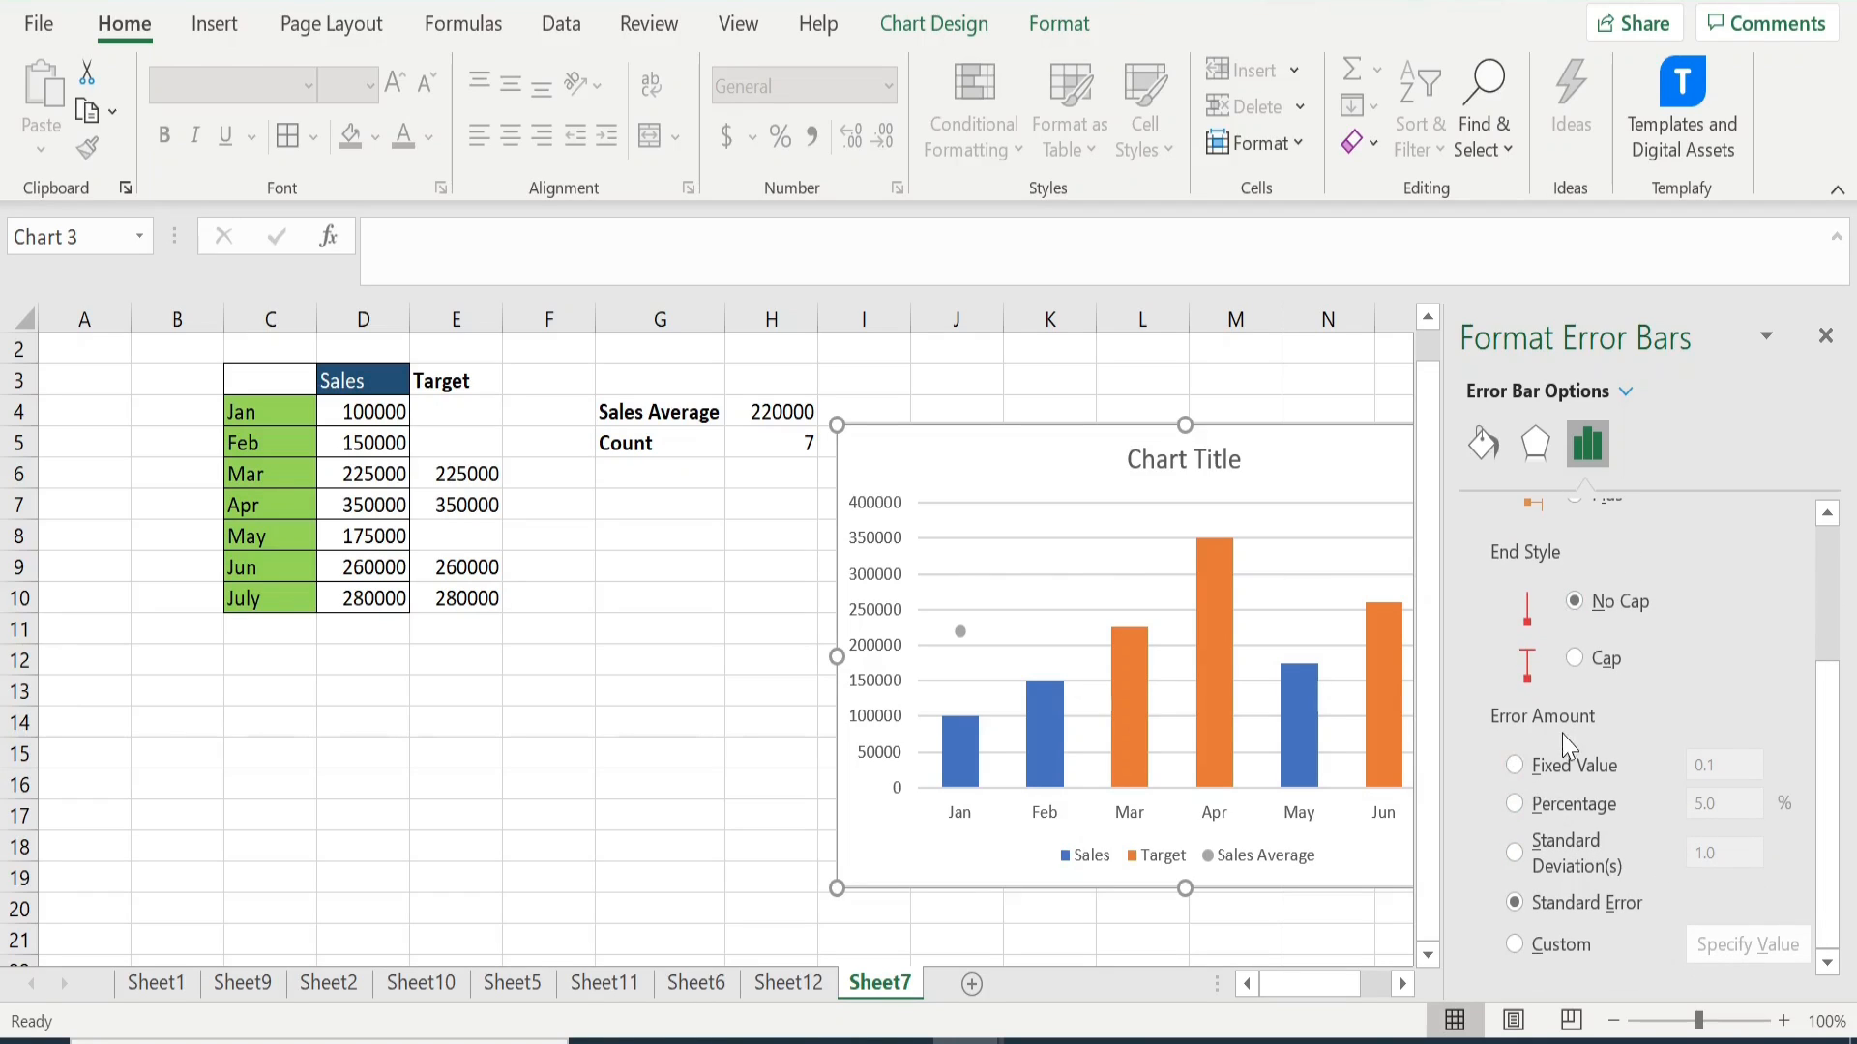
left_click(1522, 771)
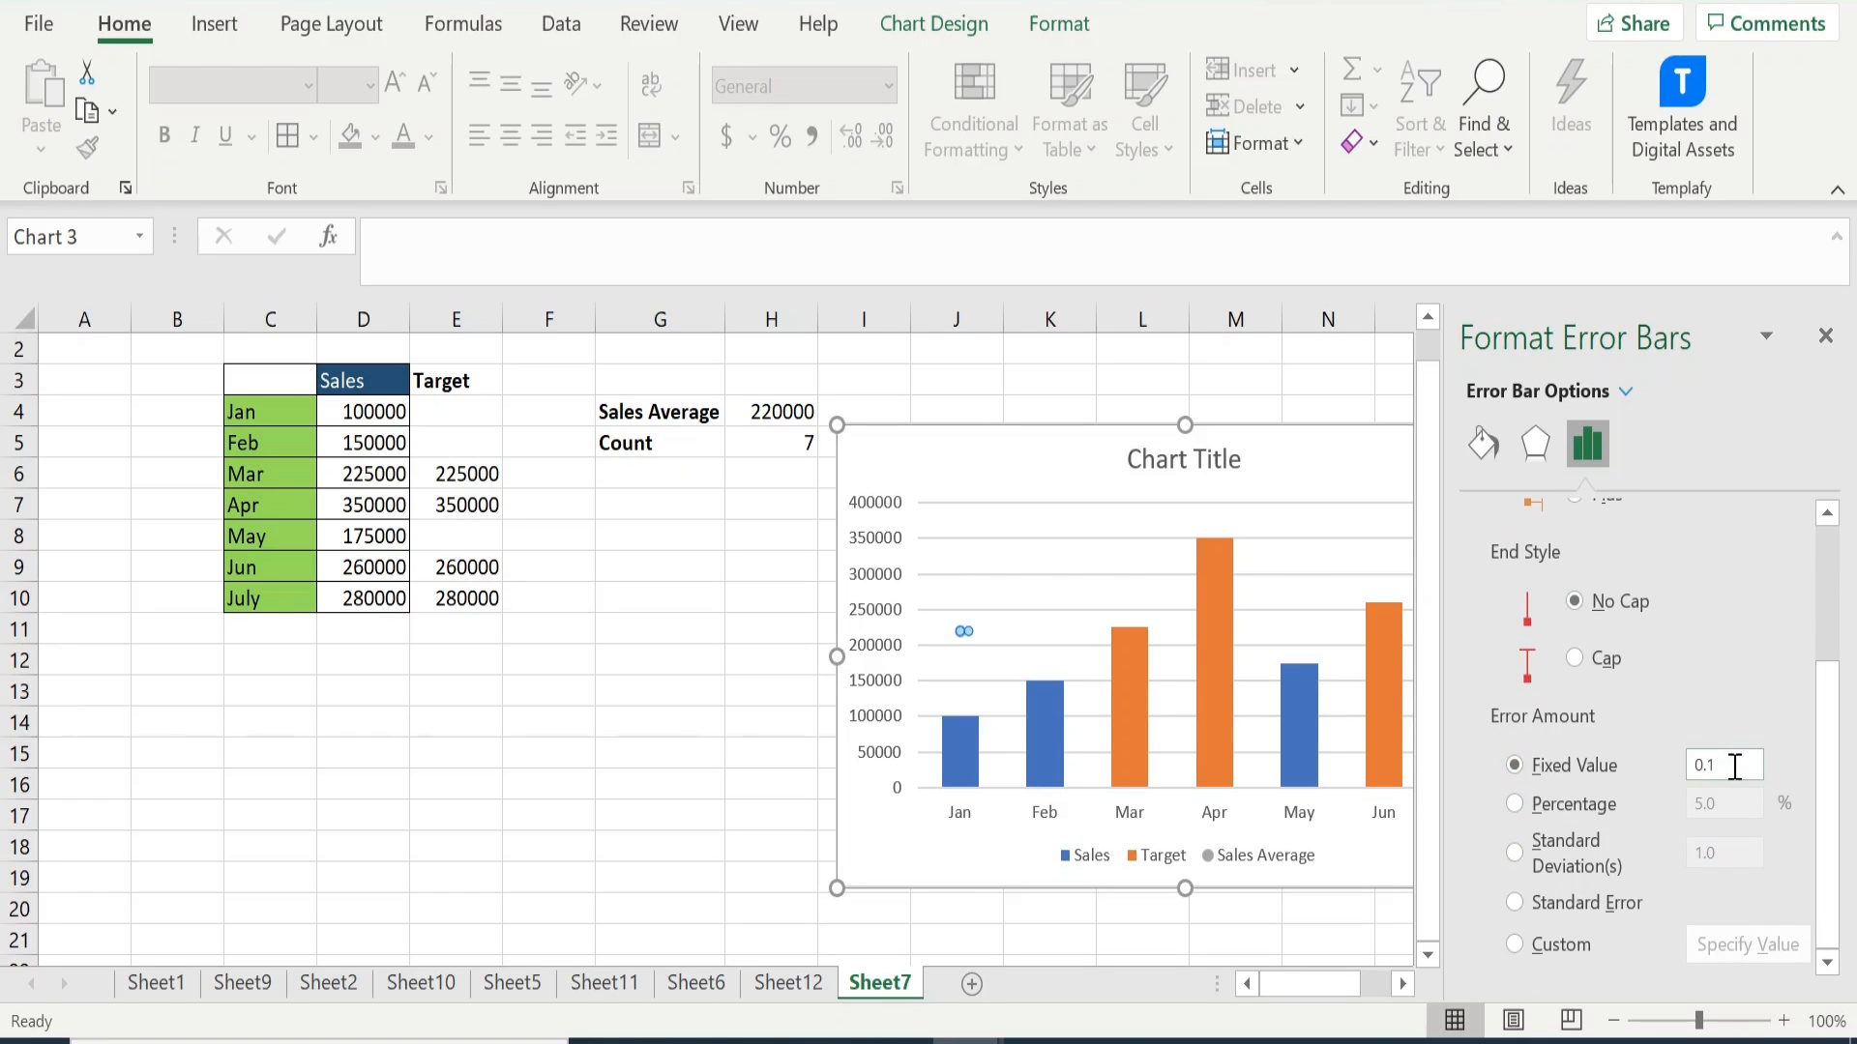
left_click(1737, 768)
left_click(1731, 765)
type("7")
left_click(1828, 338)
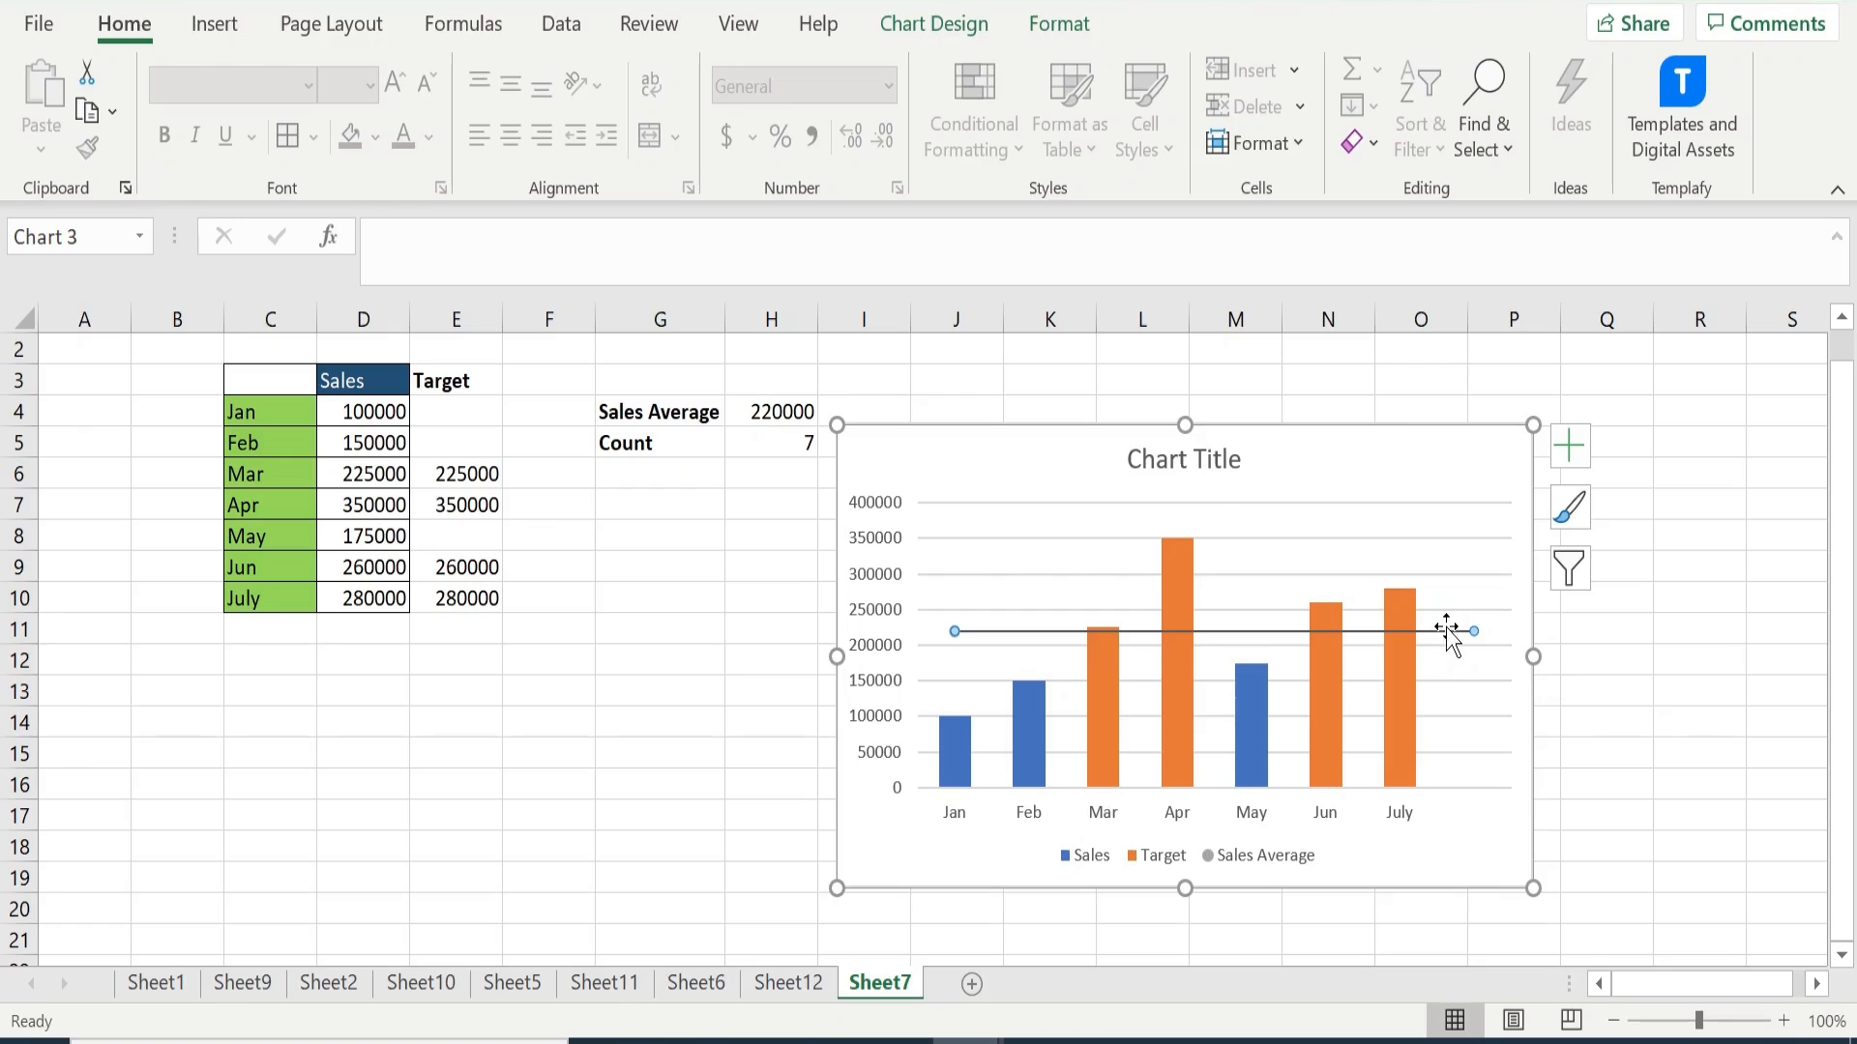
left_click(1445, 544)
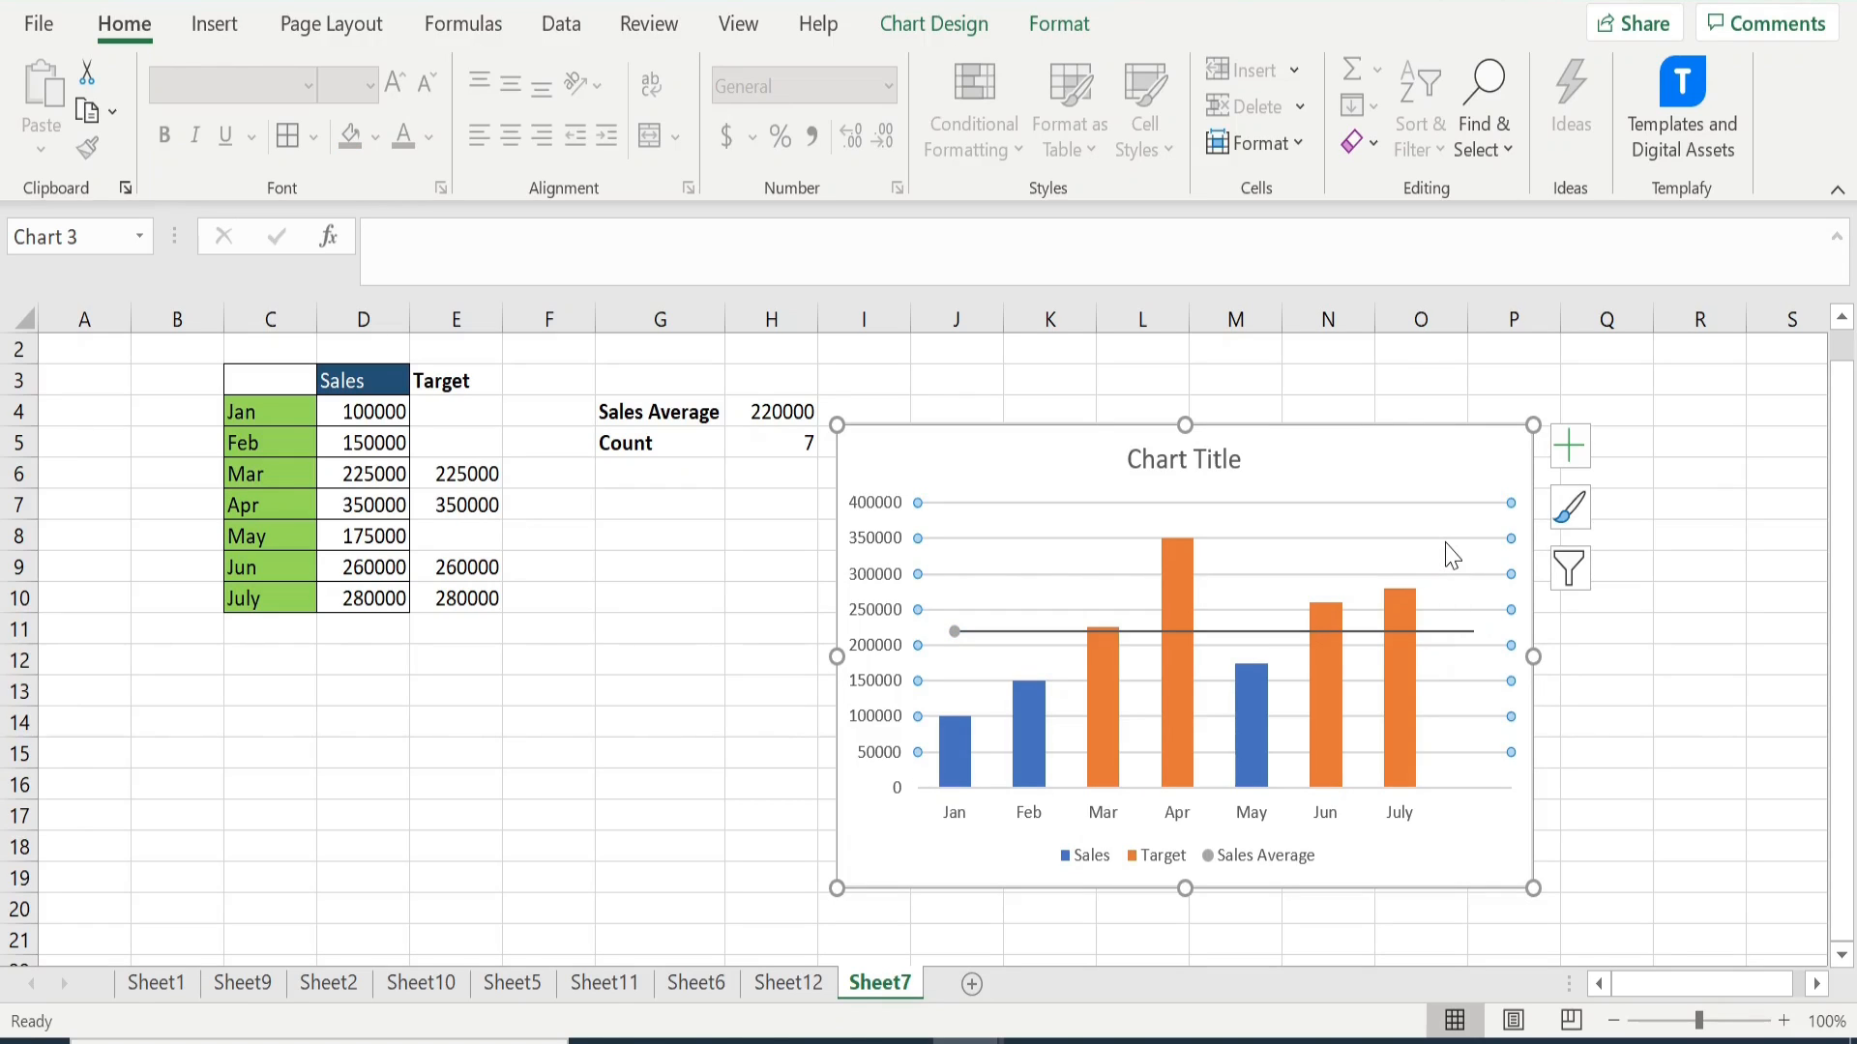
- Delete the chart's horizontal gridlines and colour the Sales Average X error bar line red
key("Delete")
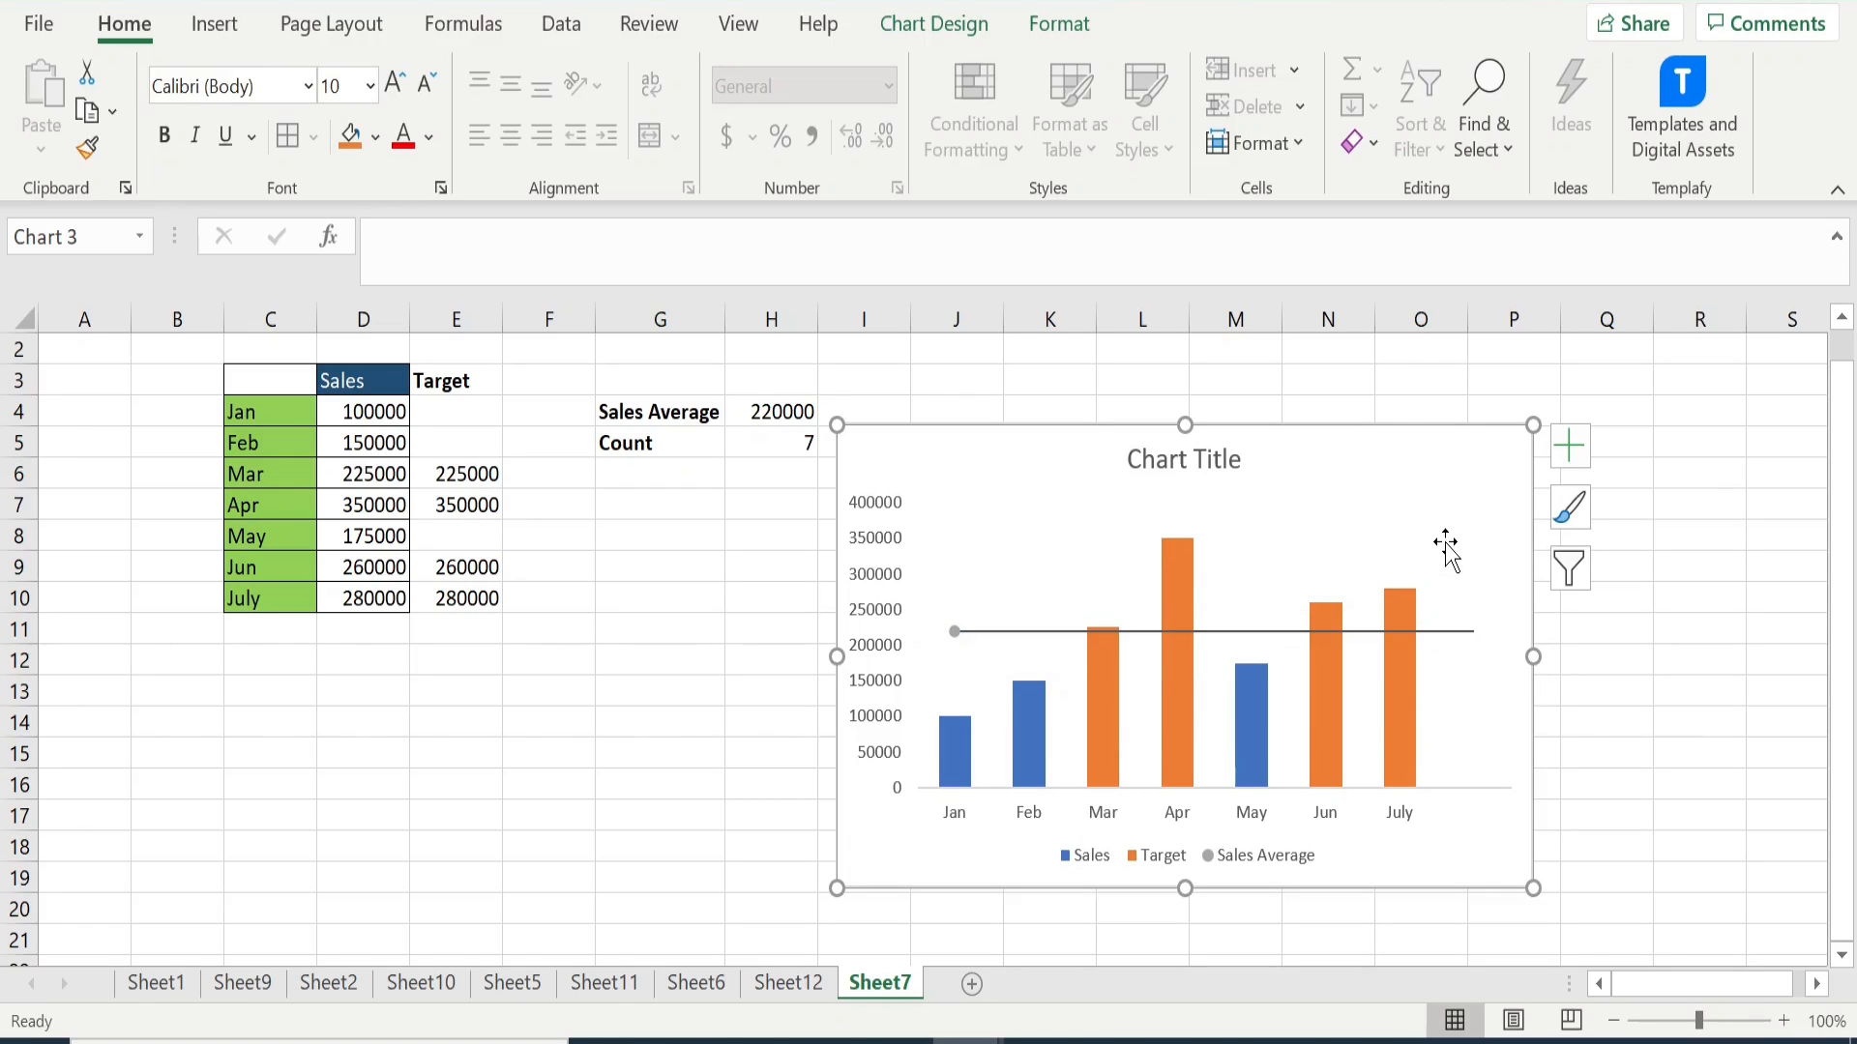
left_click(1439, 631)
right_click(1443, 643)
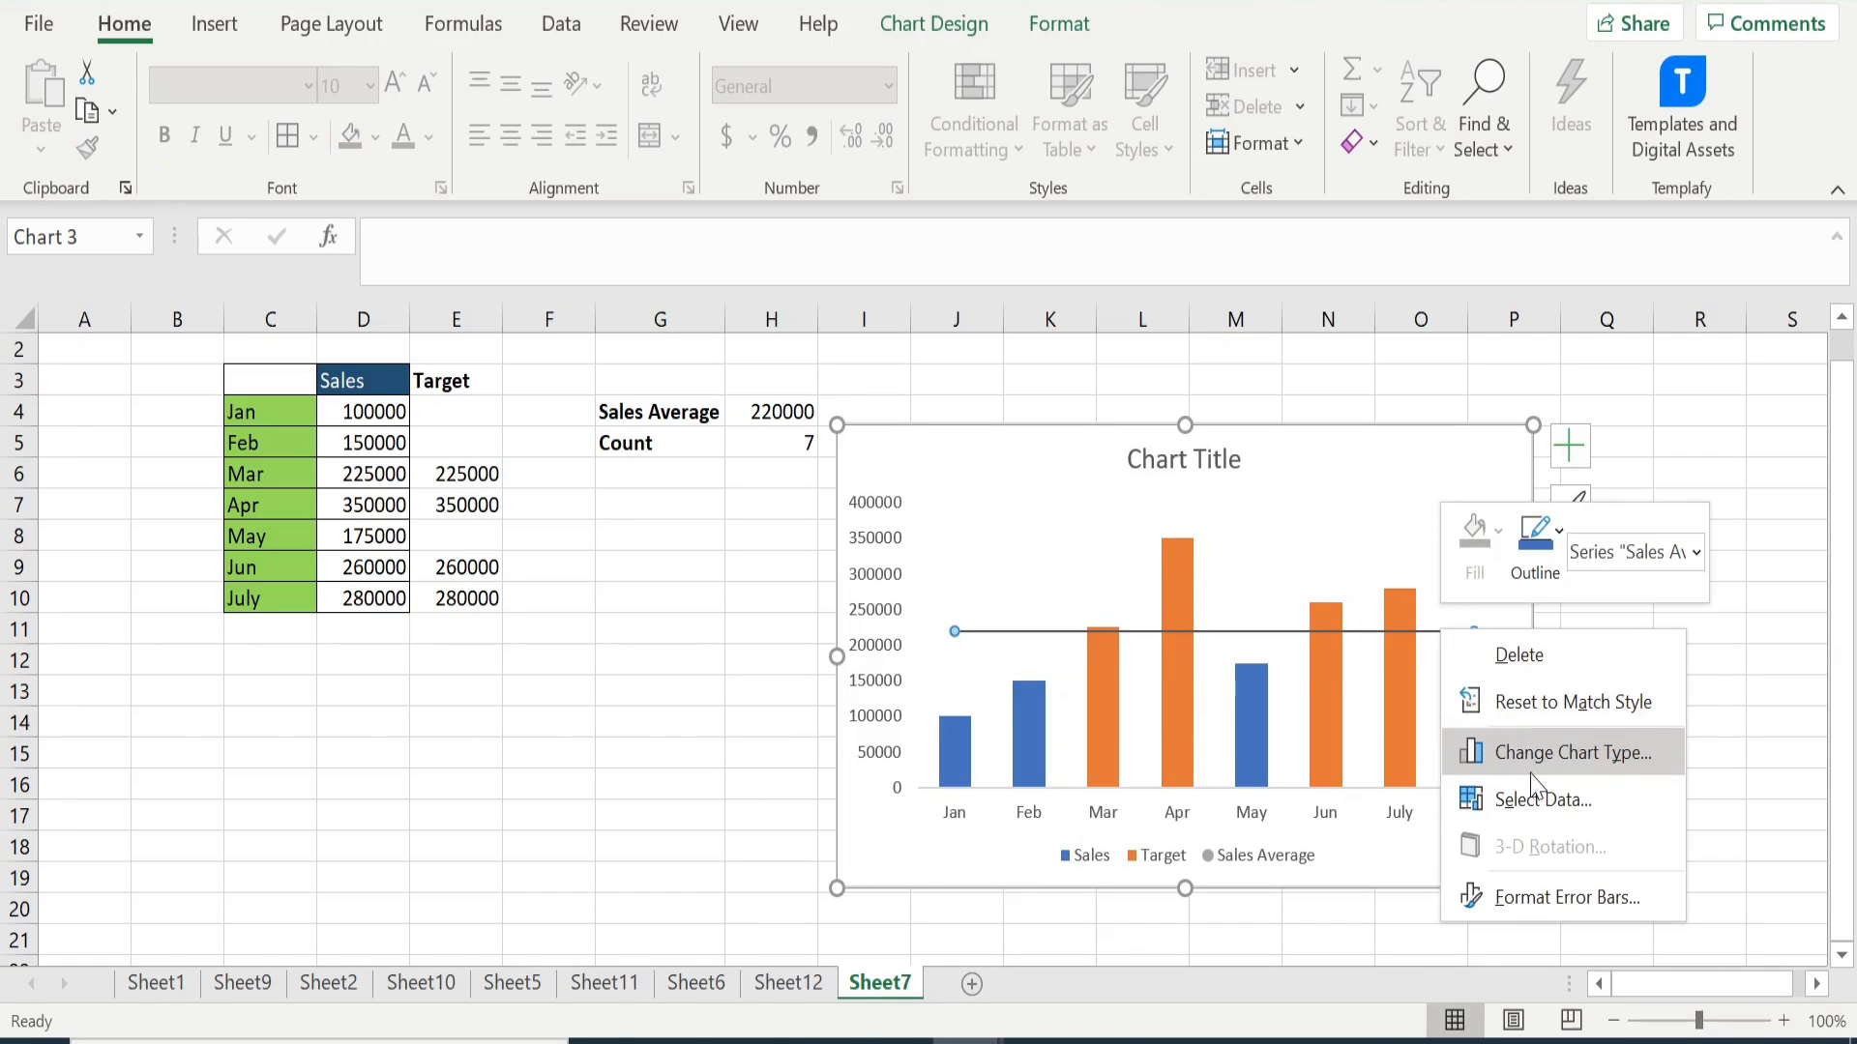
left_click(1557, 898)
left_click(1795, 745)
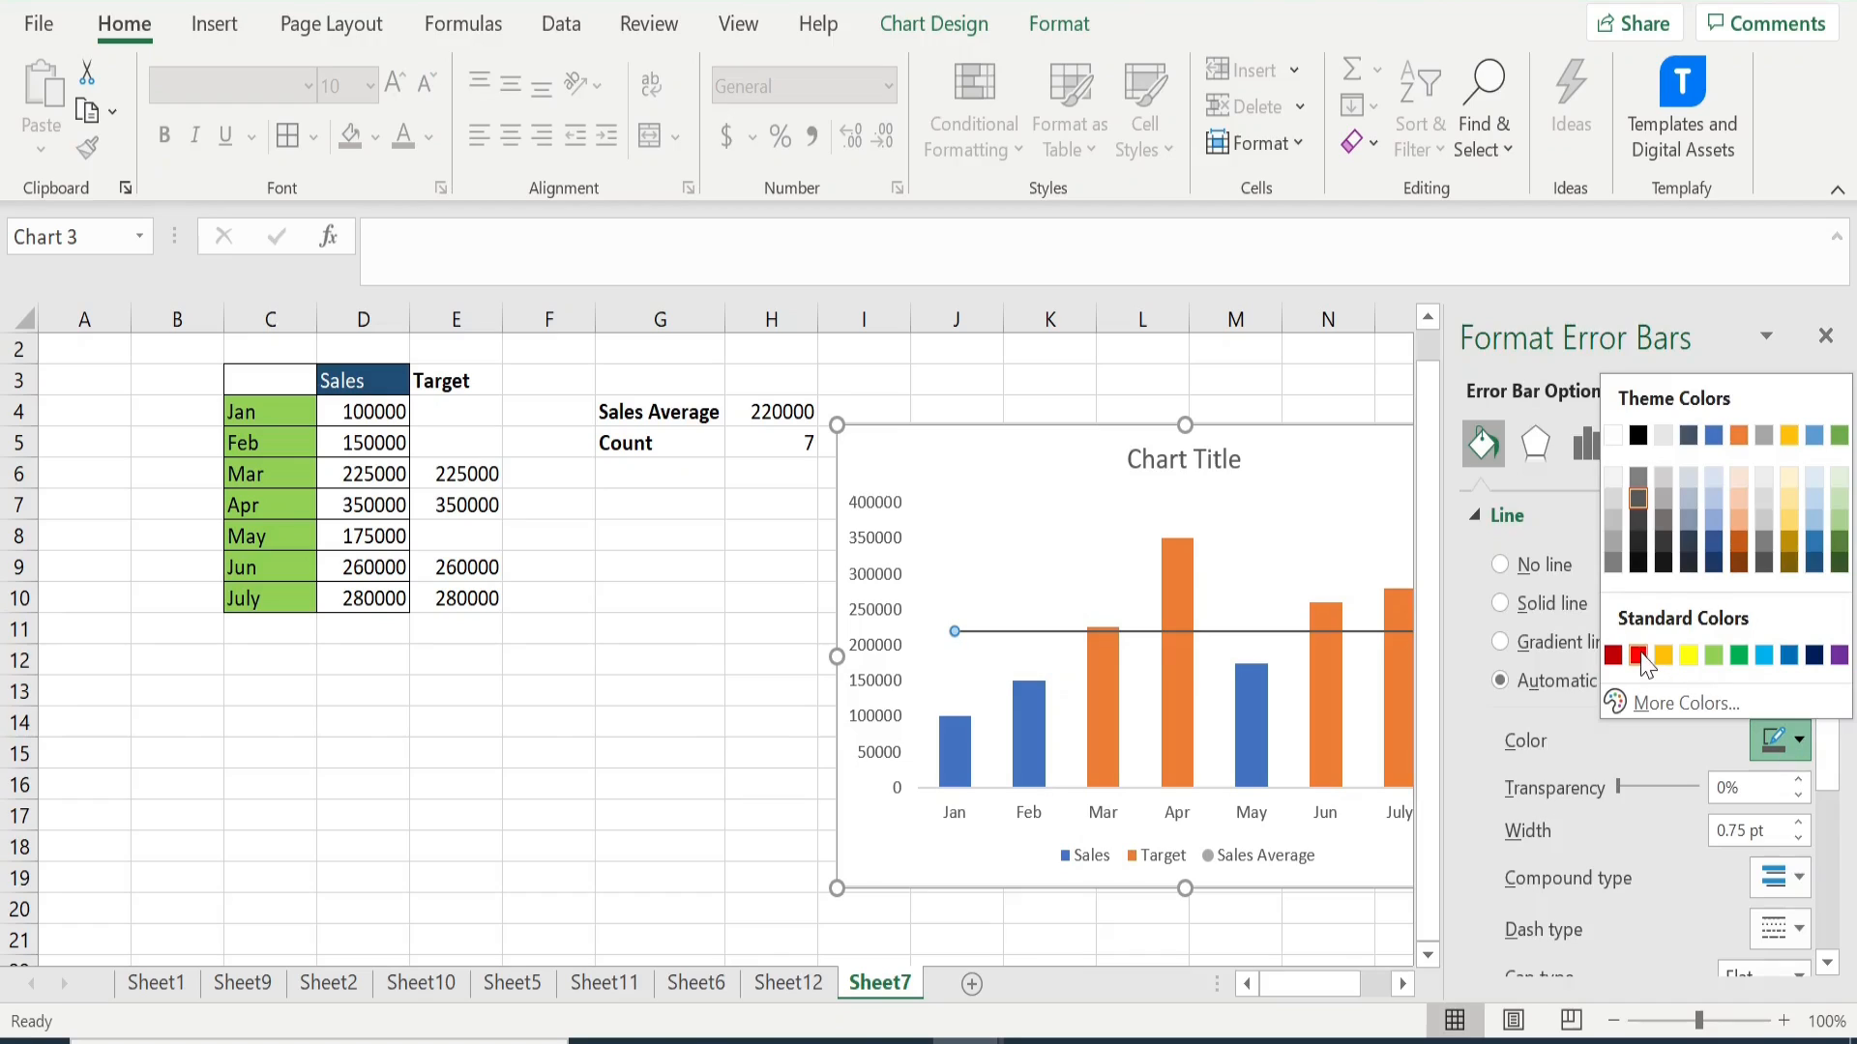
left_click(1636, 652)
- Set the Sales Average error bar line width to 2 pt, close the formatting pane and deselect the chart
left_click_drag(1837, 712, 1836, 767)
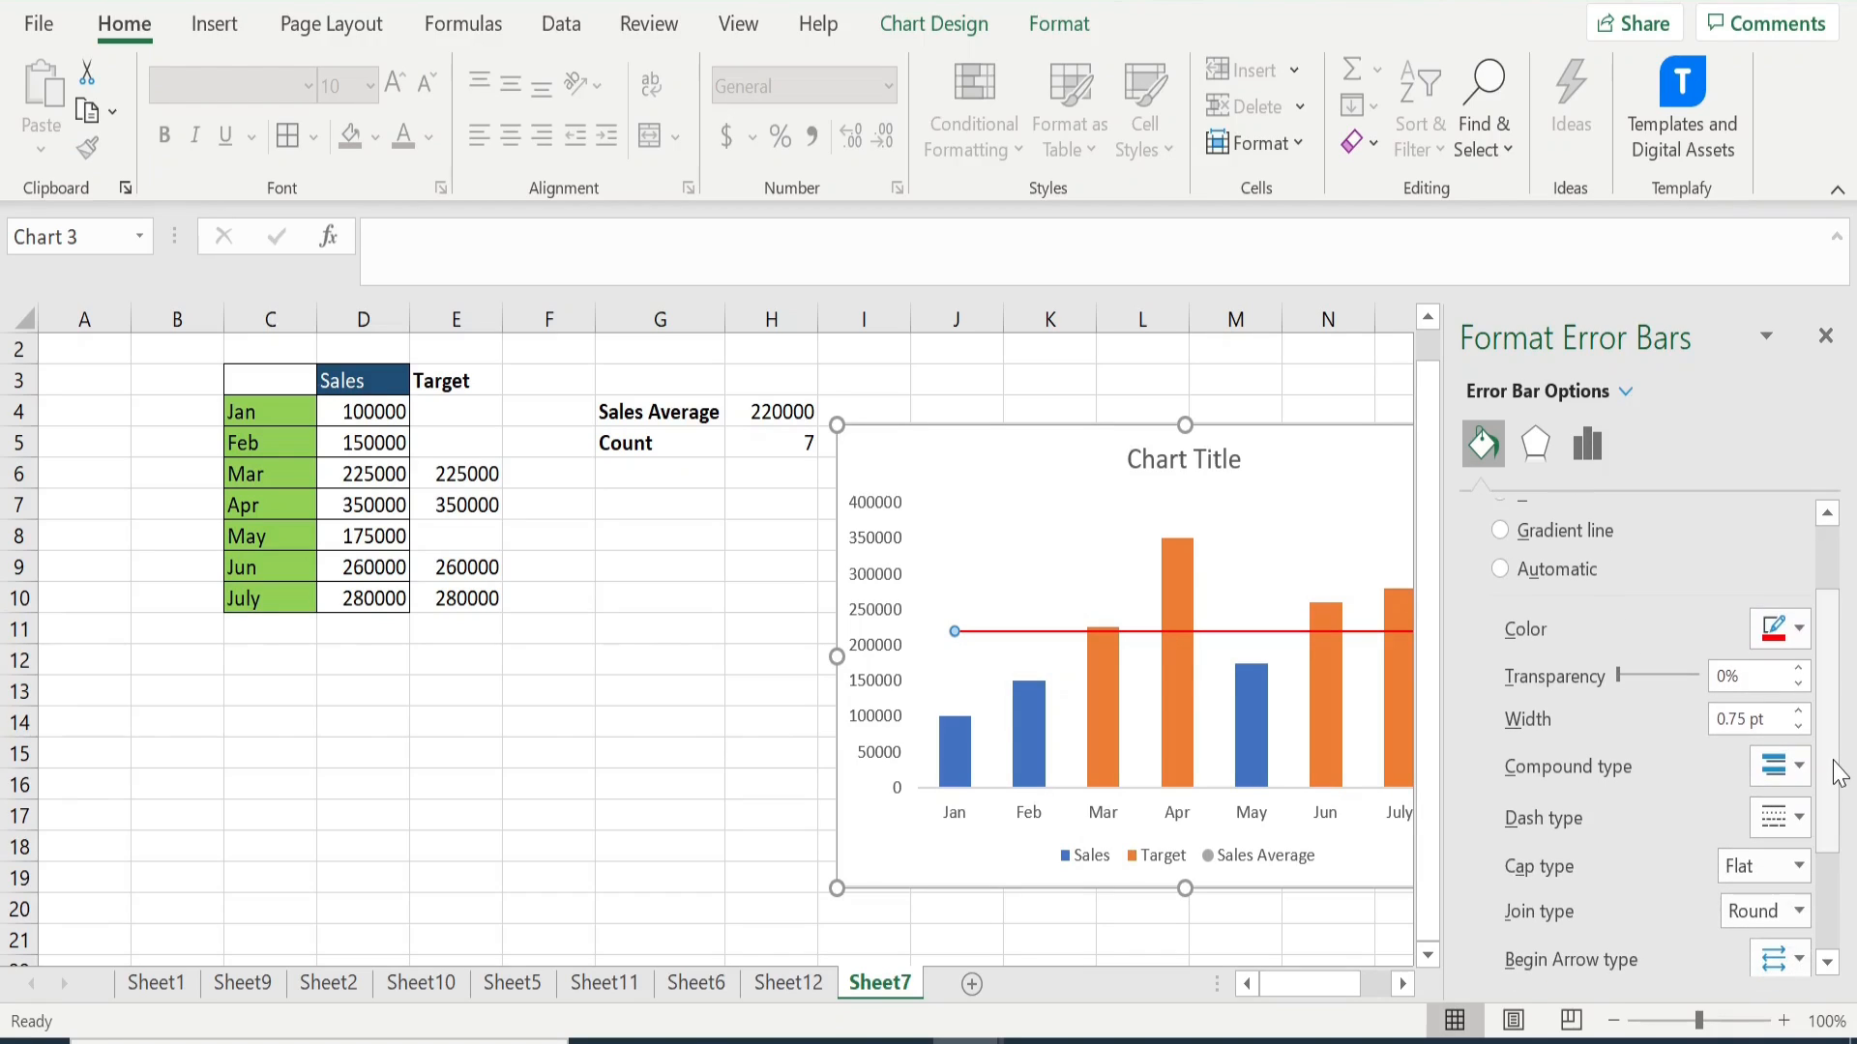
left_click(1797, 715)
left_click(1798, 715)
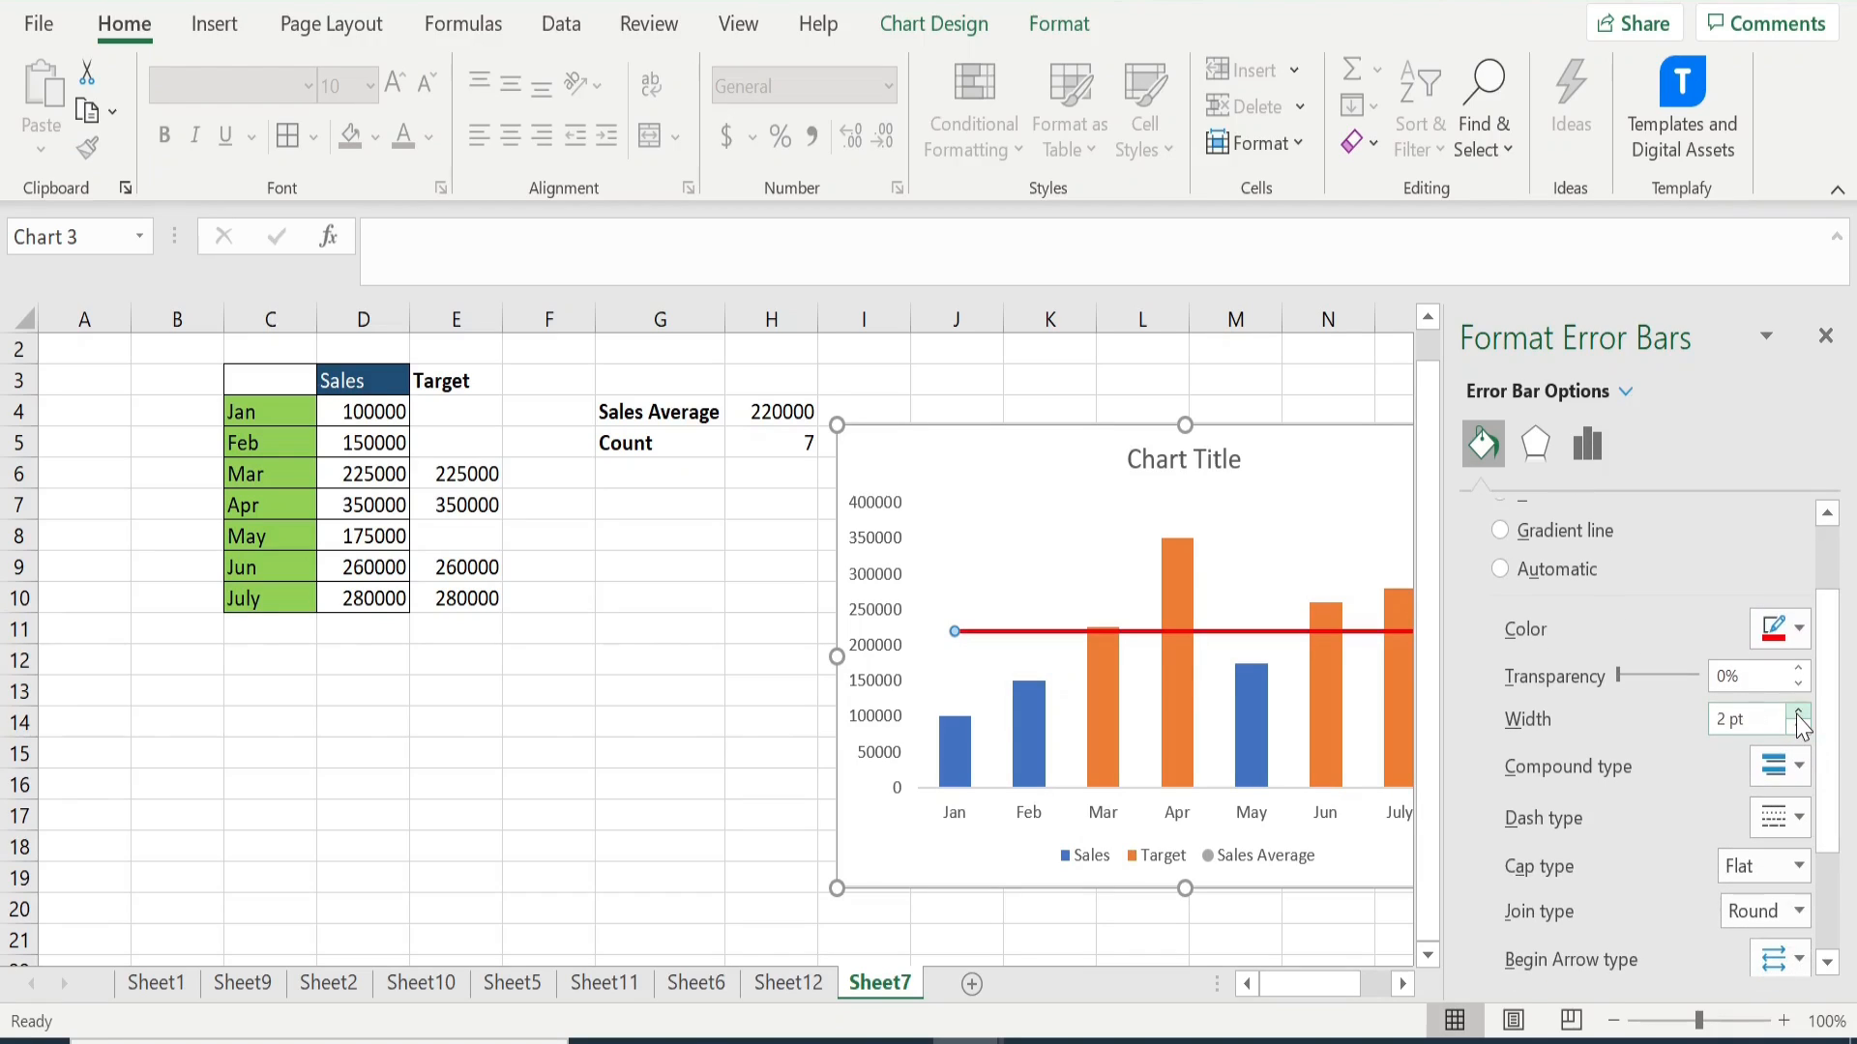
left_click(1797, 716)
left_click(1798, 728)
mouse_move(1827, 783)
left_mouse_down()
mouse_move(1830, 885)
mouse_move(1819, 758)
left_mouse_up()
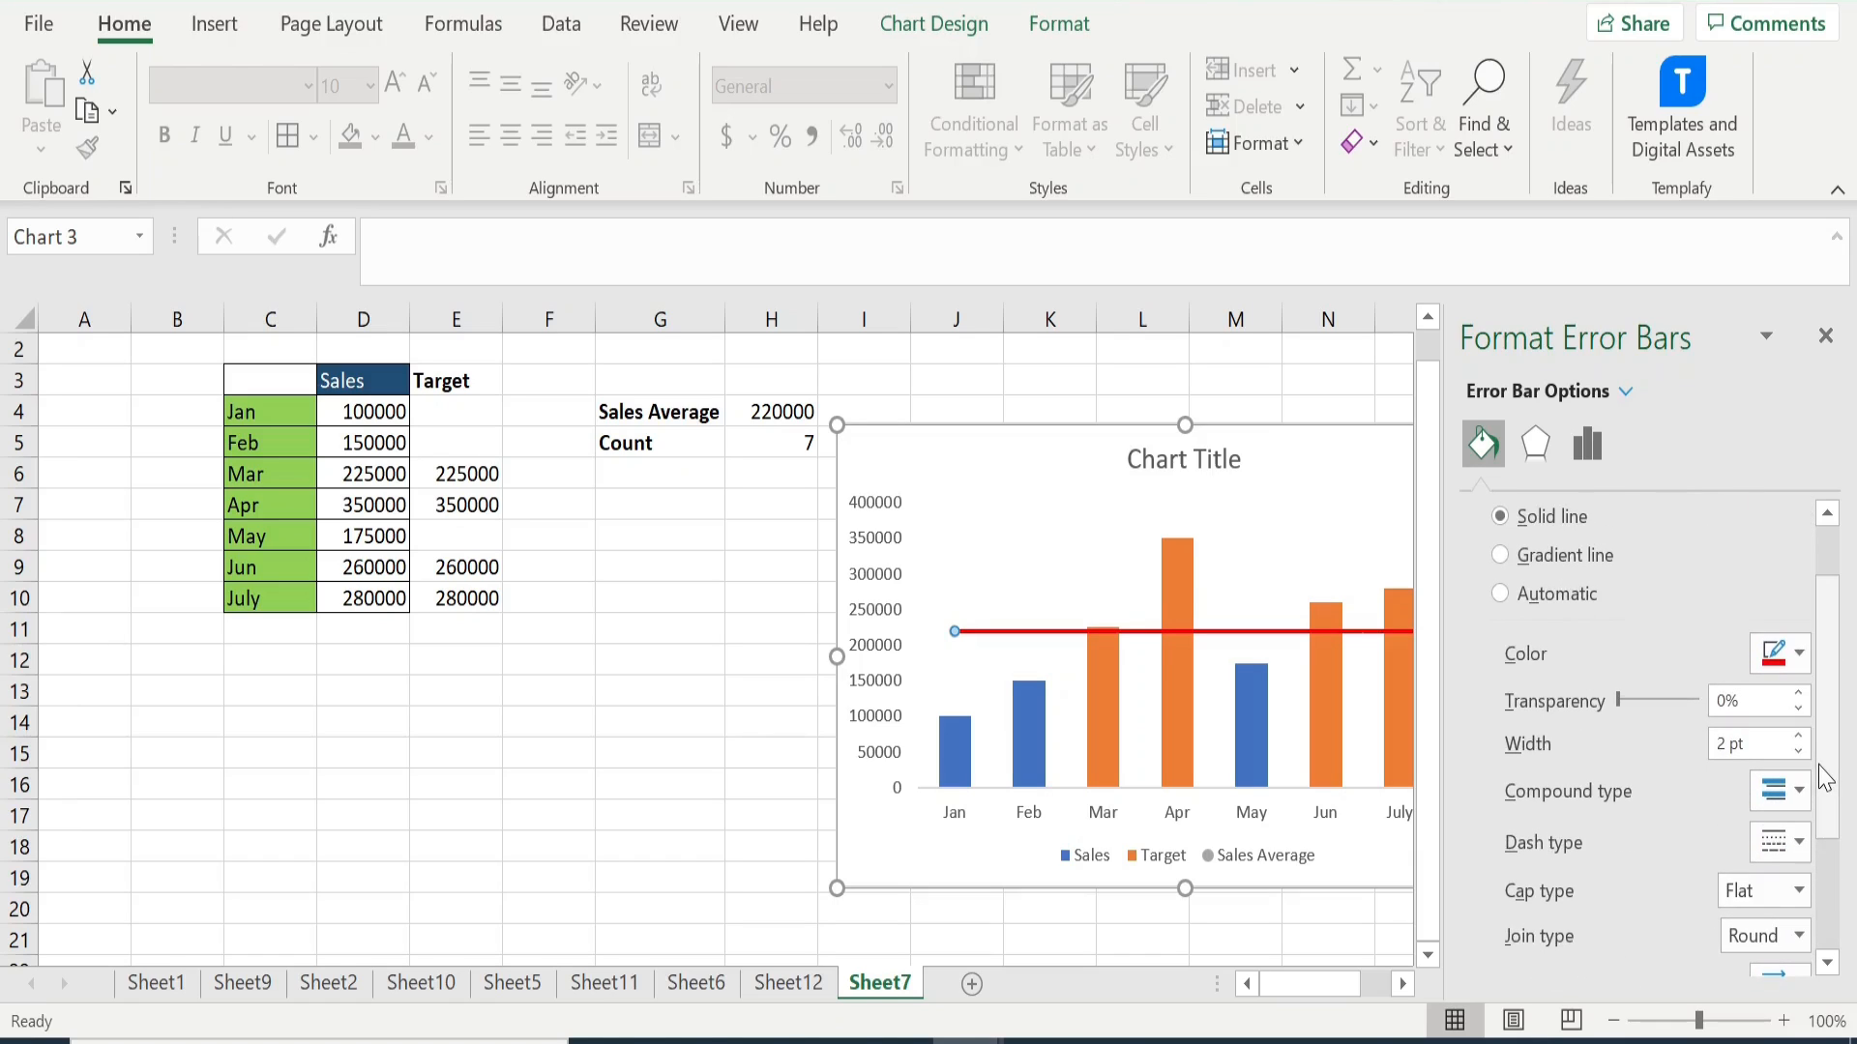
left_click(1827, 336)
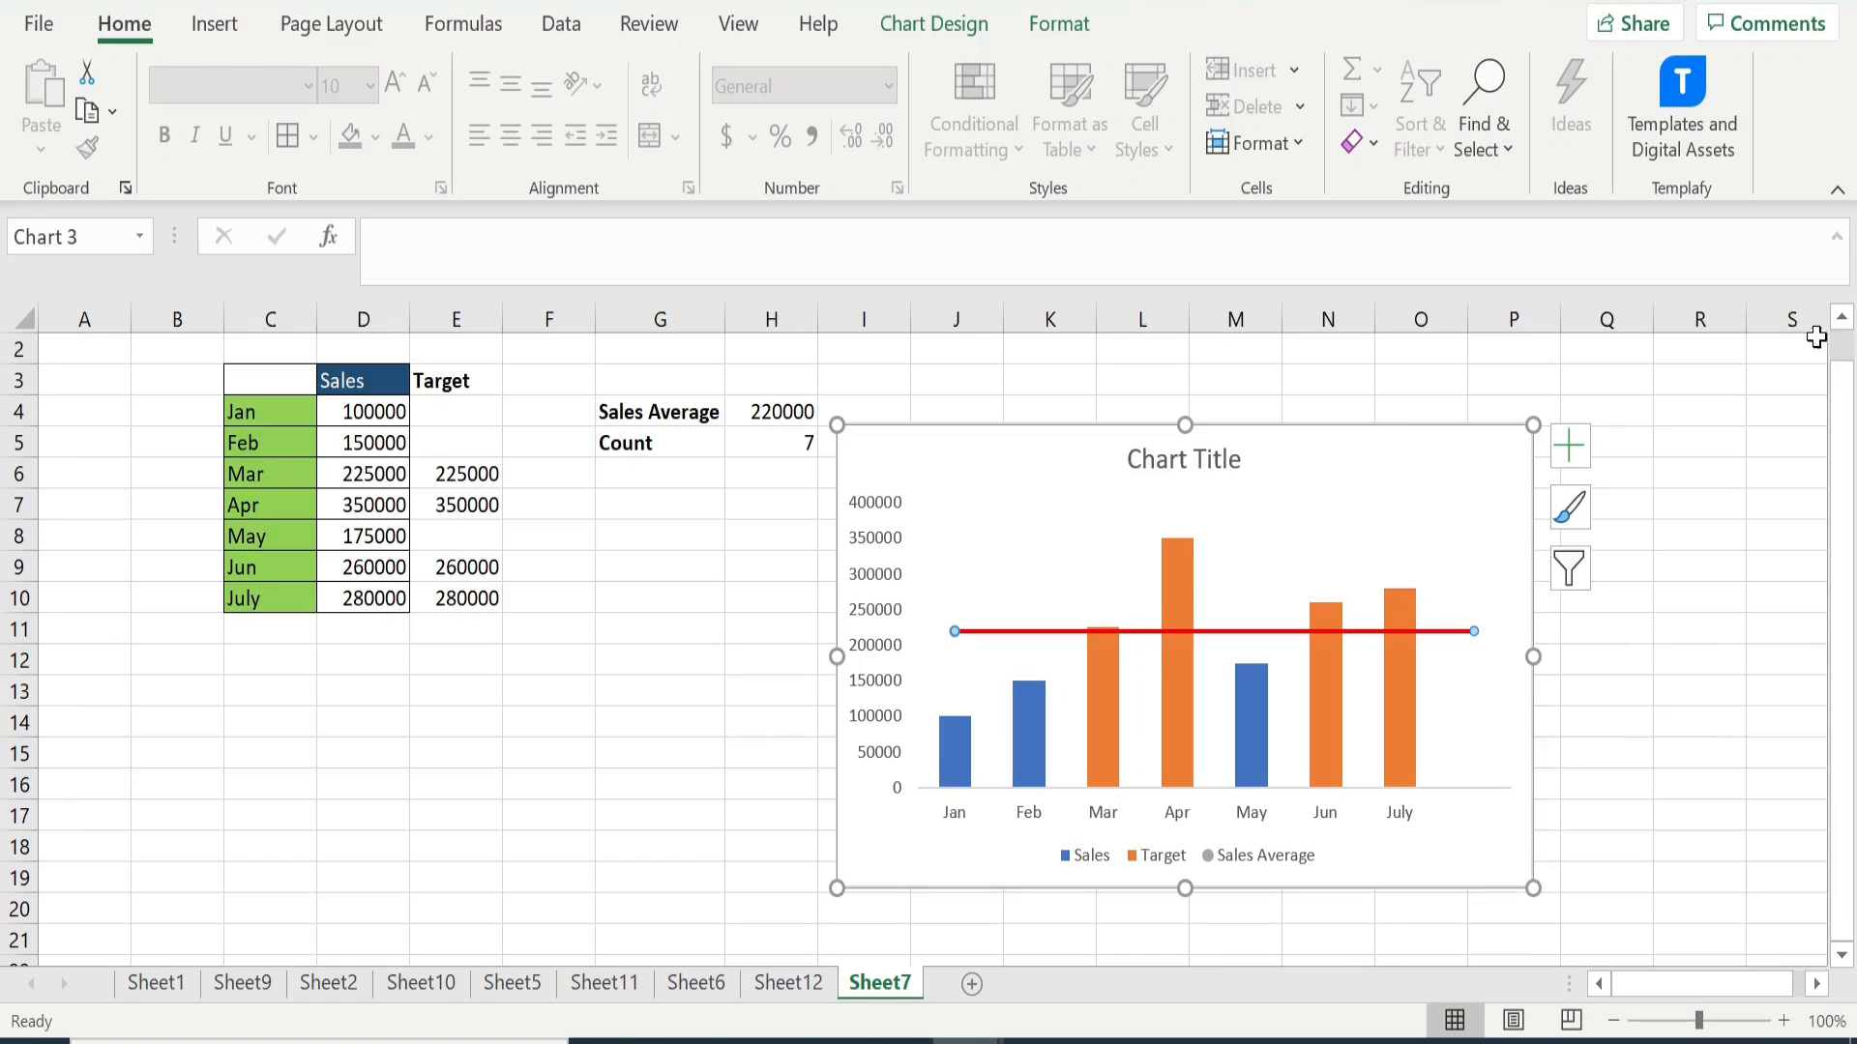
left_click(767, 778)
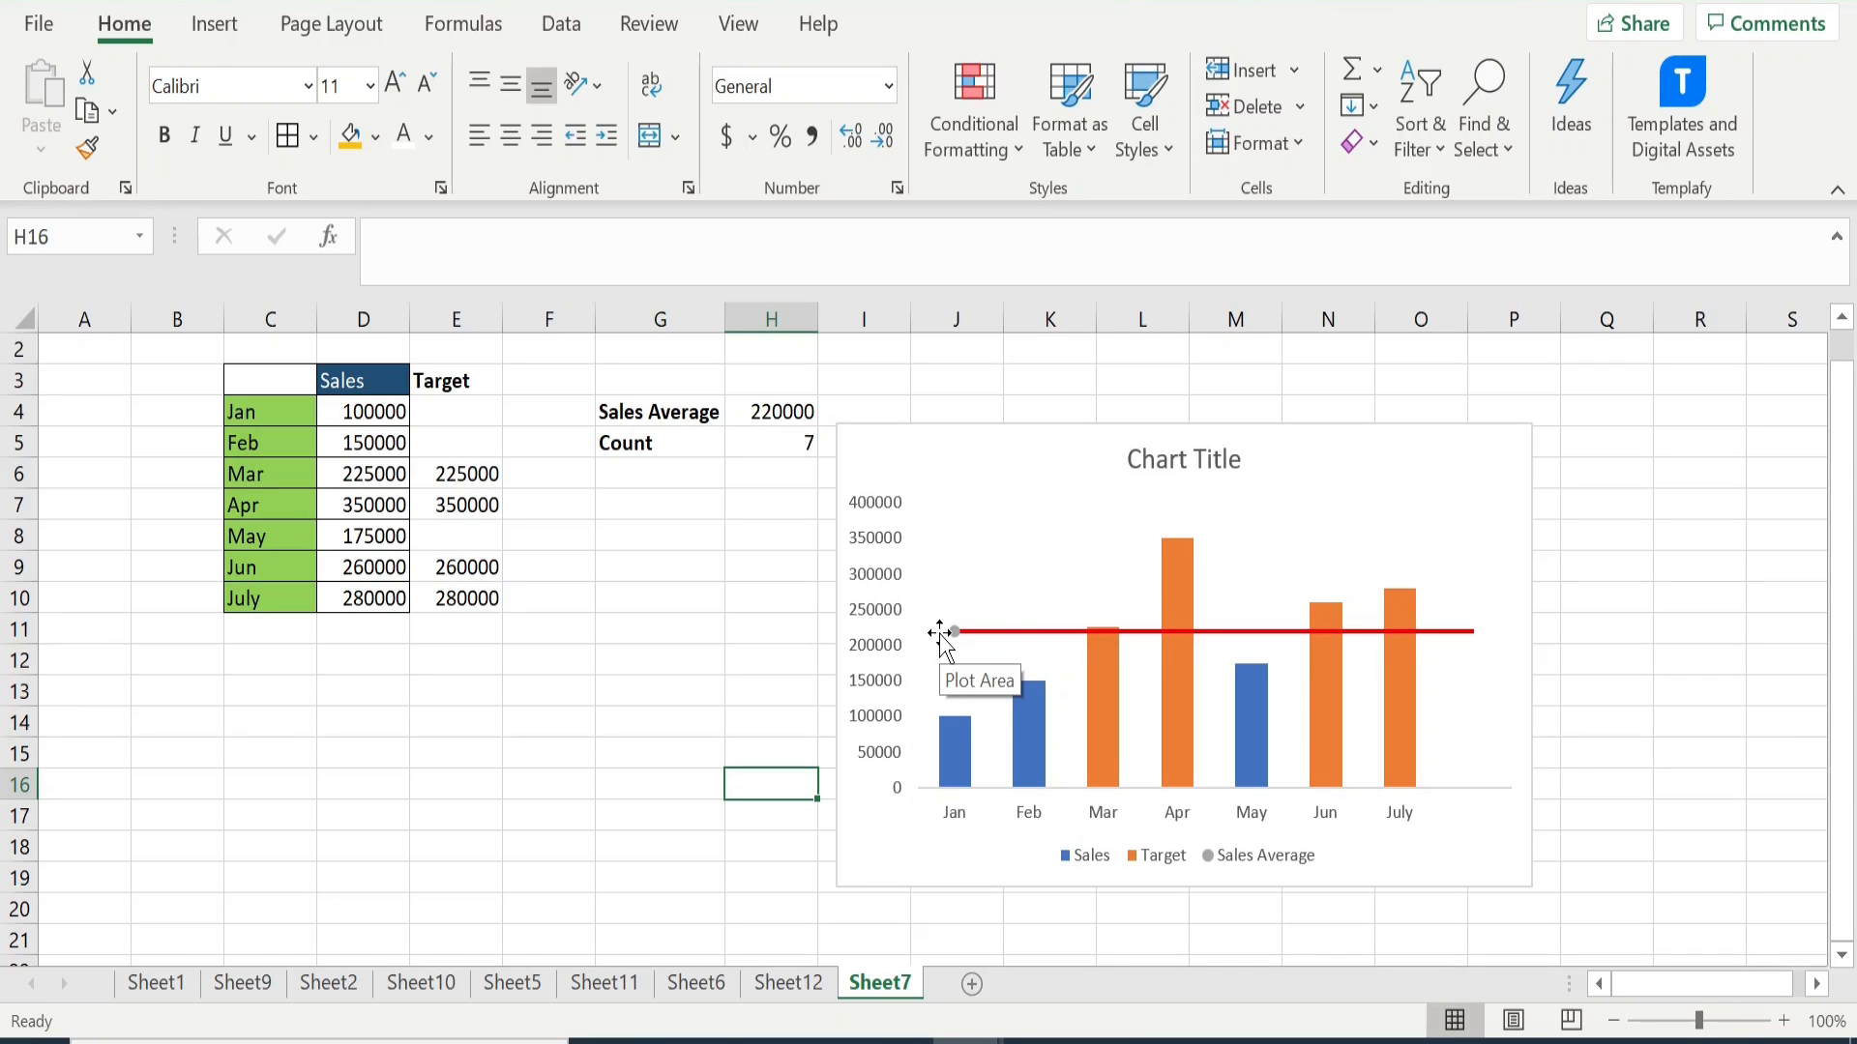
- Edit the Sales Average series in the chart's data source so its series X value is 0.5
left_click(1006, 635)
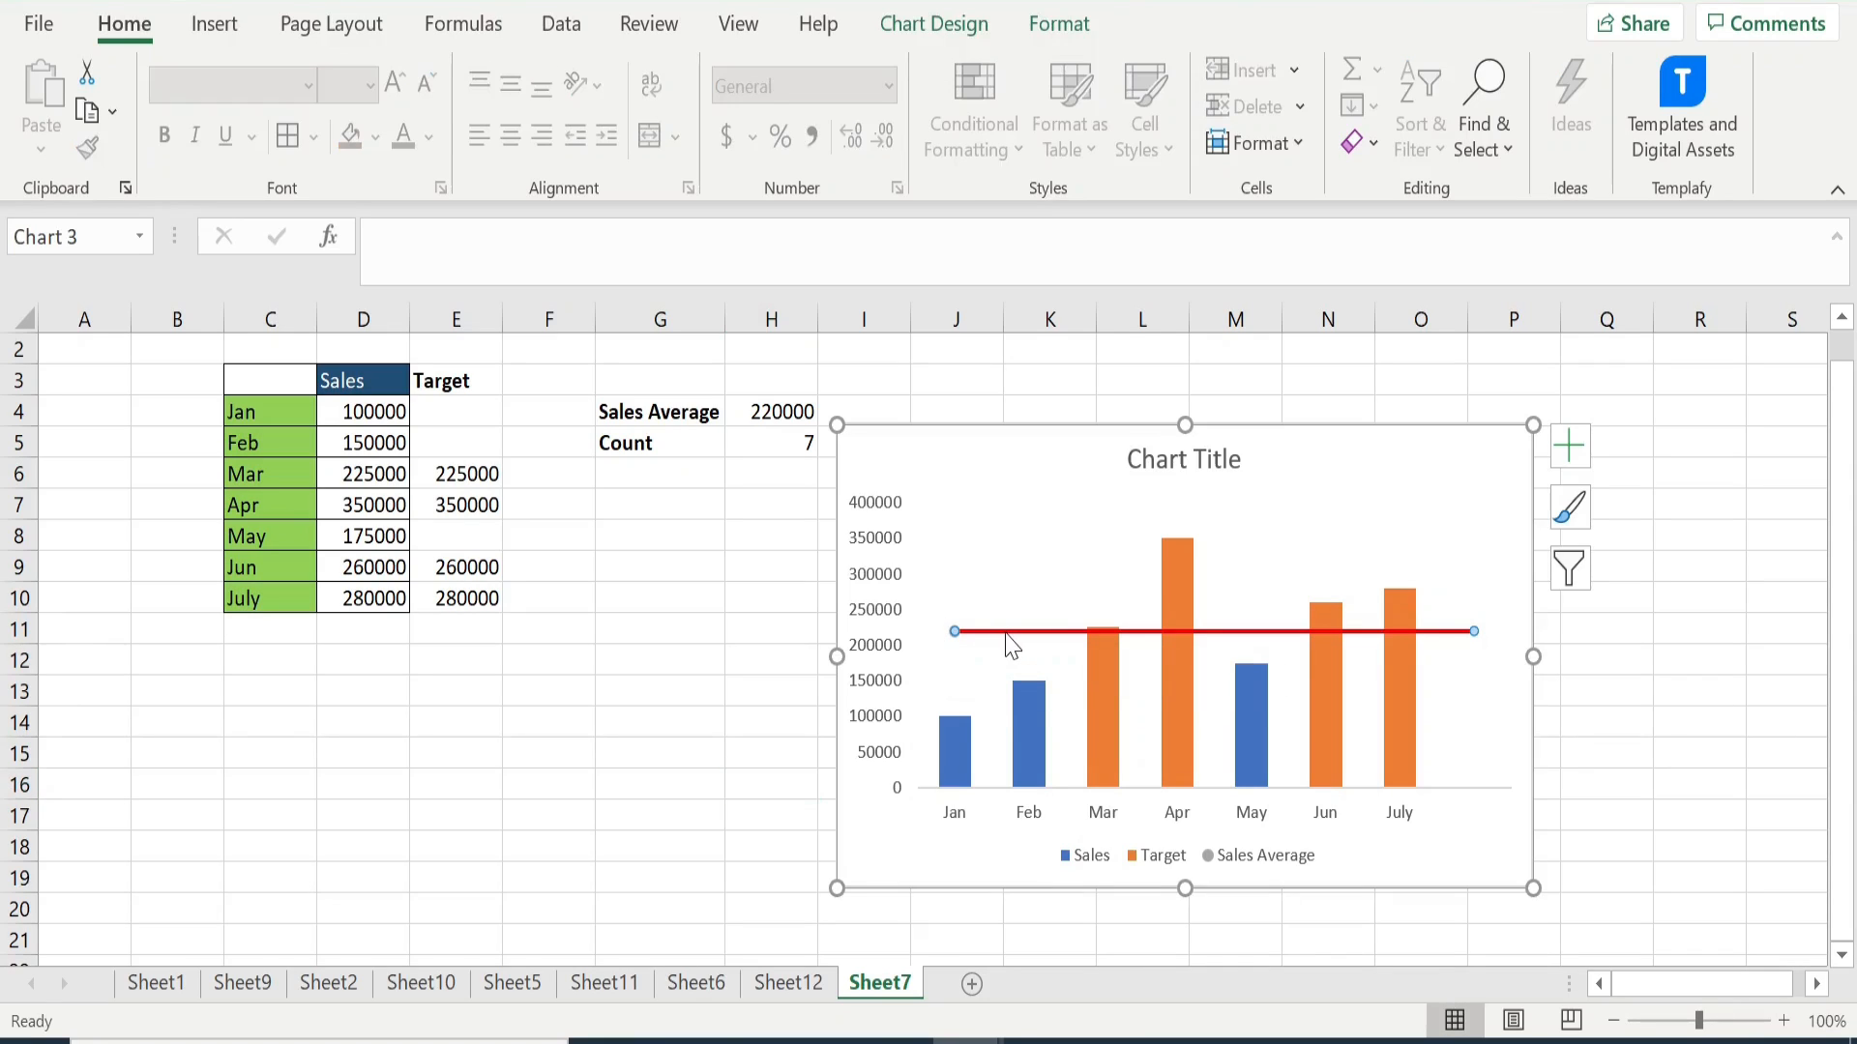
left_click(787, 687)
left_click(993, 646)
left_click(974, 34)
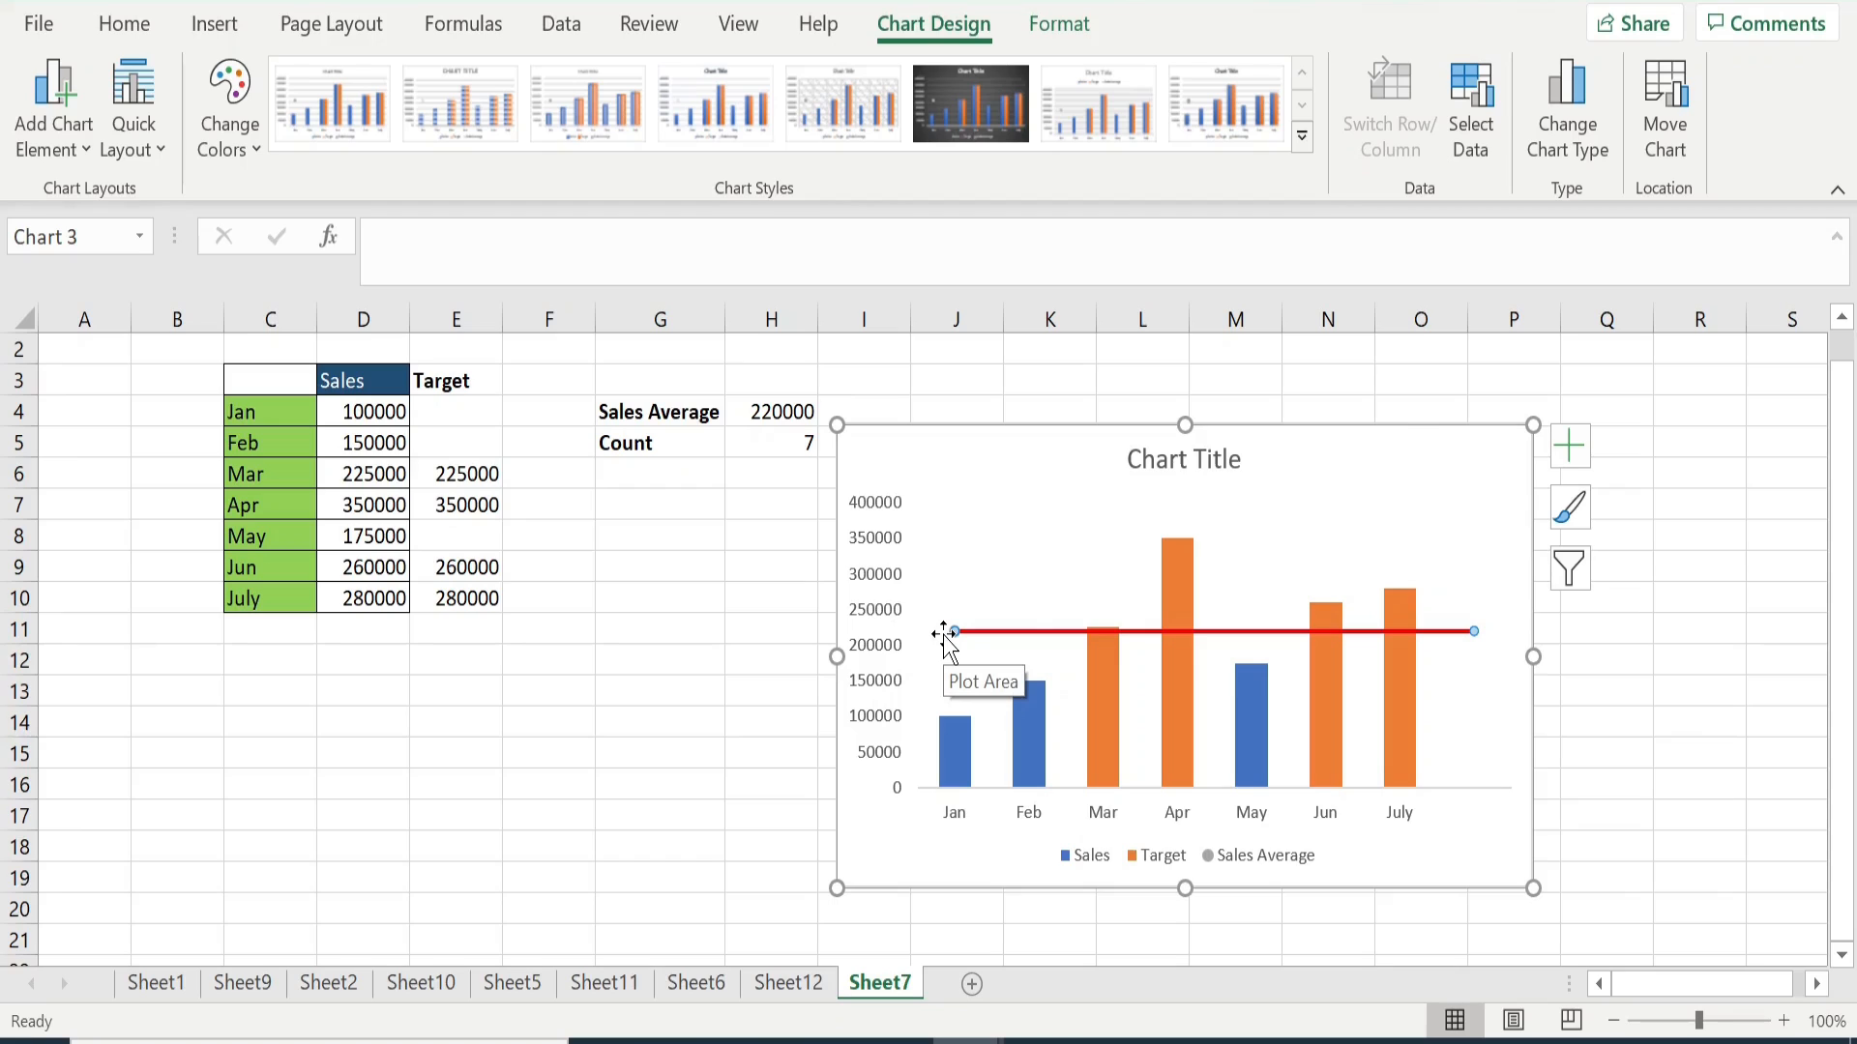
left_click(1488, 136)
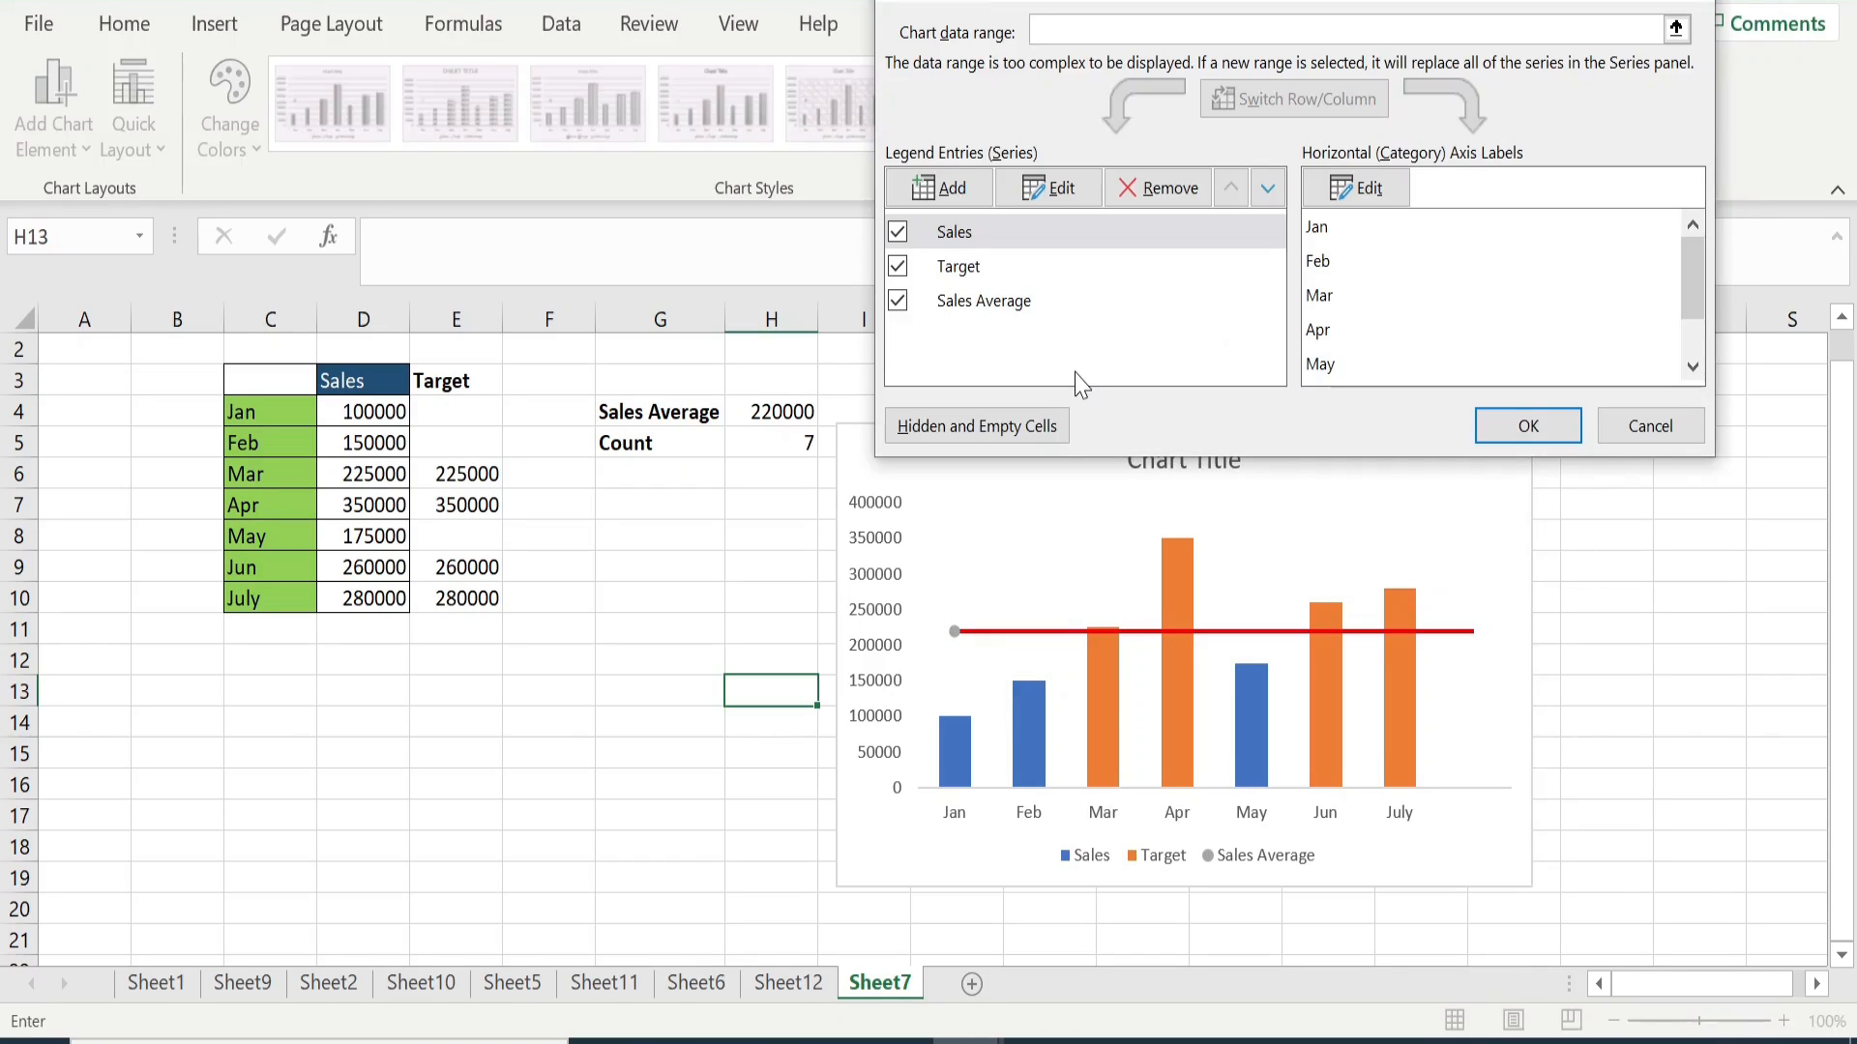
left_click(999, 299)
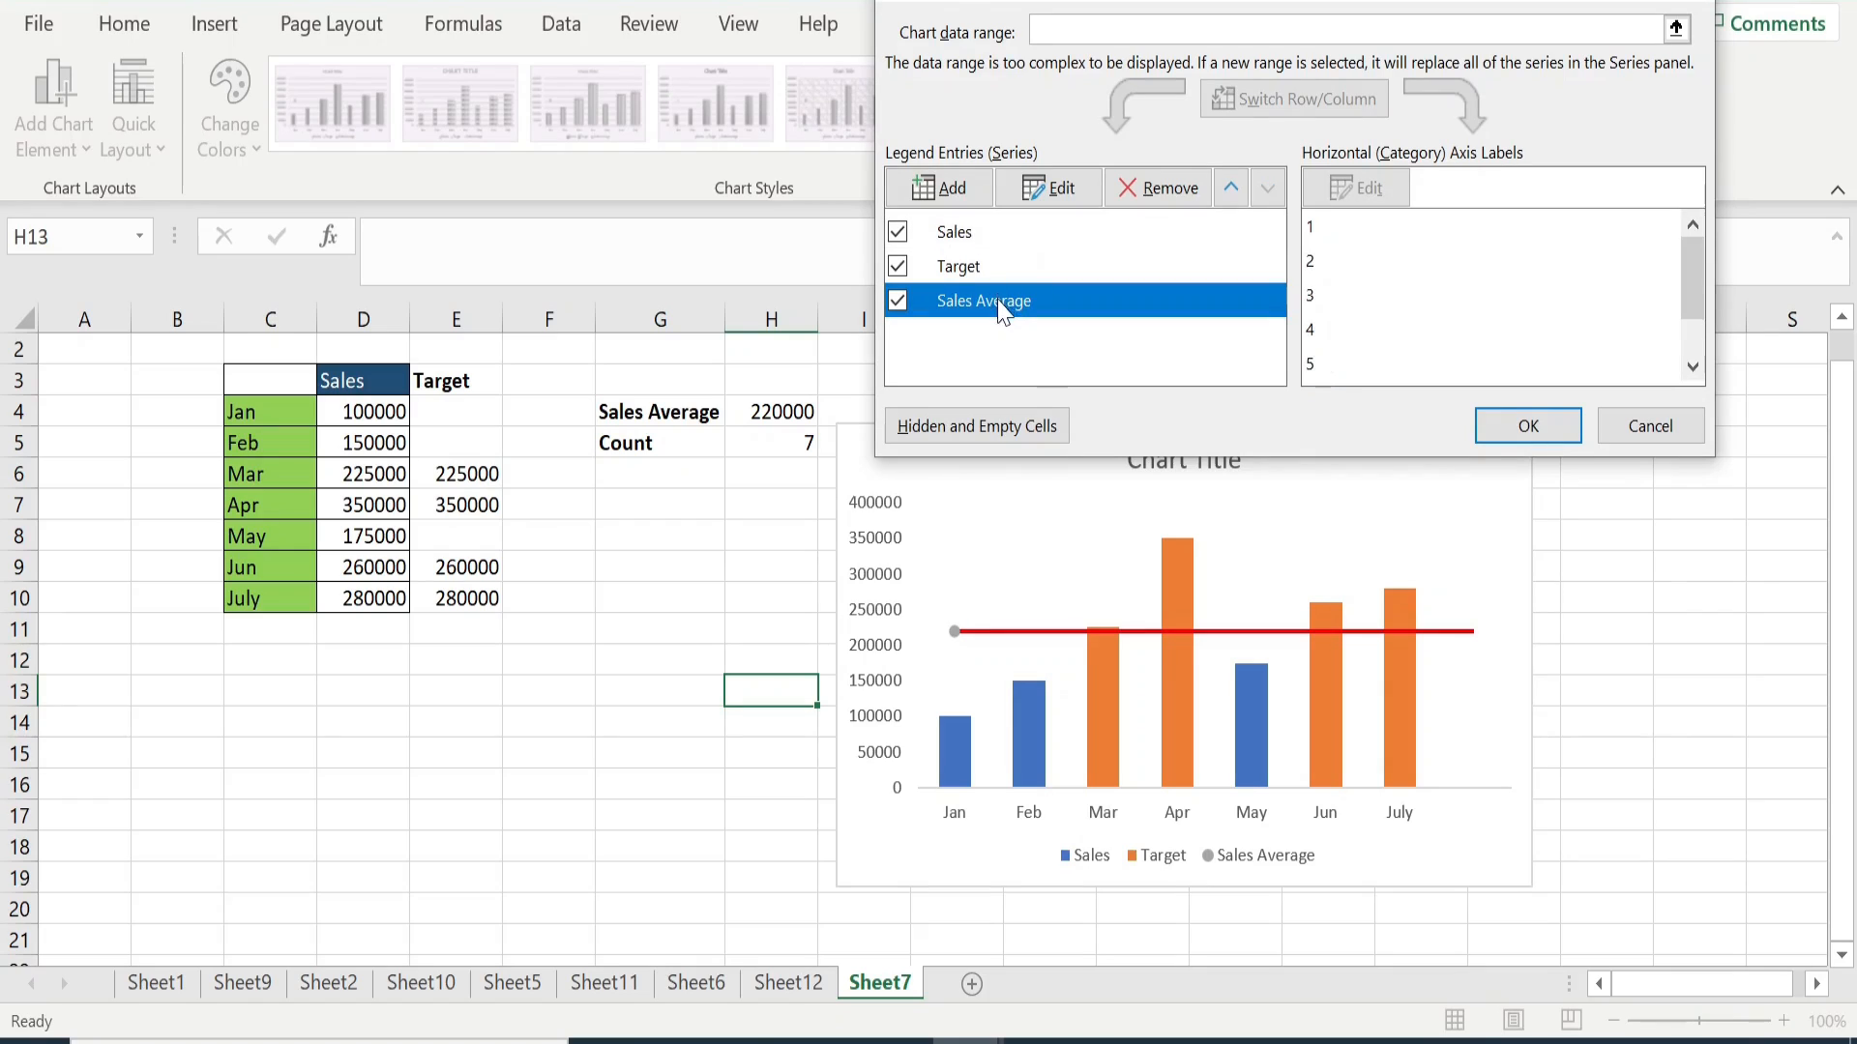
left_click(1061, 188)
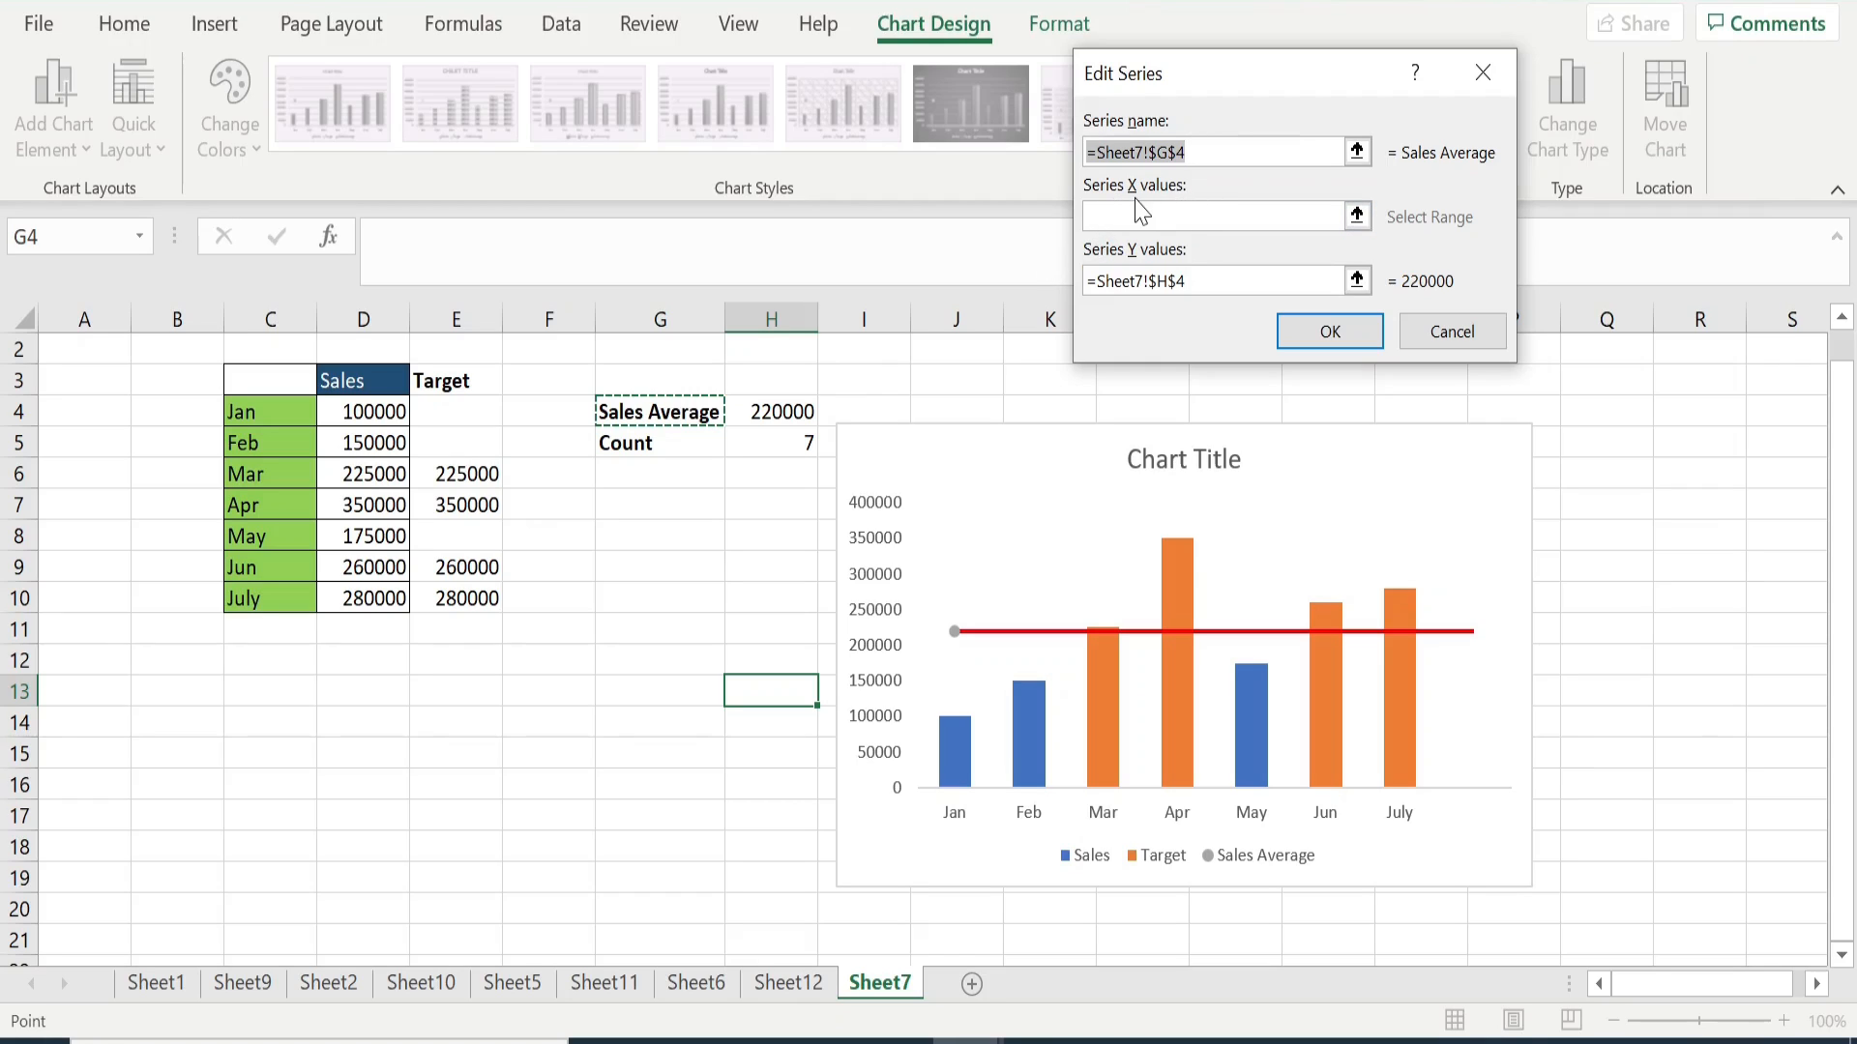
left_click(1102, 220)
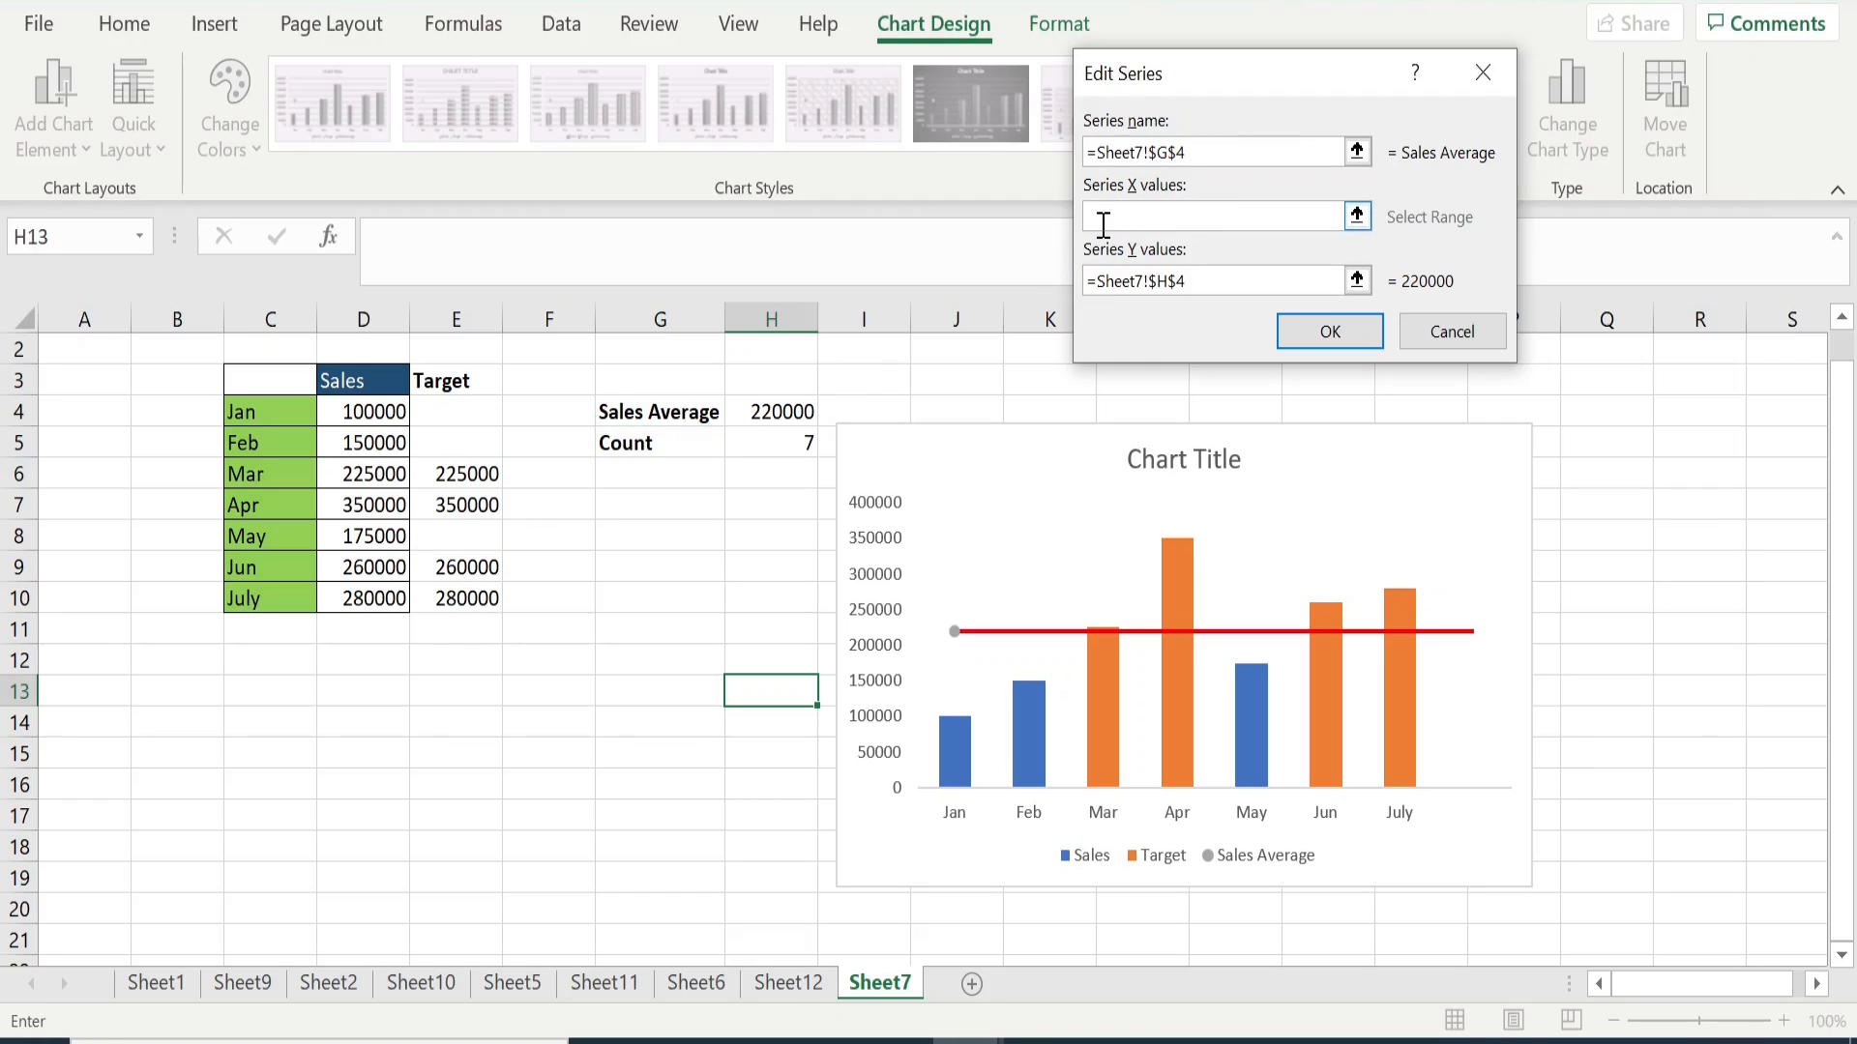
type("0.5")
left_click(1355, 332)
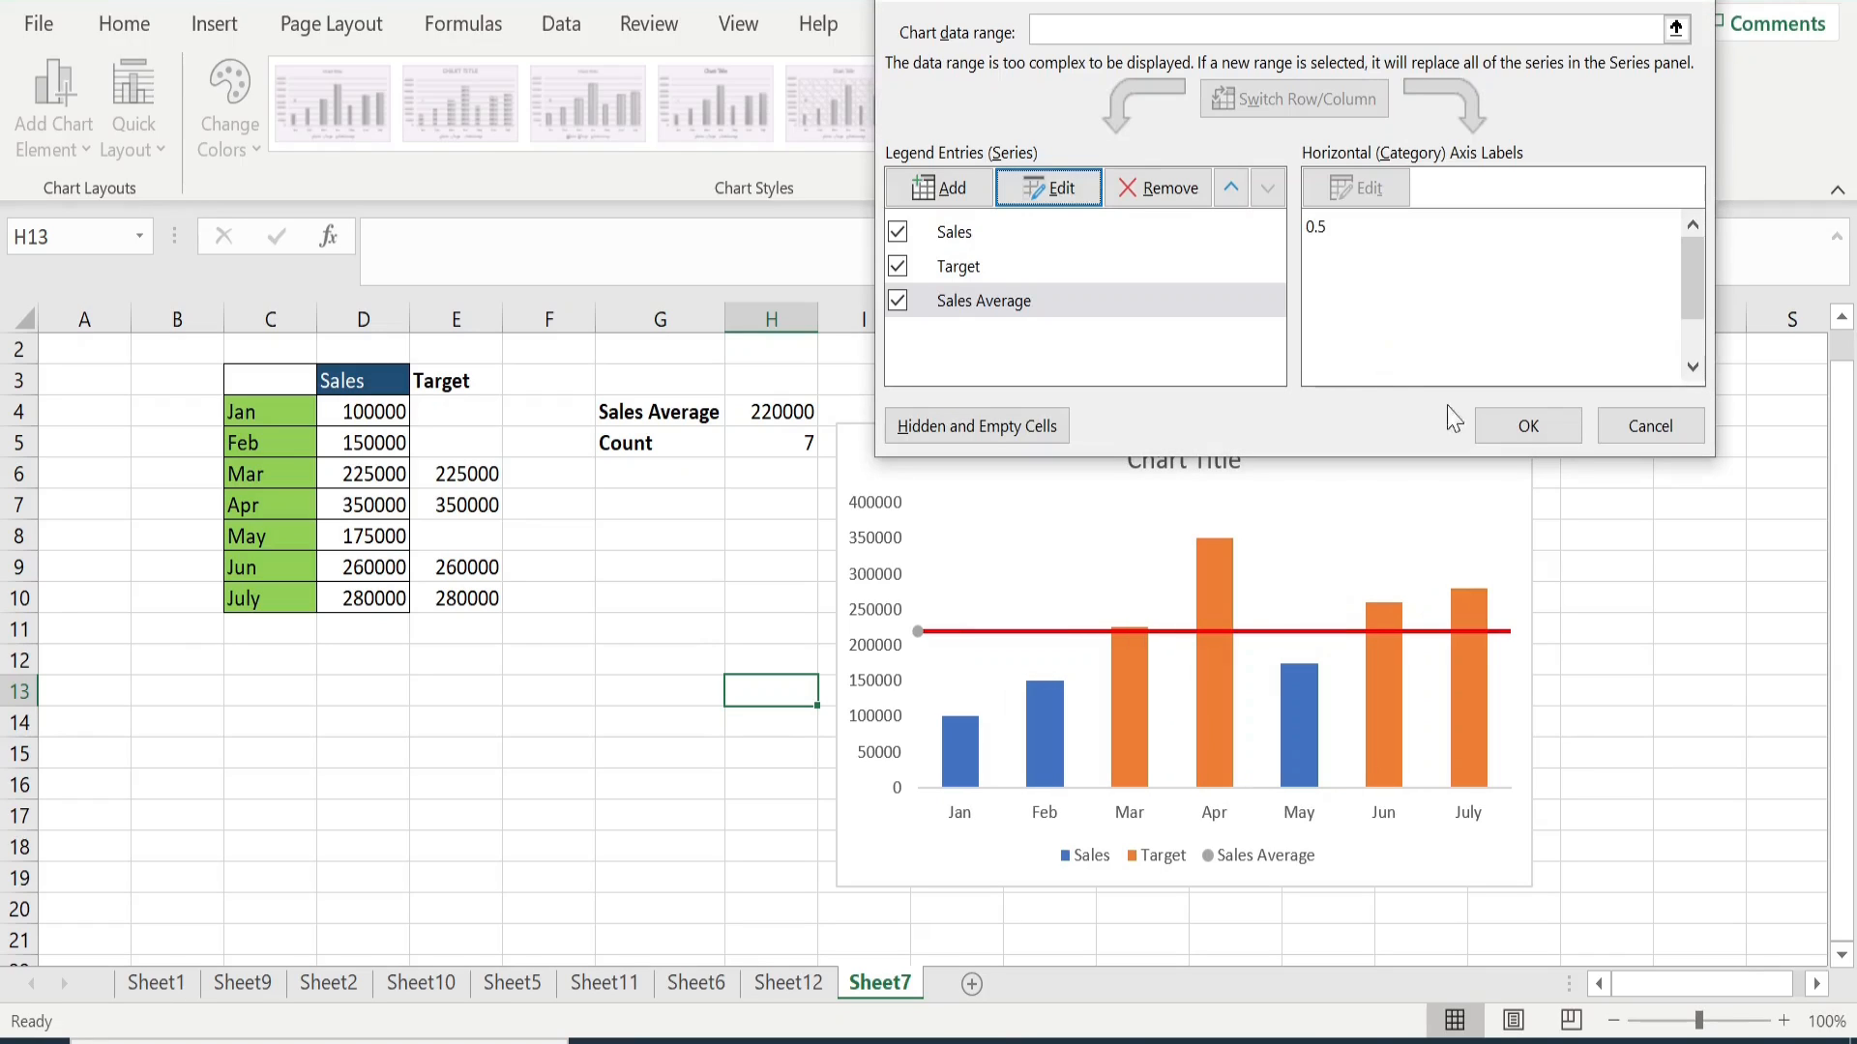
left_click(1528, 427)
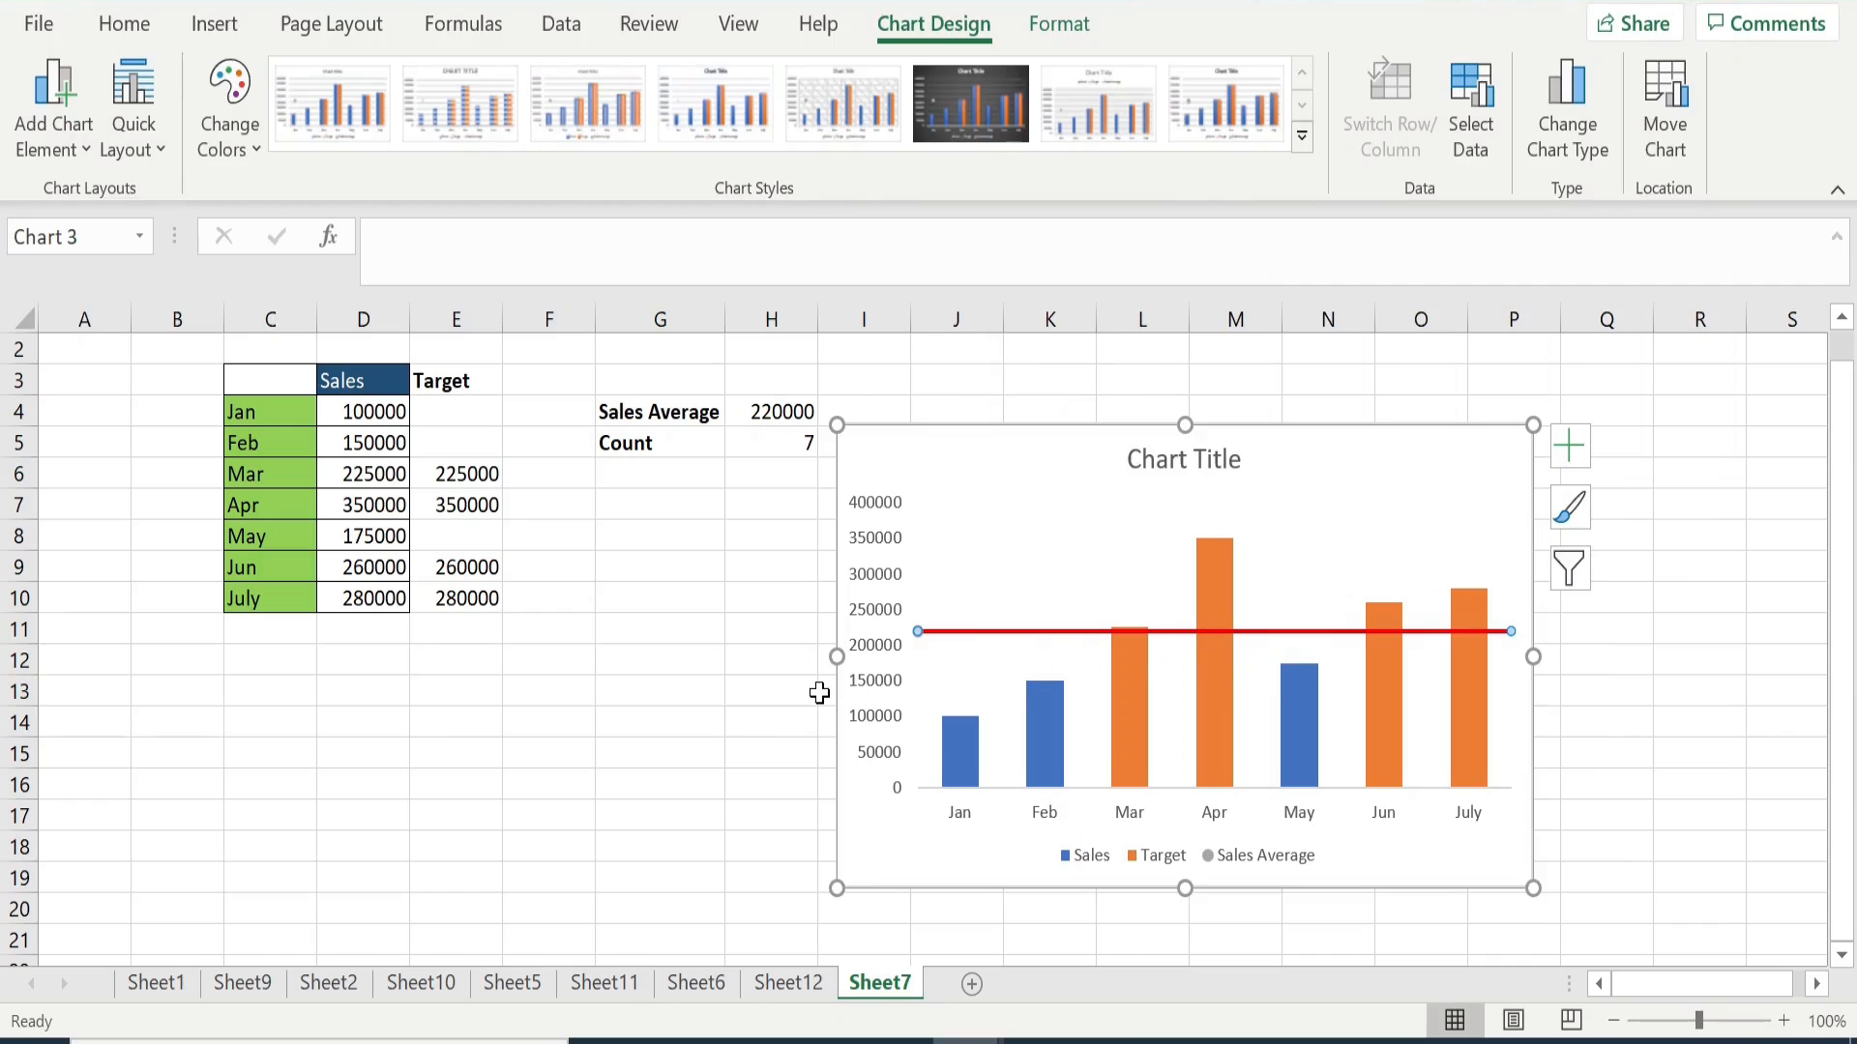
left_click(714, 754)
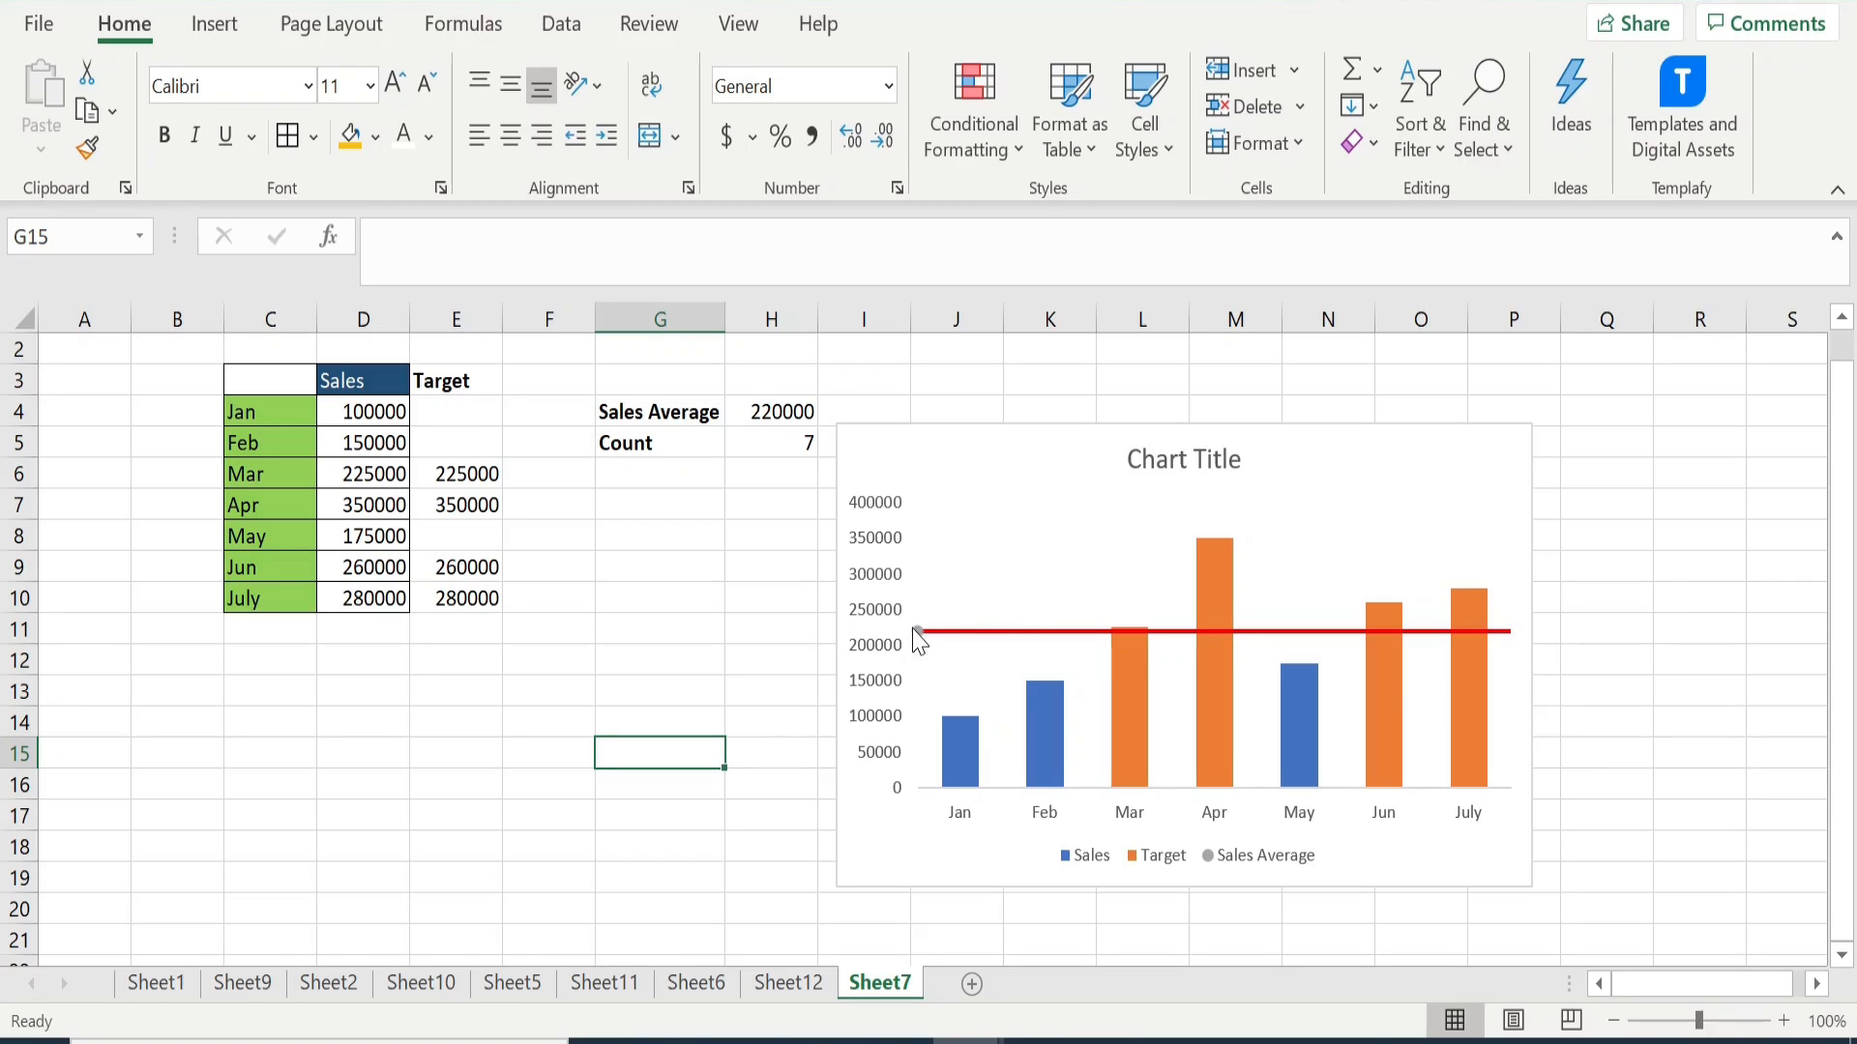
- Set the Sales Average series' marker option to None, close the formatting pane and deselect the chart
mouse_move(921, 628)
left_click(948, 636)
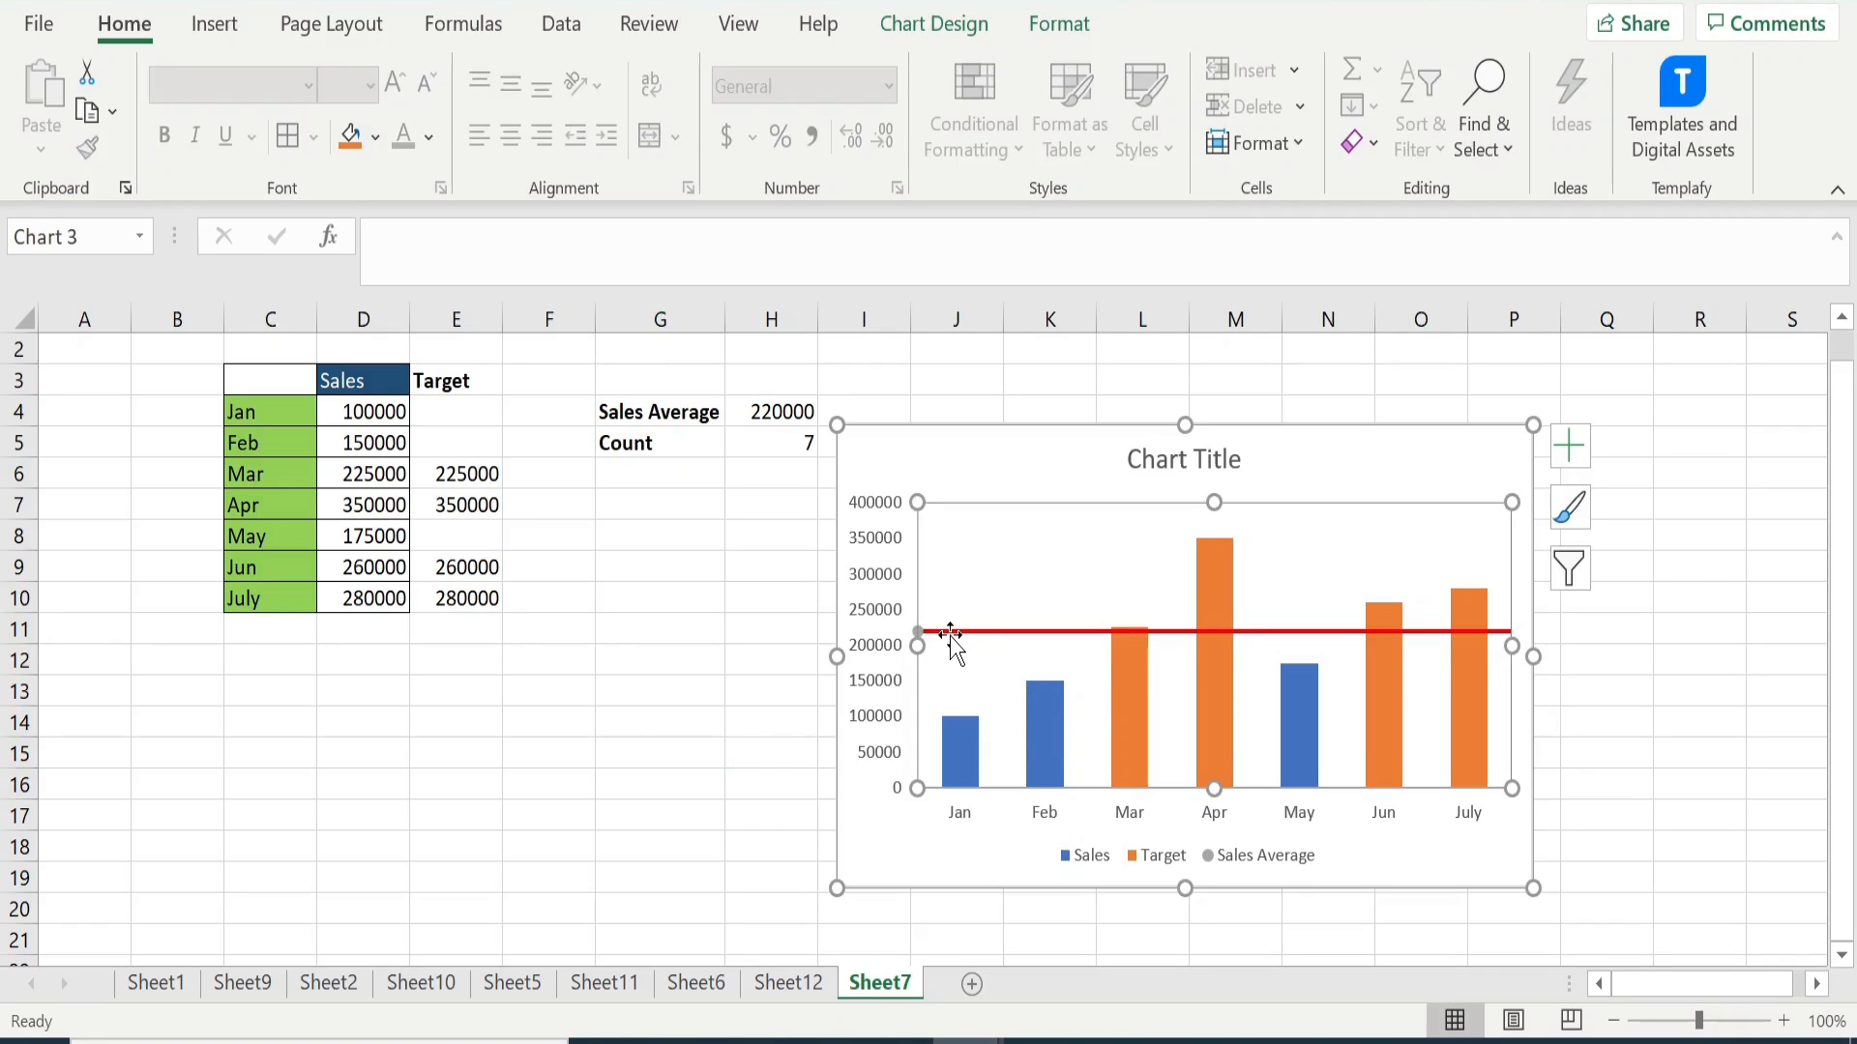
left_click(954, 633)
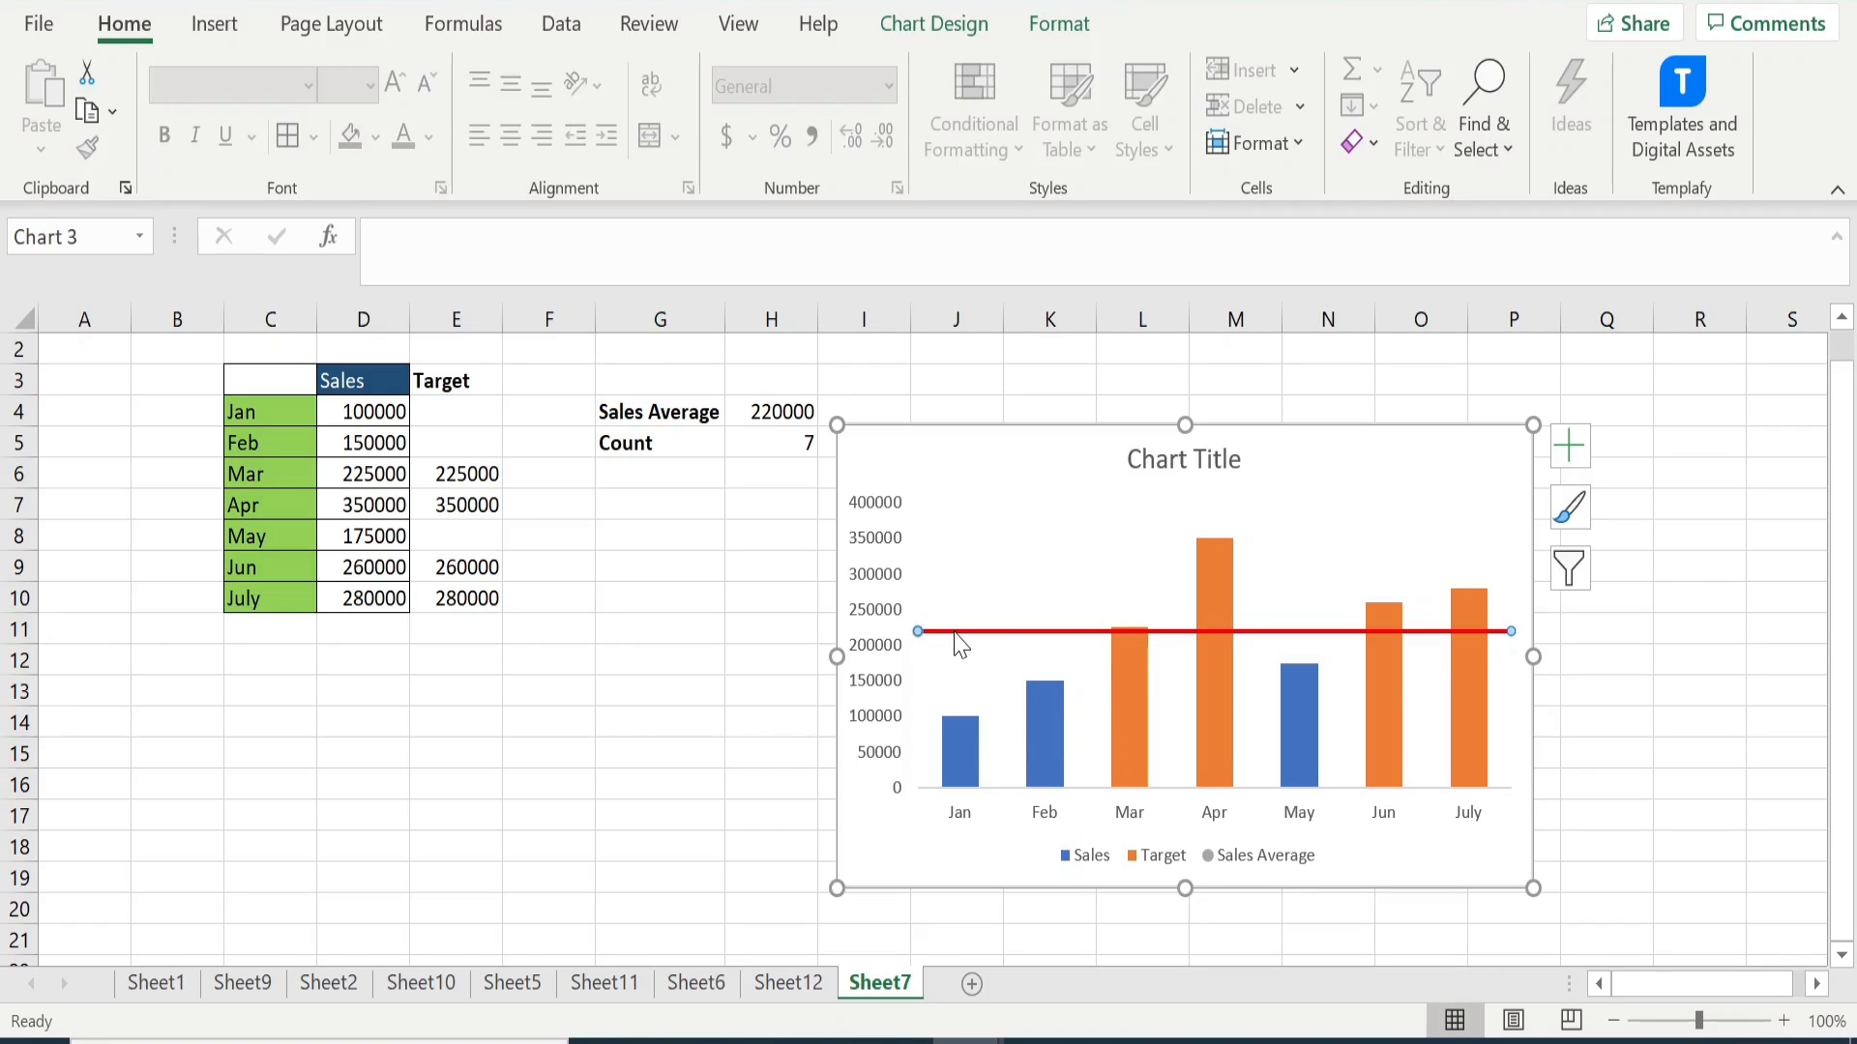
right_click(955, 633)
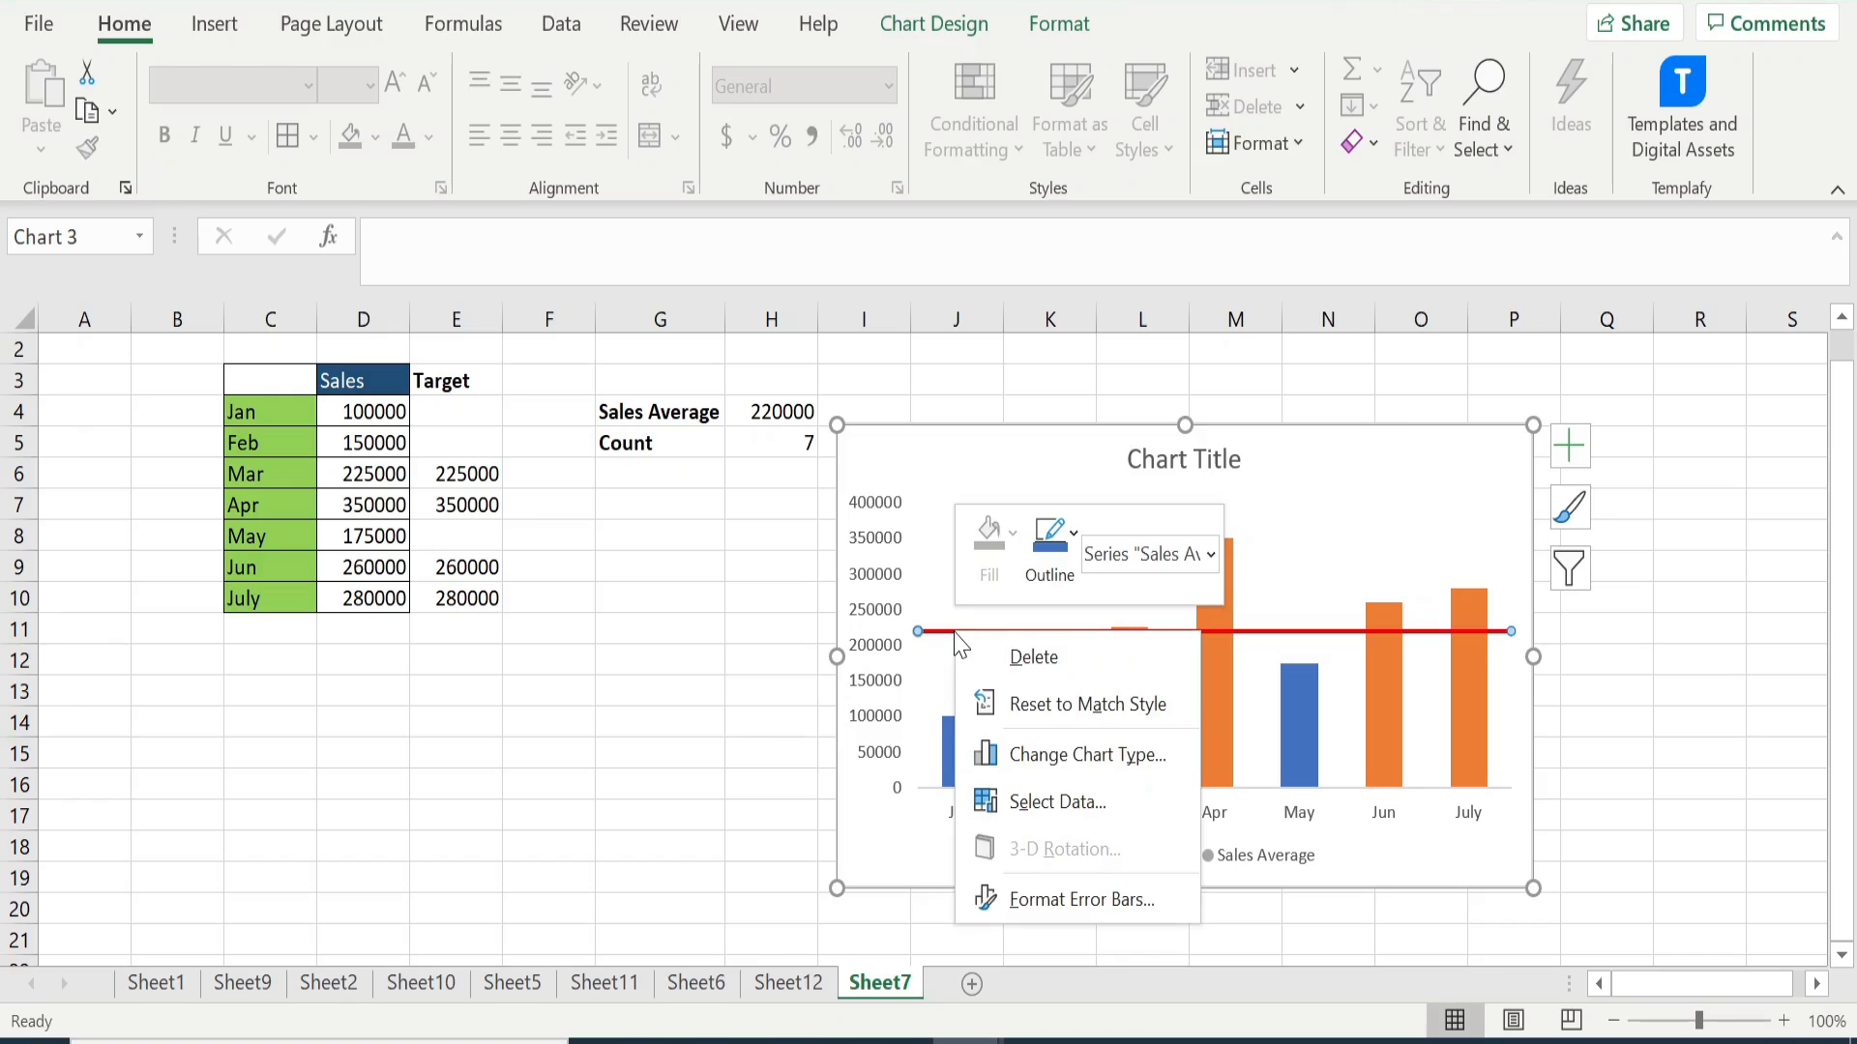
left_click(1083, 902)
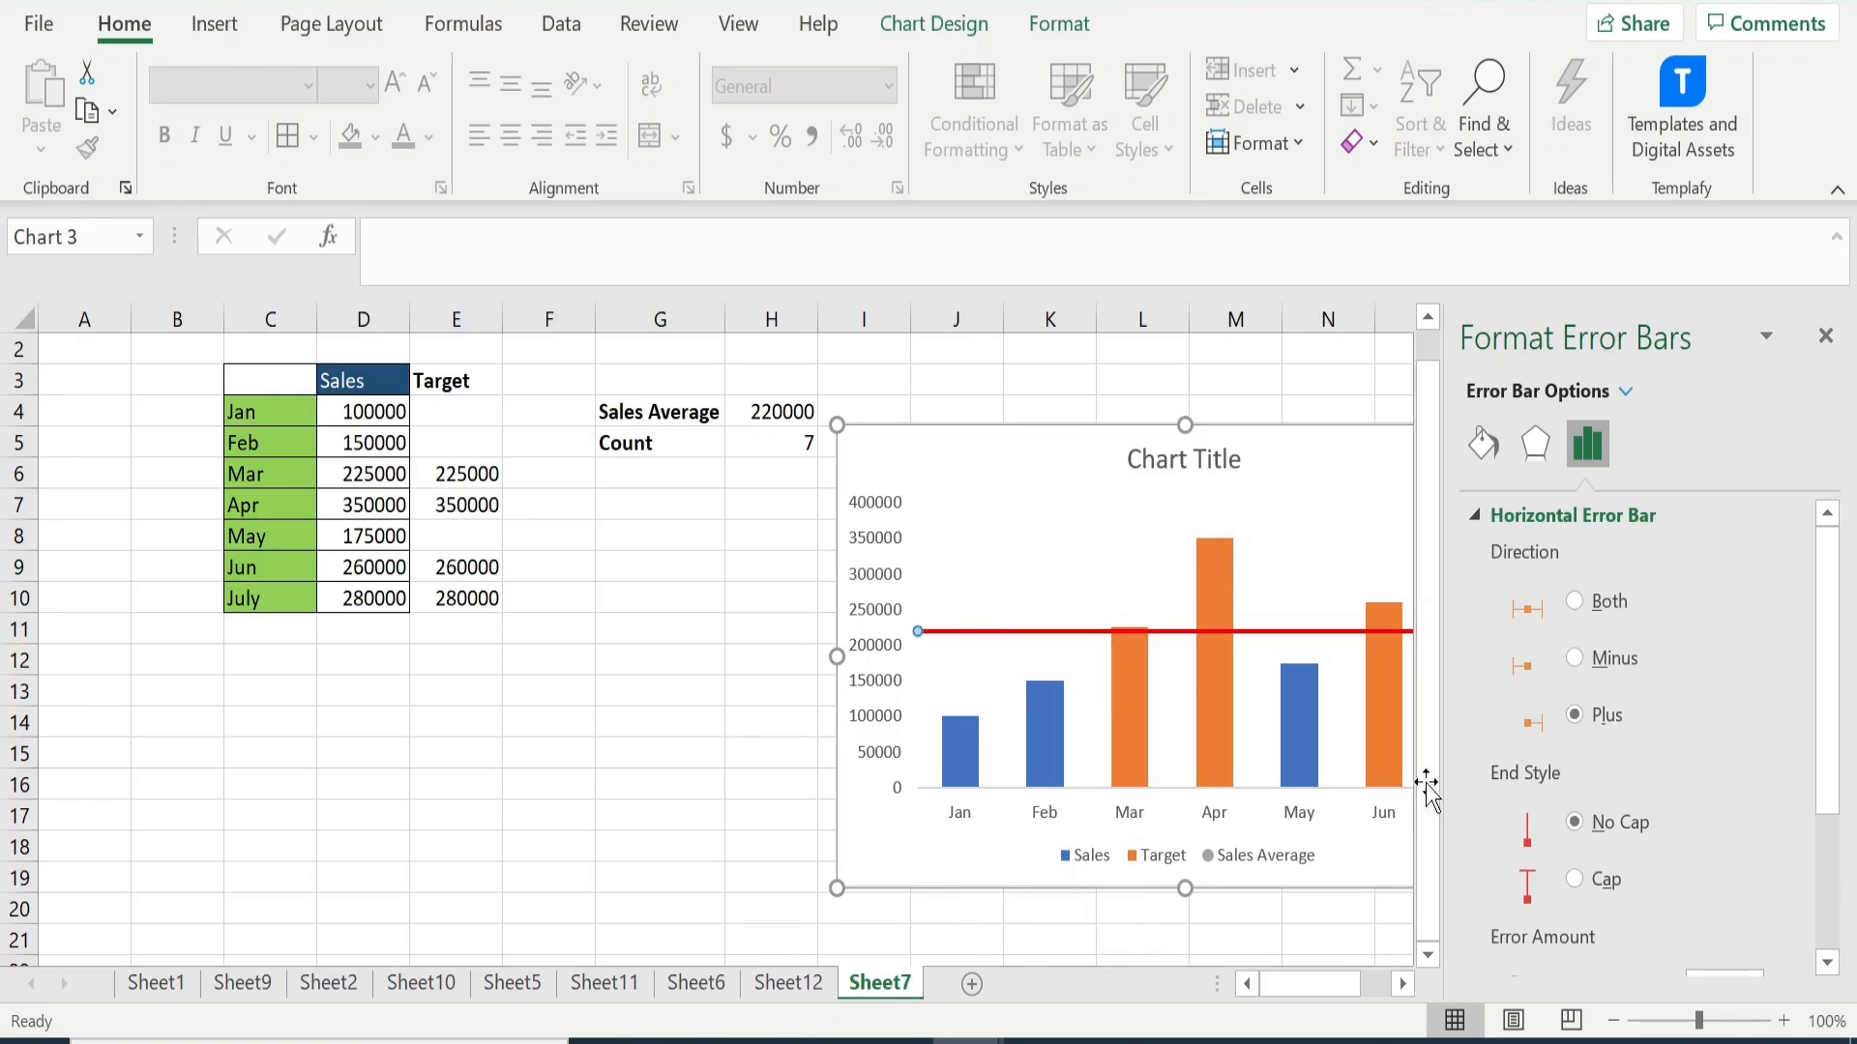
left_click(1627, 391)
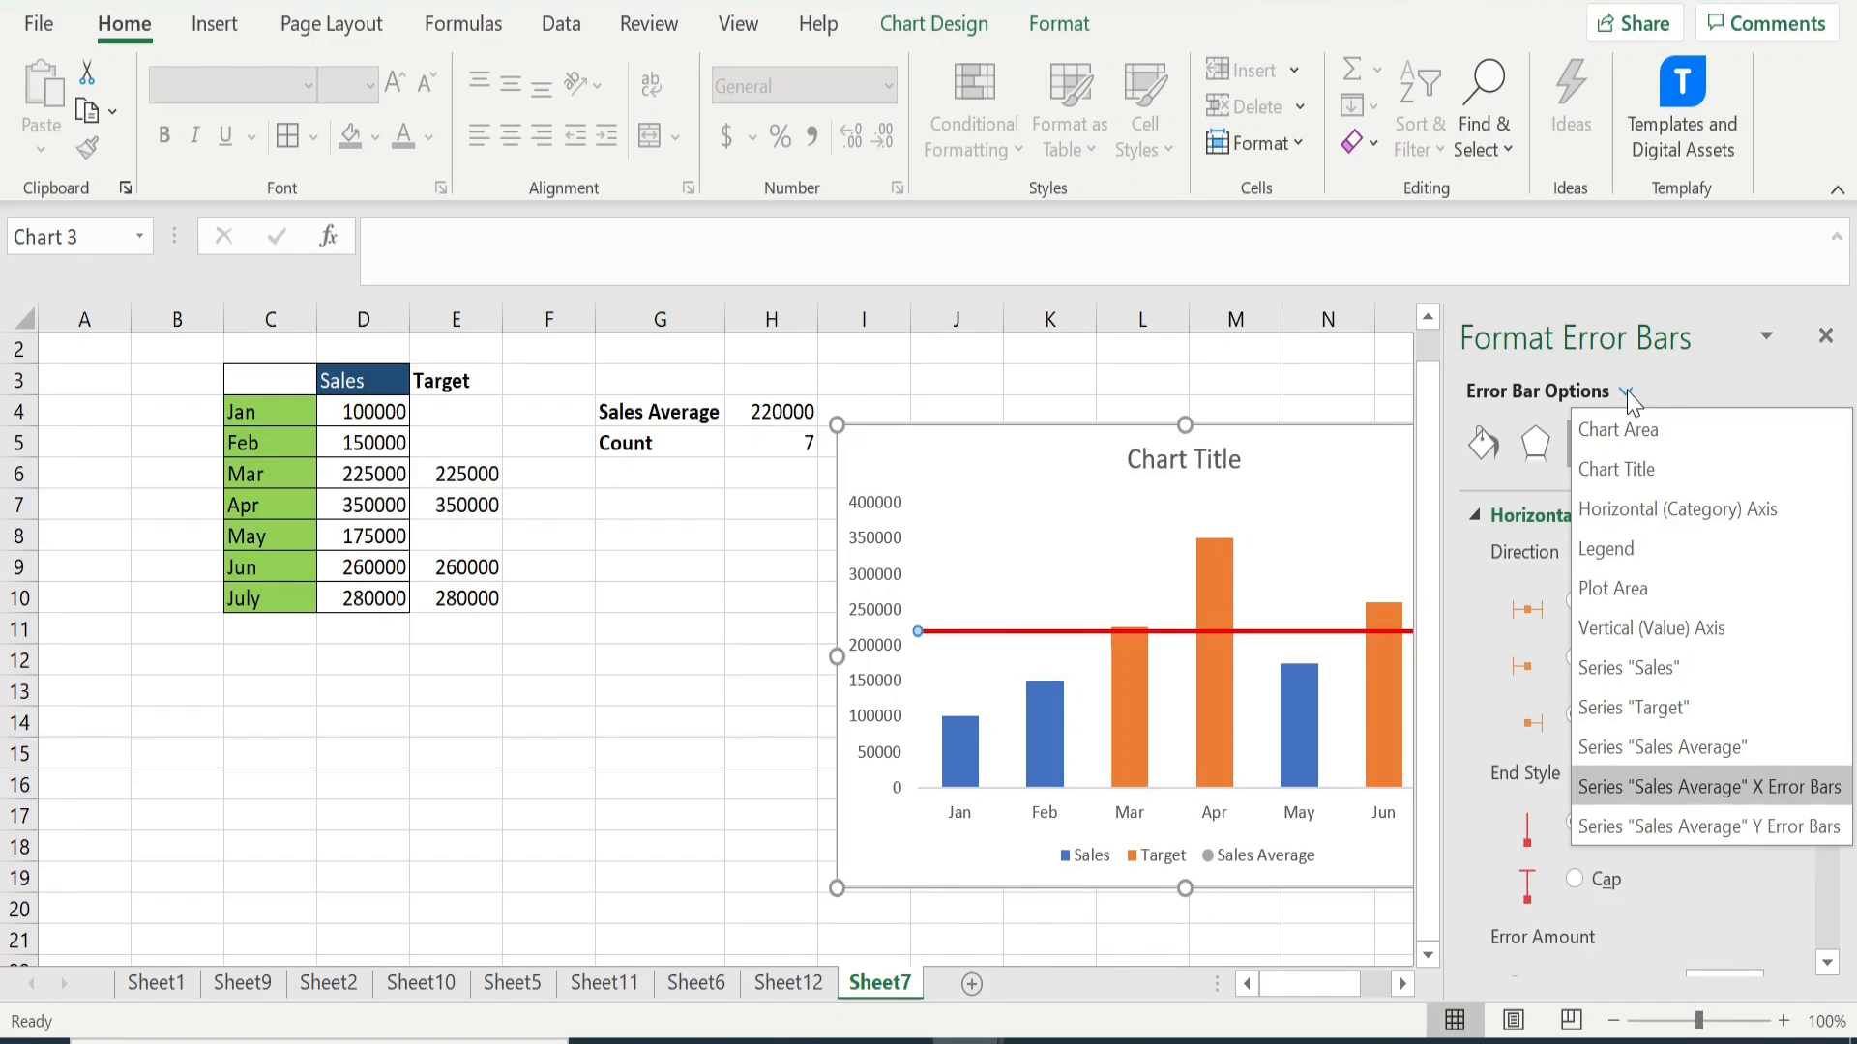
left_click(1709, 746)
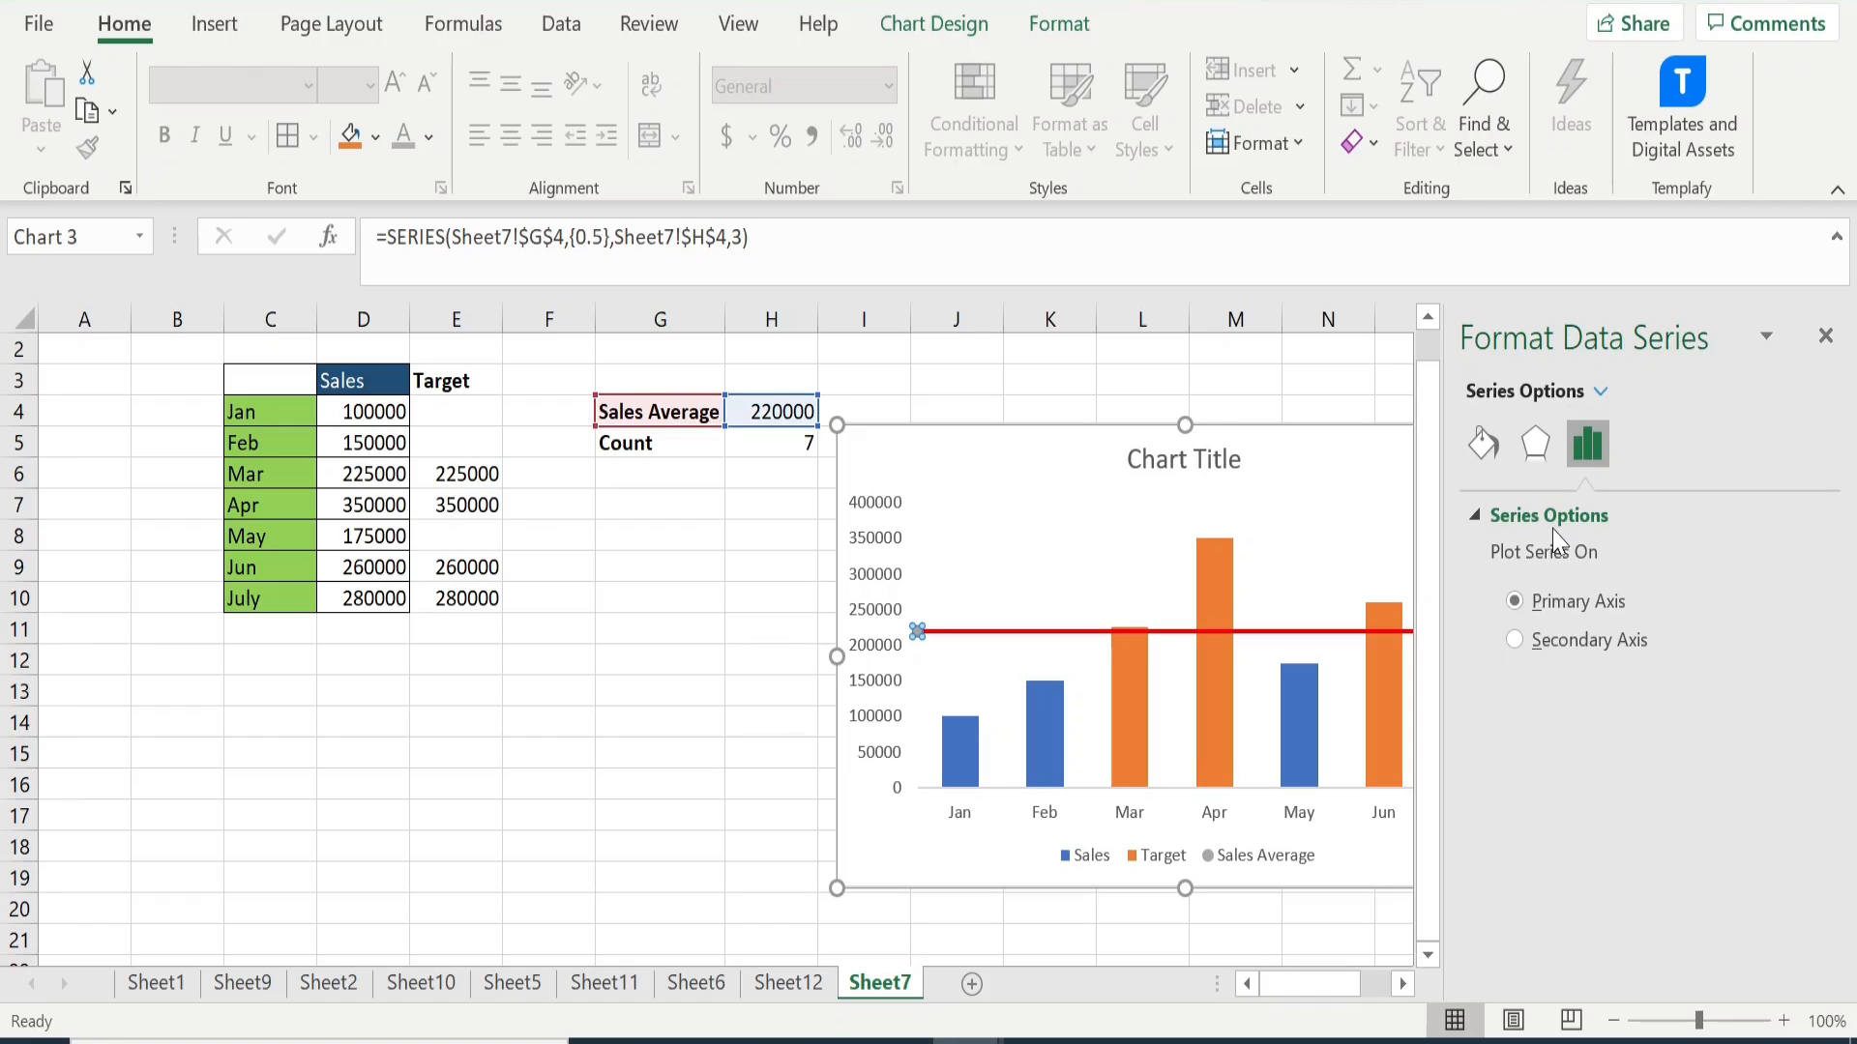
left_click(1484, 444)
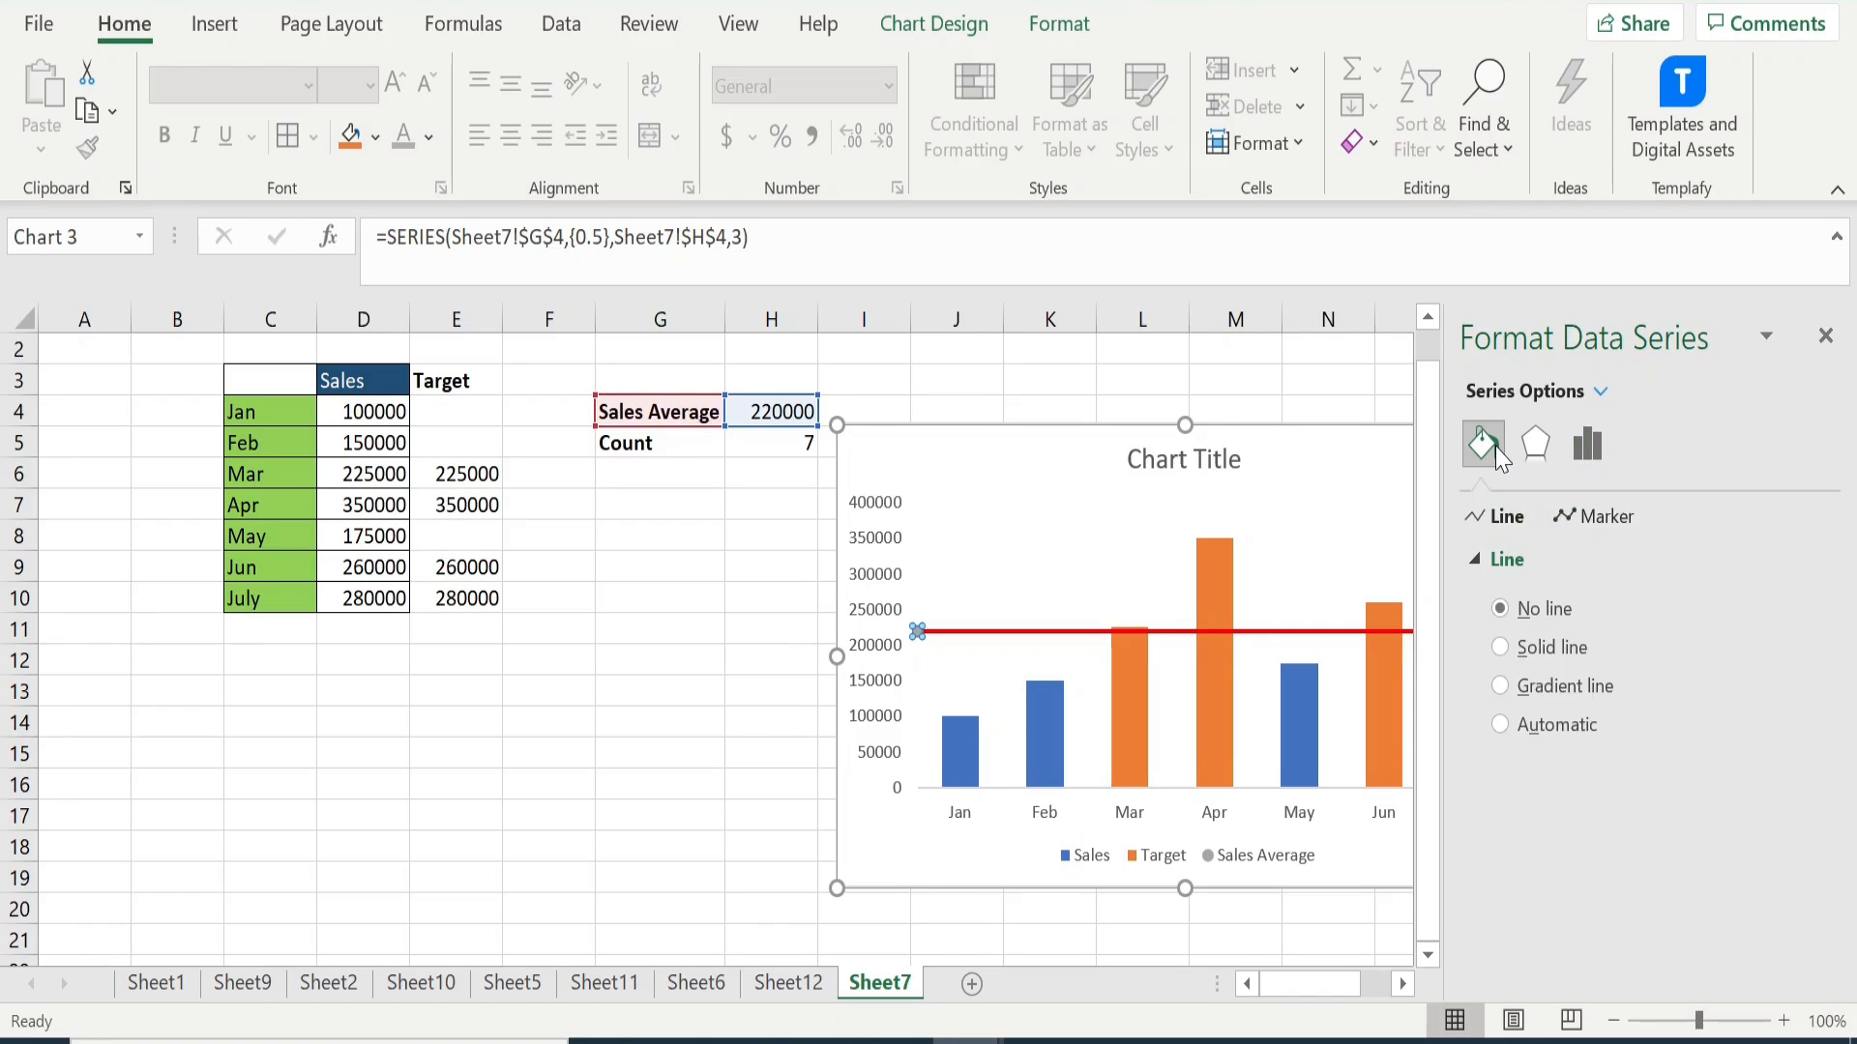
left_click(1620, 525)
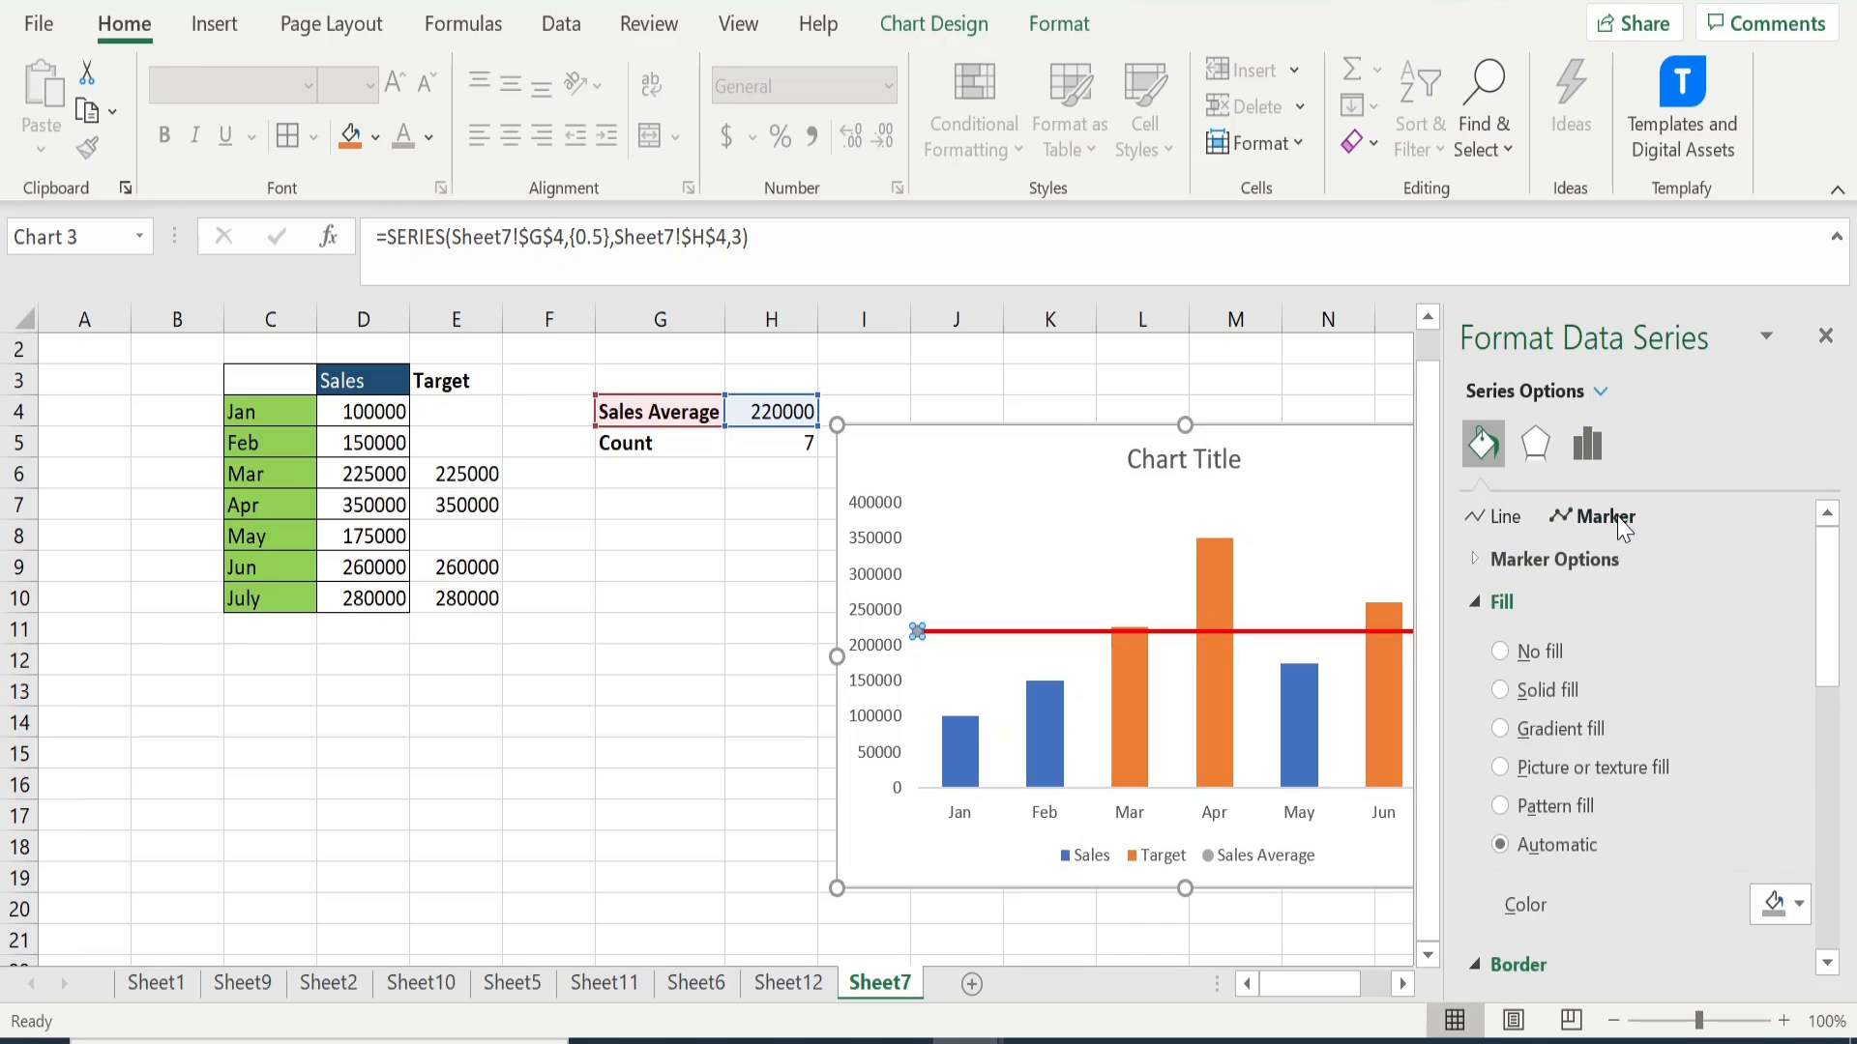
left_click(1477, 567)
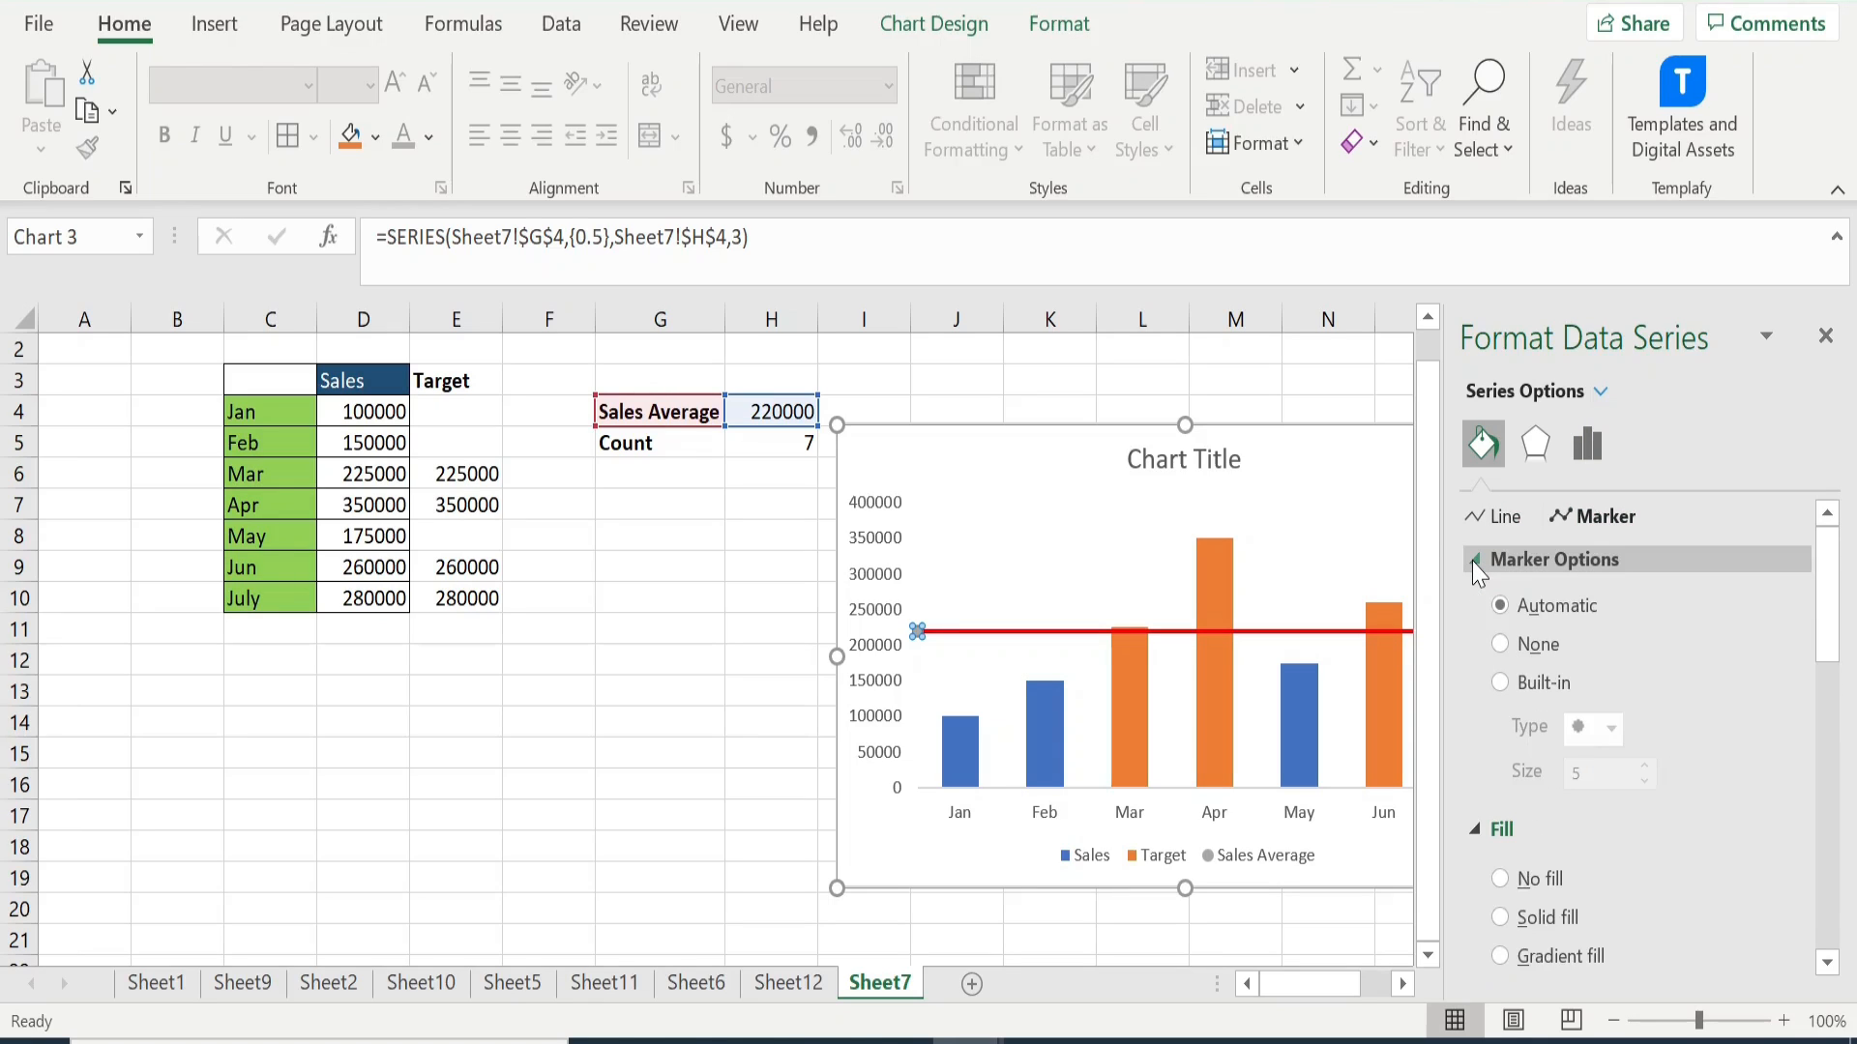
left_click(1502, 645)
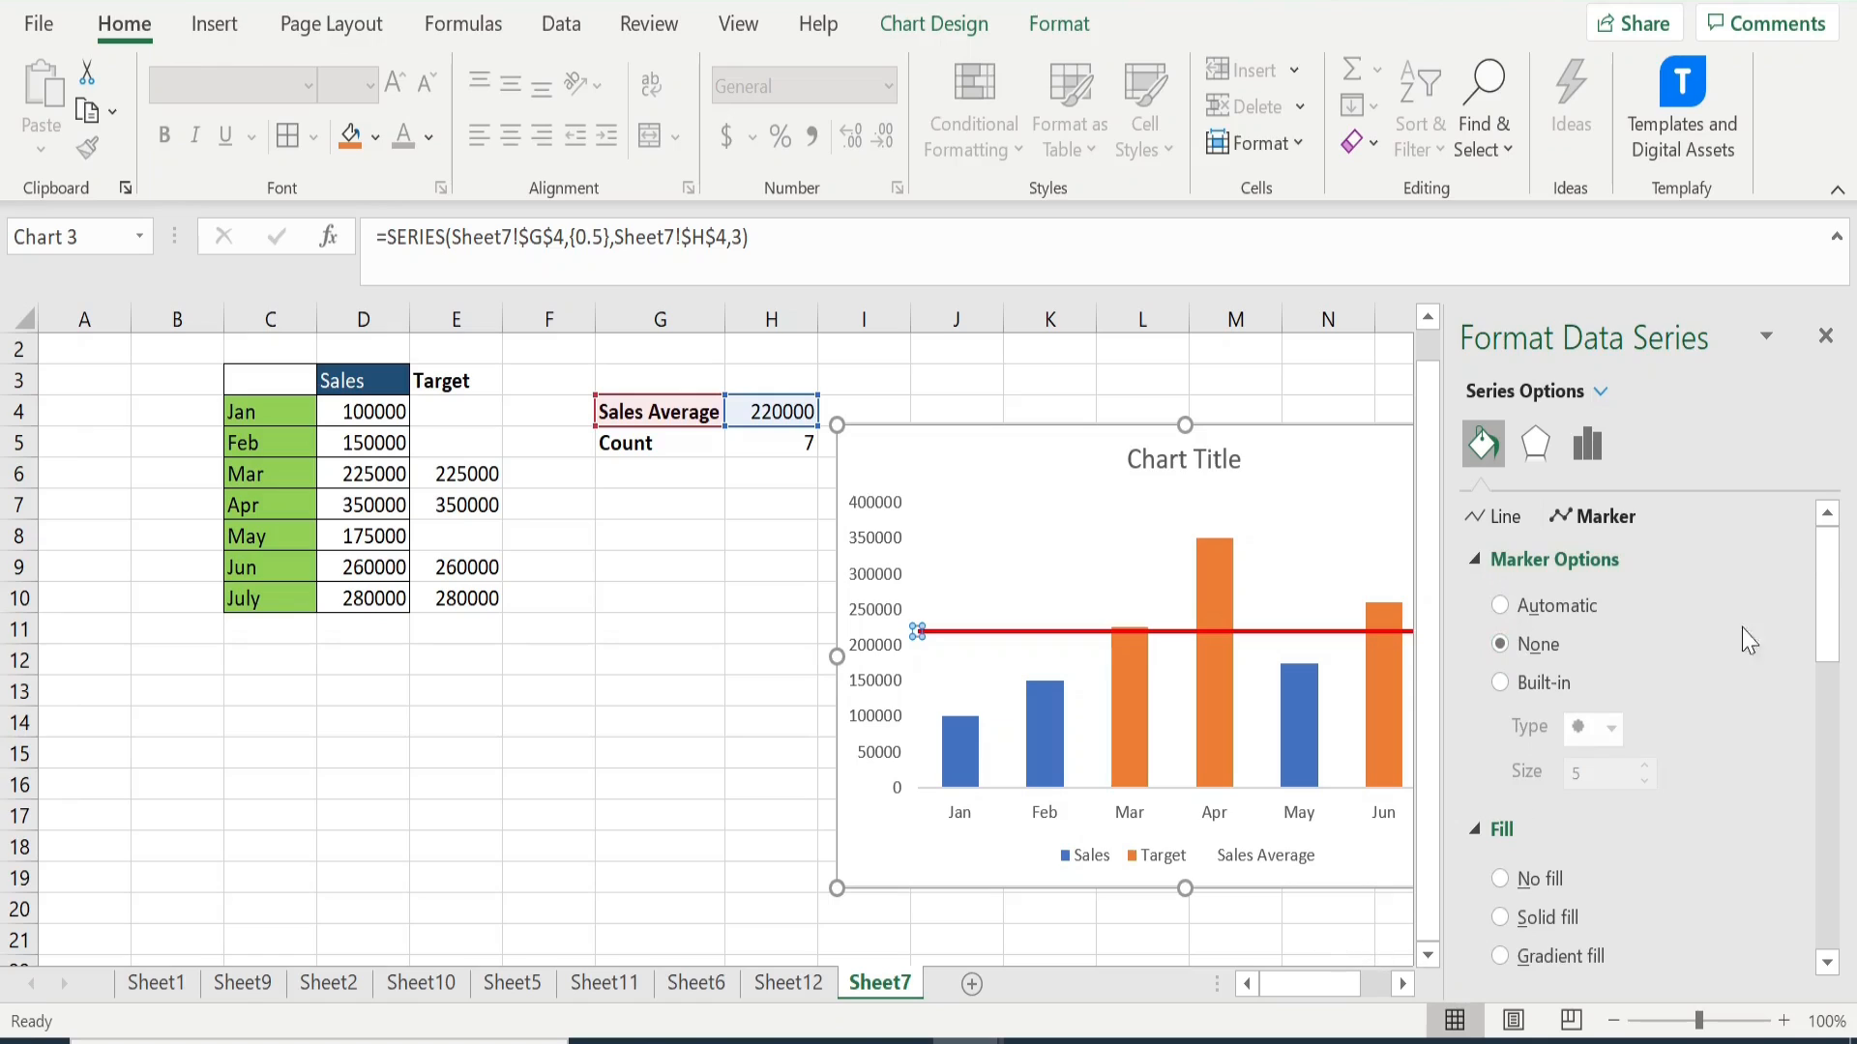
left_click(1827, 330)
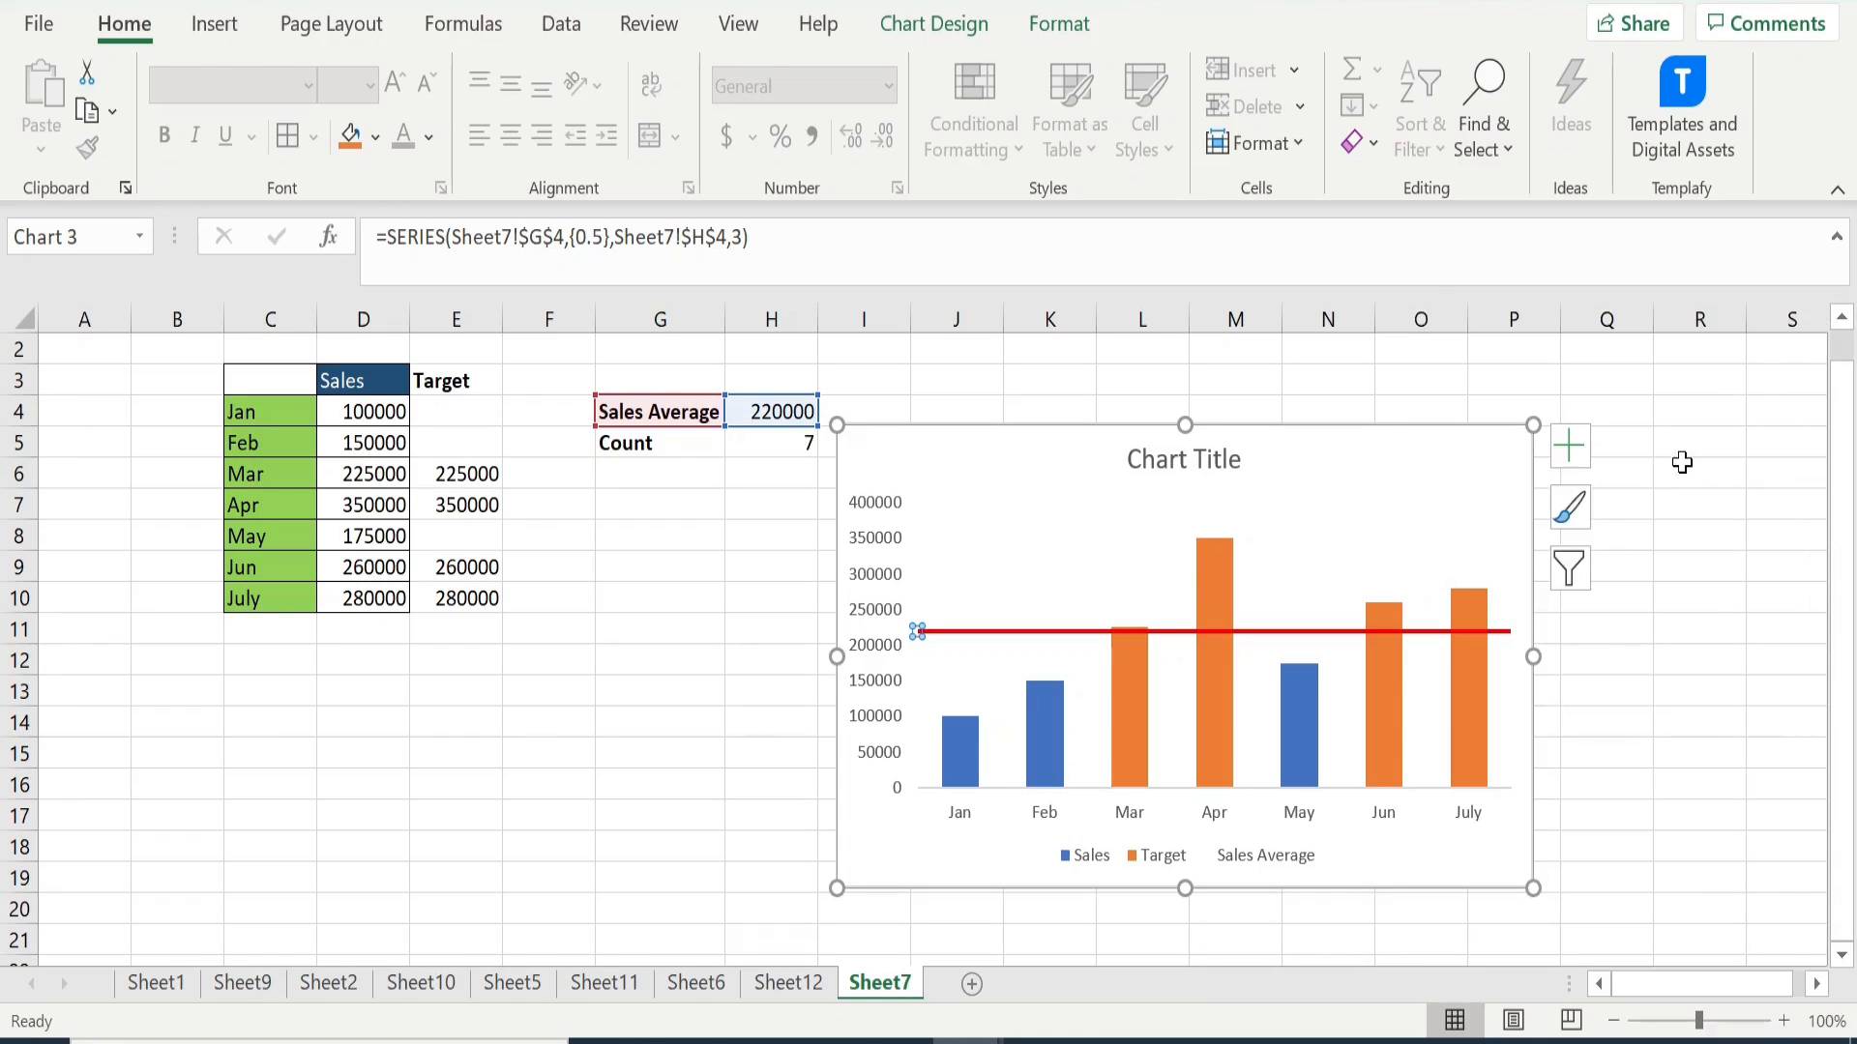
left_click(706, 730)
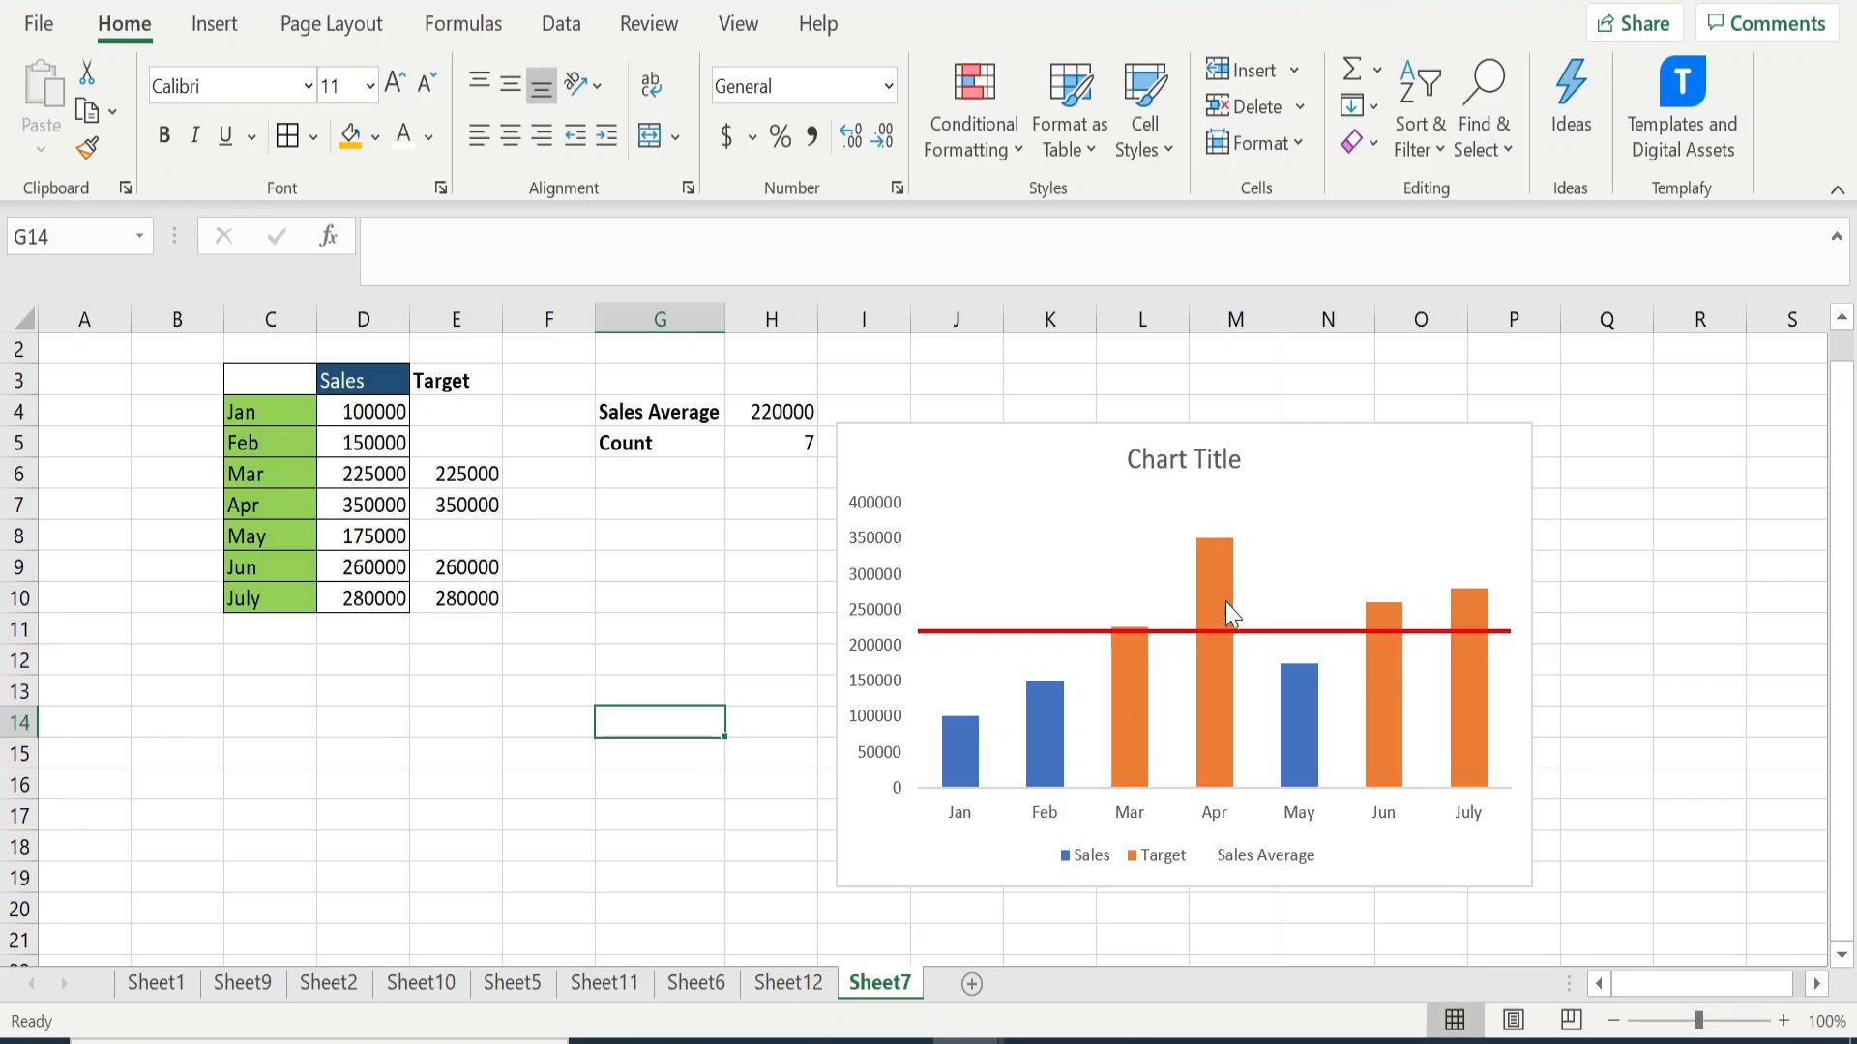
- Add data labels to all series of the chart
mouse_move(1220, 628)
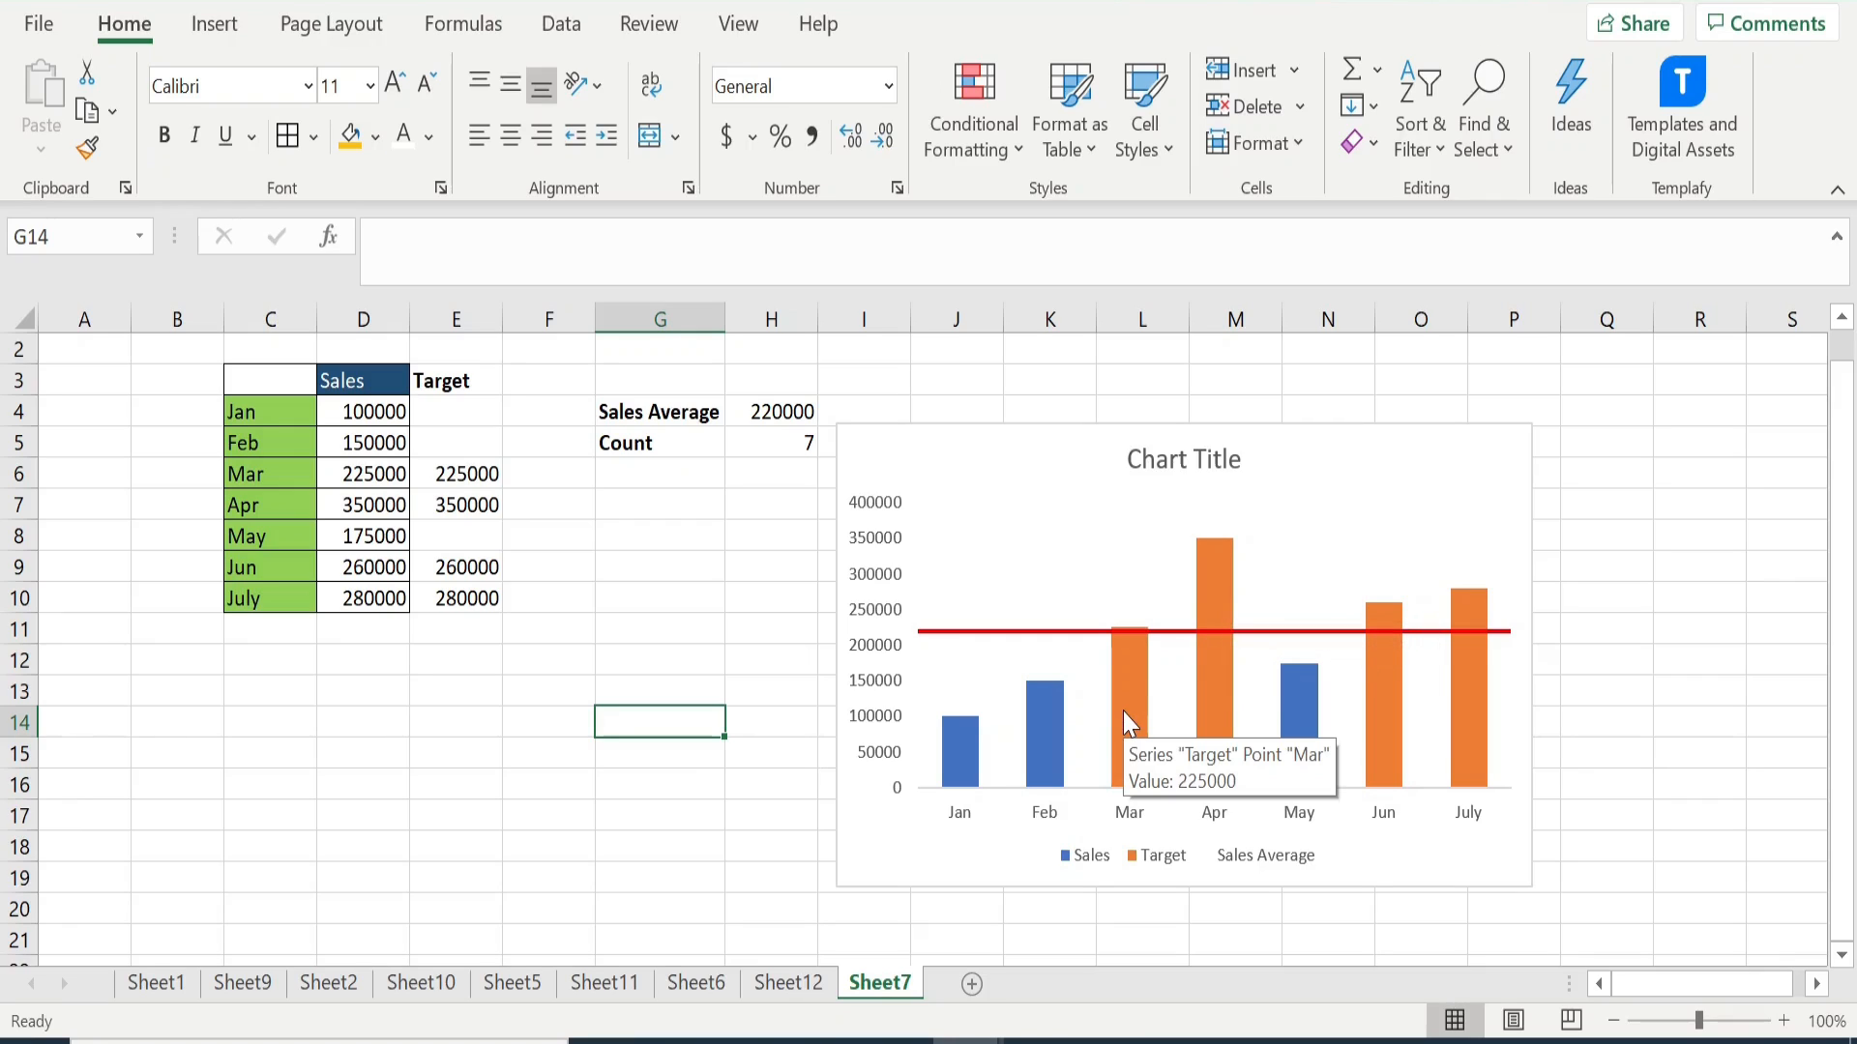
mouse_move(1052, 749)
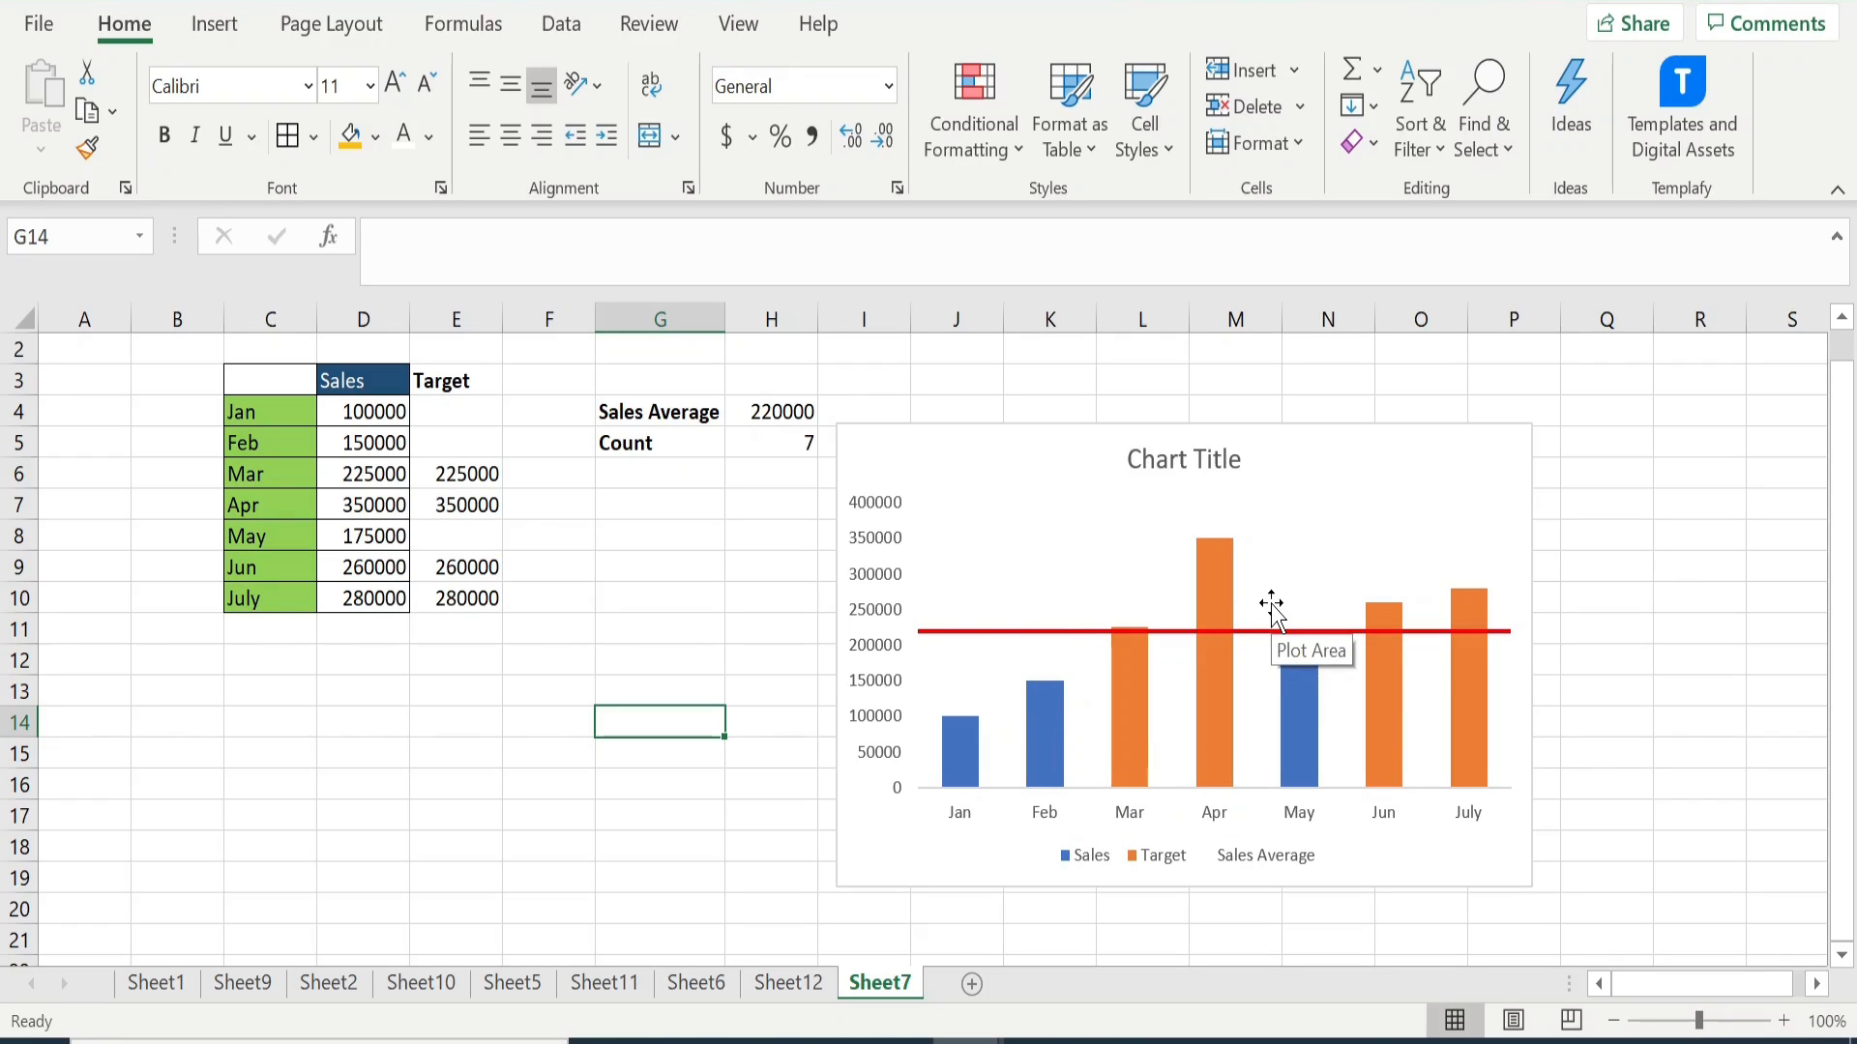
left_click(1432, 433)
left_click(1561, 445)
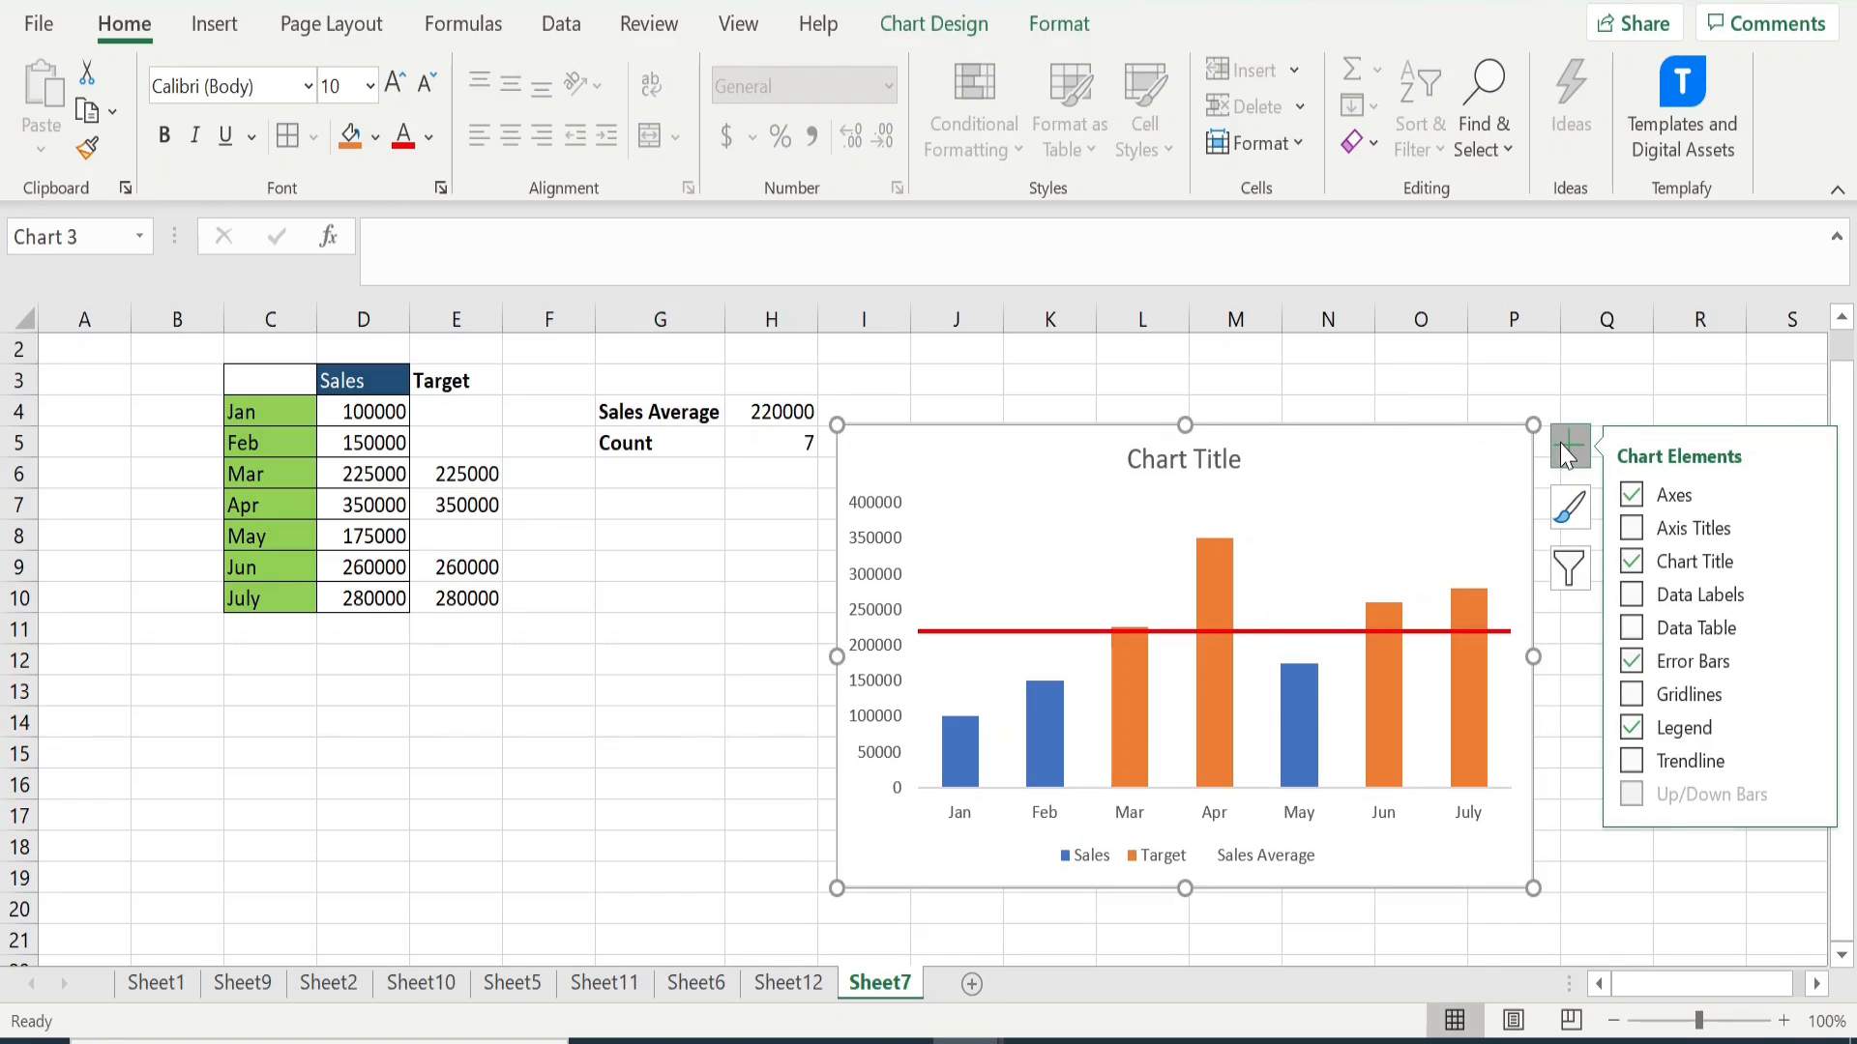
left_click(1632, 597)
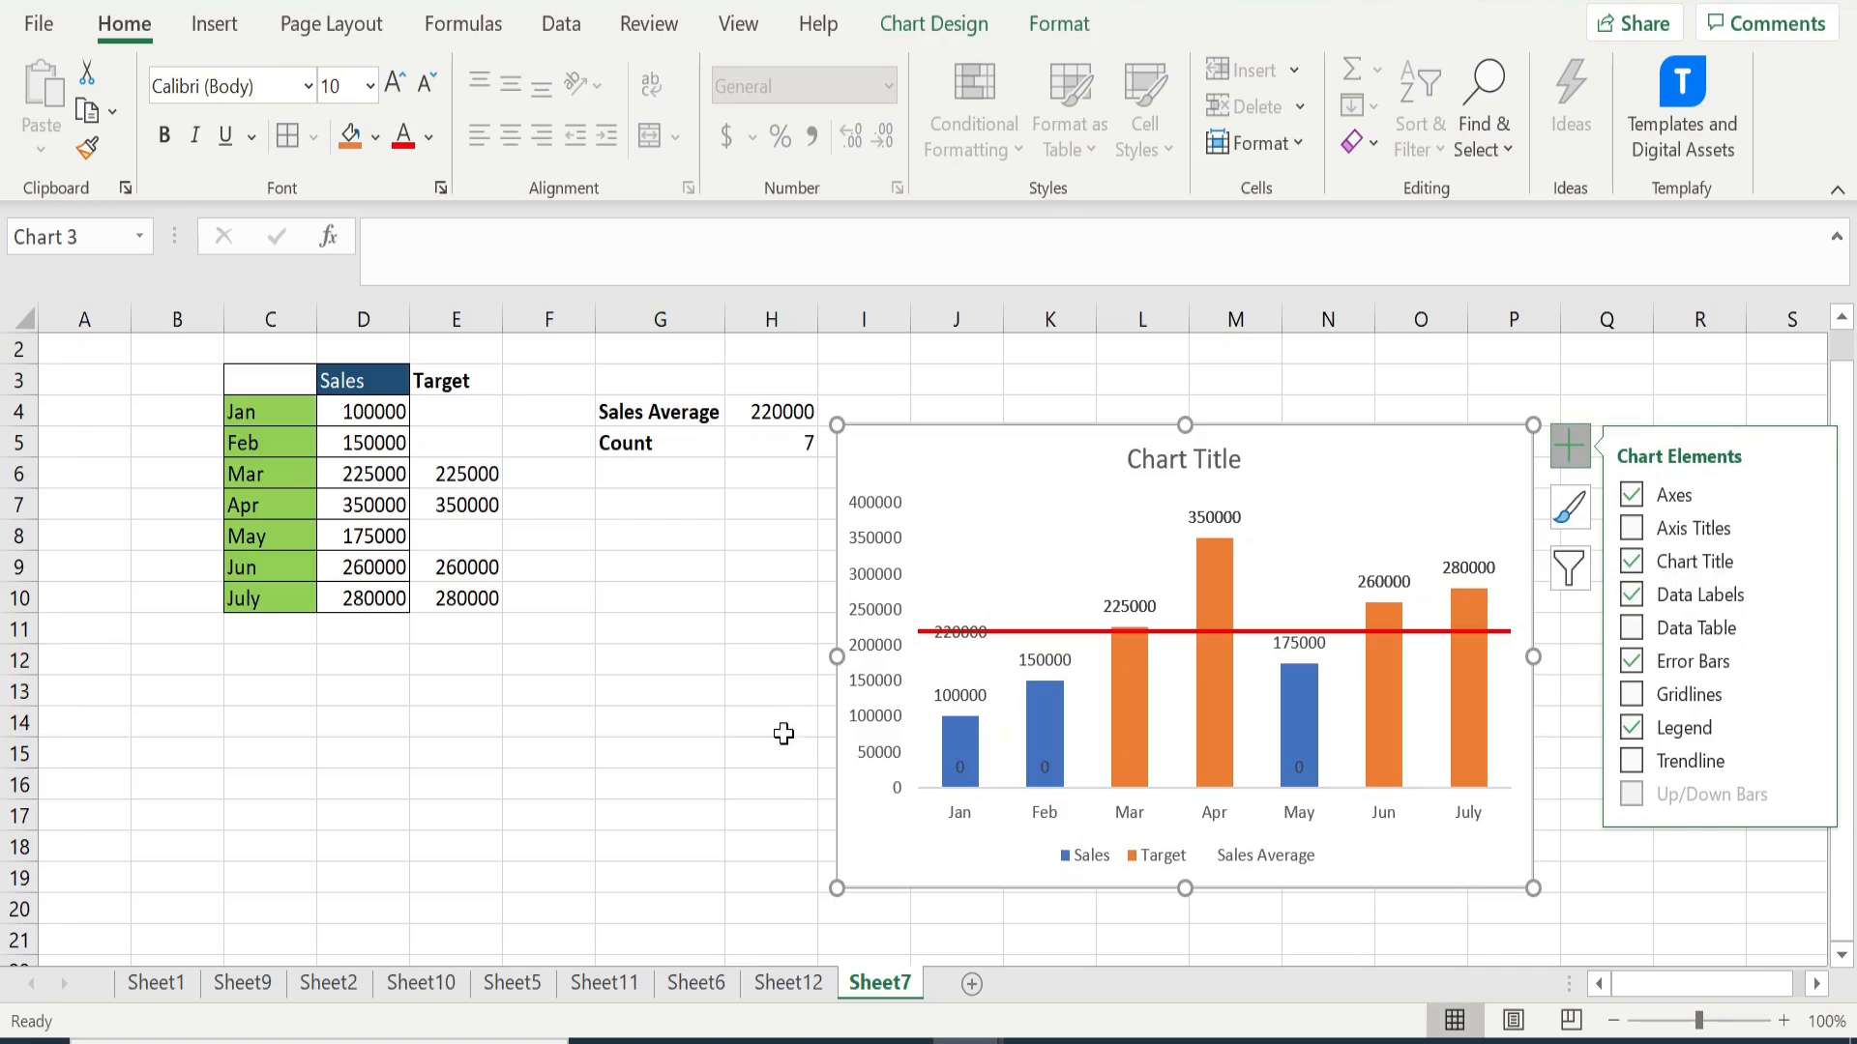
left_click(779, 732)
- Move the Sales Average data label just above the red average line and make it bold
left_click(960, 630)
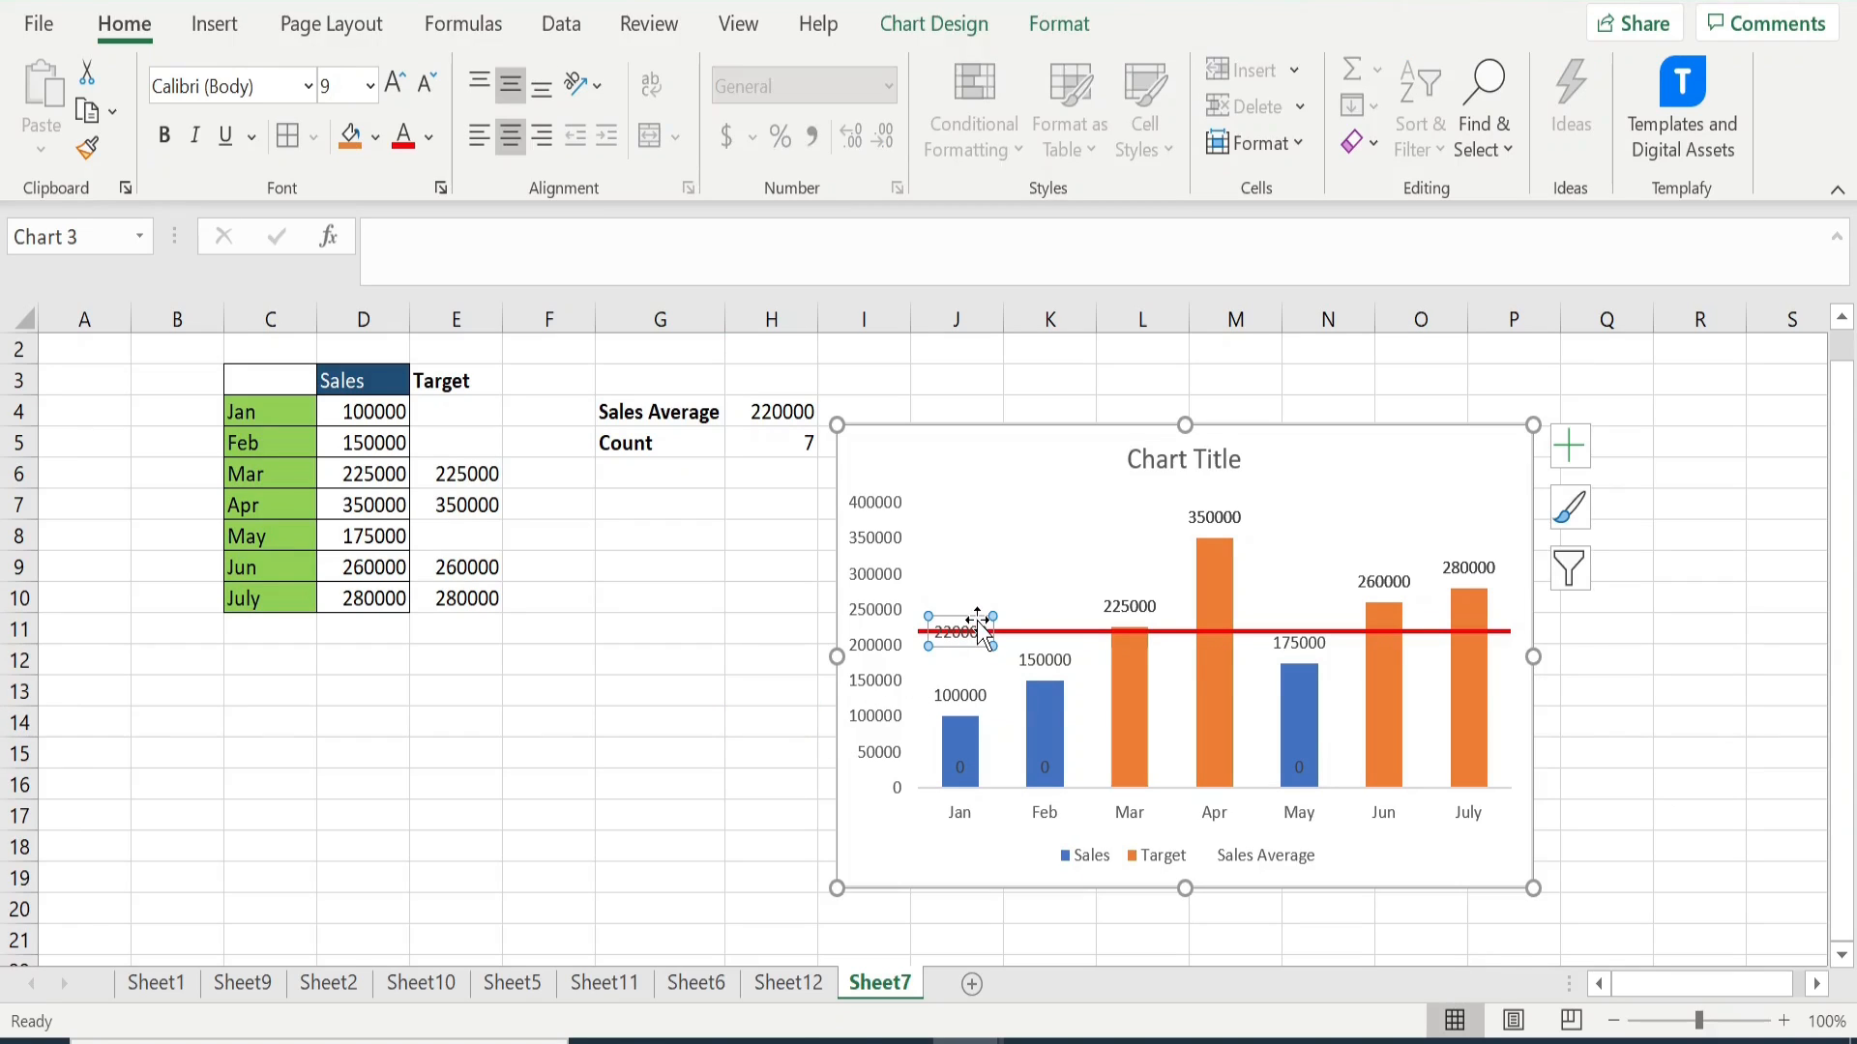
left_click_drag(977, 609, 979, 600)
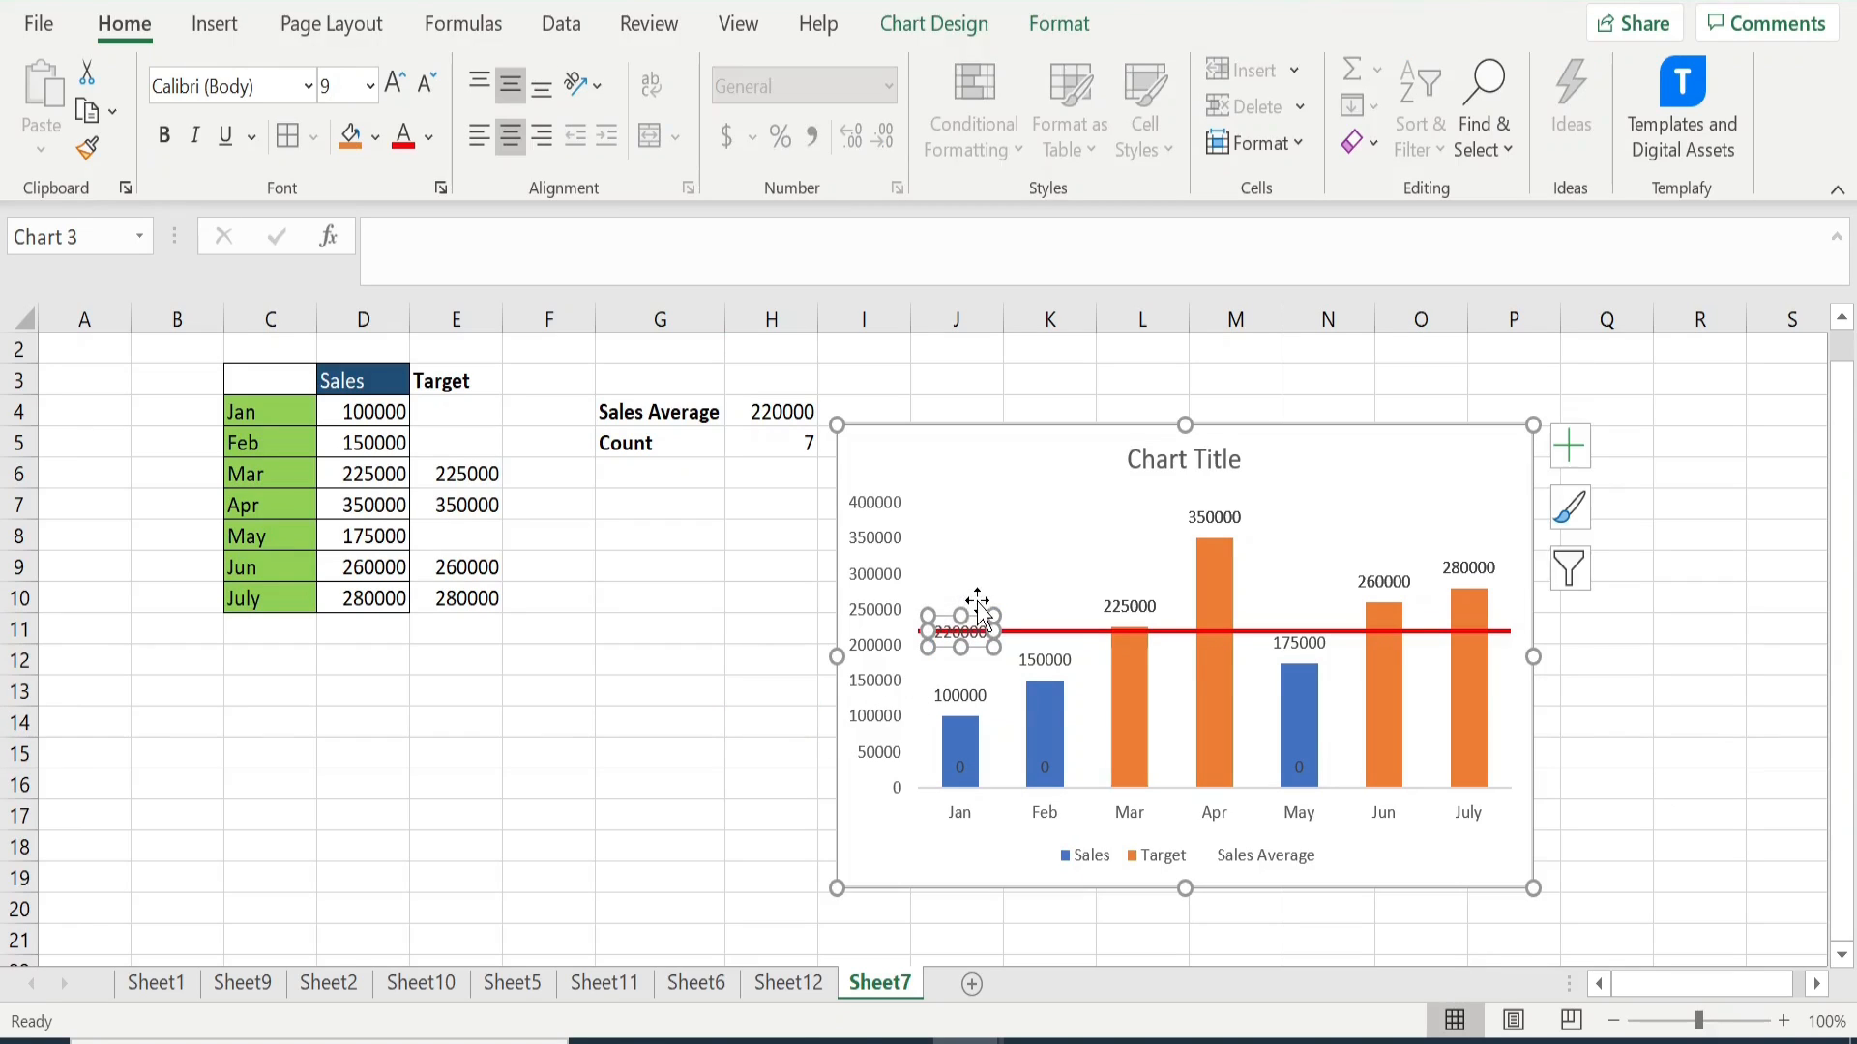
left_click(164, 136)
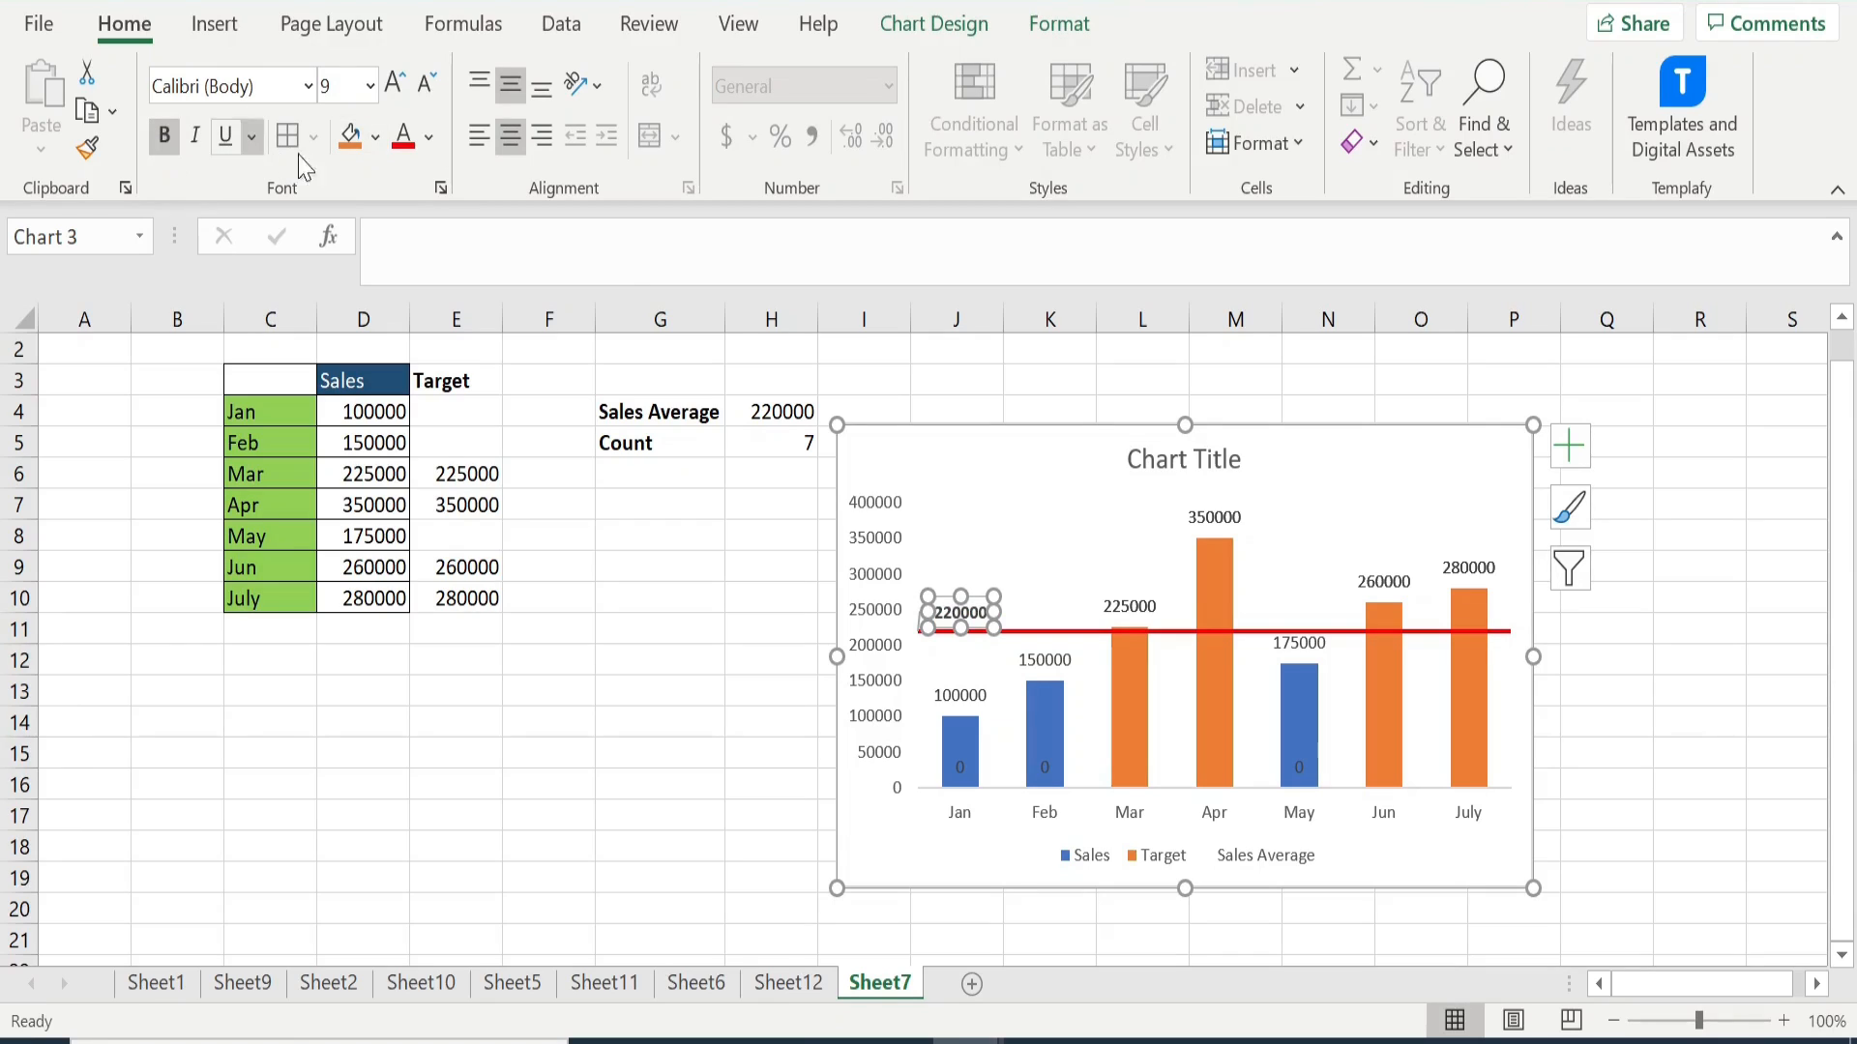
- Fill the Sales Average data label with the standard orange color and deselect the chart
left_click(375, 139)
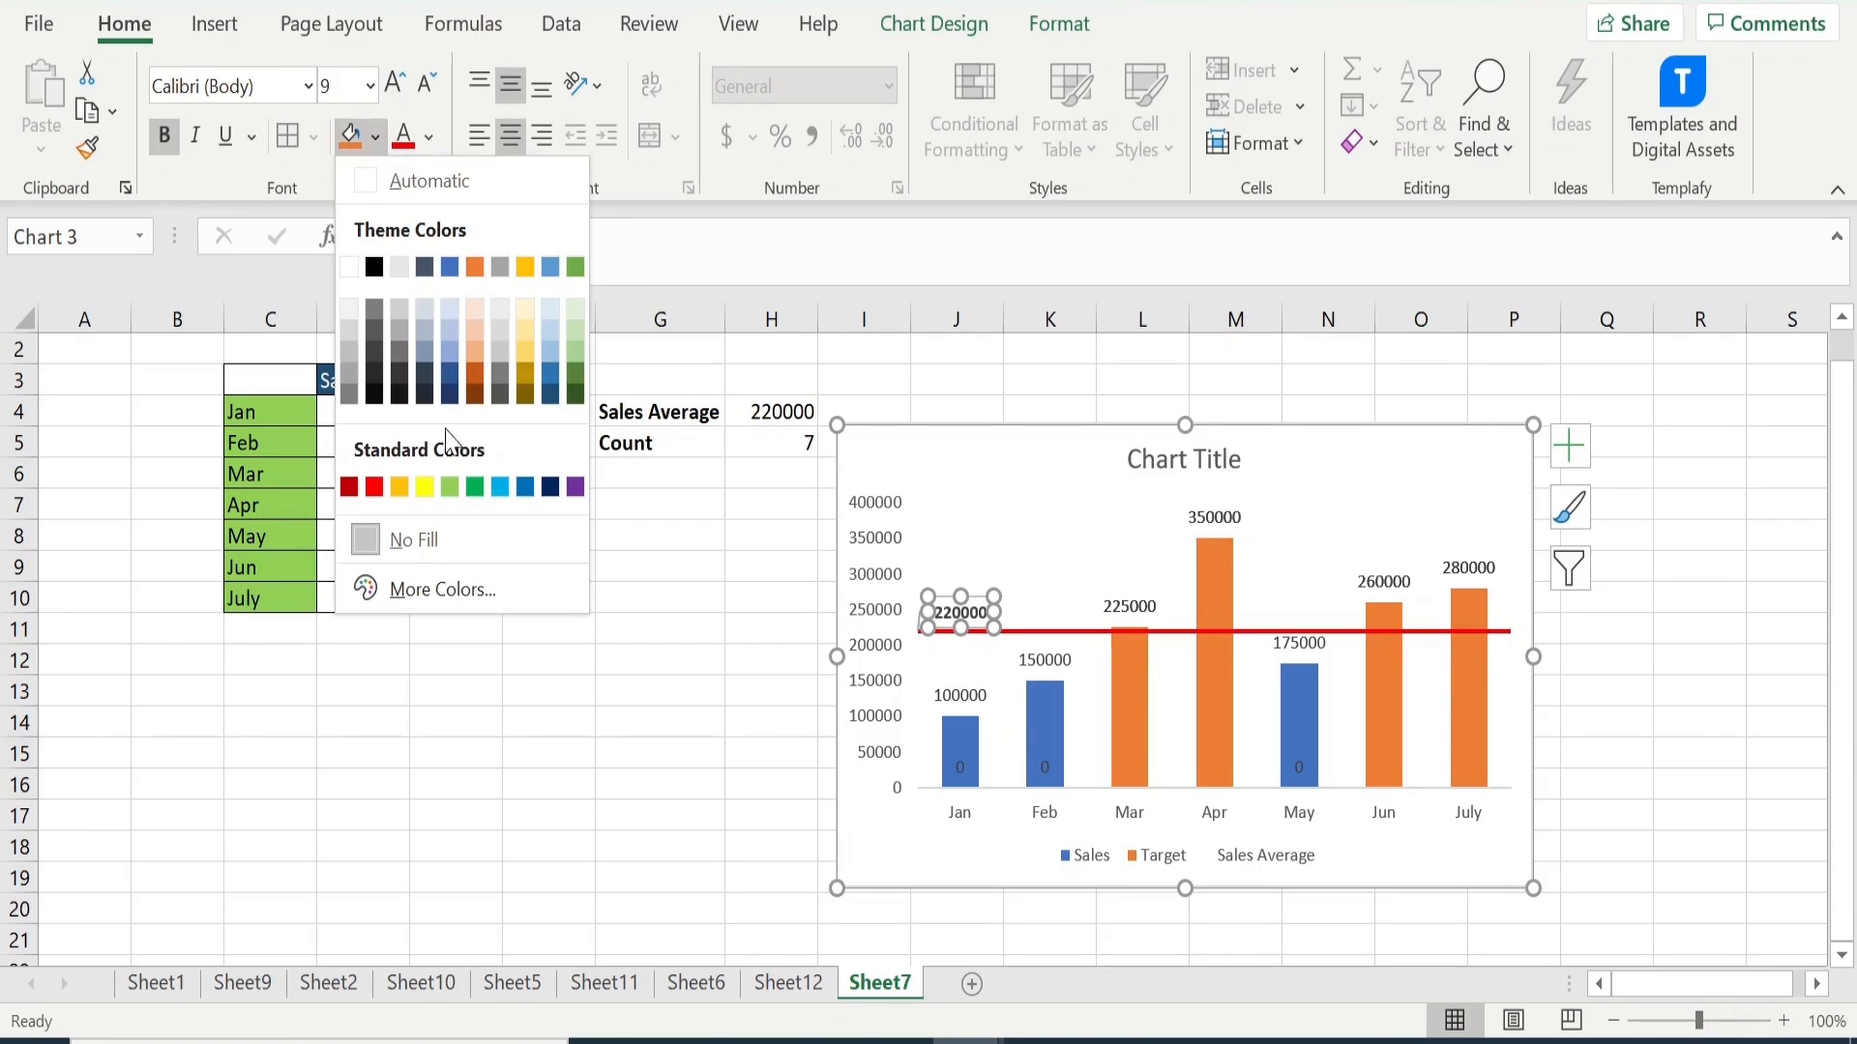
left_click(400, 488)
left_click(607, 737)
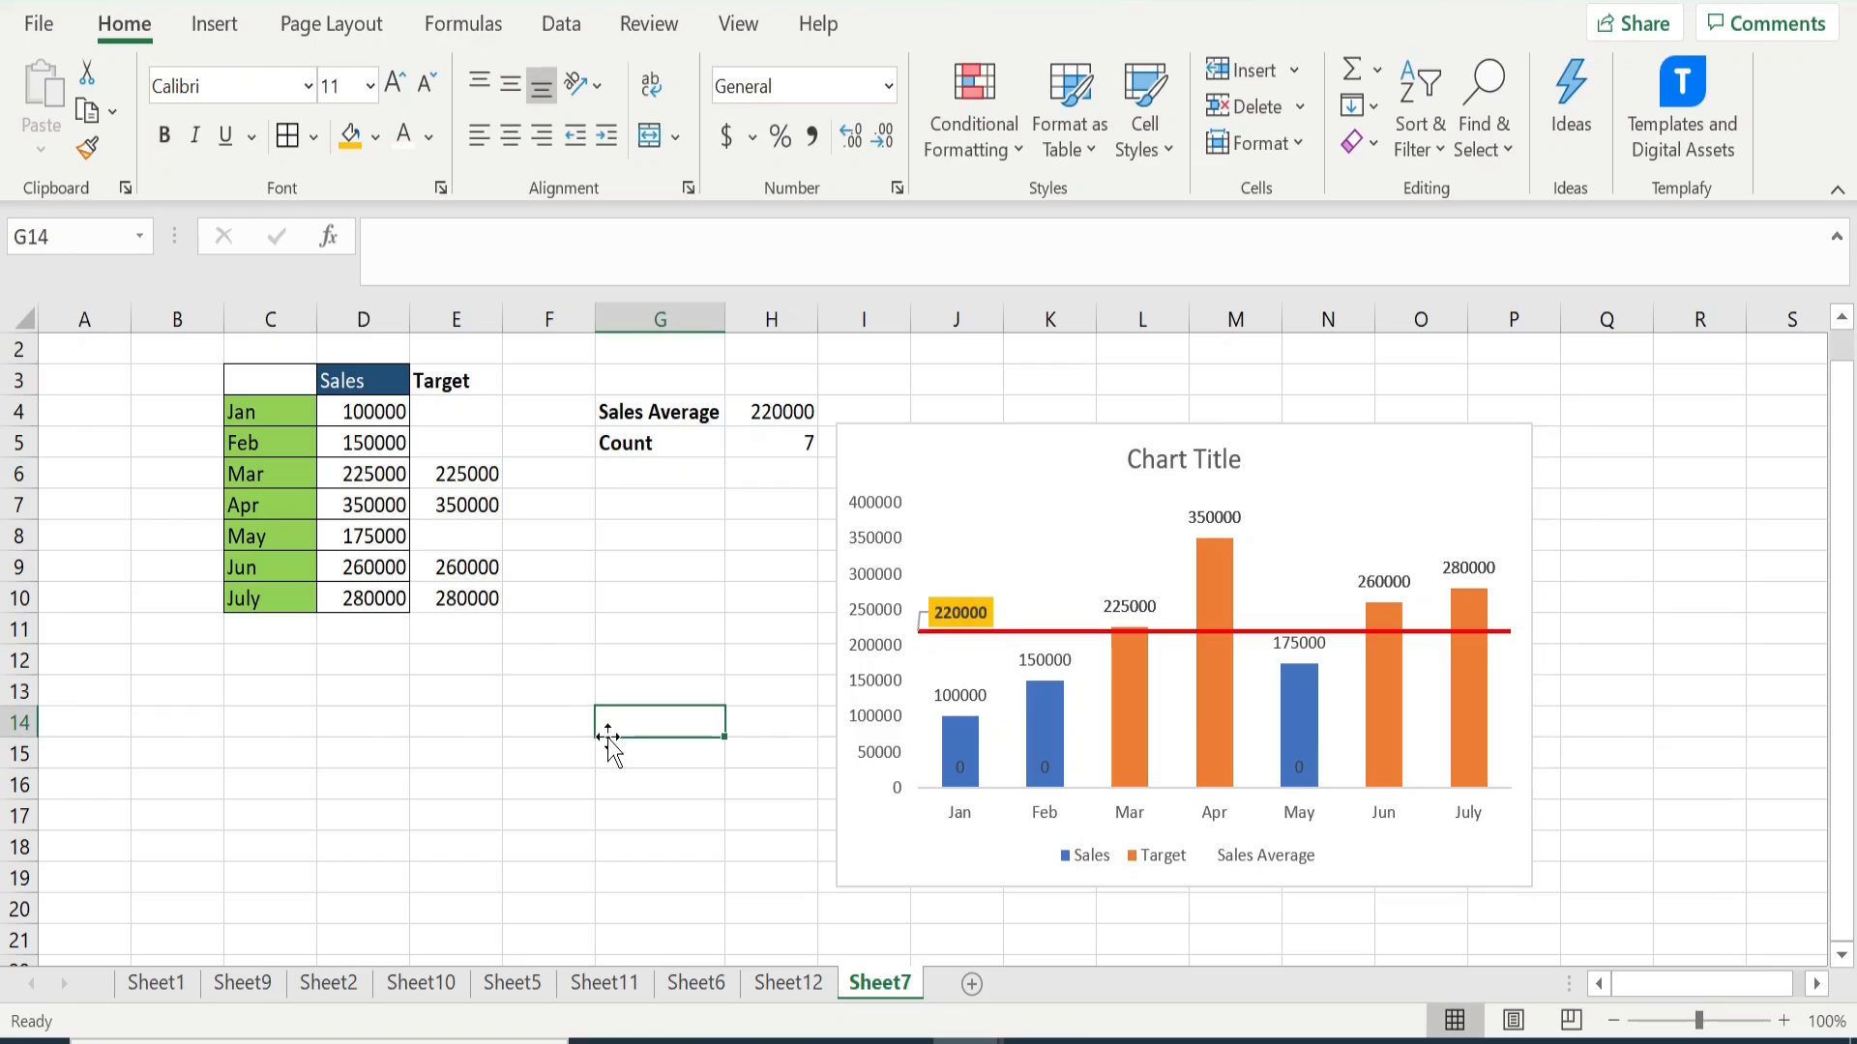
- Delete the leader line of the Sales Average data label and place the label just above the red line over the Jan column
left_click(966, 604)
left_click(978, 608)
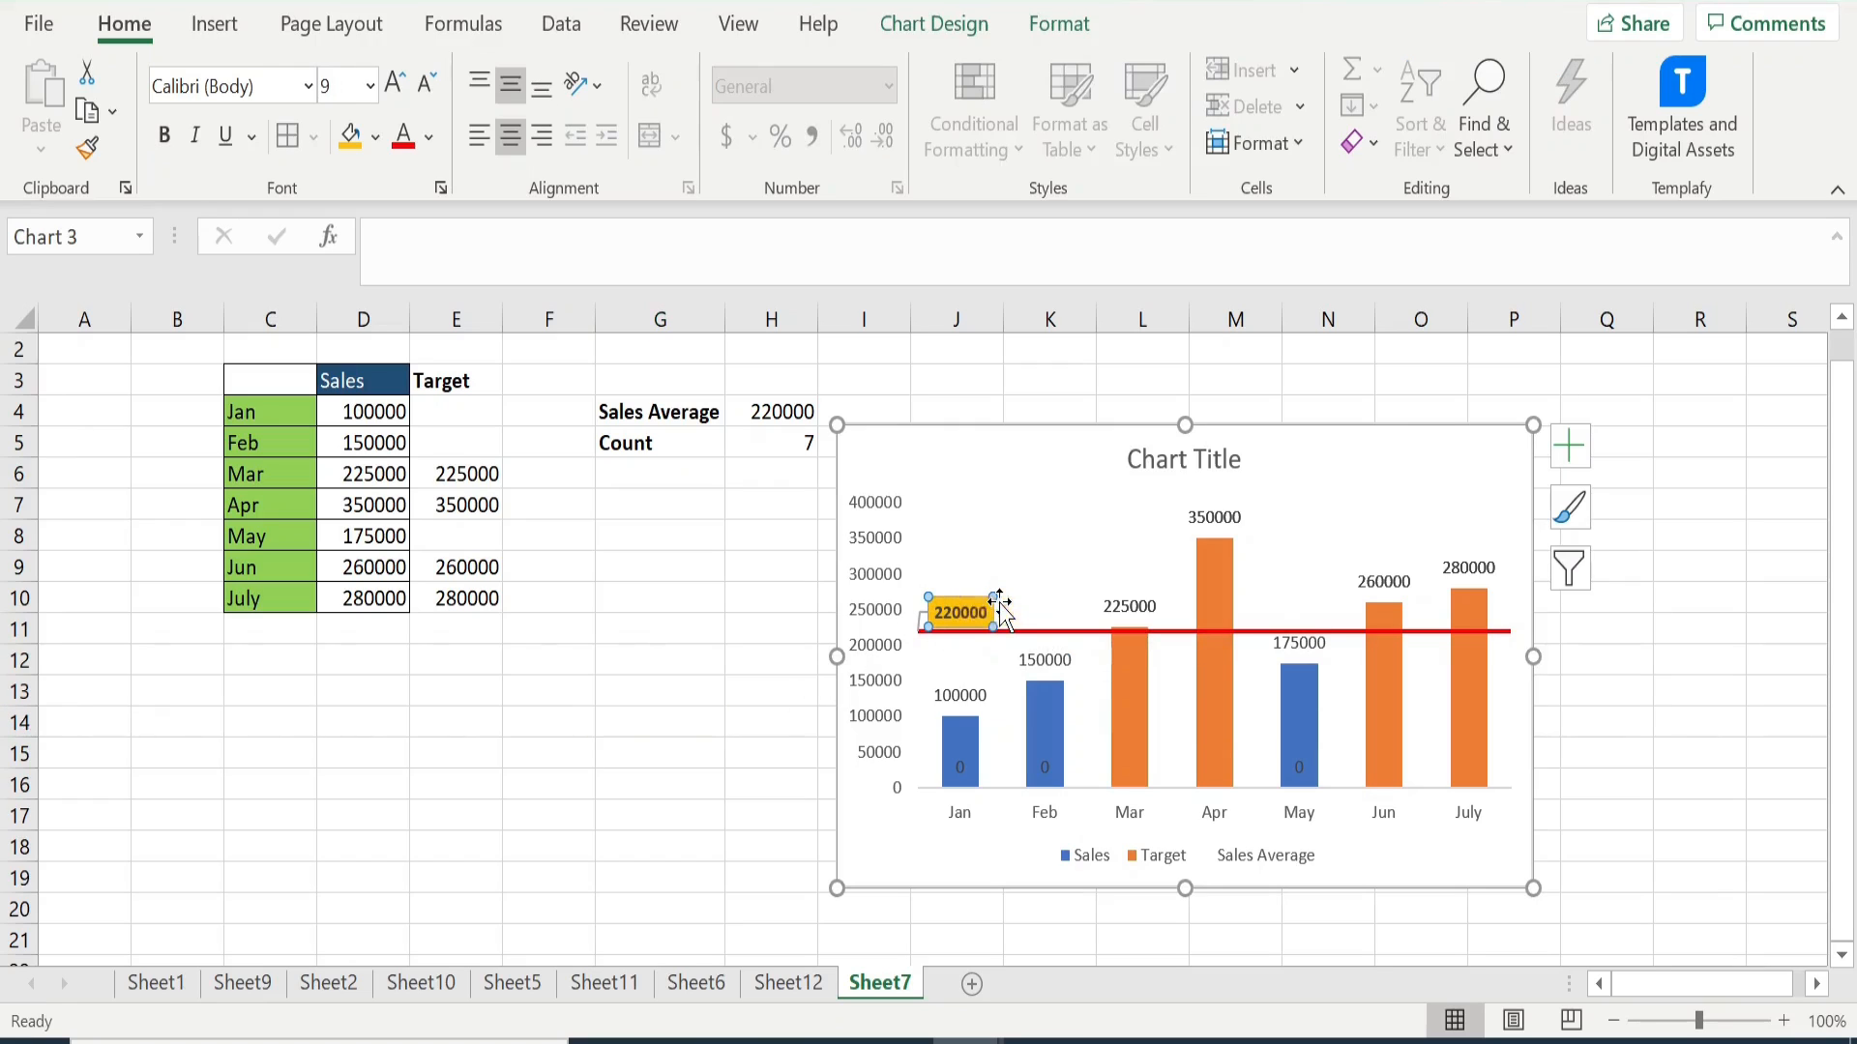
left_click_drag(955, 603, 998, 602)
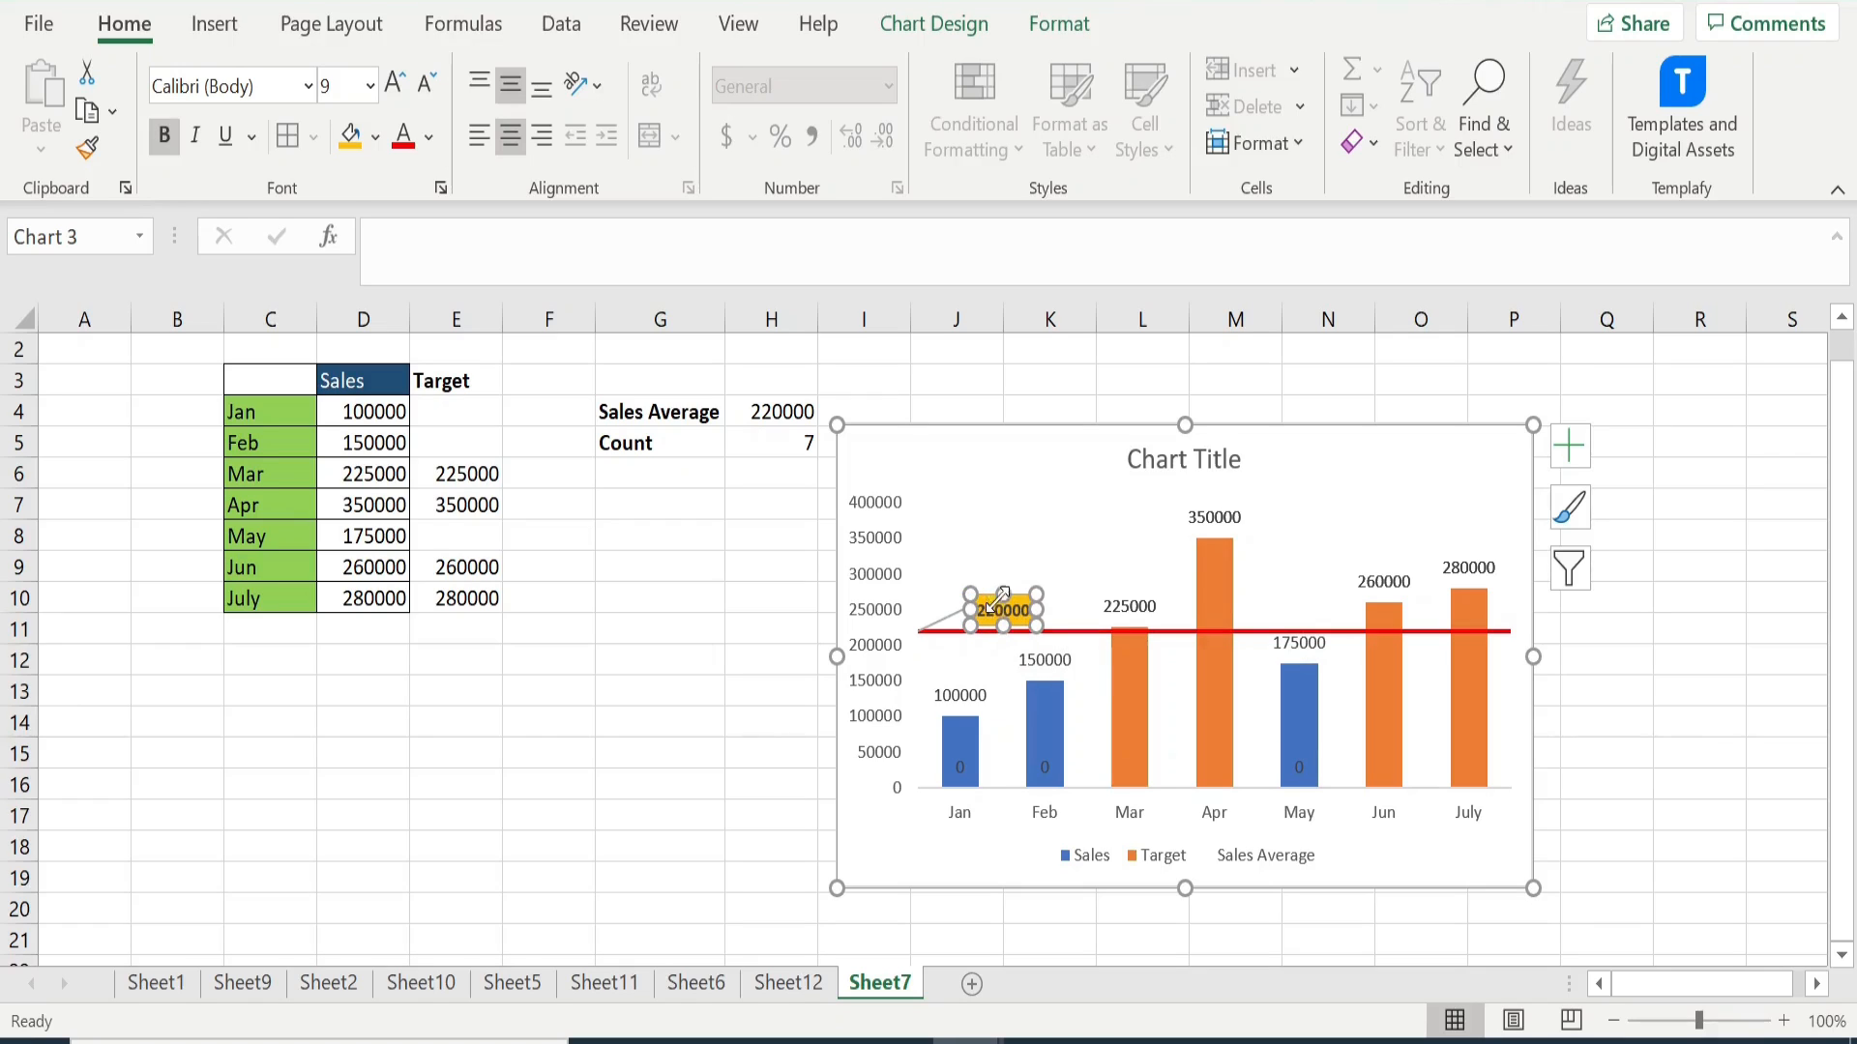
left_click(955, 622)
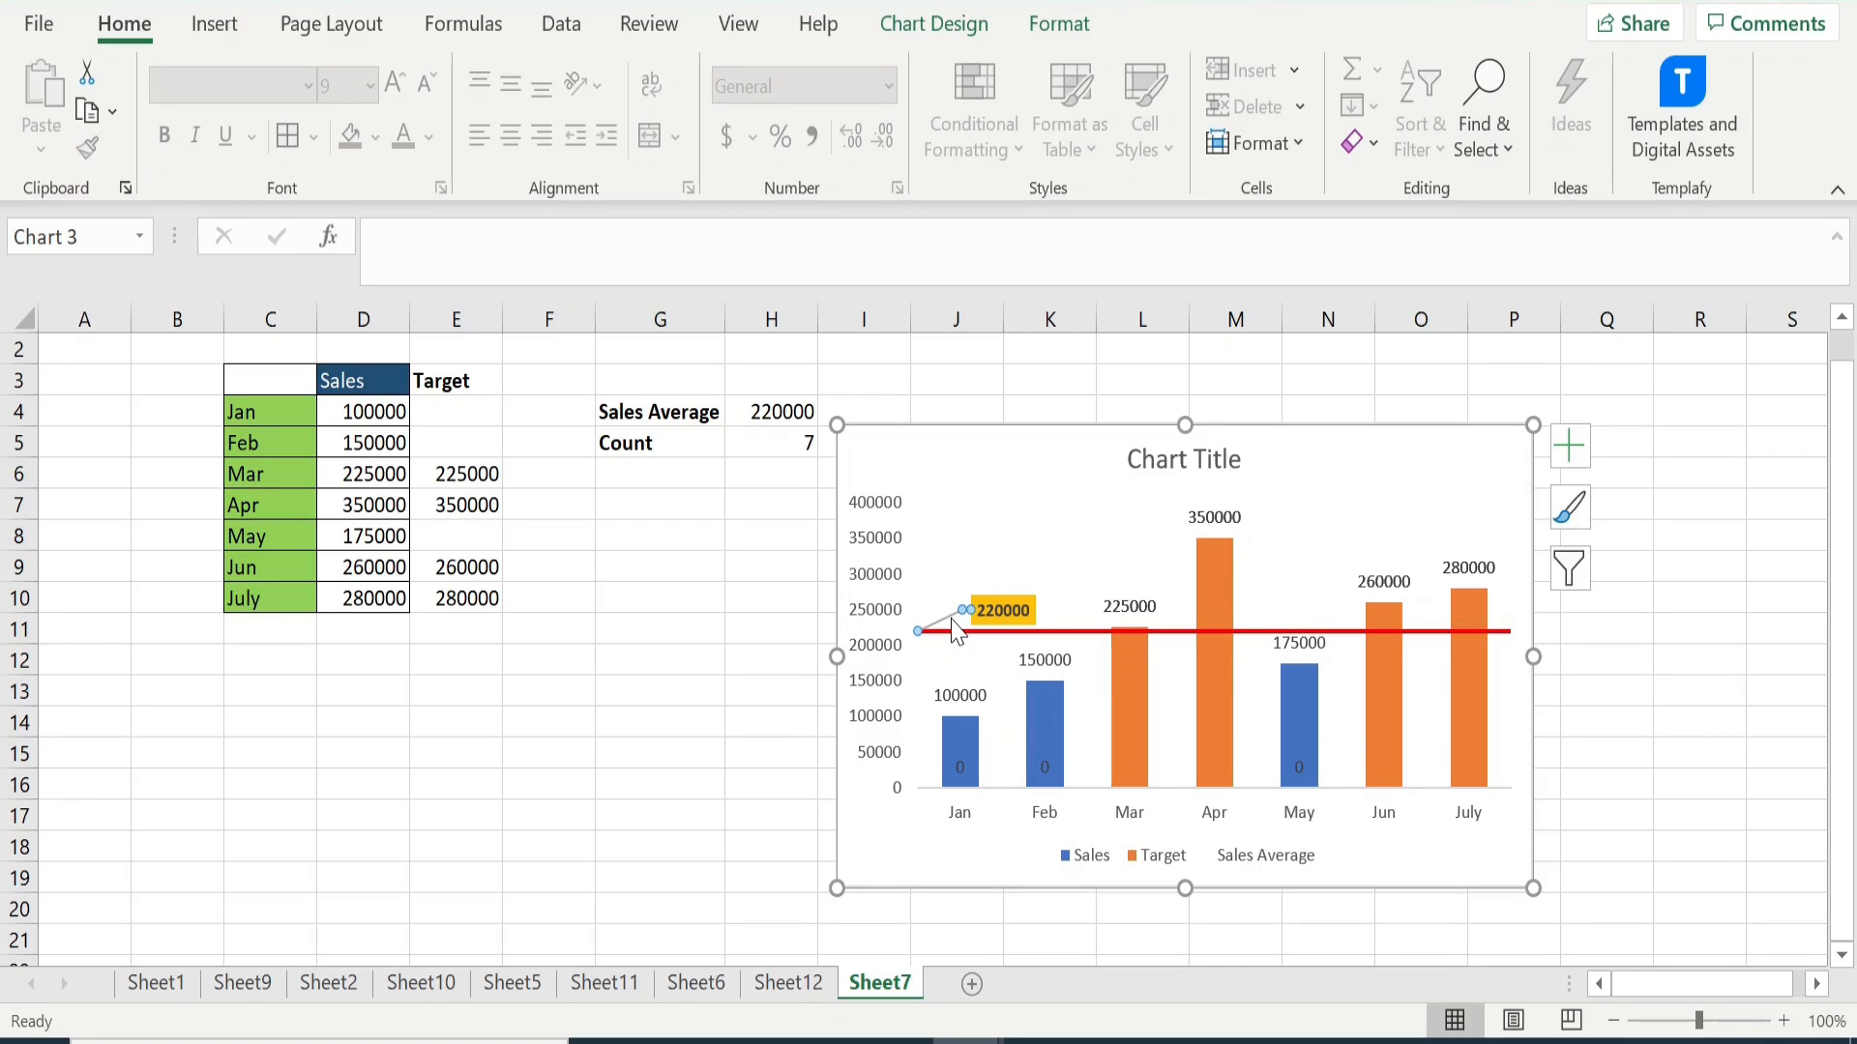
key("Delete")
left_click(1006, 600)
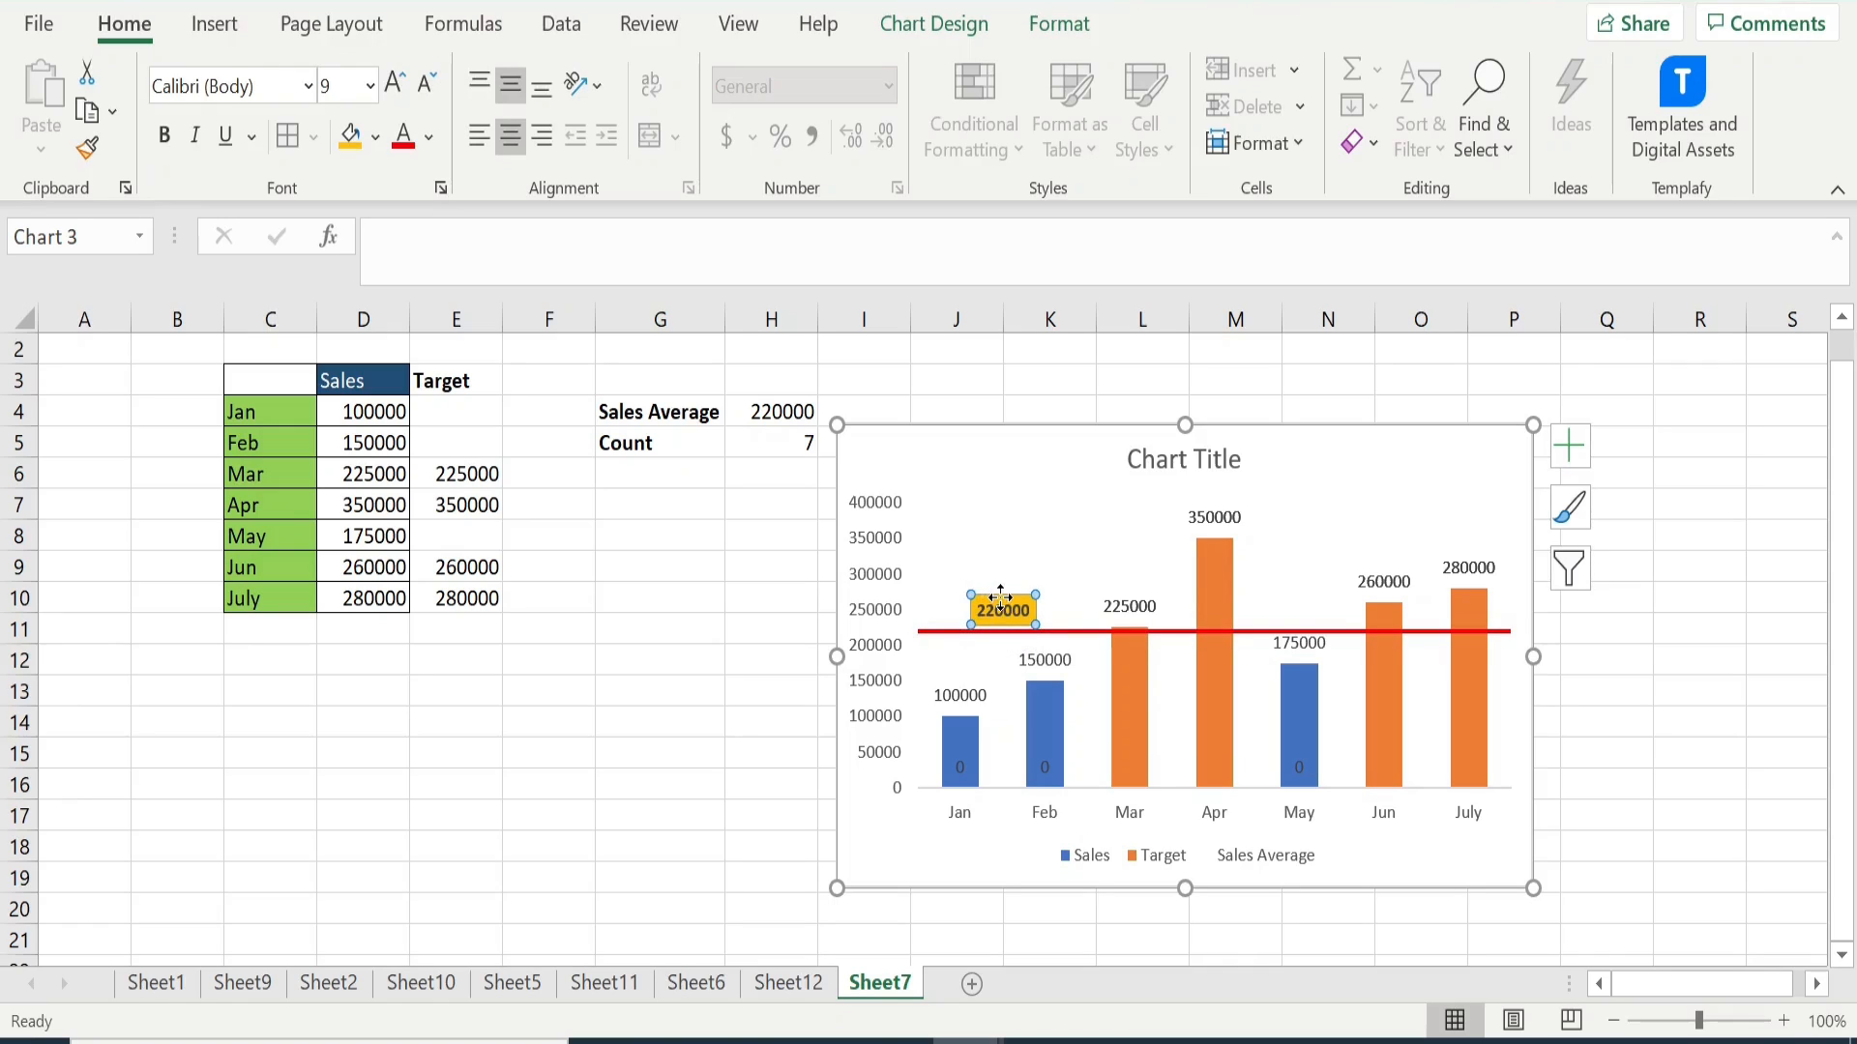
left_click_drag(983, 595, 956, 595)
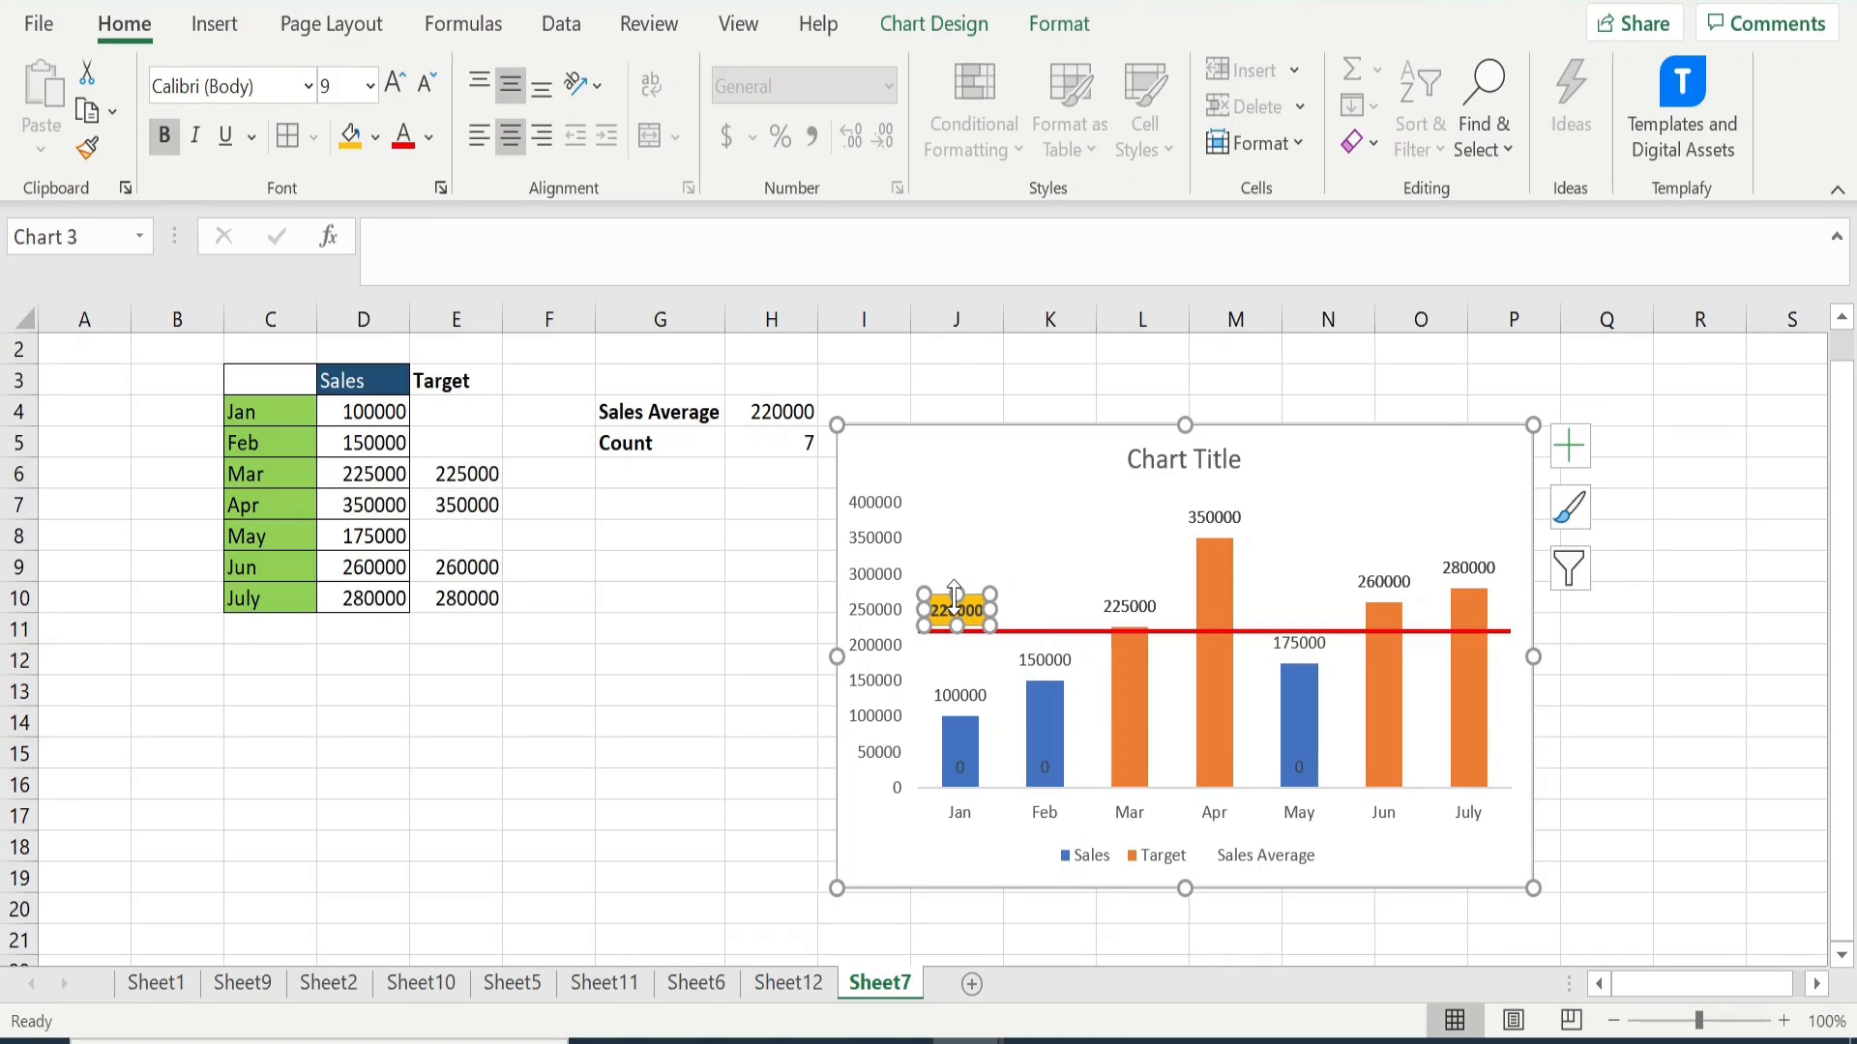
left_click(709, 763)
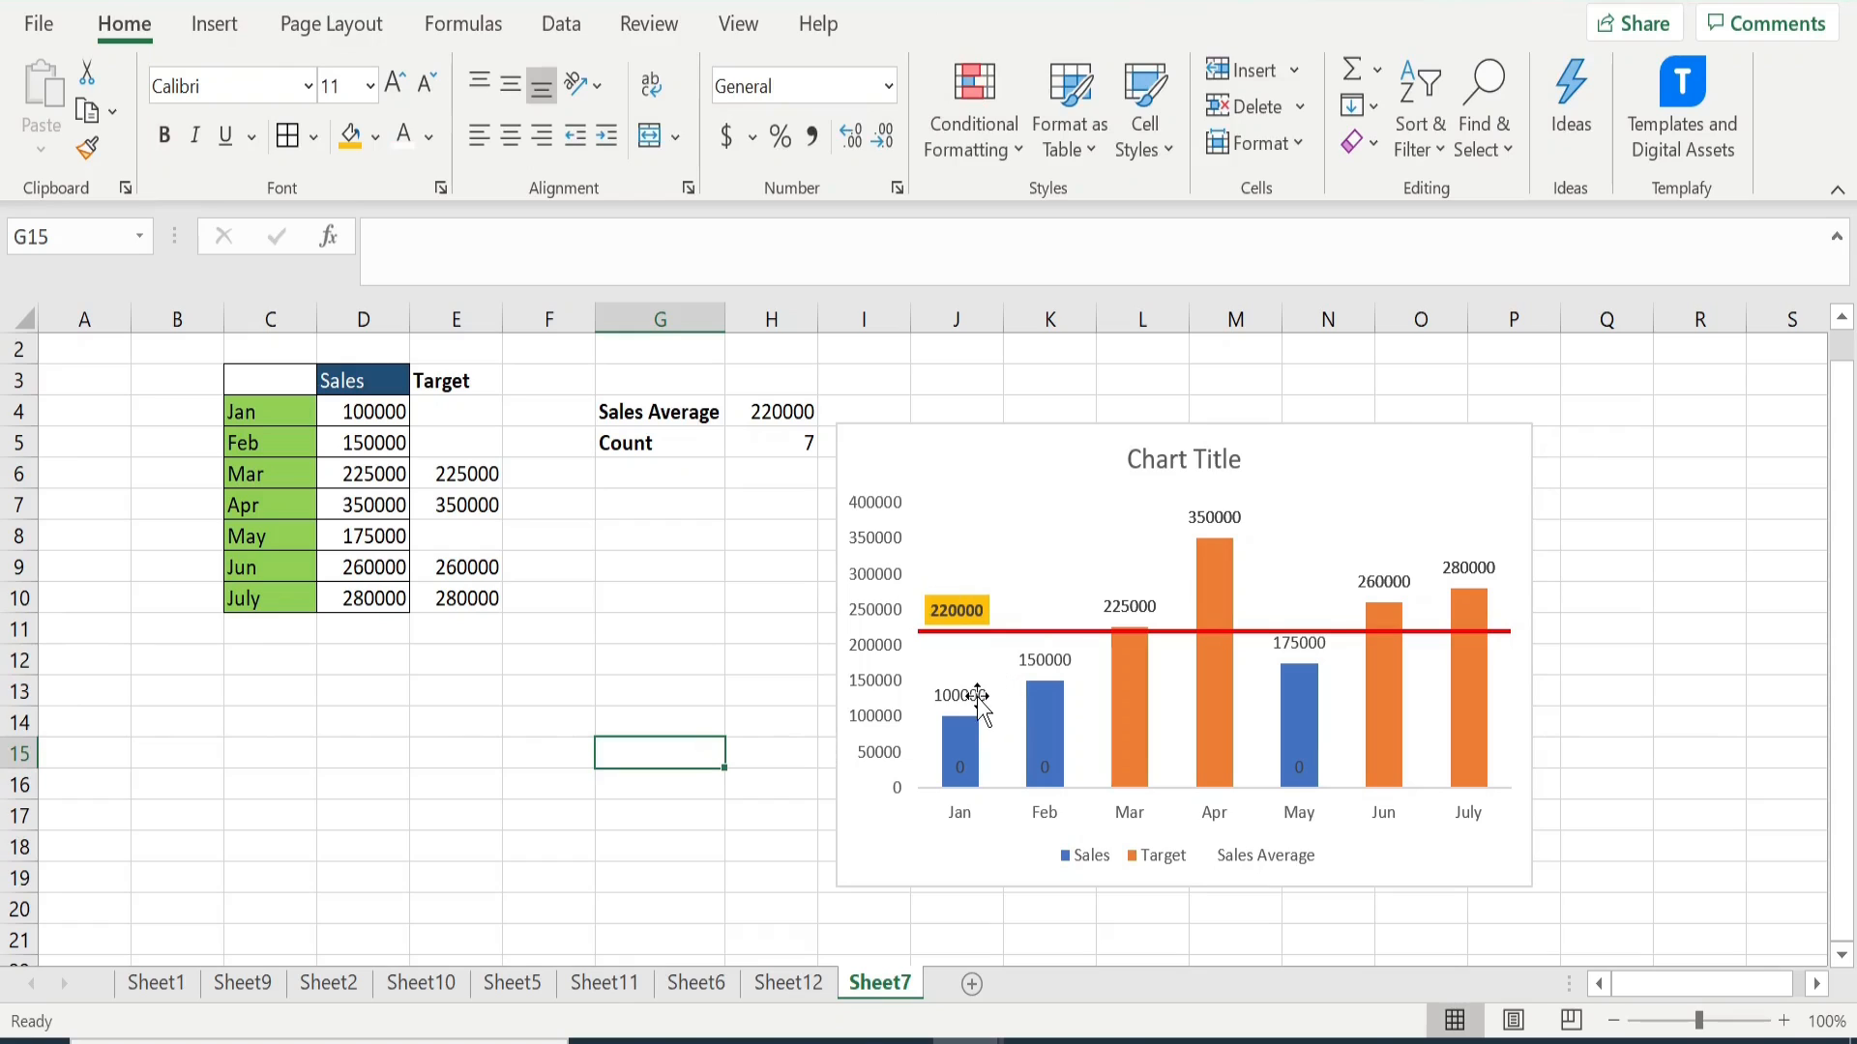
- Make all data labels of the Sales series bold and deselect the chart
left_click(979, 695)
left_click(977, 682)
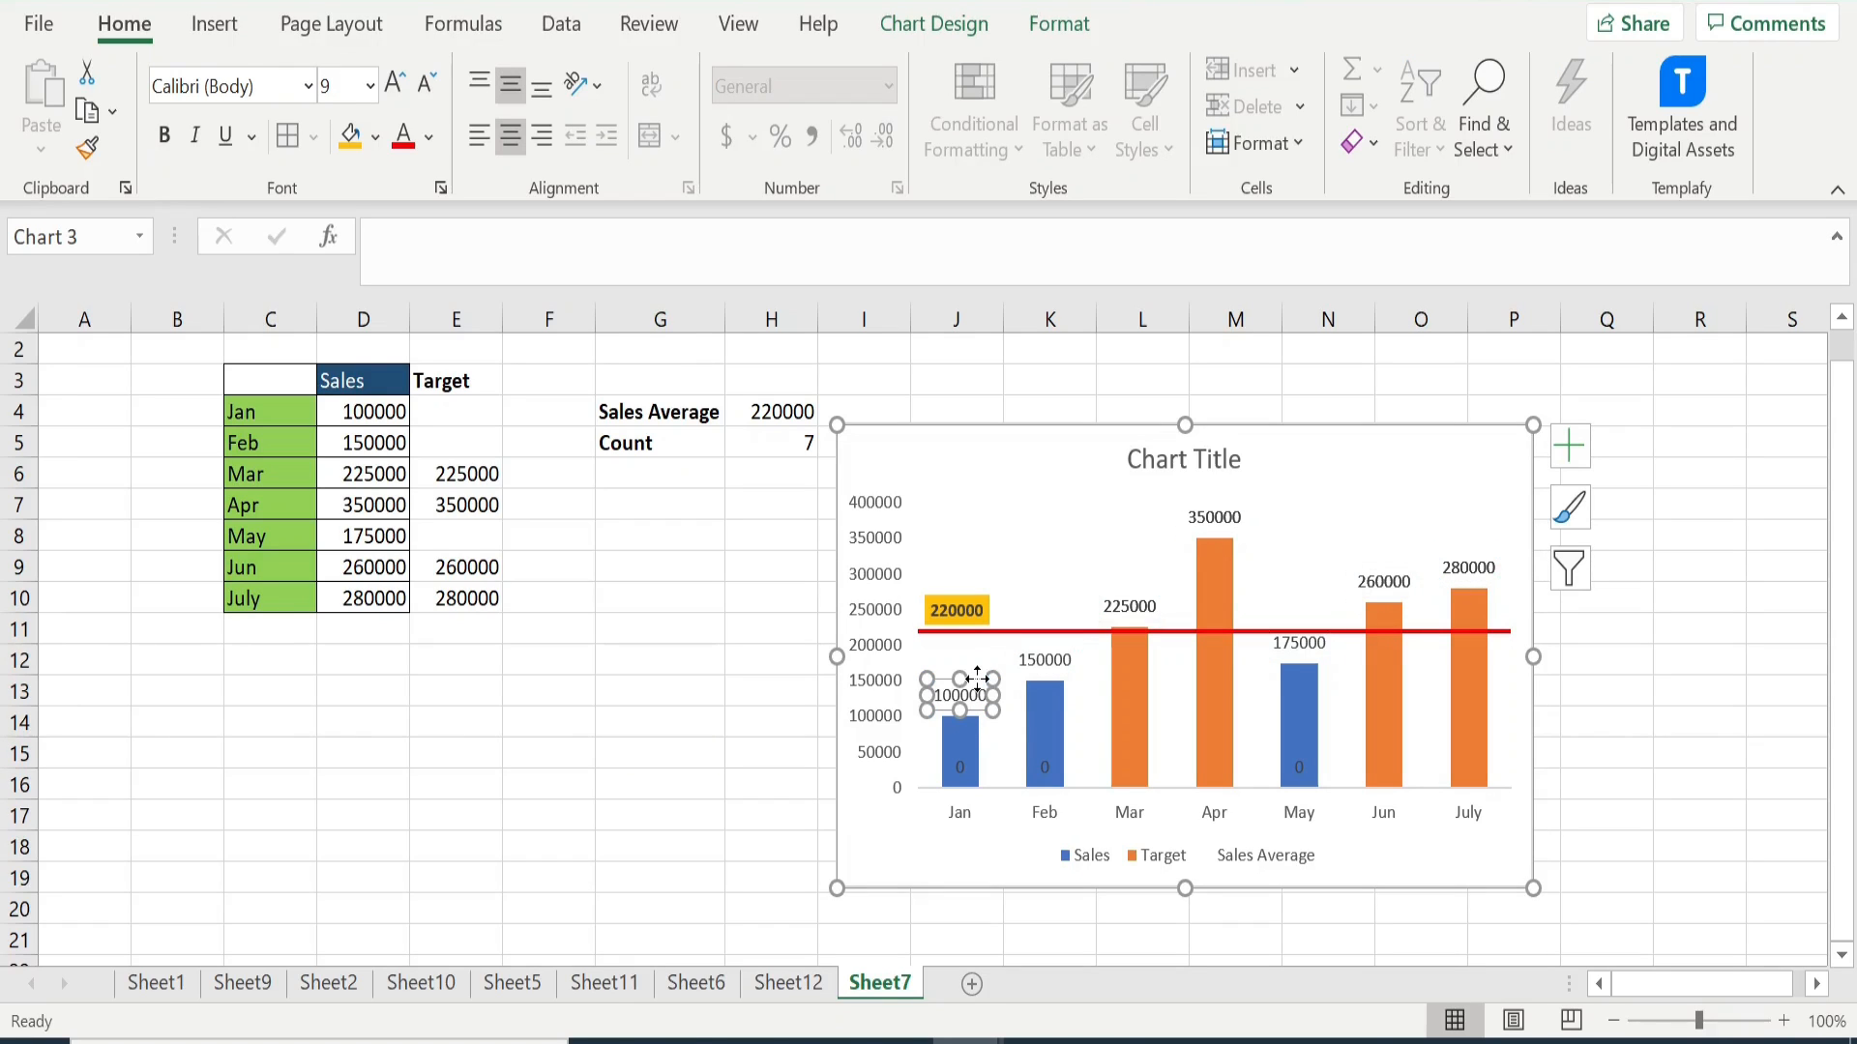
left_click(720, 685)
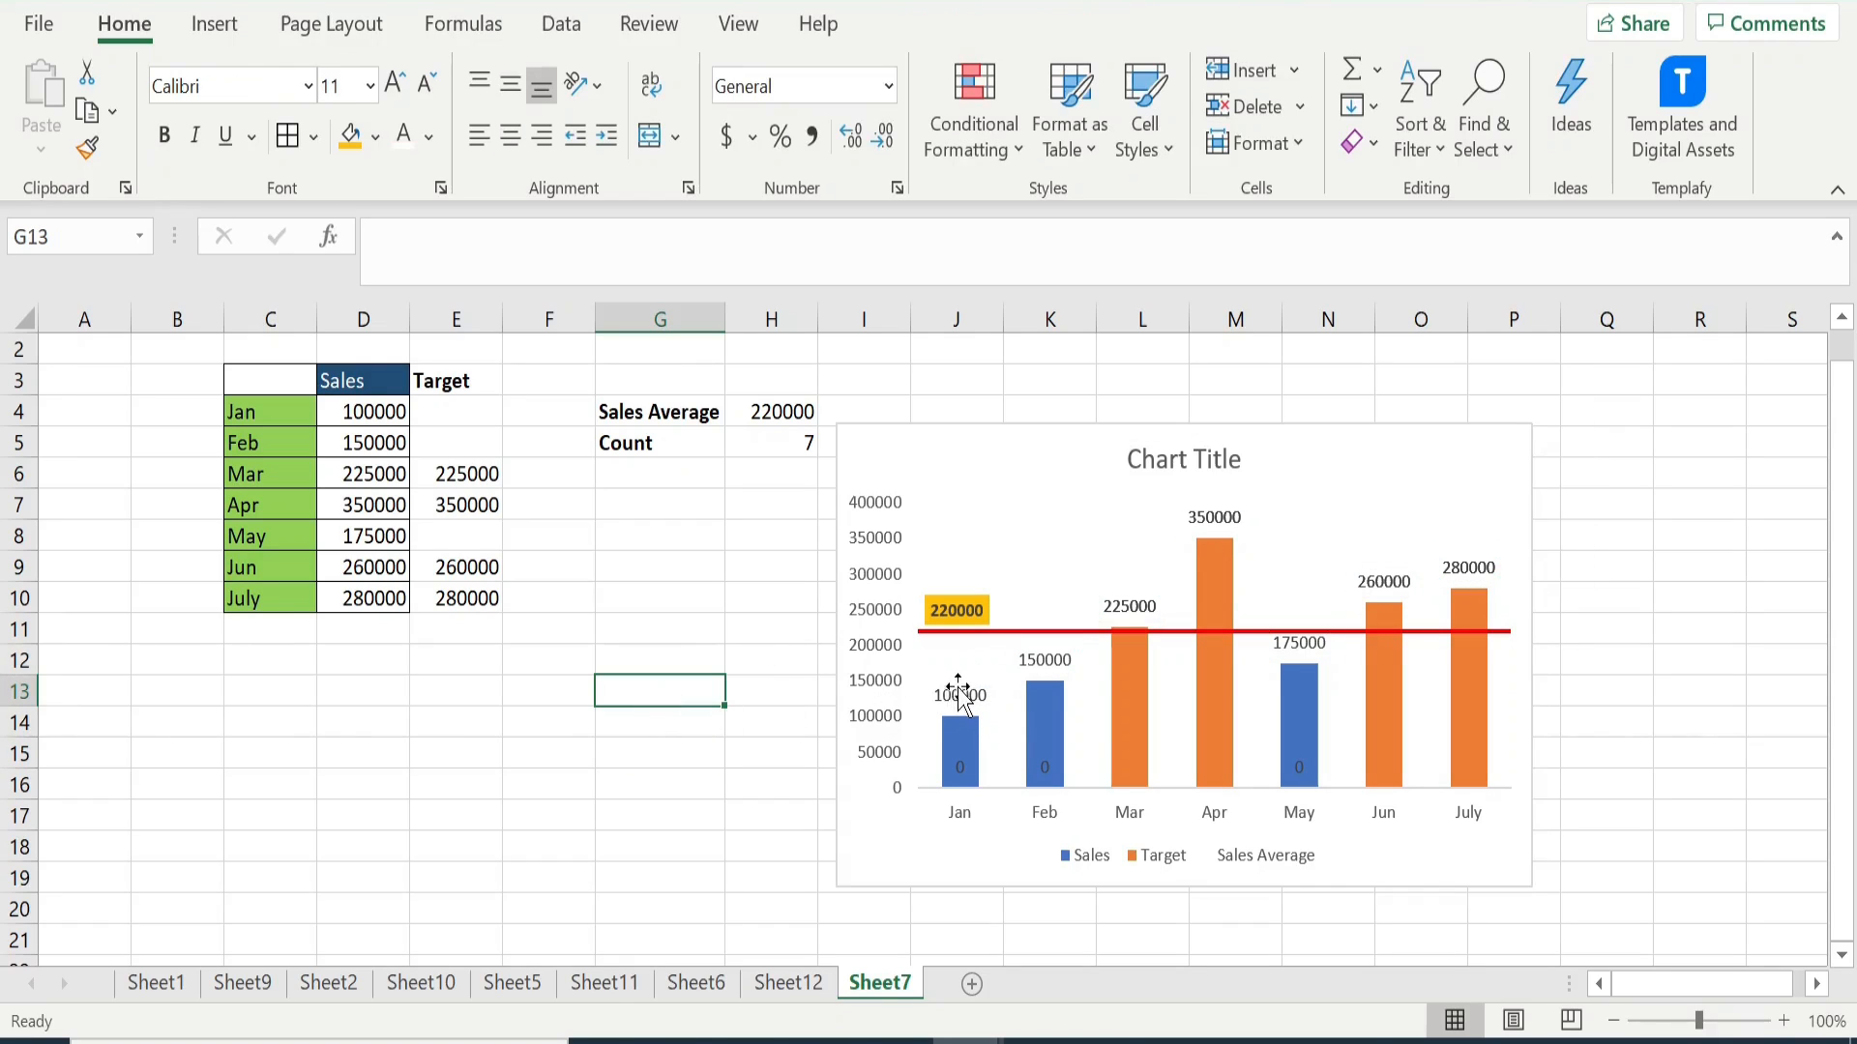
left_click(957, 694)
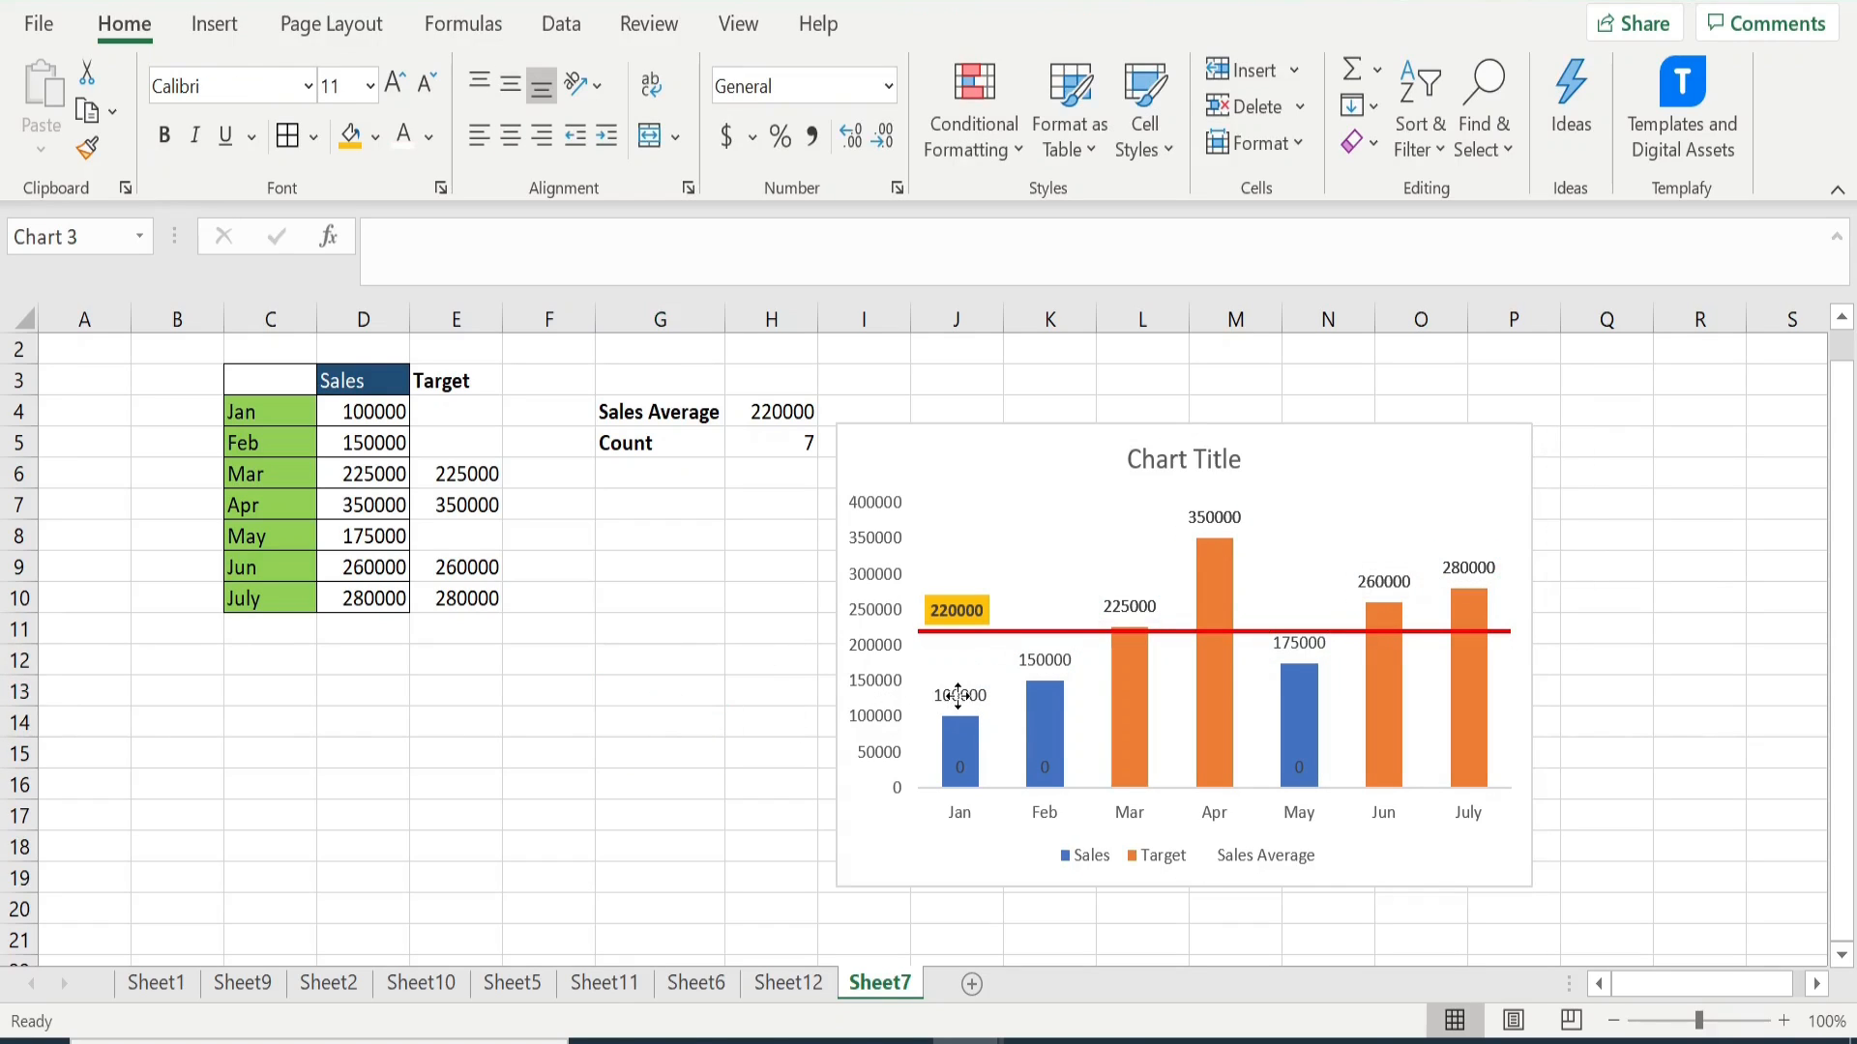
left_click(161, 135)
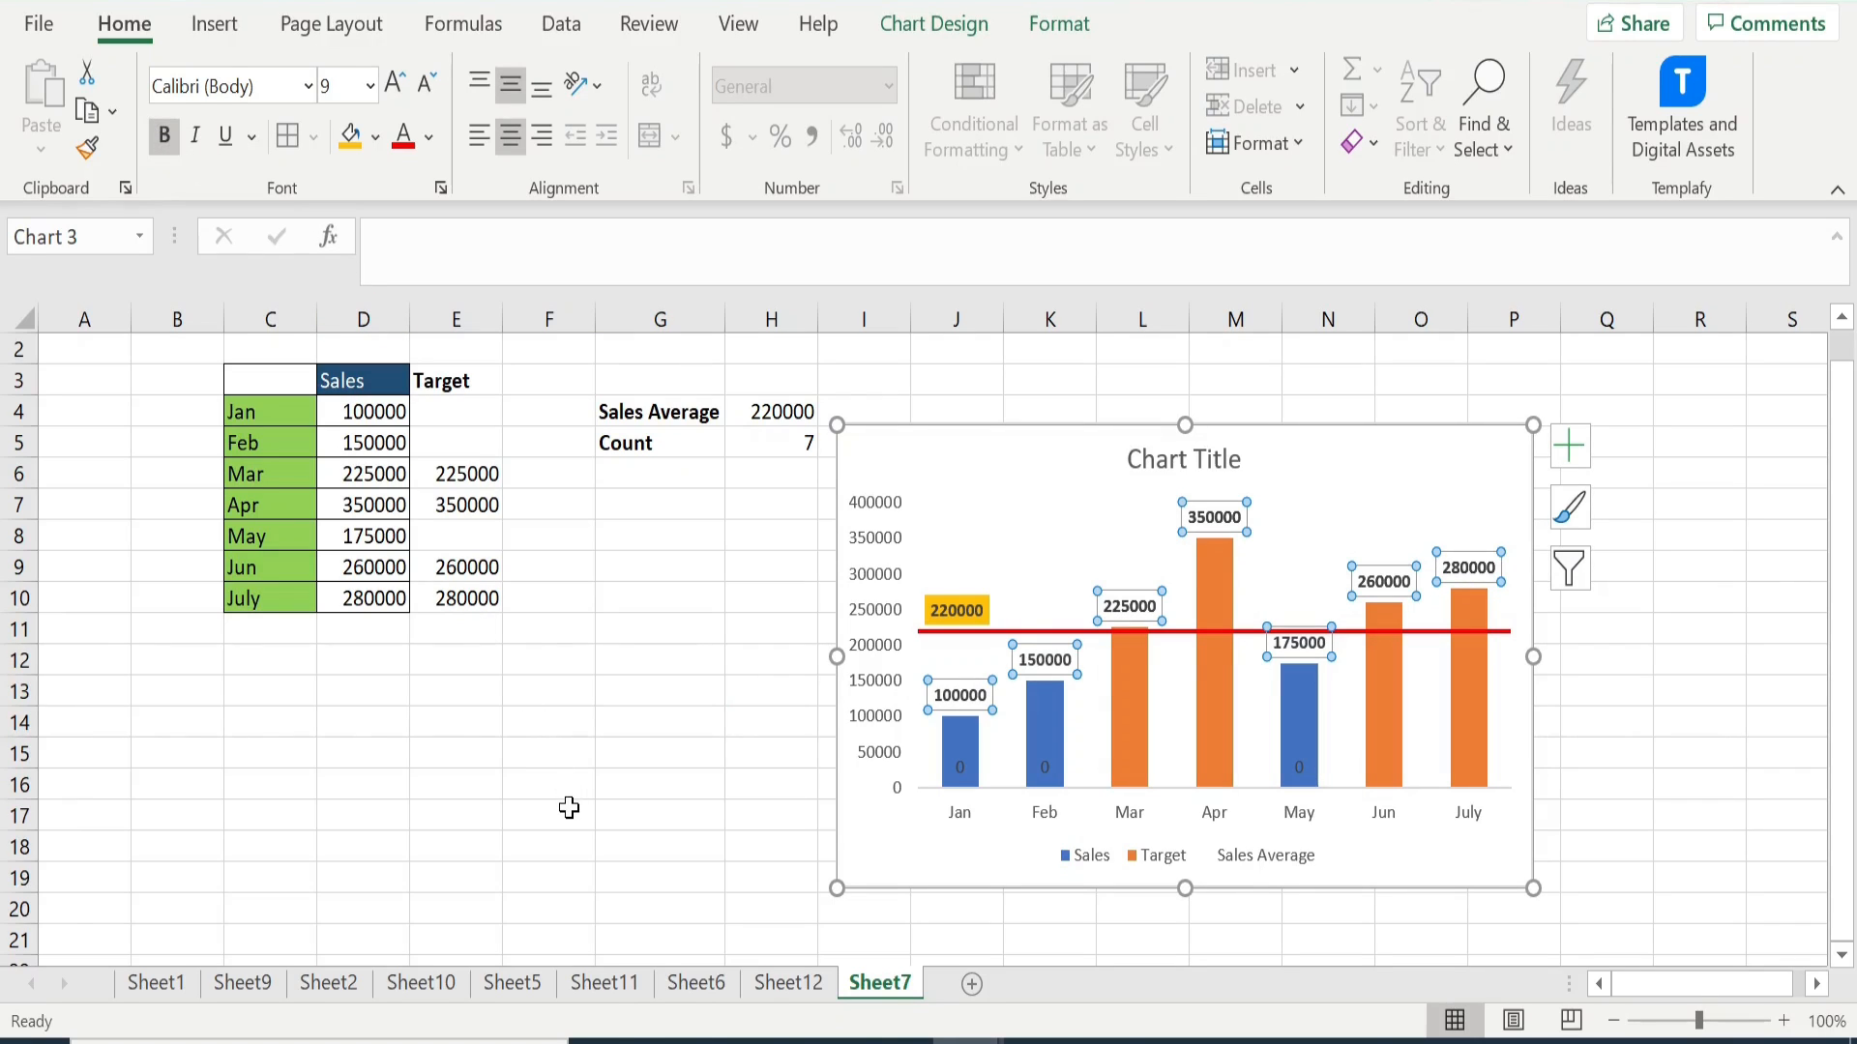
left_click(568, 808)
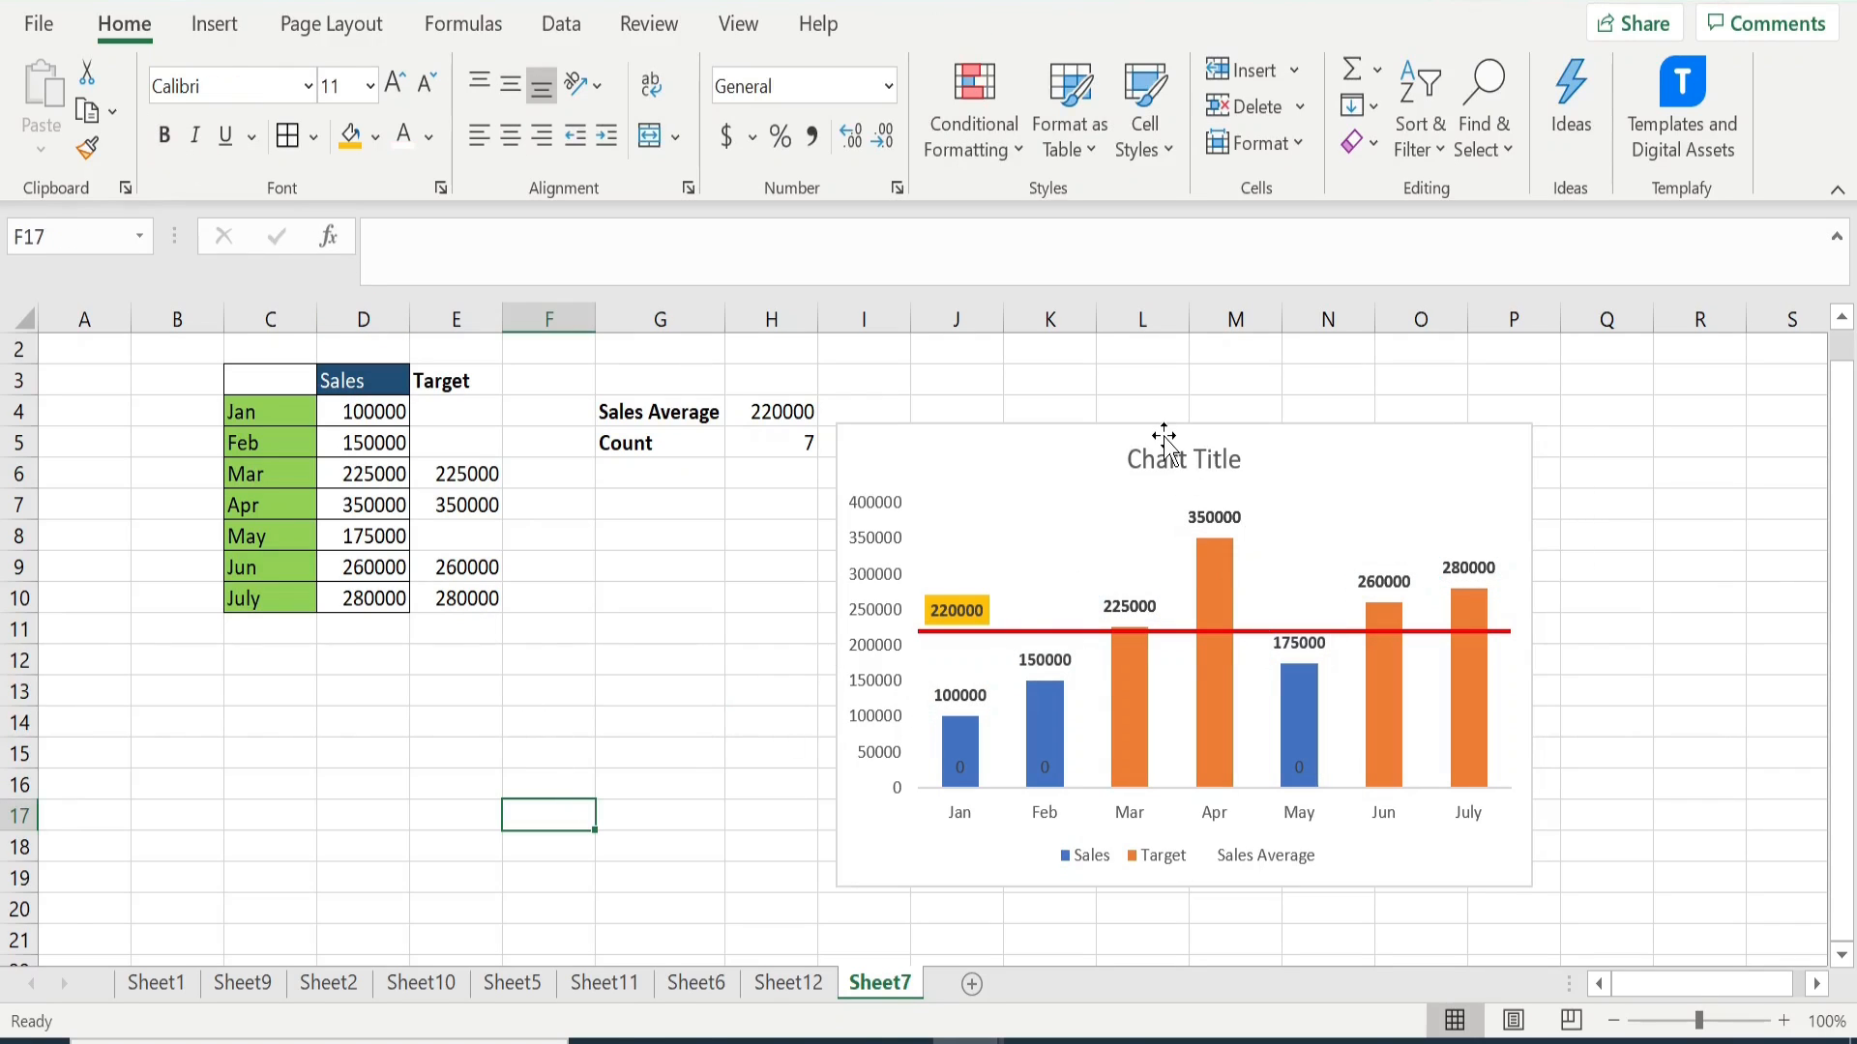
- Replace the chart title with "Sales v/s Target Analysis" and deselect the chart
left_click(1146, 459)
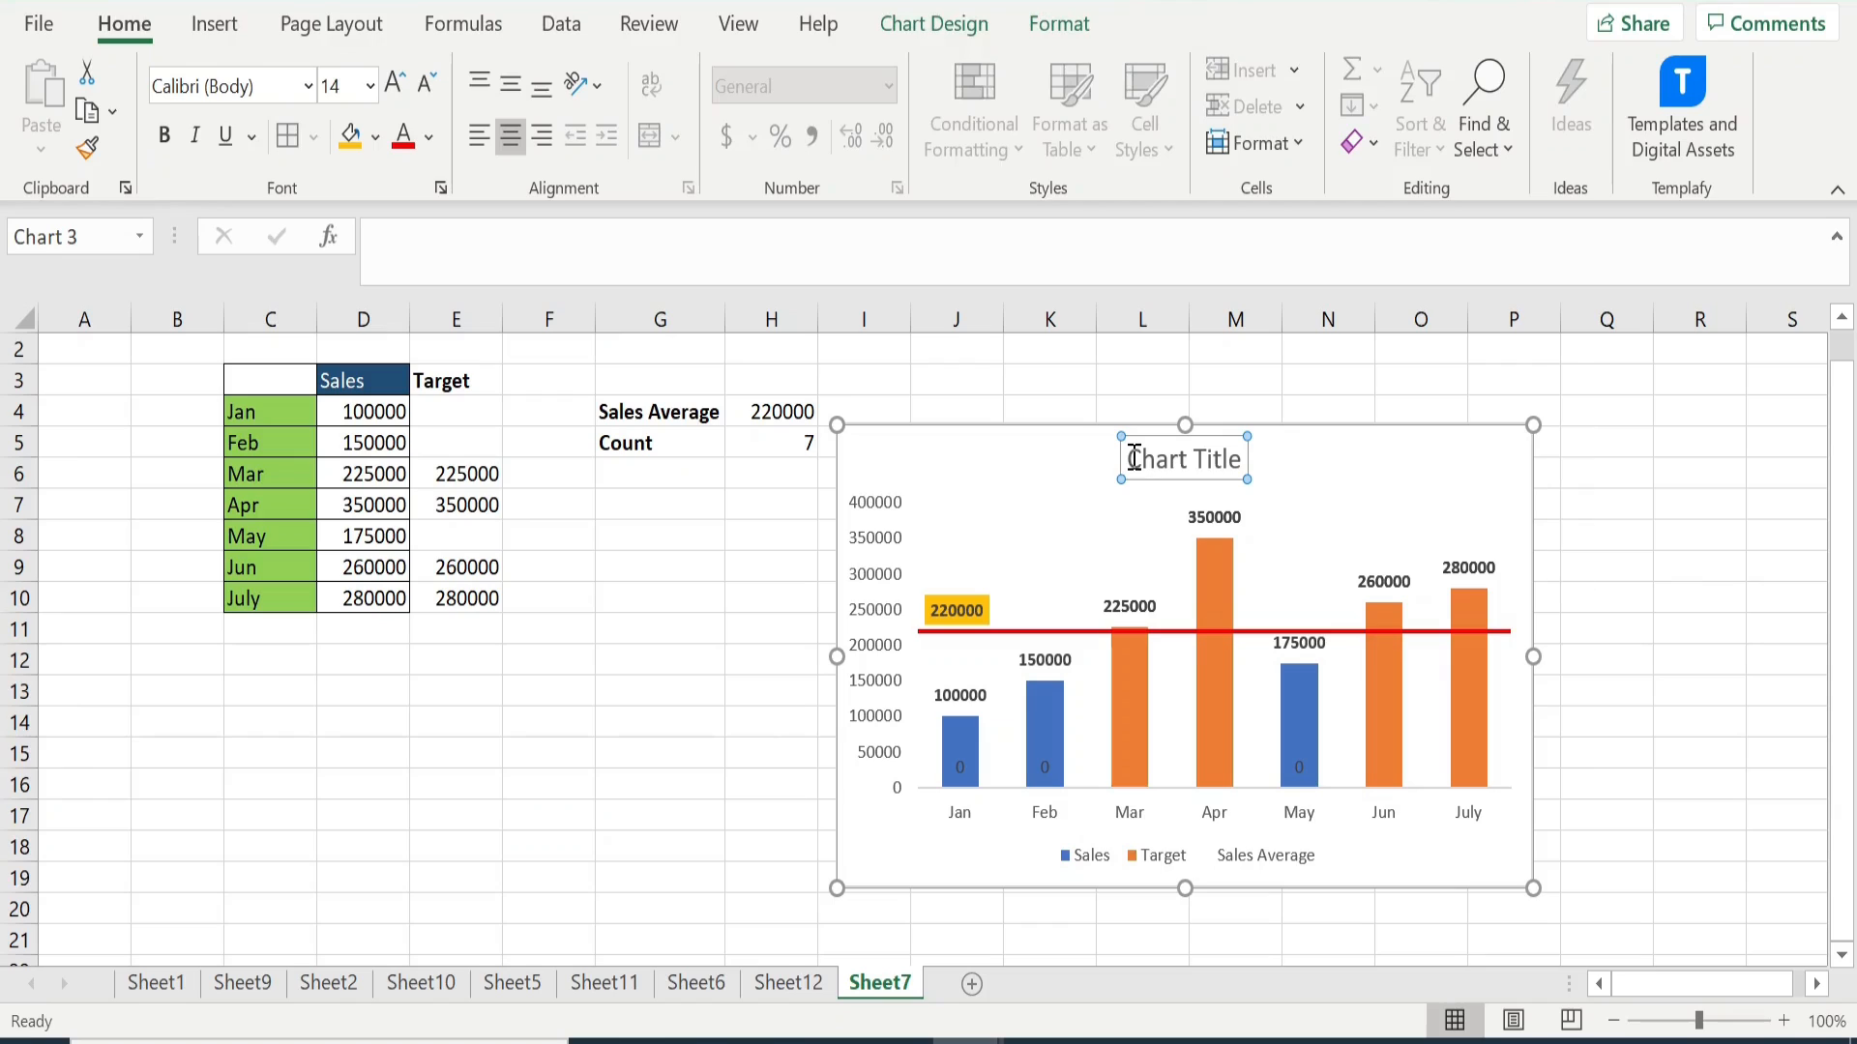
left_click_drag(1128, 458, 1238, 453)
type("S")
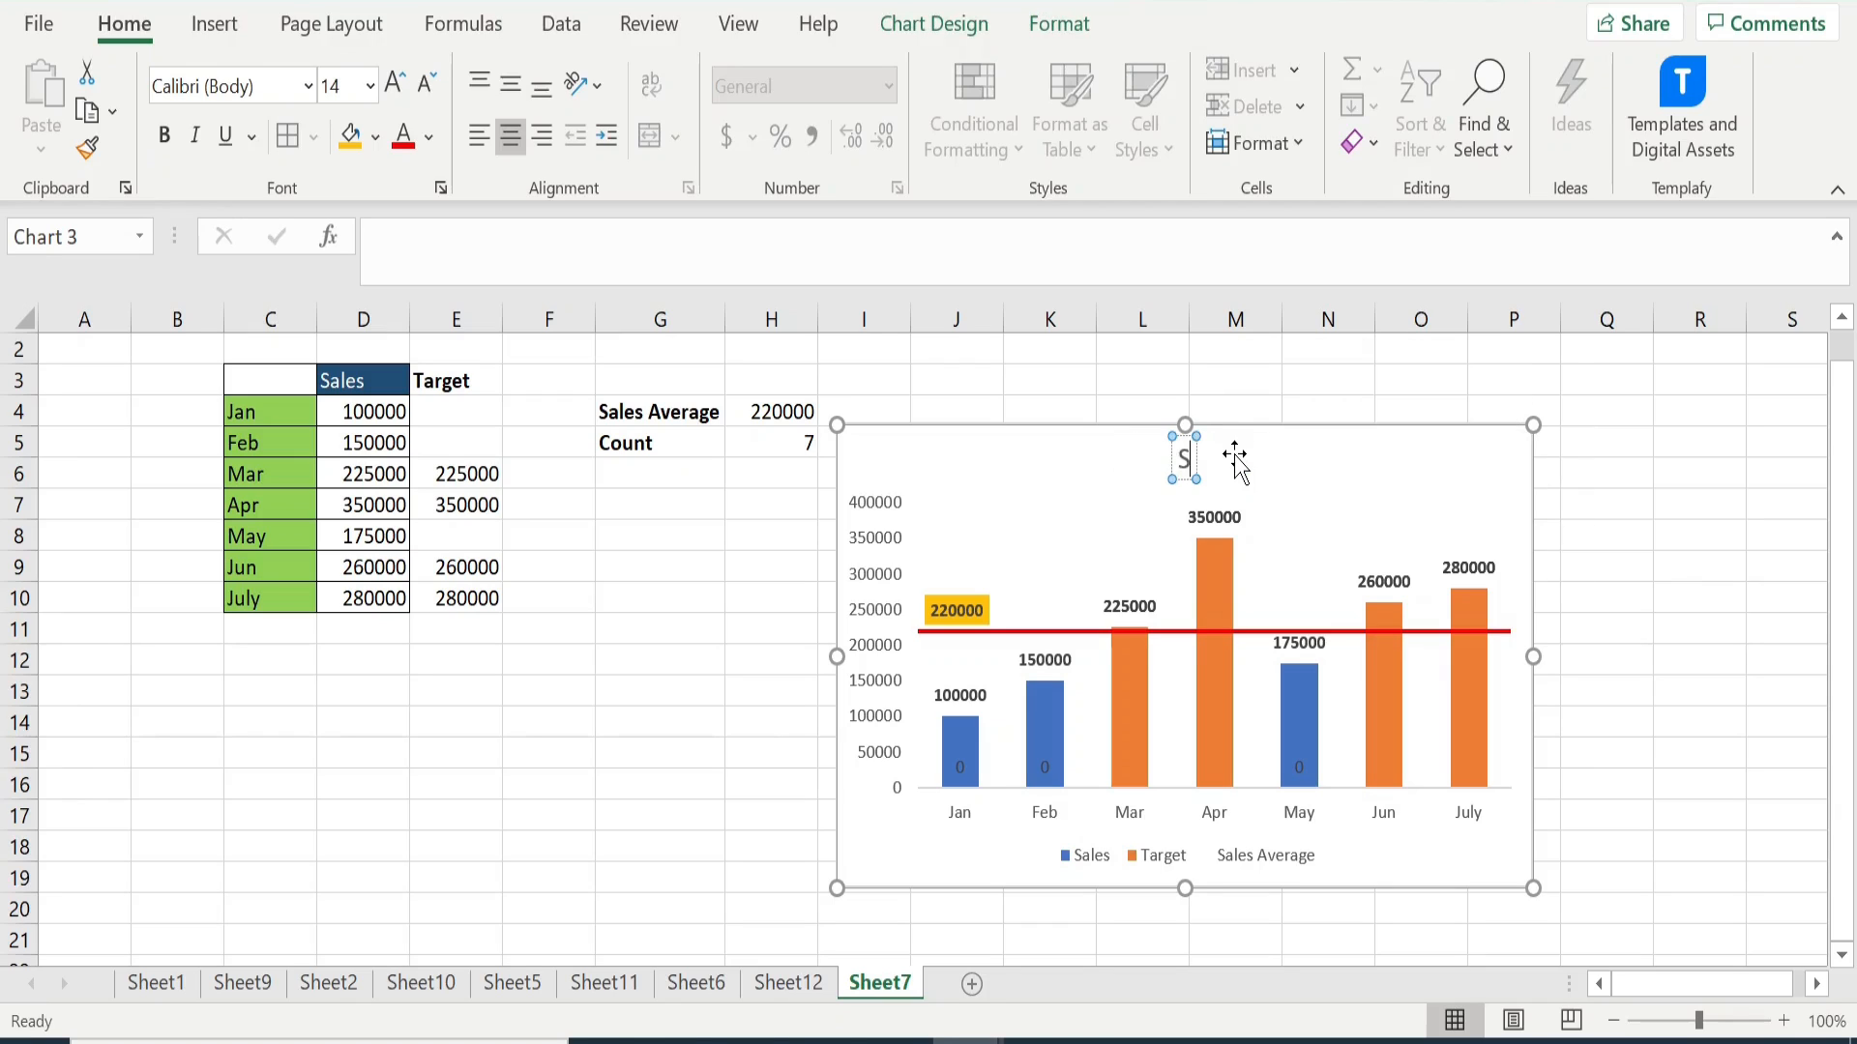
type("ales v/s")
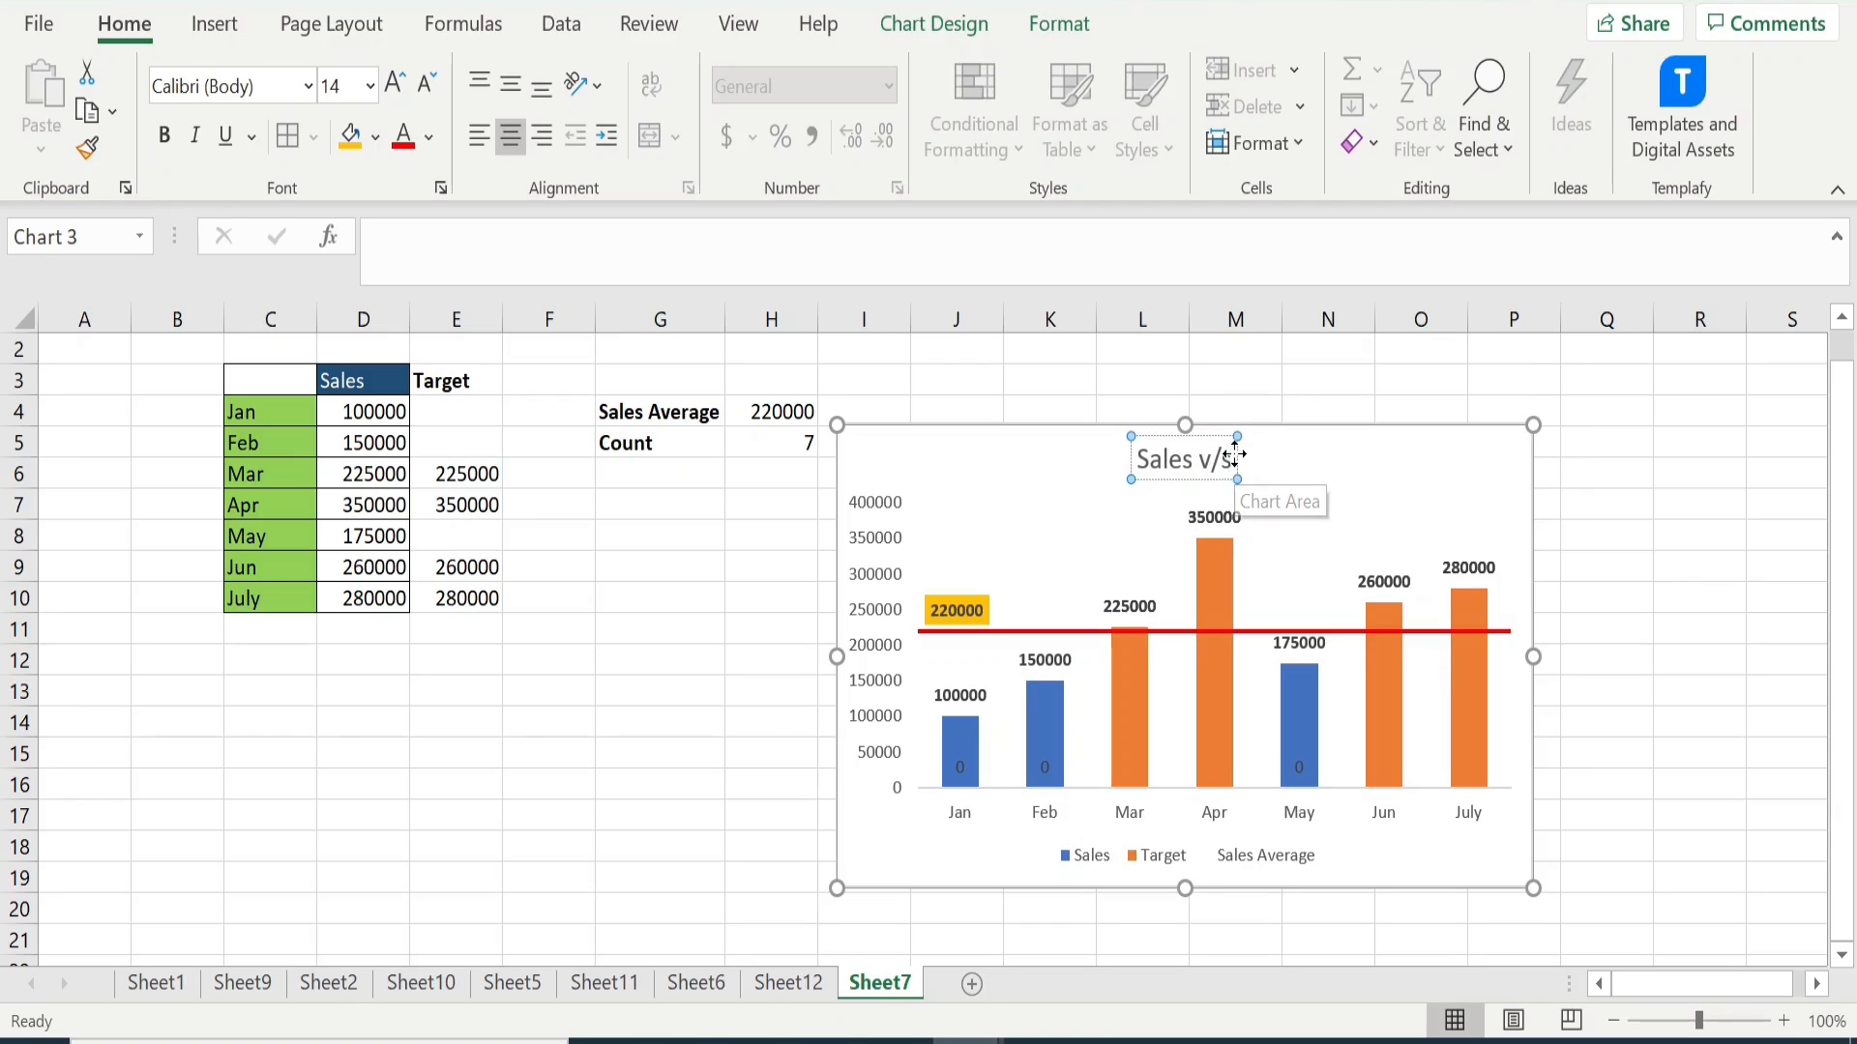
type(" Ta")
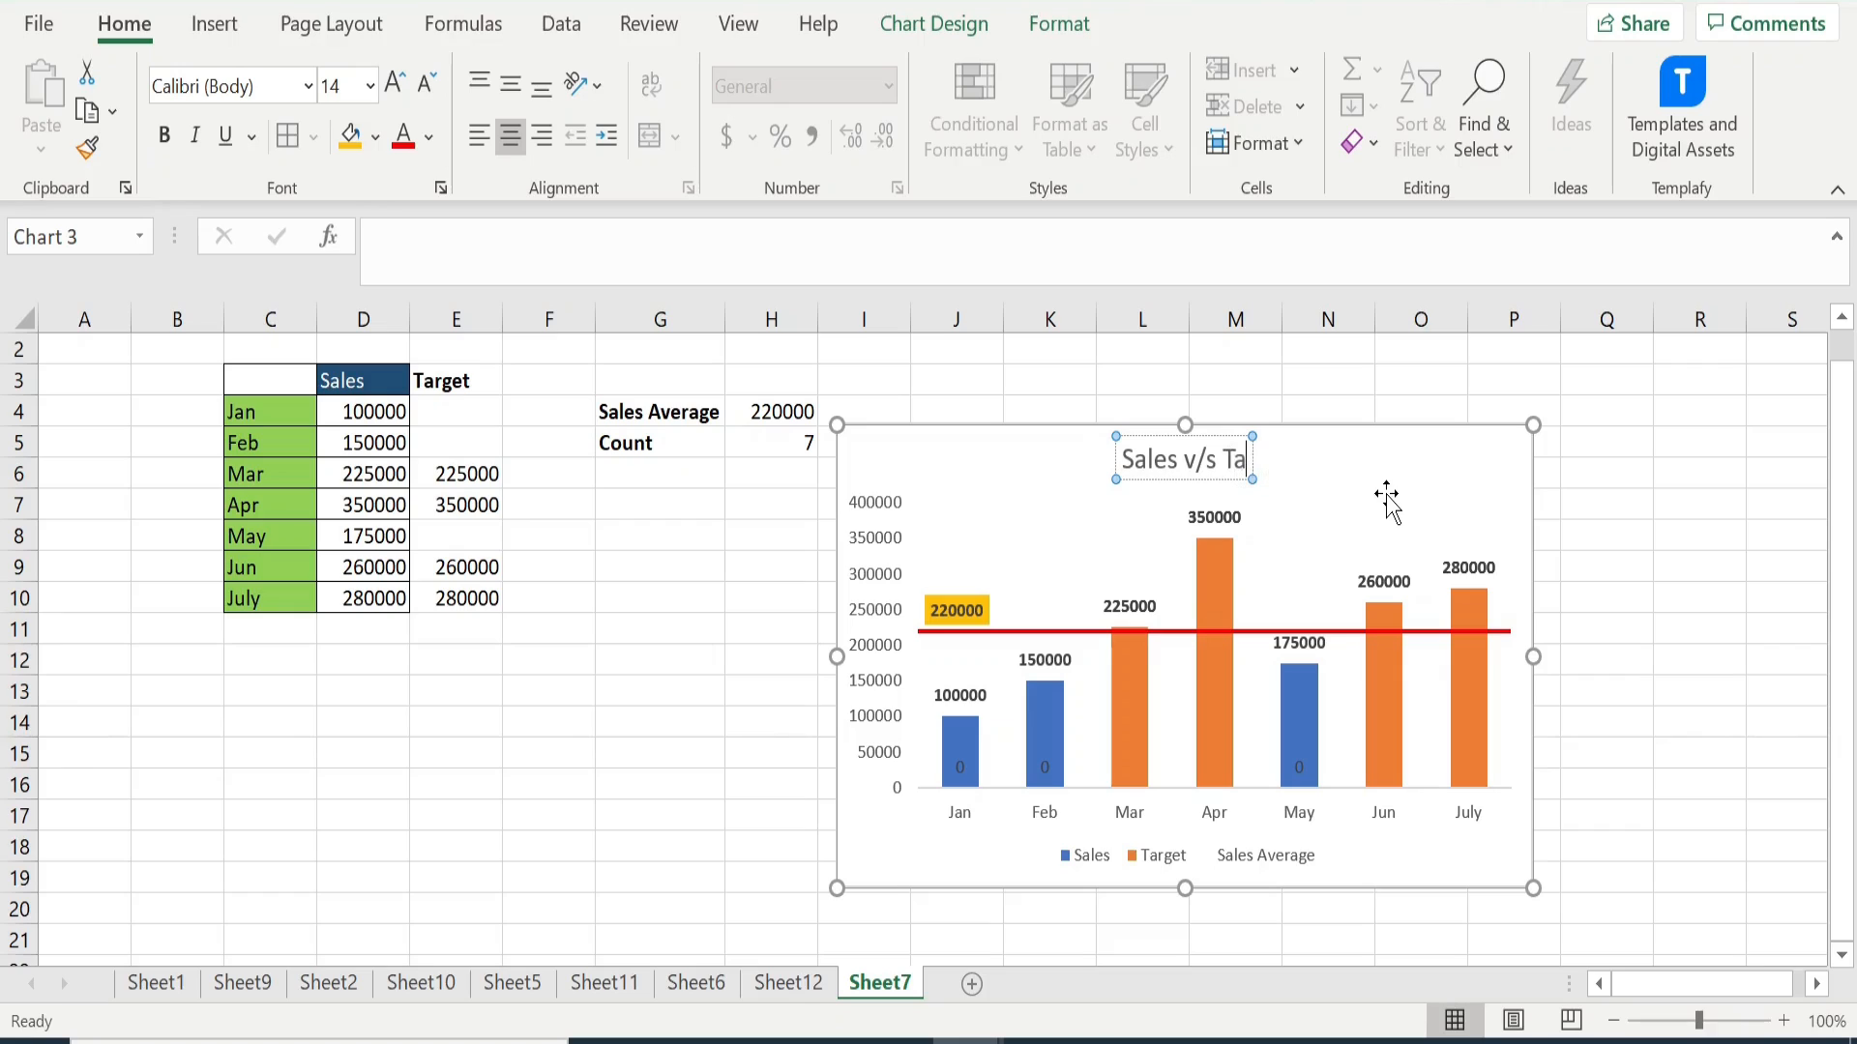
type("rget An")
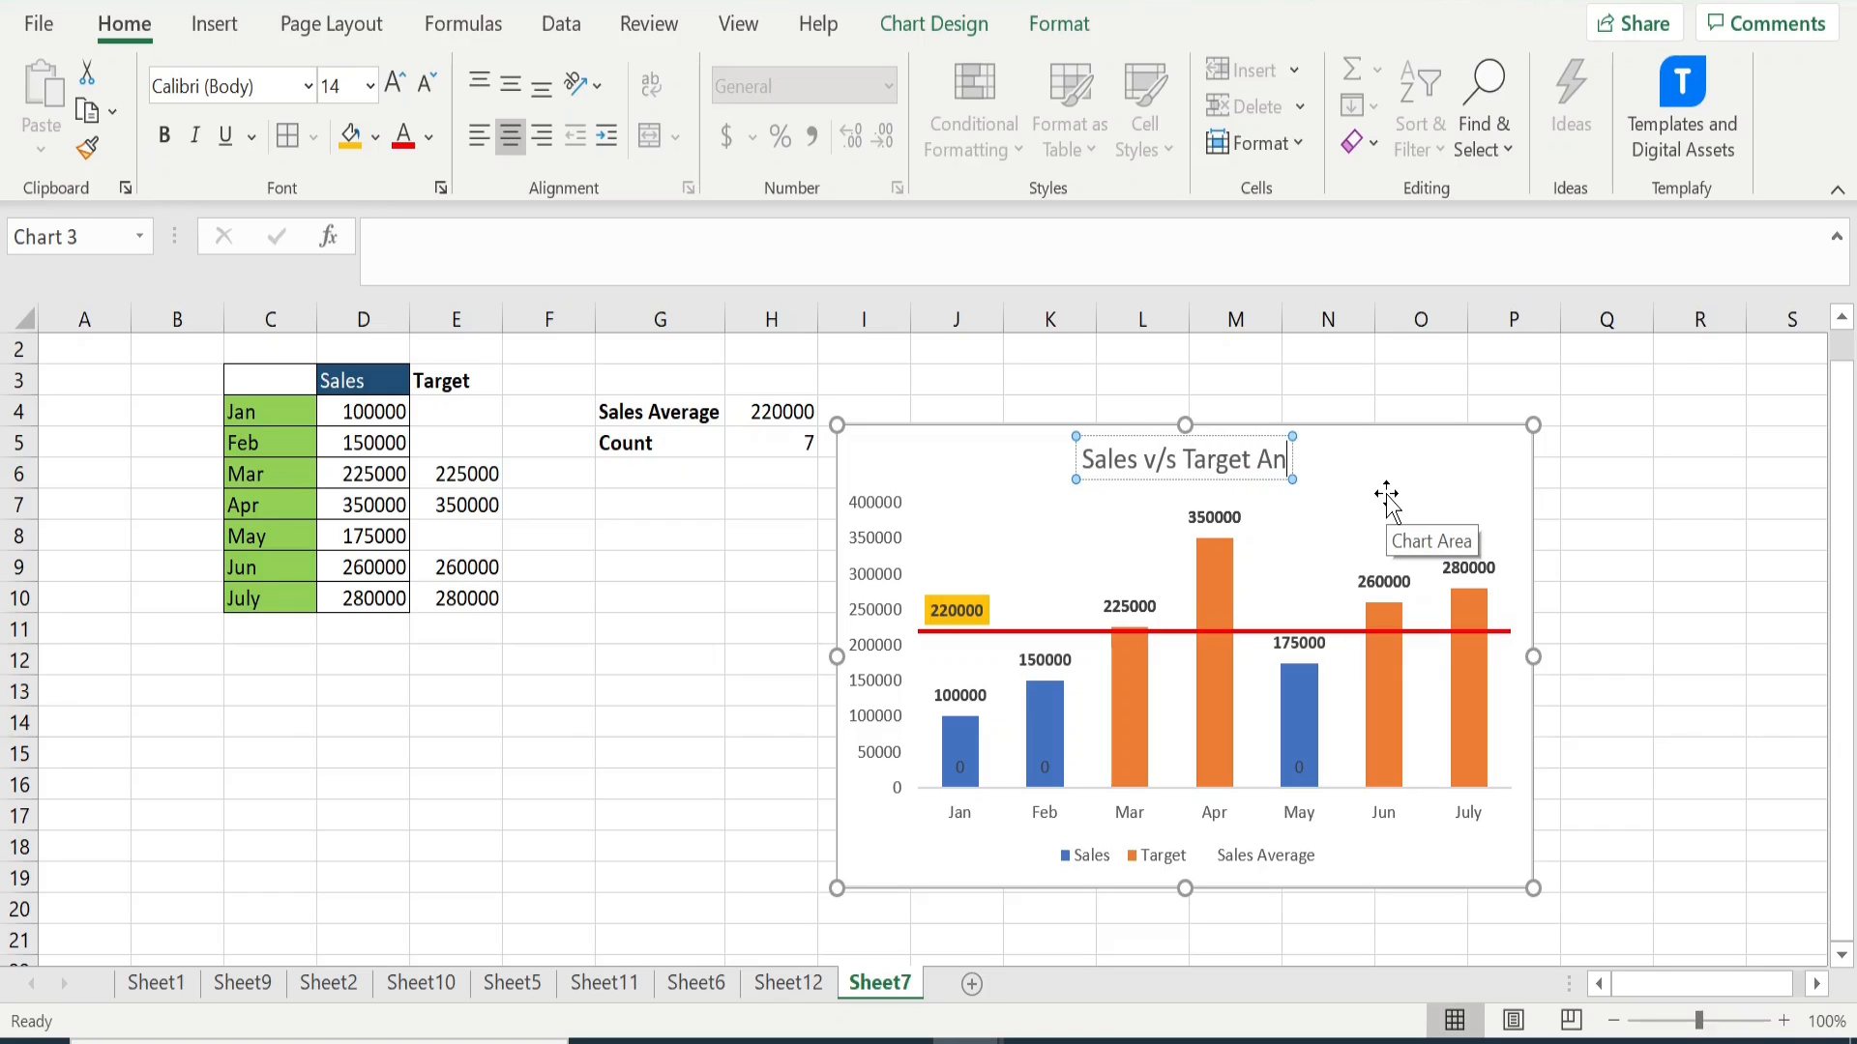
type("alysis")
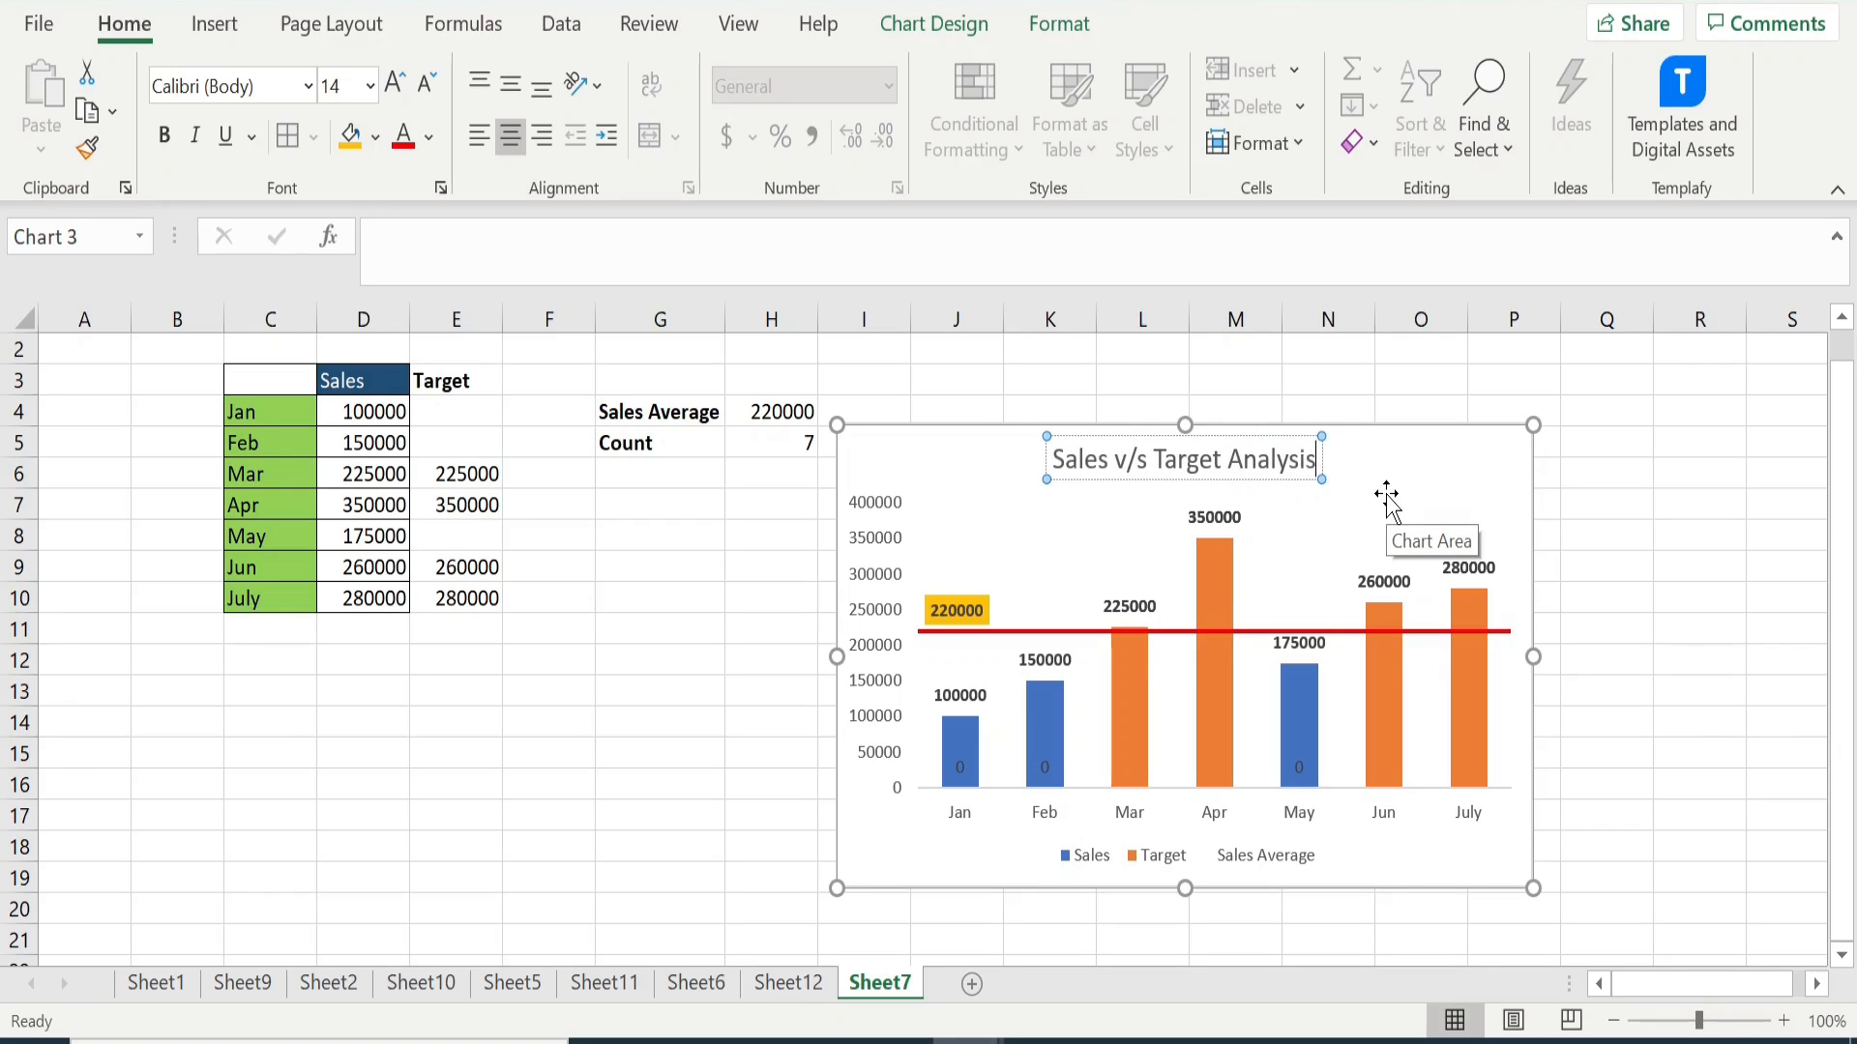
left_click(1607, 539)
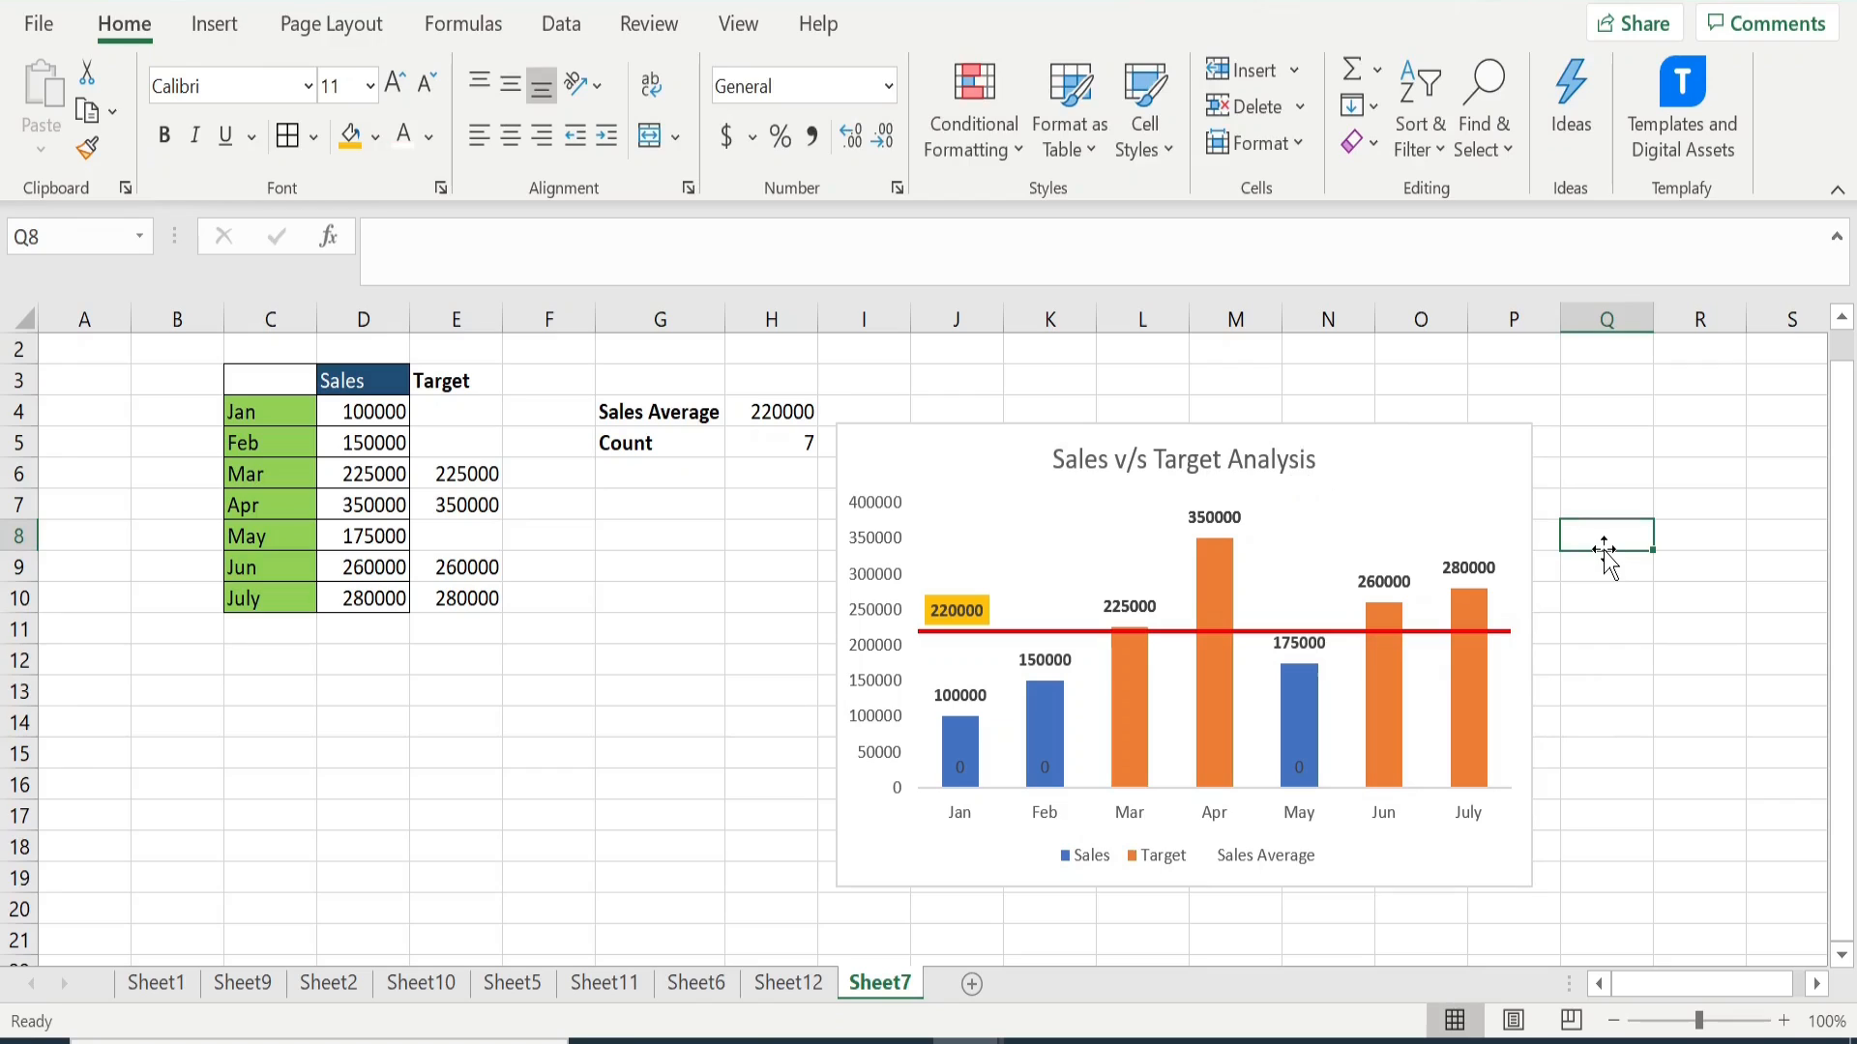